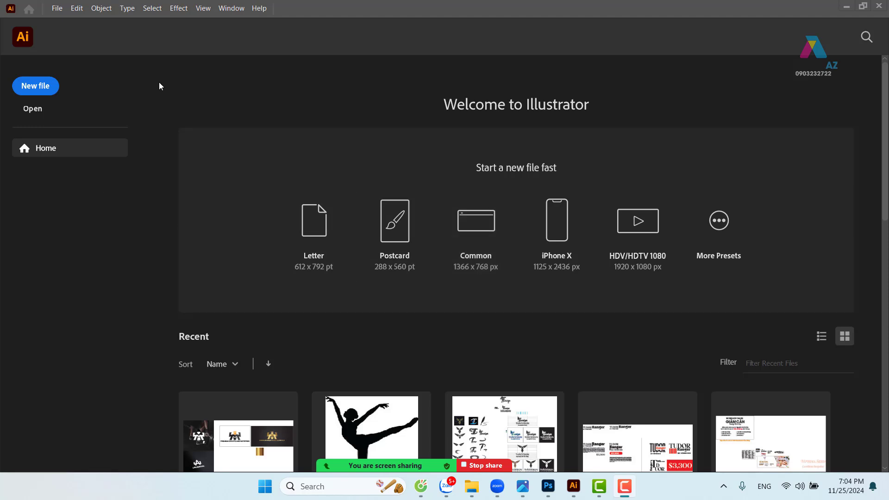
Create a new portrait A4 document, 21 x 29.7 cm, in CMYK colour at 300 ppi
click(45, 88)
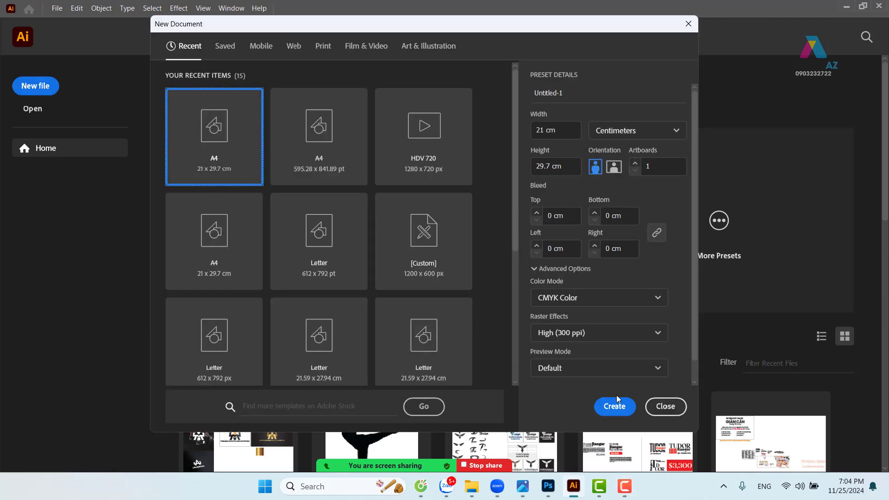
click(617, 409)
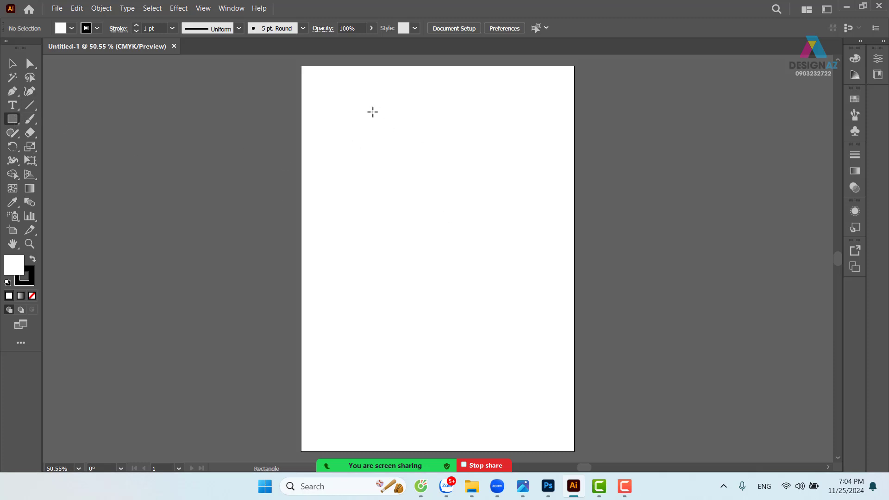
Draw a large upright white rectangle on the artboard and move it to the empty canvas beside the page
mouse_move(354, 99)
mouse_down()
mouse_move(520, 321)
mouse_move(545, 389)
mouse_up()
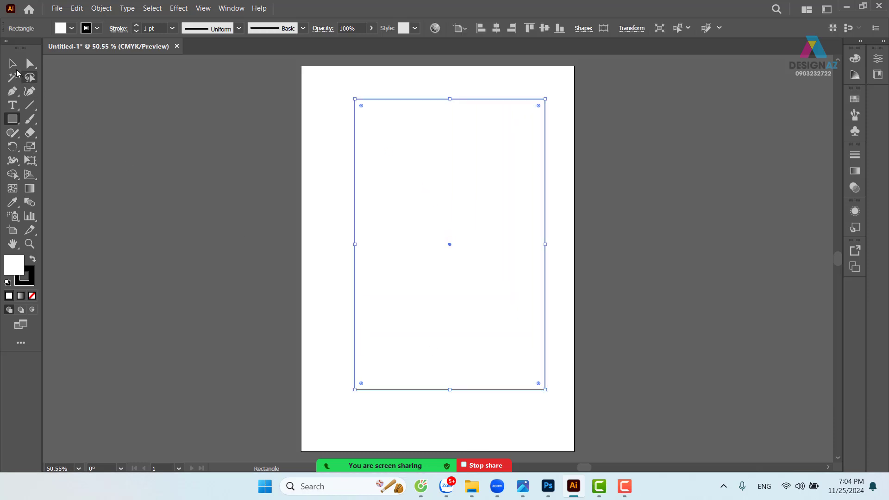
click(13, 65)
drag(354, 187, 607, 188)
key(space)
drag(682, 242, 609, 223)
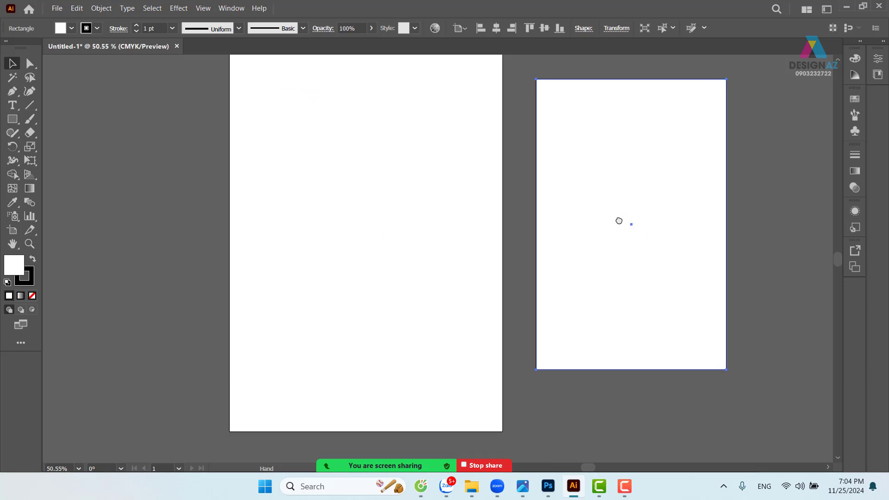
Switch to File Explorer, copy the path of the 25-11-2024 folder, and return to Illustrator
click(473, 488)
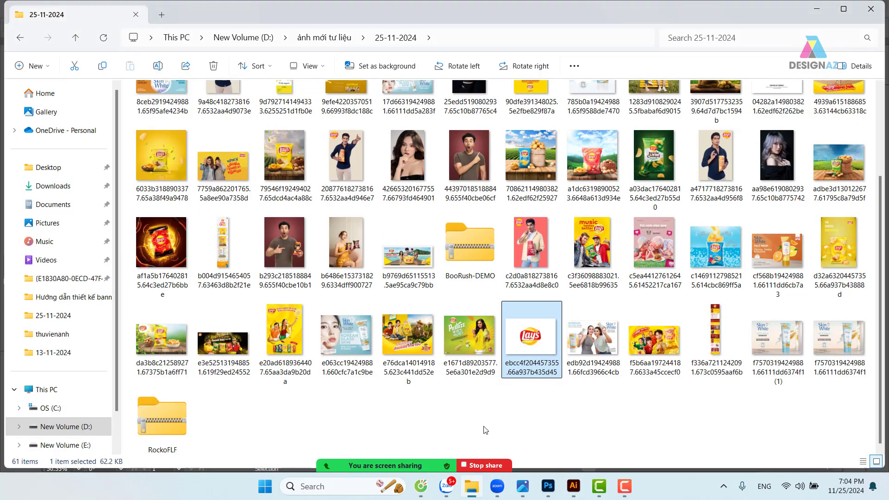
click(456, 44)
key(ctrl+c)
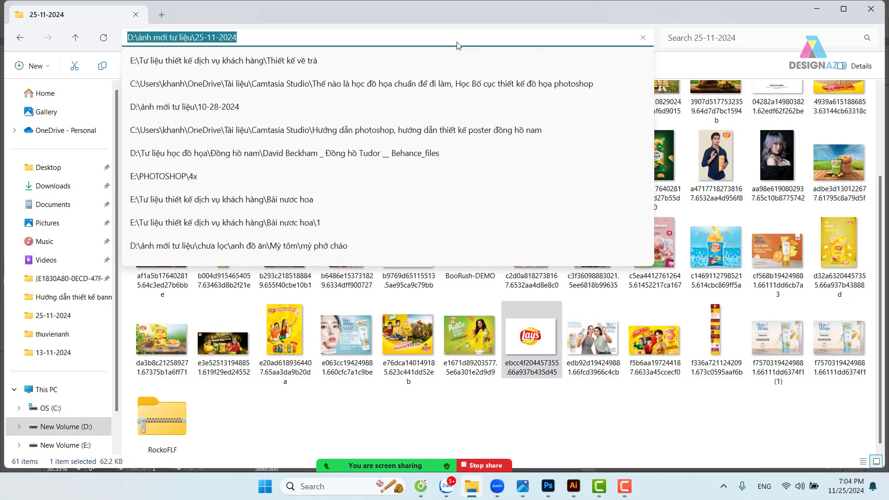
click(573, 486)
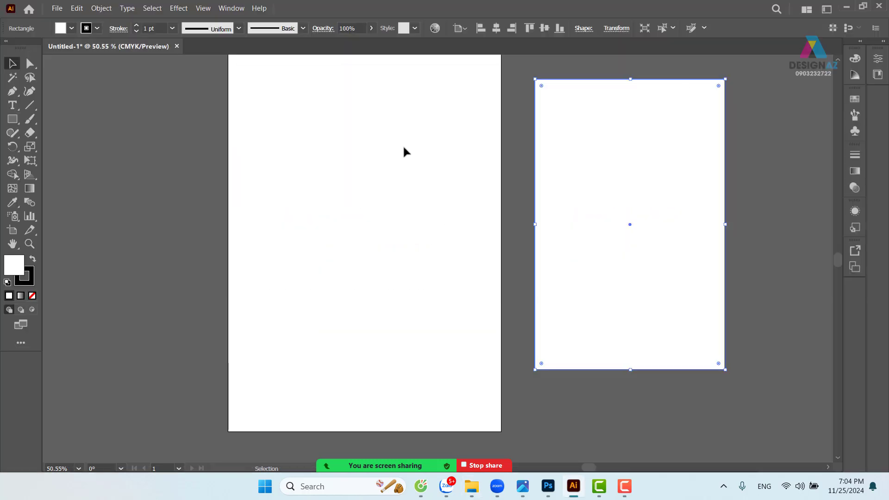
Start placing a file and browse the folder D:\ảnh mới tư liệu\25-11-2024 for an image
click(168, 124)
click(57, 8)
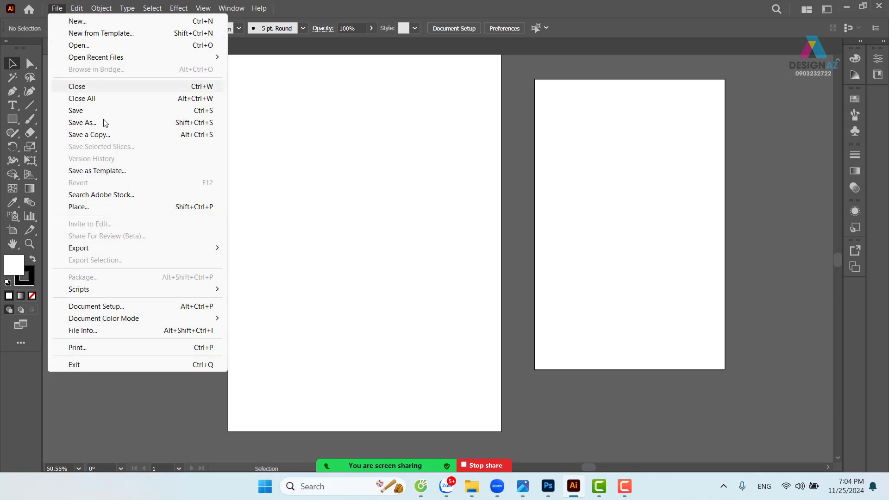
click(123, 208)
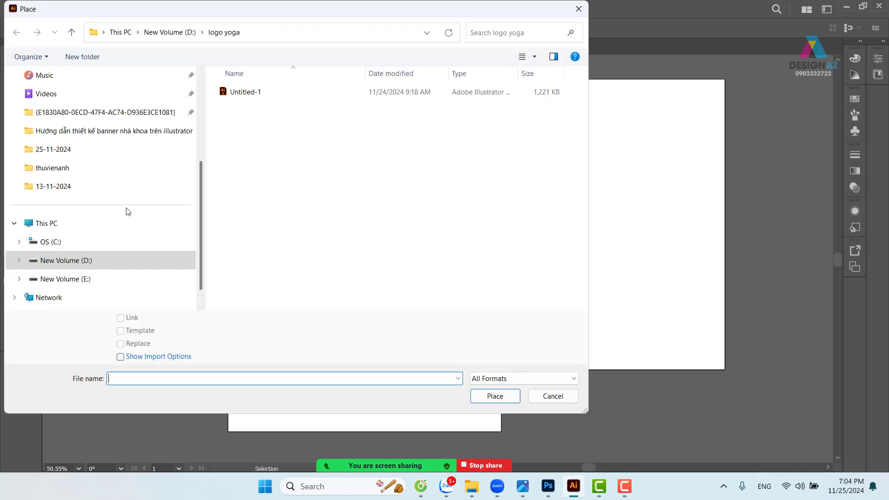
key(ctrl+v)
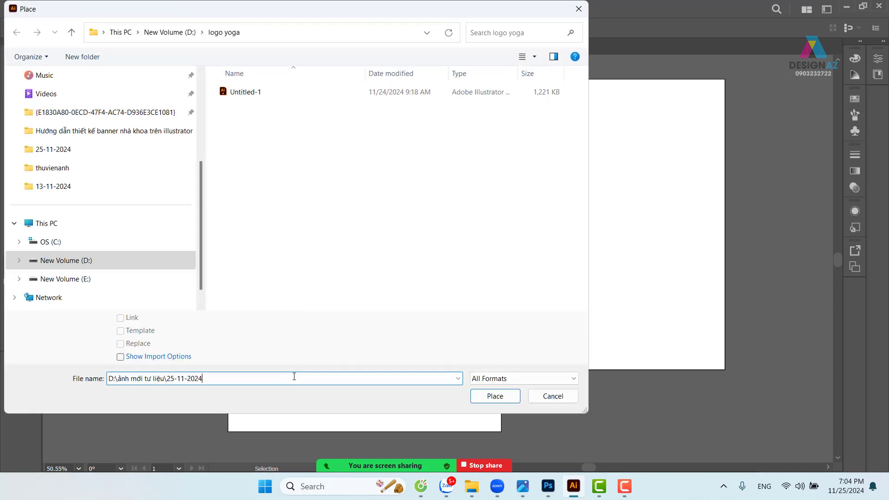
key(Return)
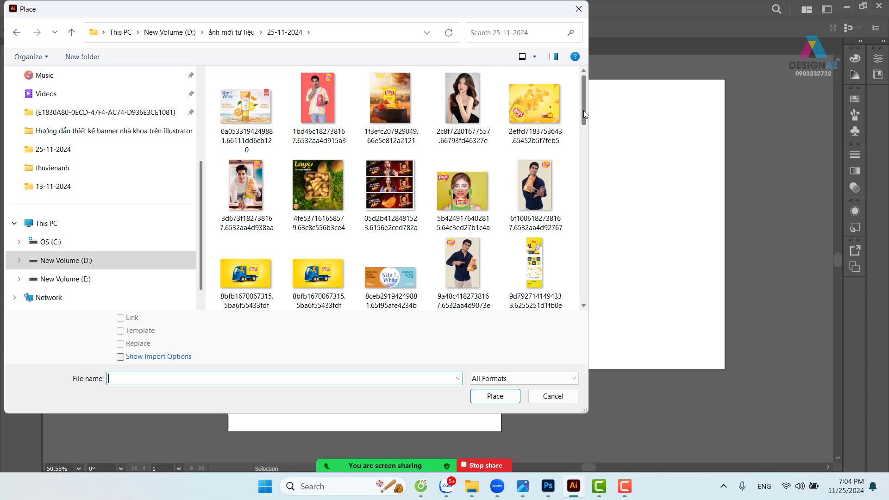
drag(583, 110, 586, 180)
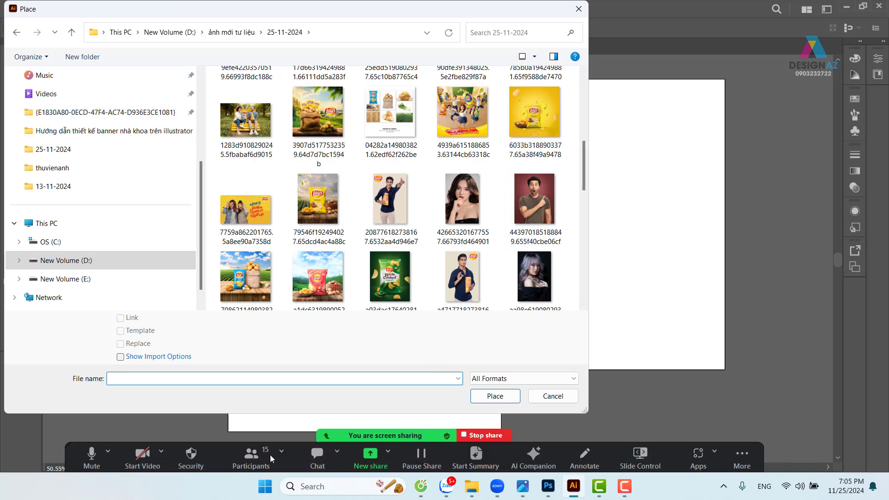
Mute all current and new participants in the Zoom meeting, still allowing them to unmute themselves, and close the participant list
click(249, 457)
click(453, 321)
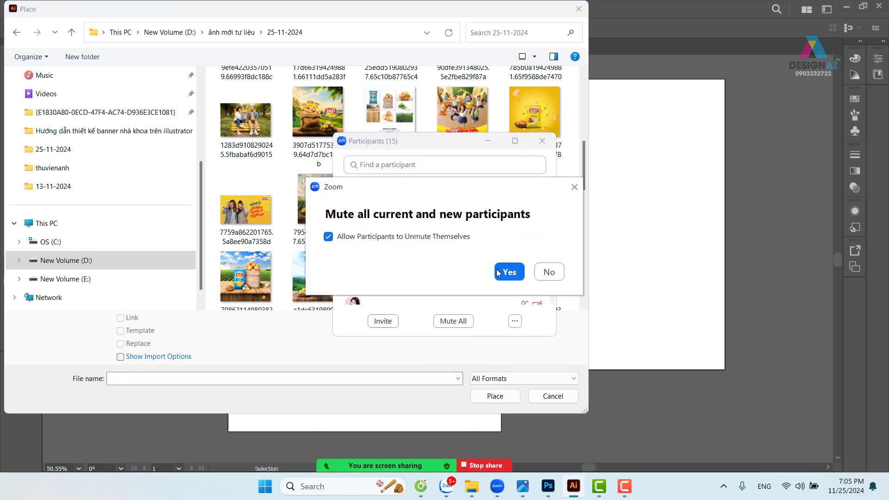
click(508, 271)
click(542, 141)
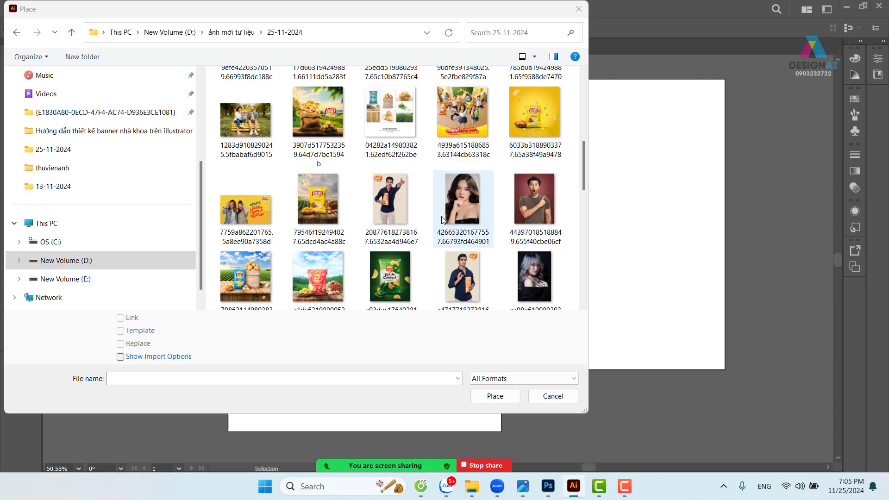
Place the image of the blue Lay's bag beside the potato sack as a linked file in the middle of the artboard
scroll(443, 220, down, 1)
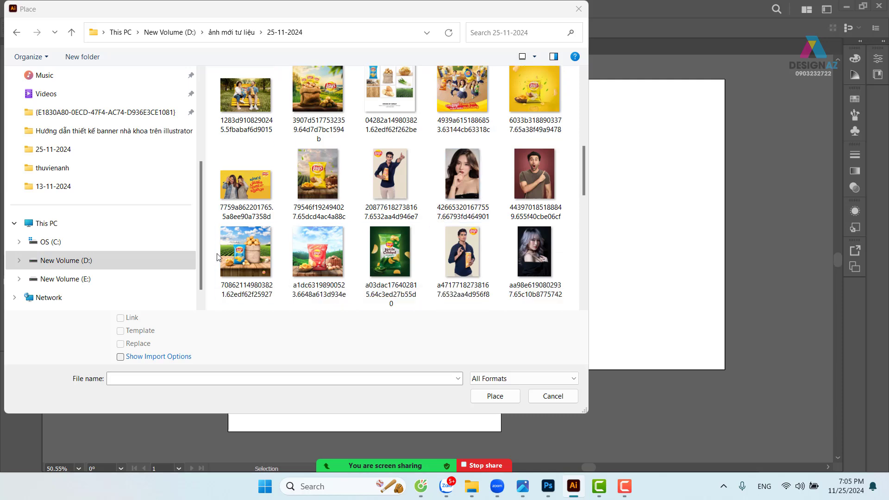
click(238, 266)
click(505, 396)
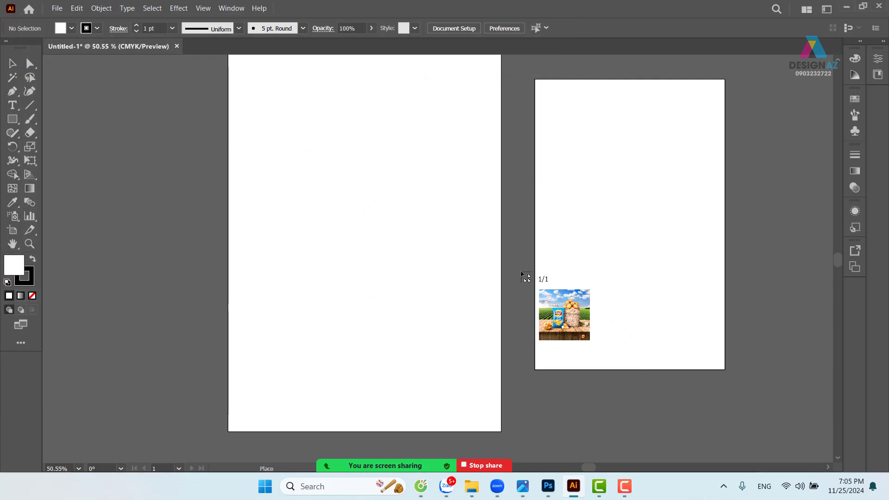
drag(317, 204, 499, 350)
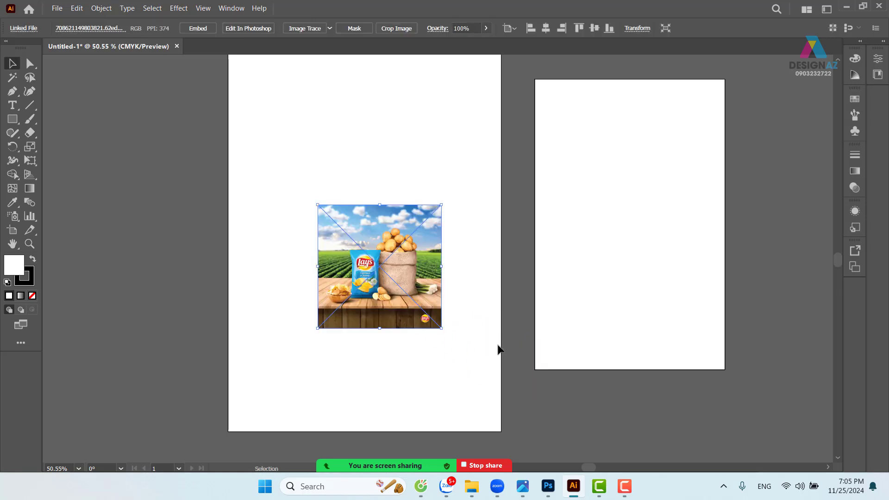
Use the Pen tool to draw a straight segment along the wooden table's back edge, from the image's left border to the blue bag
key(ctrl+equal)
key(ctrl+equal)
key(ctrl+equal)
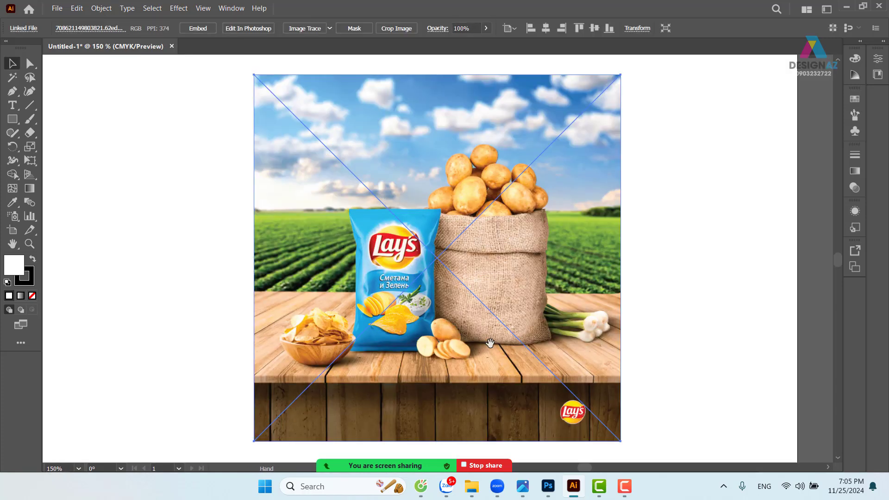
drag(360, 286, 448, 269)
key(ctrl+equal)
key(ctrl+equal)
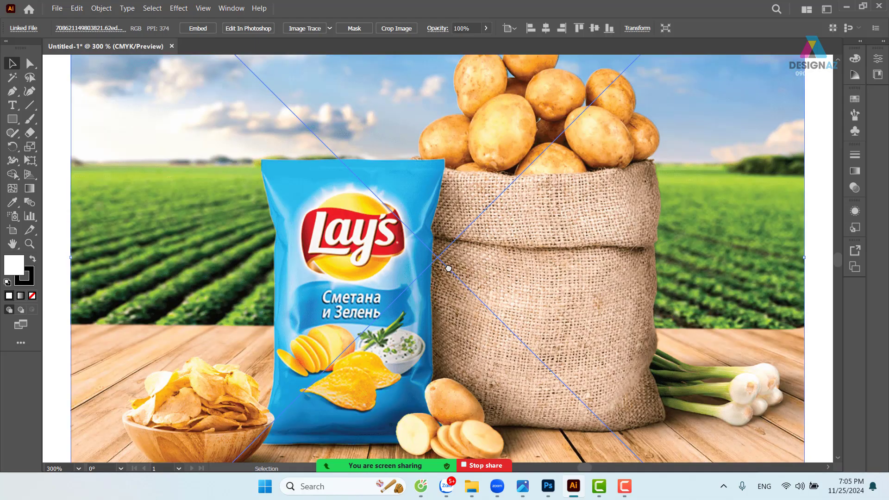
drag(246, 291, 448, 284)
key(ctrl+equal)
key(ctrl+equal)
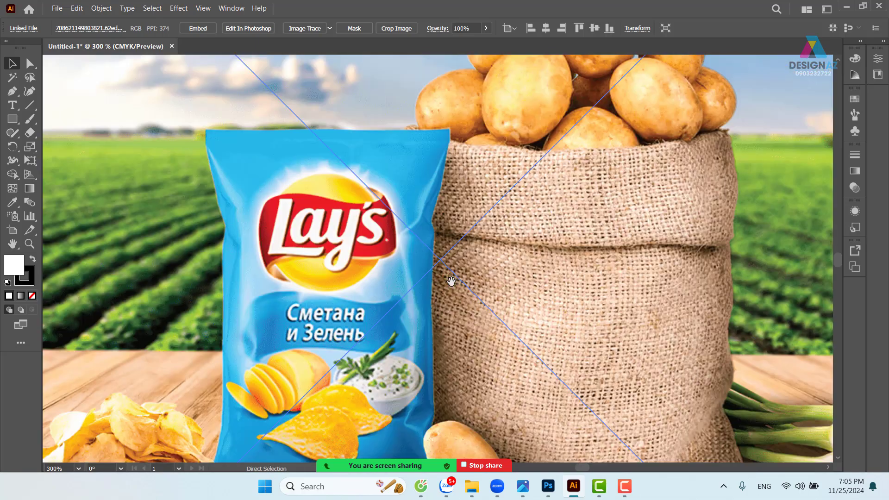
drag(407, 309, 568, 262)
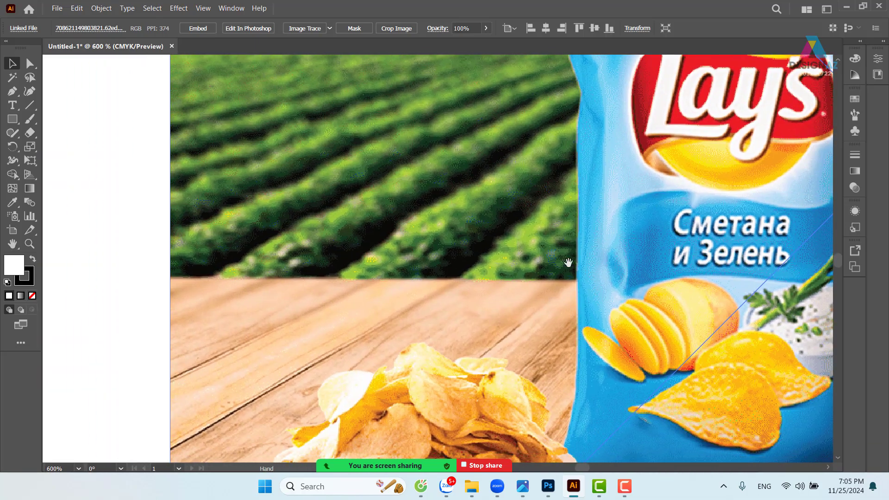
key(p)
click(170, 279)
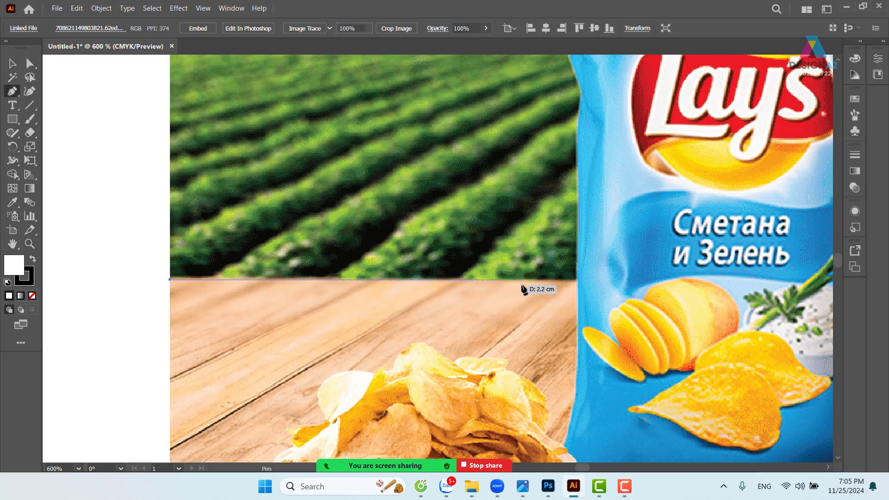
click(577, 285)
Continue the pen path up the blue bag's left edge, following its contour to the top-left corner
scroll(571, 278, up, 5)
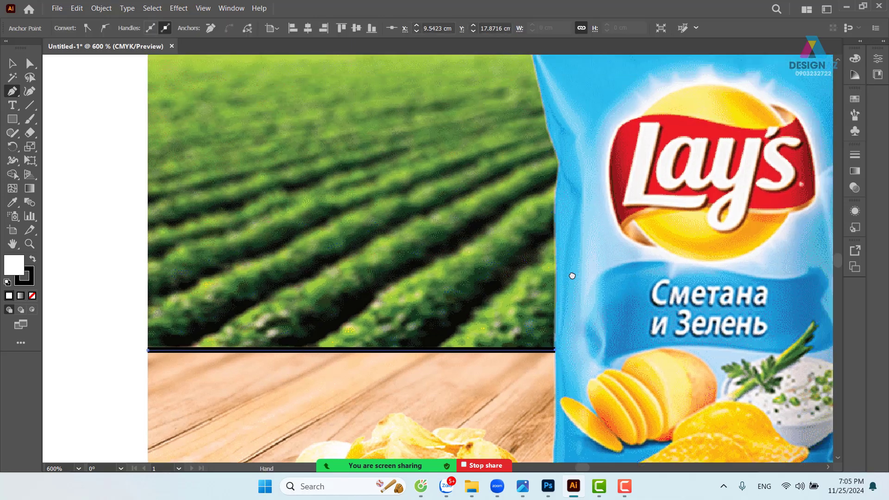
key(ctrl+equal)
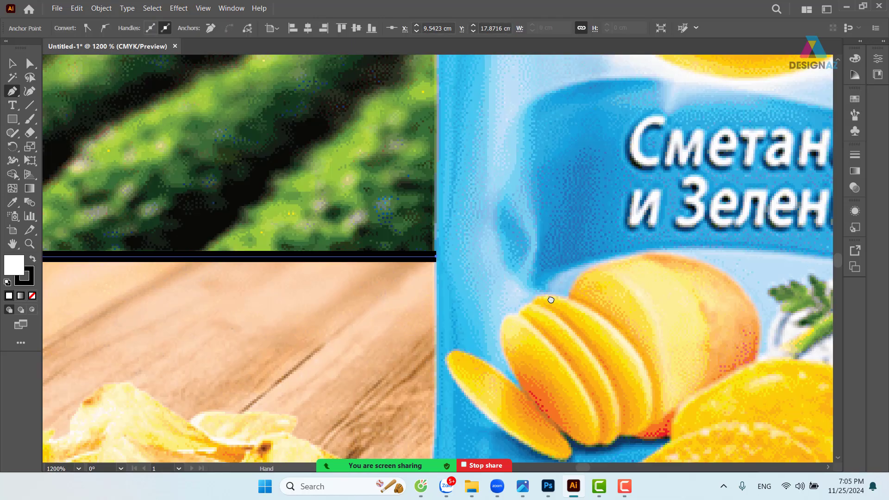
scroll(410, 315, up, 5)
click(392, 236)
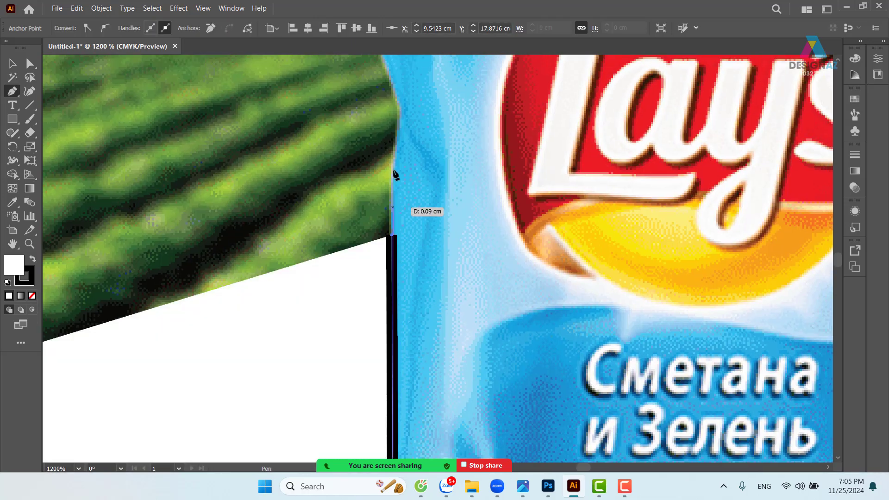
click(396, 138)
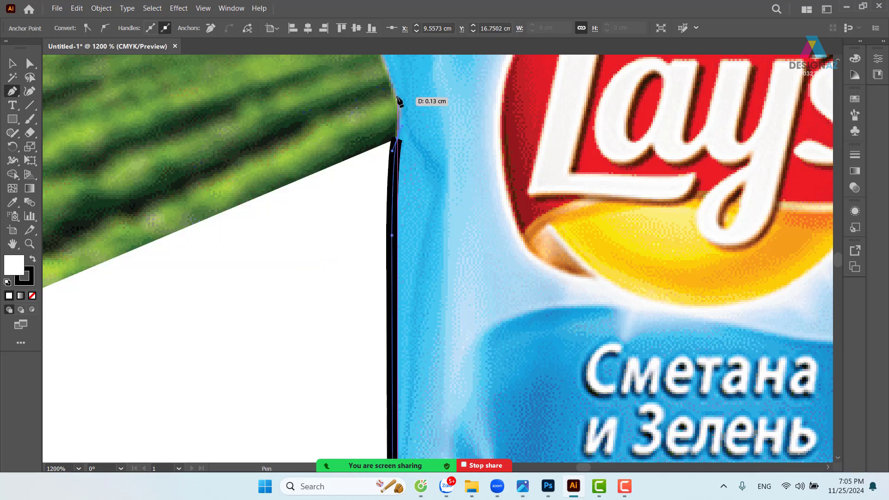
scroll(391, 139, up, 3)
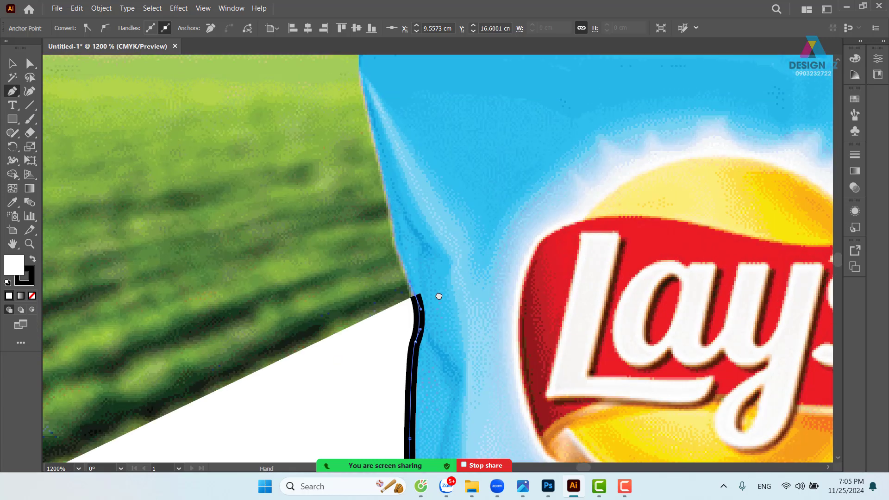
click(389, 202)
scroll(388, 199, up, 1)
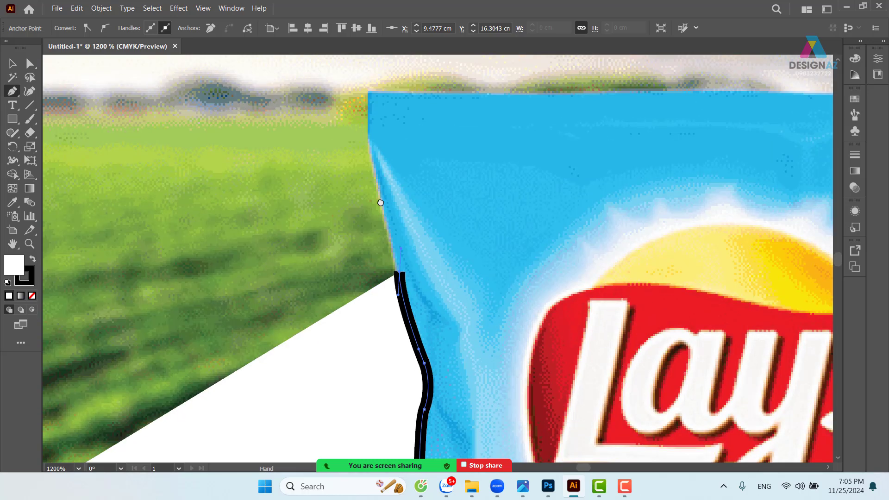
click(380, 184)
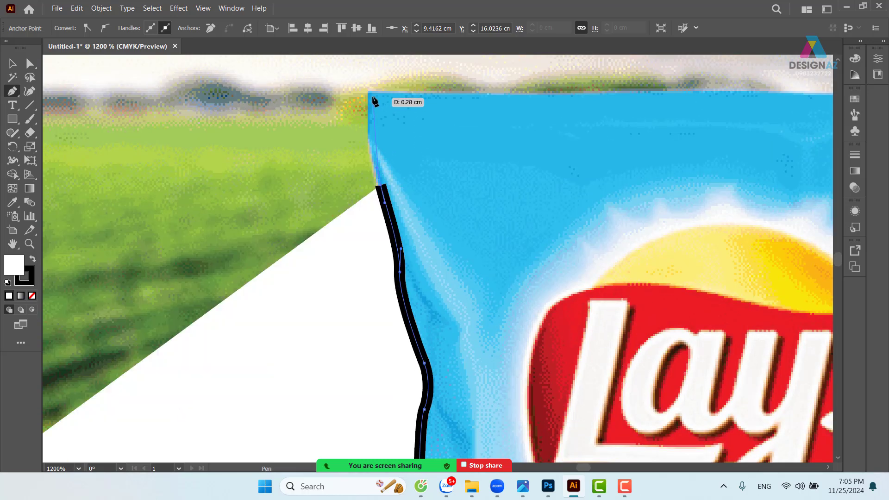
drag(375, 80, 375, 78)
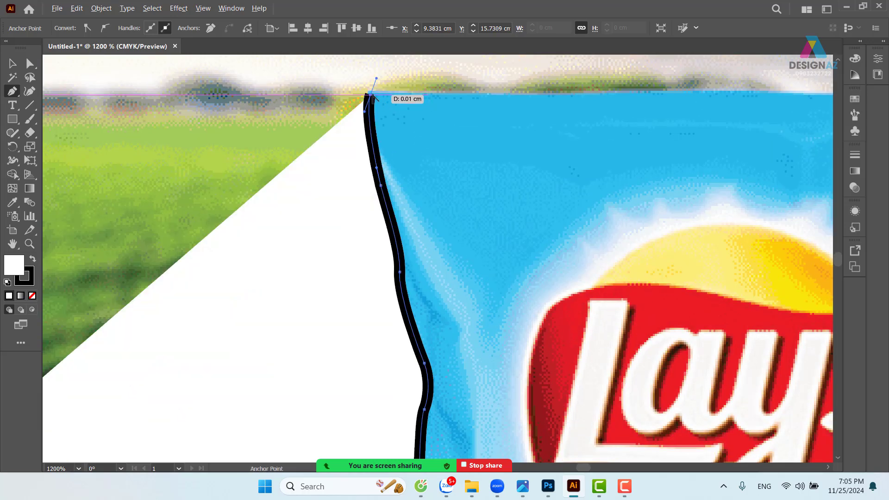
Extend the pen path in a straight line along the bag's top edge to just before the potato sack
drag(642, 110, 369, 141)
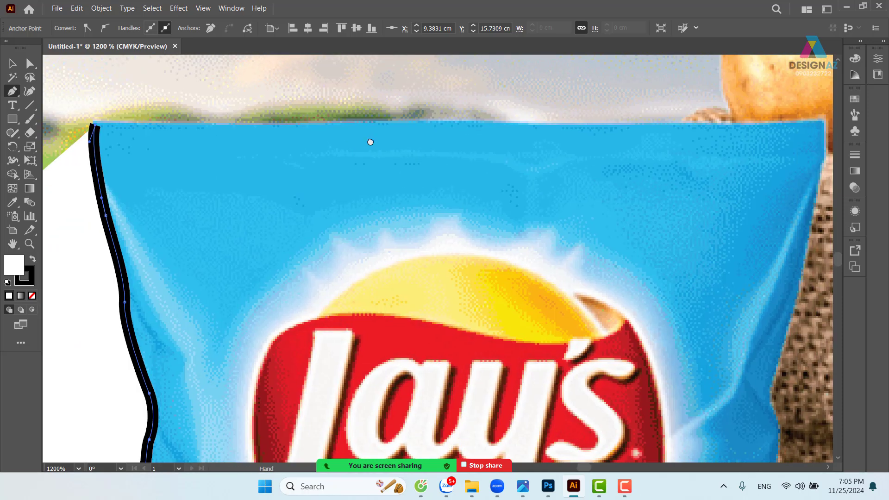
click(678, 125)
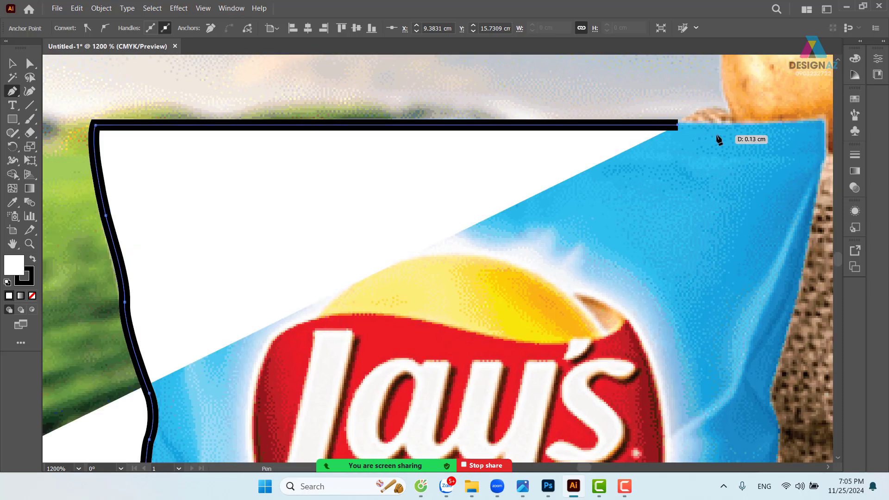
mouse_move(715, 136)
mouse_down()
mouse_move(453, 185)
mouse_move(551, 171)
mouse_up()
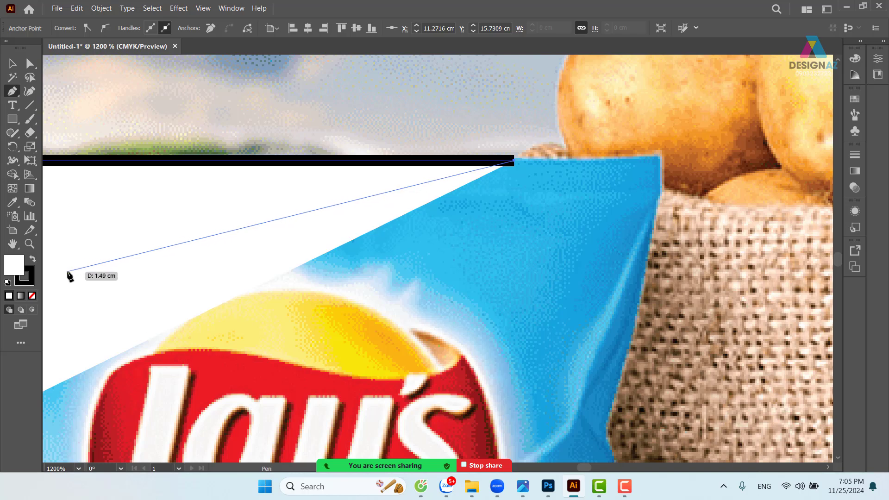
Set the traced path's fill to none and select the path with the Selection tool
click(33, 299)
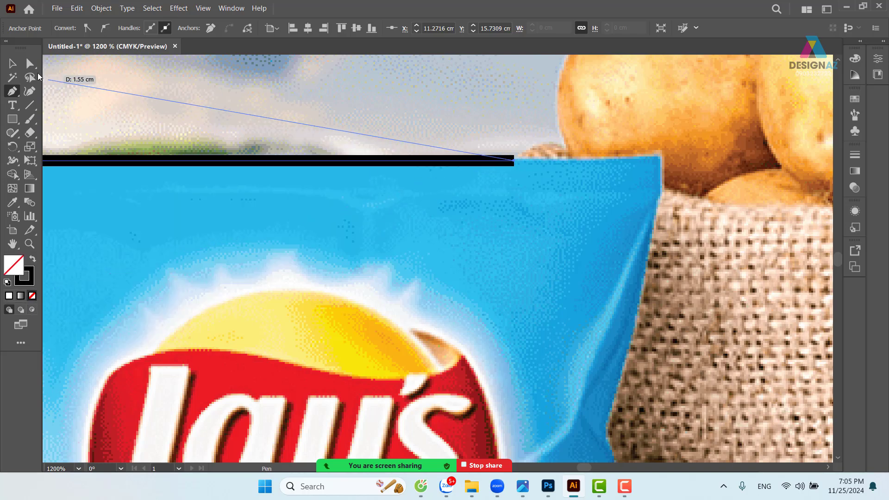
key(v)
click(329, 163)
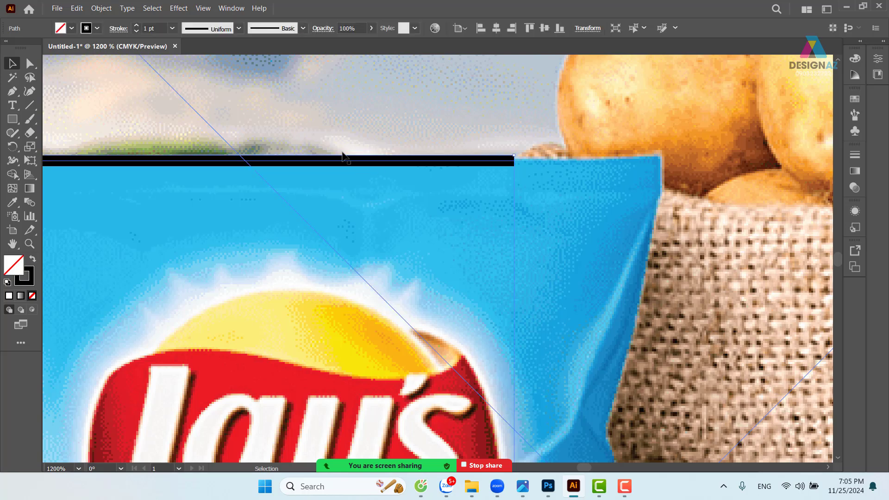
Reduce the traced path's stroke weight to 0.25 pt
click(172, 29)
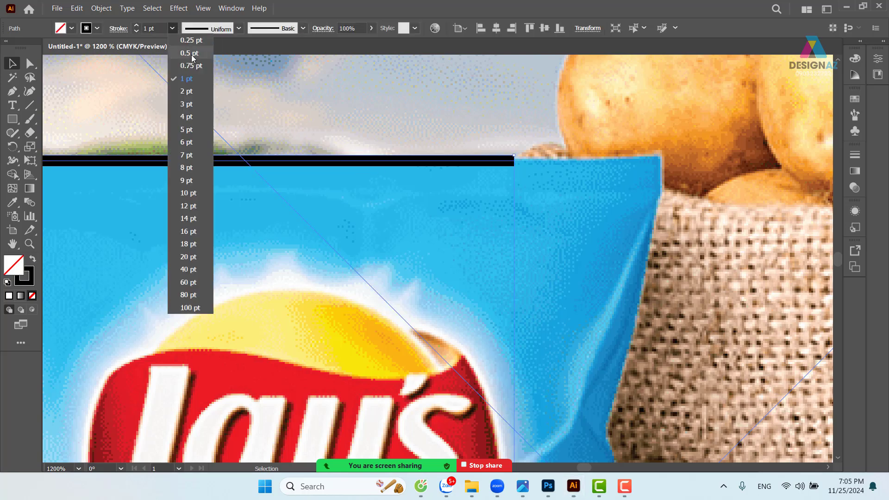
click(190, 51)
scroll(505, 167, right, 2)
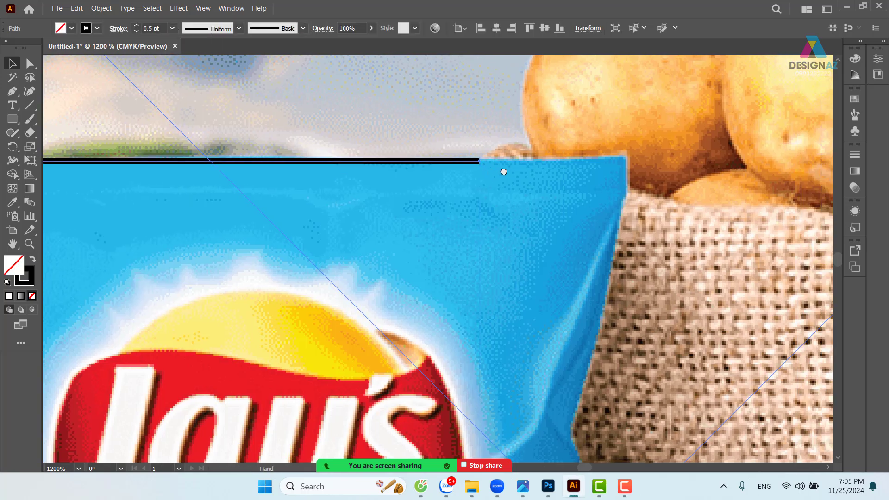
click(172, 28)
click(190, 38)
drag(579, 214, 544, 218)
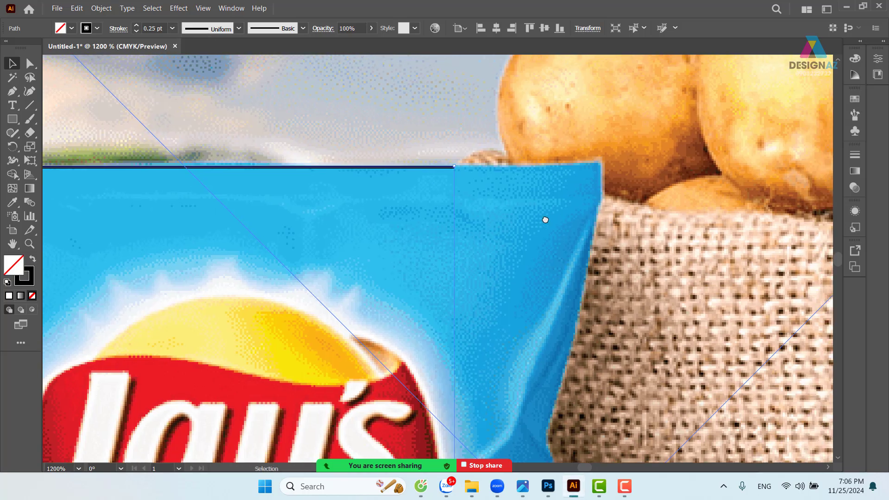
Continue the pen path over the sack's visible corner and around the lowest left potato to its junction with the potato above
key(p)
drag(453, 170, 527, 174)
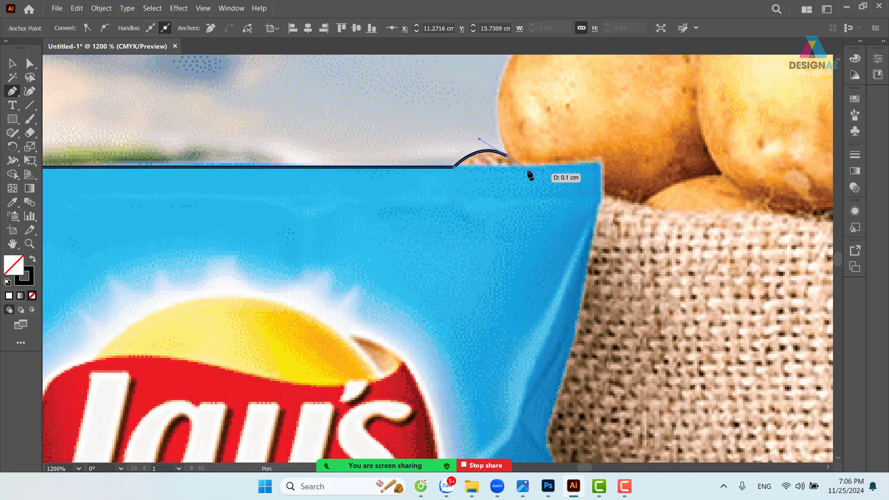
scroll(513, 160, up, 3)
scroll(513, 161, right, 2)
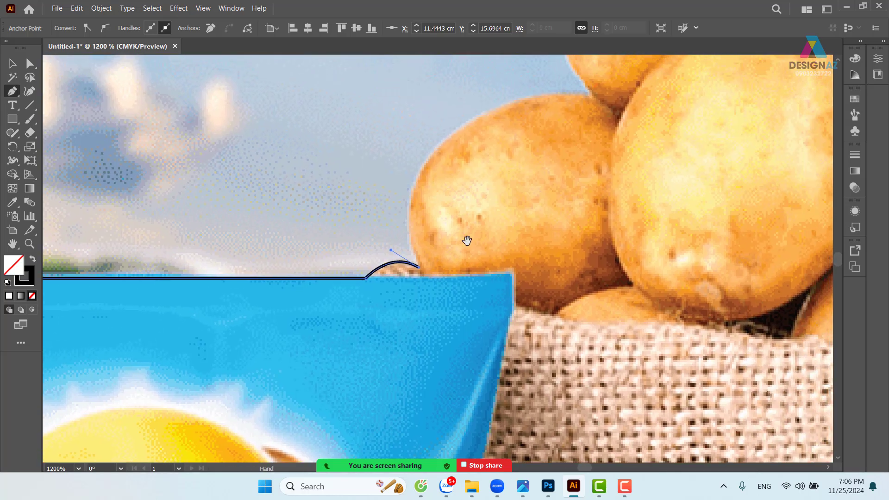
mouse_move(419, 267)
mouse_down()
mouse_move(428, 164)
mouse_move(492, 107)
mouse_up()
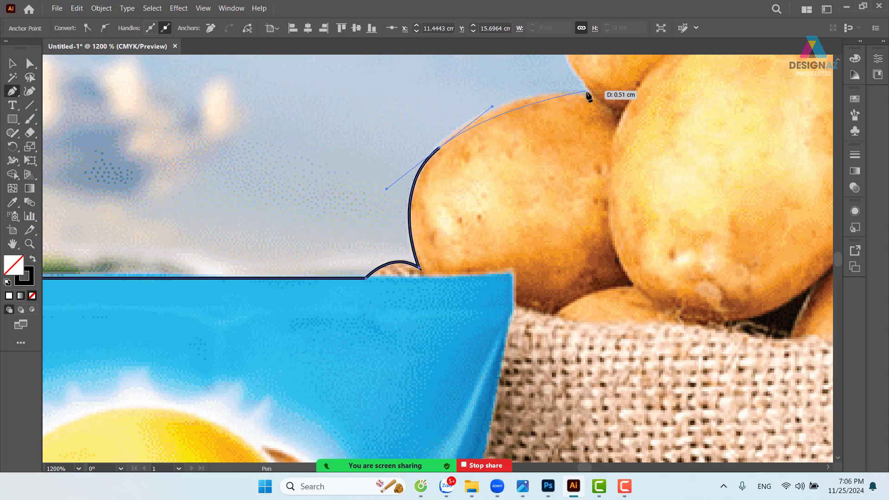
drag(593, 99, 641, 113)
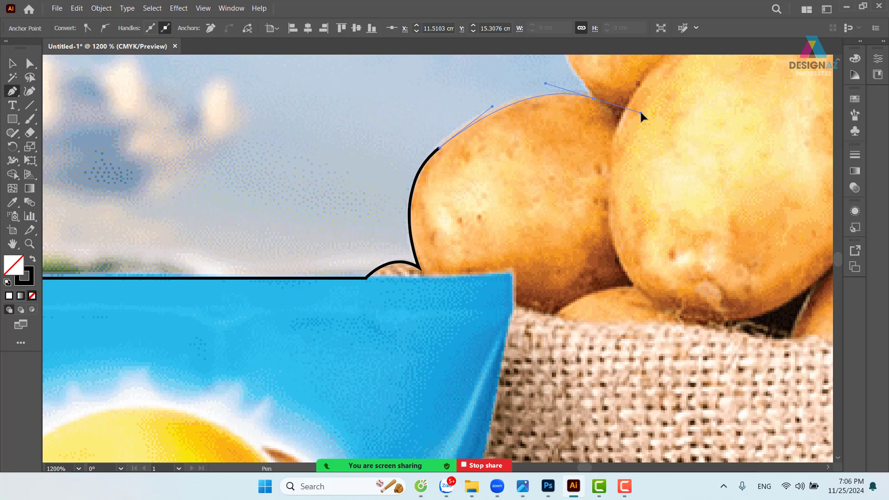
click(593, 99)
Extend the pen path up and over the tall upper-left potato to where it meets the topmost potato
drag(609, 76, 411, 162)
drag(427, 97, 403, 236)
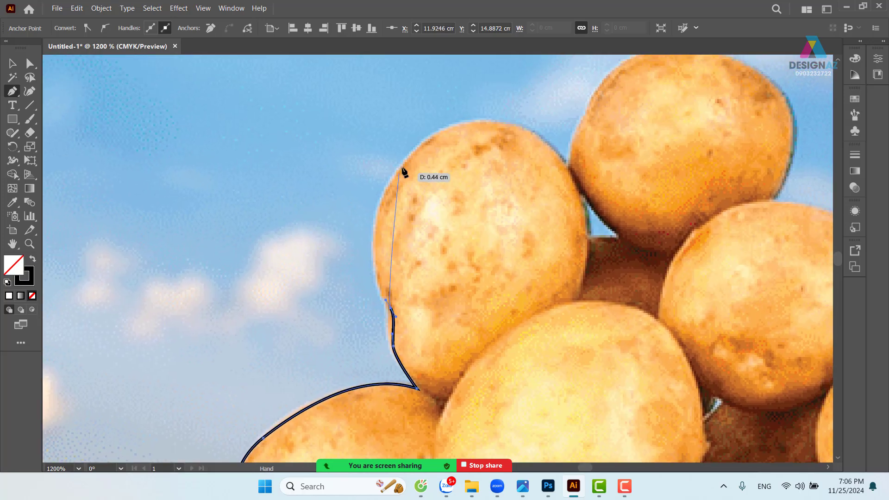
drag(408, 160, 459, 96)
drag(565, 164, 413, 239)
Trace the topmost potato's outline with curved segments, down to its junction with the potato below on its right side
drag(424, 189, 435, 181)
click(424, 190)
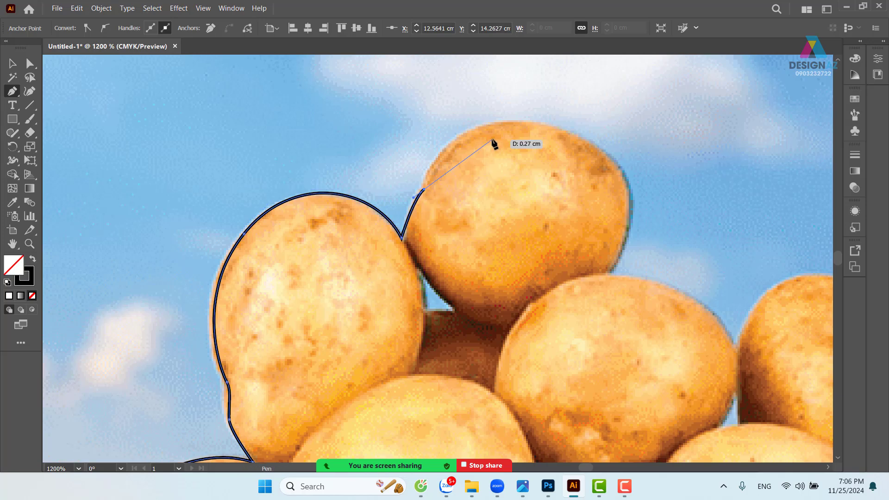
drag(495, 125, 541, 124)
drag(629, 198, 641, 262)
drag(631, 199, 609, 273)
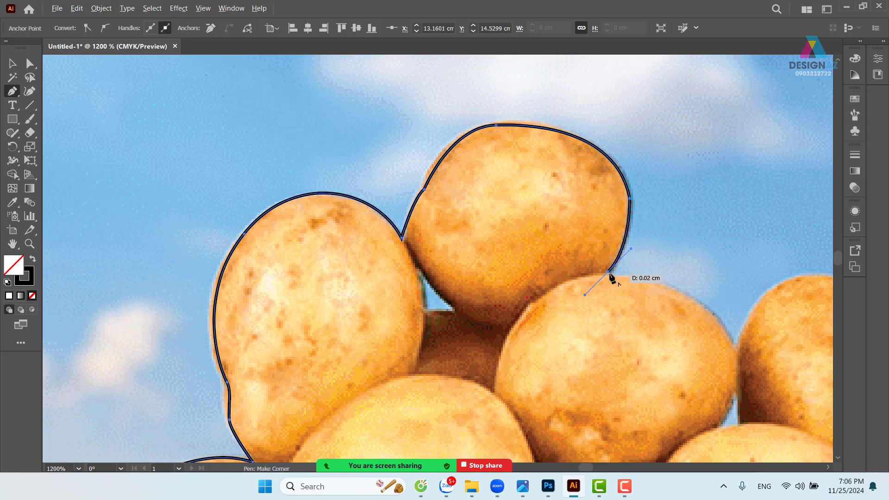
Add a curved segment over the potato below the topmost one, ending in a corner at the neighbouring right potato
scroll(460, 204, down, 3)
scroll(460, 204, right, 5)
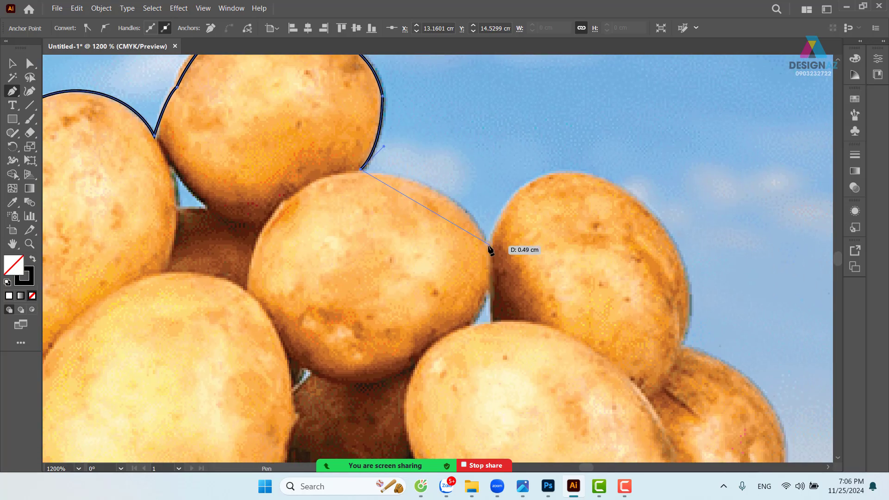
drag(485, 242, 502, 304)
click(486, 242)
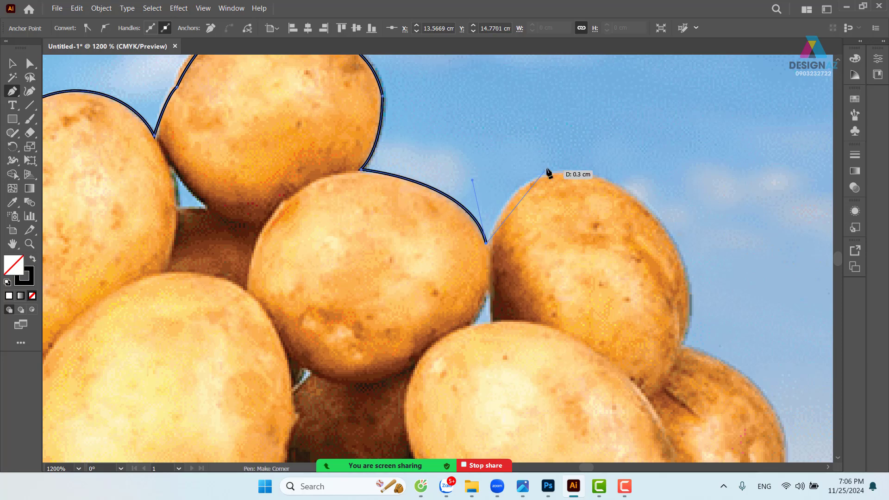
Trace the upper-right potato's contour over its top and down its outer side to the small potato beneath
drag(561, 173, 601, 176)
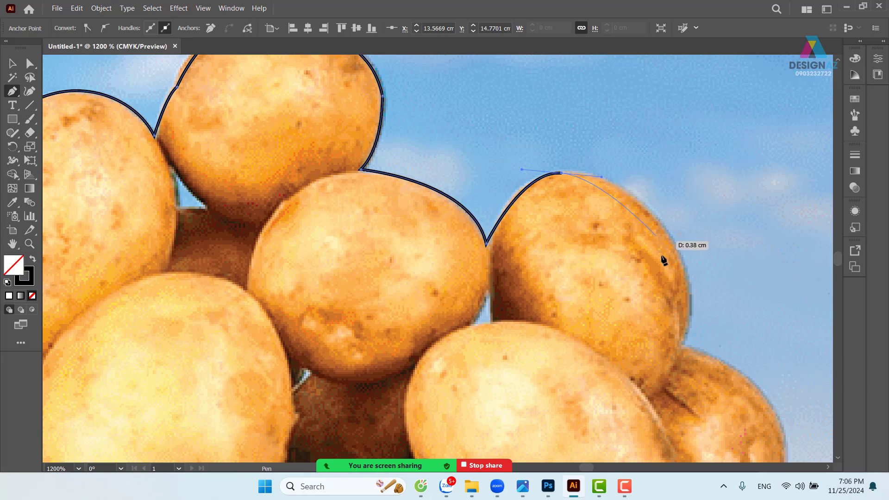
drag(683, 262, 690, 283)
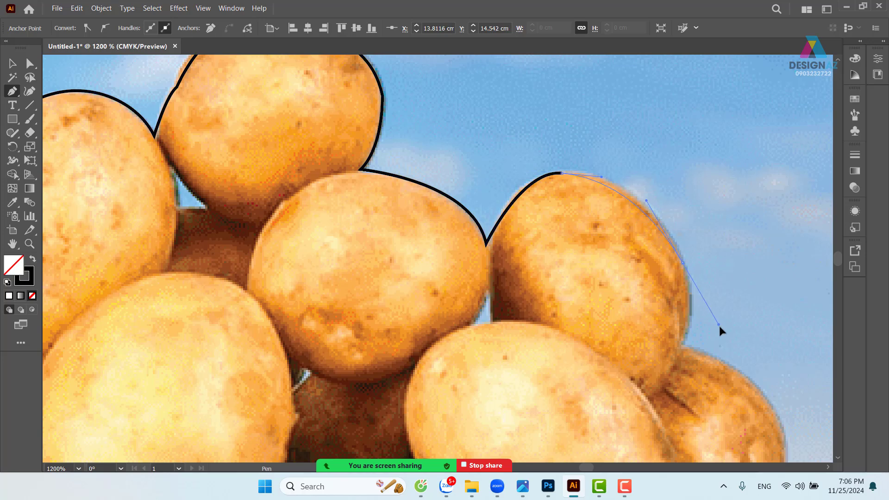
drag(718, 326, 700, 303)
click(683, 347)
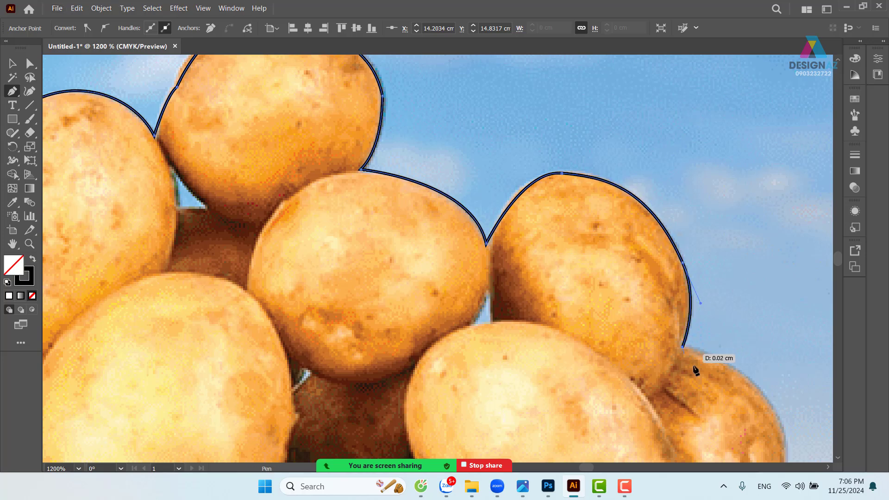
Trace around the lowest right potato down to the sack's rim, shortening the direction handle to fit the curve
drag(695, 370, 493, 263)
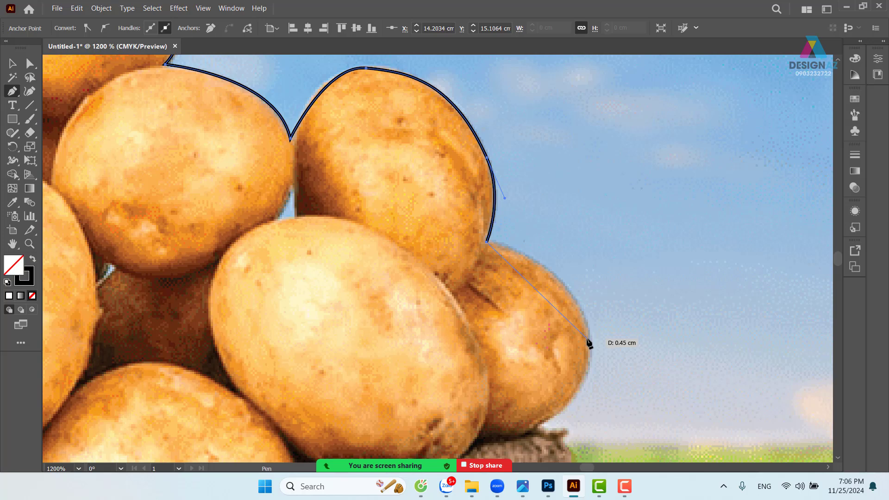
drag(586, 340, 593, 369)
drag(603, 411, 601, 423)
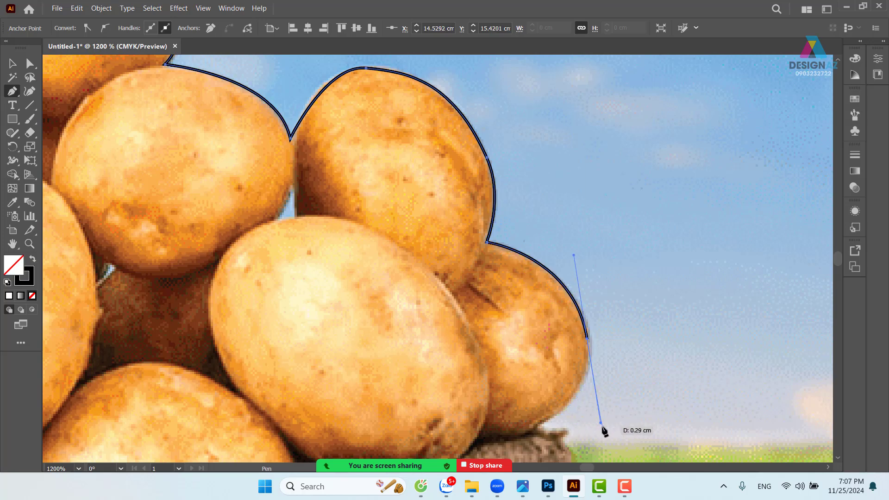
drag(601, 422, 592, 401)
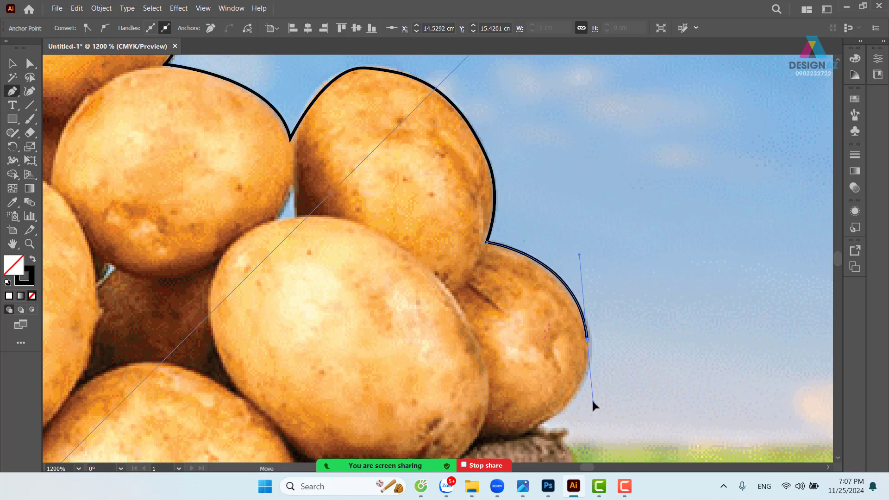
click(540, 420)
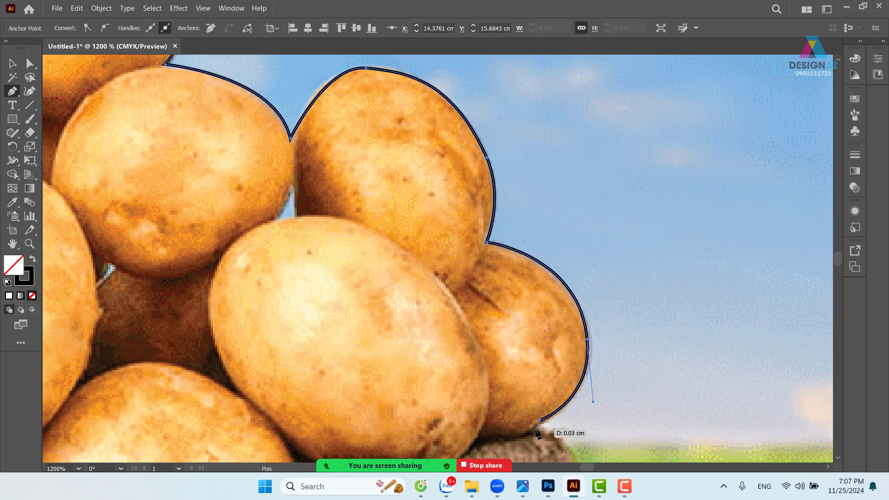
Continue the pen path from the sack's rim down its right edge to the notch at the fold
drag(569, 441, 509, 245)
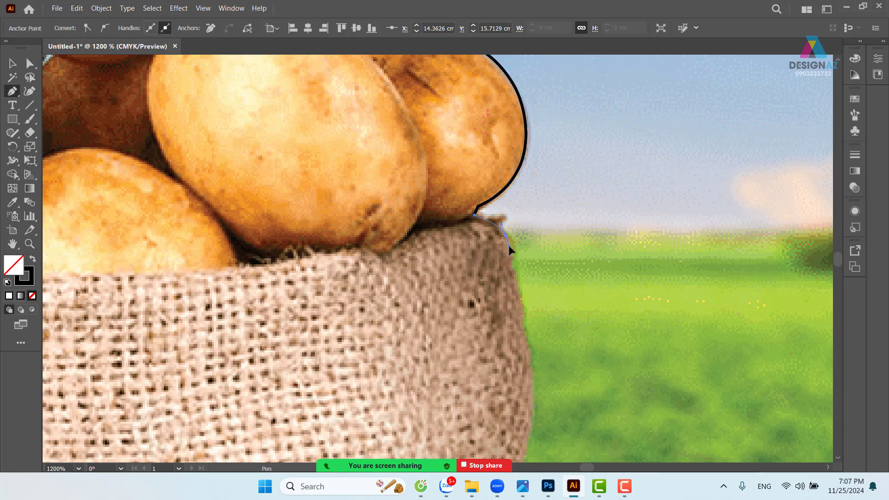
drag(517, 319, 474, 177)
drag(485, 212, 488, 229)
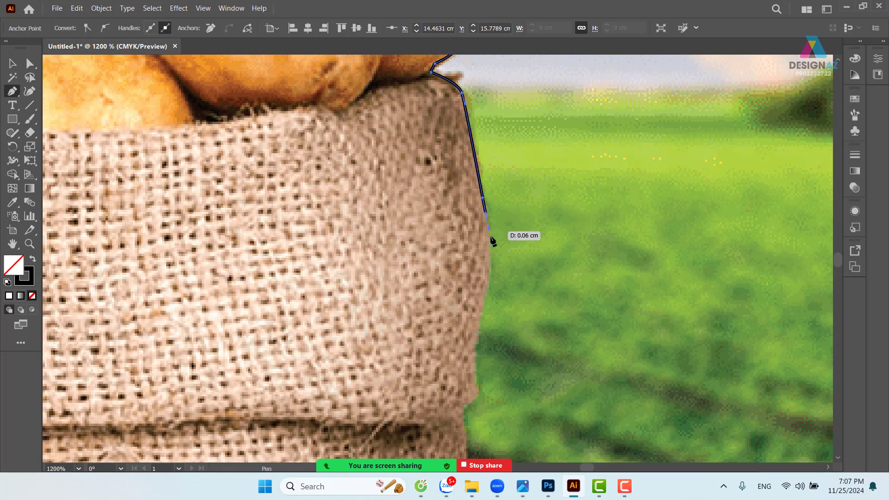
drag(487, 290, 477, 314)
drag(484, 360, 407, 282)
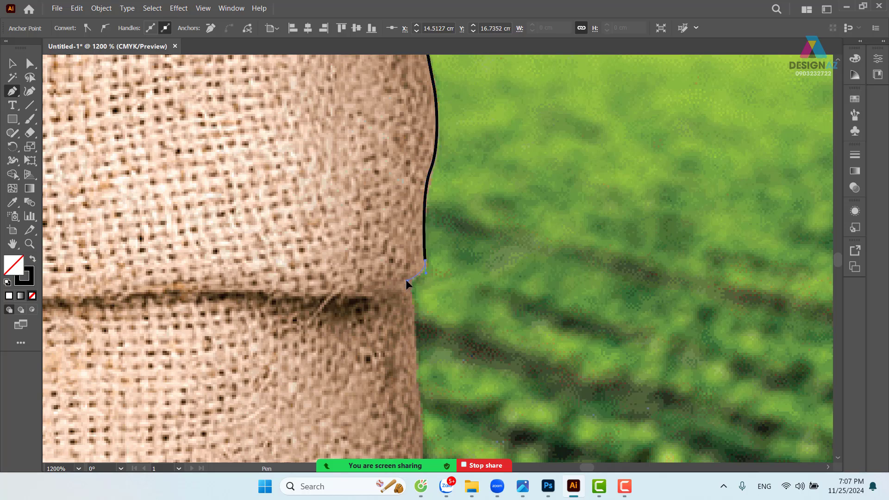
Follow the sack's right edge with the pen path from below the fold down to the table's back edge
drag(390, 239, 341, 88)
drag(366, 218, 366, 252)
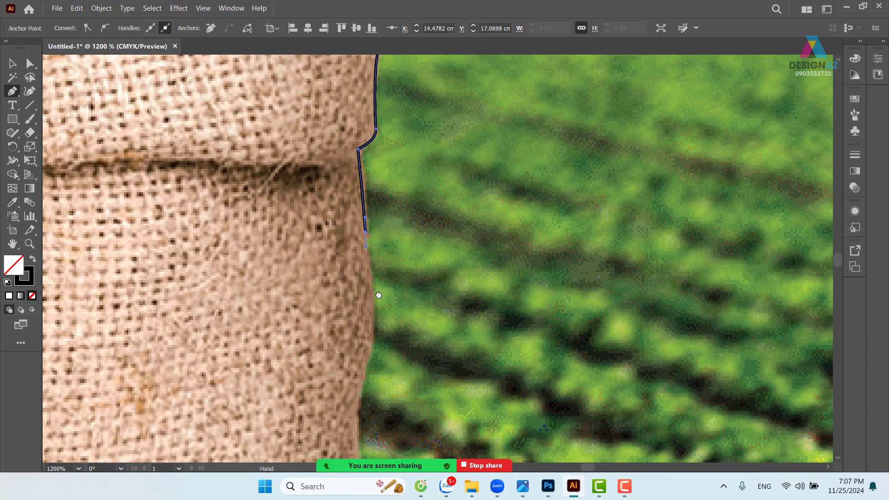
drag(377, 293, 368, 190)
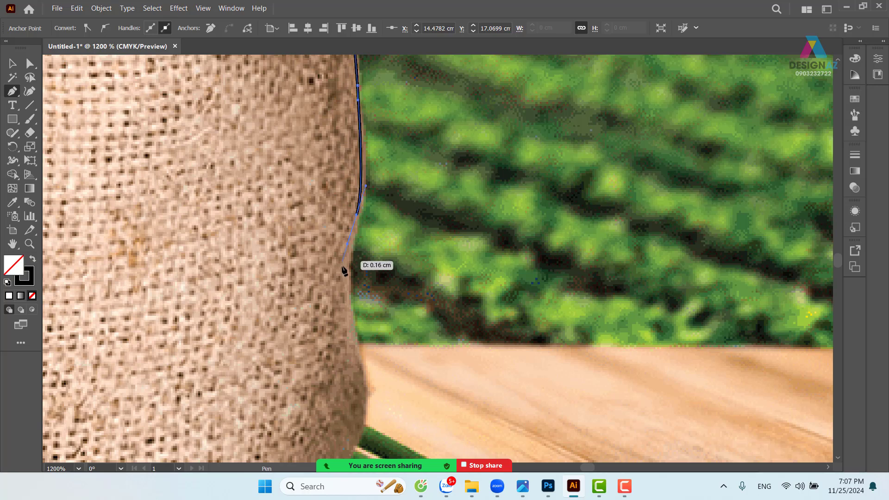
drag(349, 294, 350, 343)
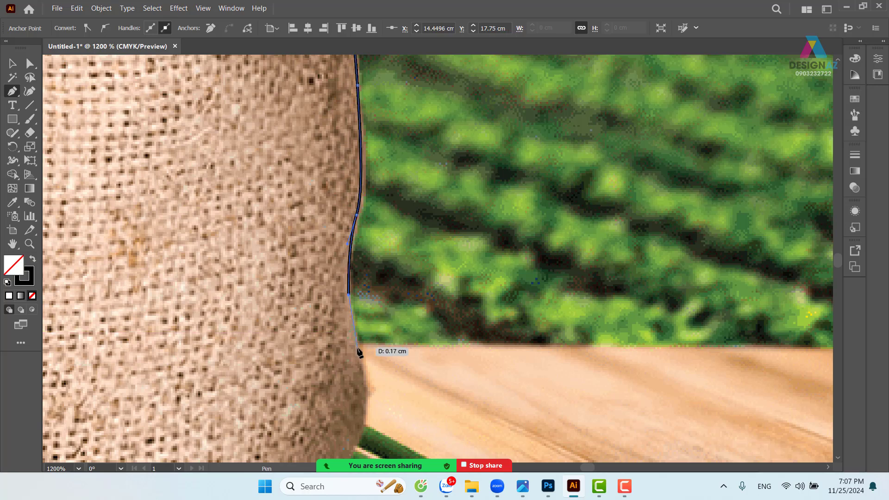
click(357, 350)
Extend the path in a straight horizontal line along the table's back edge to just past the image's right border
scroll(462, 313, right, 6)
scroll(461, 313, down, 2)
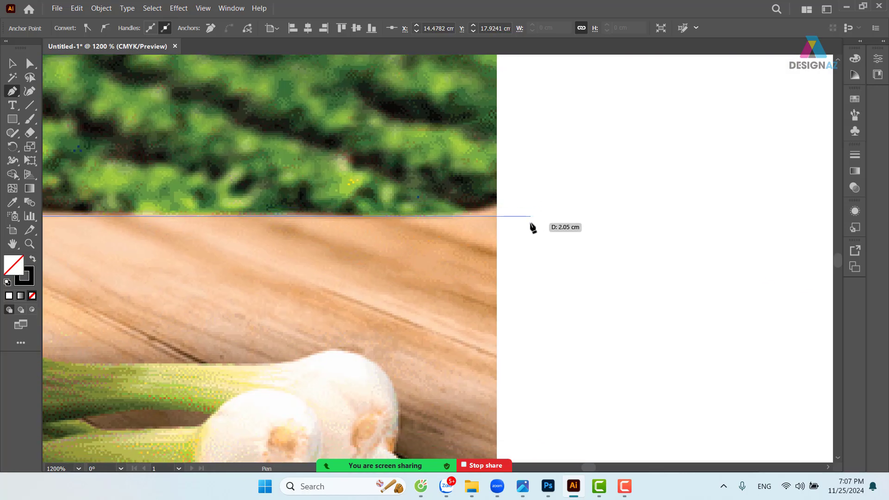
shift+click(531, 224)
Close the path with straight segments around the outside of the poster's lower half, back to the table edge's starting point
key(ctrl+minus)
key(ctrl+minus)
key(ctrl+minus)
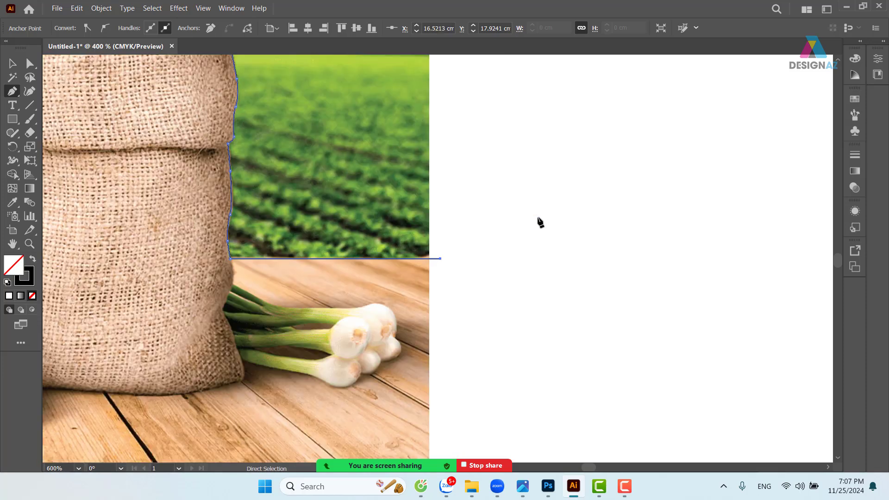
key(ctrl+minus)
key(ctrl+minus)
key(ctrl+minus)
drag(421, 267, 467, 194)
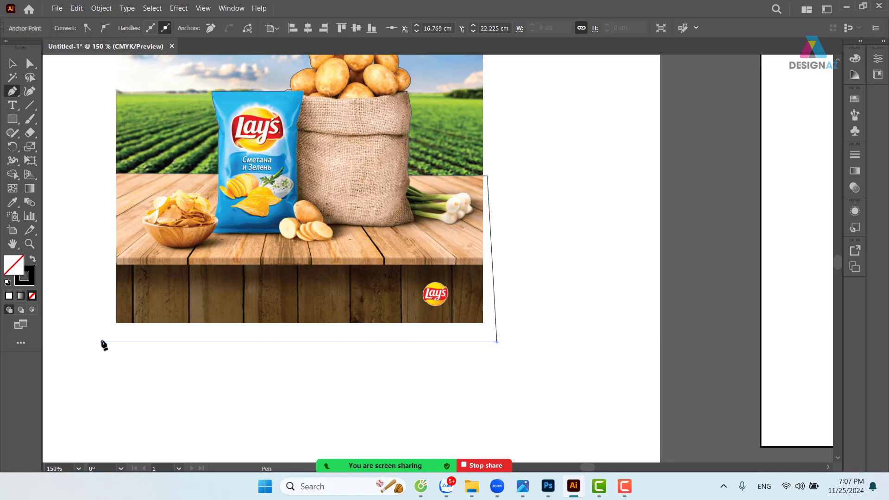
click(101, 341)
click(117, 174)
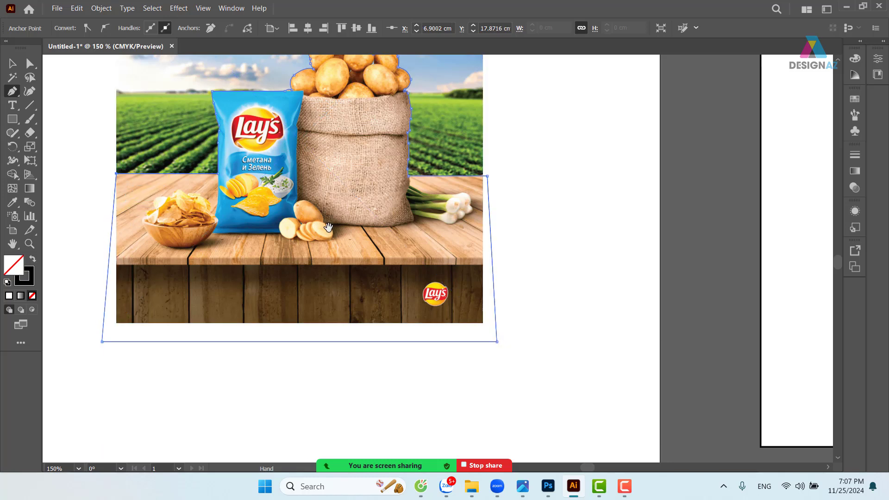
Preview the closed path with a brown swatch fill and return its fill to none
drag(693, 202, 777, 235)
key(v)
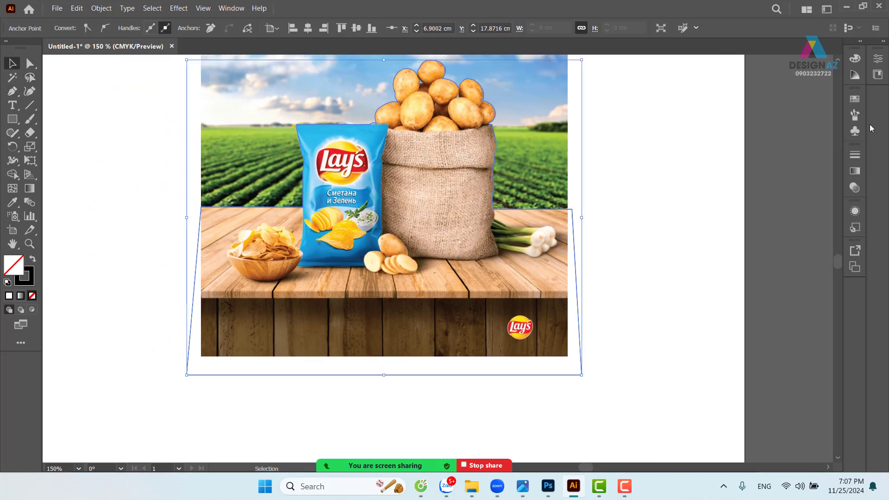
click(855, 99)
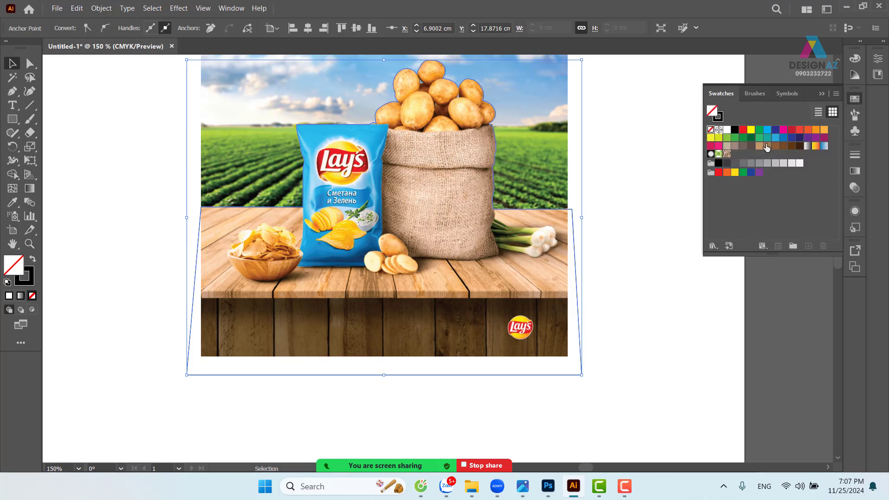
click(767, 145)
click(608, 229)
scroll(397, 224, up, 1)
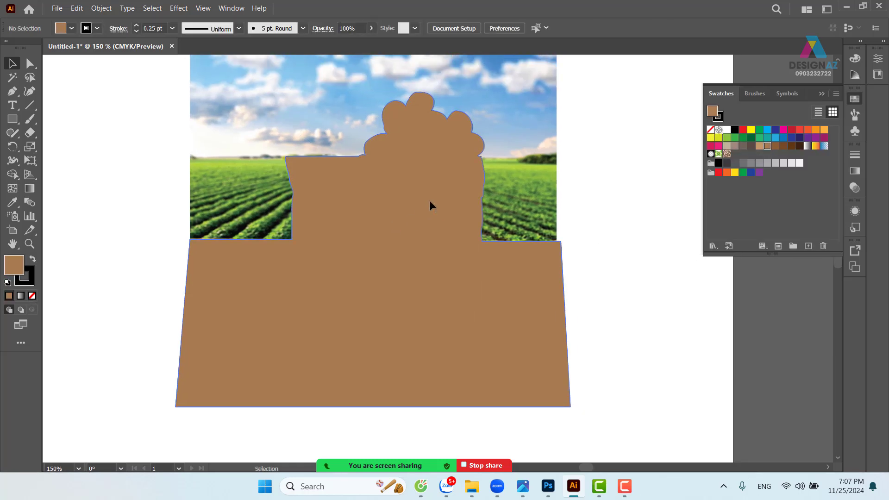
key(ctrl+a)
key(ctrl+7)
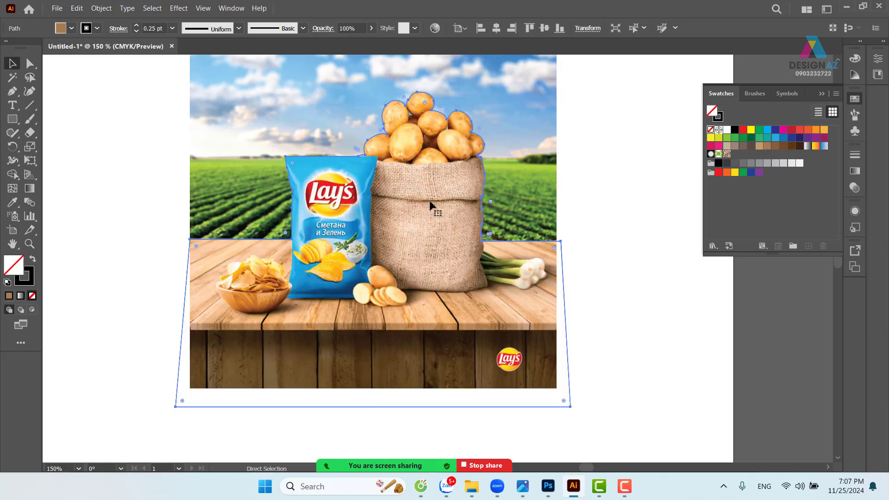
Trace the triangular sky gap between the two upper-left potatoes with the Pen tool as a separate closed path
key(z)
drag(399, 98, 613, 258)
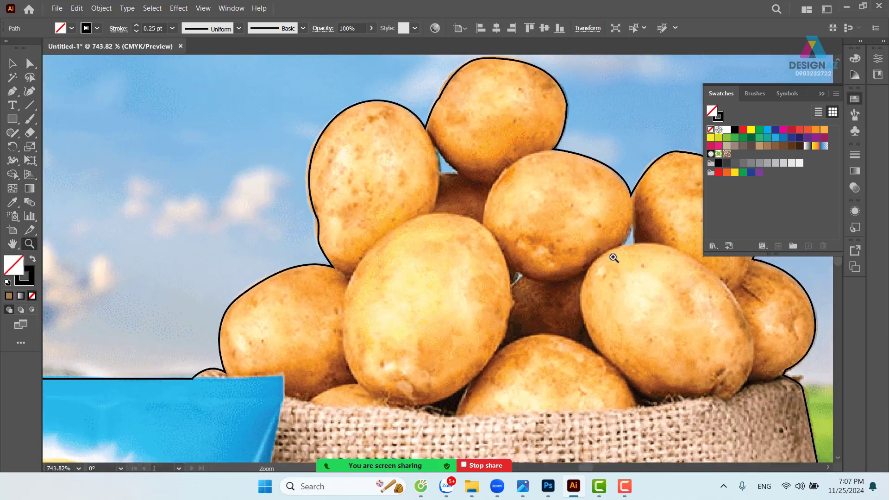
click(452, 243)
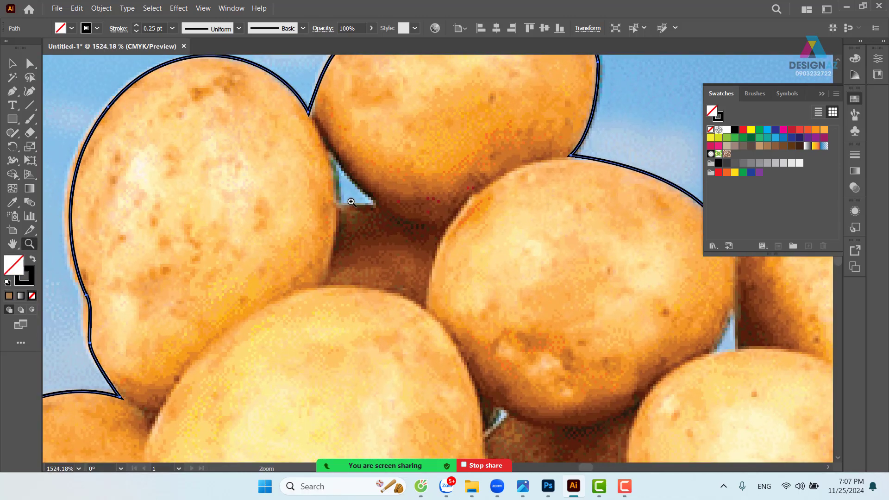
key(p)
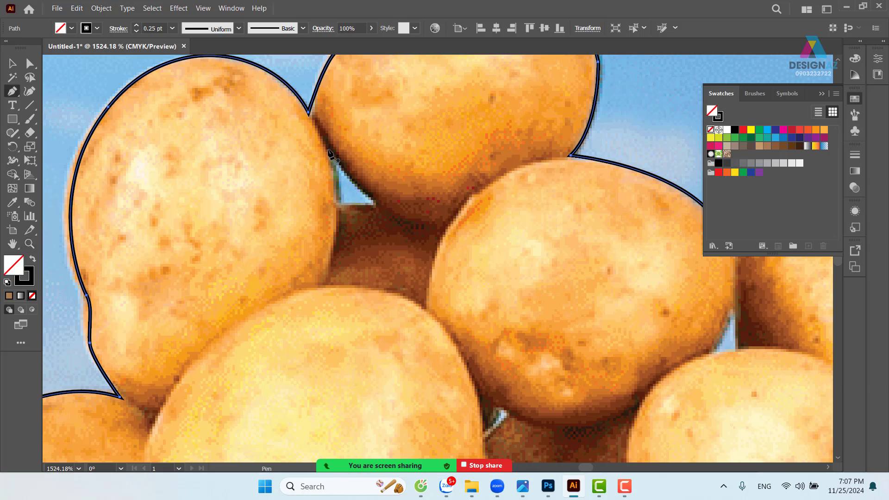
key(ctrl+shift+a)
click(328, 149)
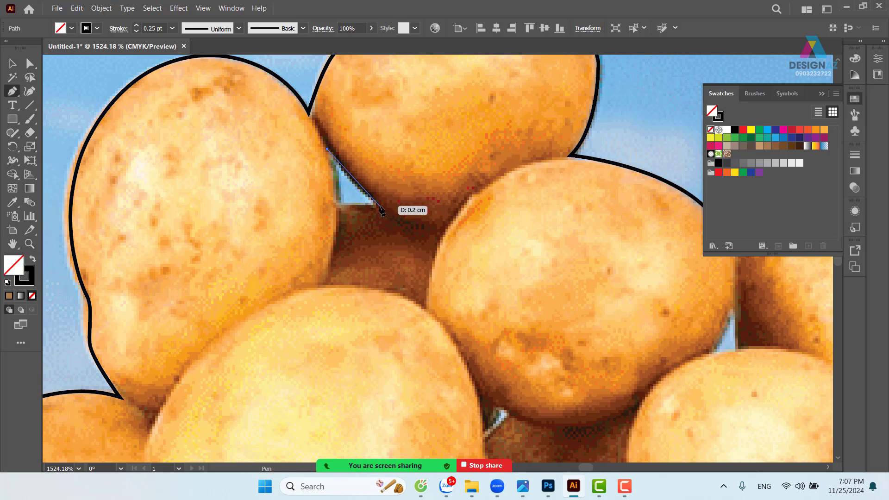
click(380, 205)
drag(381, 206, 337, 205)
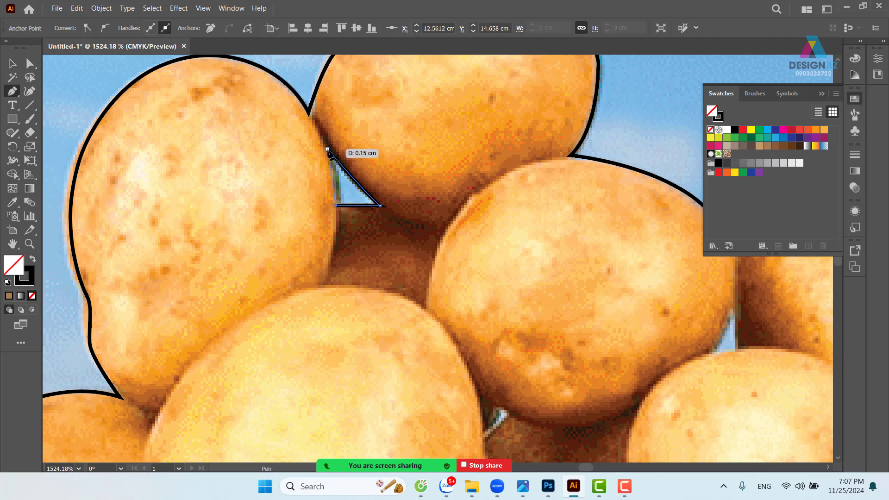
click(327, 149)
Trace the narrow sky gap between the three potatoes on the pile's right side as a closed pen path
drag(550, 248, 318, 93)
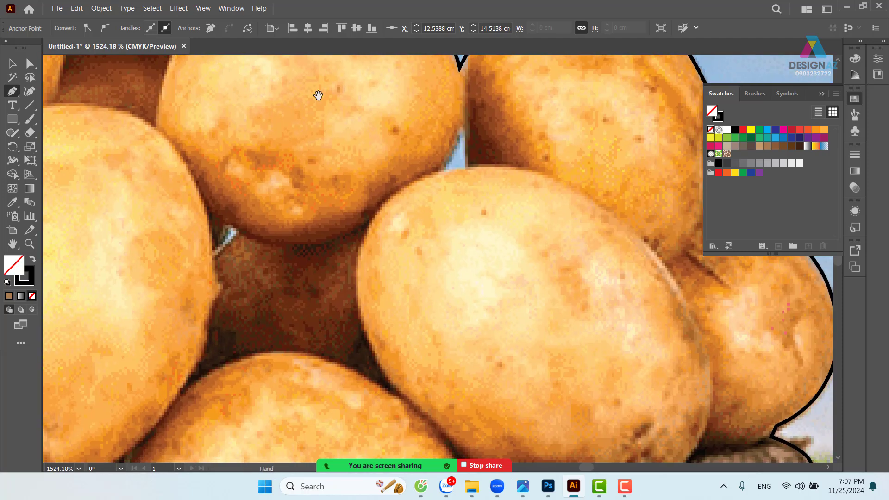
click(463, 122)
drag(438, 172, 468, 170)
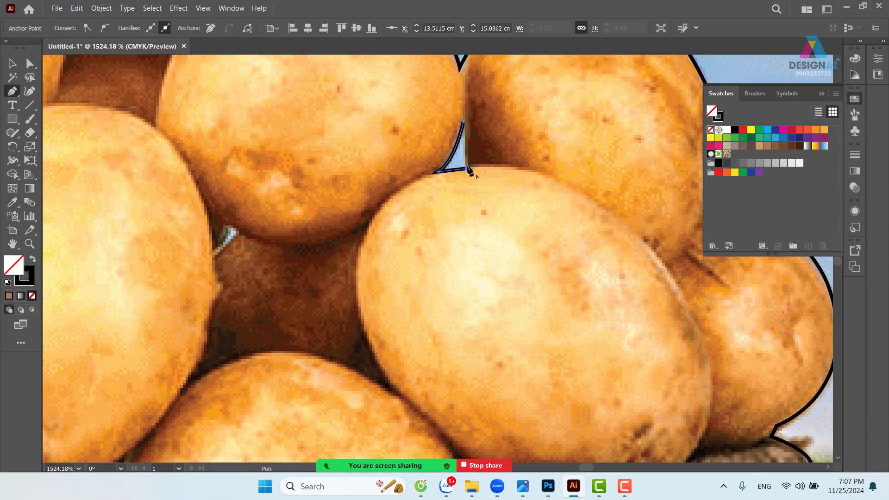
click(463, 121)
Trace the tiny sky gap beside the large central potato as a closed pen path
scroll(470, 170, left, 3)
scroll(470, 170, down, 1)
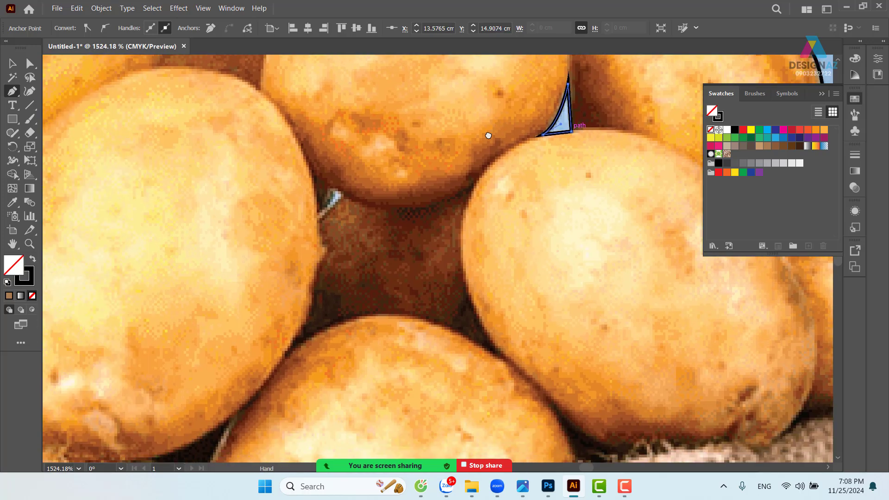
drag(330, 209, 349, 207)
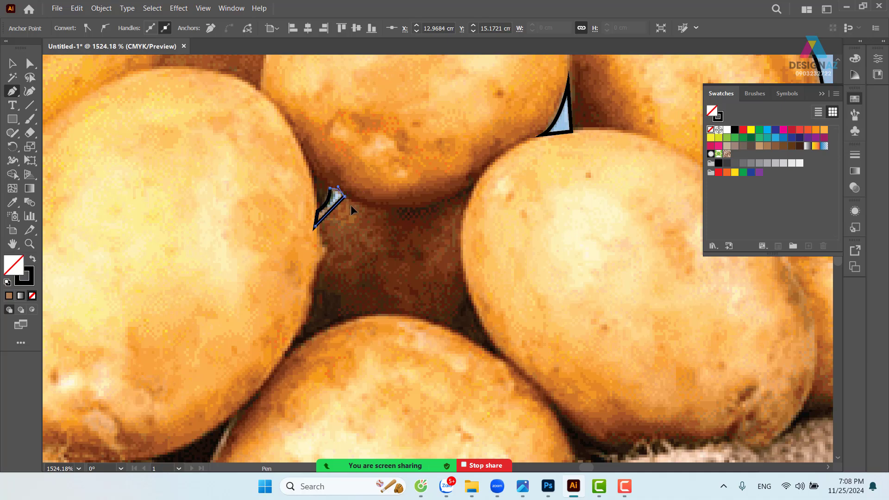
Fill the central and right gap shapes with light blue and the upper-left gap shape with a darker blue swatch
key(space)
drag(333, 238, 323, 305)
key(ctrl+minus)
key(ctrl+minus)
key(ctrl+minus)
key(ctrl+minus)
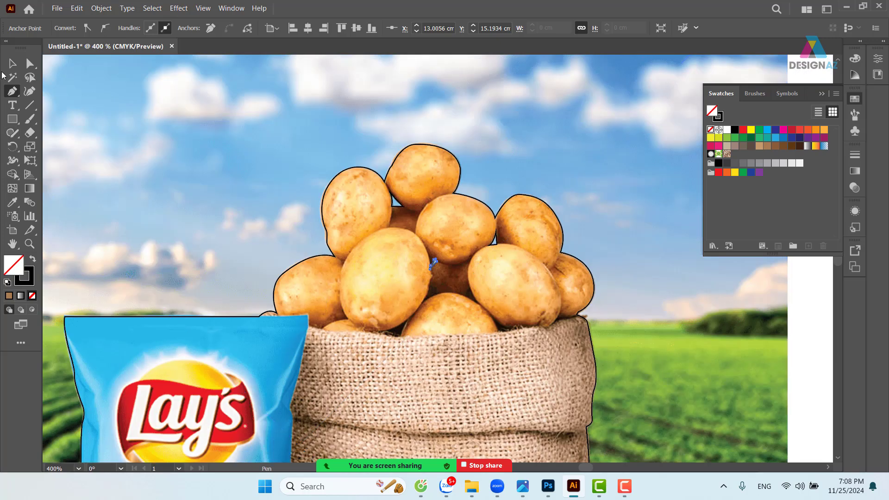
key(v)
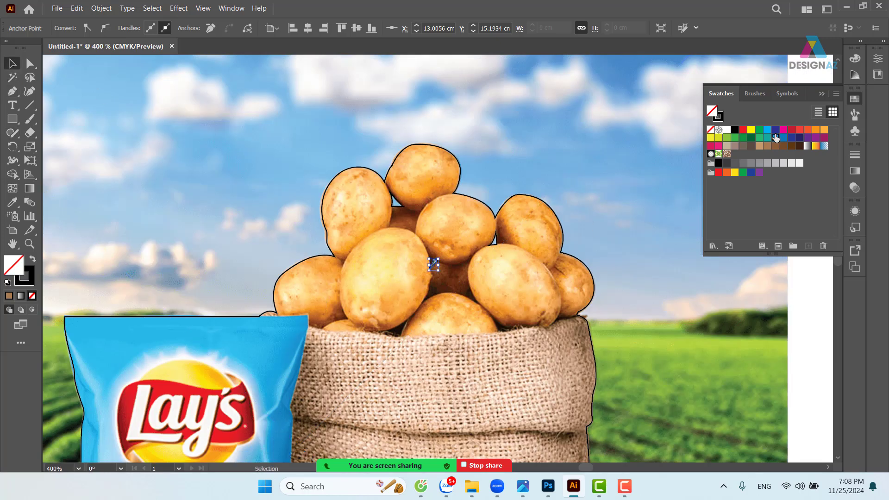
click(776, 137)
click(497, 247)
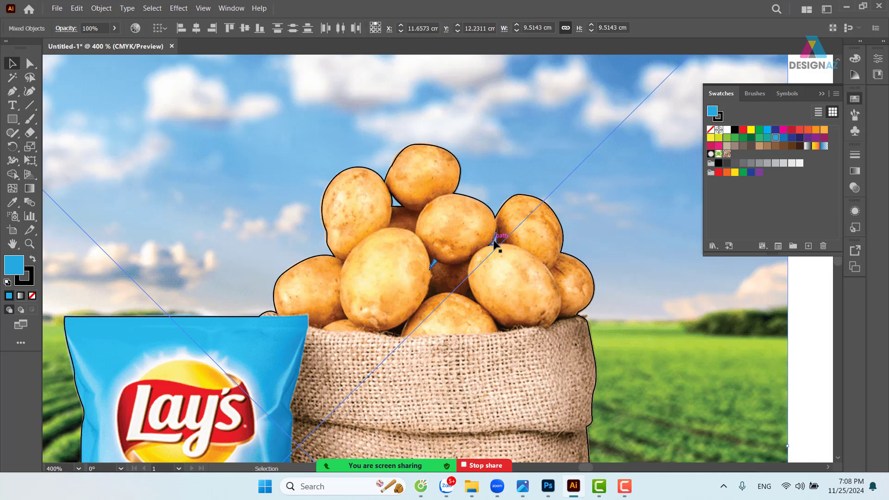
click(775, 138)
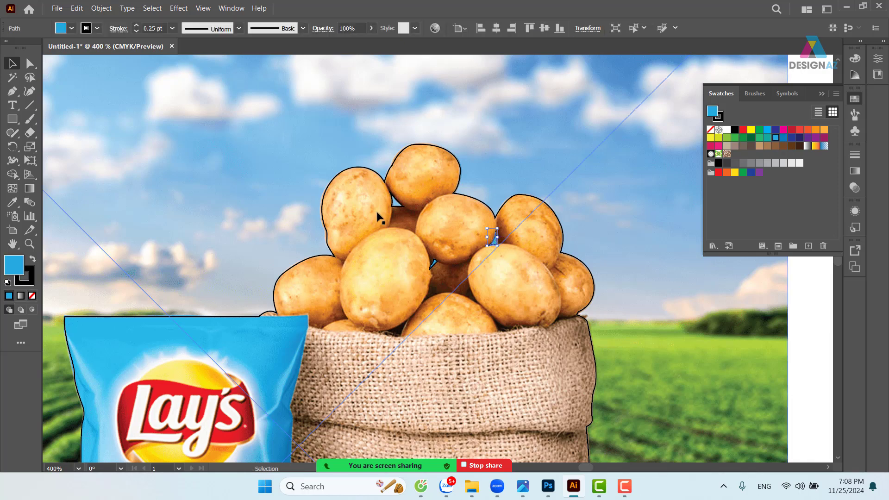
click(396, 200)
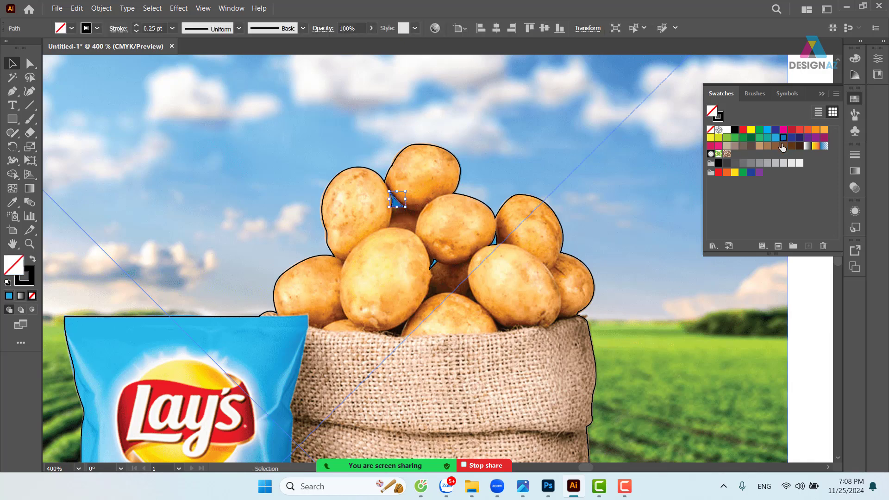
click(783, 138)
Fill the large foreground outline with the orange swatch and deselect it
drag(487, 266, 419, 238)
key(ctrl+minus)
key(ctrl+minus)
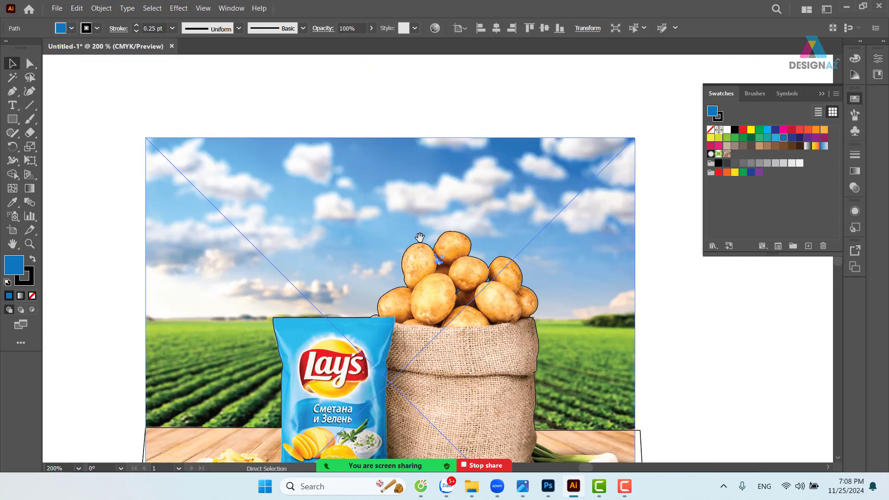
key(ctrl+equal)
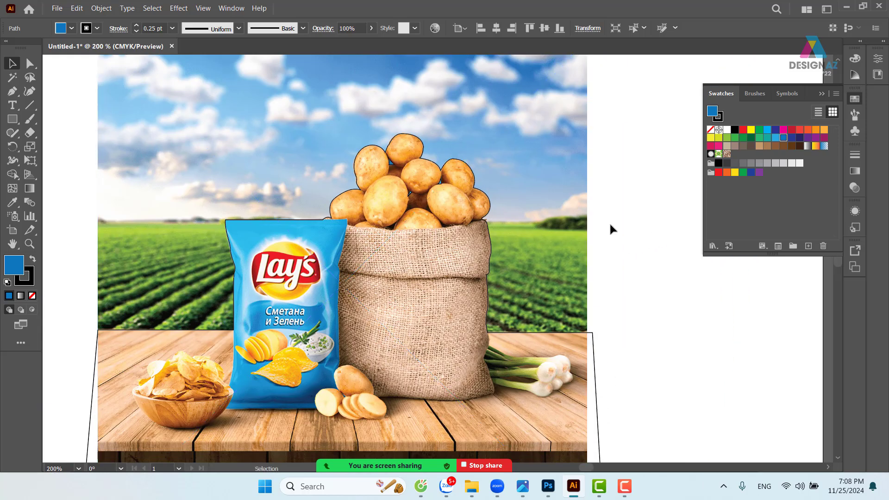
click(611, 228)
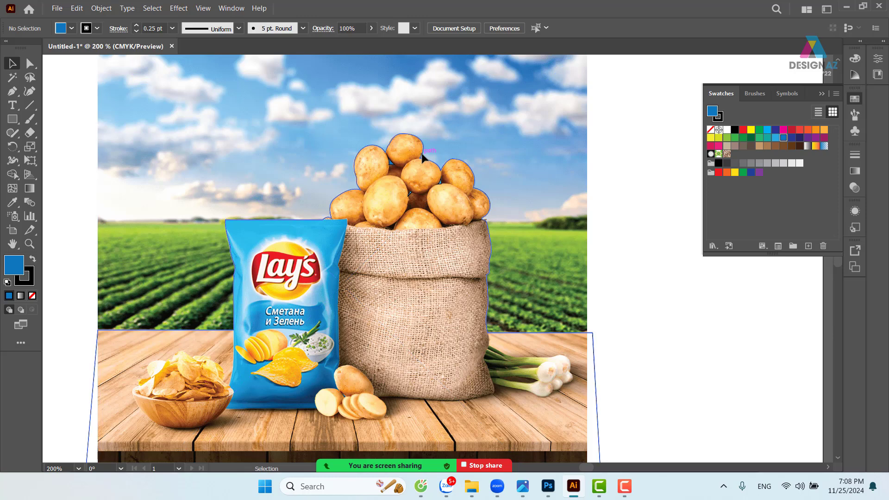
click(421, 158)
click(815, 130)
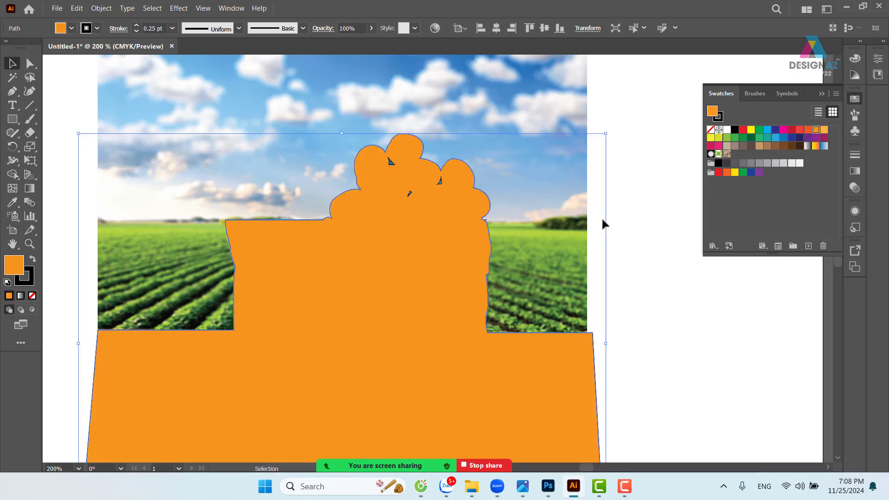
click(601, 222)
Subtract the three small gap shapes from the orange foreground shape using Pathfinder's Minus Front
click(442, 185)
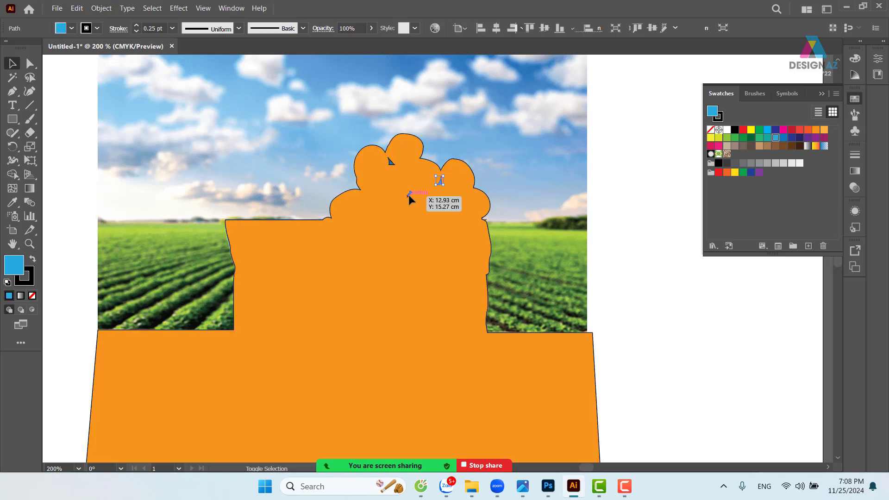
click(392, 281)
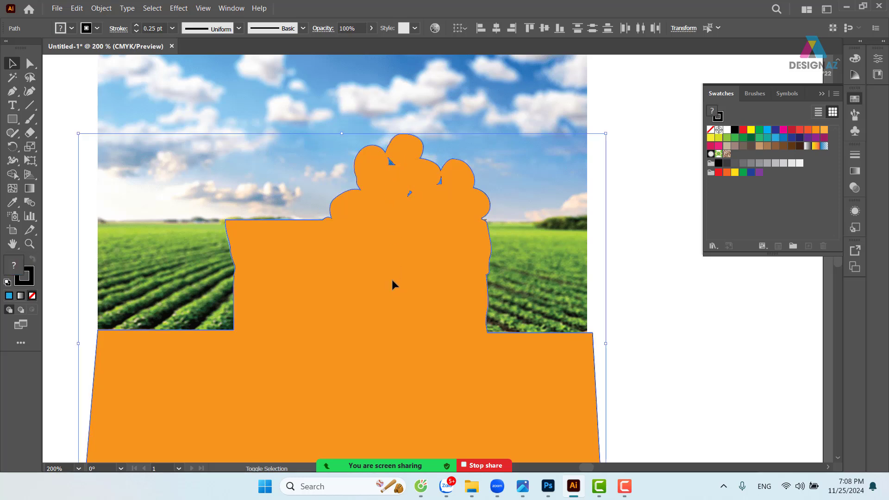
key(shift)
key(shift+F7)
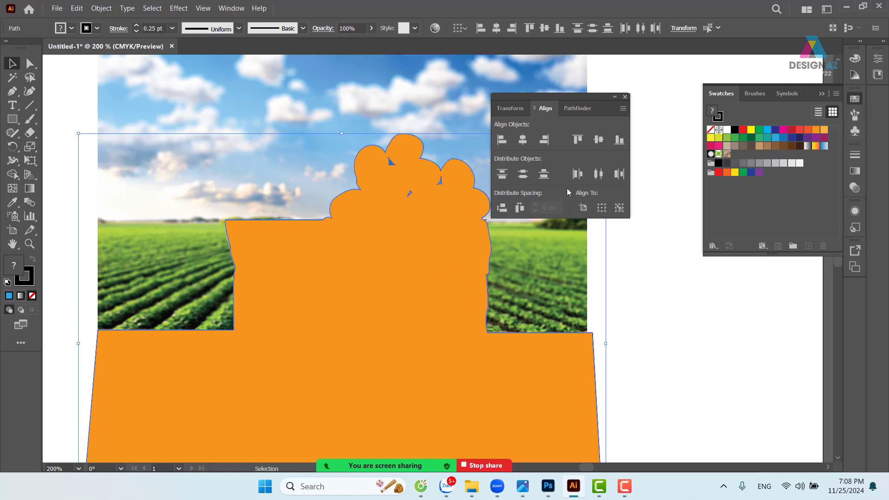
click(585, 109)
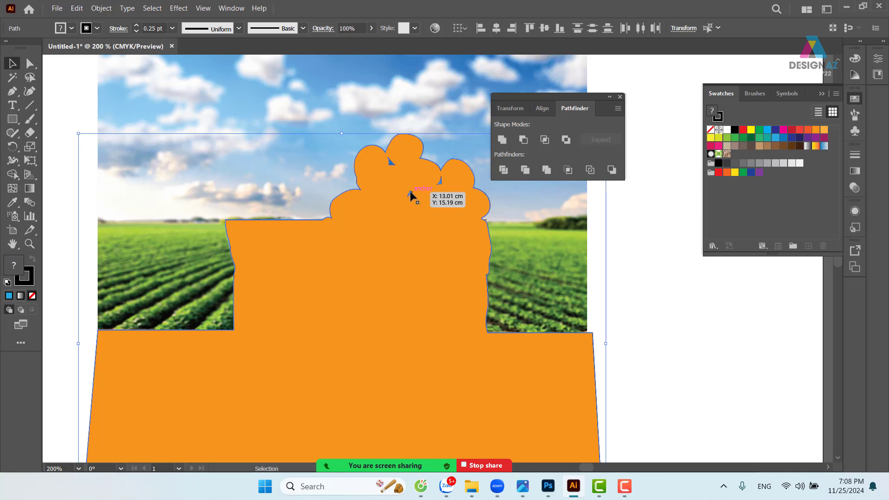
click(523, 139)
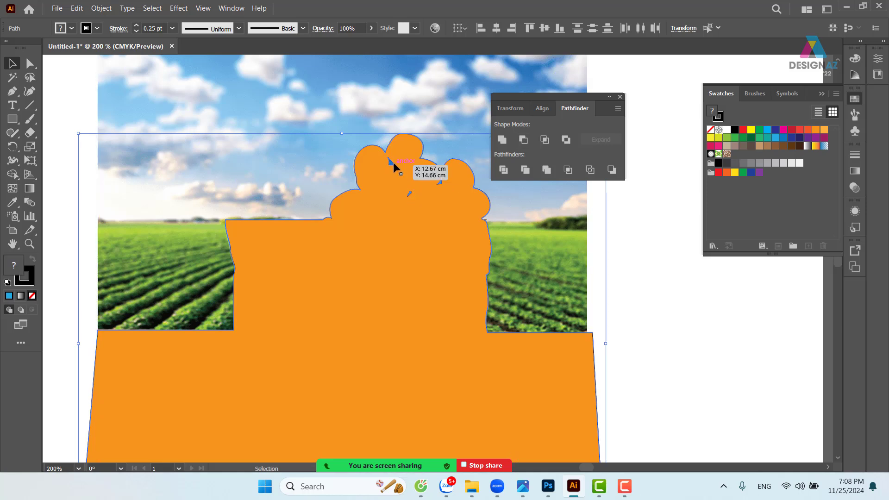
click(523, 140)
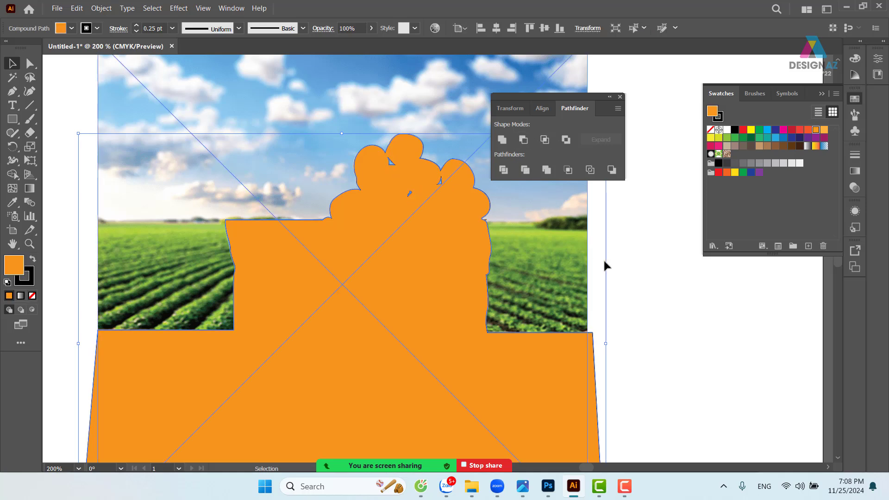
Examine the three cut-out gaps in the potato area of the orange shape up close
click(658, 287)
key(ctrl+equal)
key(ctrl+equal)
key(ctrl+equal)
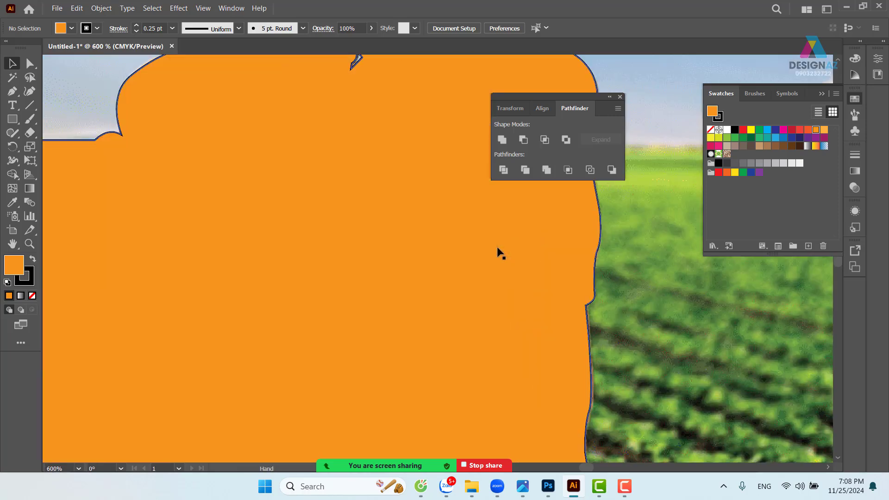
drag(246, 109, 215, 293)
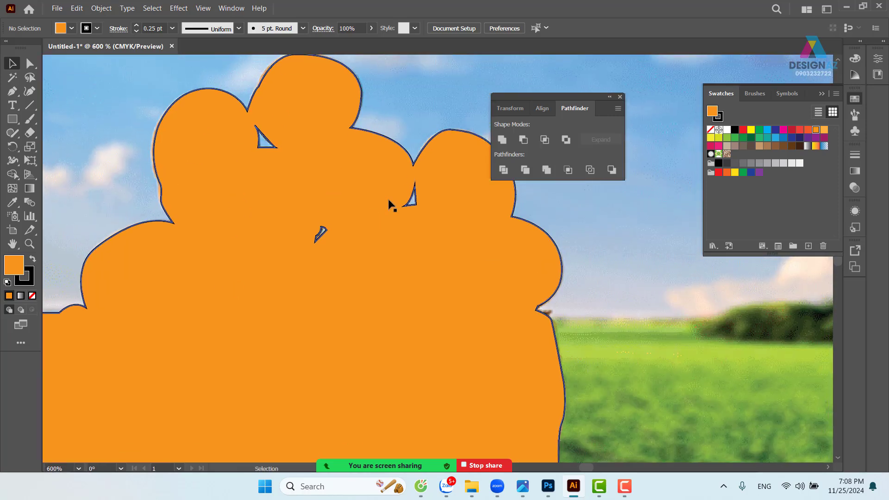
key(ctrl+minus)
key(ctrl+minus)
key(ctrl+minus)
key(ctrl+minus)
key(ctrl+minus)
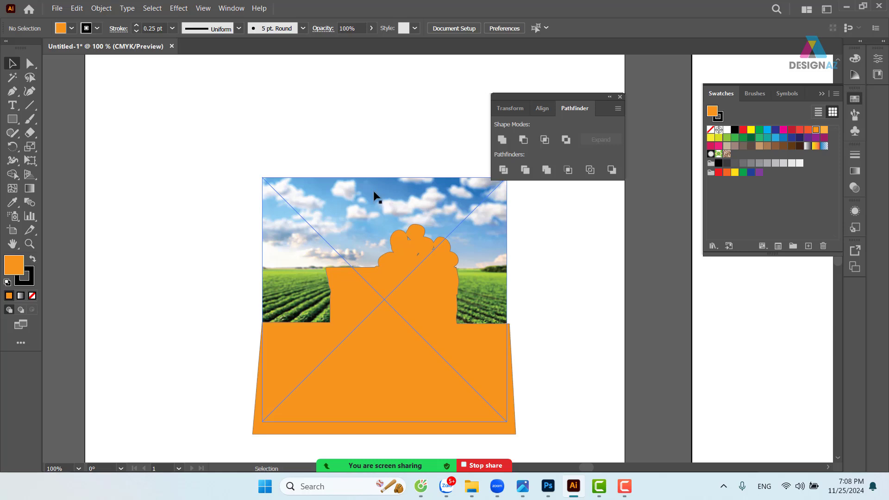
Make a clipping mask from the orange foreground shape and the poster image
click(383, 300)
shift+click(380, 208)
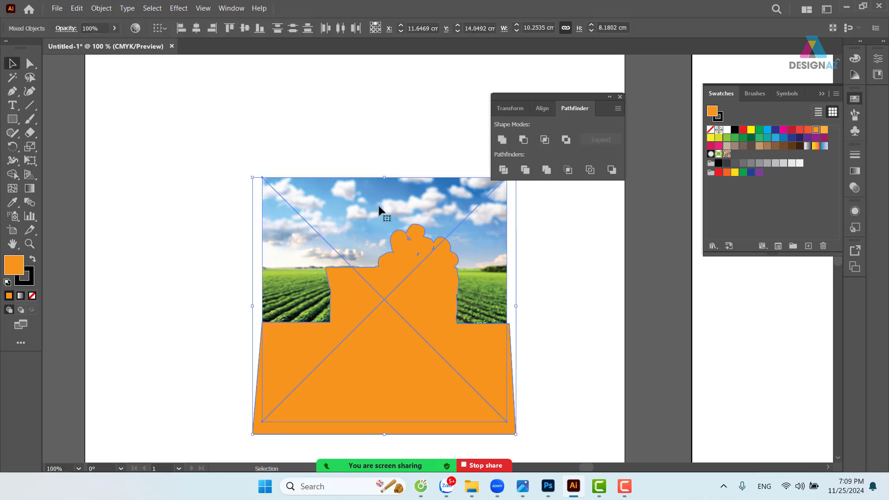
right_click(394, 199)
click(462, 349)
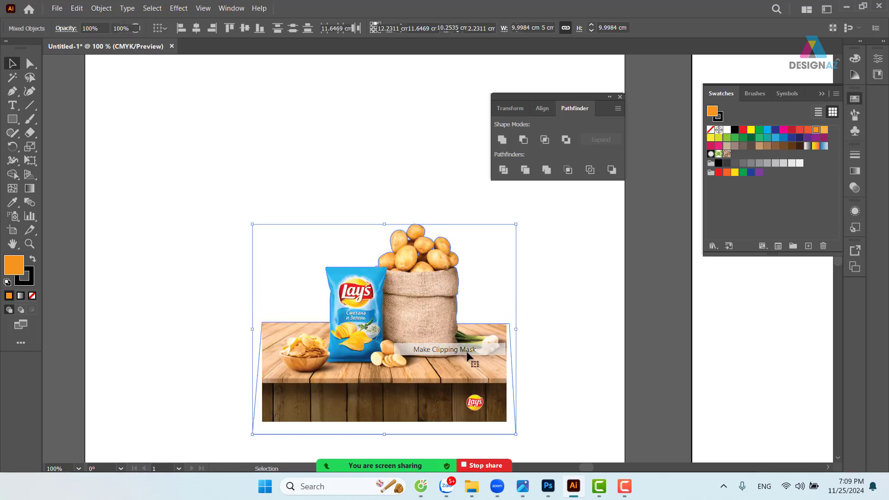
click(559, 352)
Isolate the clip group, select the linked poster image inside it, and open the image for editing in Photoshop
drag(612, 341, 565, 333)
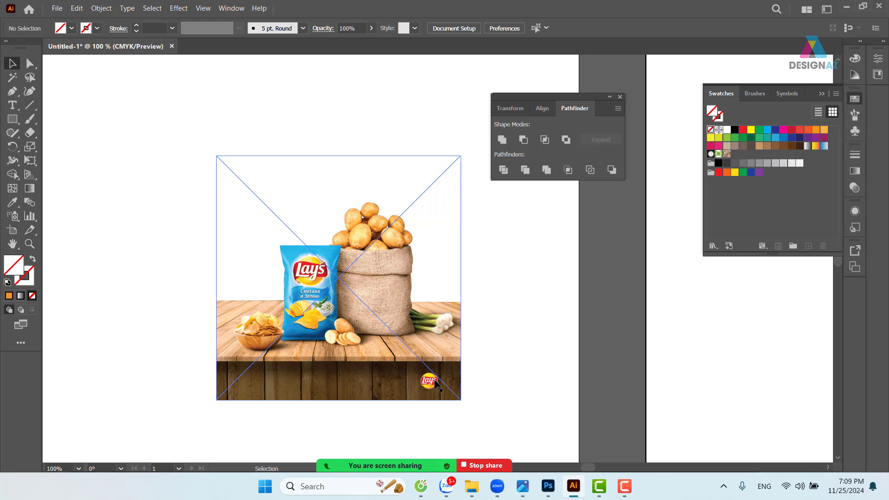
drag(458, 367, 423, 328)
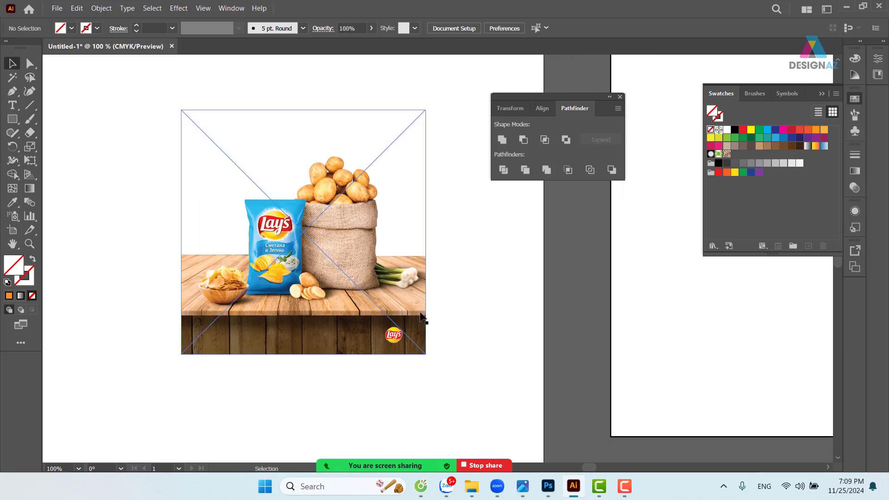
click(365, 308)
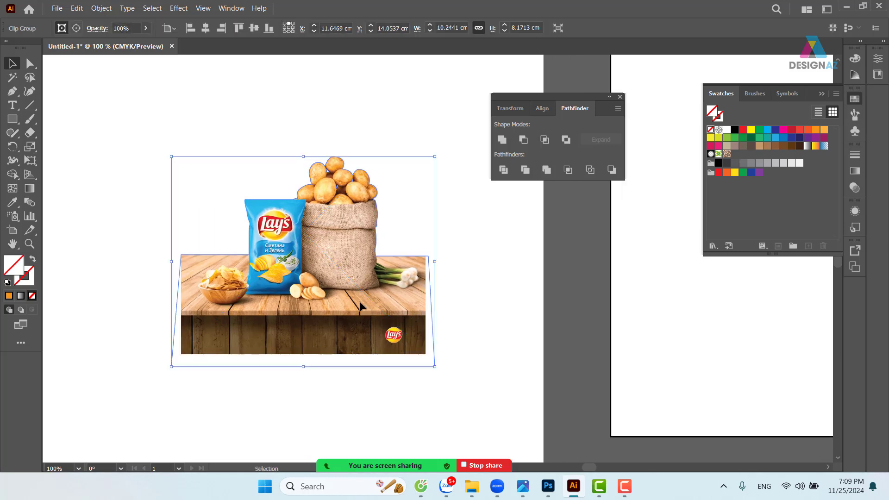
double_click(360, 305)
click(361, 305)
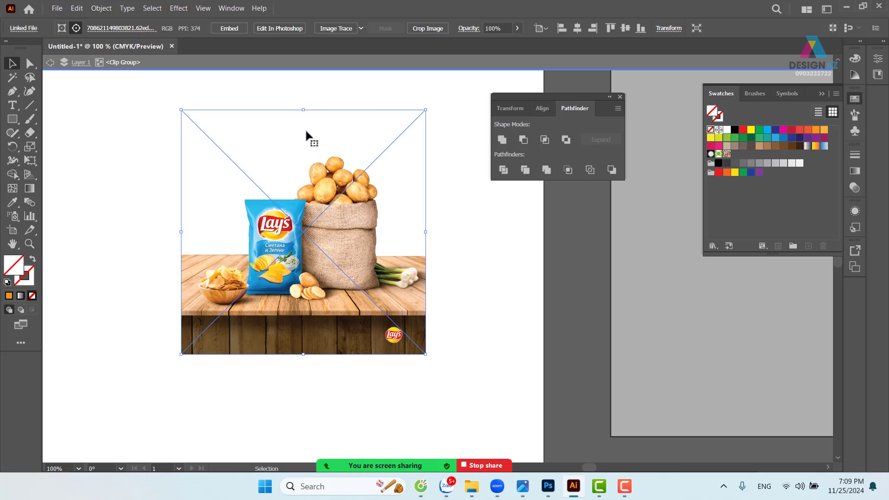
click(290, 29)
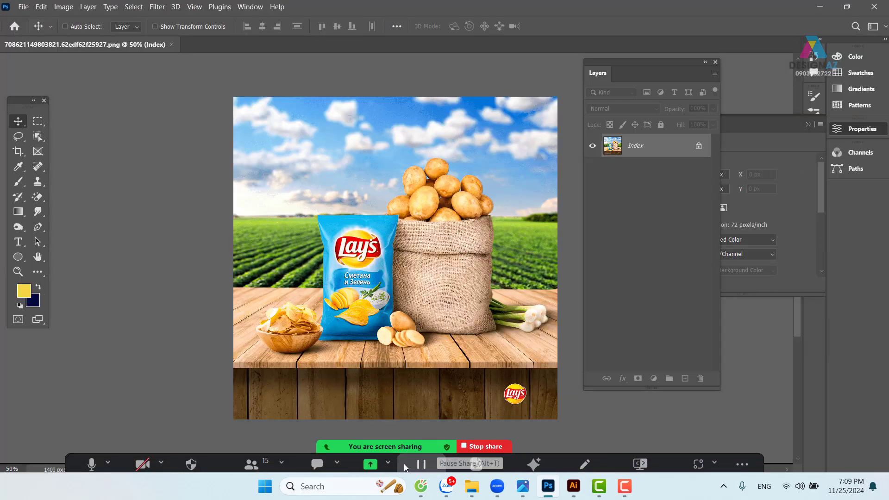
Switch the Zoom screen share to the Photoshop window with the poster image
click(374, 454)
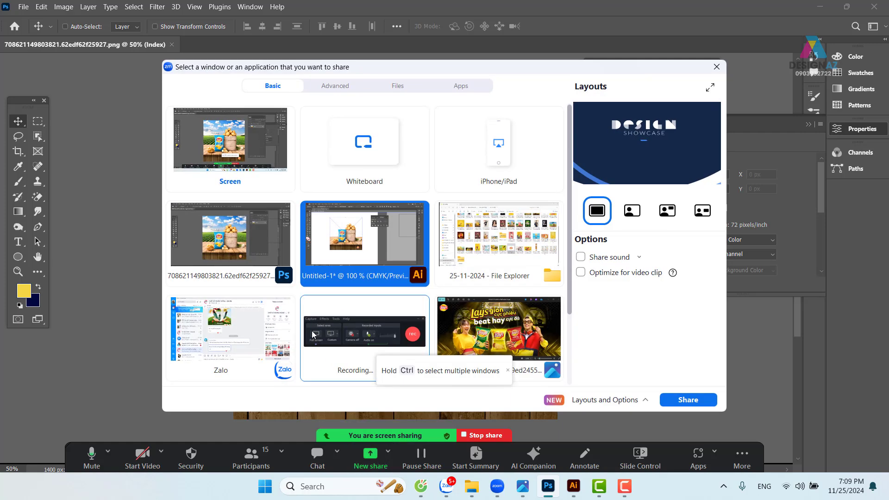
click(231, 241)
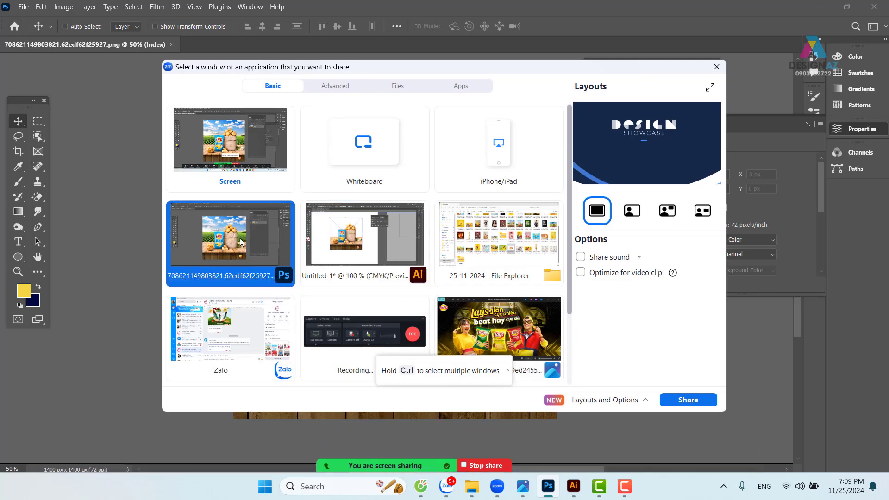
click(682, 401)
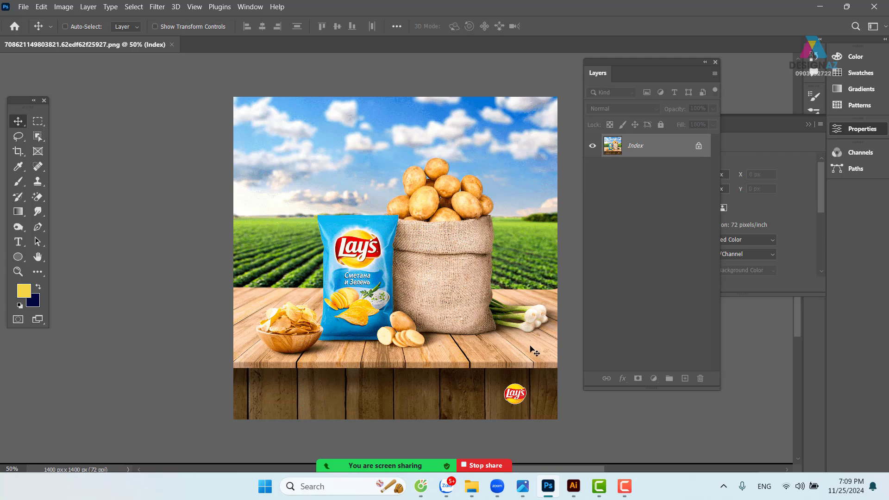
Select the round Lay's logo on the dark wood below the tabletop with a slightly larger Elliptical Marquee selection
key(ctrl+plus)
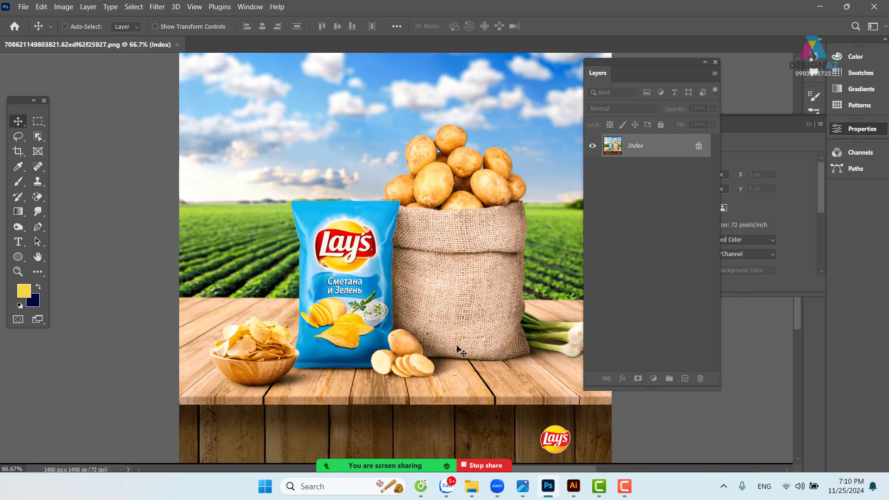
drag(460, 351, 308, 222)
key(ctrl+plus)
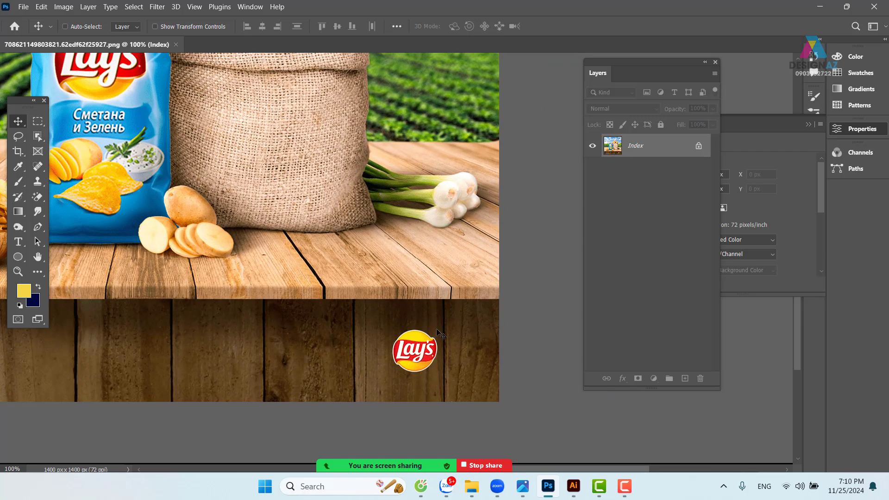
scroll(430, 264, down, 3)
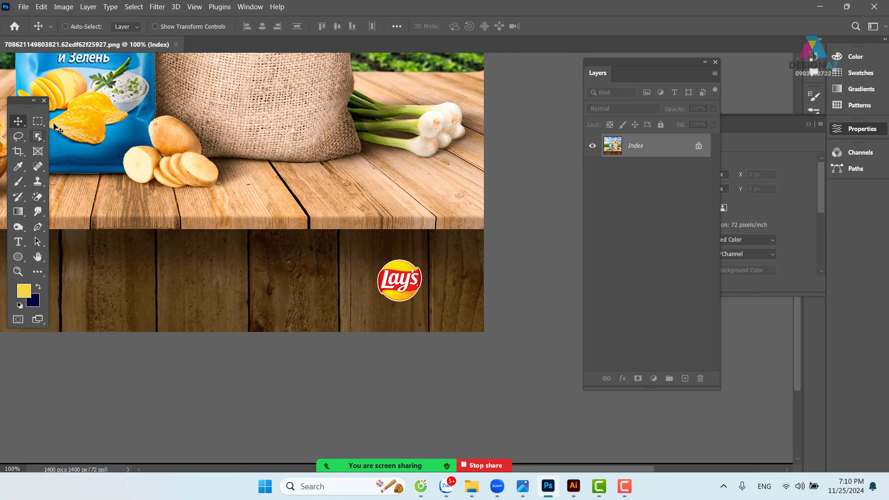
click(38, 121)
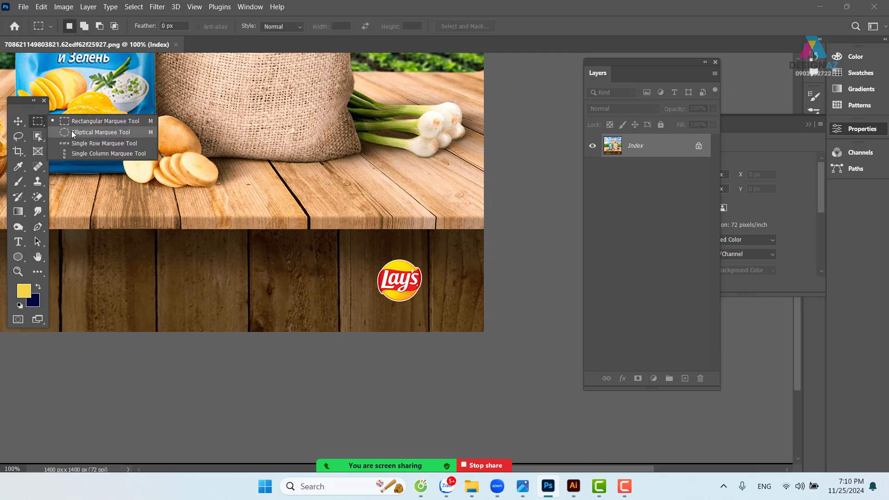
click(92, 132)
drag(371, 251, 431, 309)
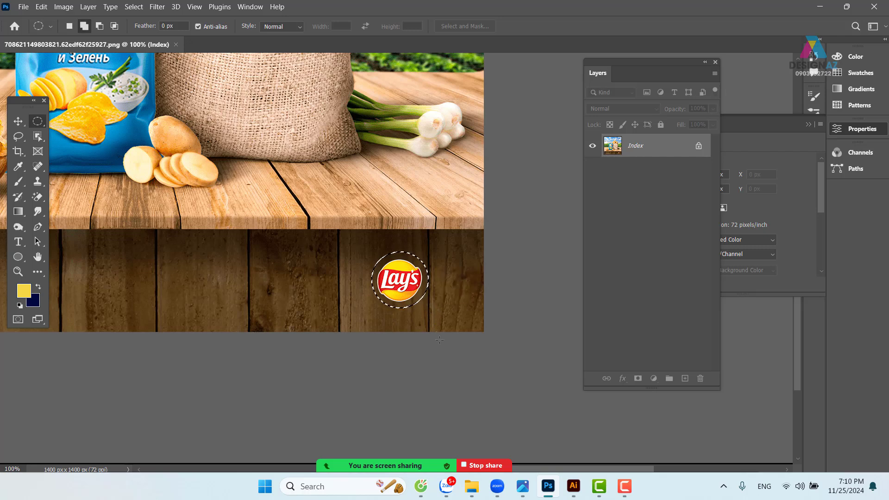
key(shift+BackSpace)
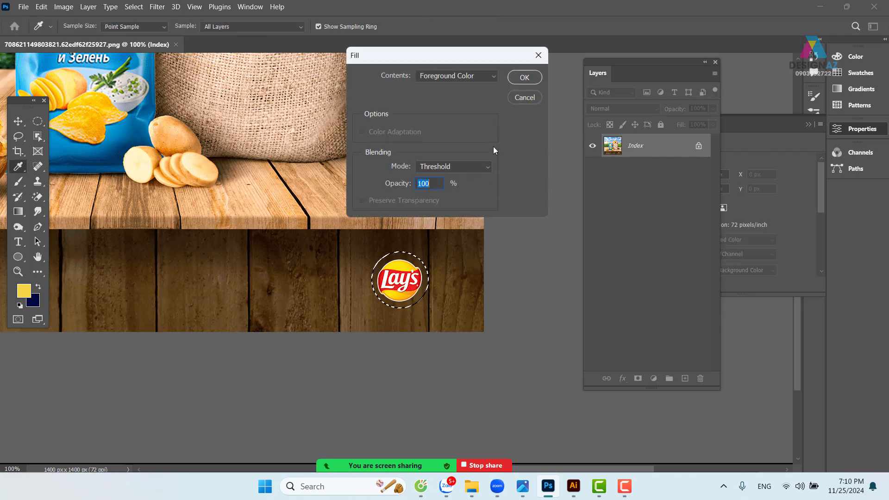
click(494, 77)
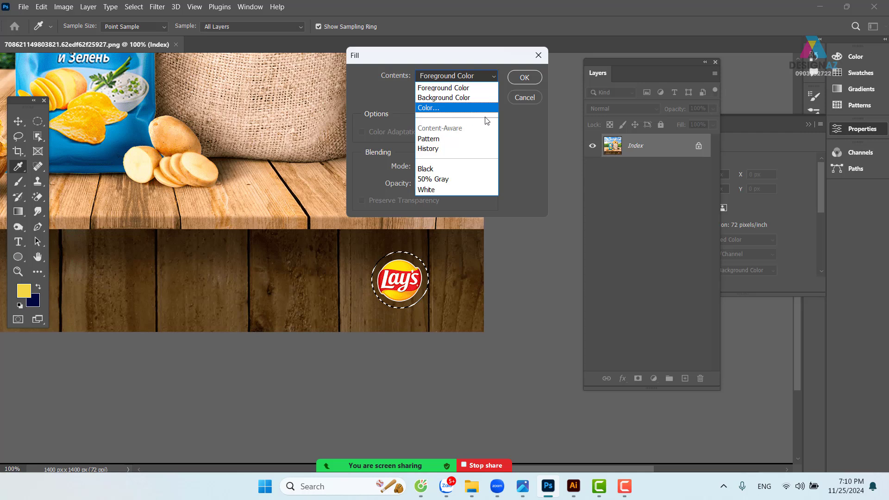
click(522, 141)
click(479, 77)
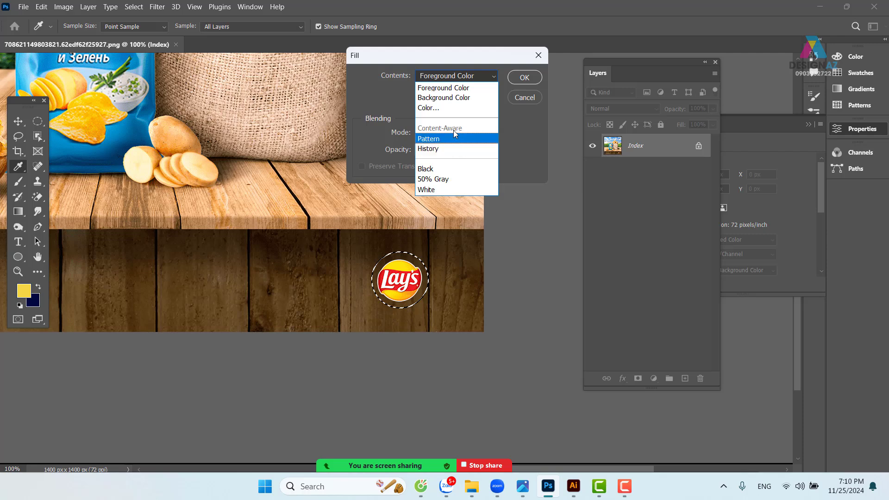
click(537, 55)
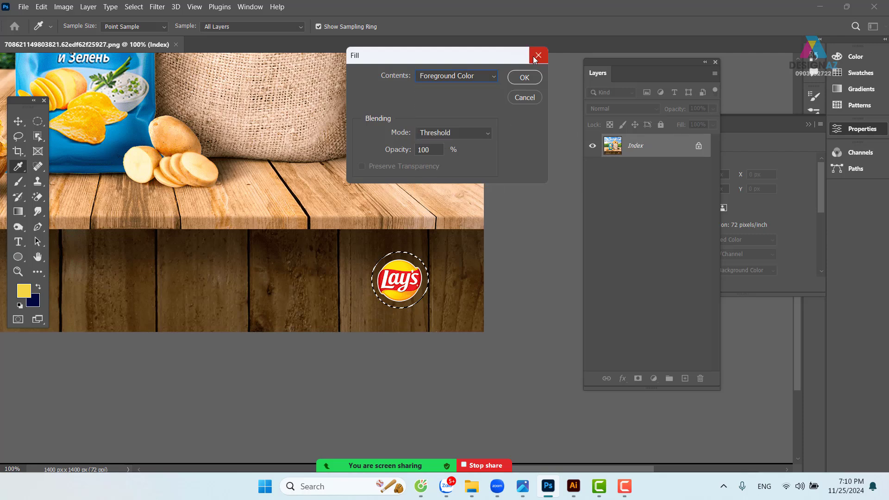
click(538, 55)
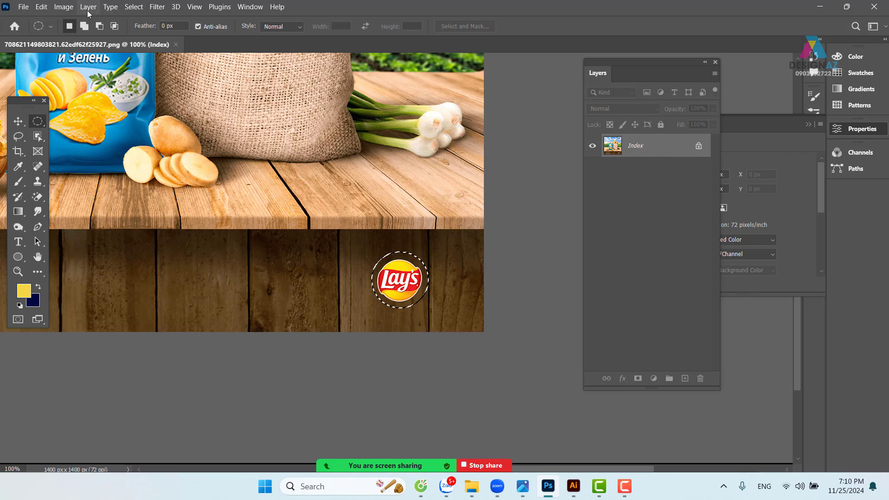
Convert the poster image to RGB Color mode
click(65, 7)
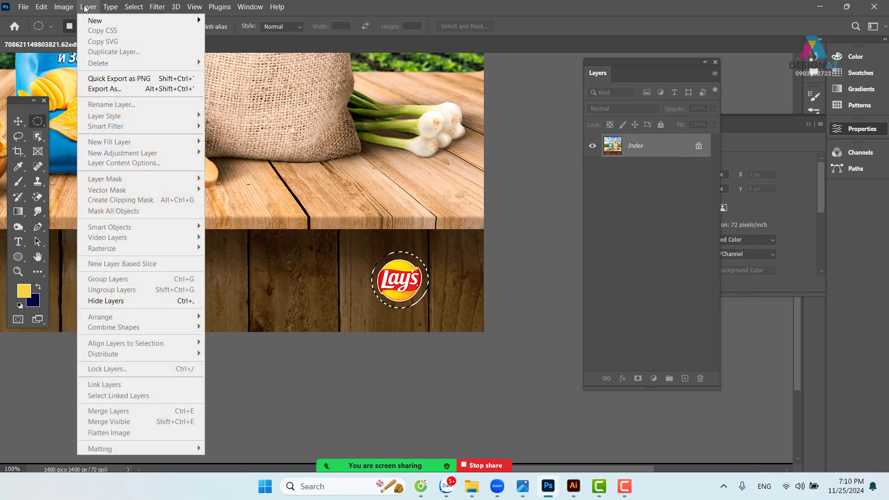
mouse_move(74, 21)
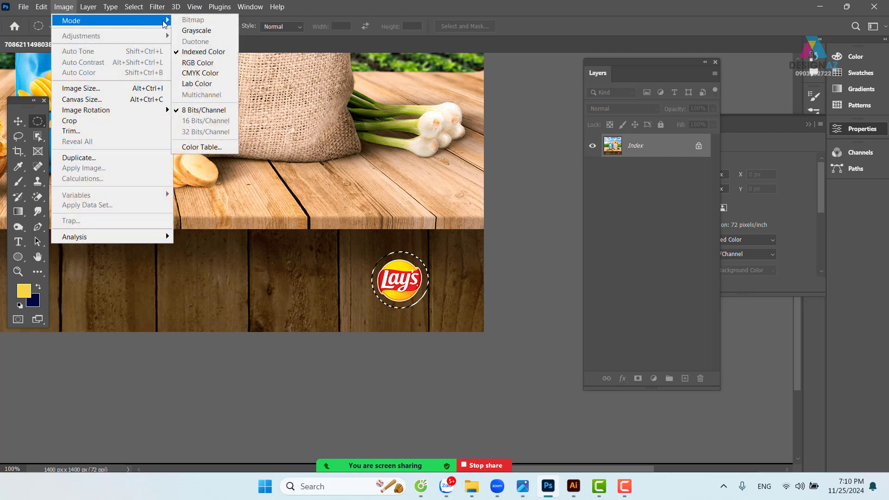
click(193, 63)
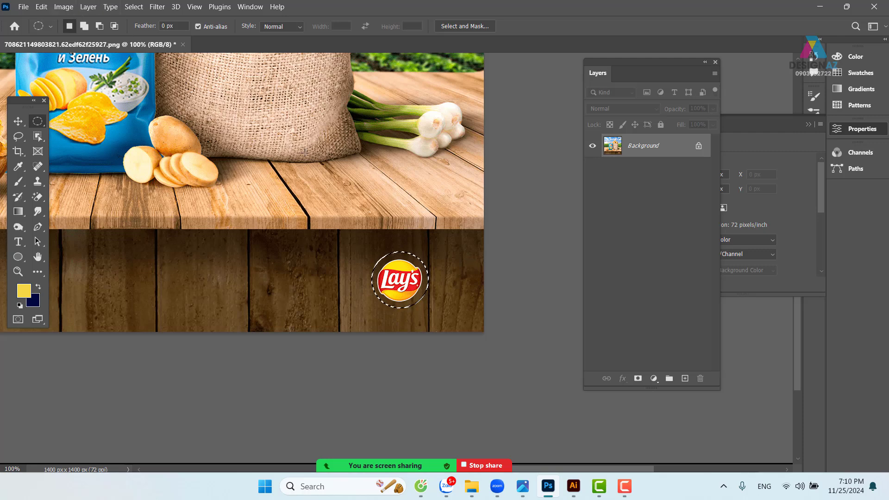
Remove the selected Lay's logo with a Content-Aware fill in Normal mode at 100% opacity, and deselect
click(41, 7)
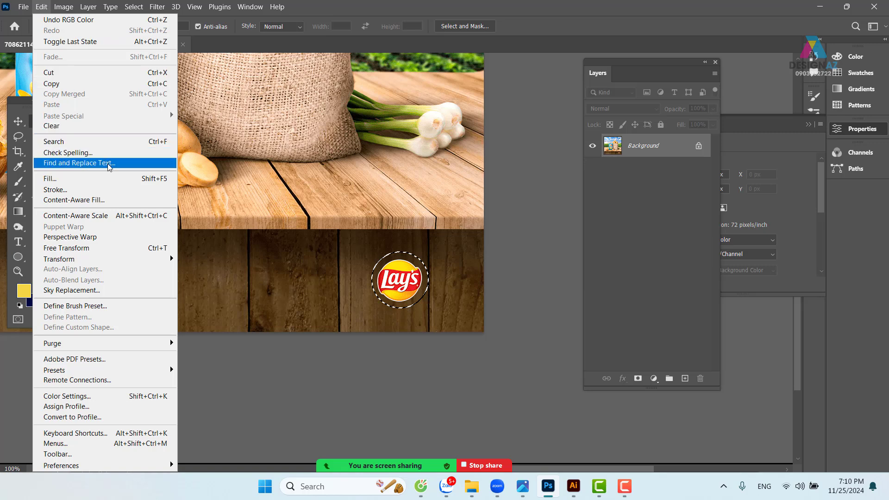
click(116, 179)
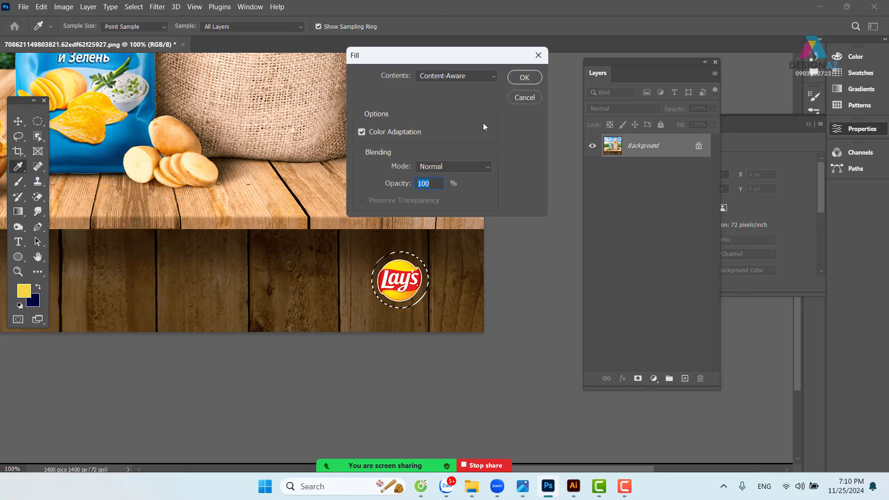
click(477, 77)
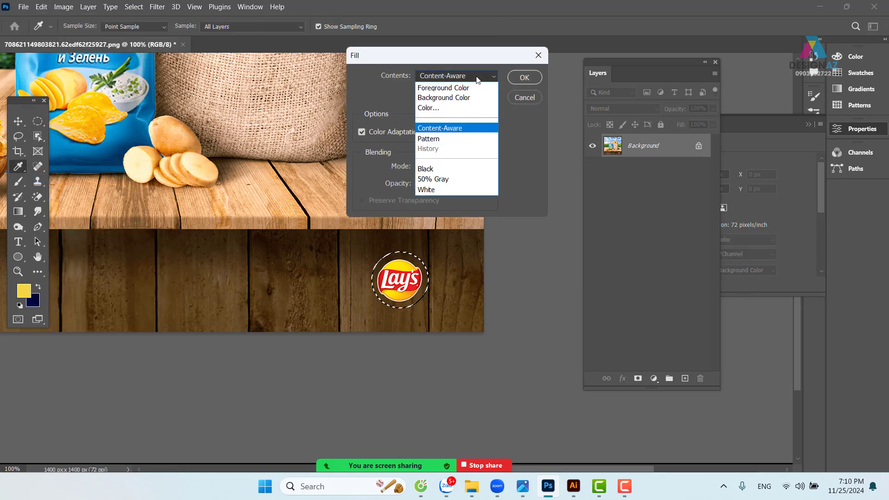
click(456, 128)
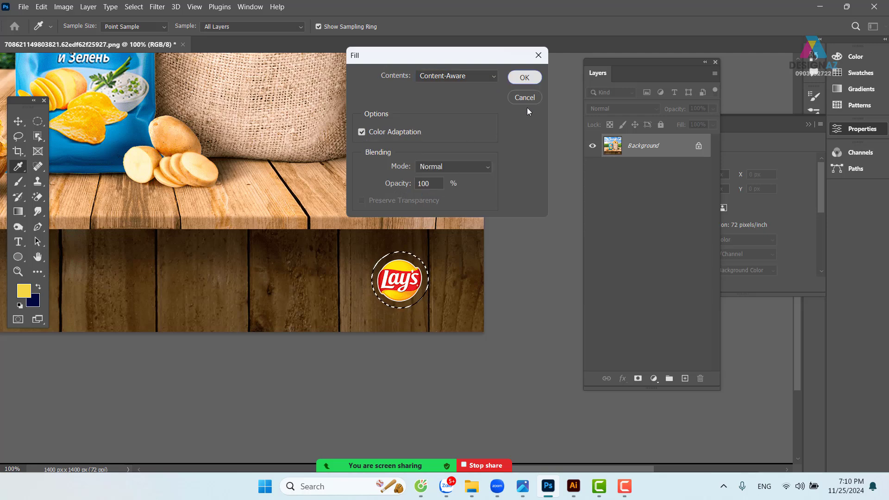
click(524, 77)
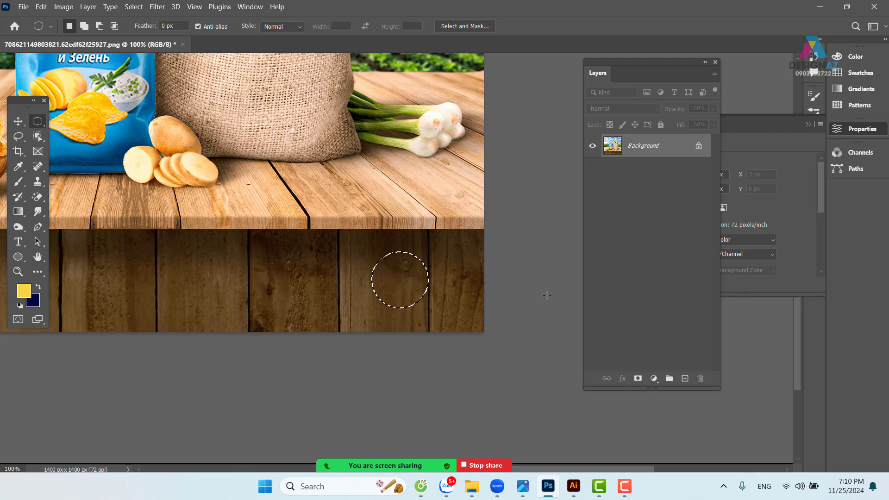
key(ctrl+d)
key(ctrl+minus)
key(ctrl+minus)
key(ctrl+minus)
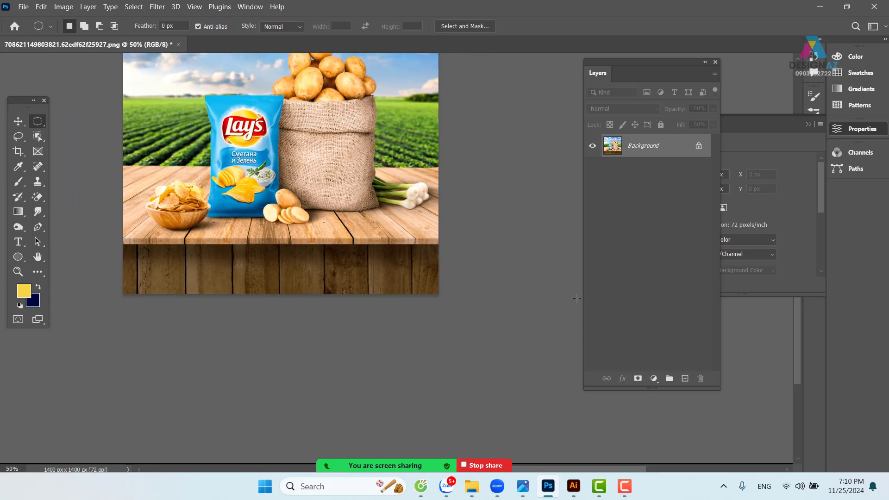
drag(274, 194, 292, 204)
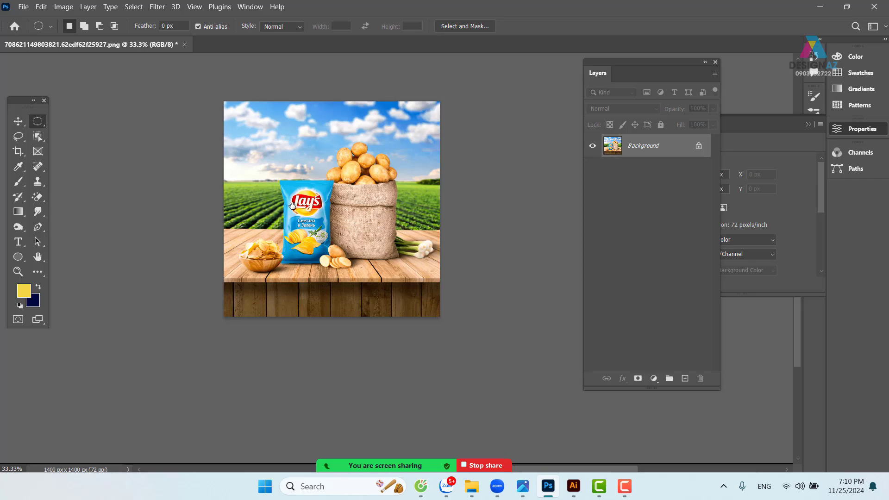
Save the edited poster image under its existing file name and return to the Move tool
click(23, 7)
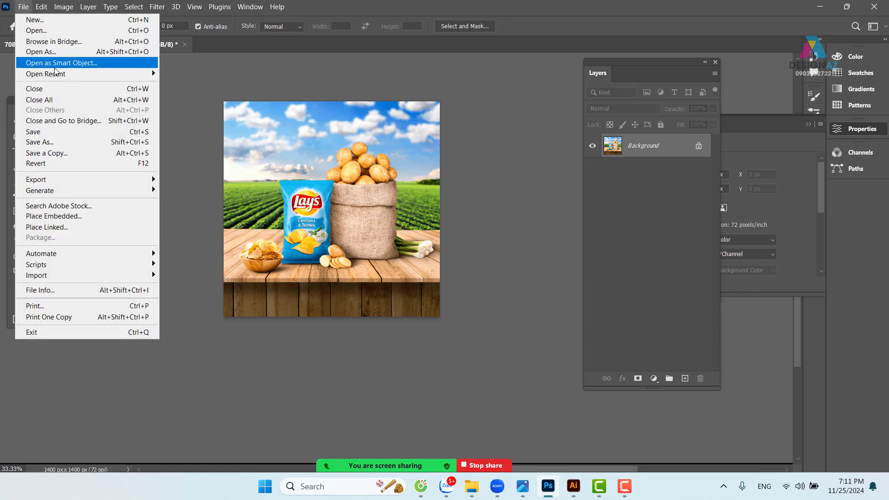
click(80, 133)
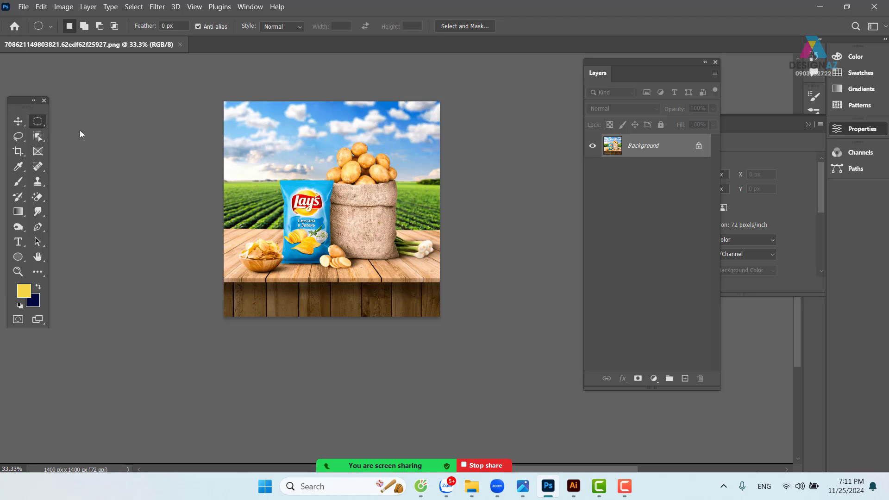
click(26, 123)
Switch the Zoom screen share to the Illustrator window with the clipped poster
mouse_move(424, 463)
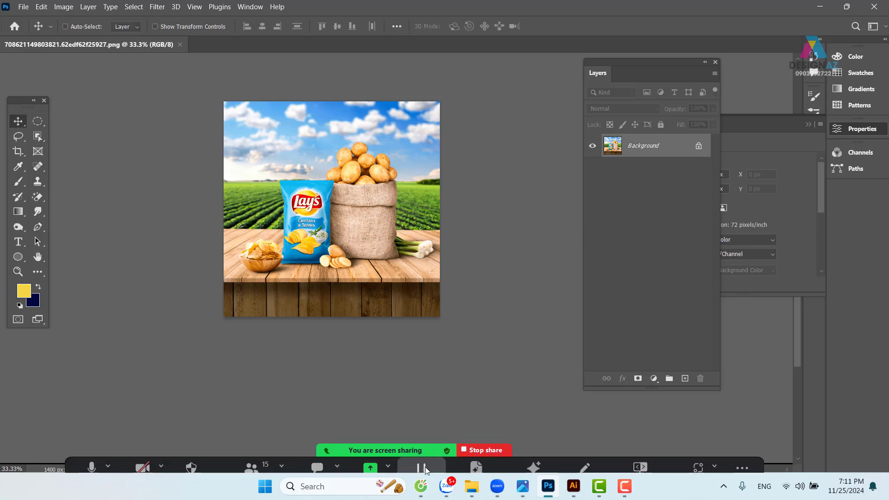
click(370, 456)
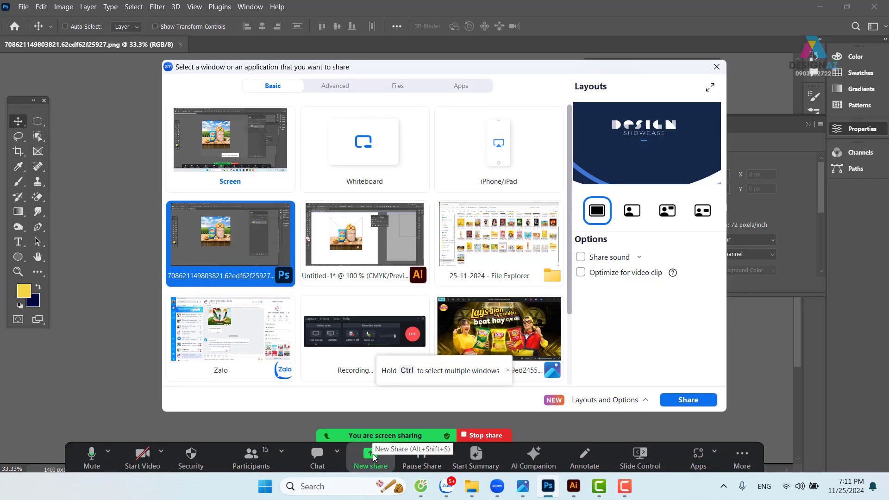
click(687, 402)
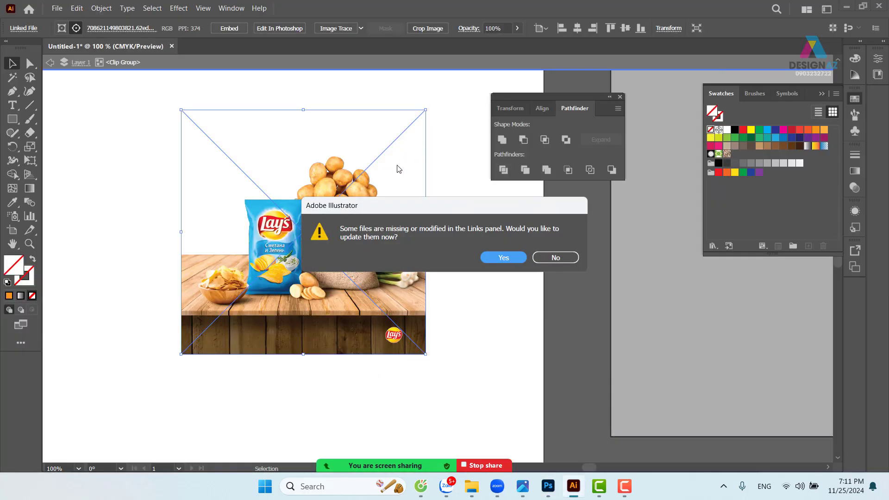
Update the modified poster link in Illustrator, check the refreshed clip group, and leave nothing selected
drag(407, 206, 482, 197)
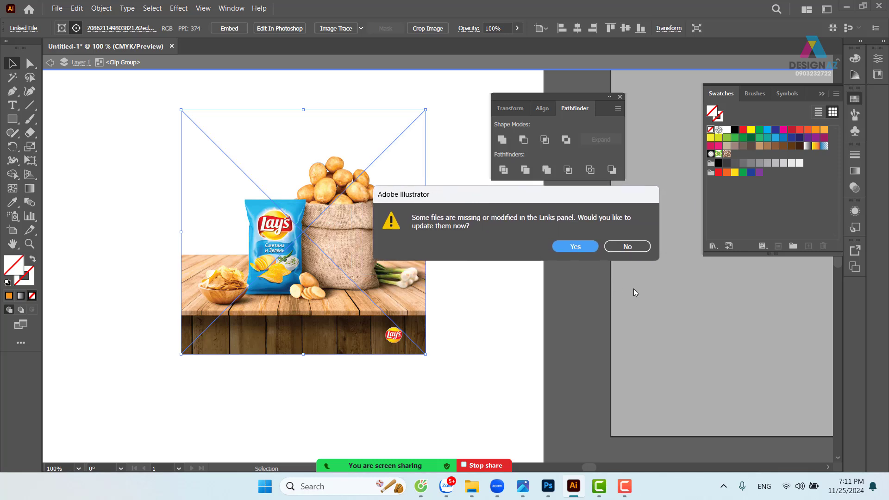
click(586, 250)
click(537, 319)
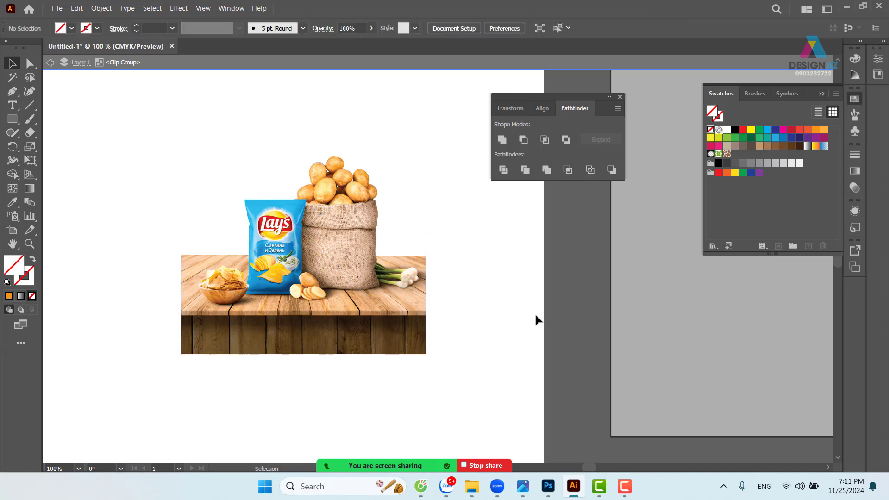
click(336, 293)
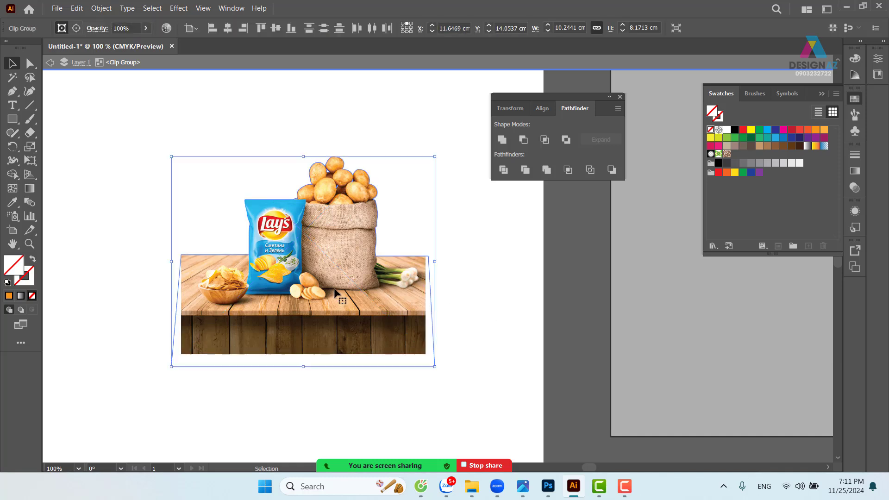
click(487, 298)
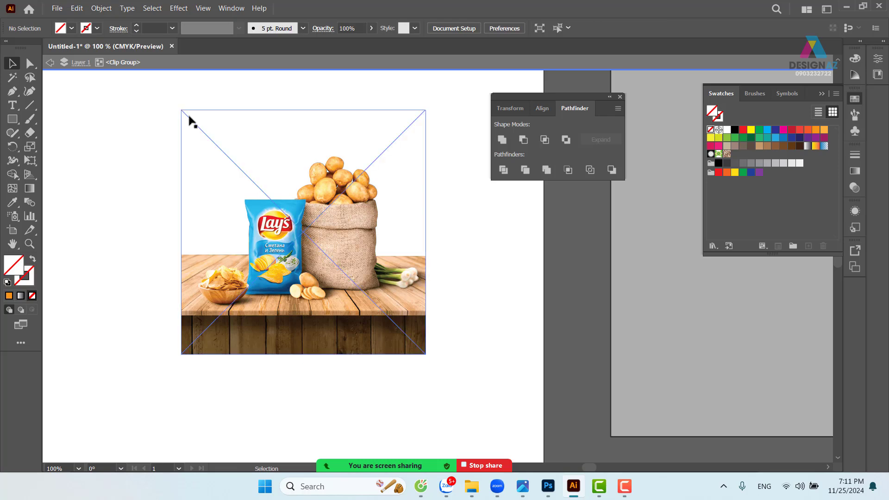
Place the image f5b6aa197244187.6633a45ccecf0 from the 25-11-2024 folder over the clipped potato and chips poster
click(57, 9)
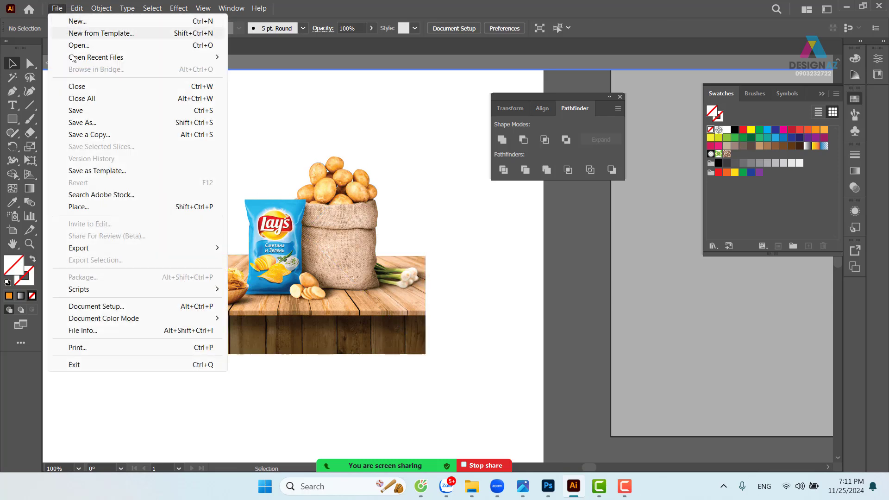
click(80, 209)
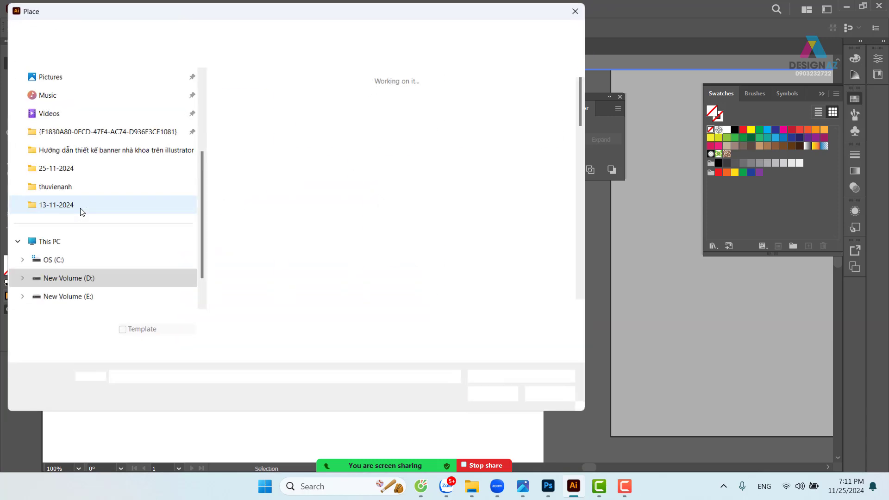
scroll(450, 186, down, 3)
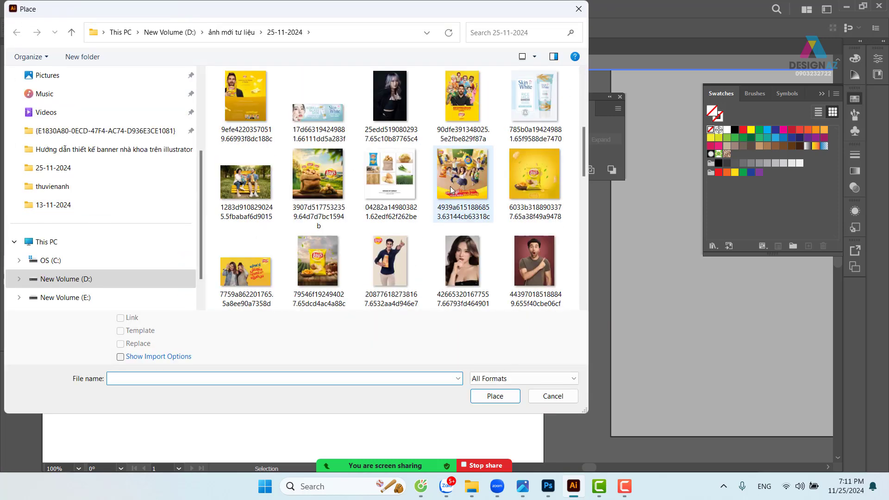
scroll(449, 186, down, 2)
scroll(450, 186, down, 2)
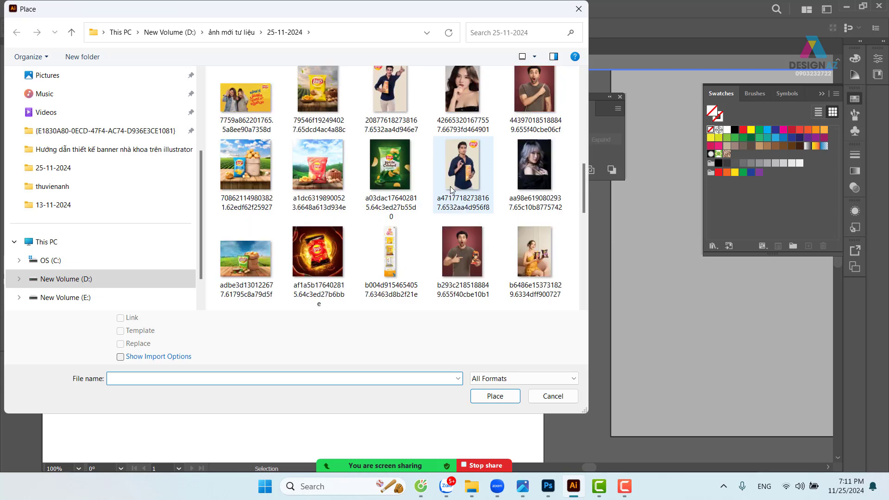
scroll(450, 186, down, 2)
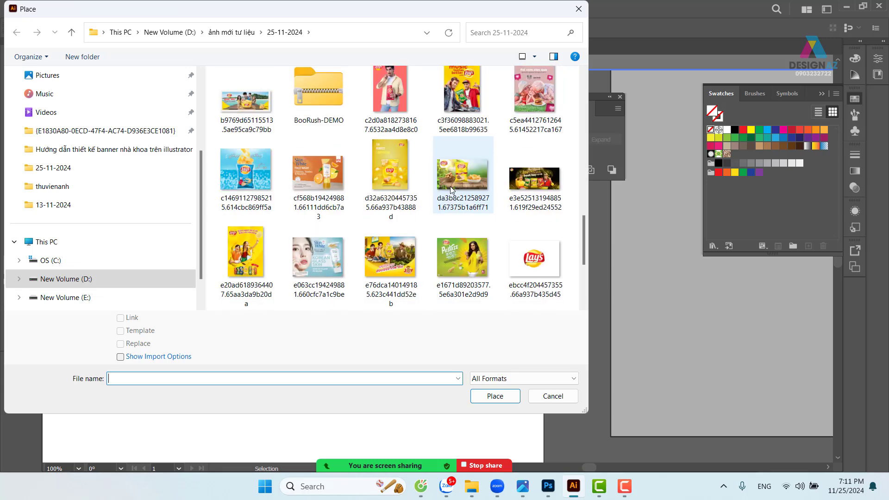
scroll(450, 186, down, 2)
click(314, 207)
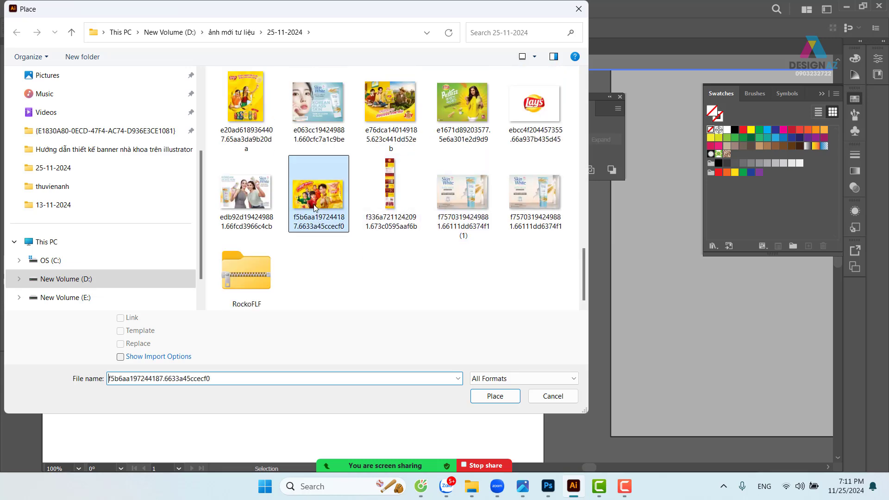
click(509, 395)
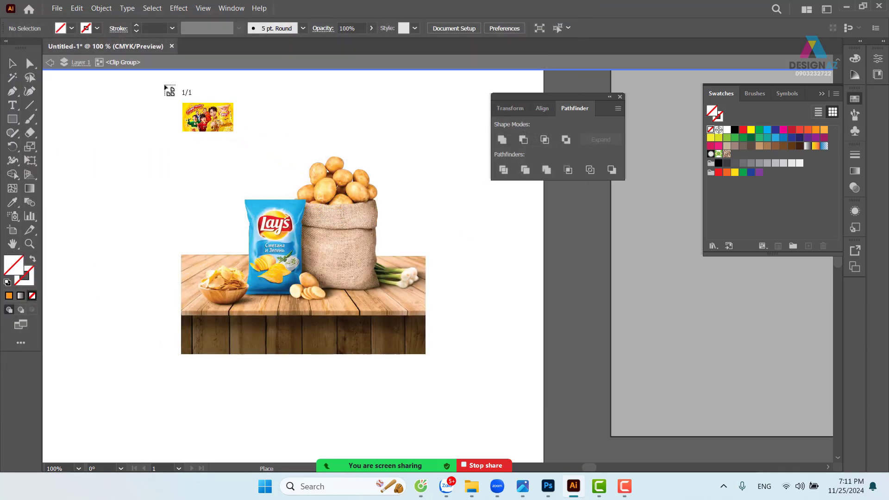
drag(165, 87, 466, 291)
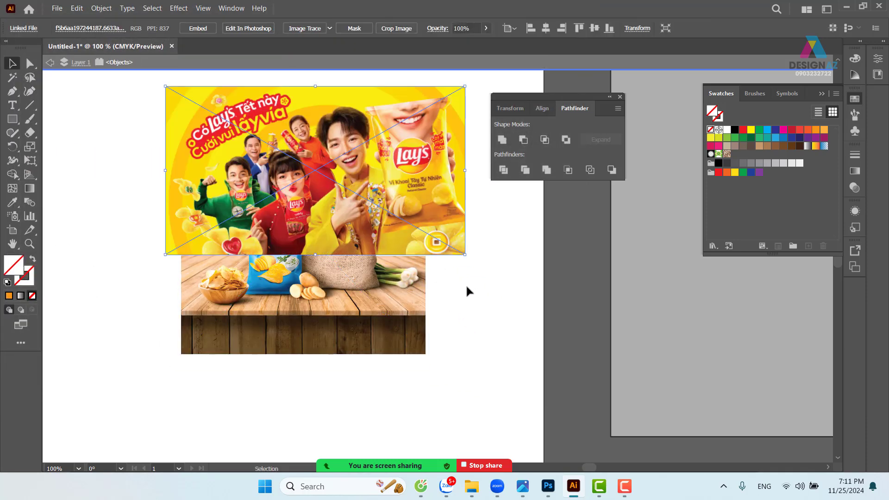
Cut the placed yellow Lay's banner out of the isolated clip group, exit isolation, and paste it above the poster artwork
click(510, 274)
click(324, 169)
click(500, 263)
click(416, 239)
key(Delete)
key(Escape)
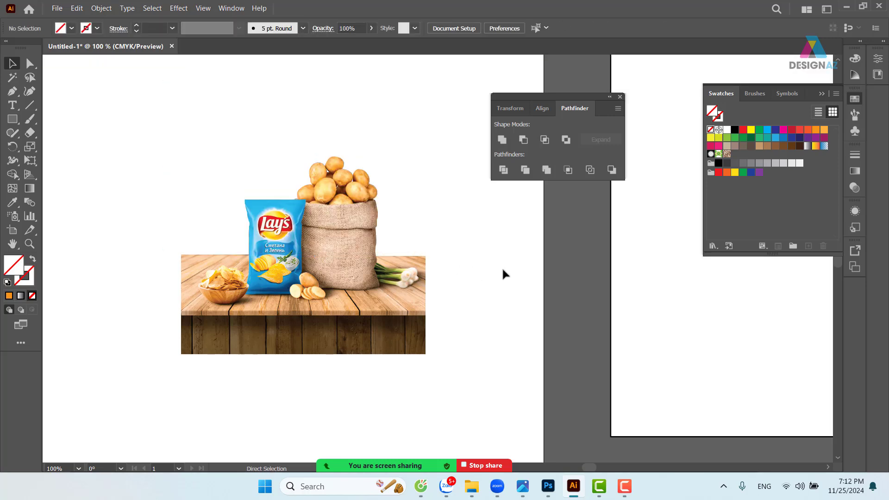
key(ctrl+v)
key(ctrl+minus)
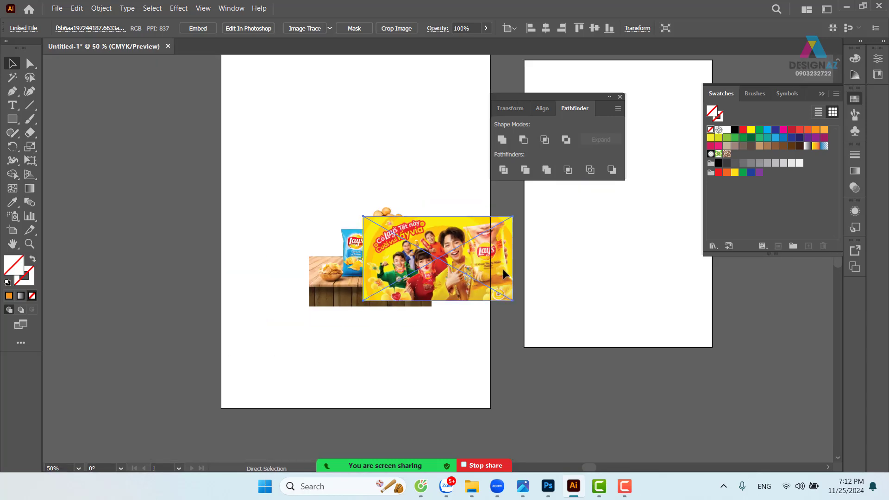
drag(477, 272, 401, 151)
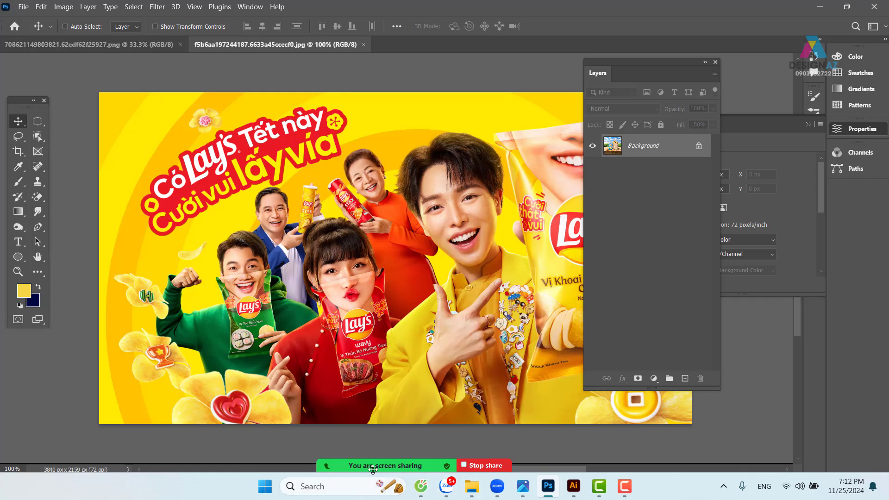
Switch the Zoom screen share to the Photoshop window showing the yellow Lay's banner
click(368, 452)
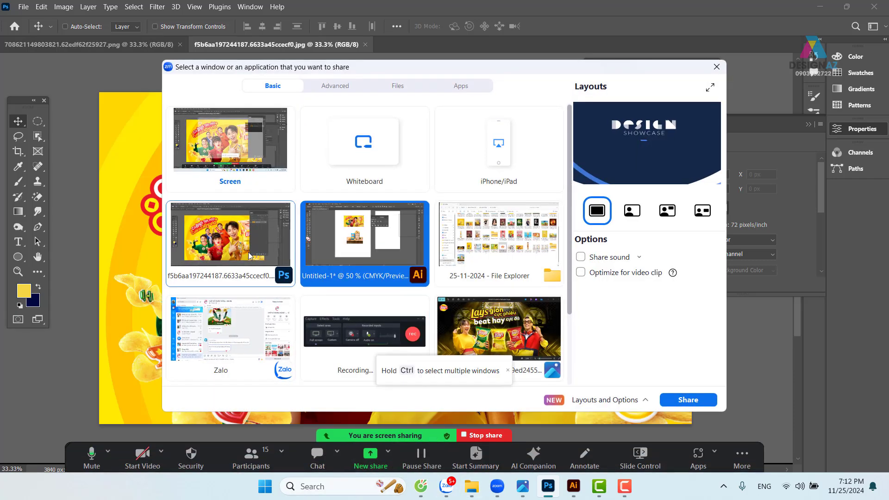
click(230, 236)
click(687, 400)
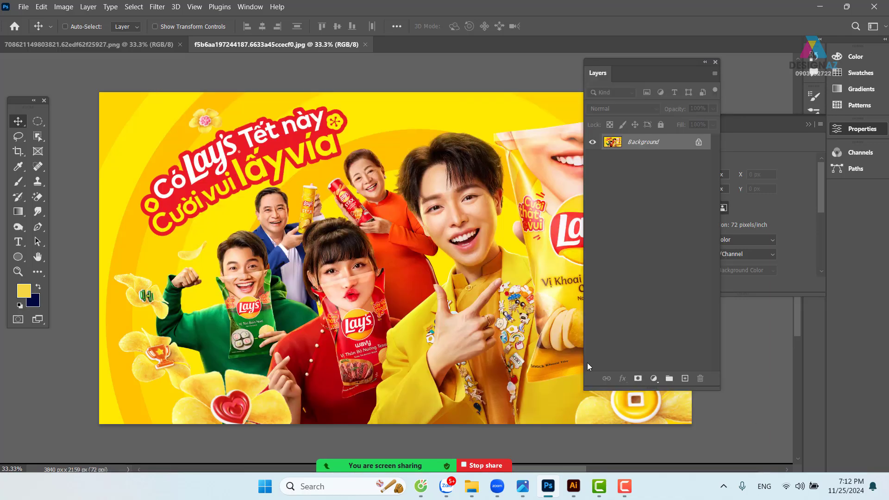
Select the Pen tool, ready to trace the man's yellow sleeve where it meets the banner's lower border
key(ctrl+plus)
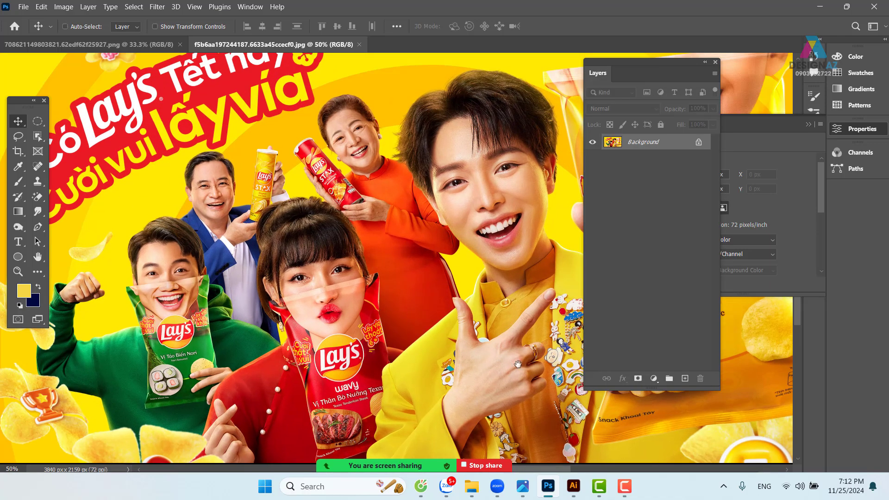
drag(462, 333, 387, 120)
mouse_move(337, 228)
mouse_down()
mouse_move(281, 206)
mouse_move(482, 208)
mouse_move(337, 252)
mouse_up()
key(ctrl+plus)
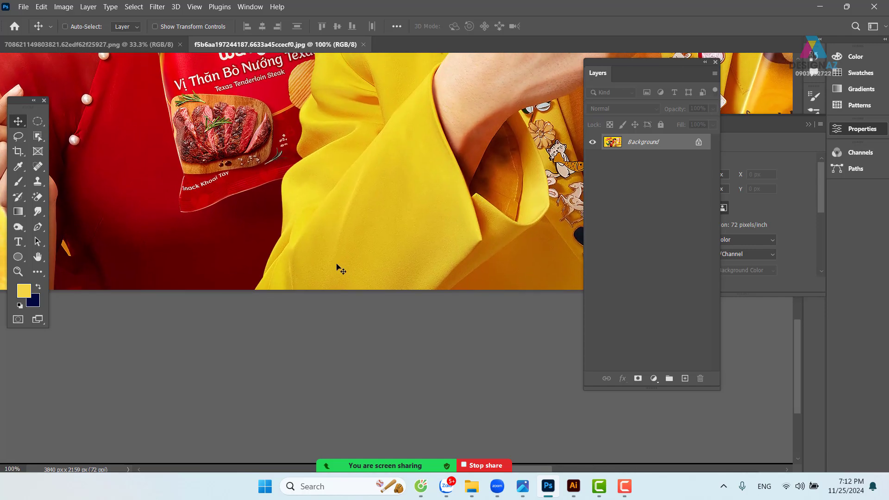
key(p)
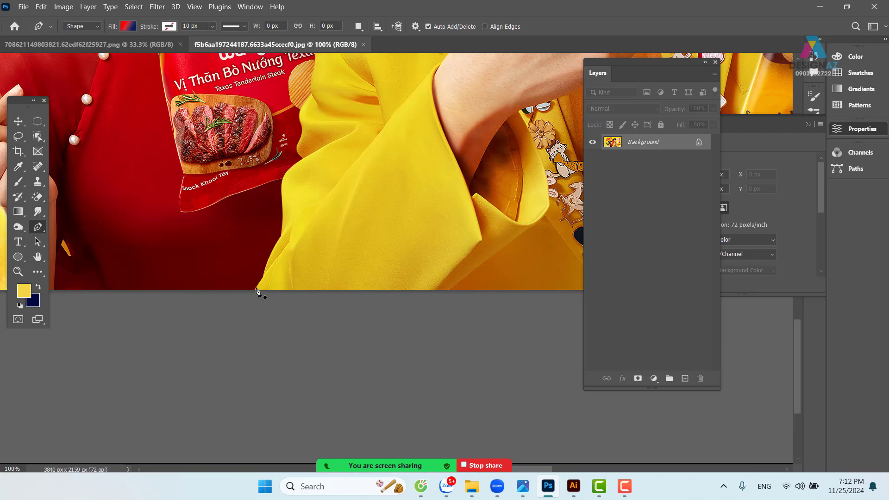
key(ctrl+plus)
key(ctrl+plus)
drag(230, 281, 453, 190)
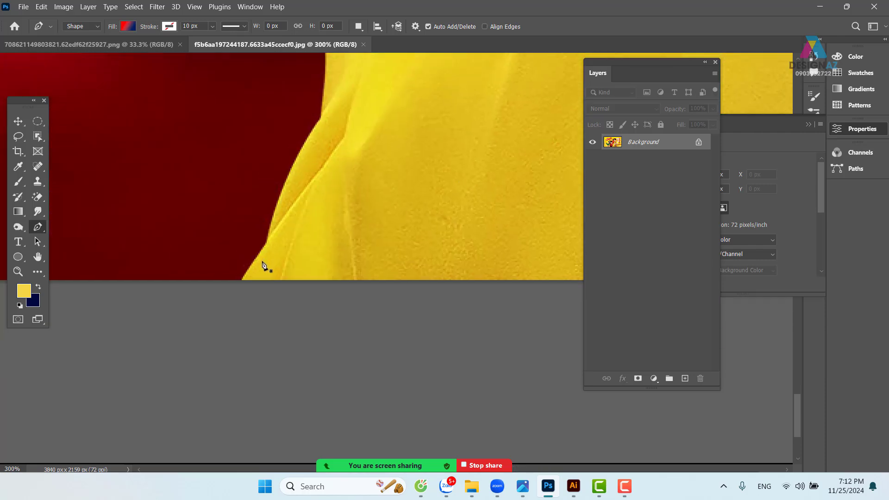
click(243, 278)
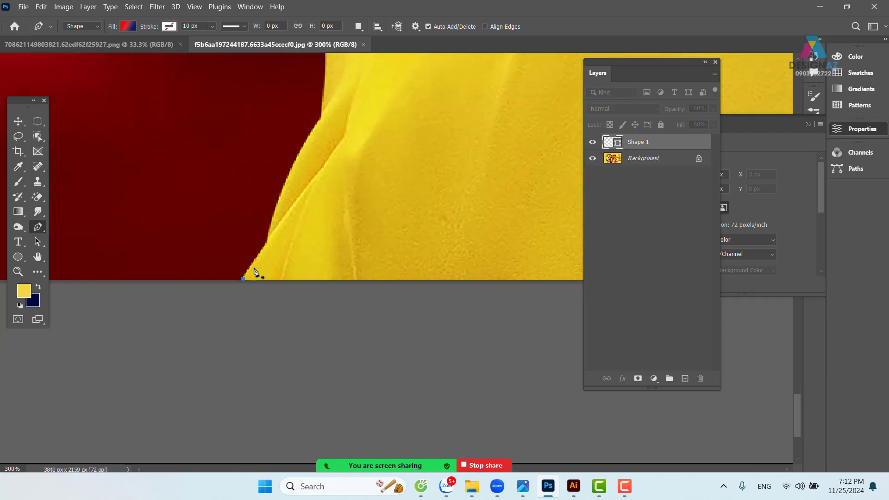
click(270, 242)
drag(322, 121, 363, 69)
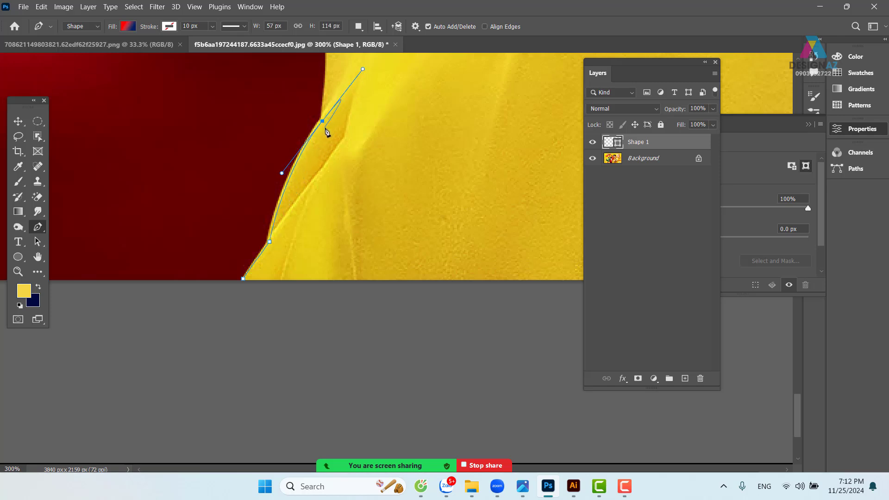
key(ctrl+z)
key(ctrl+z)
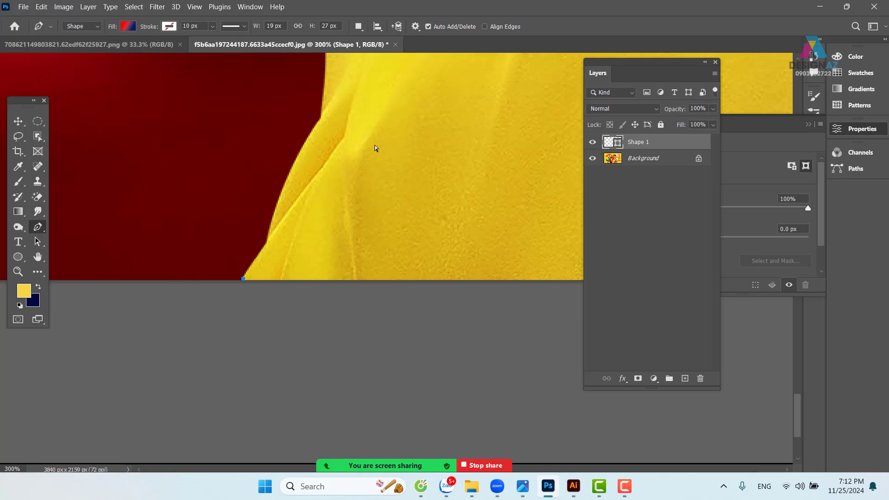
Set the Pen tool to Path mode and trace the yellow sleeve edge from the image's lower border to the fold beside the red bag
click(85, 26)
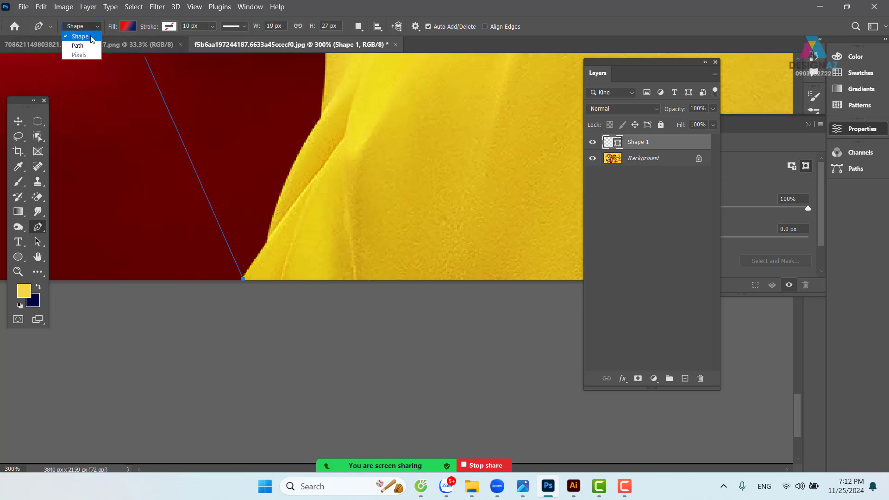
click(74, 42)
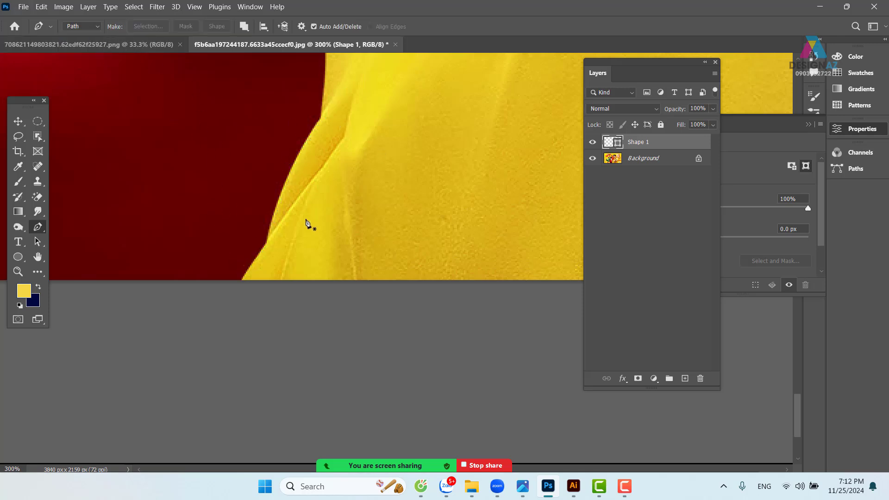
click(243, 280)
click(268, 244)
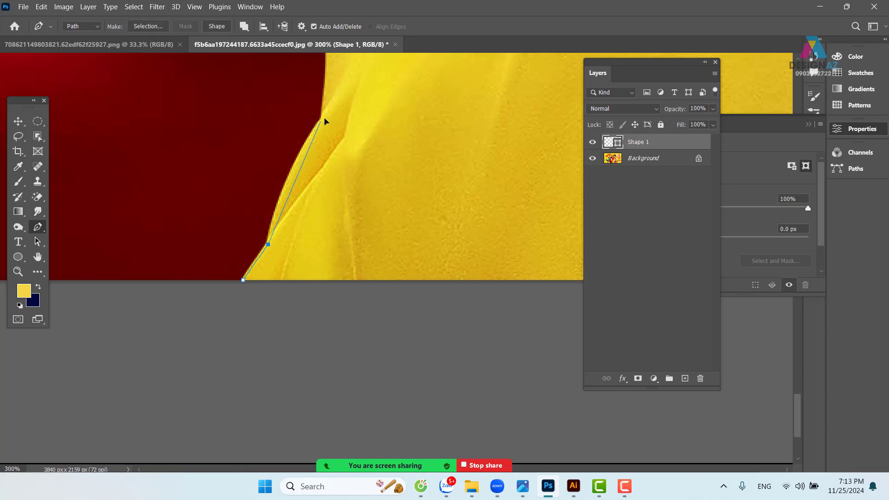
drag(321, 121, 360, 72)
drag(324, 123, 371, 93)
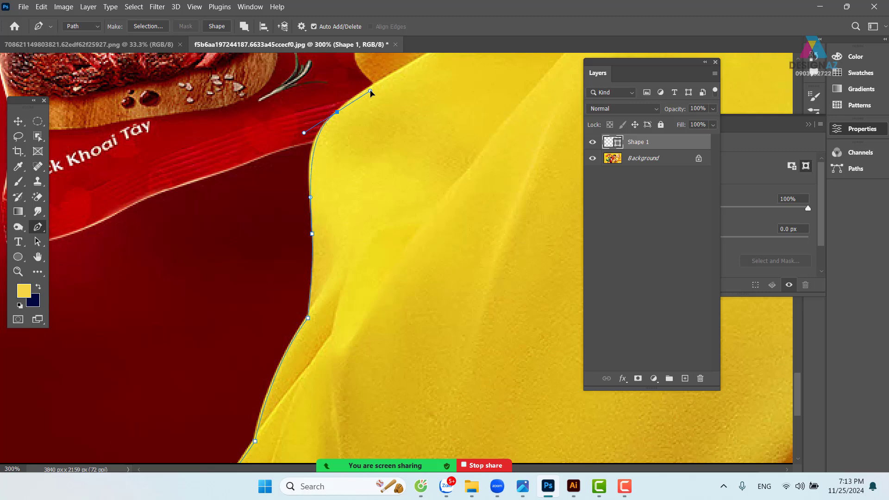
click(376, 84)
Continue the path up the wavy yellow sleeve edge past the chip and steak picture on the red bag
drag(345, 58, 316, 225)
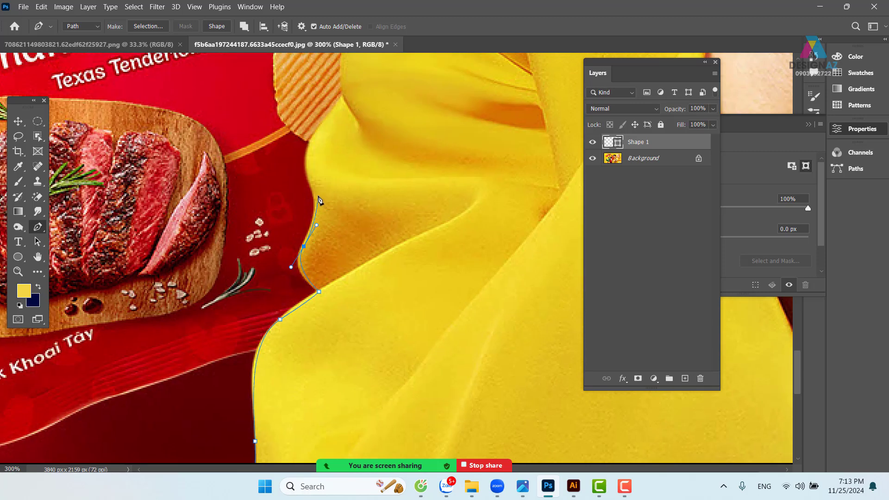
drag(315, 192, 312, 182)
drag(310, 143, 314, 231)
drag(320, 191, 307, 124)
drag(356, 151, 290, 283)
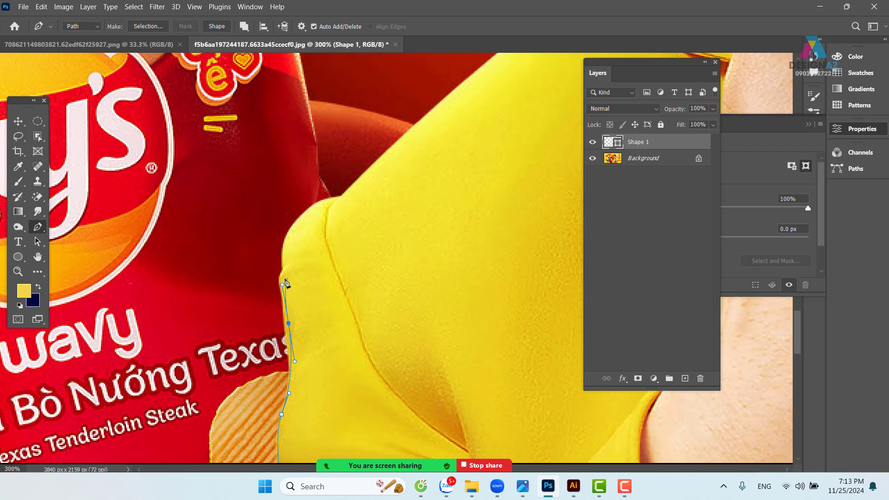
Trace the path around the rounded sleeve bend and along its straight diagonal edge to the man's thumb
click(287, 273)
drag(294, 224, 315, 202)
click(336, 201)
drag(409, 179, 290, 352)
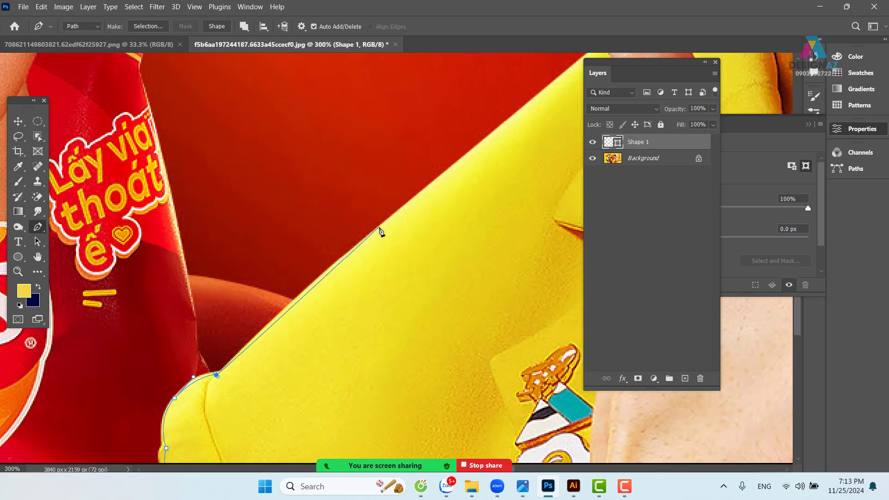
drag(379, 225, 158, 371)
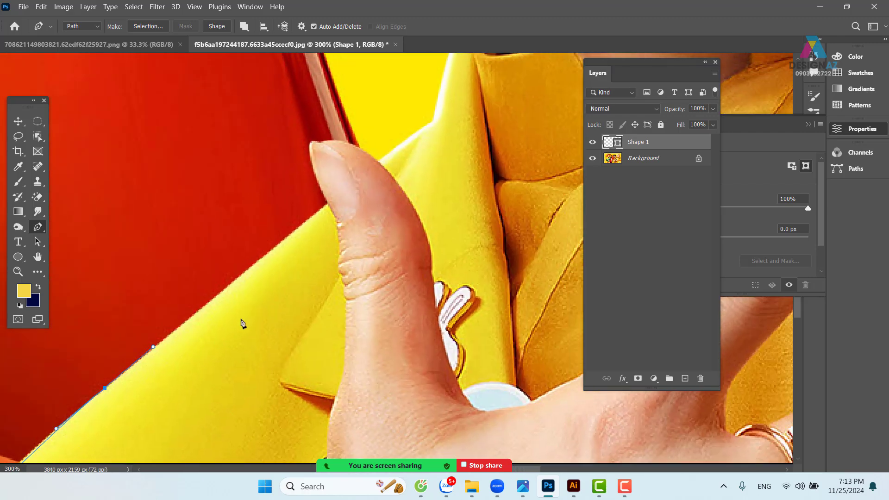
click(328, 205)
Curve the path around the man's thumb tip, ending where the thumb meets the yellow jacket's shoulder edge
key(ctrl+plus)
key(ctrl+plus)
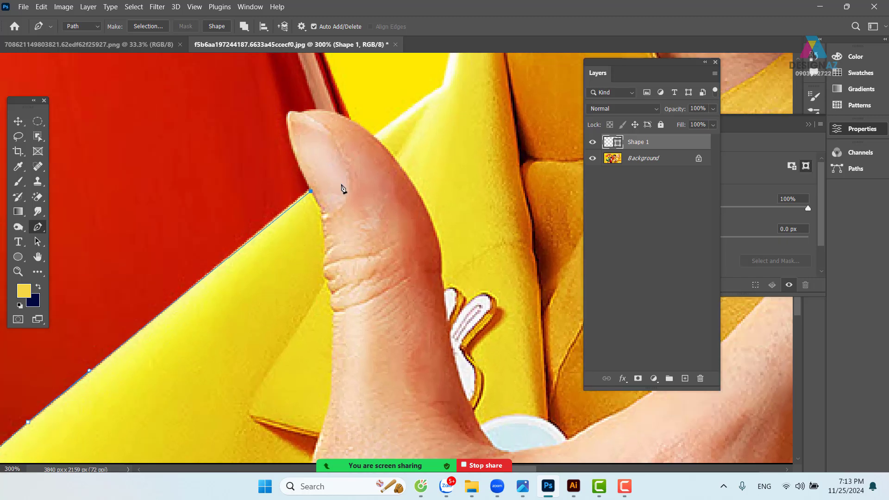
drag(288, 144, 304, 180)
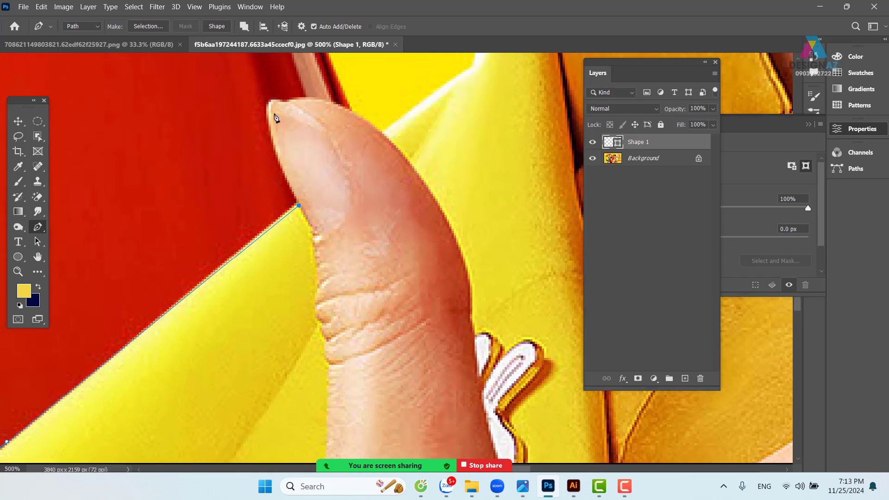
drag(271, 102, 281, 78)
alt+click(271, 103)
click(287, 102)
drag(382, 134, 418, 176)
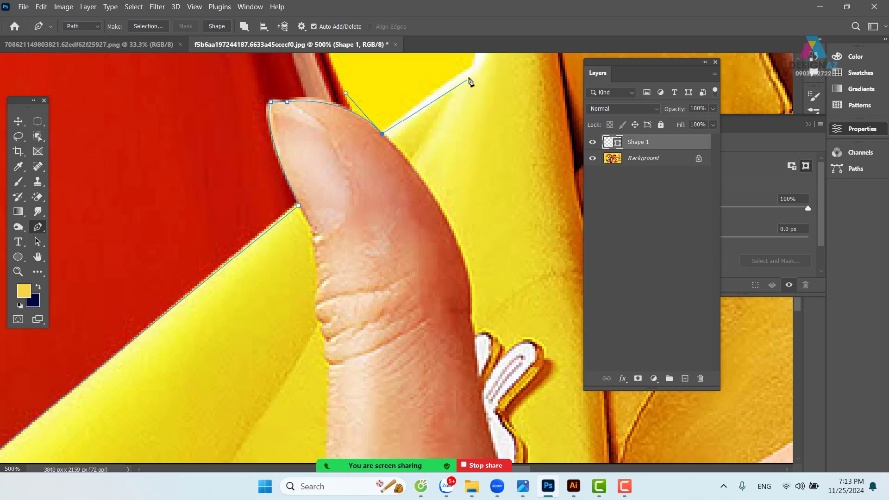
Trace the path along the jacket's shoulder and curved collar to the neck, dropping the end anchor's outgoing handle
drag(504, 74, 349, 266)
click(316, 260)
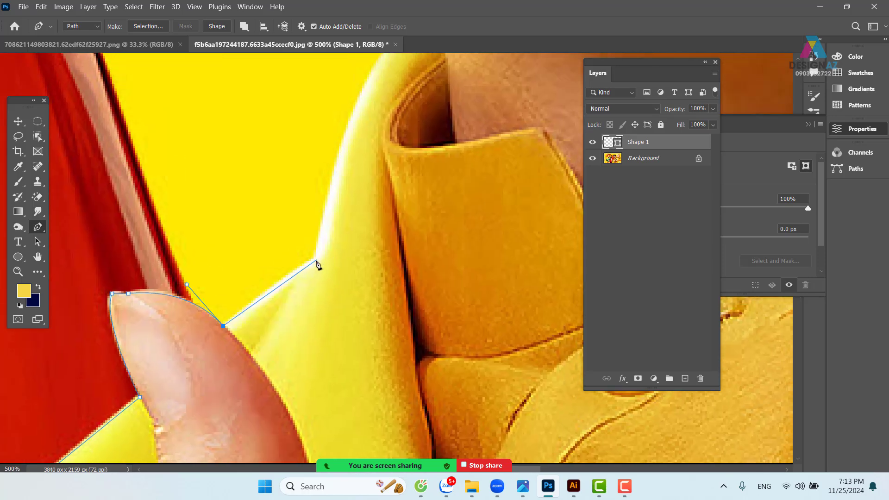
scroll(307, 272, up, 5)
scroll(308, 272, right, 3)
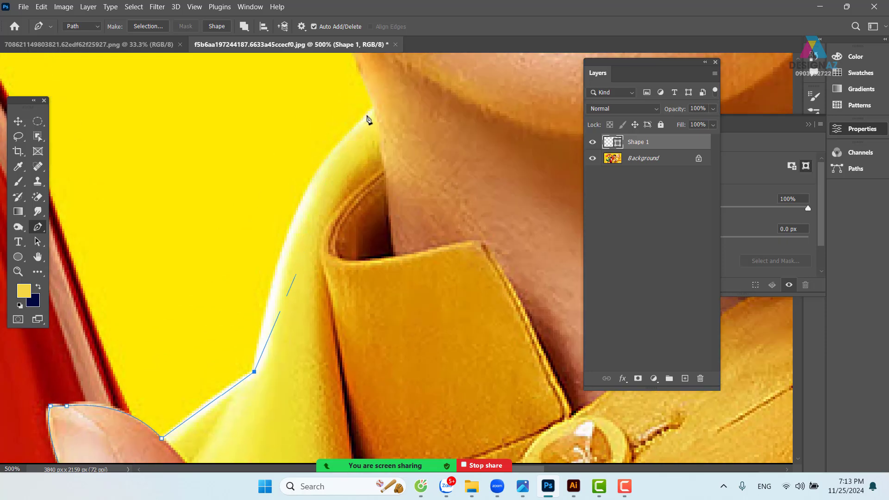
drag(372, 112, 391, 89)
drag(354, 135, 272, 198)
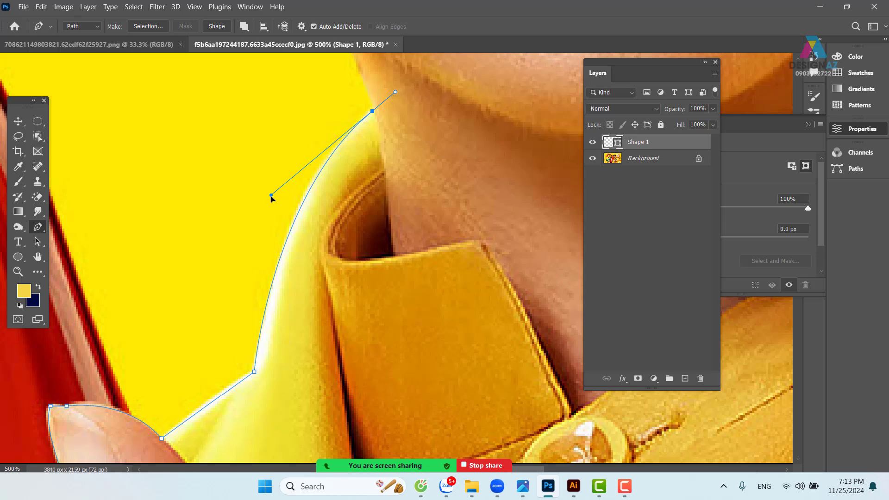
click(372, 112)
scroll(379, 176, up, 5)
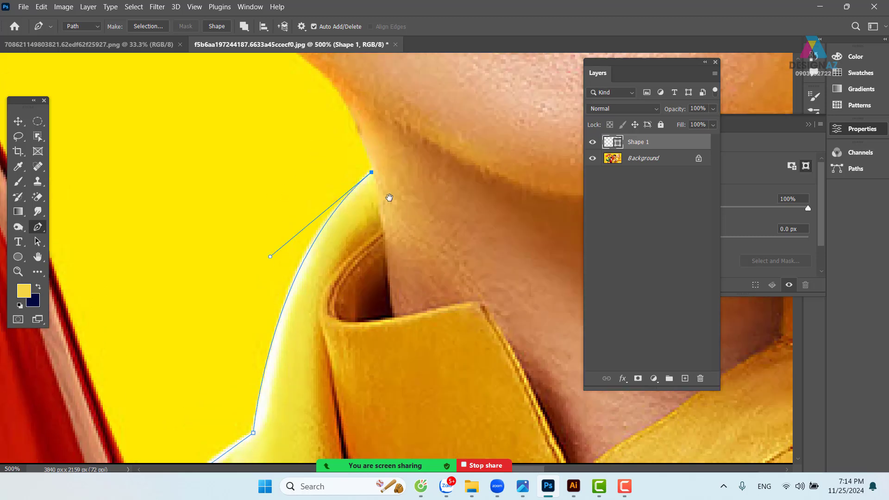
Trace the path up the man's neck and along his jawline to the cheek beside the orange sleeve
drag(321, 237, 296, 212)
scroll(296, 212, down, 3)
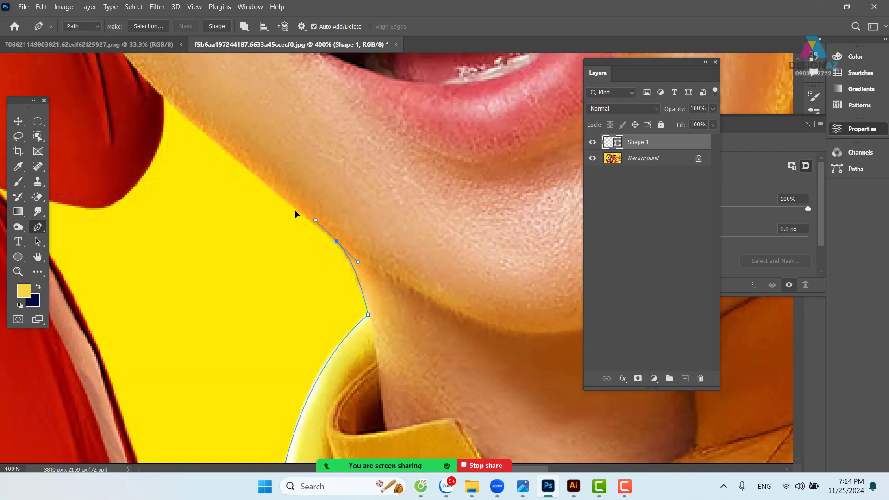
scroll(295, 212, up, 4)
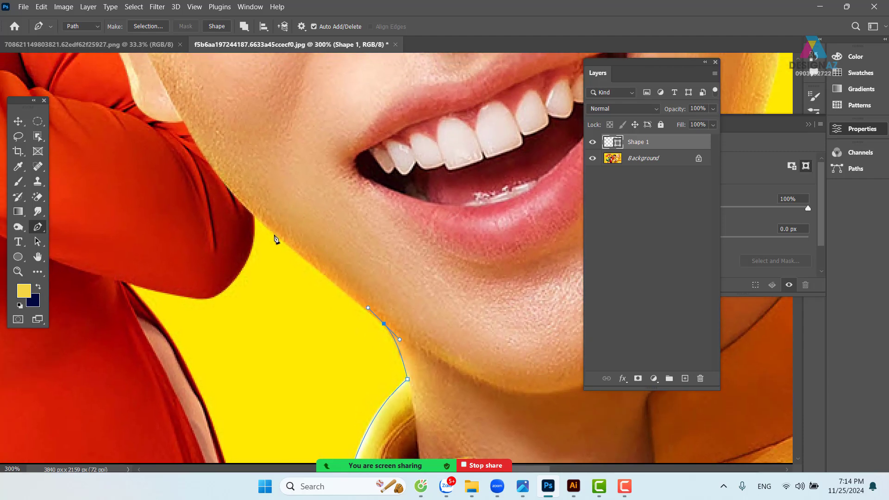
click(247, 207)
drag(233, 189, 225, 184)
drag(204, 134, 306, 312)
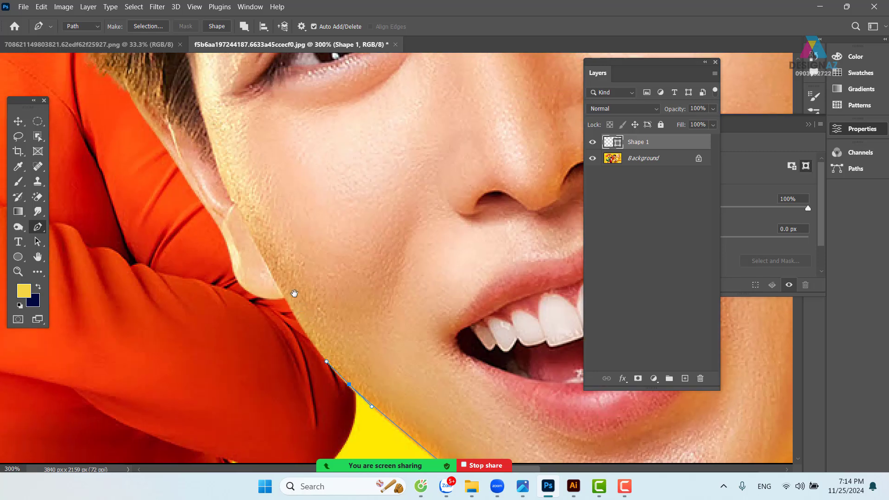
drag(262, 253, 282, 290)
drag(327, 362, 323, 357)
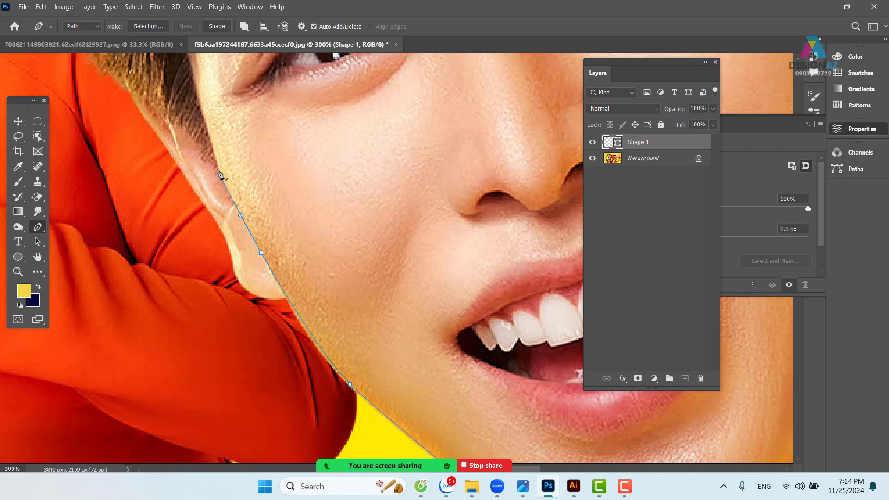
mouse_move(245, 221)
mouse_down()
mouse_move(319, 289)
mouse_move(284, 268)
mouse_up()
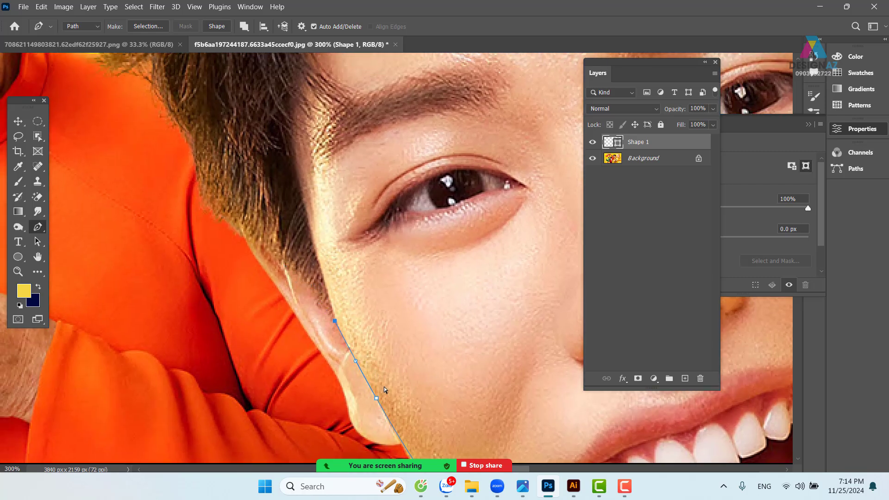
key(ctrl+z)
key(ctrl+z)
Trace the path along the cheek, around the earlobe and up the outer ear beside the orange sleeve
mouse_move(396, 407)
mouse_down()
mouse_move(346, 227)
mouse_move(335, 243)
mouse_move(287, 222)
mouse_move(272, 197)
mouse_up()
alt+click(340, 253)
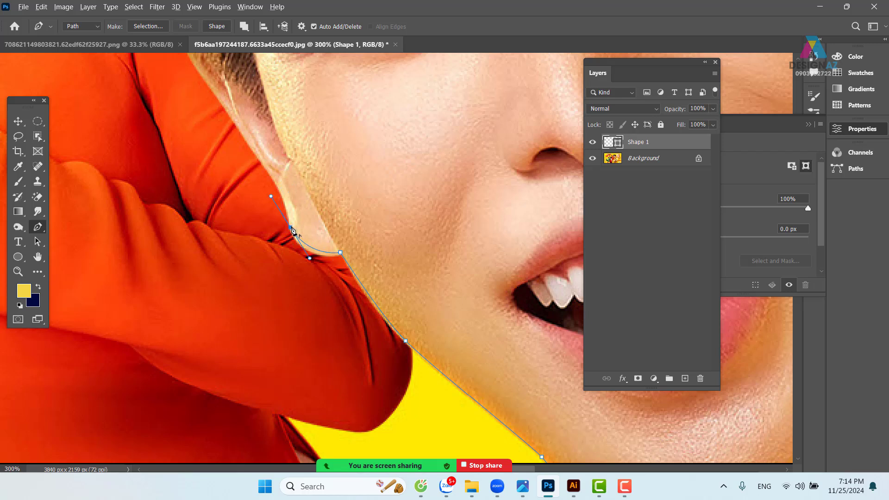
drag(271, 197, 294, 236)
drag(284, 197, 281, 191)
key(space)
drag(247, 140, 345, 265)
Continue the path from the ear up the hair edge along the orange dress to the woman's shoulder
click(299, 198)
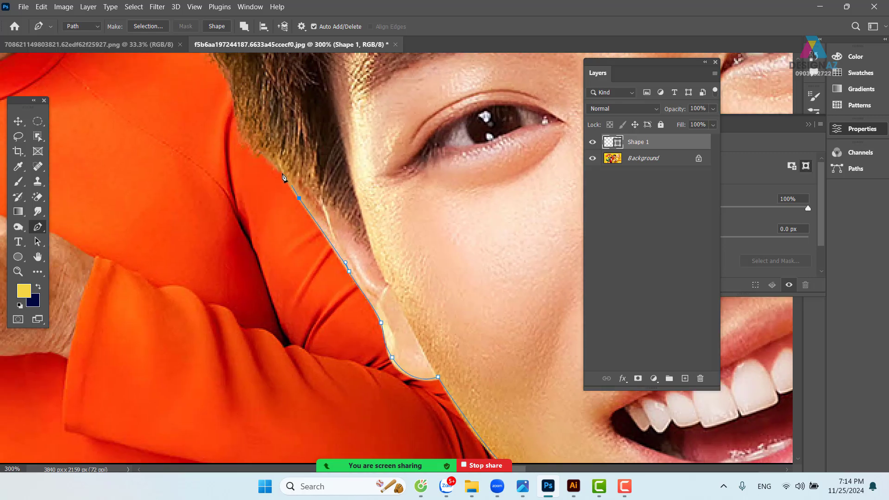
click(238, 125)
key(space)
drag(231, 80, 376, 308)
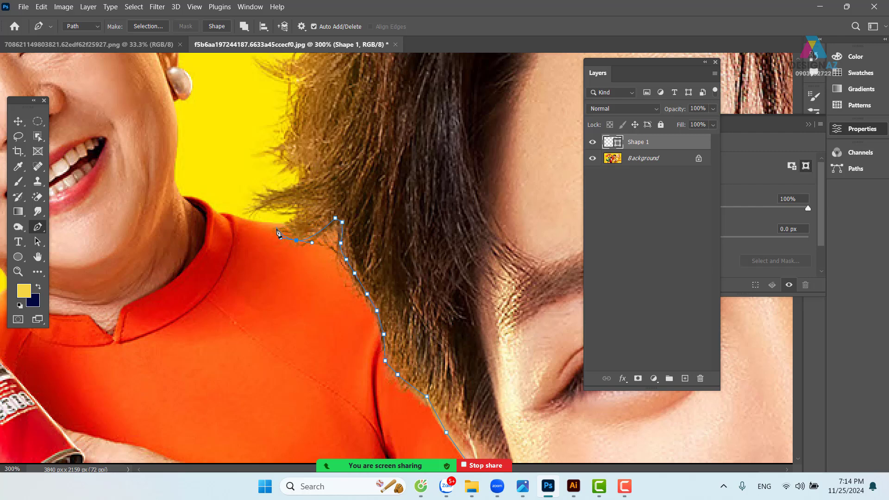
Follow the jagged hair tips above the orange shoulder with short path segments against the yellow background
drag(299, 210, 301, 207)
click(250, 208)
click(275, 200)
click(290, 192)
click(279, 163)
click(273, 156)
click(284, 147)
drag(291, 138, 305, 263)
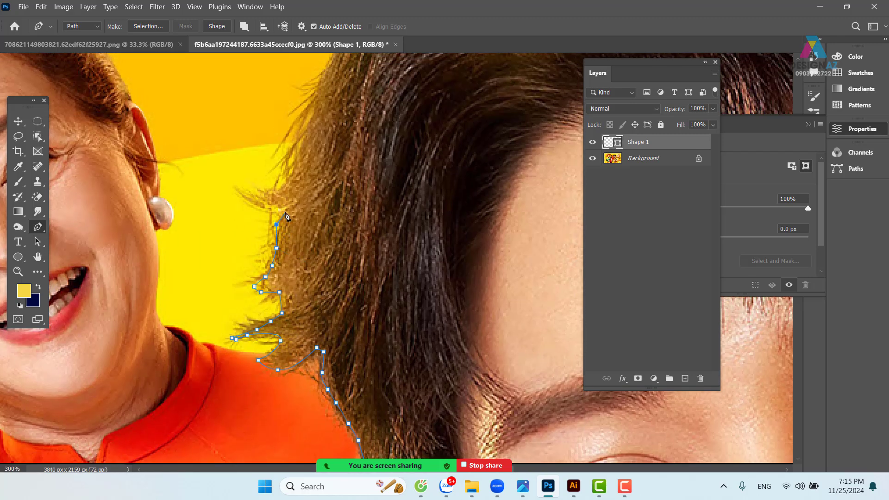
Trace the protruding hair tuft and the rounded hair edge up to the notch at the parting, dropping the end anchor's outgoing handle
drag(242, 198, 228, 181)
alt+click(241, 198)
drag(289, 181, 299, 161)
drag(324, 76, 294, 202)
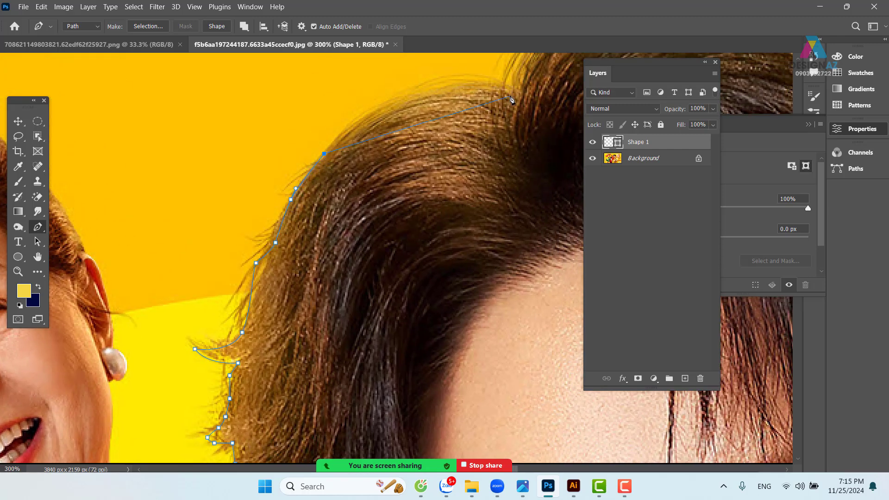
drag(519, 94, 582, 123)
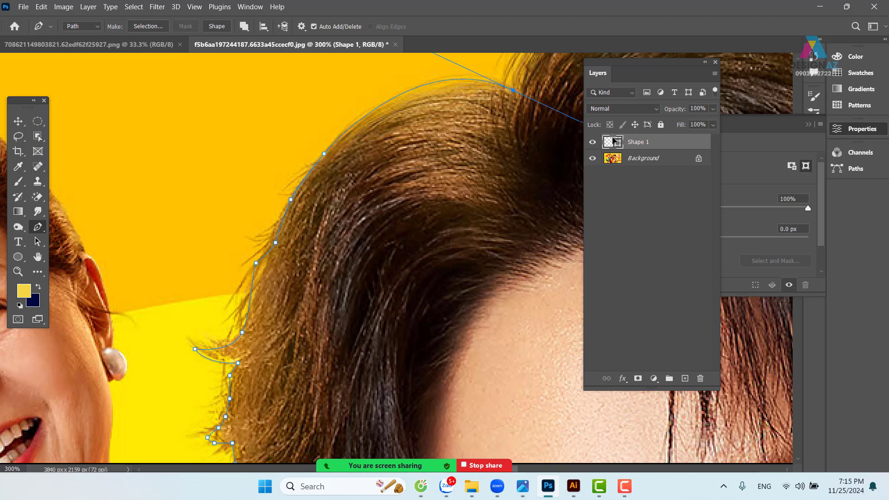
alt+click(514, 91)
drag(515, 91, 304, 213)
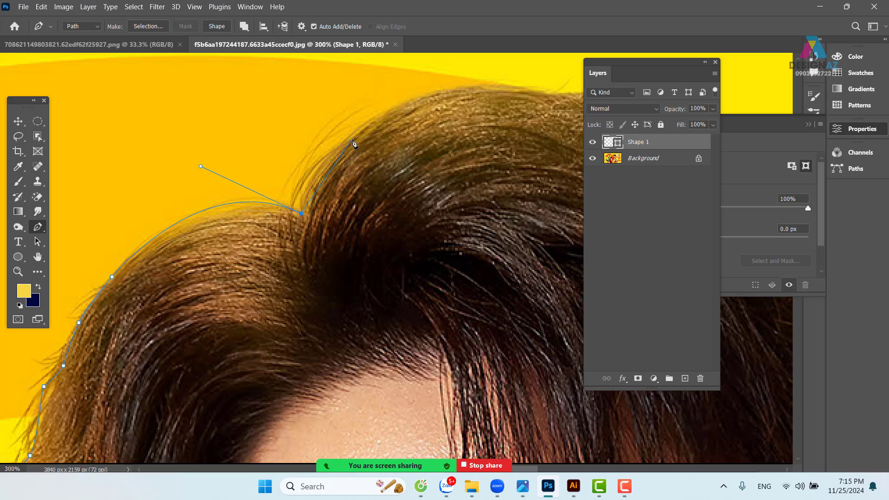
Curve the path from the parting notch over the top of the man's hair toward the chip bag
drag(353, 138, 402, 107)
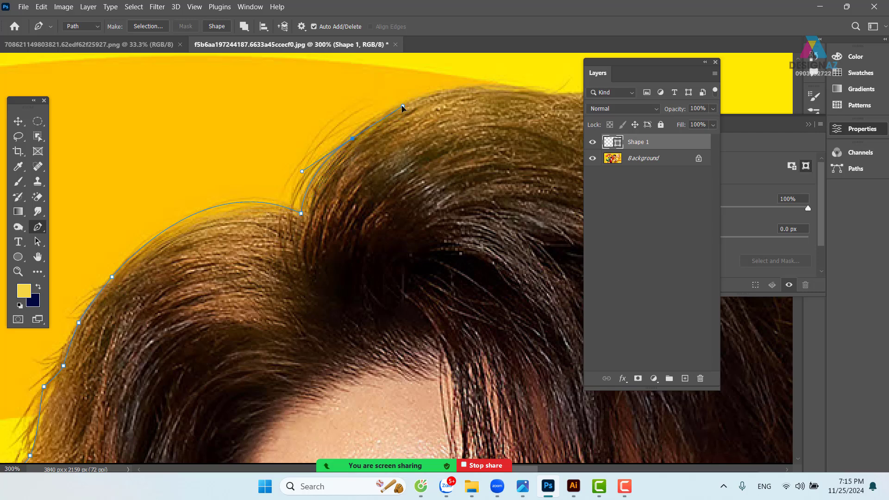
alt+click(353, 139)
drag(454, 135, 232, 140)
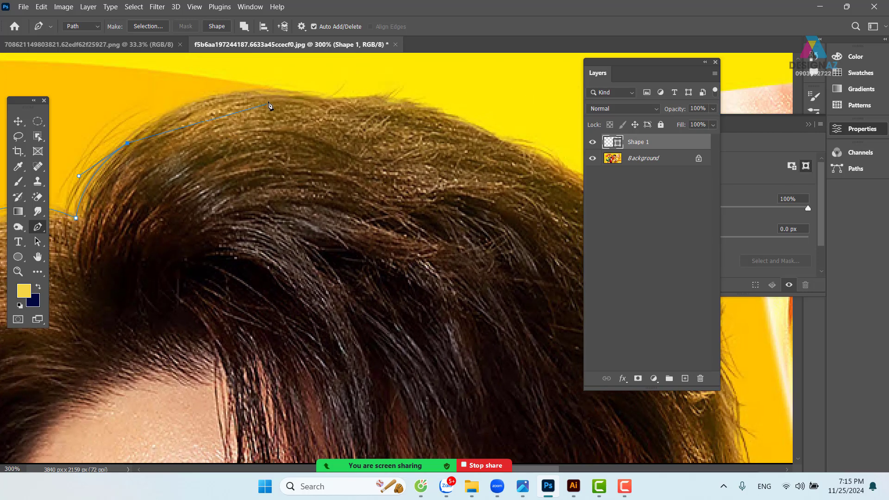
drag(285, 93, 355, 98)
drag(427, 110, 435, 111)
drag(514, 162, 309, 138)
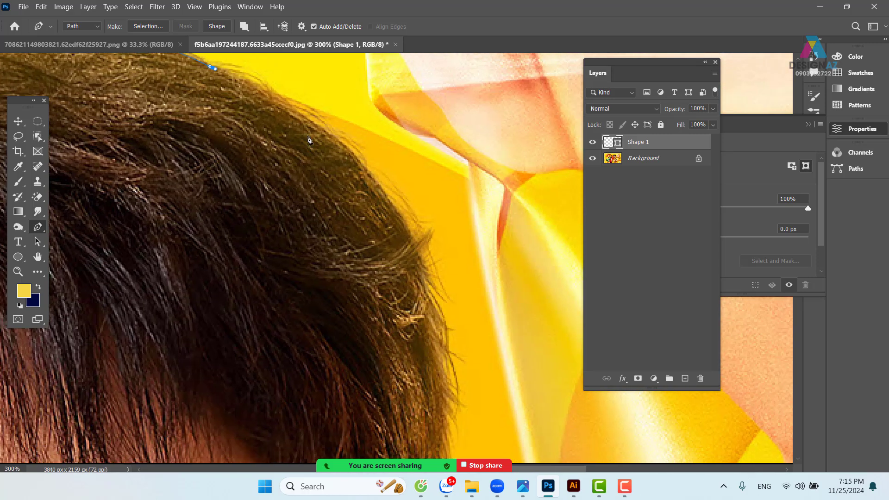
Continue the path down the rounded hair edge facing the chip bag and around the small protruding tuft
drag(359, 166, 359, 165)
click(397, 225)
drag(417, 226, 427, 159)
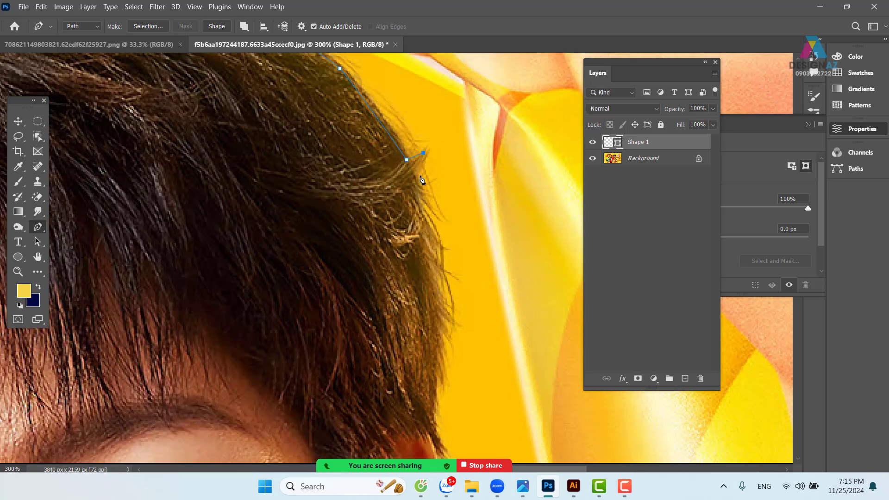
scroll(414, 179, down, 3)
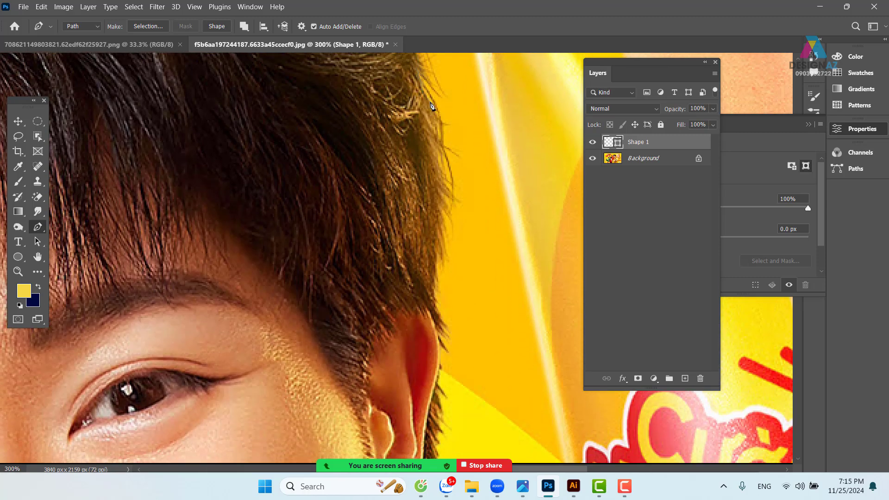
Trace the side hair below the tuft with short segments down to the top of the ear
drag(428, 100, 435, 111)
drag(433, 154, 432, 160)
click(438, 231)
click(435, 248)
drag(435, 268, 435, 273)
drag(436, 317, 392, 141)
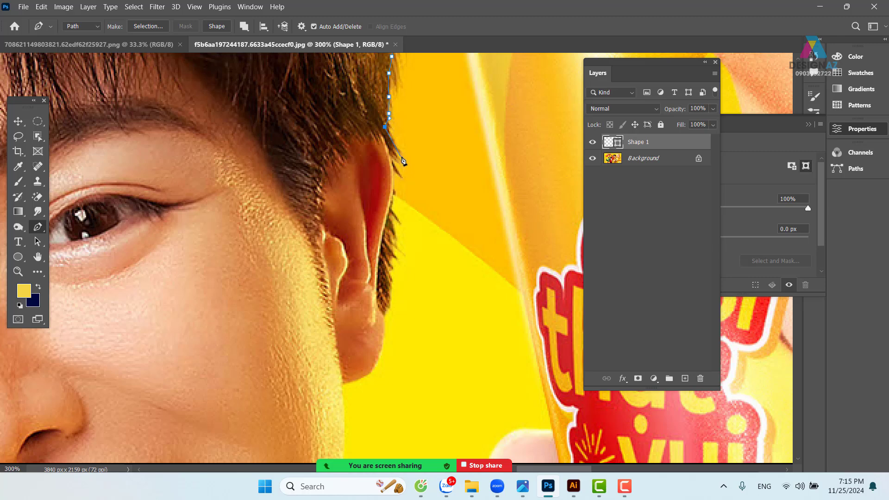
Follow the hair behind the ear facing the chip bag and curve the path around its earlobe
drag(386, 227, 388, 229)
click(384, 237)
click(384, 278)
click(386, 299)
drag(383, 334, 388, 165)
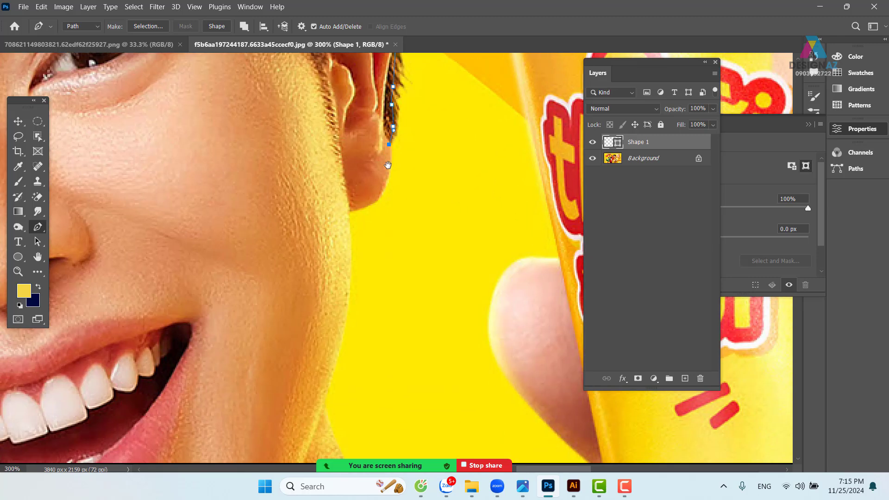
click(349, 213)
drag(349, 211, 299, 205)
Curve the path down the cheek to the jaw, drop the outgoing handle, and extend it along the neck to the collar
drag(356, 268, 353, 115)
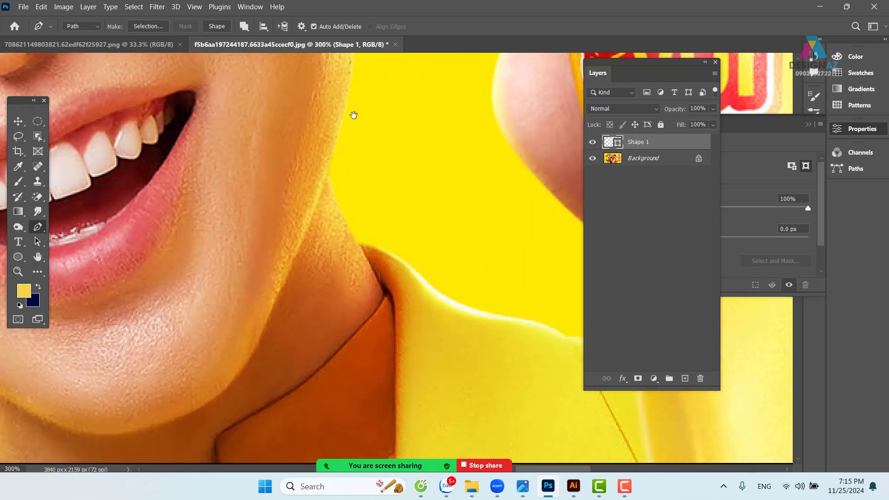
drag(324, 176, 287, 262)
alt+click(325, 176)
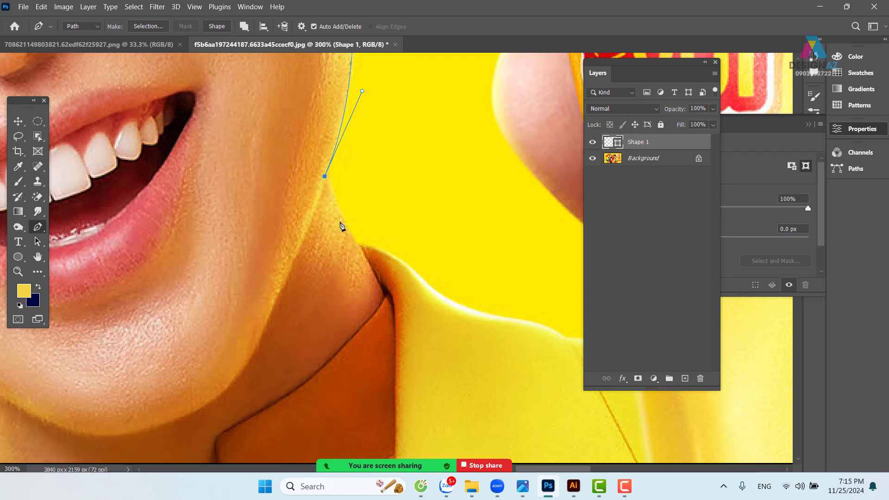
click(356, 247)
Trace the path over the curved collar and along the yellow jacket's shoulder to the chip bag's edge
drag(384, 262, 332, 218)
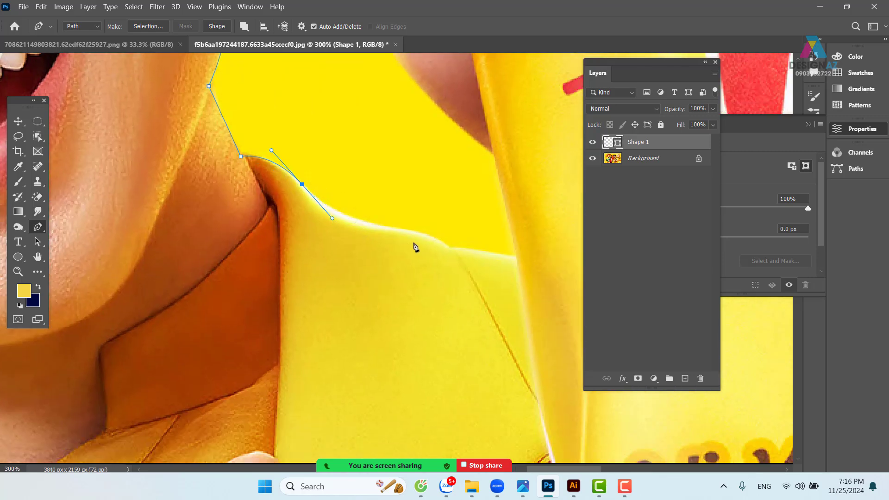
drag(418, 234, 454, 240)
click(451, 249)
click(515, 258)
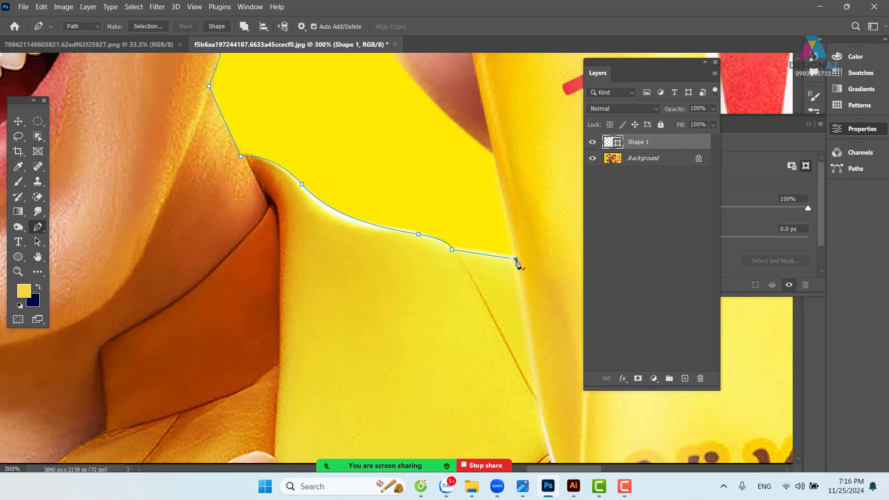
Run the path up the chip bag's edge and around the fingertip, ending where the finger meets the bag again
drag(415, 96, 441, 264)
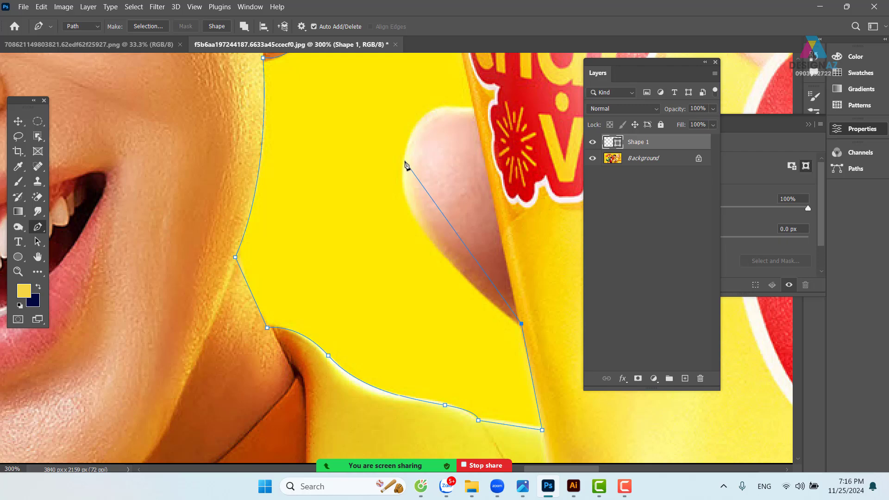
drag(404, 159, 412, 82)
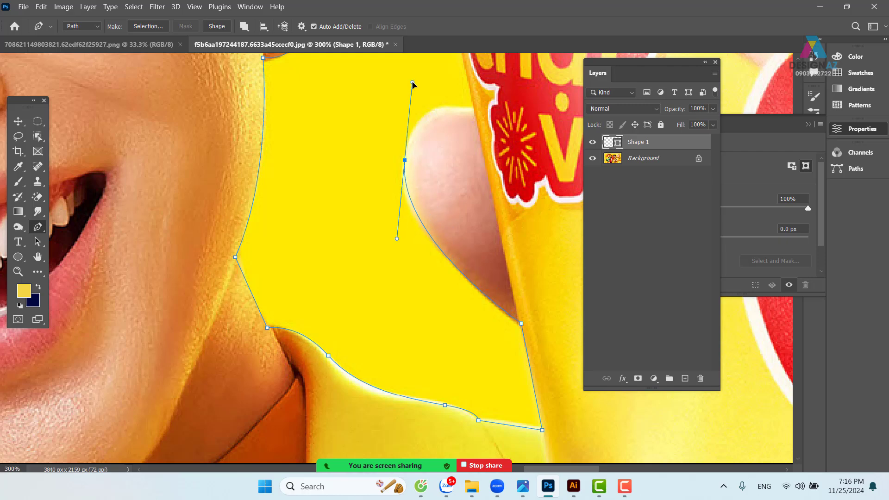
click(476, 116)
drag(476, 115, 463, 272)
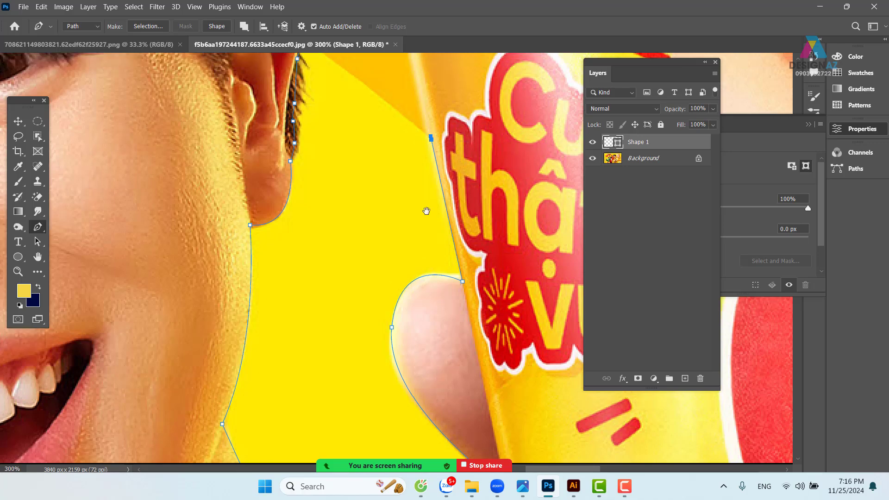
Trace the path up the yellow bag's side and along its flared seal toward the top corner, dropping the end anchor's outgoing handle
scroll(426, 307, up, 8)
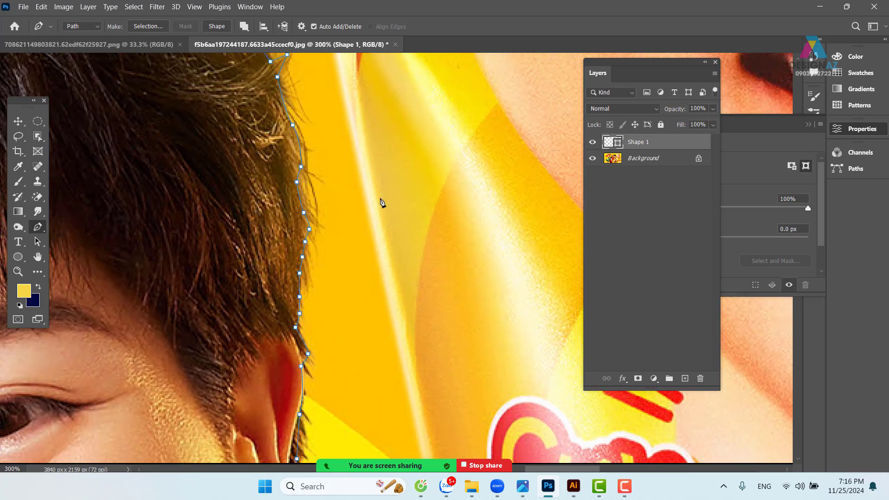
scroll(383, 203, down, 4)
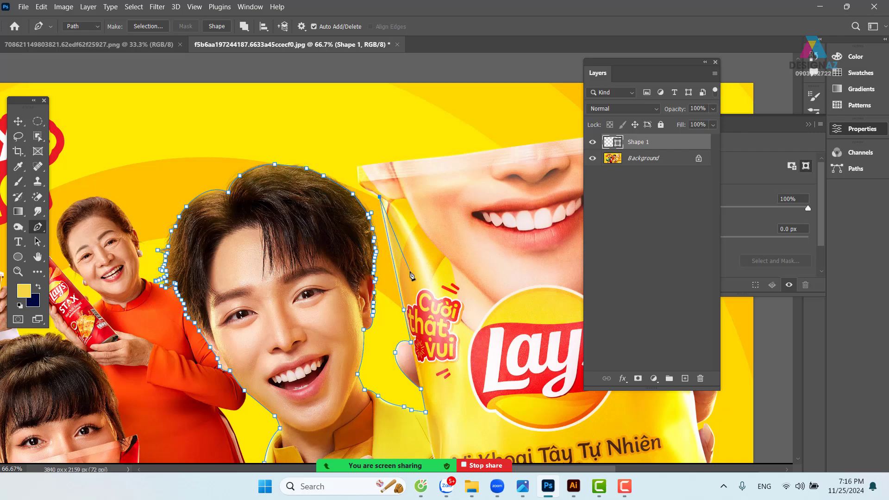
scroll(412, 275, up, 3)
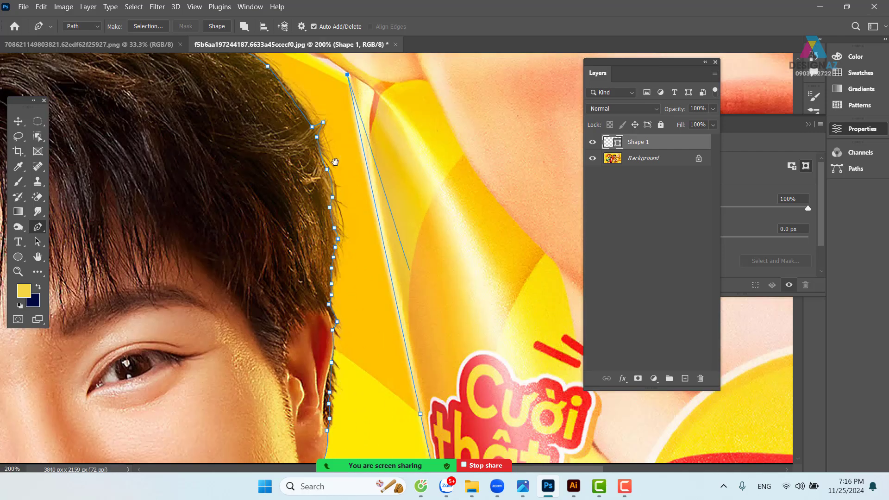
drag(334, 161, 369, 278)
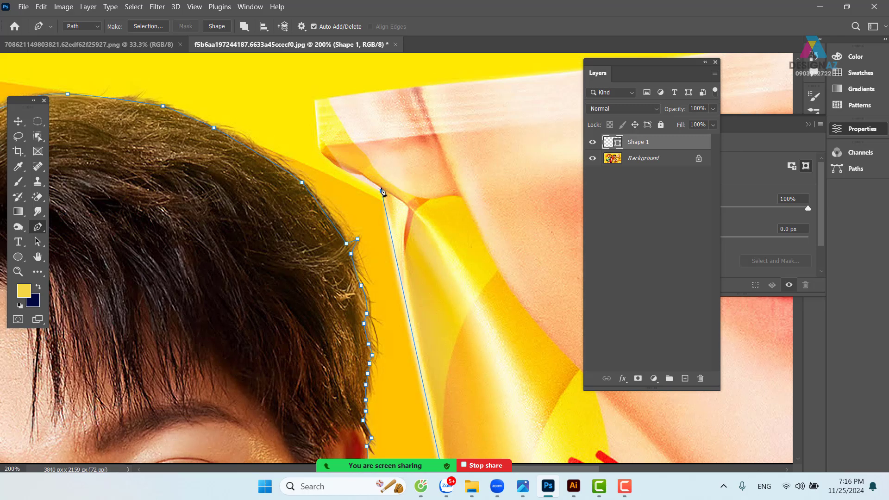
click(360, 175)
drag(319, 147, 311, 129)
alt+click(318, 147)
Extend the path in a straight line along the bag's top seal edge to its far corner
drag(464, 99, 57, 167)
drag(437, 128, 391, 149)
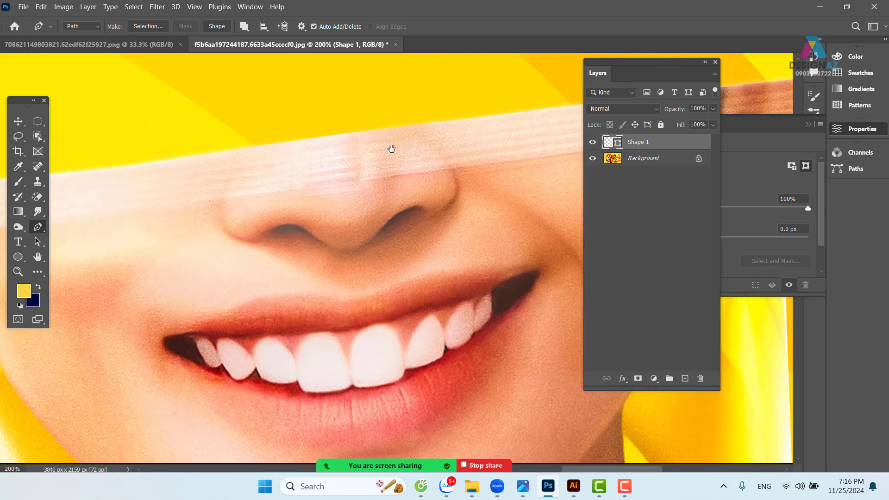
drag(540, 125, 457, 125)
drag(570, 115, 383, 123)
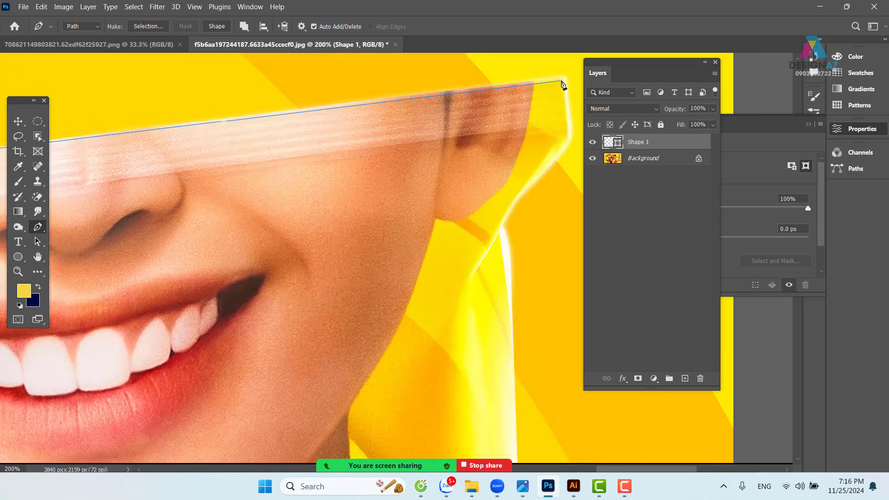
click(564, 77)
Trace the path down the far end of the seal, around the pinched fold, and onto the bag's side edge
drag(563, 167, 480, 142)
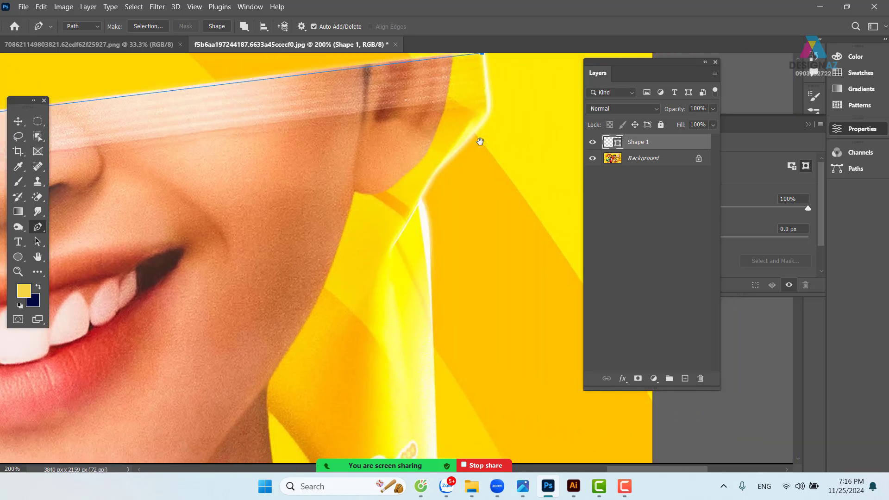
click(489, 105)
drag(469, 139, 450, 156)
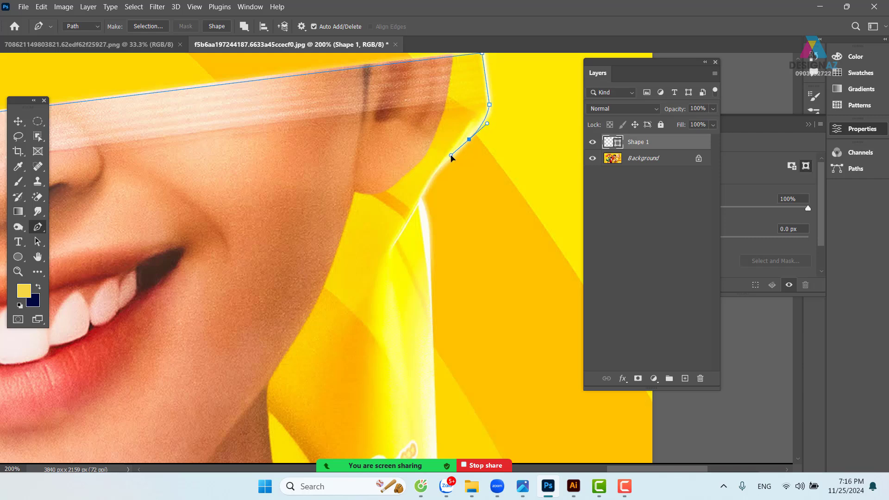
drag(421, 198, 418, 208)
alt+click(422, 197)
drag(433, 242, 405, 137)
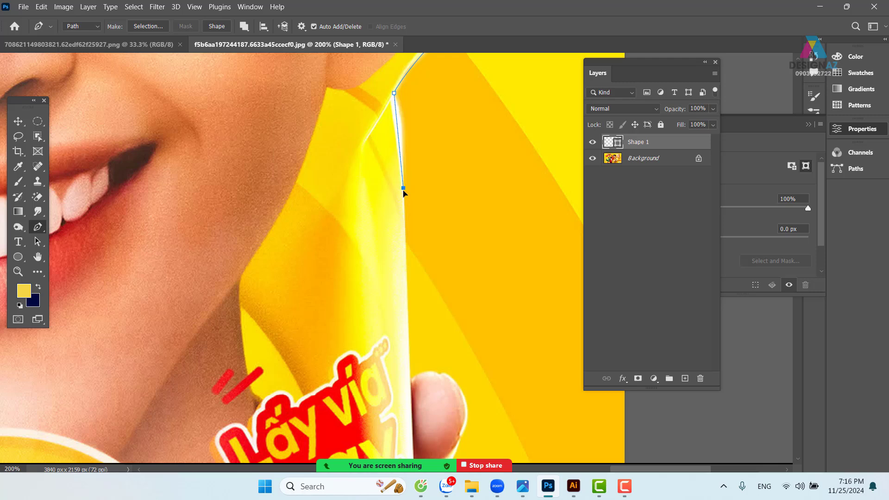
Extend the path down the bag's side edge to where the topmost finger meets it, removing the previous anchor's outgoing handle
drag(403, 188, 404, 231)
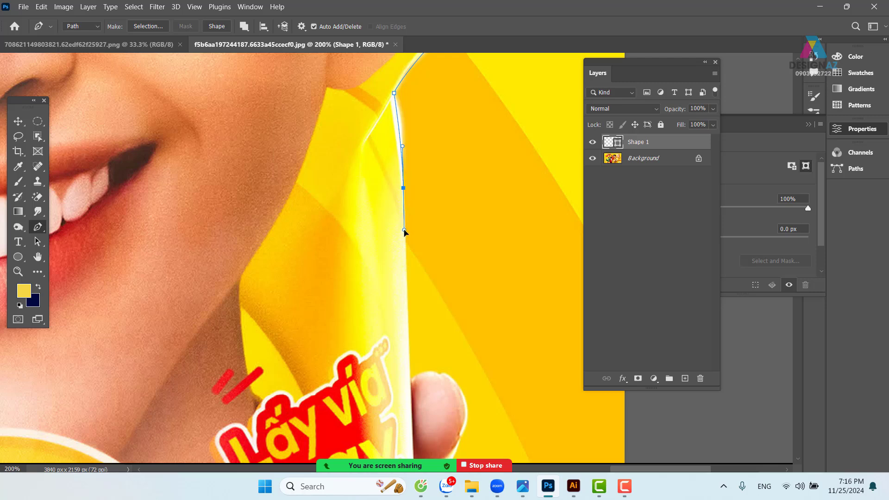
alt+click(403, 188)
drag(423, 308, 404, 167)
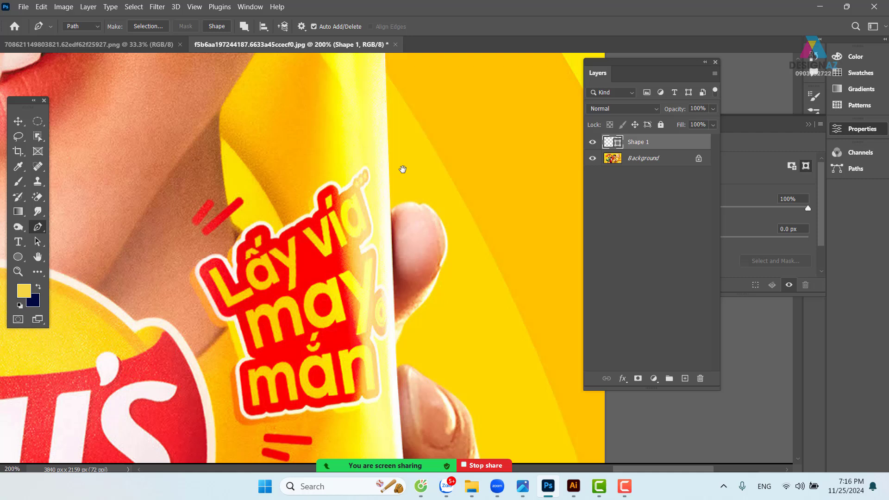
click(388, 212)
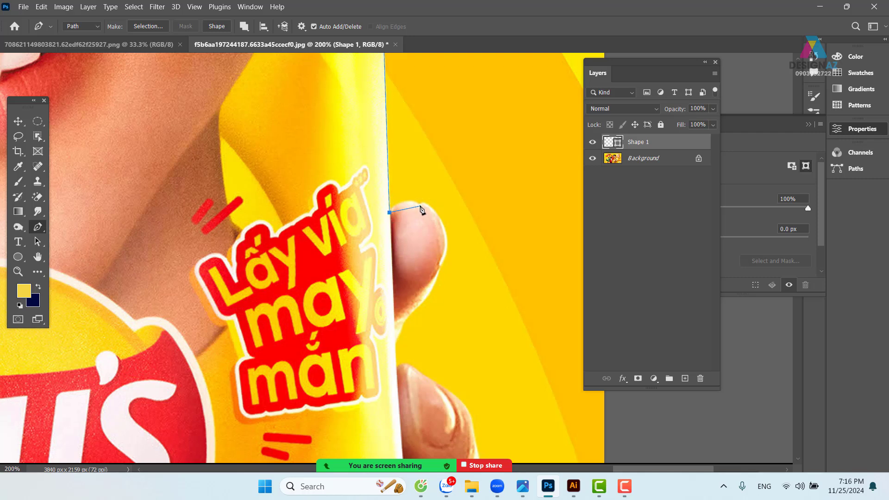
Trace the path around the topmost finger and back to the bag, continuing a short way down the bag's edge
drag(419, 204, 451, 242)
click(438, 268)
click(407, 318)
drag(407, 317, 383, 341)
alt+click(407, 317)
click(397, 345)
Trace the path around the outer contour of the two middle fingers back to the bag, dropping the end anchor's outgoing handle
drag(396, 347, 432, 117)
drag(451, 179, 456, 221)
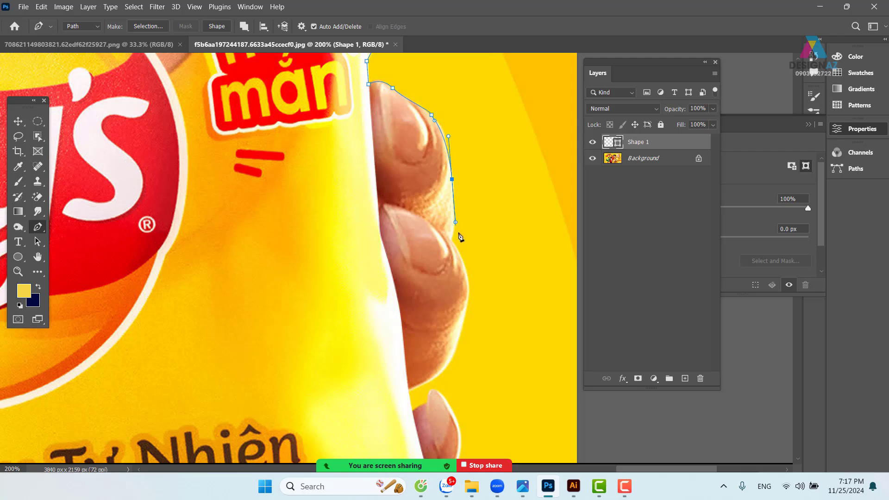
scroll(460, 237, down, 3)
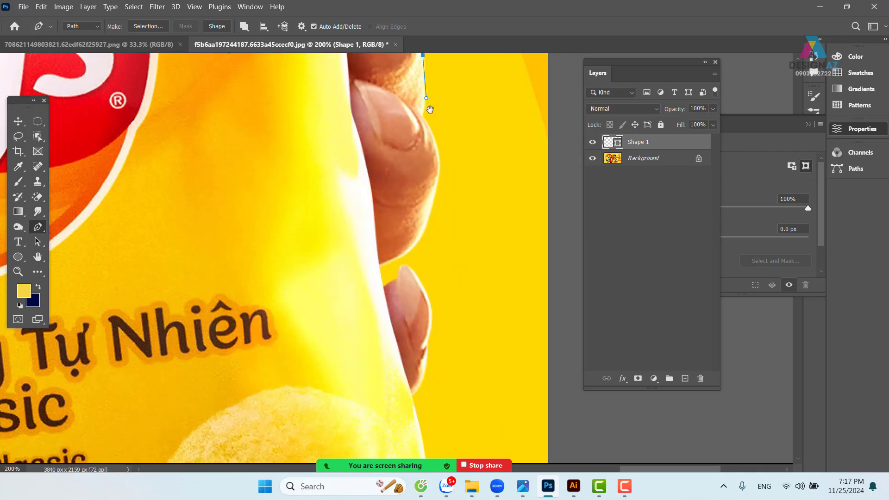
click(440, 189)
drag(436, 188, 421, 93)
click(389, 139)
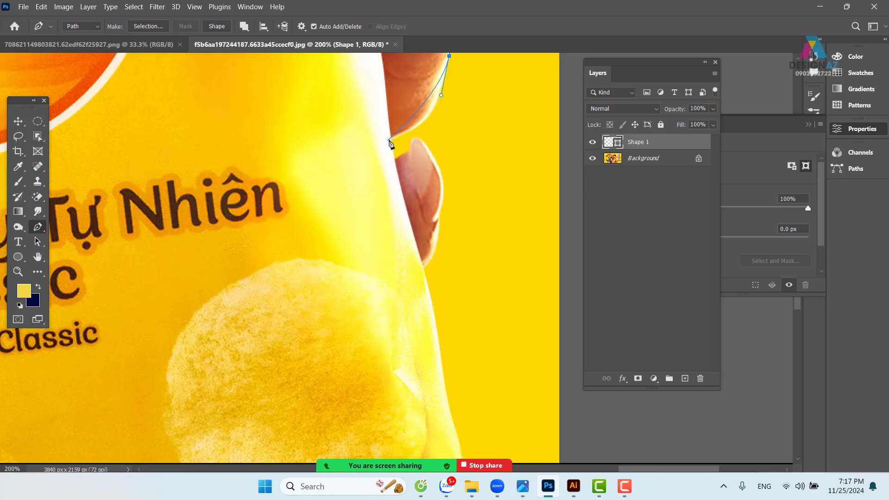
drag(391, 141, 356, 141)
alt+click(391, 137)
Run the path around the little finger back to the bag's edge and remove the end anchor's outgoing handle
click(394, 159)
drag(424, 143, 436, 158)
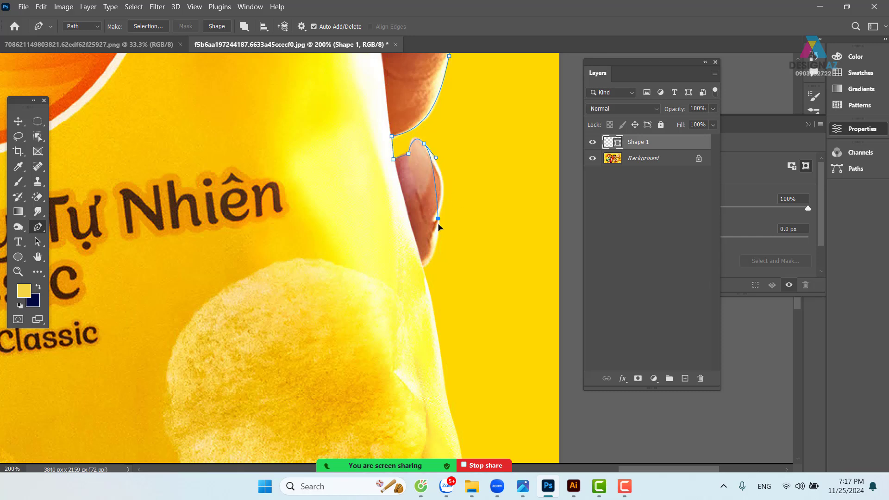
drag(438, 218, 389, 184)
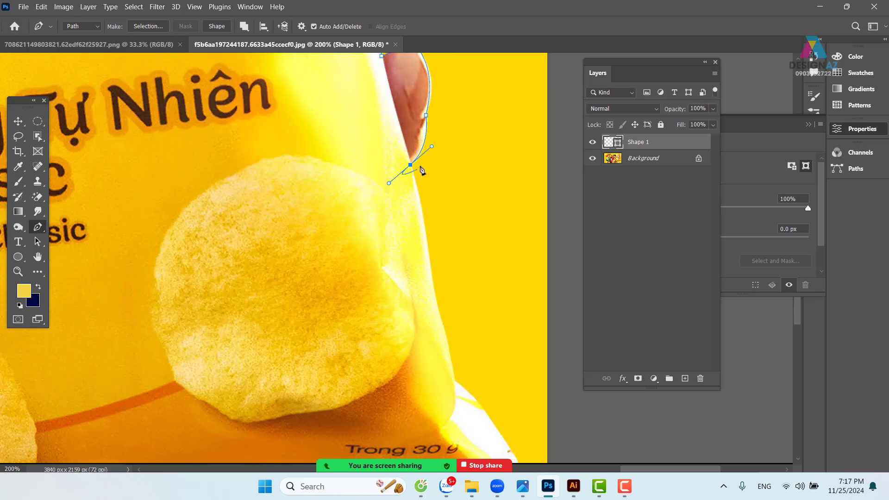
alt+click(410, 165)
Trace the path down the bag's lower side edge and along the white flared corner to the image's border
drag(418, 167, 417, 167)
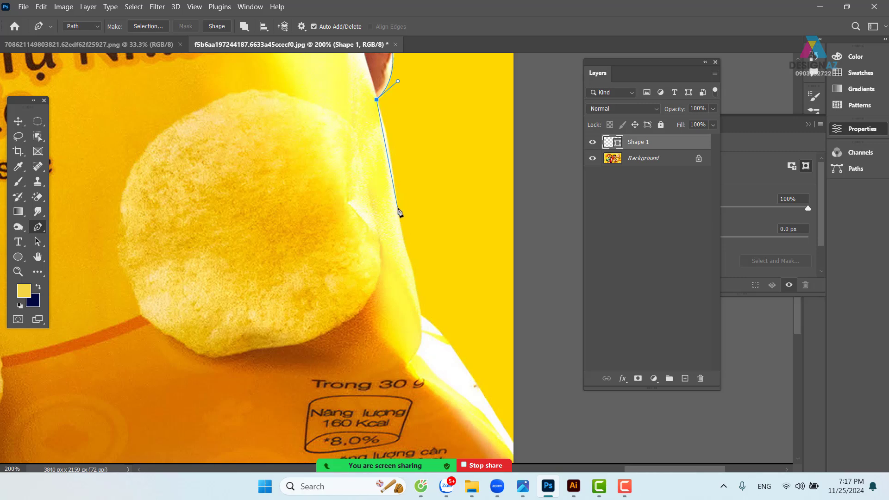
drag(401, 226, 409, 272)
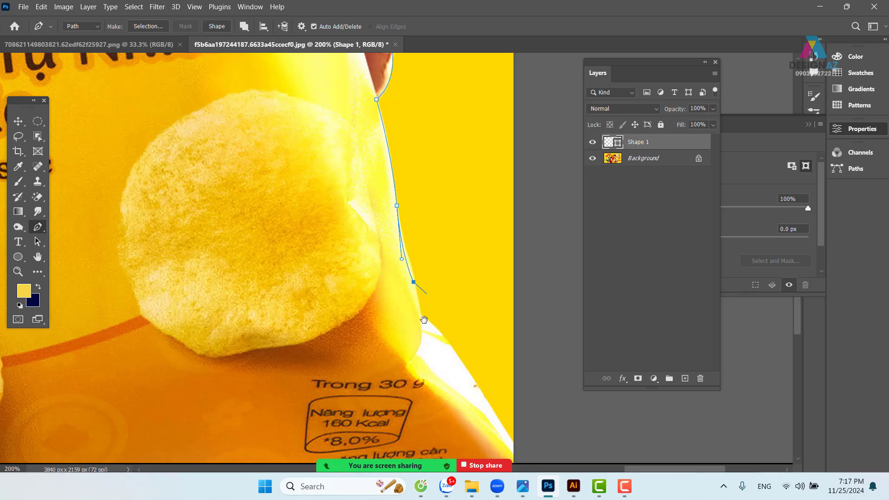
drag(424, 319, 404, 165)
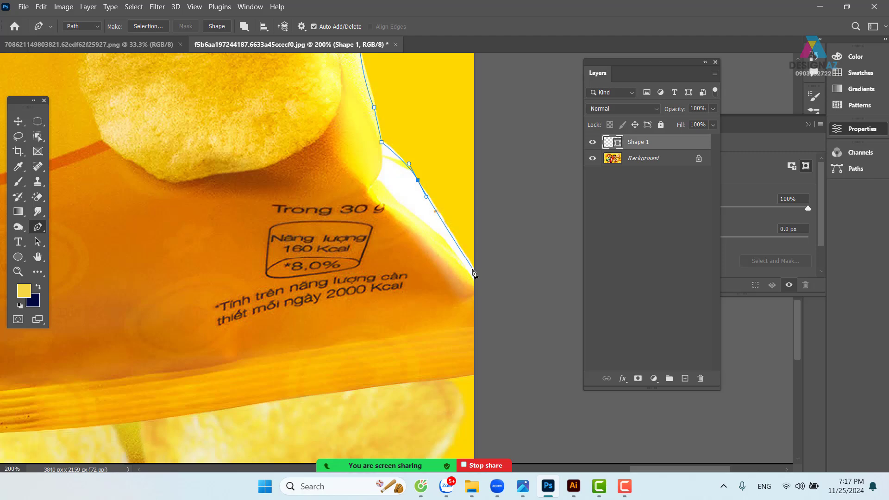
click(472, 269)
drag(473, 273, 492, 154)
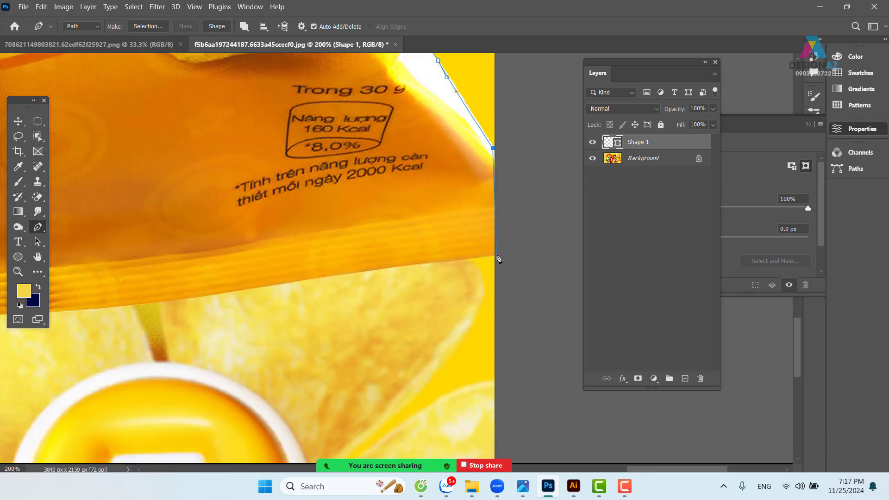
Close the path around the area below the canvas back to its starting anchor and convert it to a selection
key(ctrl+minus)
key(ctrl+minus)
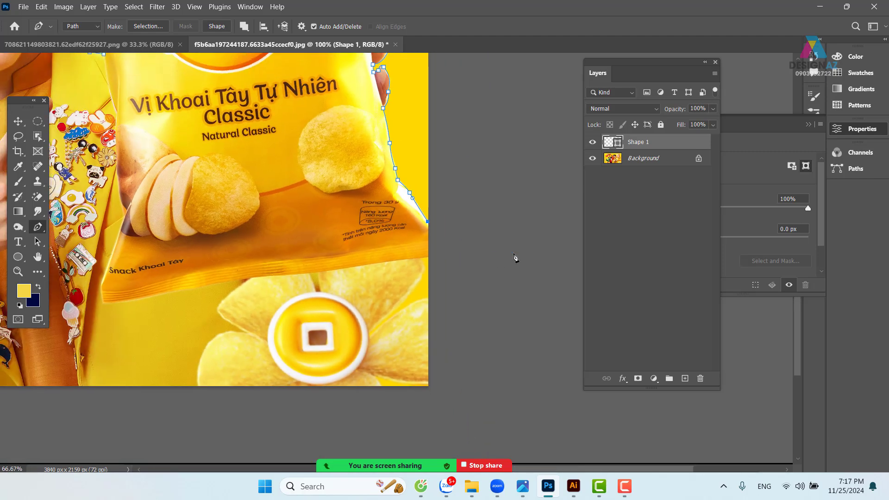
drag(397, 263, 439, 223)
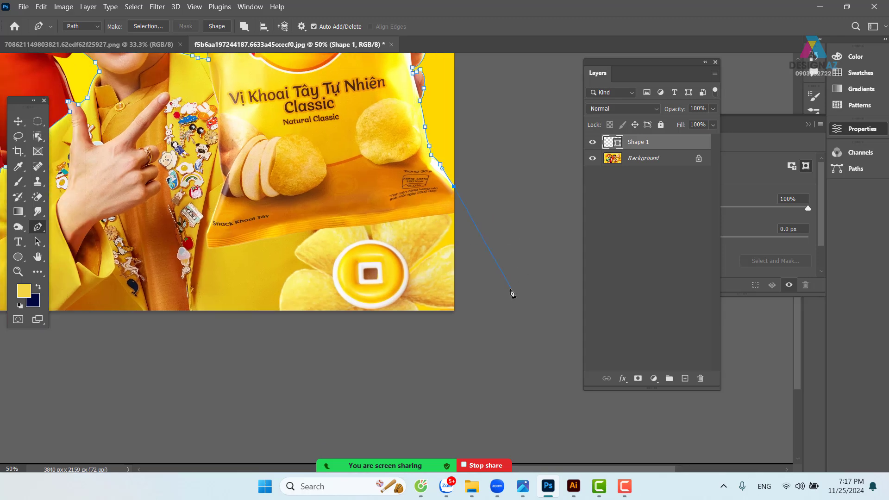
drag(144, 335, 279, 313)
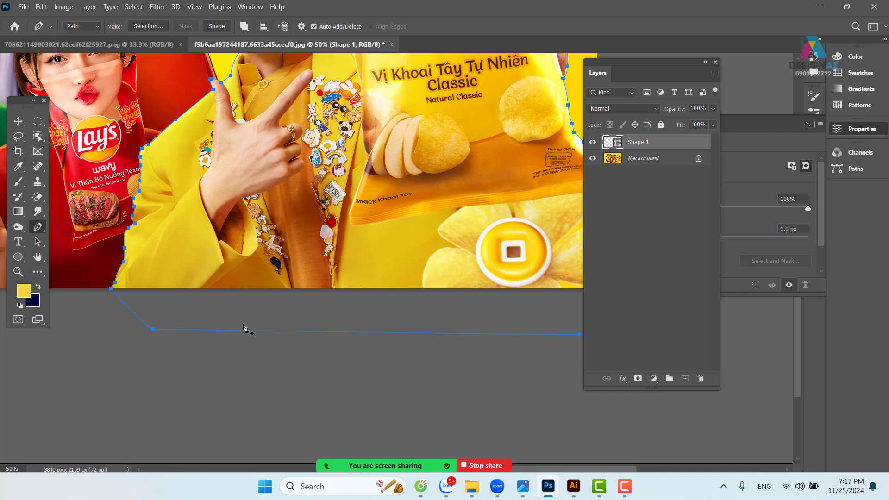
key(ctrl+Return)
Copy the selected man and chip bag from the Background to a new layer, and delete the Background layer
key(ctrl+minus)
key(ctrl+minus)
key(ctrl+minus)
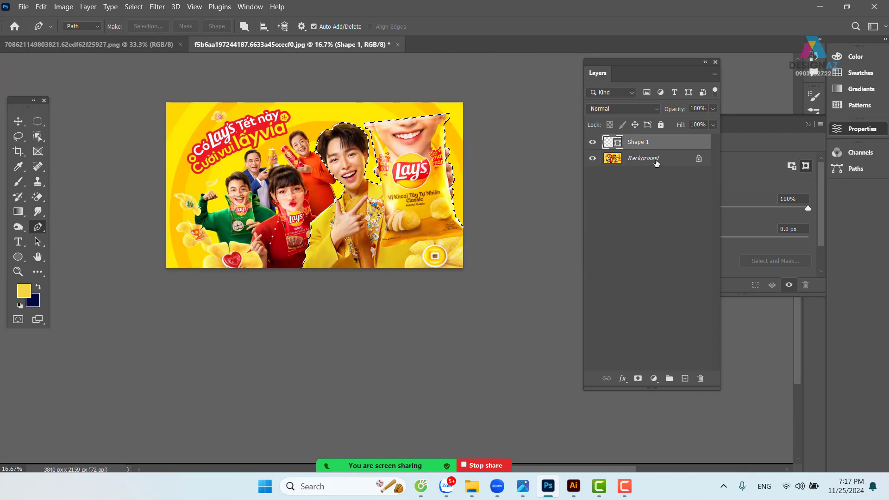
click(656, 162)
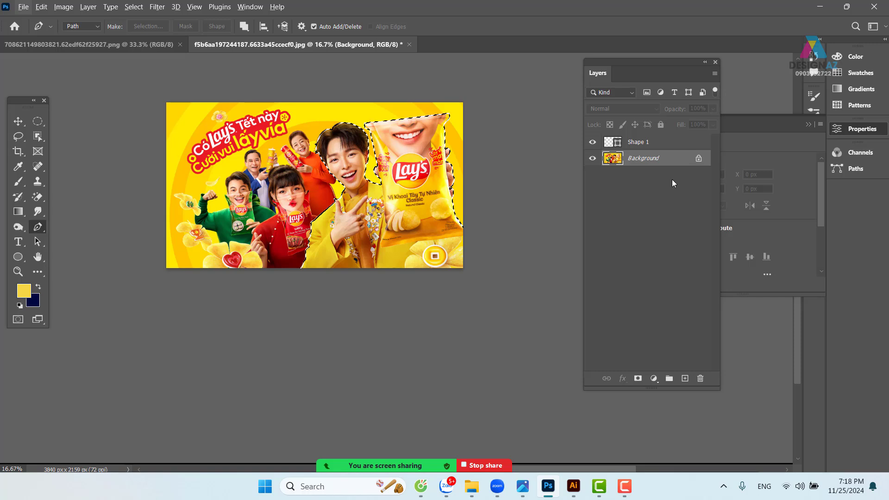
key(ctrl+j)
click(17, 122)
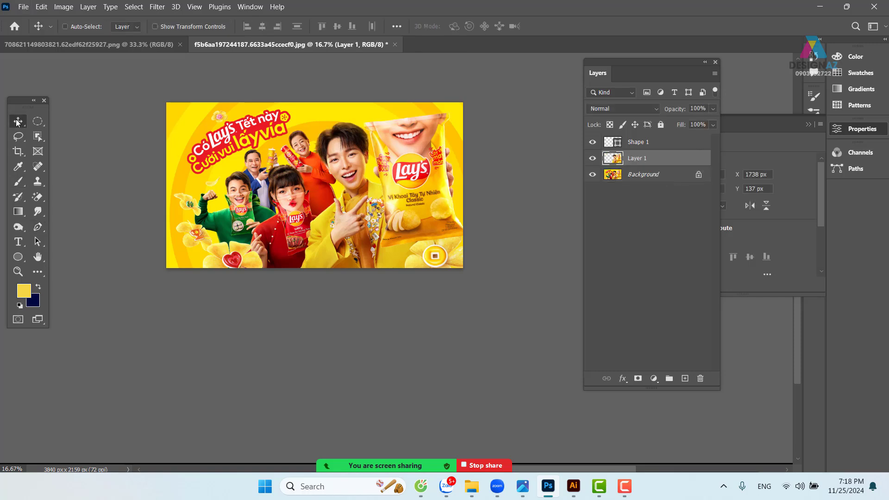
click(662, 176)
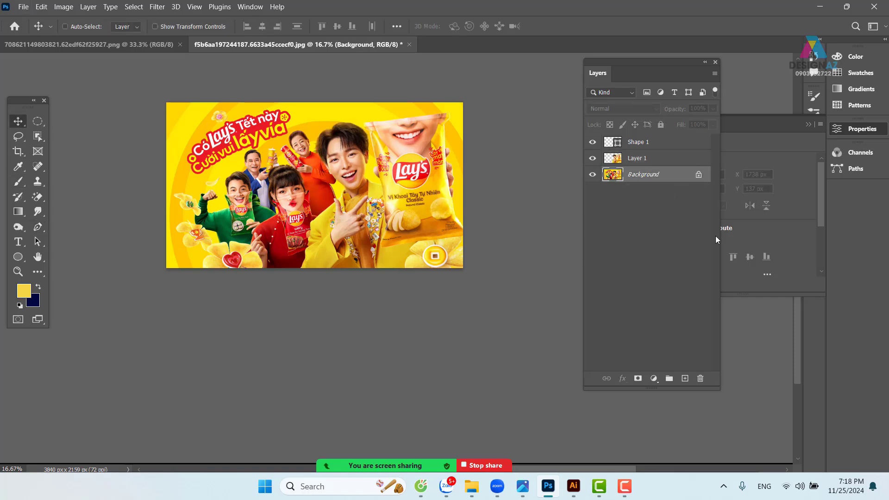
key(Delete)
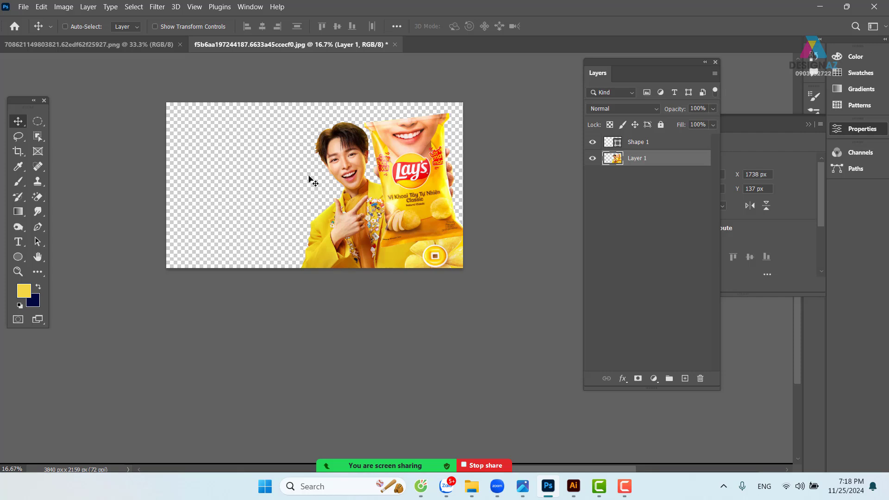
Crop away the empty left part of the canvas, leaving a width of about 2187 px around the man and bag
key(ctrl+plus)
key(ctrl+minus)
key(c)
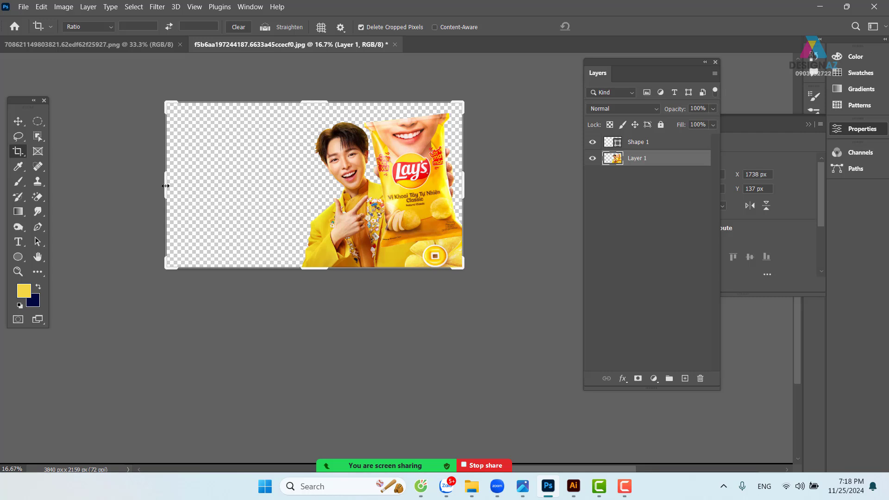
drag(165, 185, 229, 184)
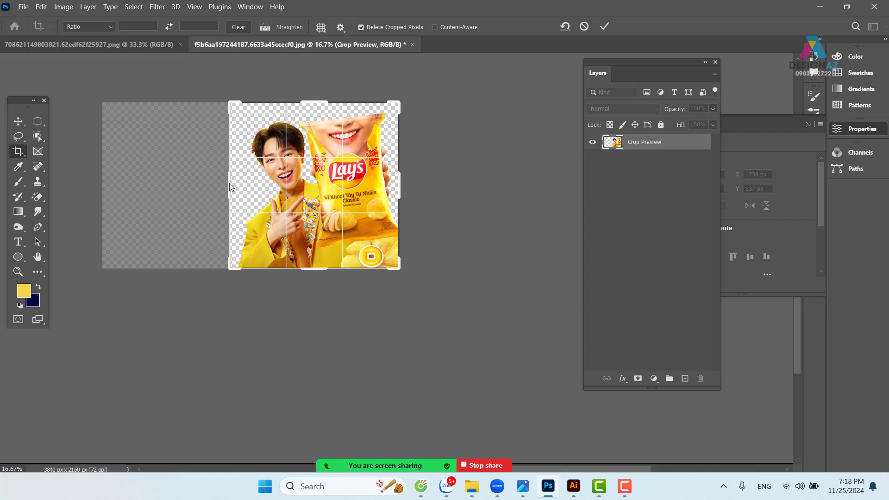
key(Return)
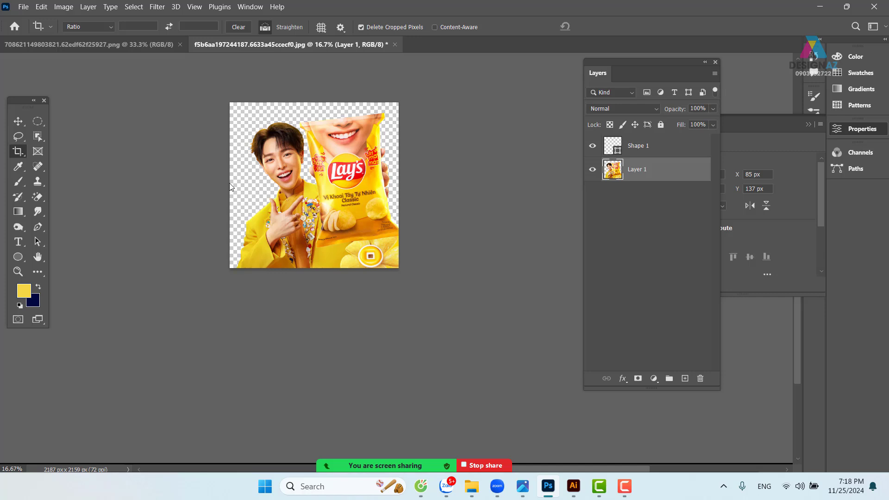
Save the cutout as a Photoshop PSD file in the 25-11-2024 folder, keeping its name and Maximize Compatibility on
key(ctrl+shift+s)
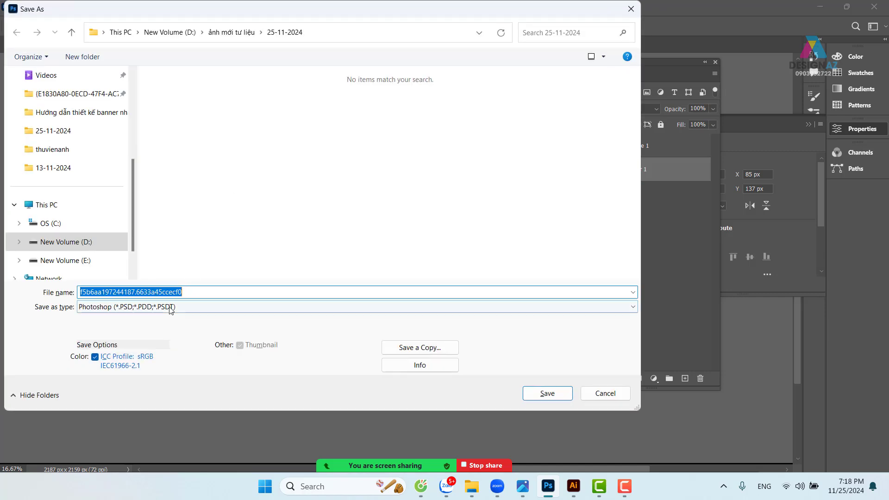
click(549, 394)
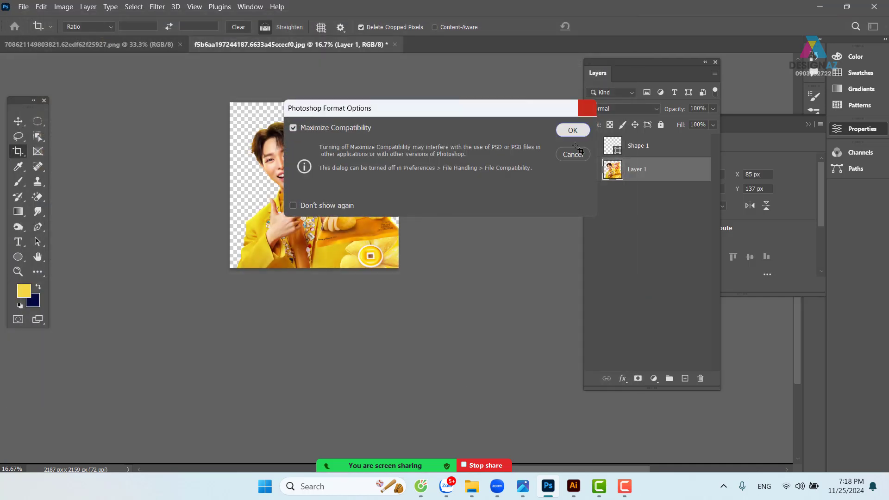
click(582, 130)
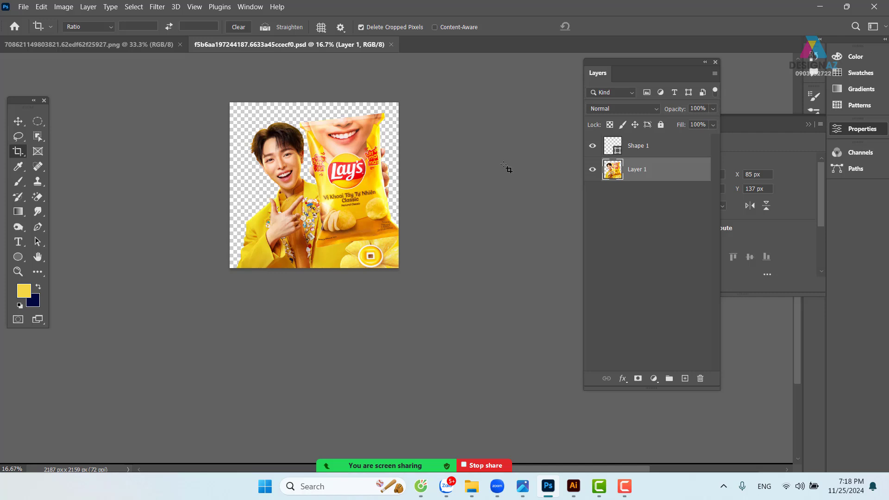
Switch the Zoom screen share to the Illustrator window with the Untitled-1 document
click(23, 7)
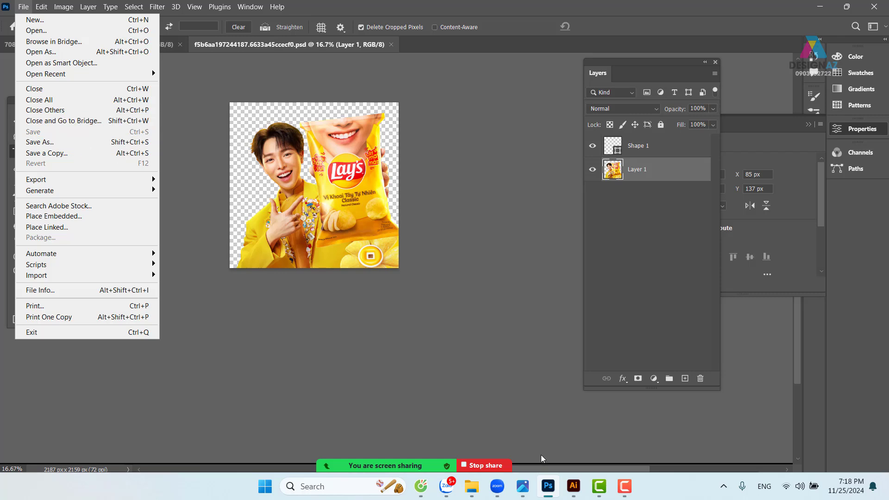
click(359, 467)
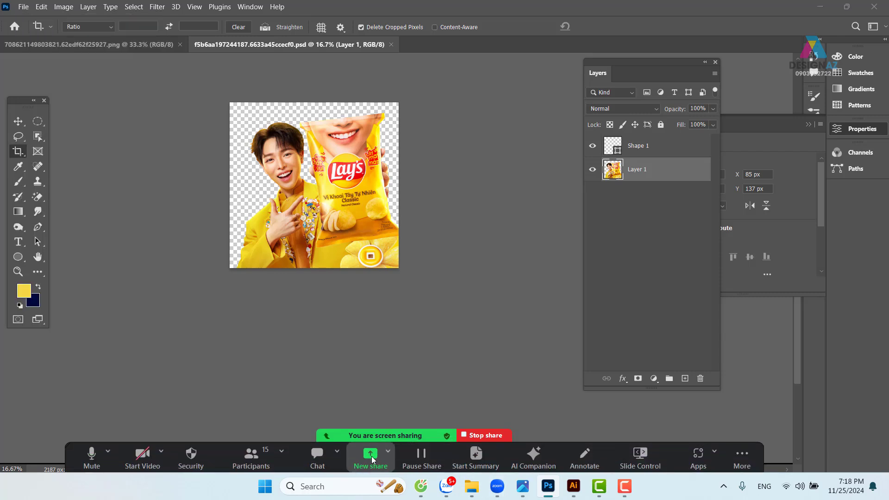
click(326, 280)
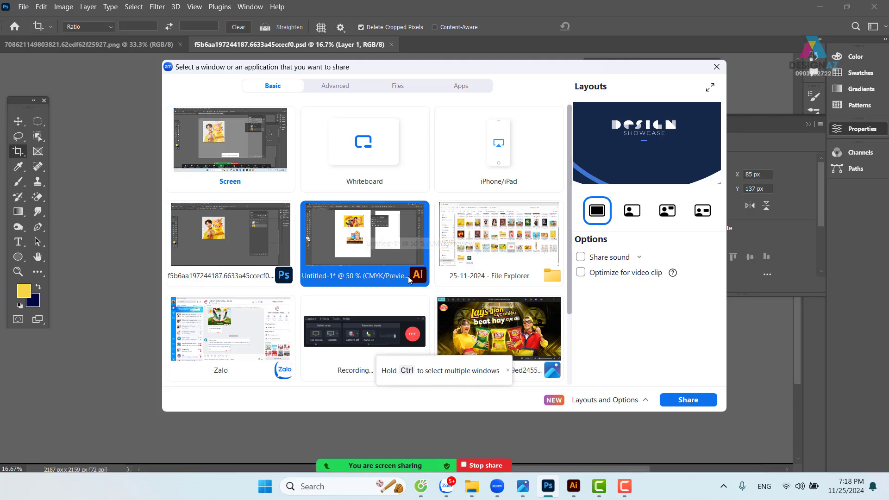
click(679, 401)
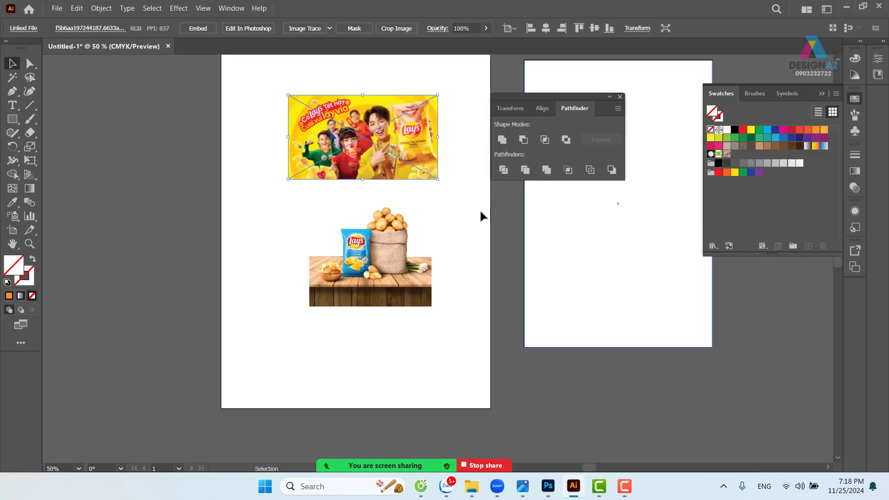
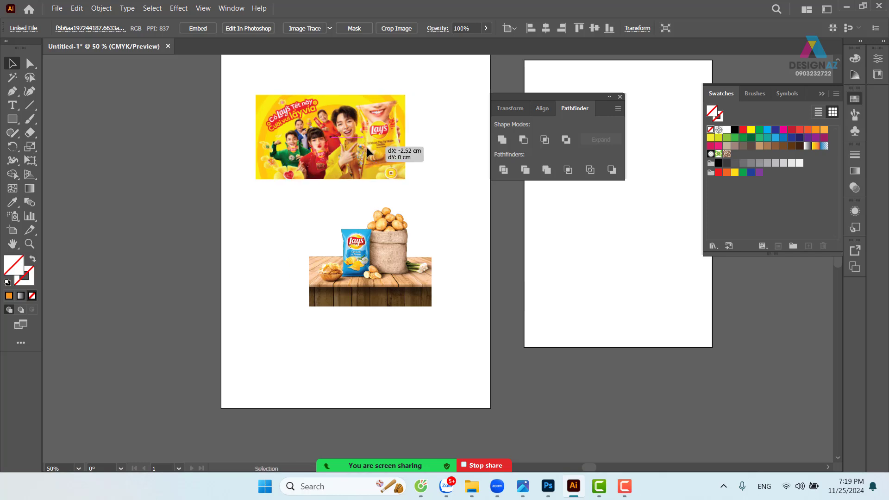
Delete the original Lay's banner and place the linked PSD cutout f5b6aa197244187.6633a45ccecf0 above the potato table image
key(Delete)
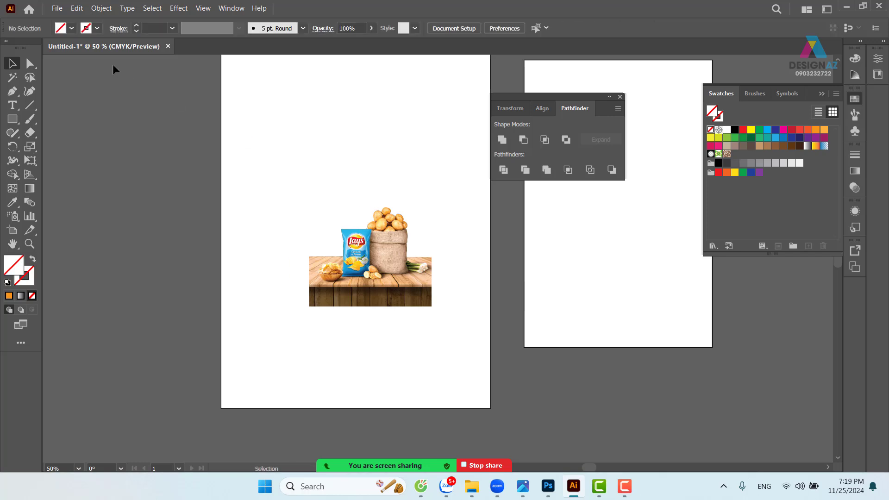
click(57, 8)
click(116, 210)
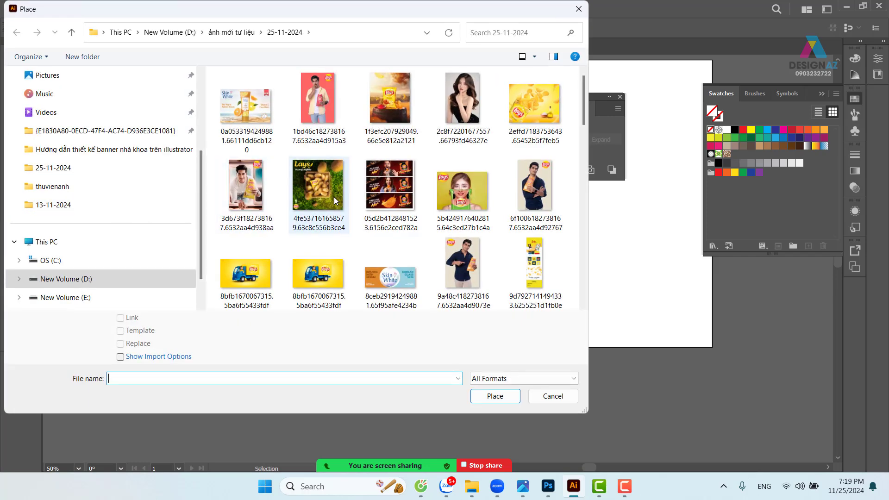
scroll(334, 200, down, 10)
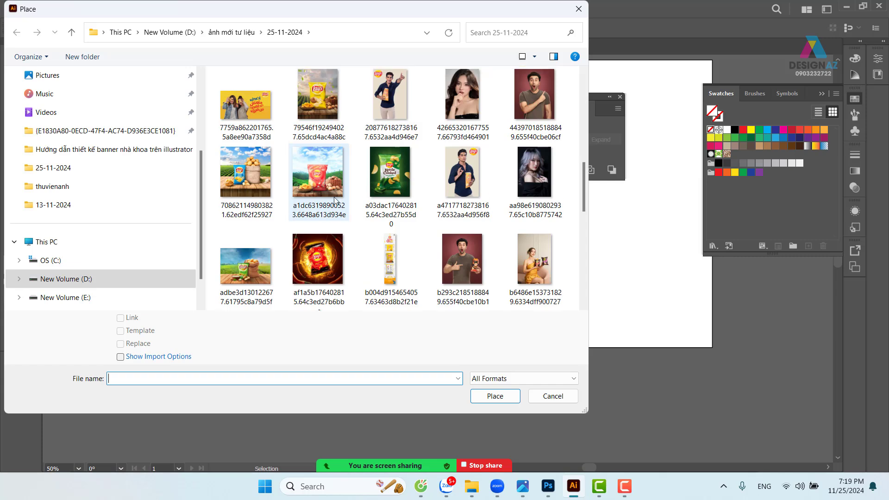
scroll(334, 200, down, 10)
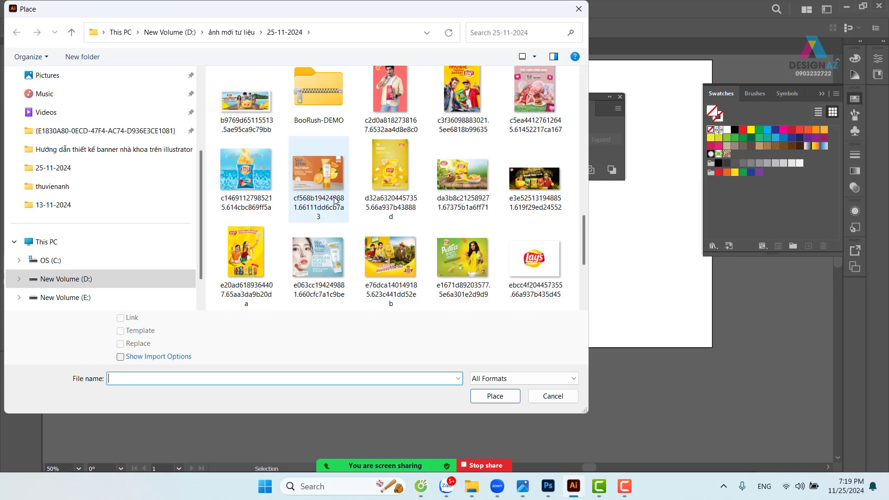
scroll(334, 200, down, 2)
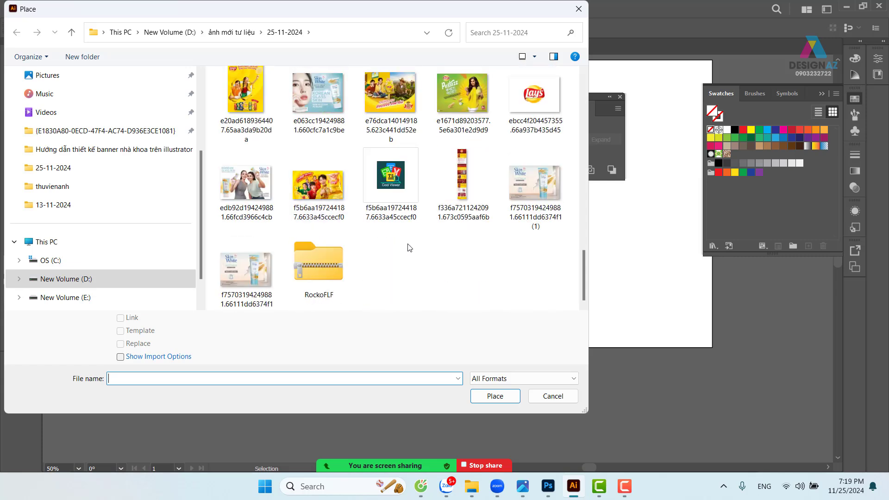
click(402, 213)
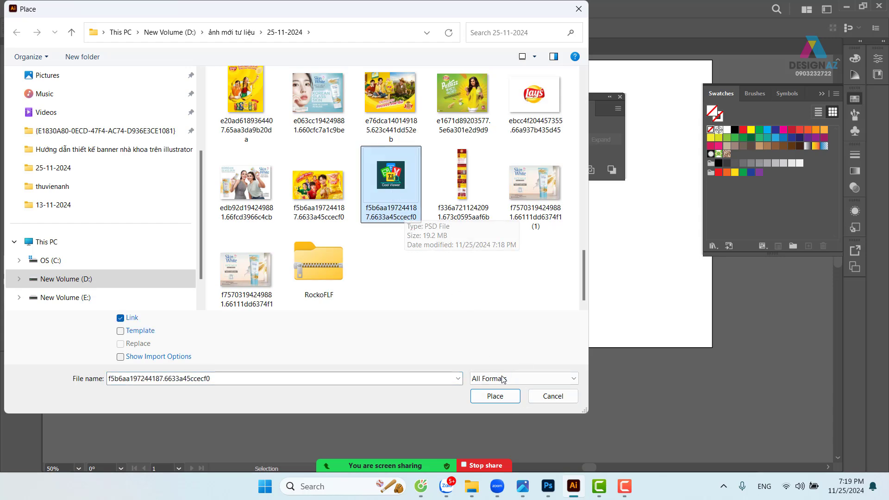
click(495, 395)
drag(290, 91, 452, 225)
drag(370, 171, 378, 170)
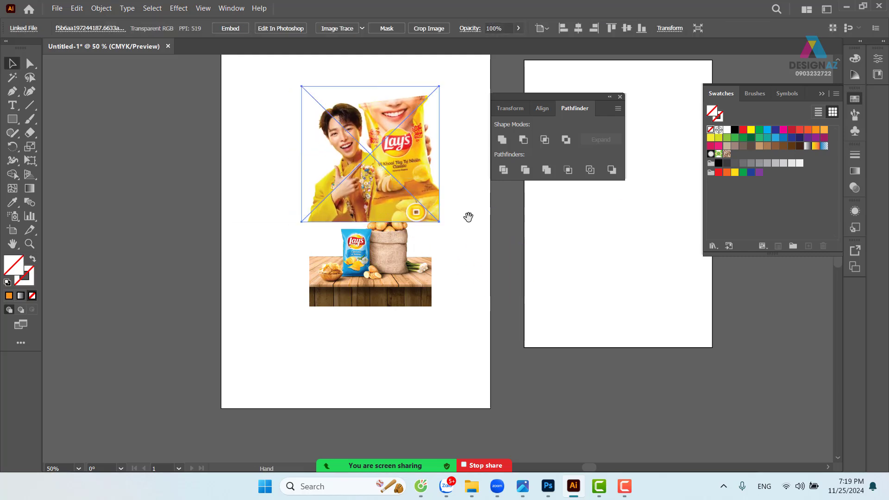
Move the man cutout onto the smaller white rectangle and scale it up to the rectangle's full width
drag(468, 214, 248, 244)
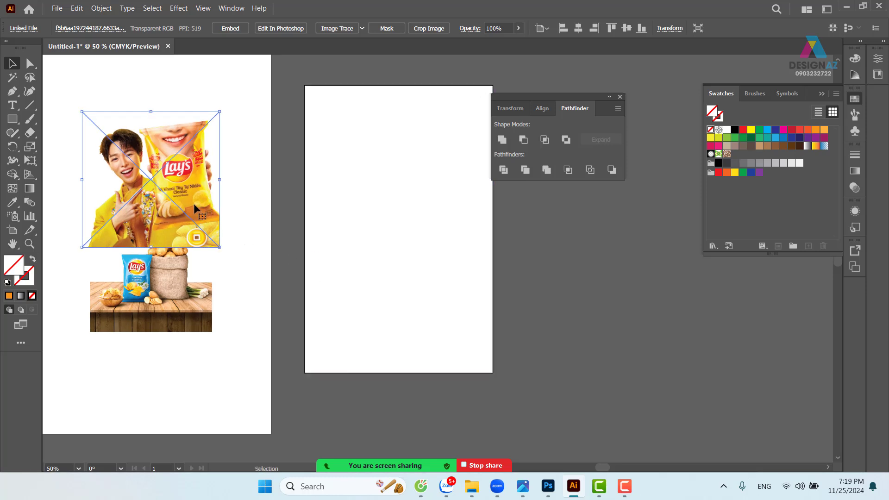
drag(195, 206, 475, 224)
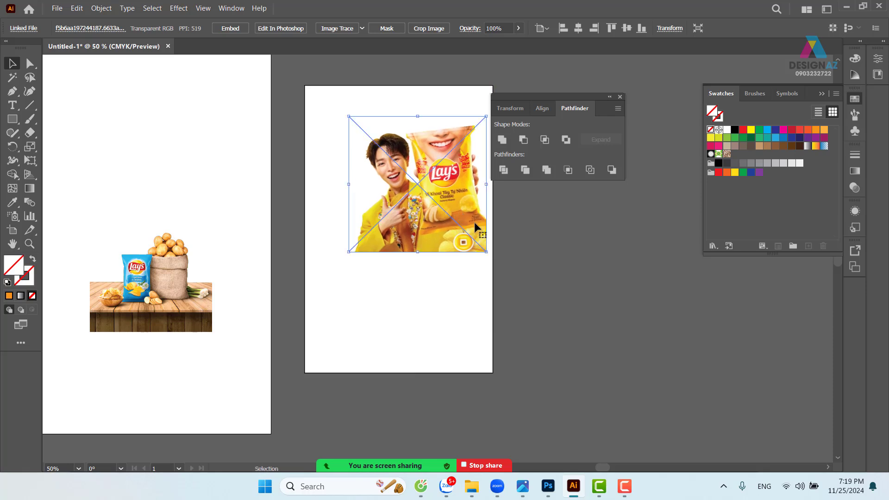
scroll(477, 227, right, 2)
drag(579, 101, 631, 92)
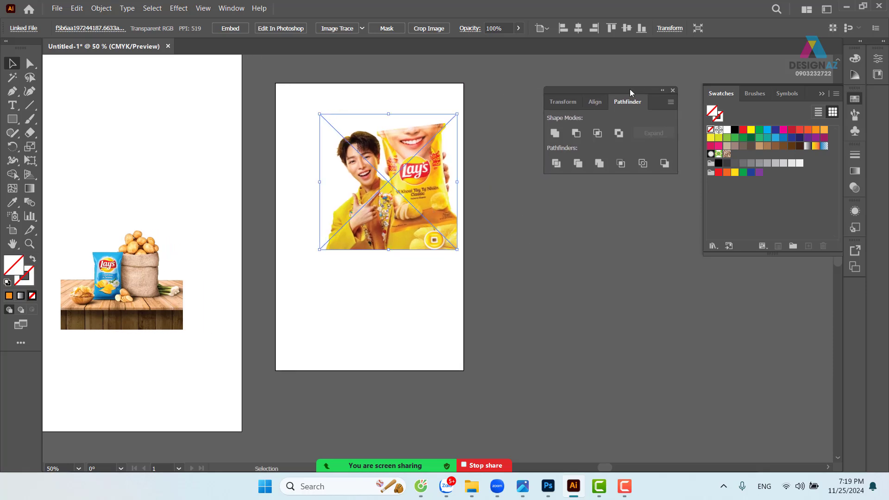
click(546, 213)
drag(416, 214, 421, 214)
drag(327, 250, 275, 300)
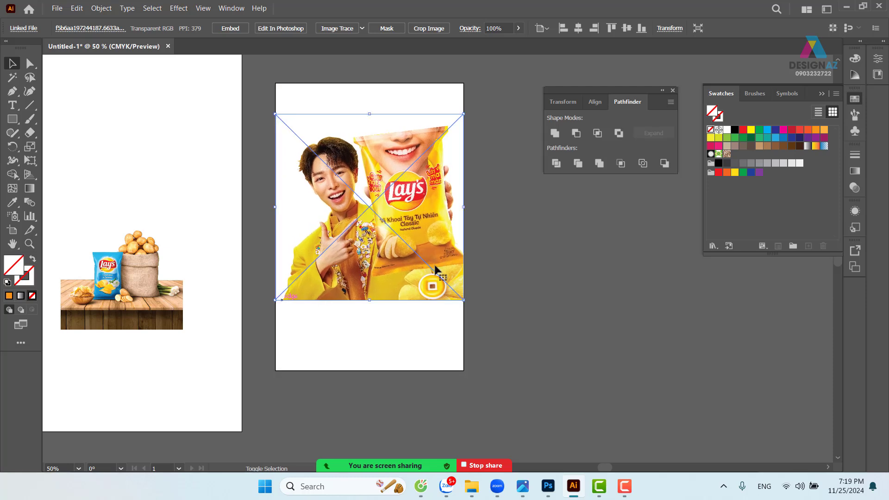
drag(425, 234, 428, 227)
click(607, 248)
Move the clipped potato table image onto the lower part of the smaller rectangle and enlarge it to about 15.47 cm wide
drag(142, 299, 346, 324)
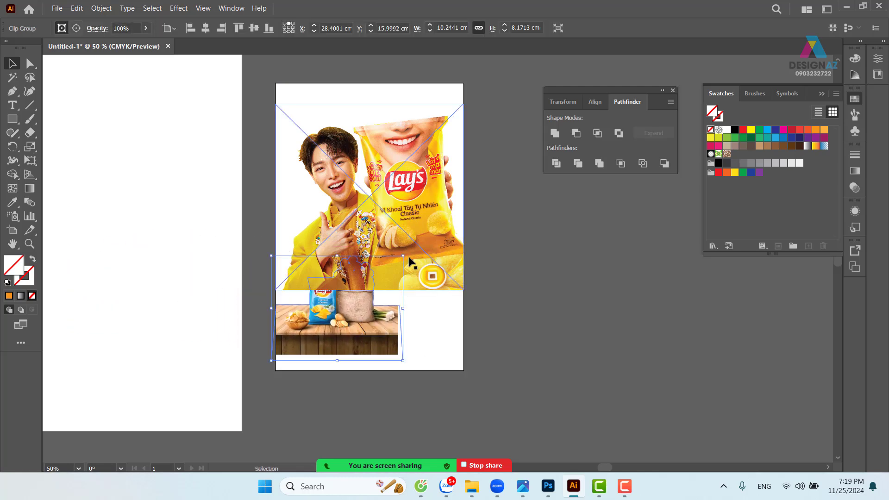
drag(404, 256, 471, 169)
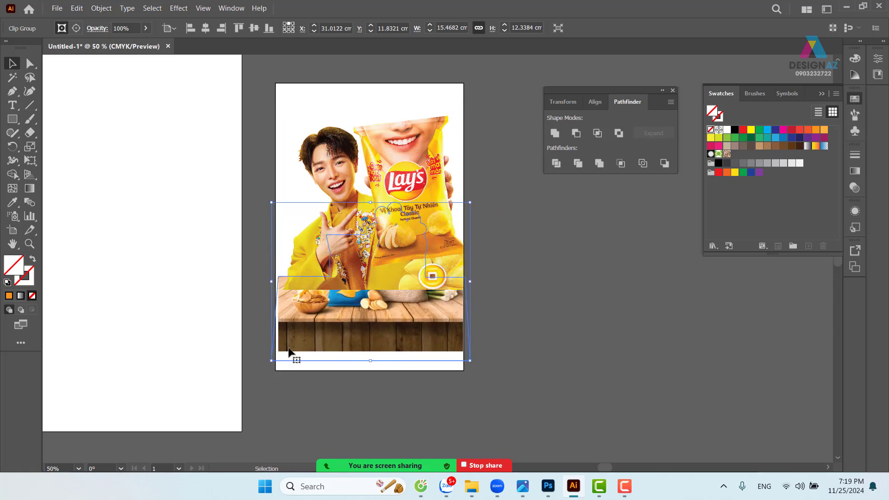
drag(271, 360, 328, 138)
Enlarge the table image to about 15.78 cm wide so it spans the rectangle, and arrange it in front of the man
key(ctrl+equal)
key(ctrl+equal)
key(ctrl+equal)
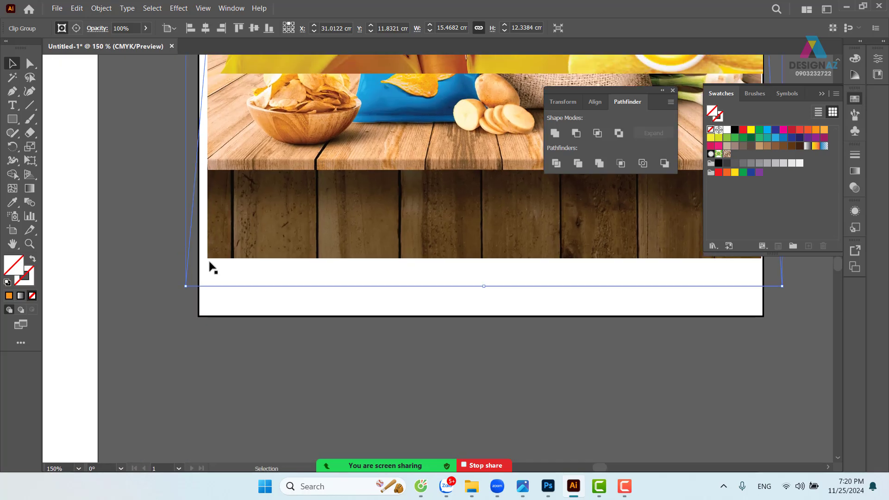
drag(185, 287, 177, 293)
scroll(324, 282, up, 3)
scroll(323, 282, right, 10)
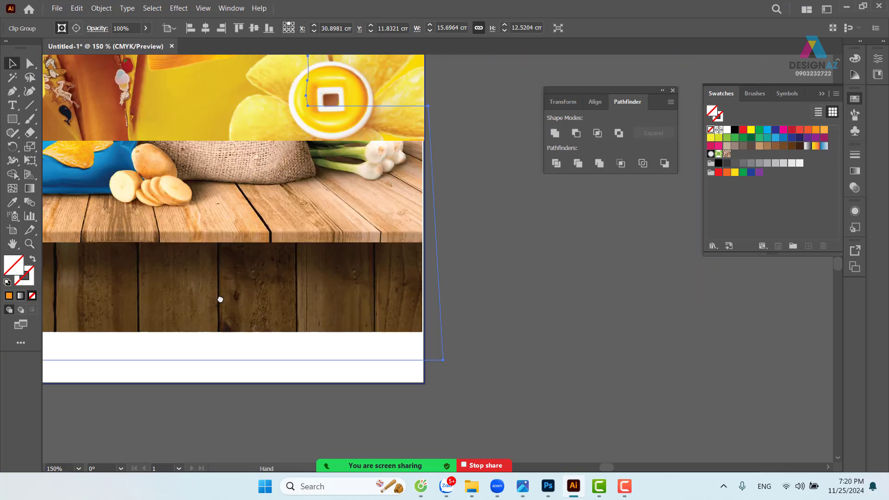
drag(442, 359, 446, 363)
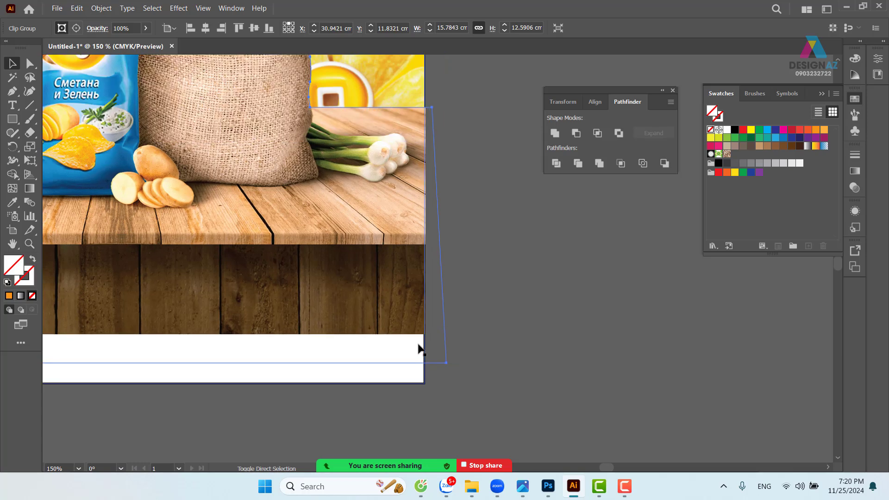
key(ctrl+minus)
key(ctrl+minus)
key(ctrl+minus)
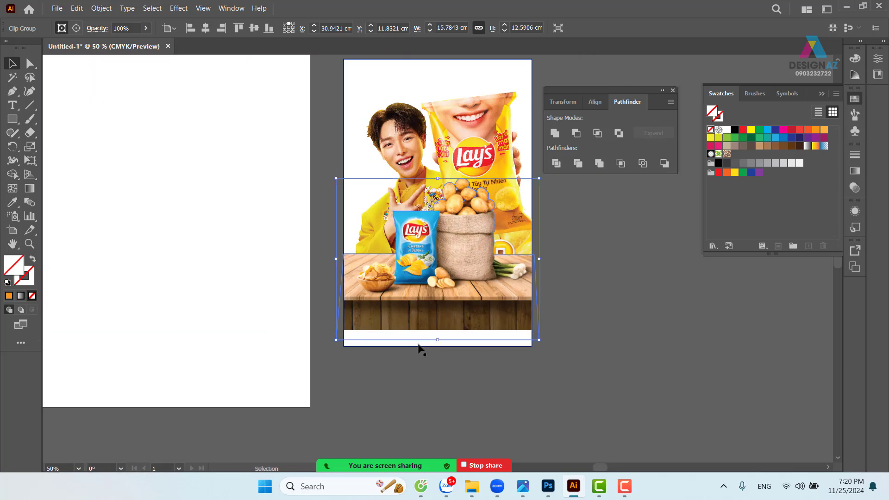
Move the table image down to the rectangle's bottom edge and shift the man cutout up above the table
drag(405, 338, 349, 321)
click(556, 314)
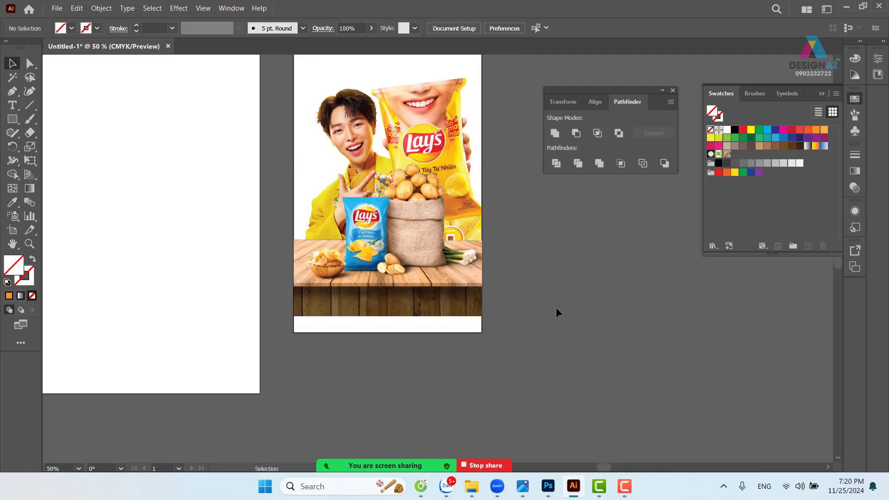
drag(423, 271, 423, 288)
click(539, 261)
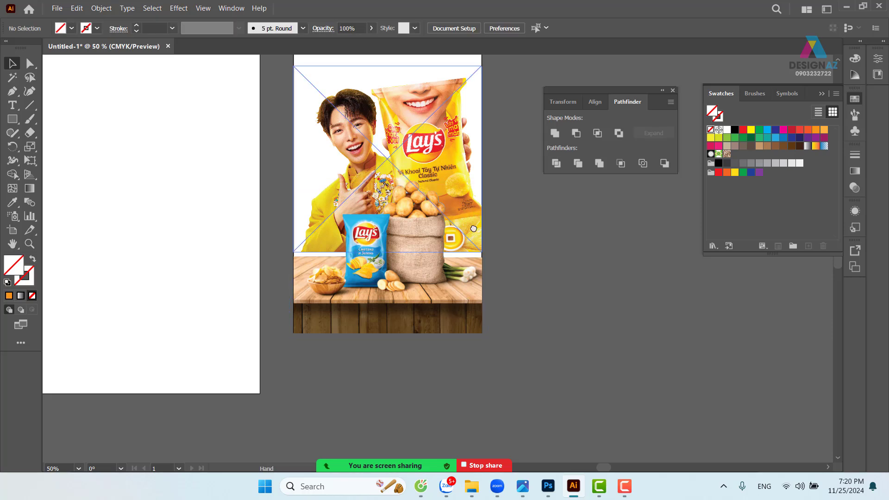
drag(489, 140, 482, 204)
click(428, 226)
drag(428, 227, 429, 182)
click(493, 188)
scroll(498, 236, right, 1)
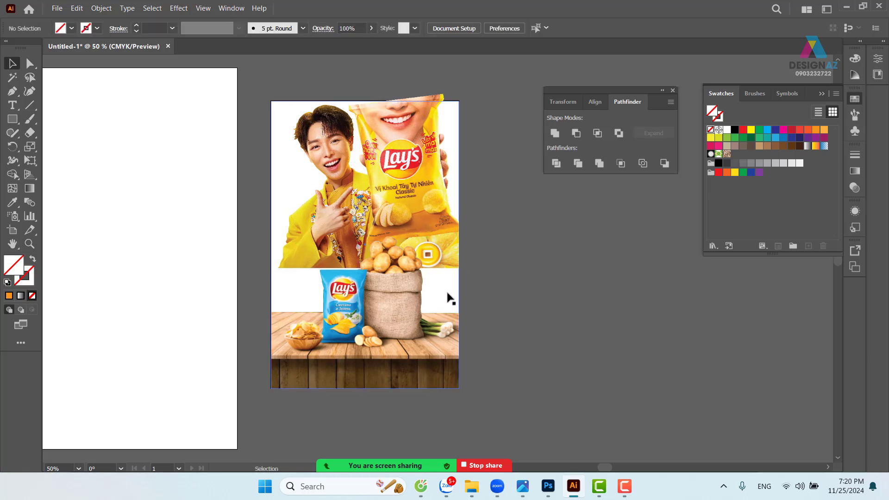
Stretch the white background rectangle upward so its top edge lies well above the man's head and the chip bag
click(450, 298)
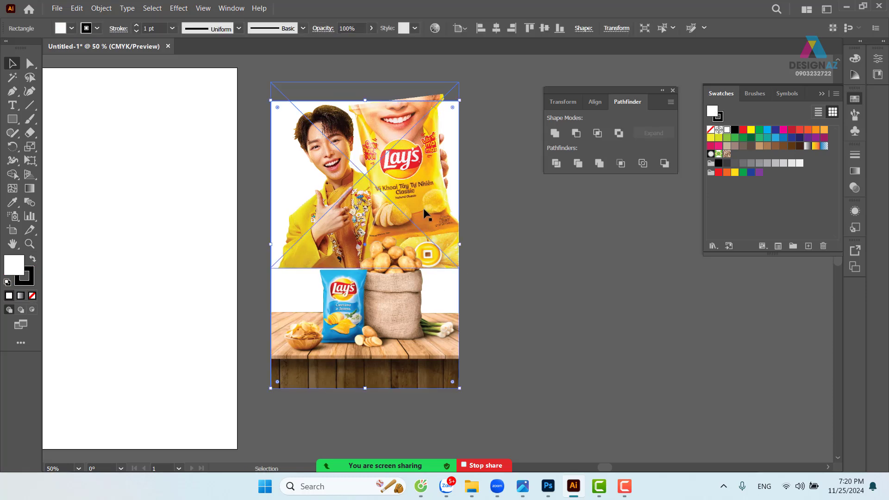
click(287, 147)
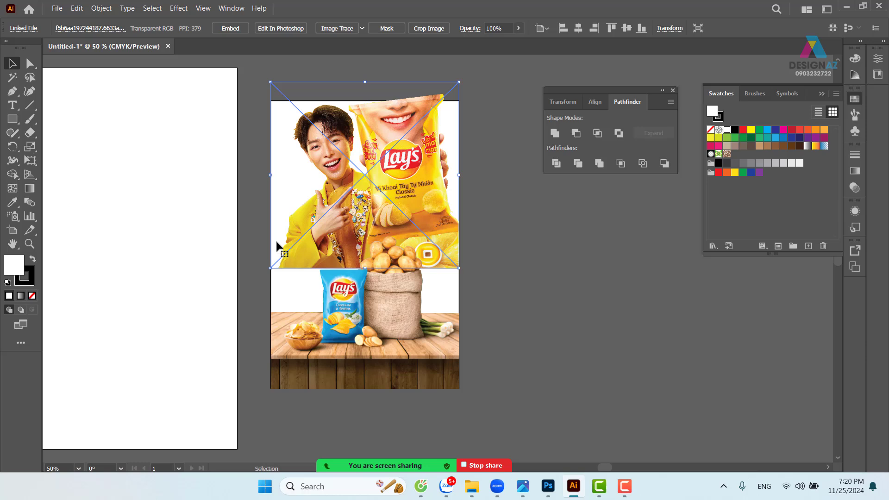
click(283, 288)
scroll(383, 99, up, 3)
scroll(383, 99, right, 2)
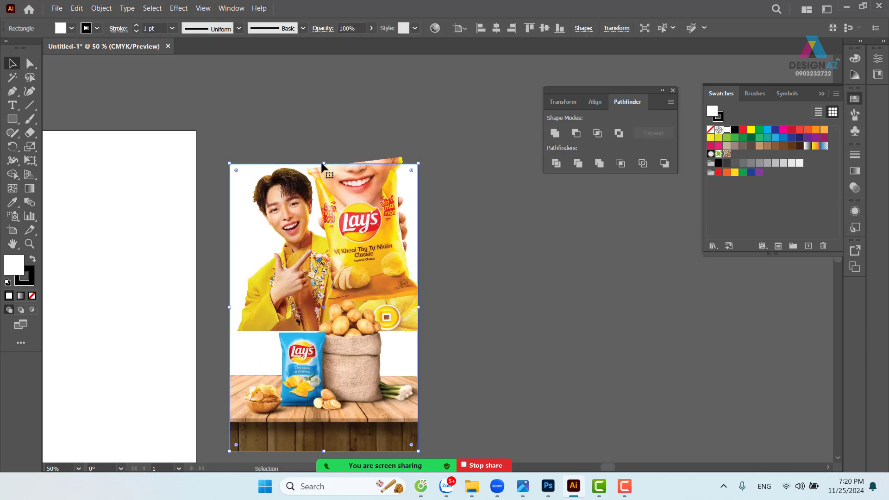
drag(324, 164, 323, 80)
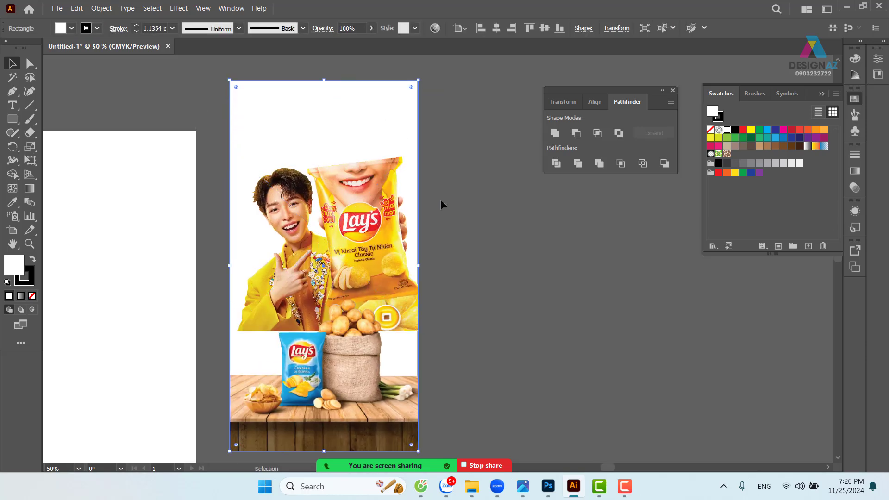
click(443, 205)
Move the man cutout slightly up and lower the background rectangle's top edge to leave less space above him
mouse_move(432, 300)
mouse_down()
mouse_move(434, 245)
mouse_move(430, 285)
mouse_up()
drag(369, 250, 365, 233)
click(338, 93)
drag(321, 66, 322, 84)
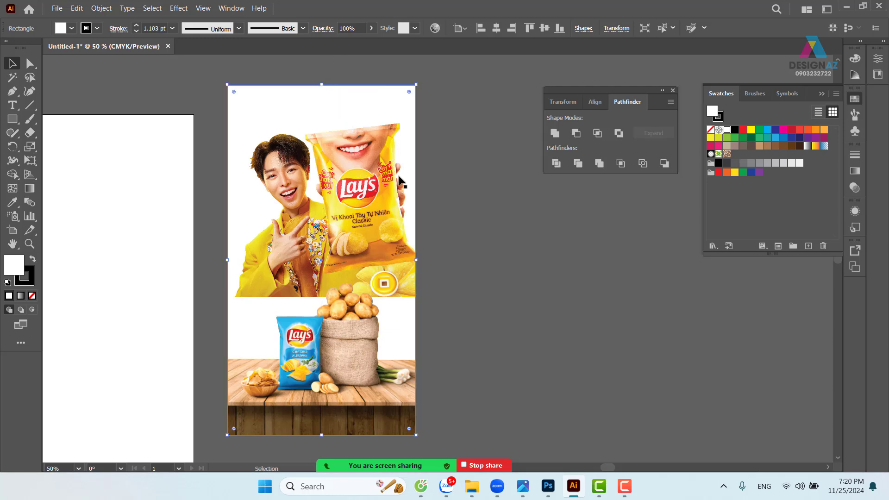
scroll(457, 218, down, 1)
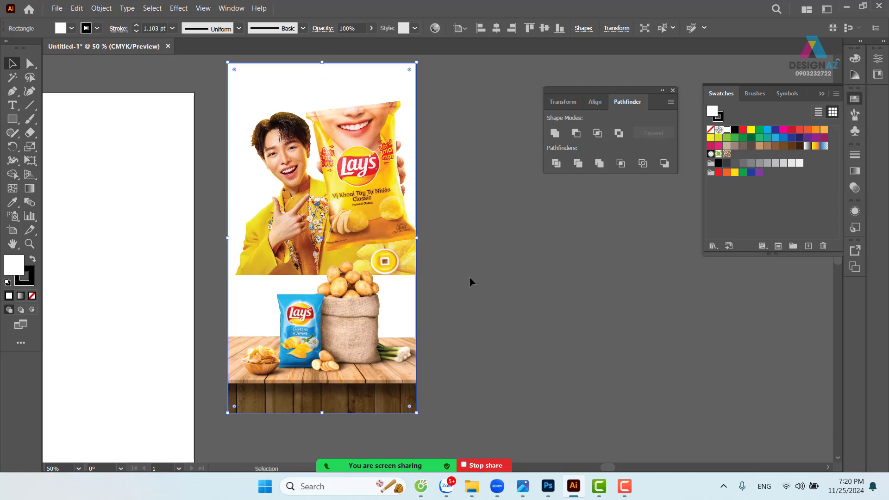
Fill the background rectangle with a pale yellow sampled with the Eyedropper from the chips at the cutout's lower right edge
click(417, 89)
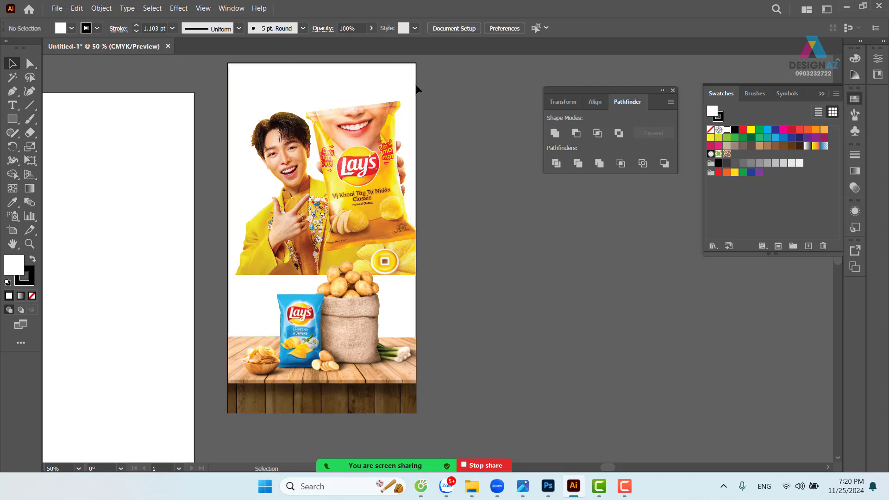
right_click(409, 84)
key(Escape)
click(393, 90)
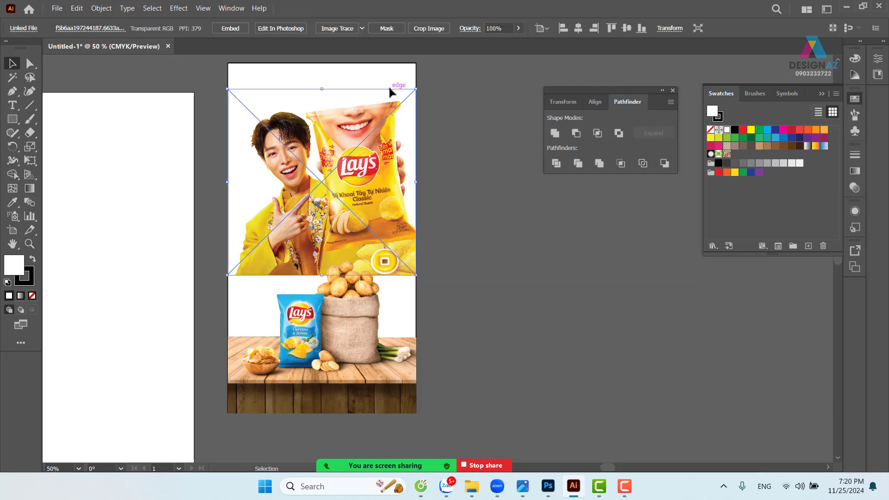
click(405, 79)
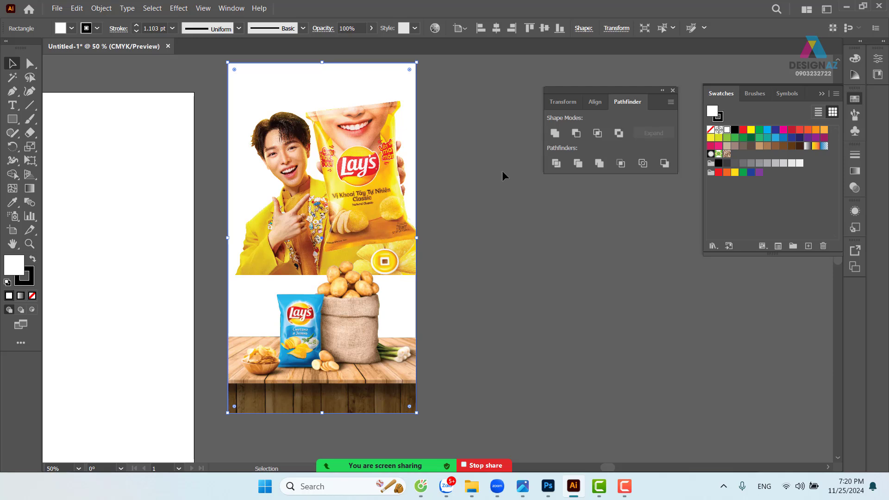
key(i)
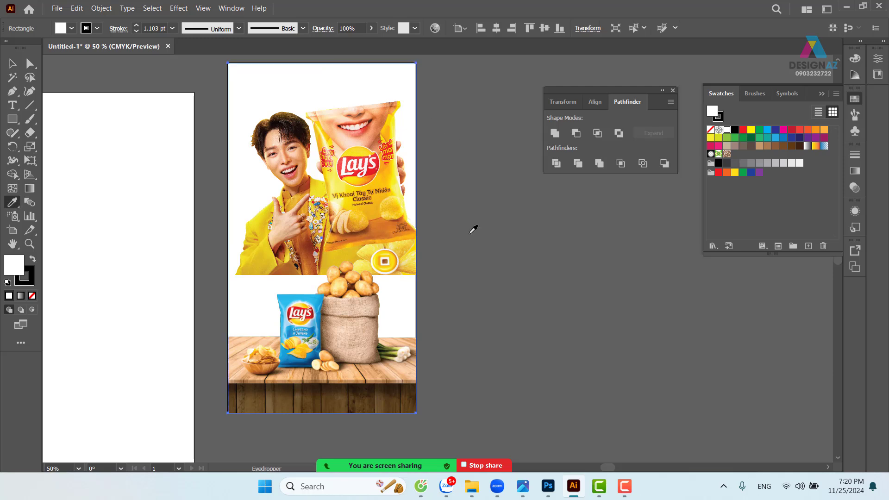
click(424, 260)
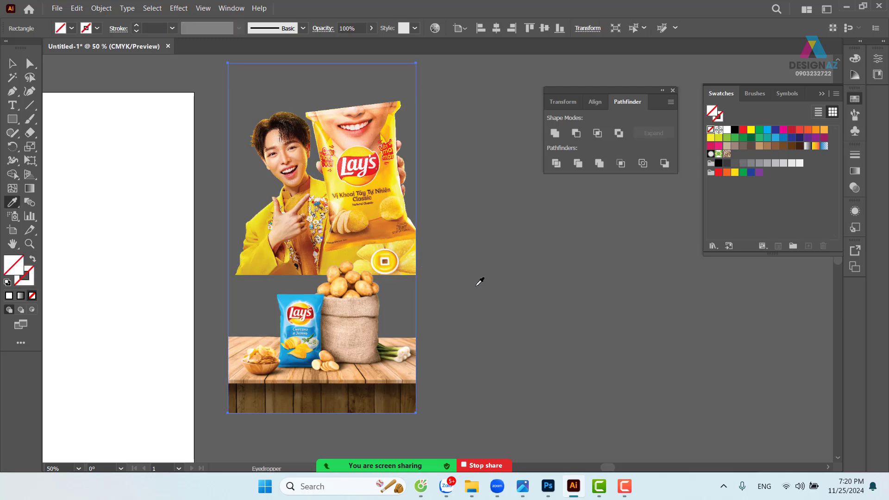
click(414, 254)
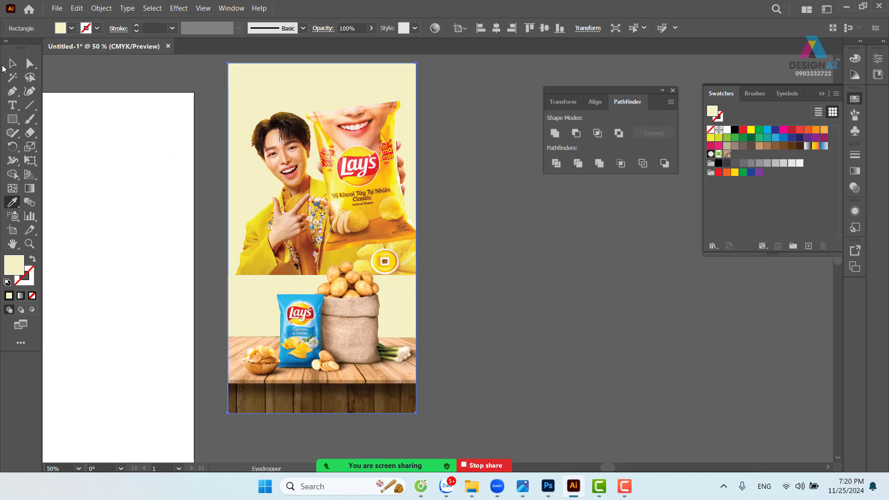
key(v)
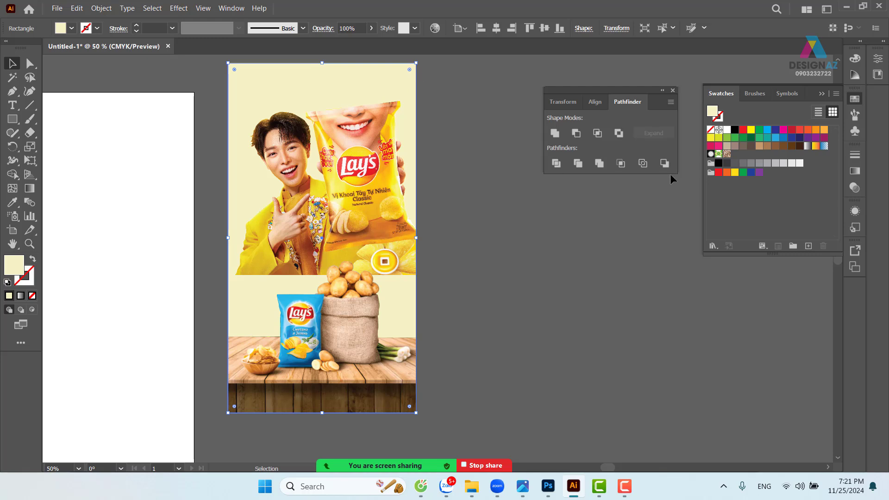
Try the yellow-to-red gradient swatch as the background rectangle's fill, and undo it
click(815, 146)
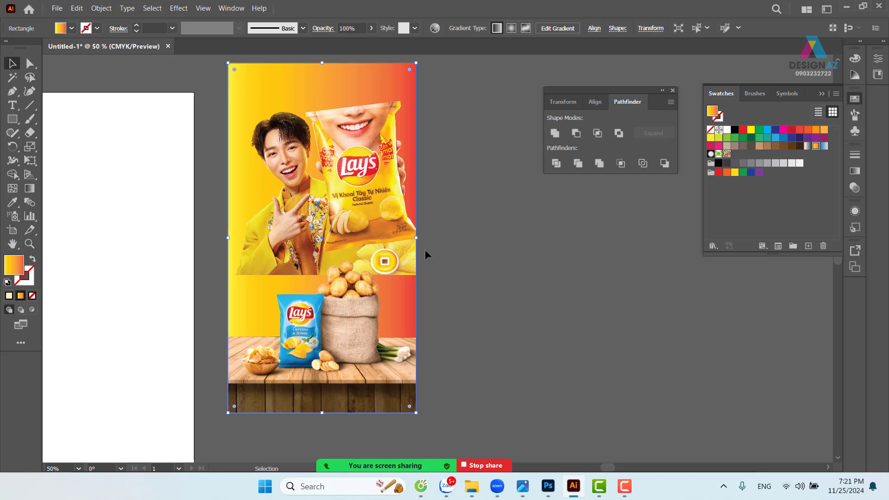
key(ctrl+z)
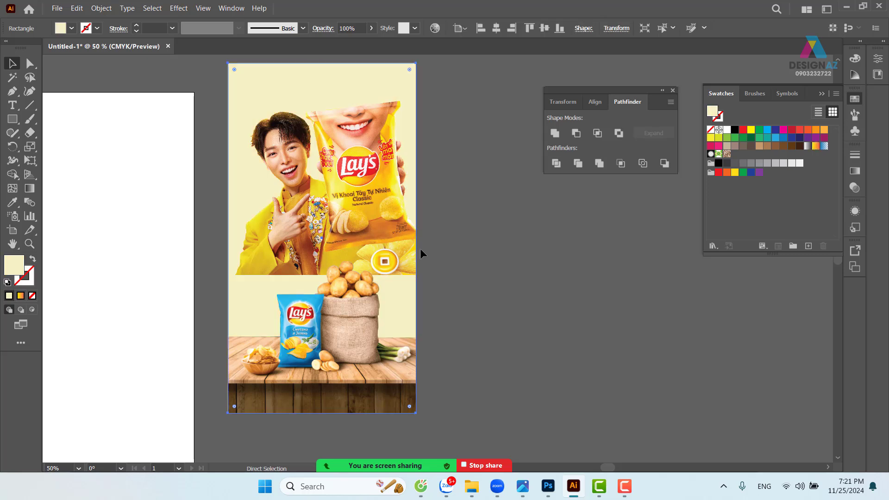
click(472, 263)
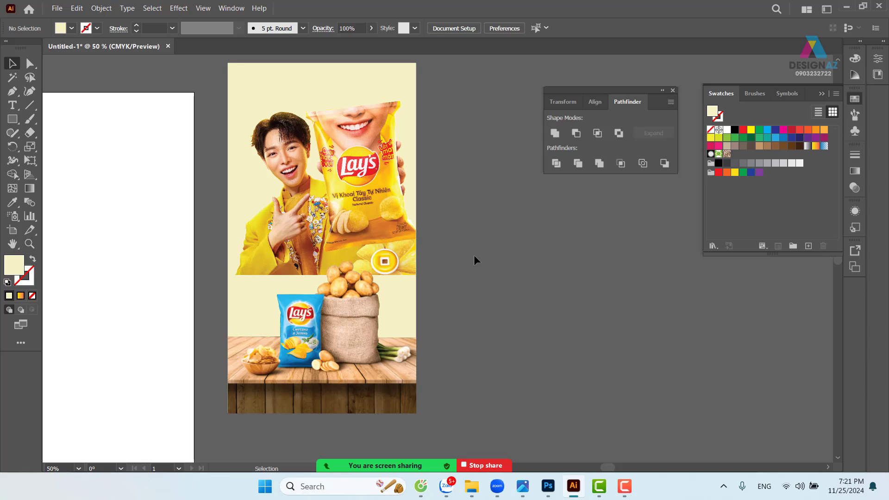
click(548, 486)
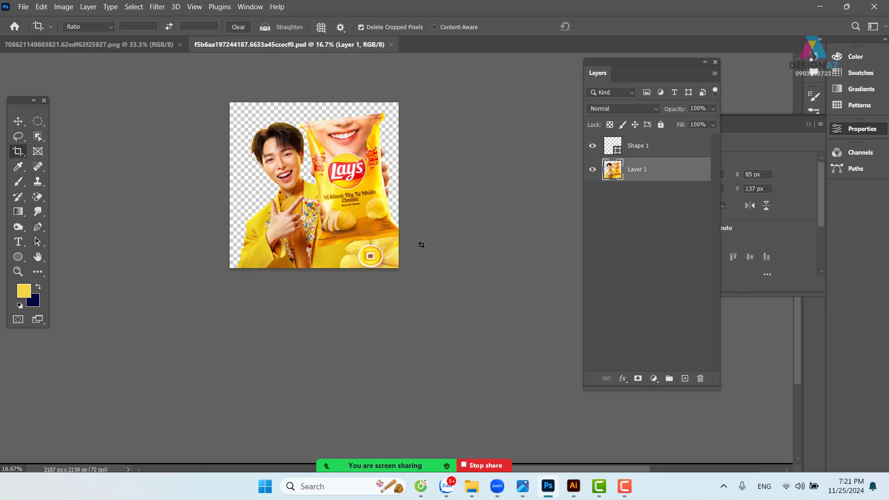
click(573, 486)
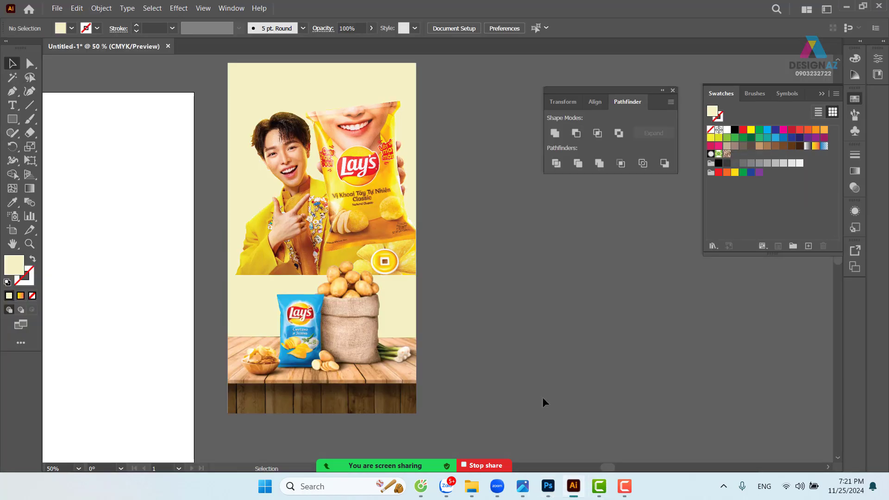
Fill the background rectangle with the white-to-black linear gradient swatch
right_click(397, 74)
click(369, 73)
click(379, 82)
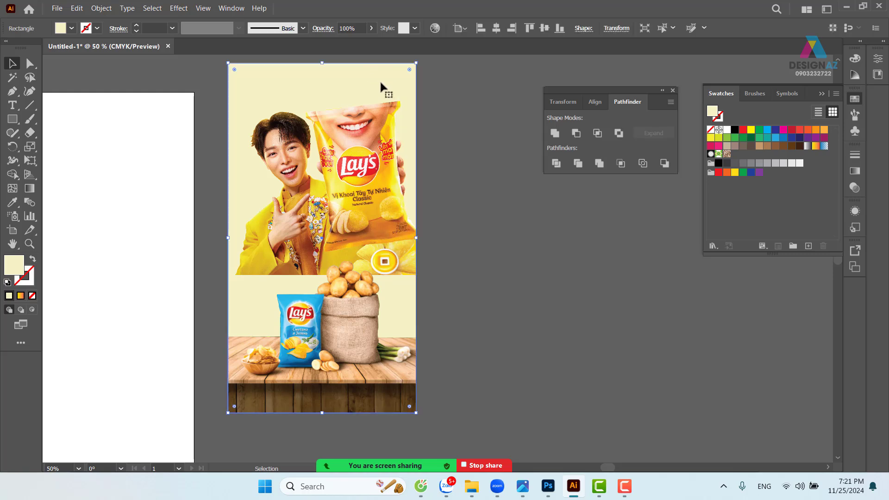
click(454, 77)
click(387, 78)
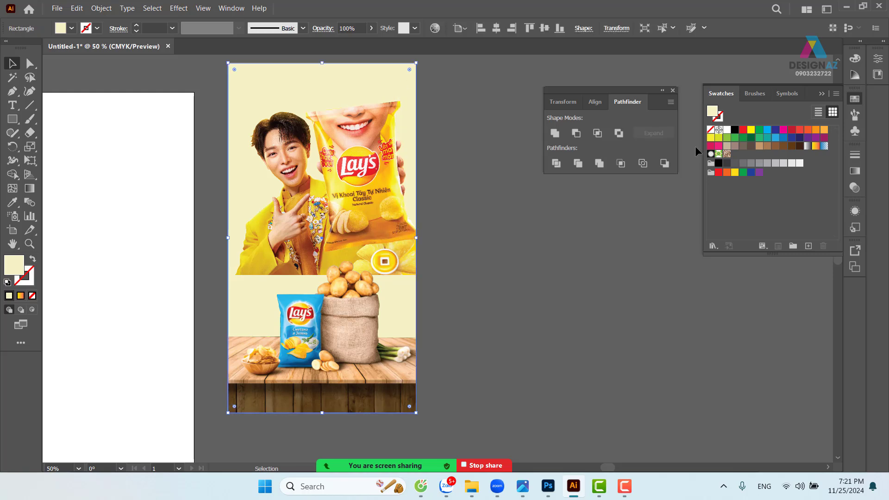
click(808, 147)
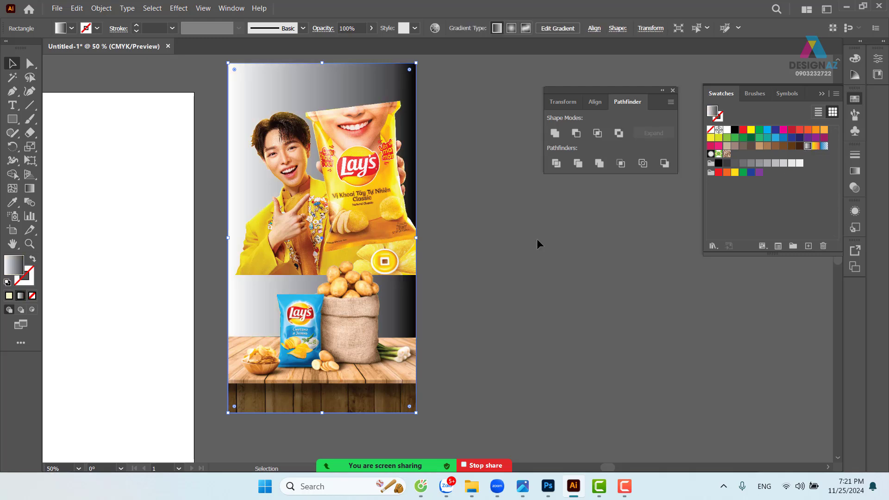
drag(367, 159, 346, 290)
Recolour the gradient's black end stop golden yellow from the cutout's gold coin and its white start stop light yellow from the chips
click(854, 171)
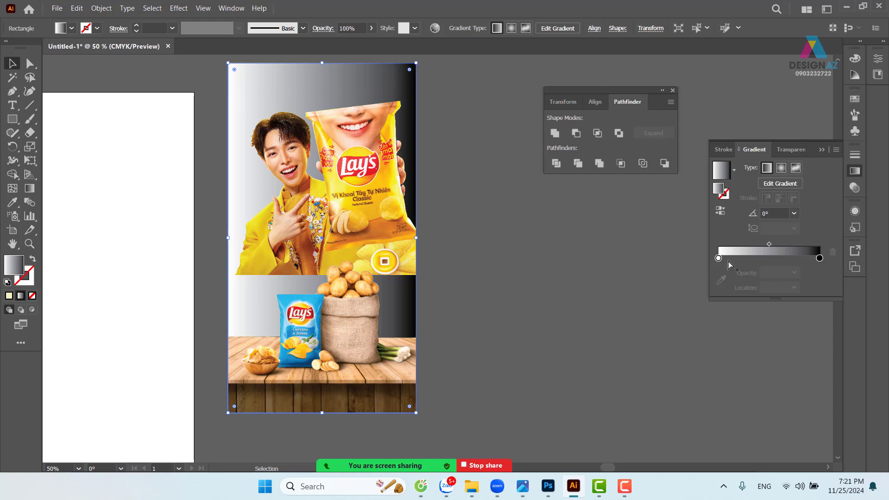
click(819, 258)
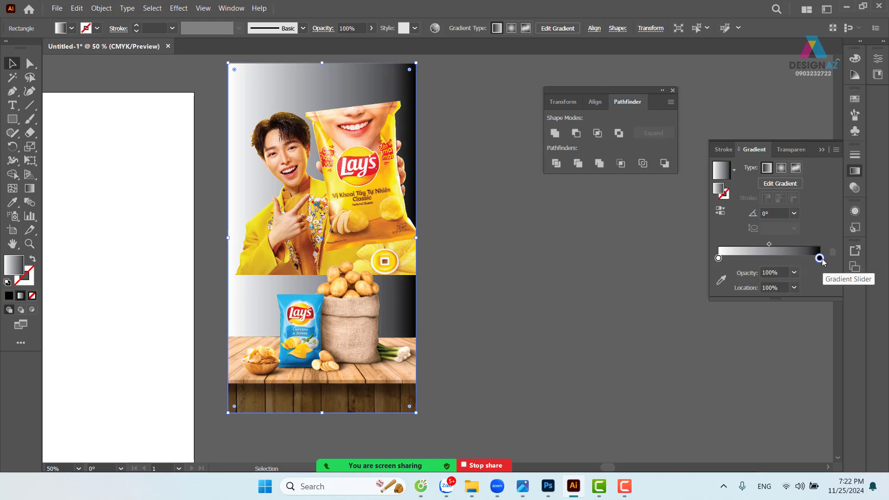
click(722, 280)
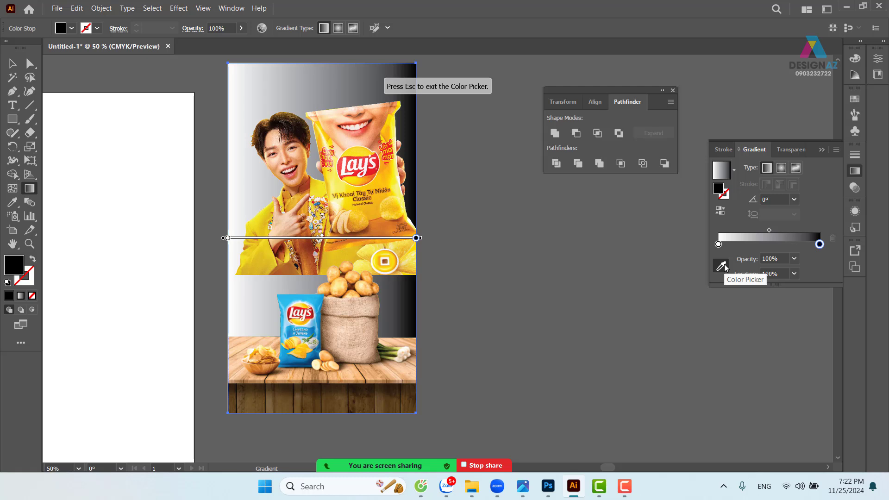
key(Escape)
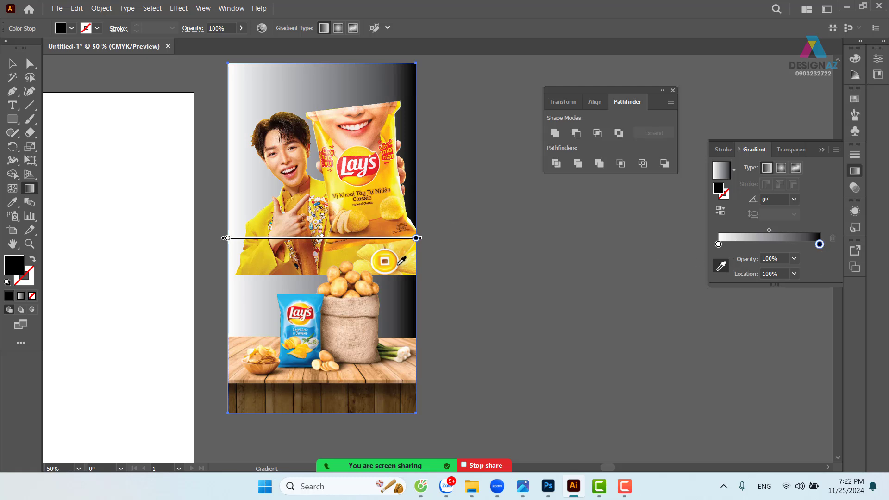
click(395, 263)
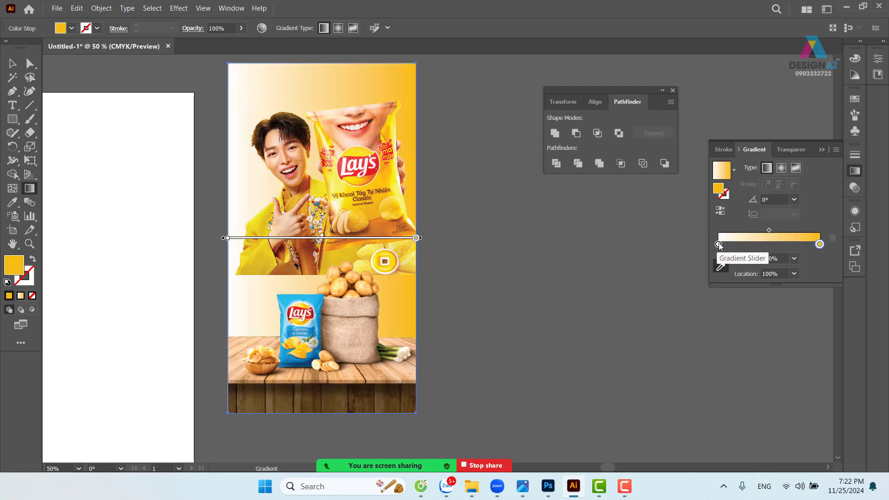
click(718, 244)
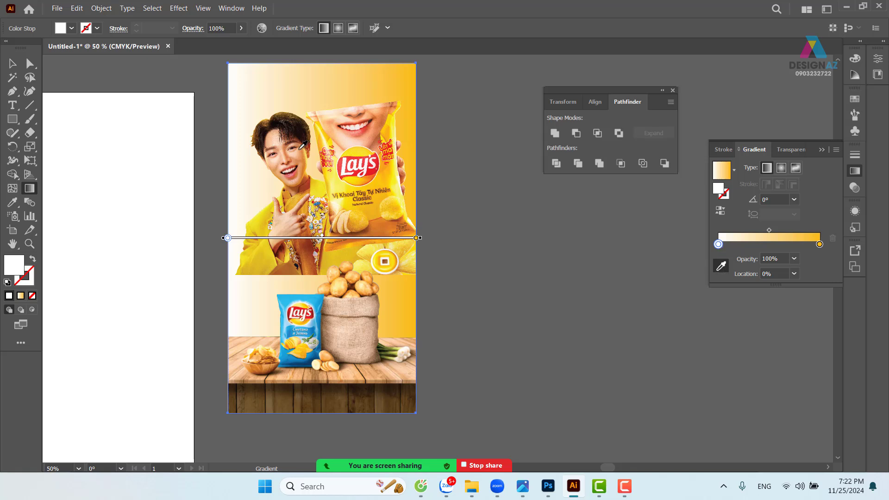
click(362, 259)
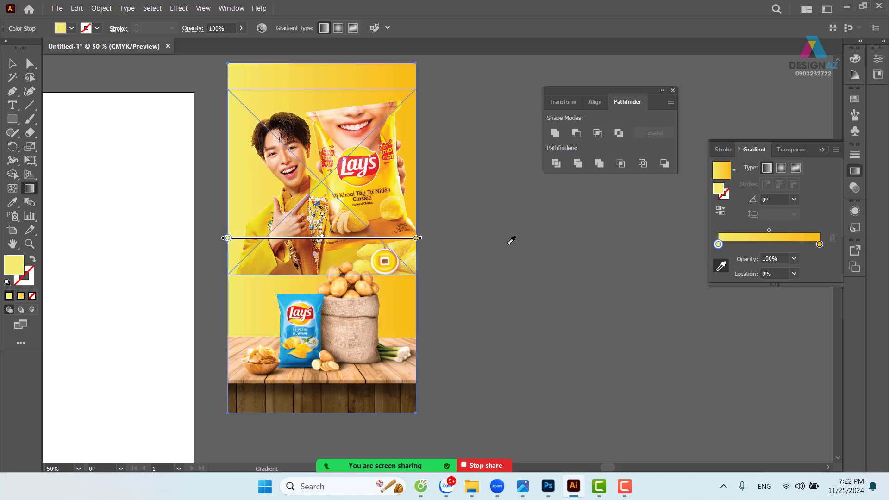
Change the gradient's end stop to a deeper orange sampled from the shaded part of the gold coin
key(v)
key(ctrl+1)
key(g)
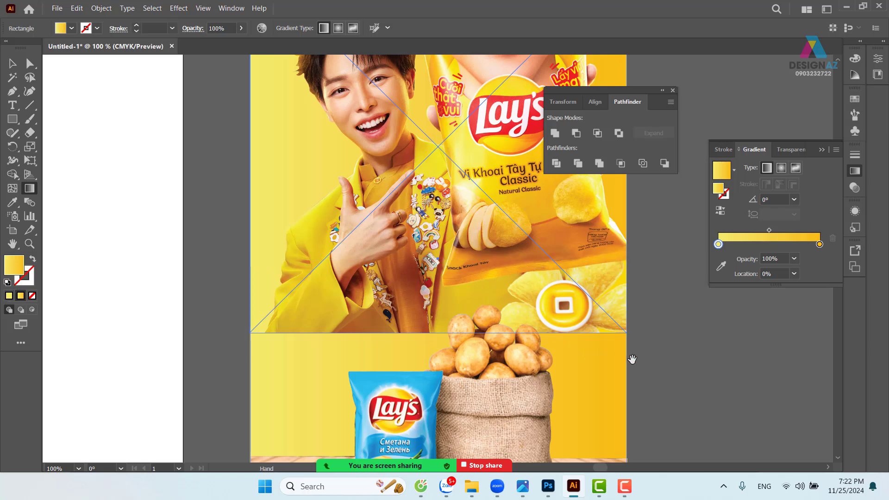
drag(631, 359, 443, 326)
click(820, 244)
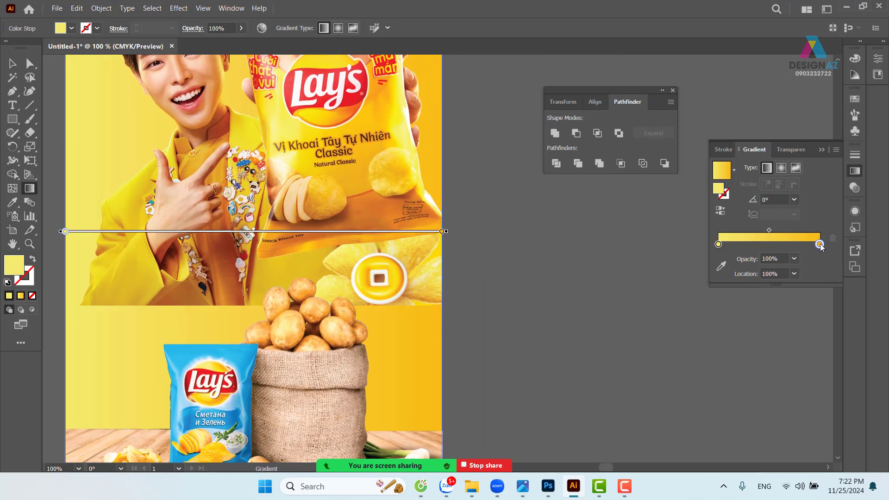
click(721, 265)
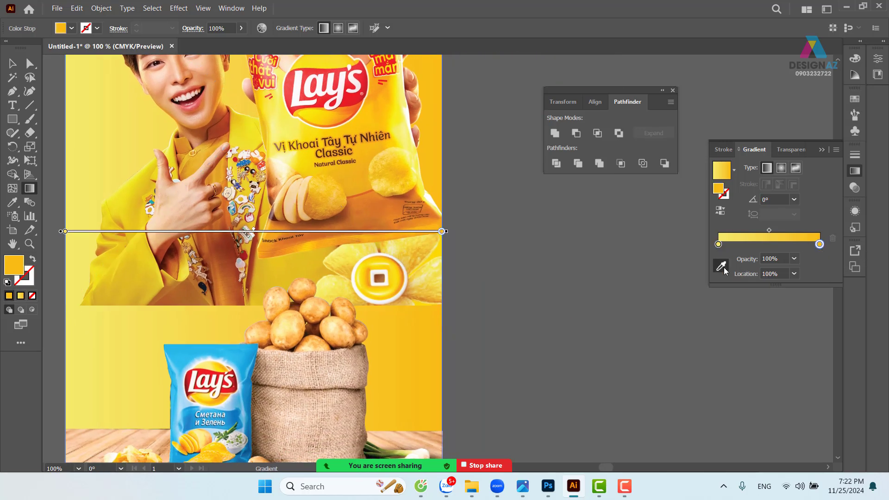
click(401, 287)
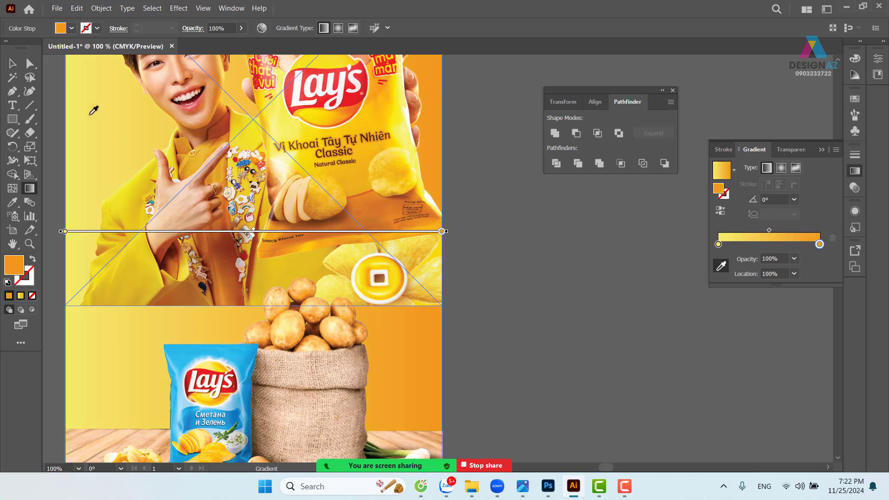
click(13, 64)
Make the background gradient radial, centred between the man's face and the yellow chip bag and extending past the lower right at about -50°
key(ctrl+minus)
key(ctrl+minus)
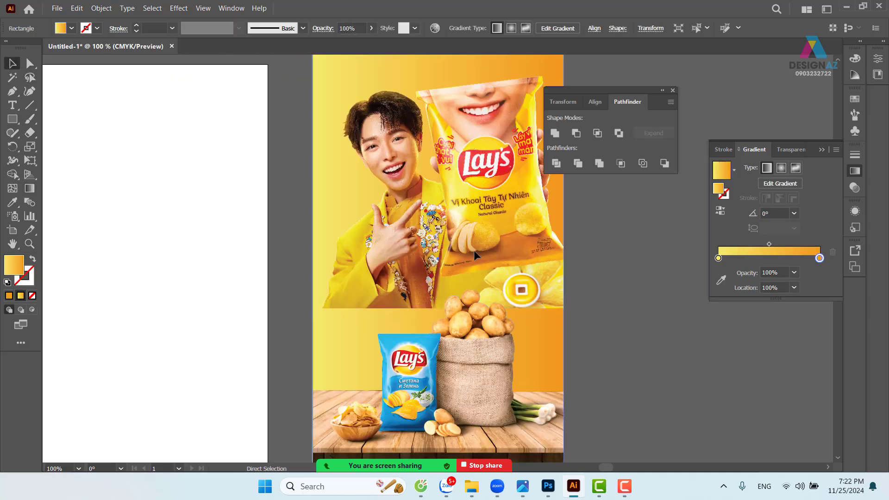
scroll(474, 250, right, 3)
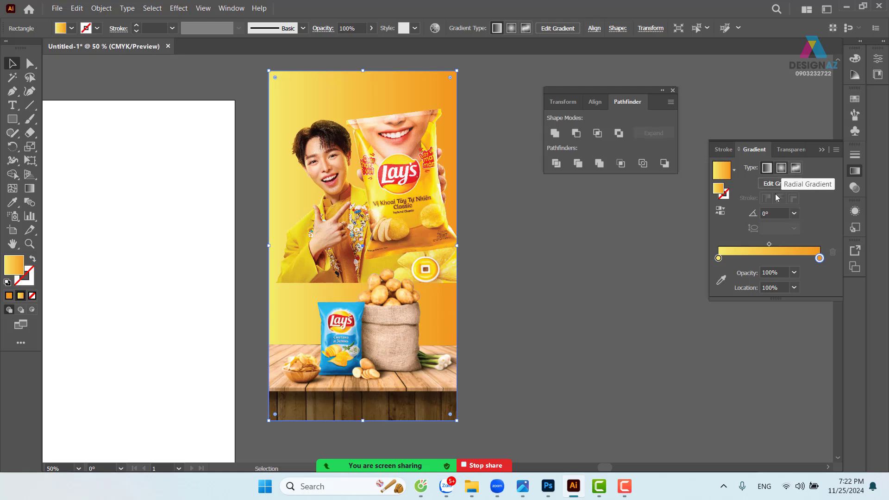
click(781, 167)
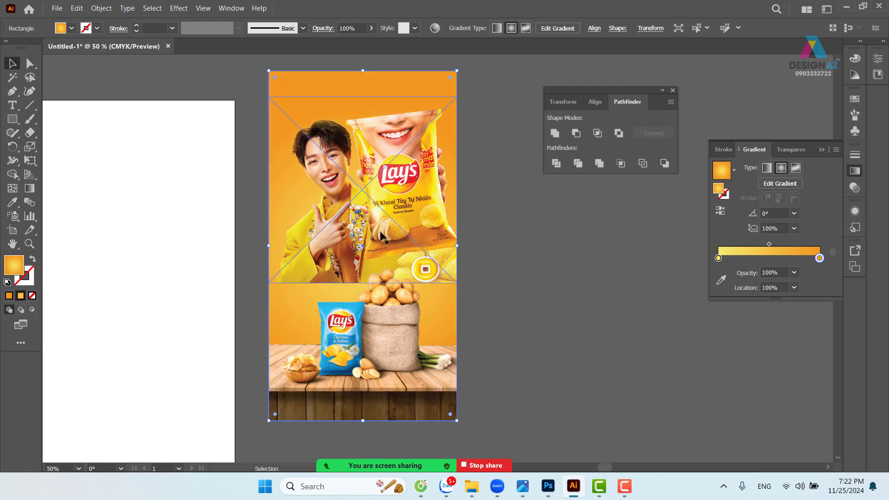
key(g)
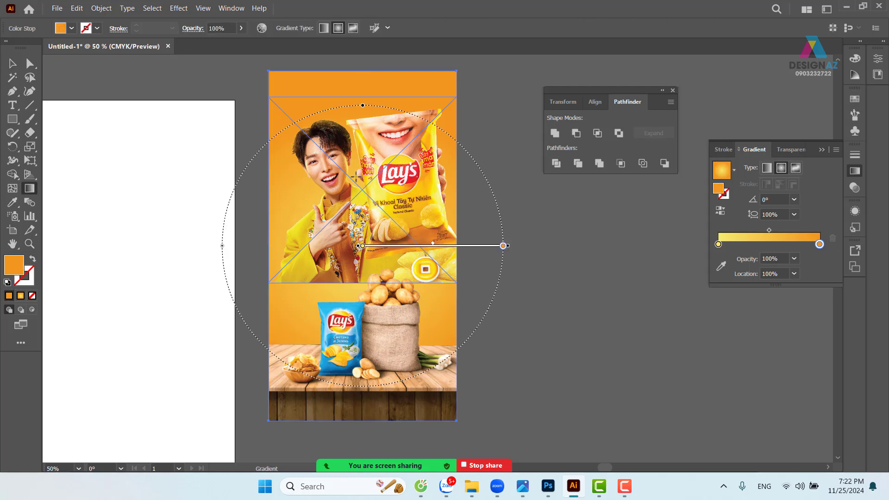
drag(355, 178, 484, 333)
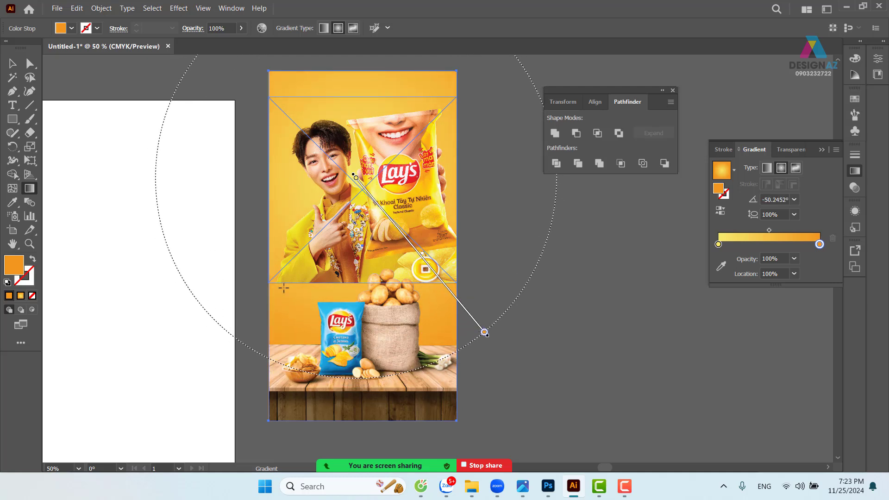
click(14, 67)
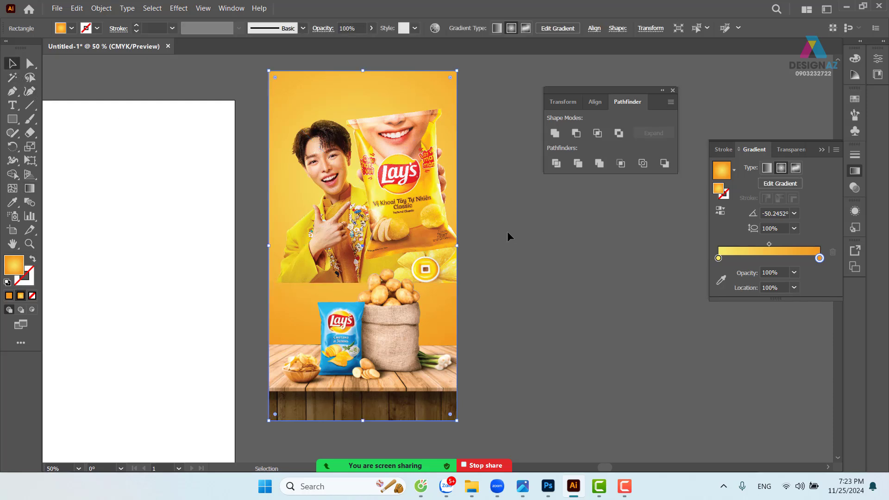
Move the man cutout down so its lower edge sits behind the potatoes, just above the top of the blue chip bag
click(528, 277)
drag(411, 206, 410, 229)
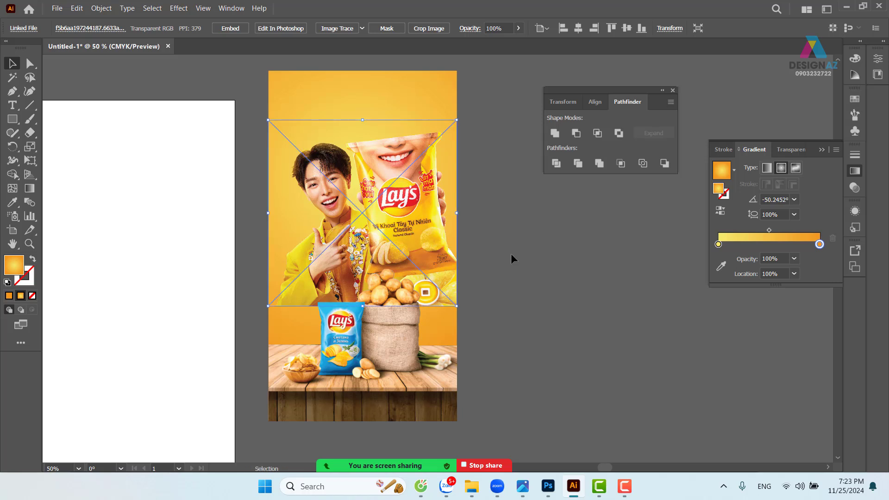
scroll(500, 252, down, 2)
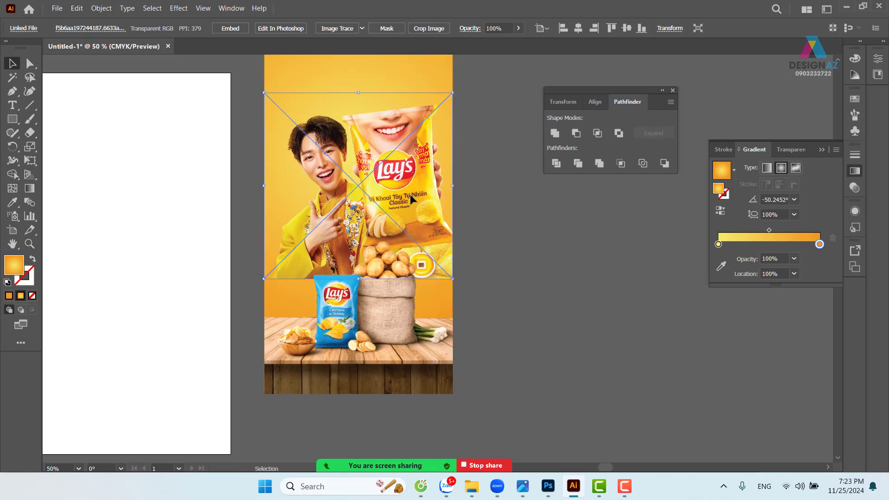
key(a)
drag(402, 199, 402, 189)
scroll(472, 227, right, 2)
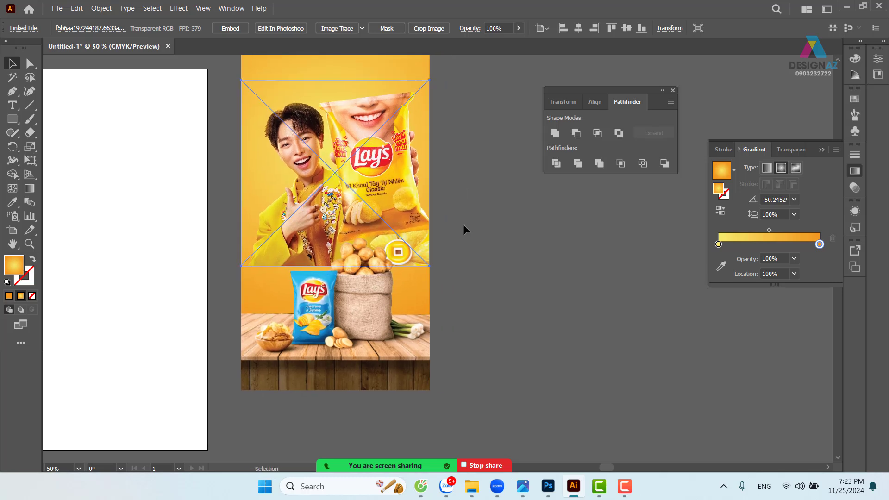
click(504, 254)
click(385, 203)
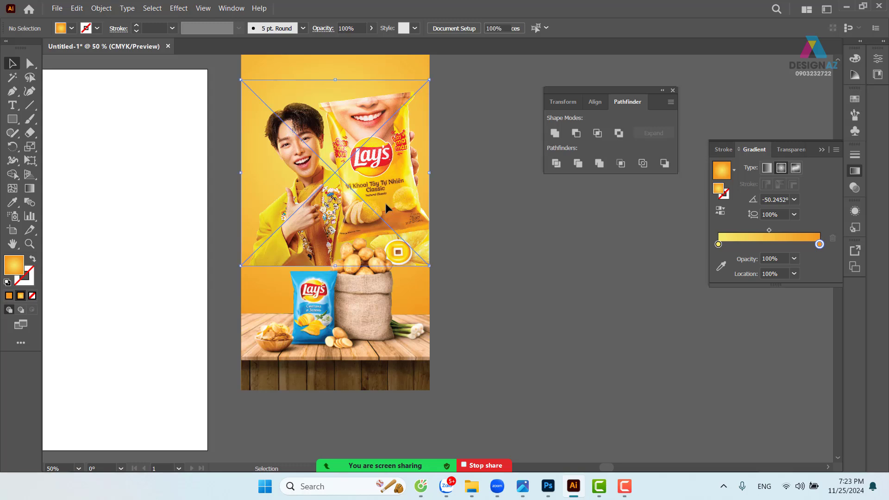
key(ctrl+equal)
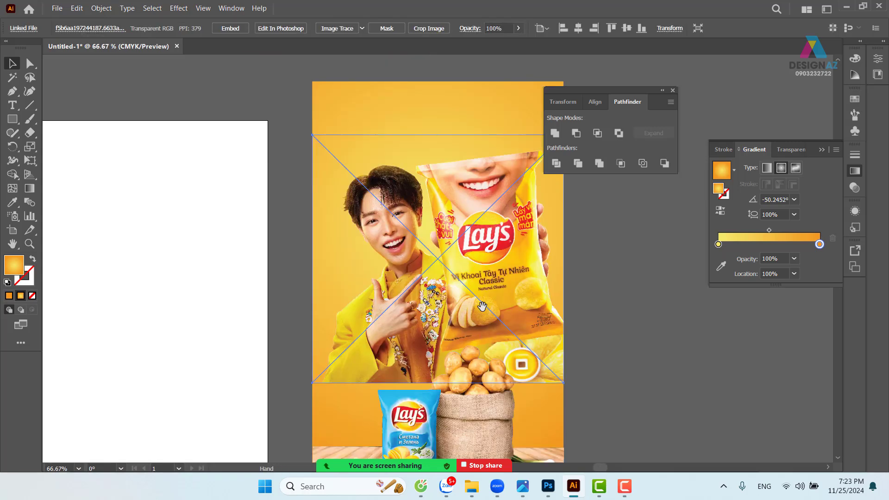
drag(481, 302, 409, 217)
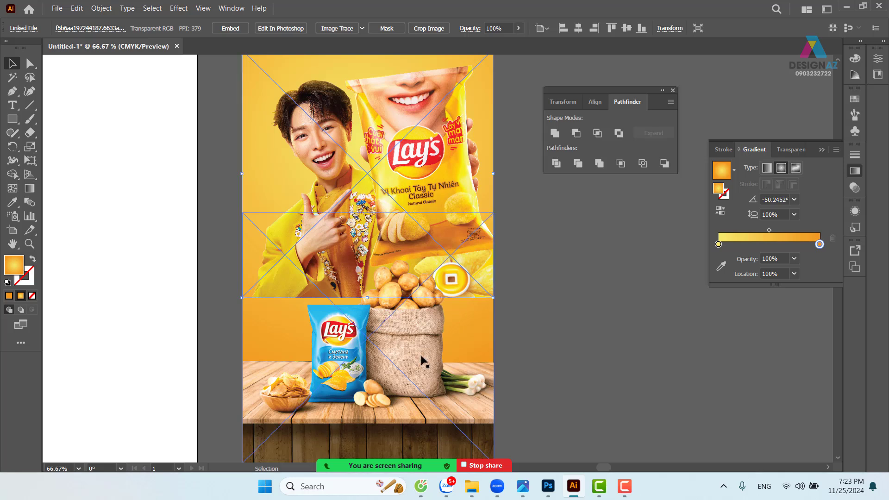
click(615, 334)
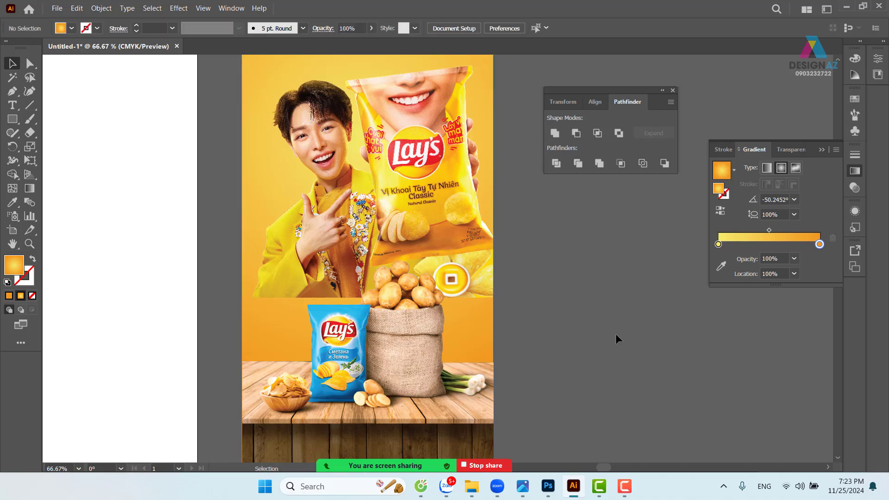
Lower the clipping mask anchor where the tabletop's back edge meets the left side of the blue Lay's bag
key(ctrl+equal)
key(ctrl+equal)
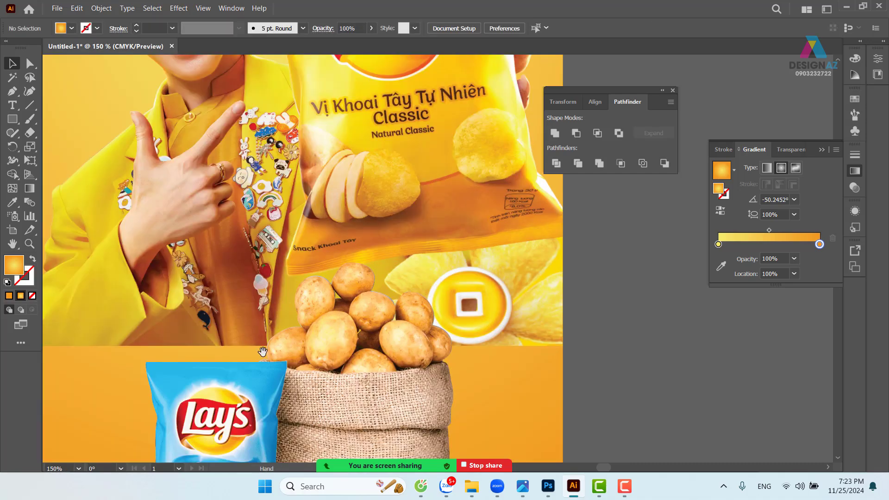
drag(257, 350, 410, 107)
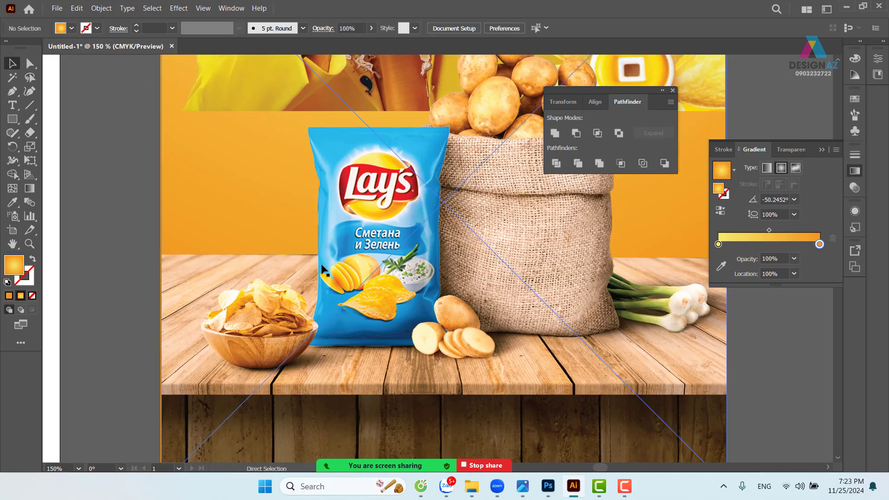
key(ctrl+equal)
key(ctrl+equal)
drag(211, 231, 343, 223)
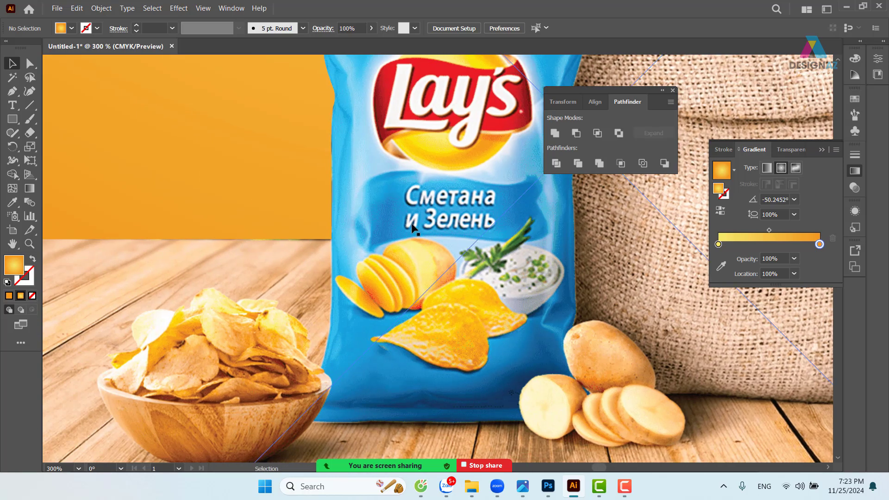
click(352, 237)
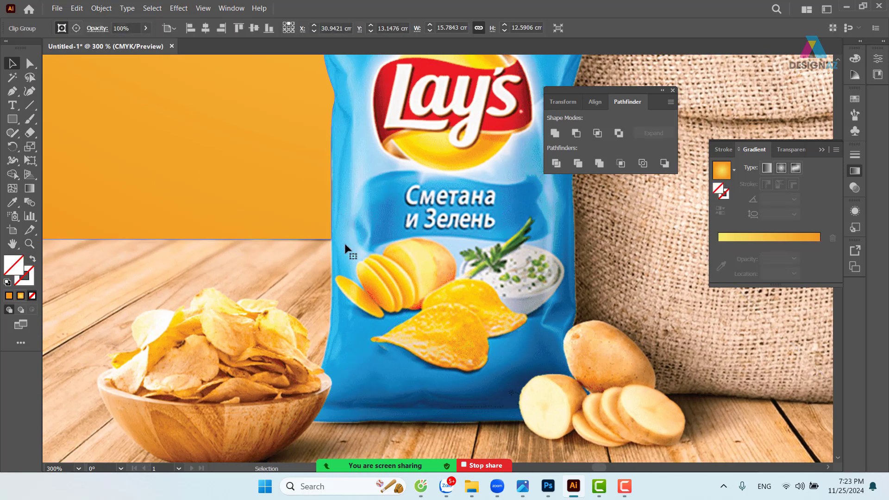
click(30, 63)
click(332, 239)
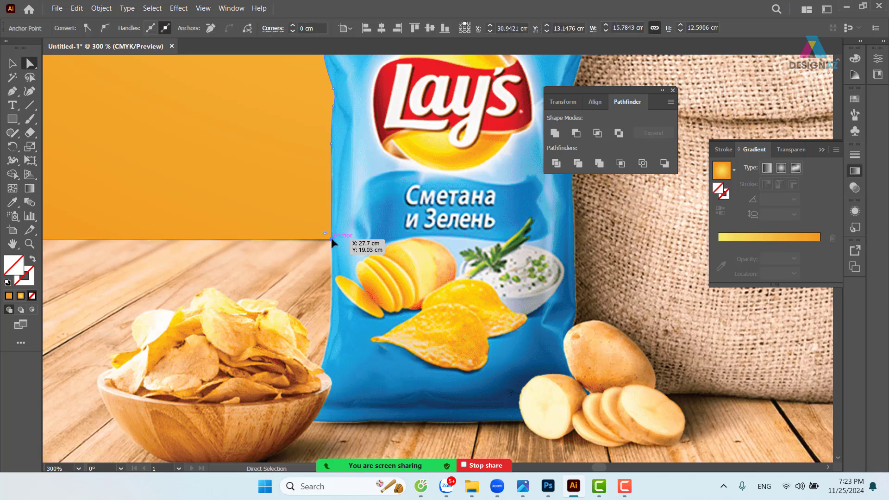
drag(331, 239, 328, 242)
Lower the clipping mask anchor at the left end of the tabletop's back edge to match
scroll(307, 238, left, 5)
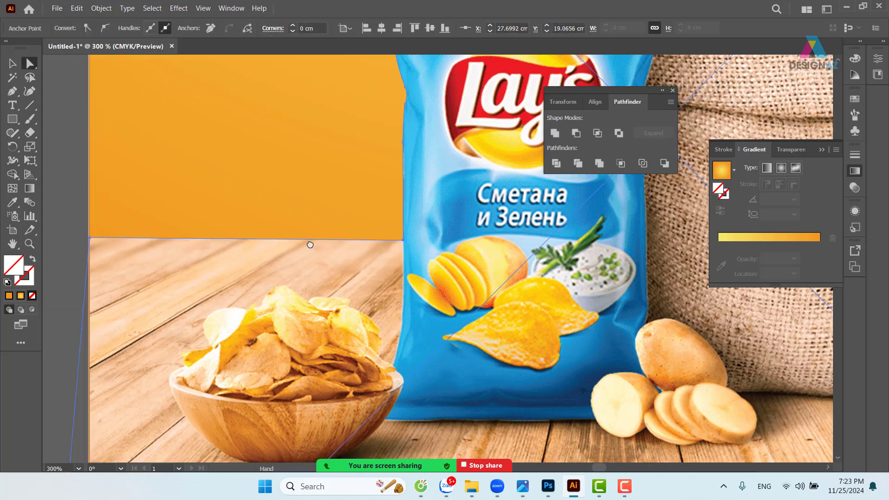
click(215, 237)
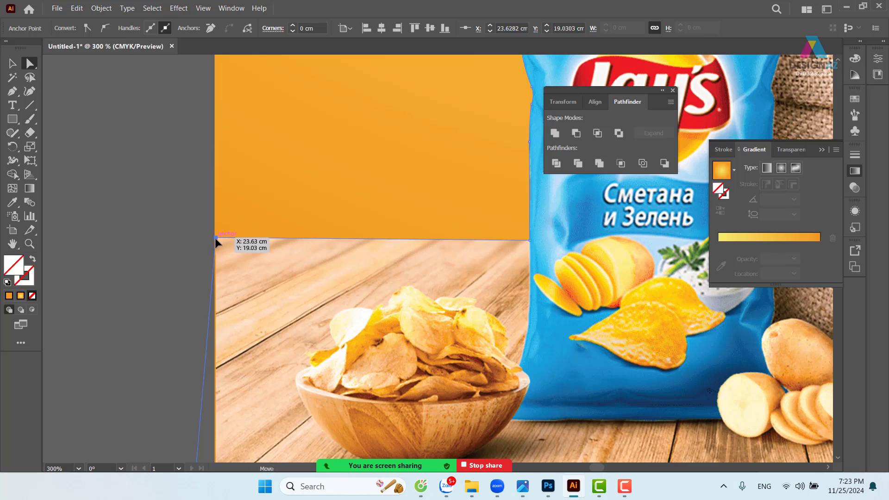
drag(215, 237, 214, 241)
Pull the mask's two bottom corner anchors inward, closer to the left and right edges of the wooden table image
drag(322, 291, 276, 87)
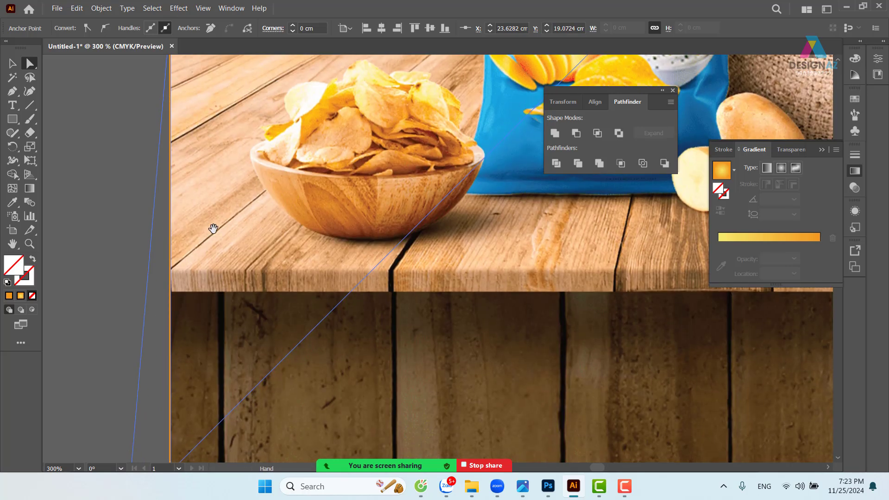
drag(212, 229, 249, 18)
drag(162, 319, 205, 318)
drag(260, 295, 136, 274)
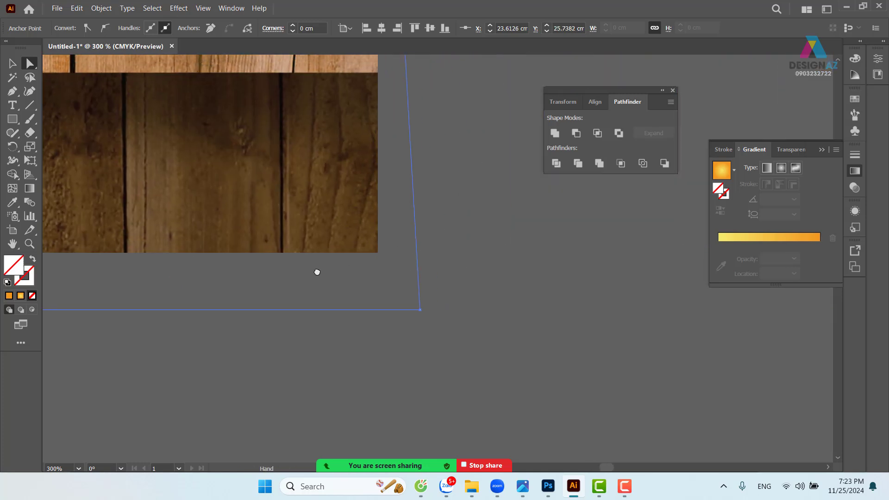
drag(398, 316, 351, 315)
Move the mask anchor at the right end of the tabletop's back edge inward to the poster's edge, and deselect
scroll(361, 321, up, 10)
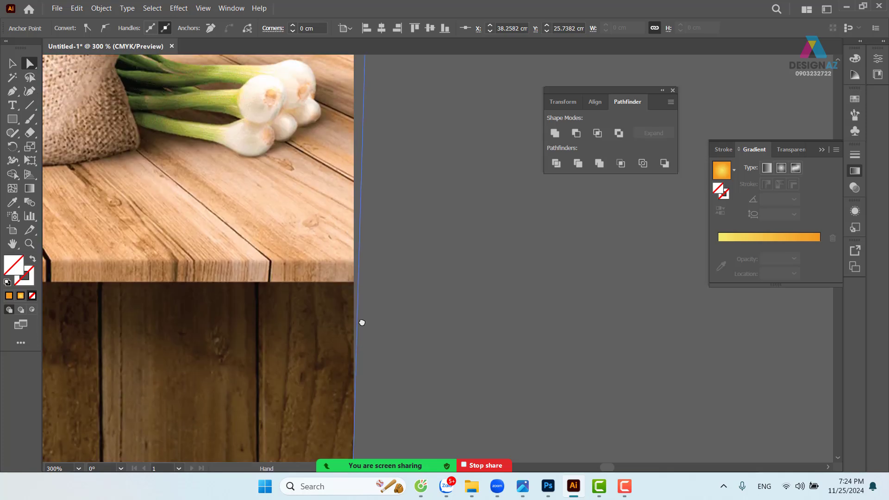
drag(330, 205, 315, 207)
click(434, 260)
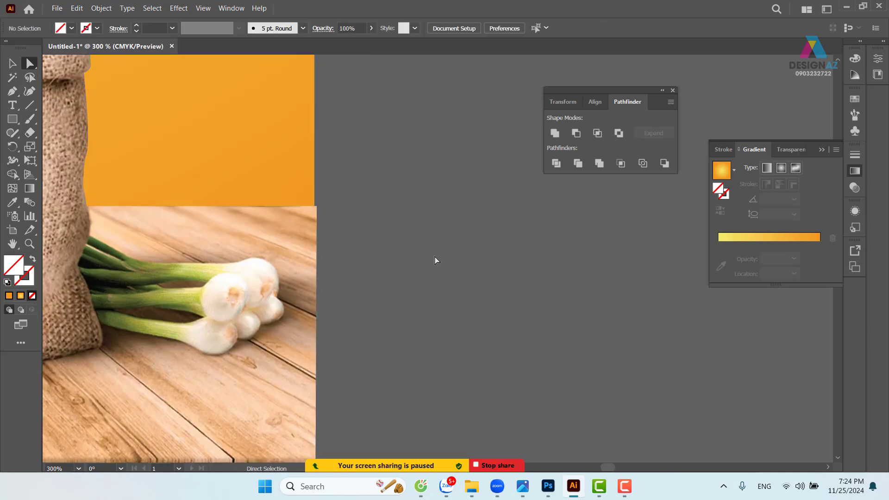
Lower both mask anchors of the tabletop's back edge to the right of the sack together, and deselect
key(ctrl+minus)
key(ctrl+minus)
key(ctrl+minus)
key(ctrl+minus)
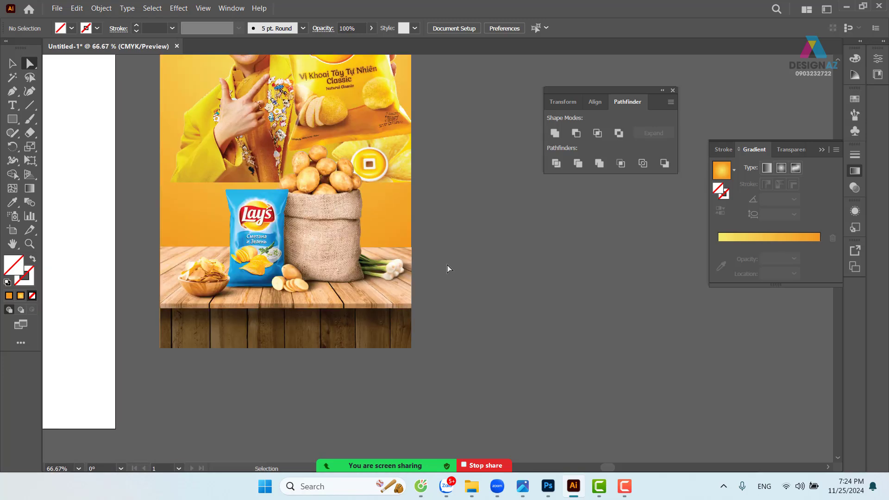
drag(384, 256, 376, 276)
key(ctrl+plus)
key(ctrl+plus)
key(ctrl+plus)
key(ctrl+plus)
key(ctrl+plus)
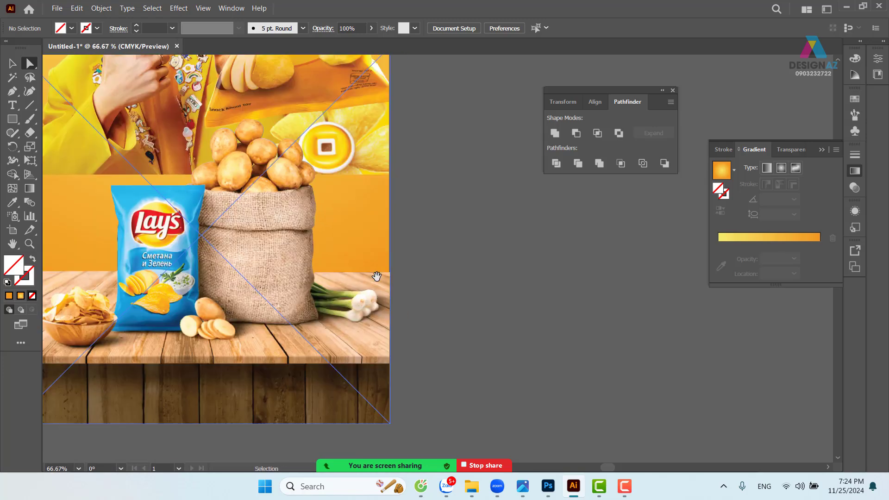
drag(374, 276, 375, 232)
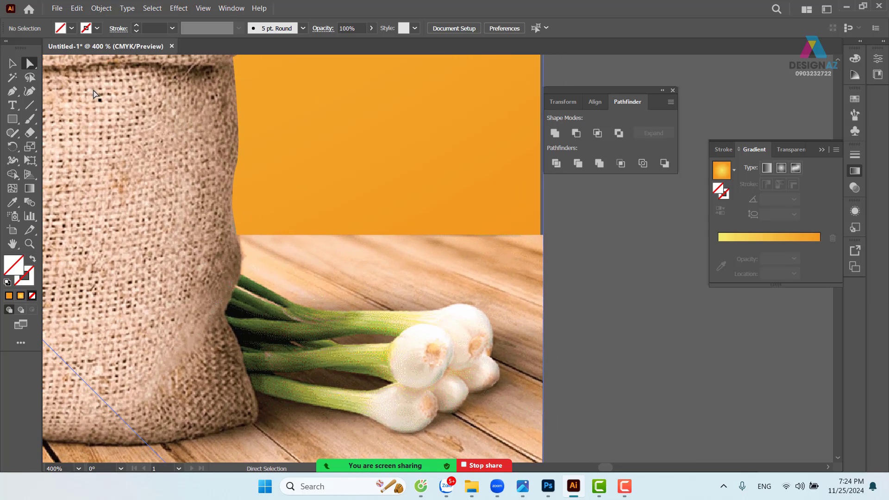
click(545, 238)
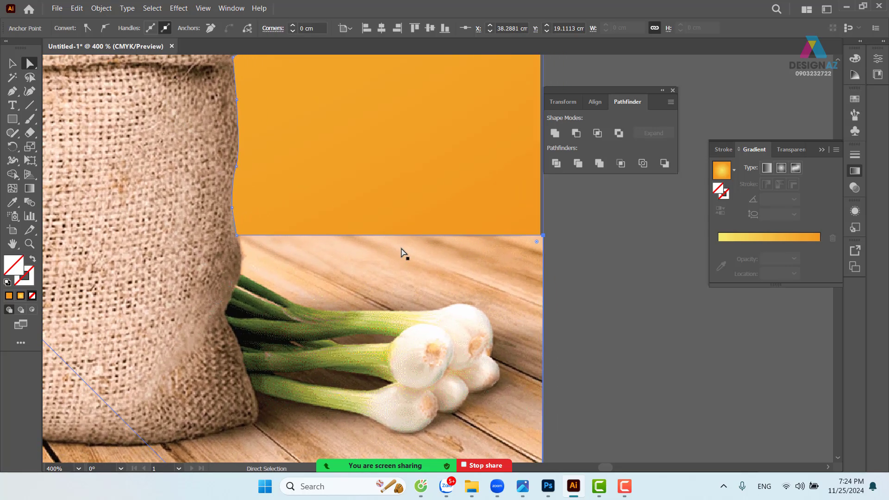
shift+click(237, 236)
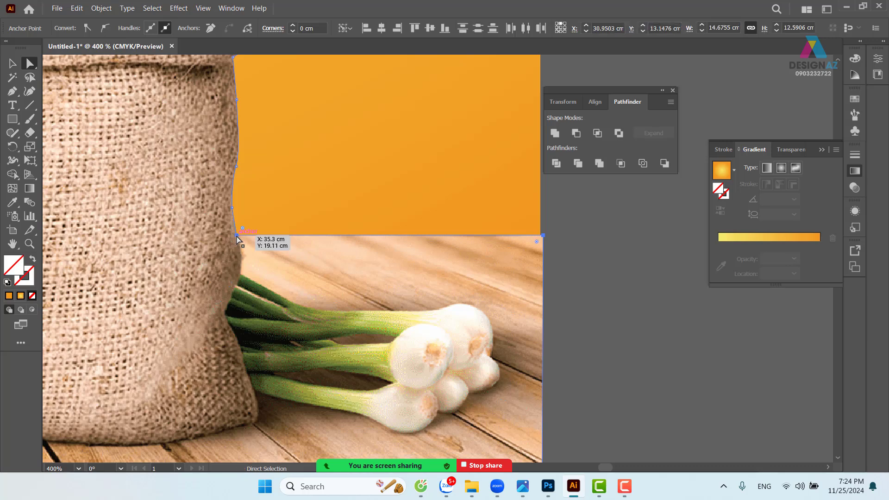
drag(237, 237, 238, 240)
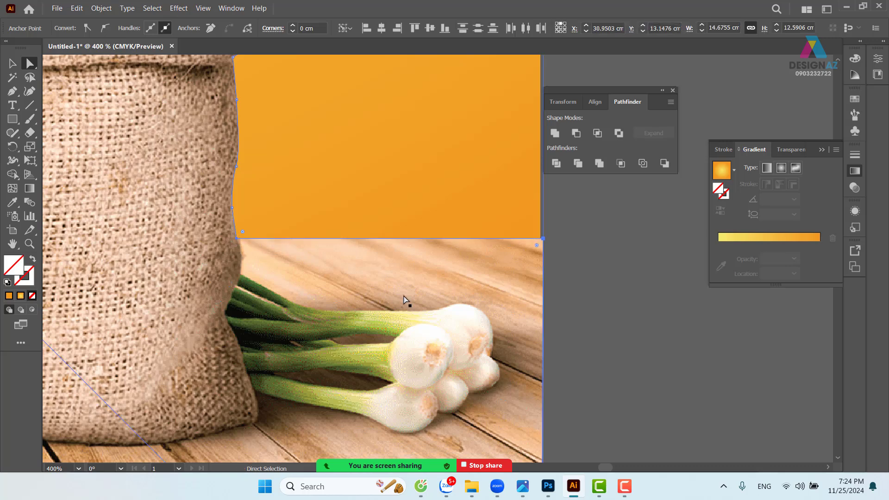
click(623, 310)
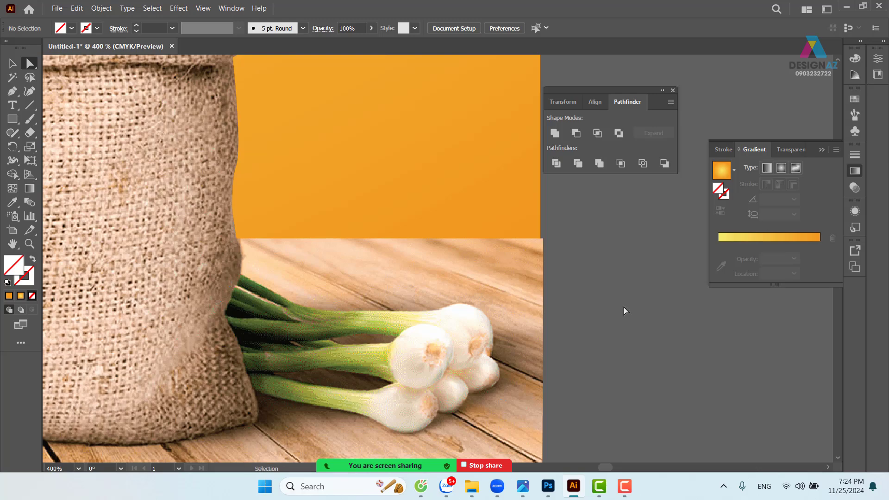
Shift the mask anchor on the upper left side of the blue Lay's bag slightly inward, and deselect the mask
key(ctrl+1)
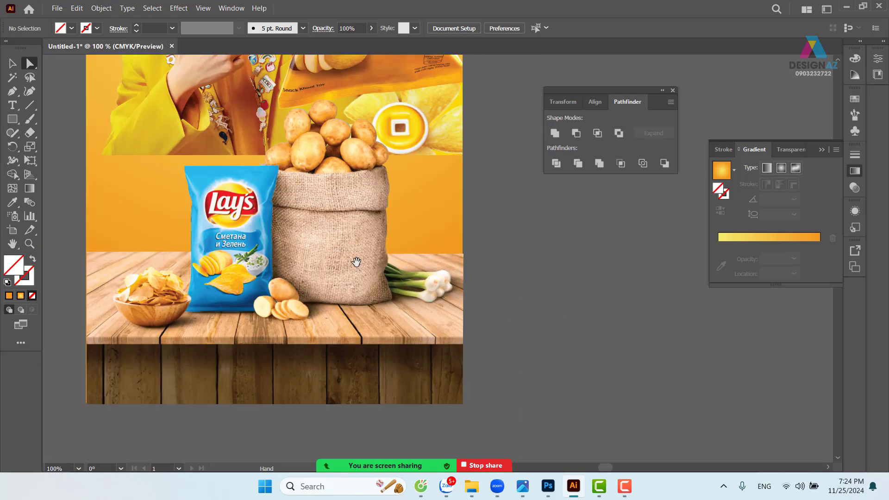
key(z)
drag(222, 208, 371, 294)
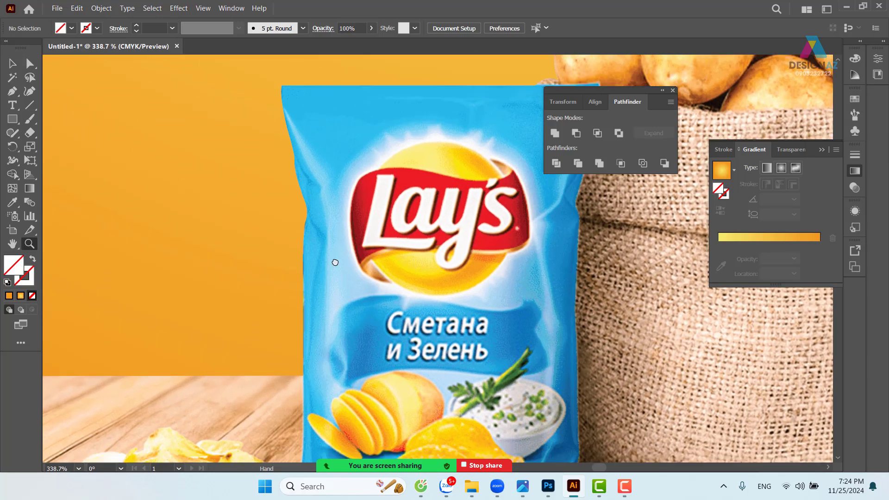
key(a)
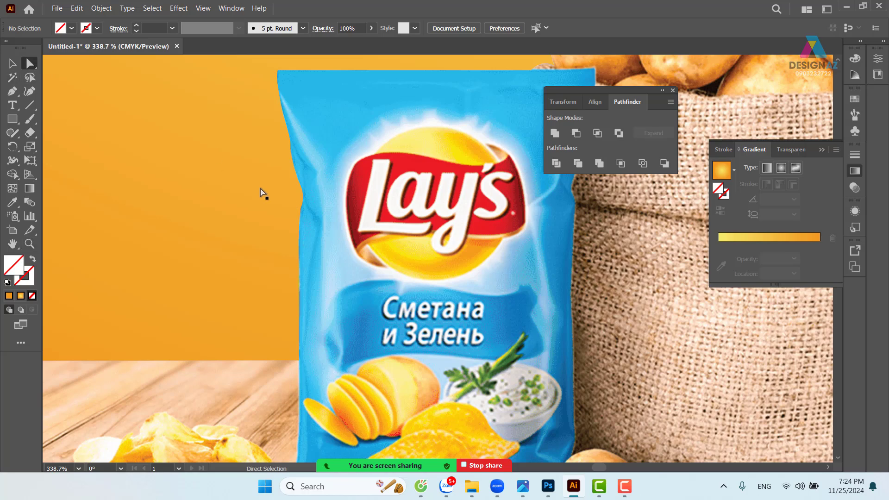
click(301, 209)
drag(300, 212, 302, 212)
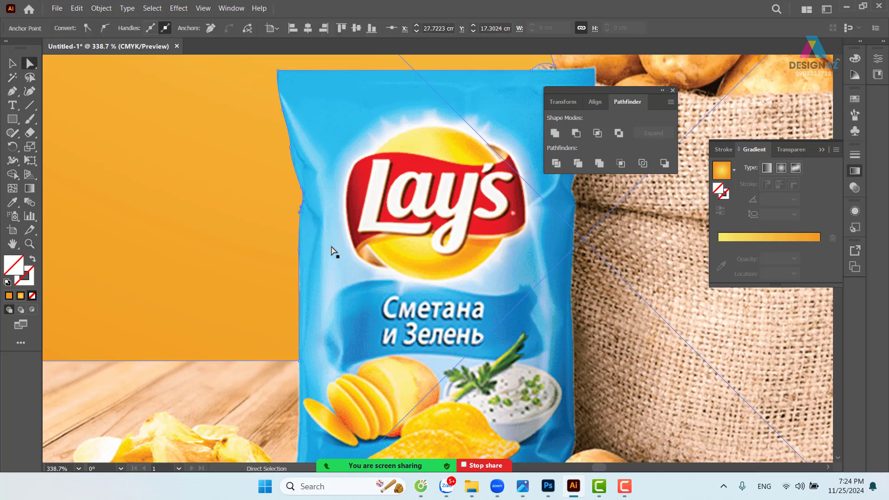
key(Right)
scroll(294, 95, right, 6)
scroll(231, 156, right, 4)
scroll(231, 156, up, 3)
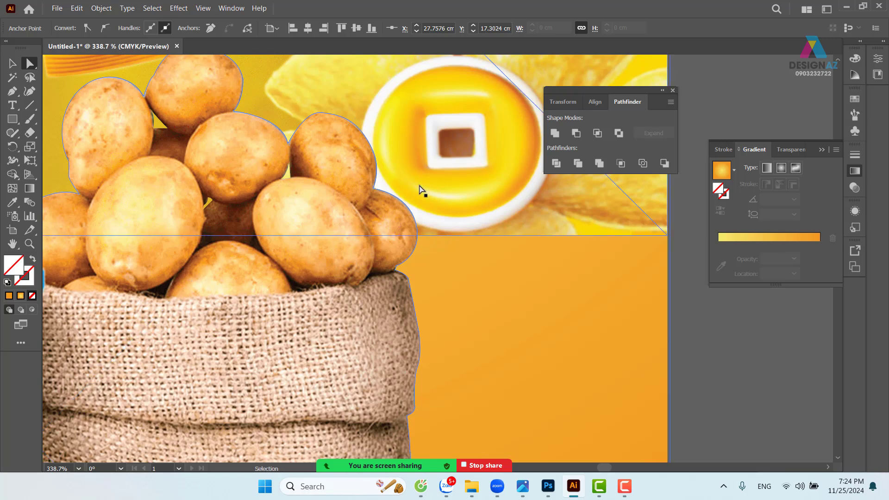
key(ctrl+minus)
key(ctrl+minus)
key(ctrl+minus)
key(ctrl+minus)
key(ctrl+minus)
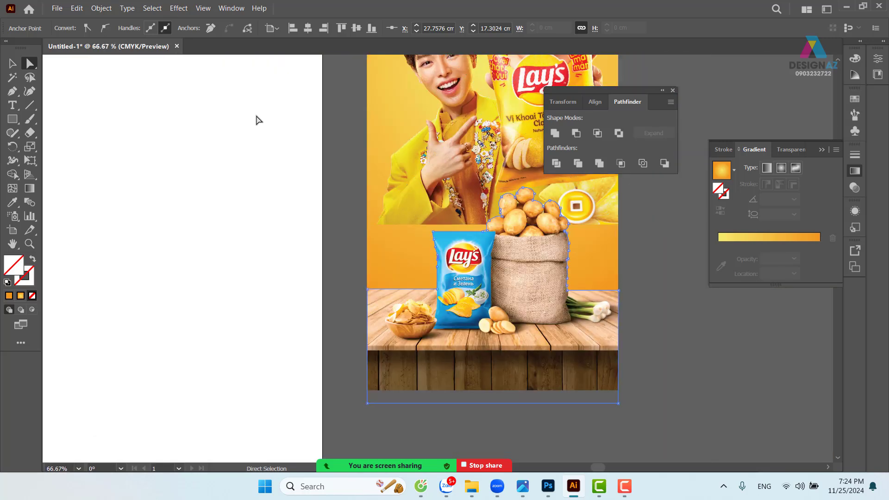
click(12, 66)
click(230, 222)
Close the floating Pathfinder panel and select the linked image of the man holding the yellow Lay's bag
drag(638, 375, 506, 383)
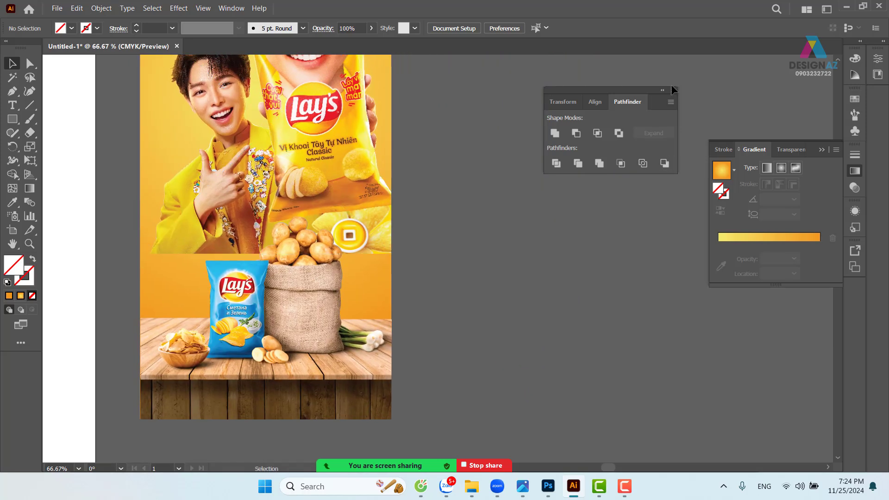
drag(522, 178, 583, 212)
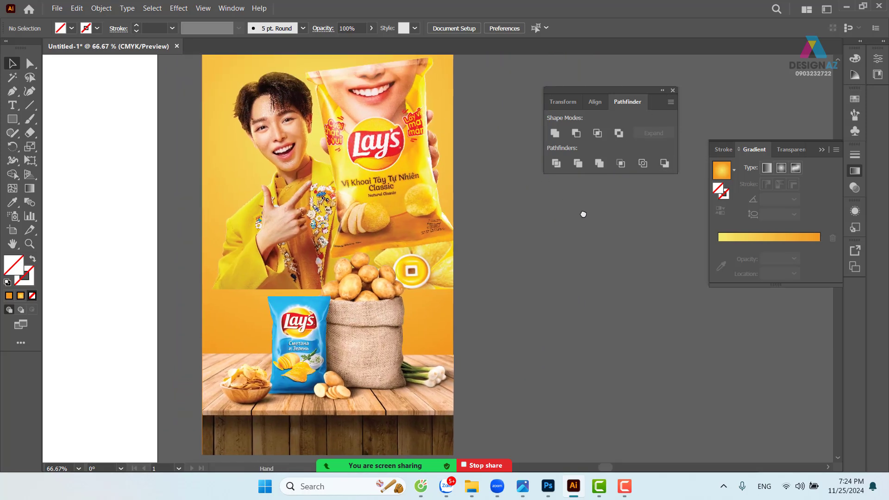
click(673, 90)
drag(502, 200, 528, 234)
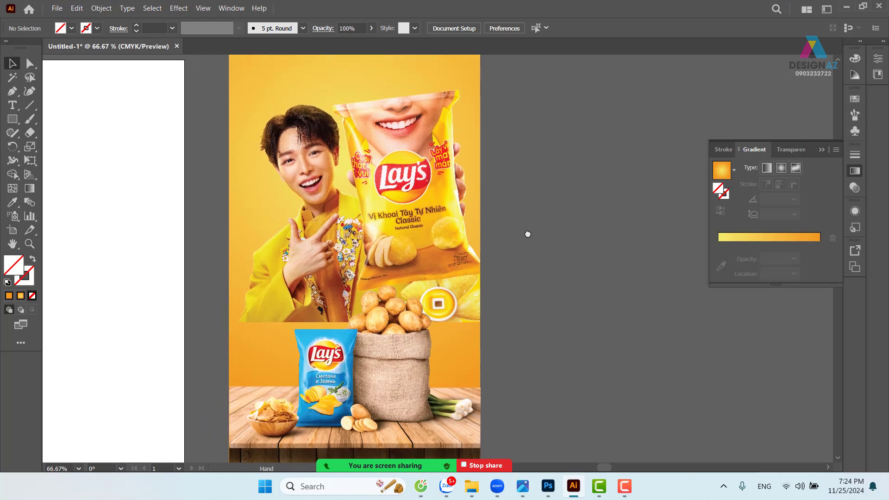
click(421, 198)
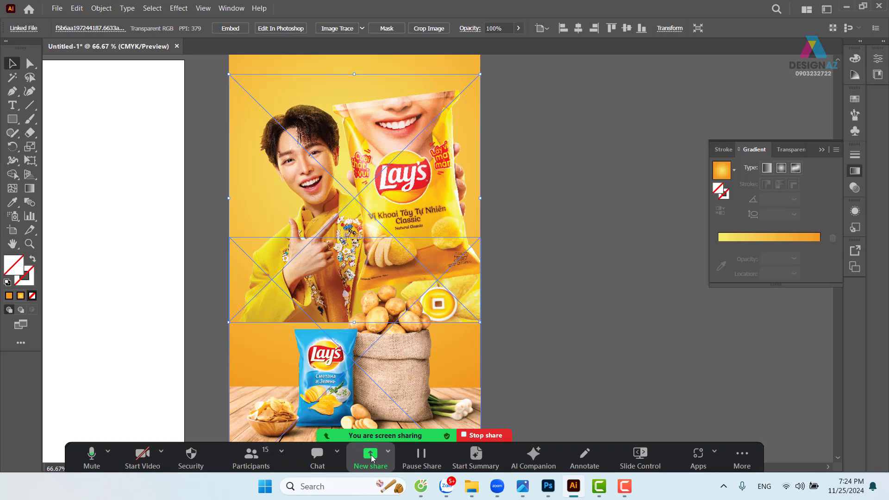
Change the Zoom screen share to the Photoshop window containing the cut-out of the man with the yellow bag
click(371, 458)
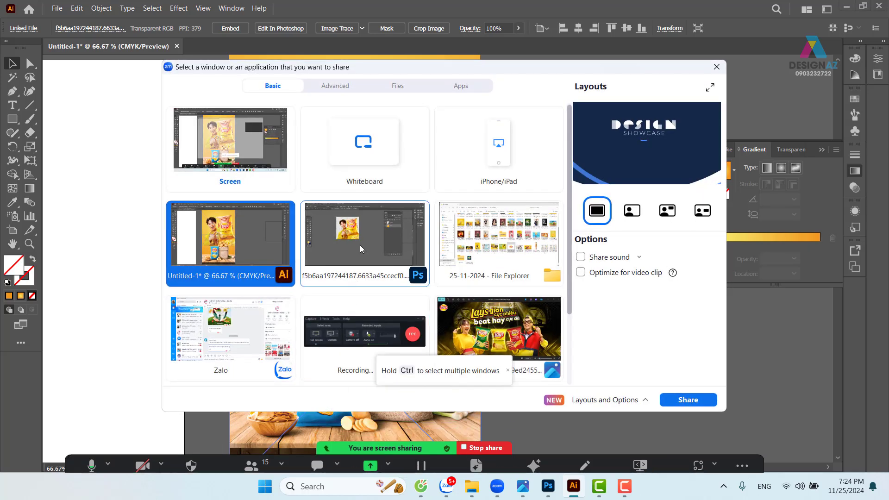
click(359, 246)
click(687, 400)
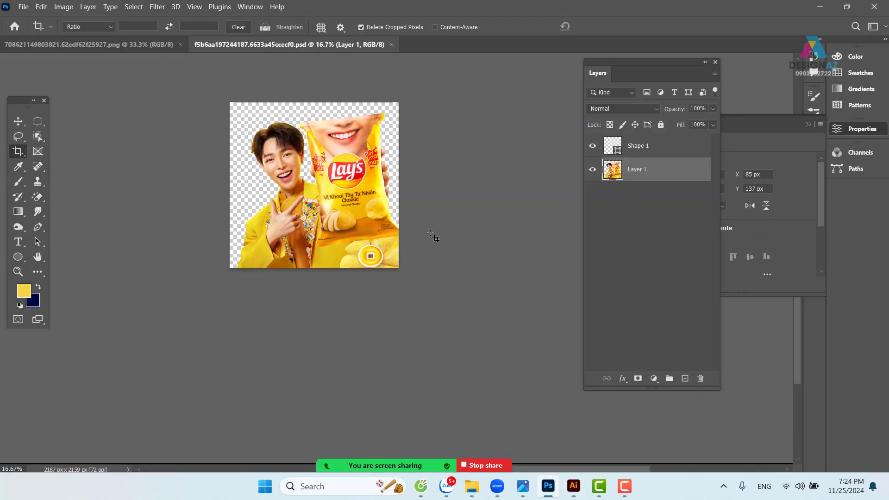
Extend the canvas downward with the Crop tool to 2187 x 2751 px, leaving transparent space below the man
key(ctrl+plus)
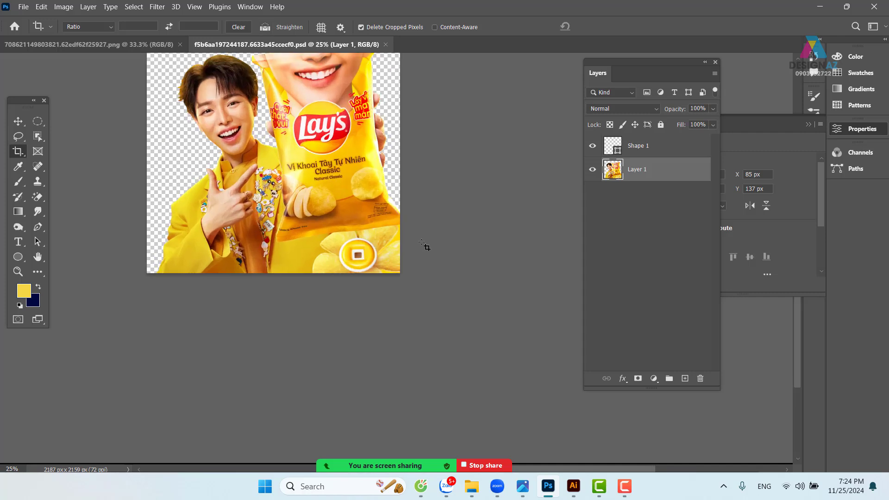
drag(354, 246, 381, 275)
click(18, 121)
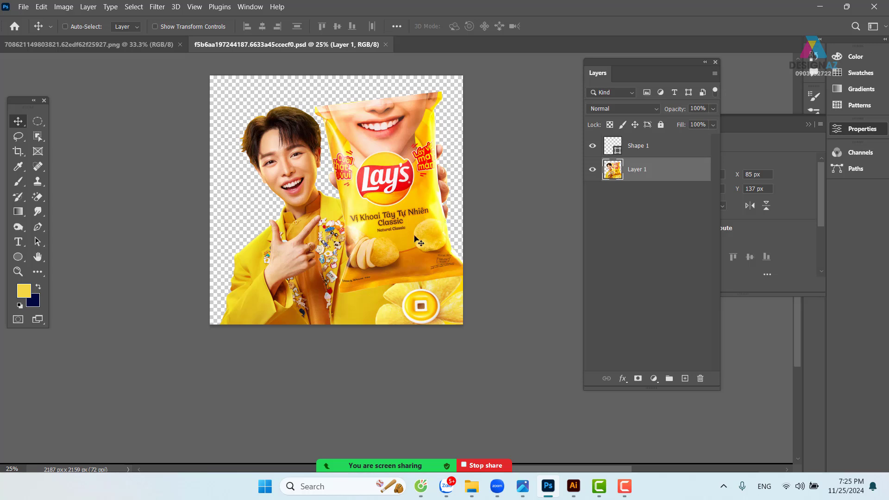
key(c)
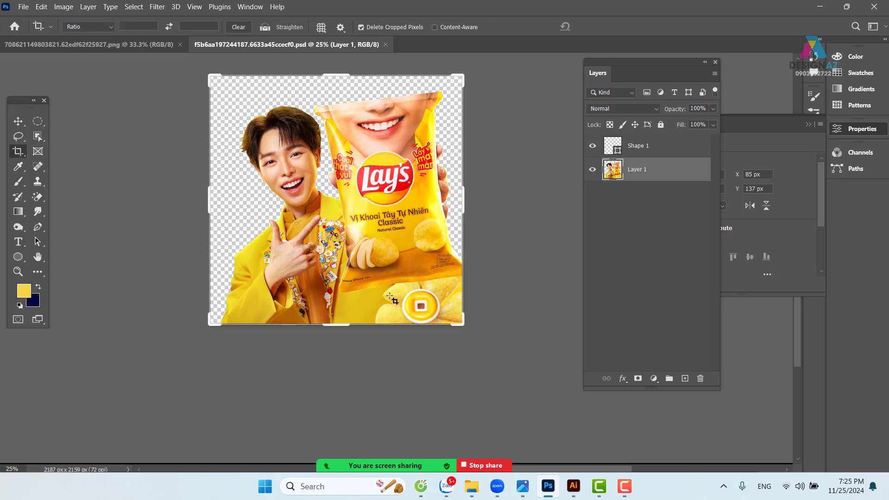
drag(342, 329, 341, 365)
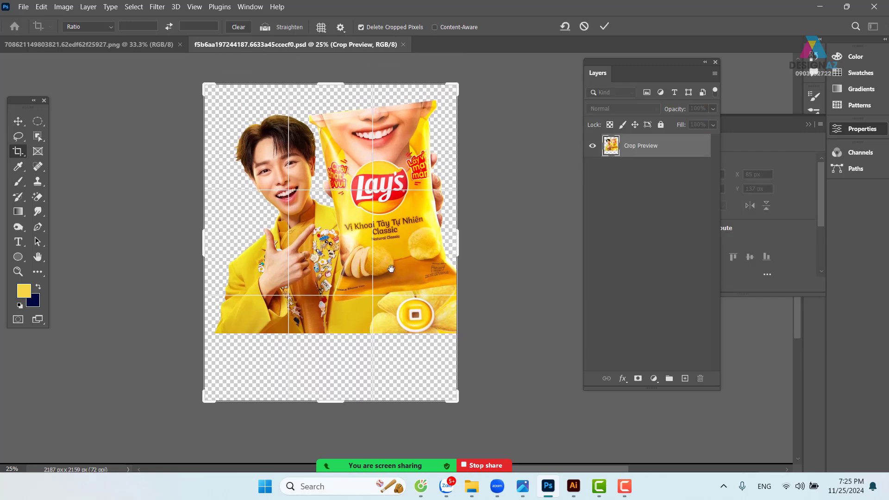
key(v)
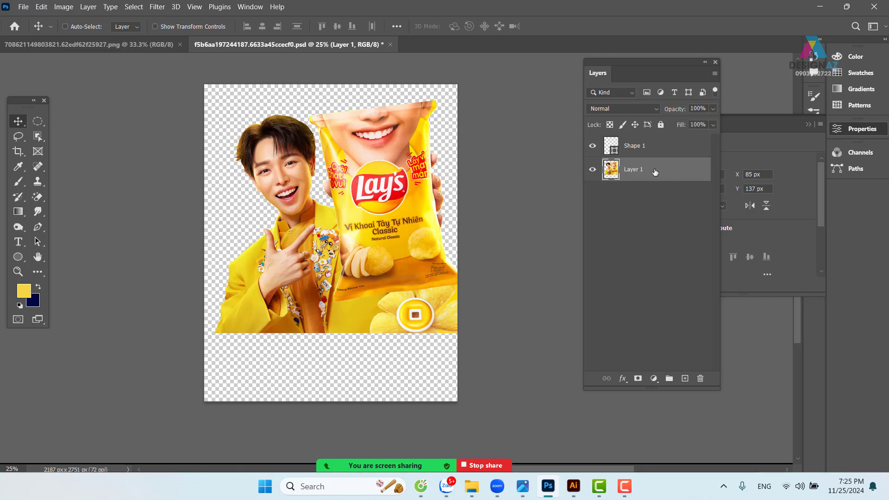
Add a layer mask to Layer 1, place a new navy-filled layer beneath it as a backdrop, and target the mask
click(638, 378)
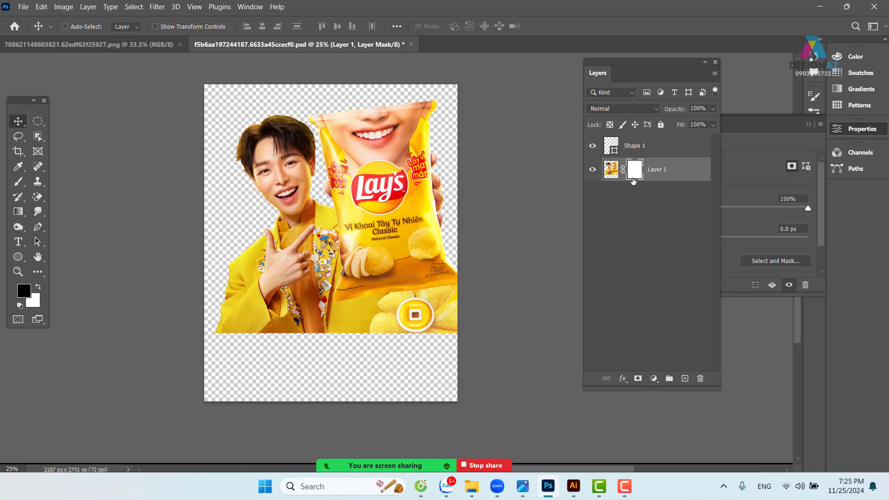
click(685, 379)
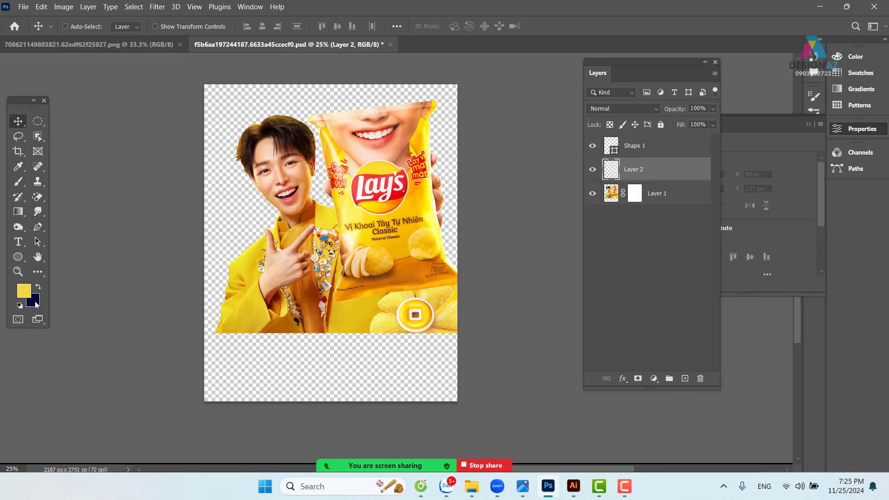
key(ctrl+BackSpace)
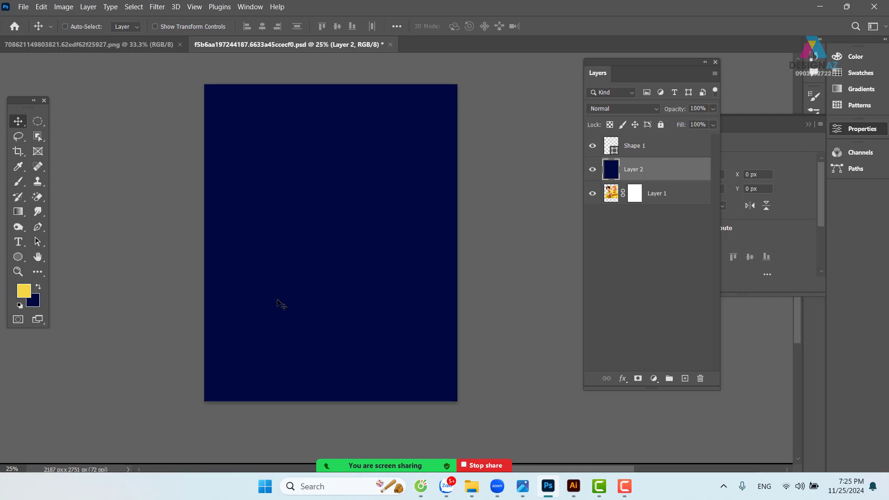
key(ctrl+bracketleft)
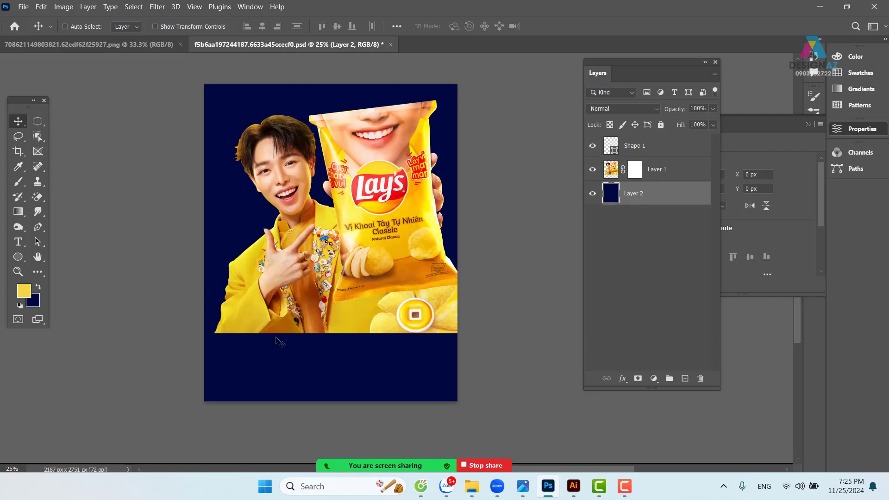
click(634, 170)
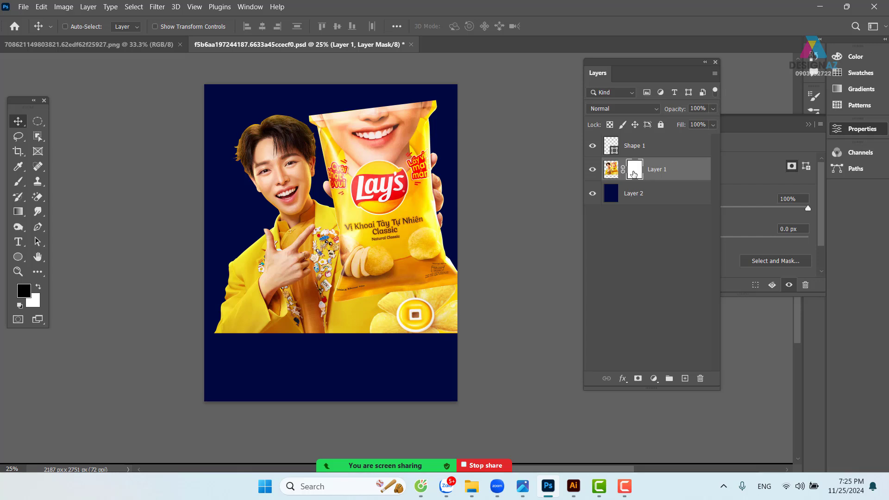
Try to fade the man's lower edge on the mask with a 726 px soft black brush, and undo the stroke
key(b)
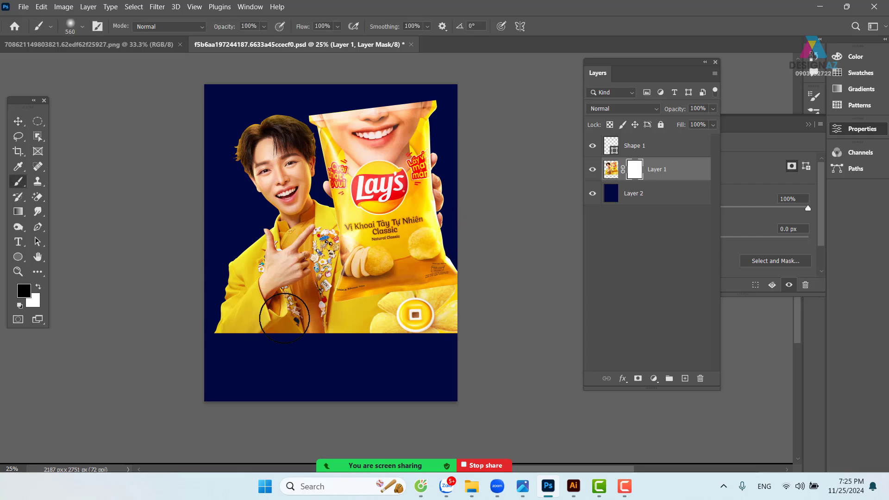
drag(351, 234, 364, 234)
drag(401, 273, 413, 283)
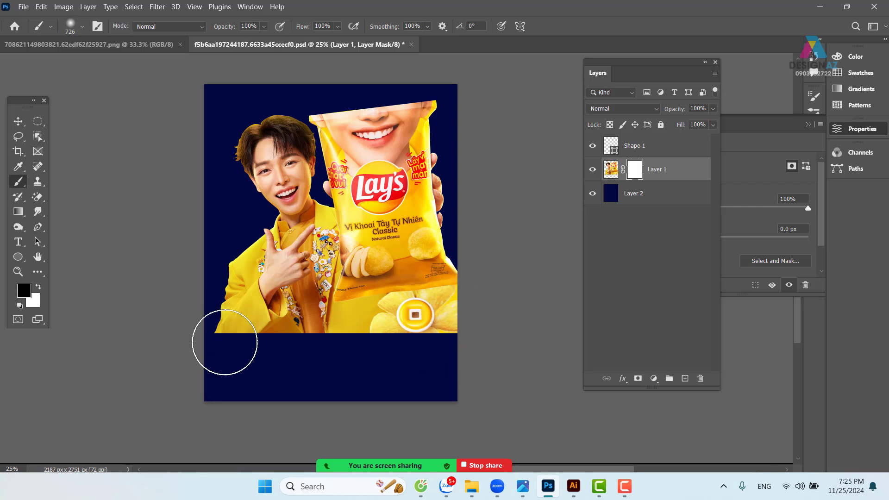
drag(226, 341, 352, 338)
key(ctrl+z)
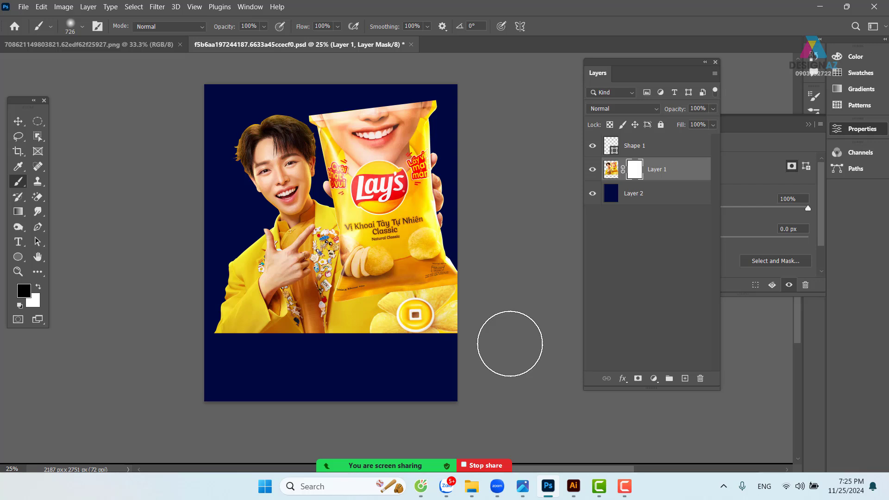
Fade the man's lower part on the mask with a short vertical linear gradient, and soften it with a 1603 px black brush stroke
key(g)
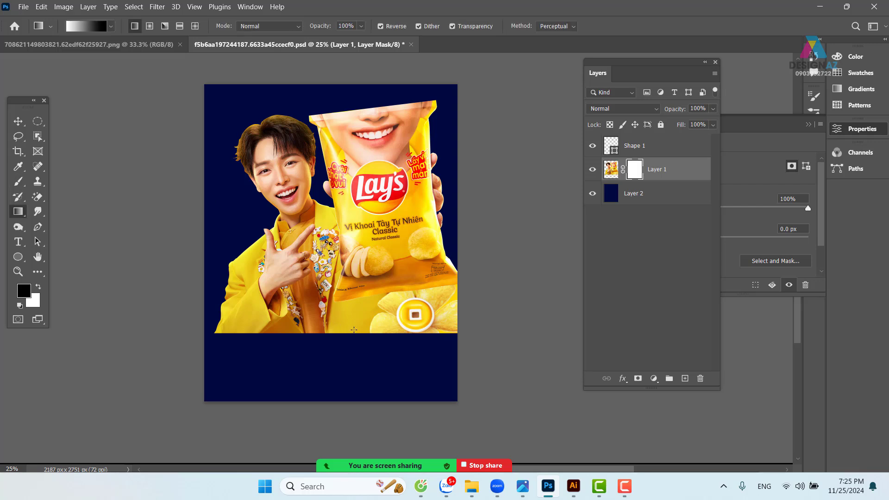
drag(339, 309, 338, 341)
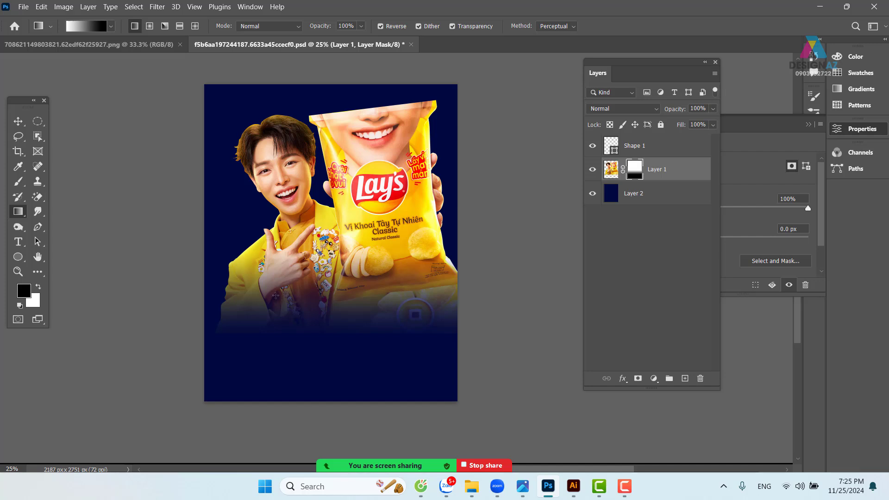
click(18, 181)
drag(315, 233, 393, 232)
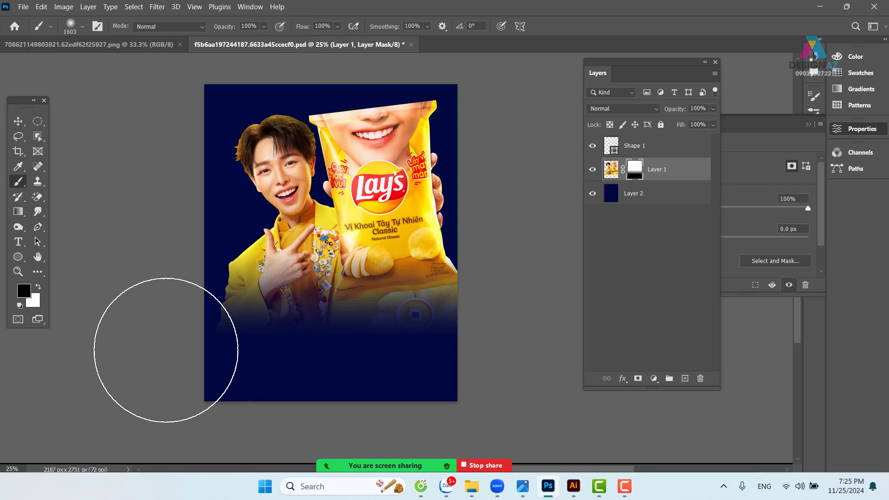
drag(232, 373, 506, 376)
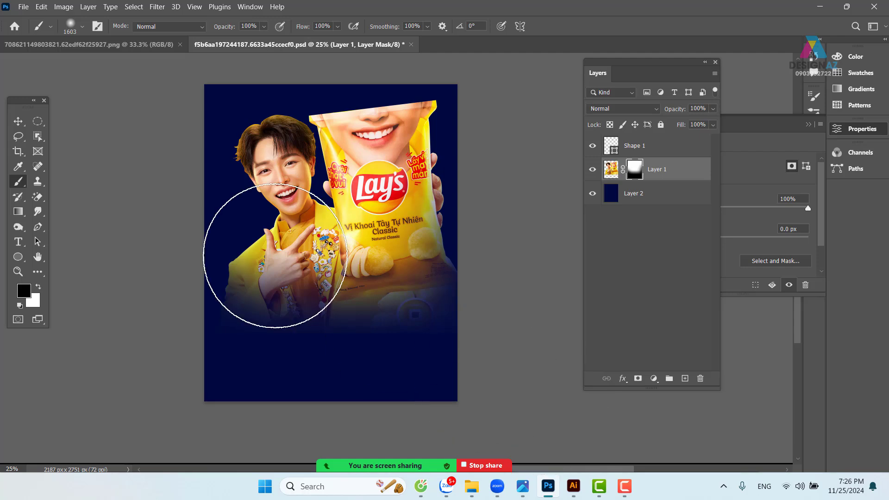
Delete the navy Layer 2 and save the PSD with the faded cut-out
click(18, 121)
click(658, 197)
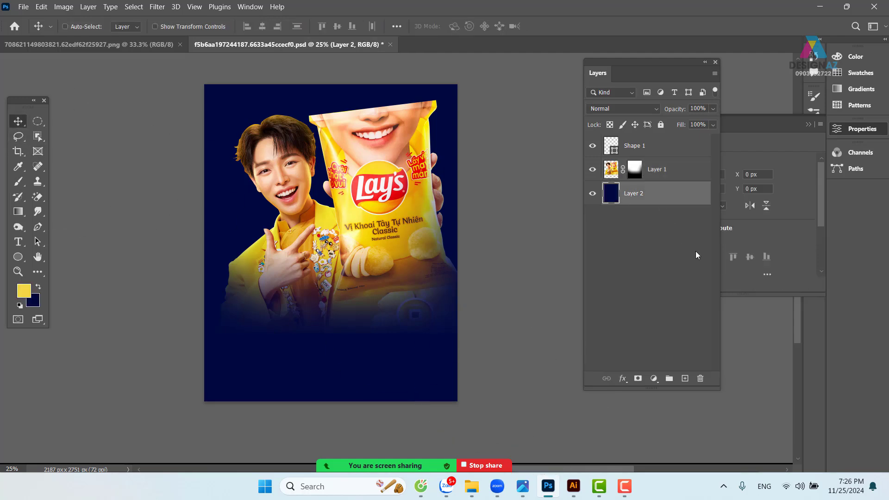
key(Delete)
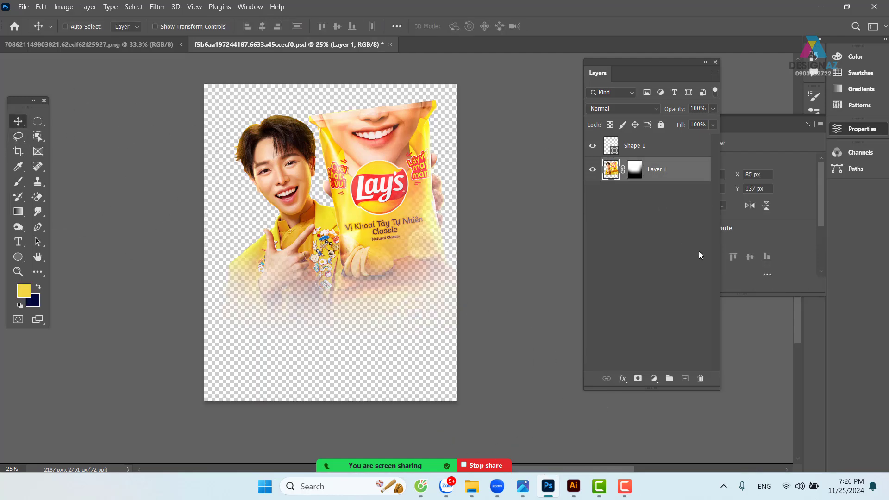
click(23, 7)
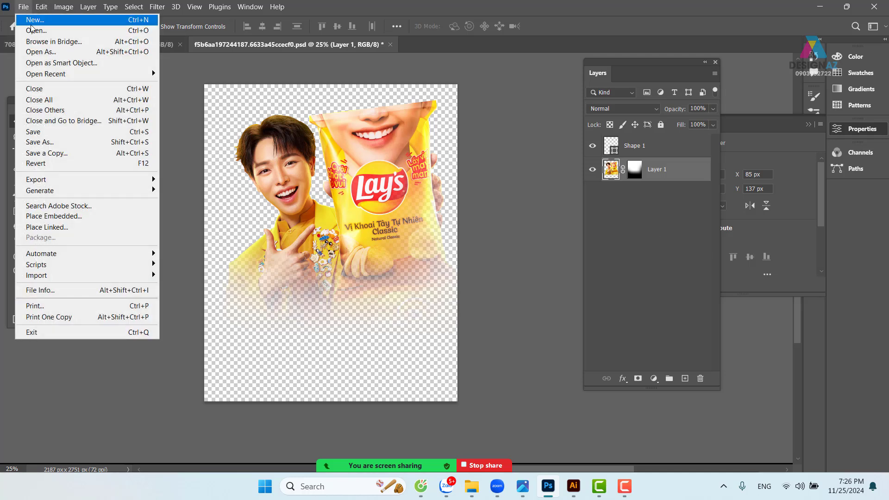
click(84, 132)
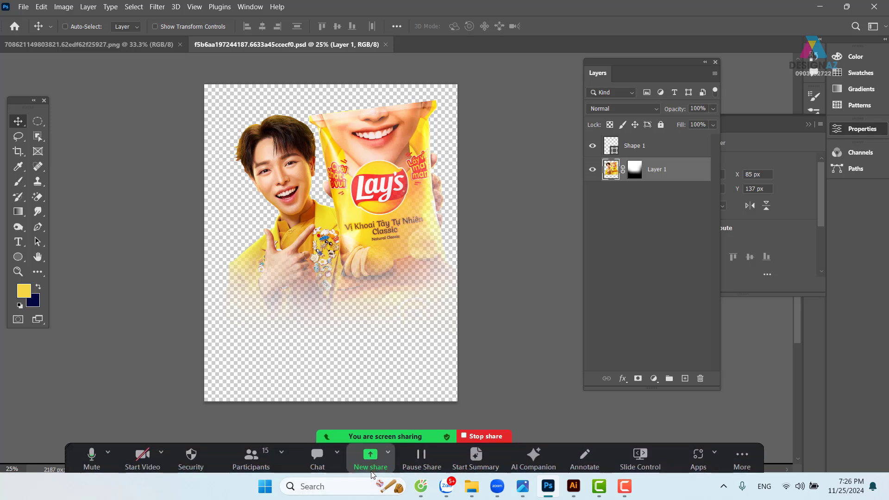
Change the Zoom screen share to the Illustrator poster window and update the modified link of the man's image
click(369, 455)
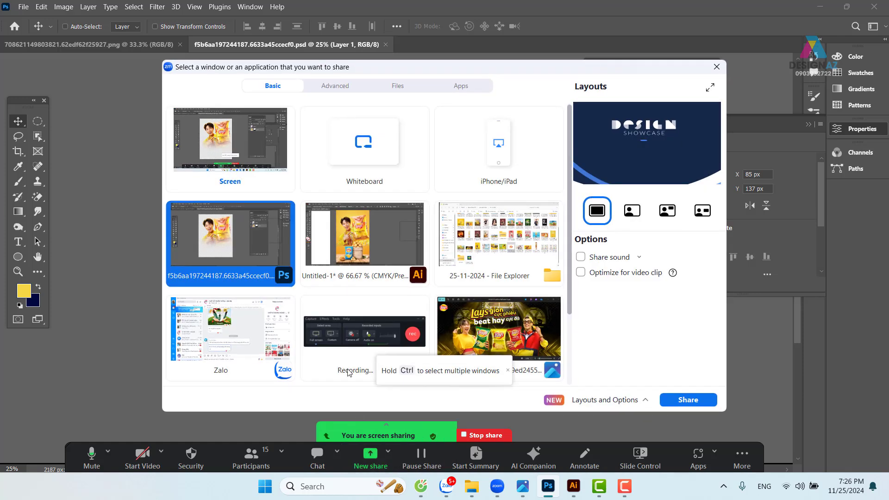
click(411, 278)
click(689, 399)
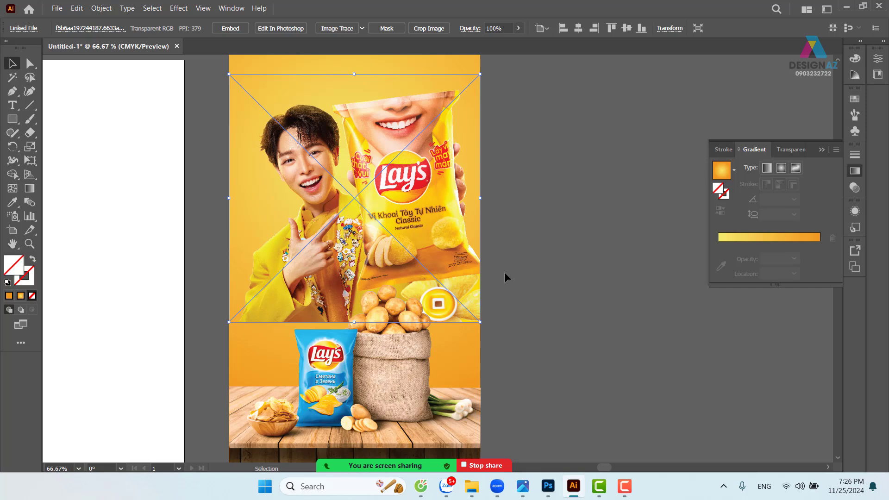
click(549, 486)
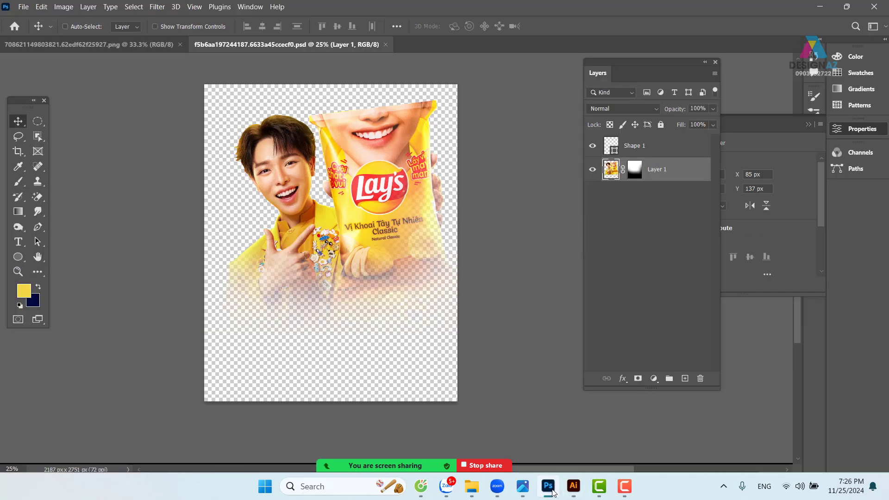
click(572, 492)
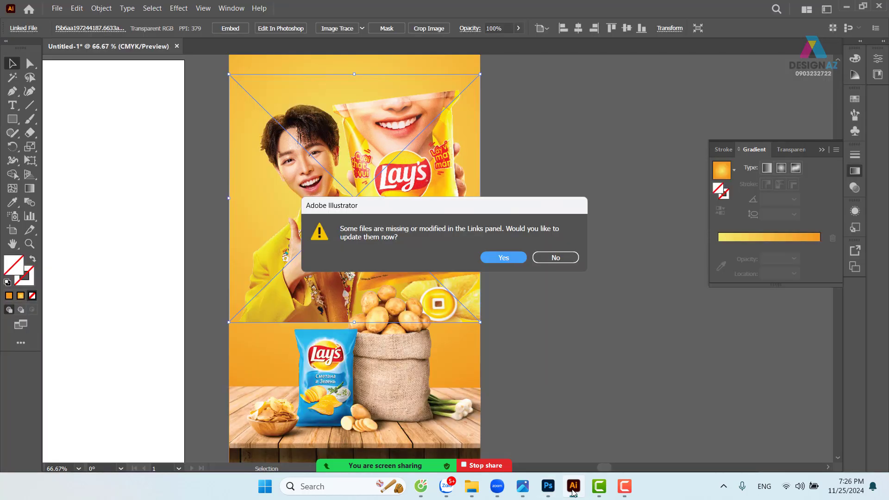
click(512, 257)
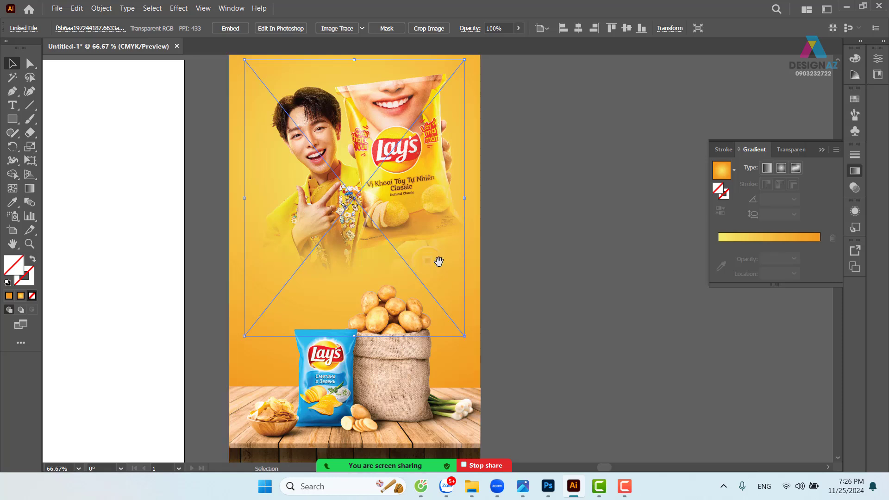
Enlarge the linked image of the man proportionally to span the poster's full width, and deselect it
drag(436, 258, 402, 257)
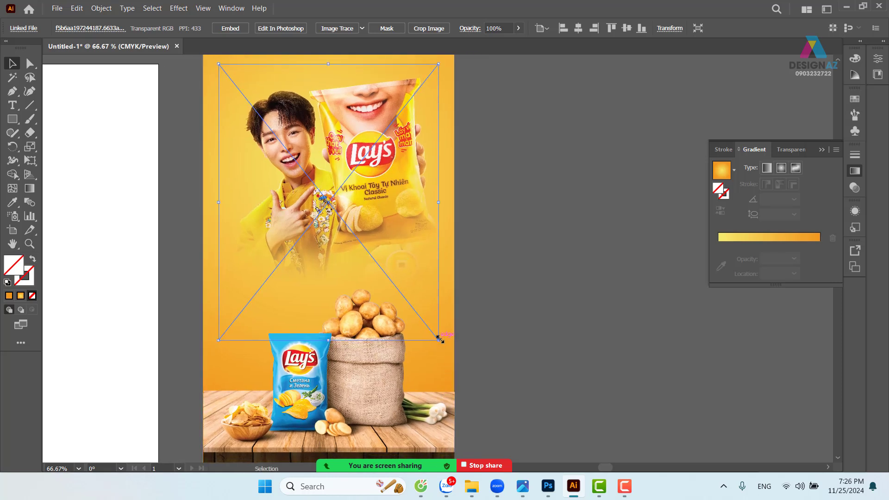
drag(438, 340, 455, 366)
drag(333, 327, 413, 323)
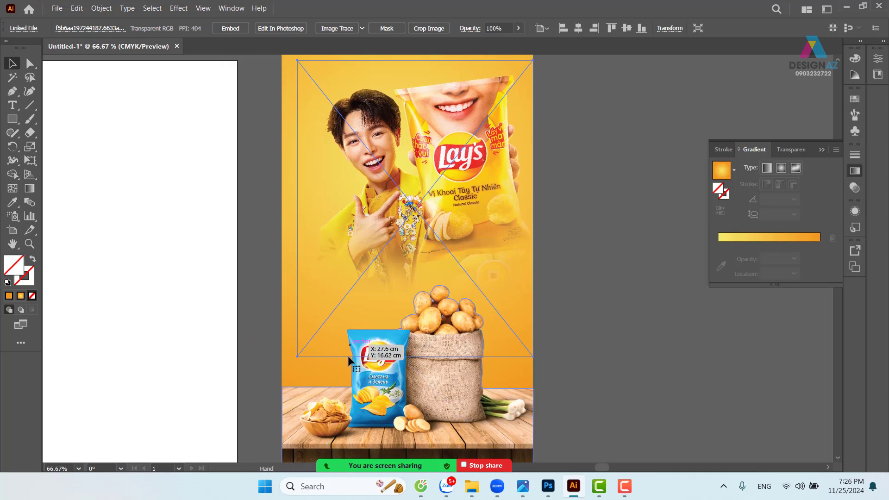
drag(298, 357, 283, 376)
drag(583, 199, 542, 235)
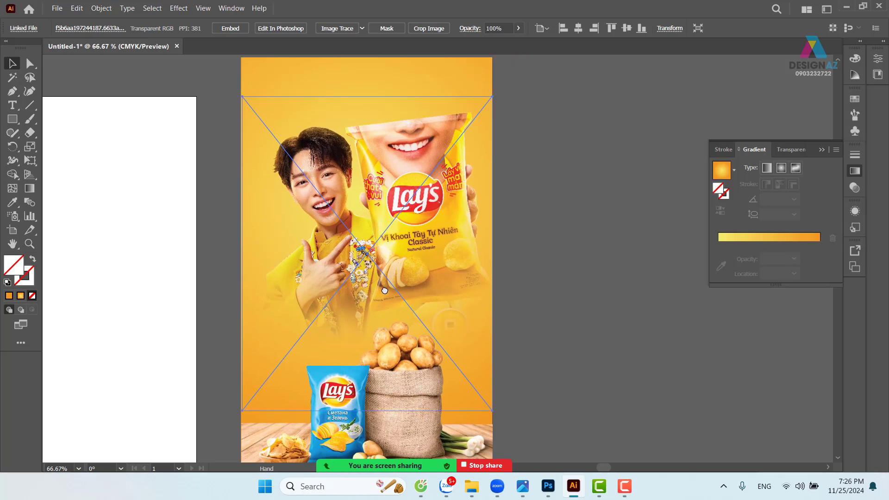
click(543, 235)
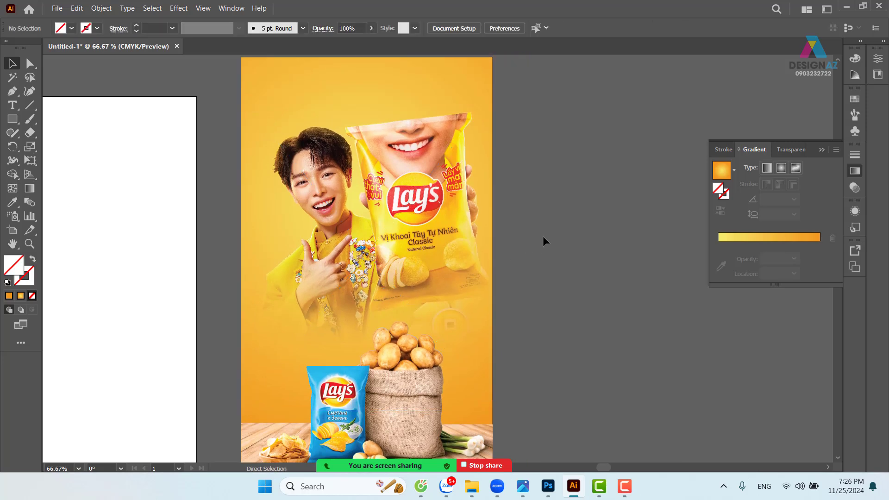
Duplicate the clipped table image with the potato sack into the empty area beside the poster
key(ctrl+minus)
drag(516, 222, 458, 207)
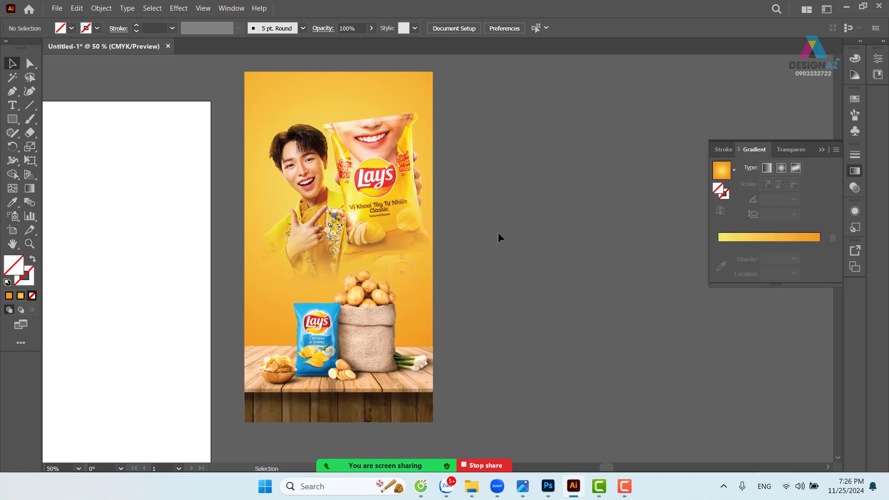
click(365, 317)
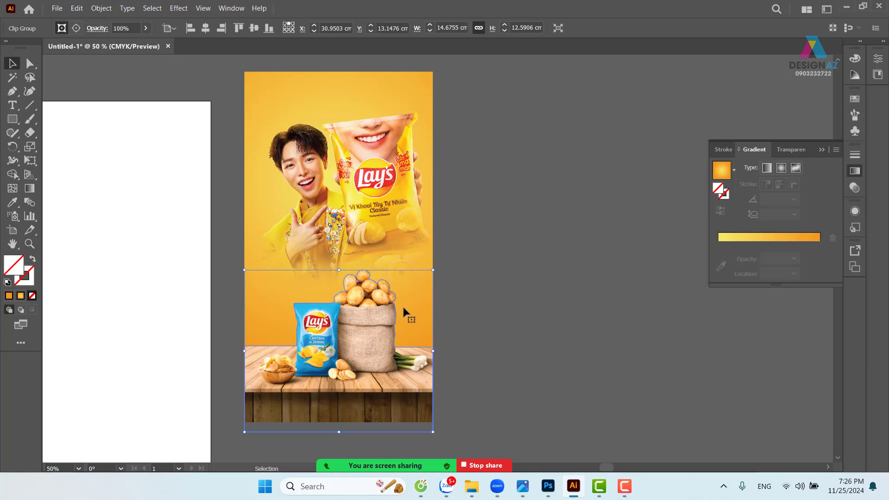
scroll(537, 328, right, 3)
scroll(537, 329, down, 1)
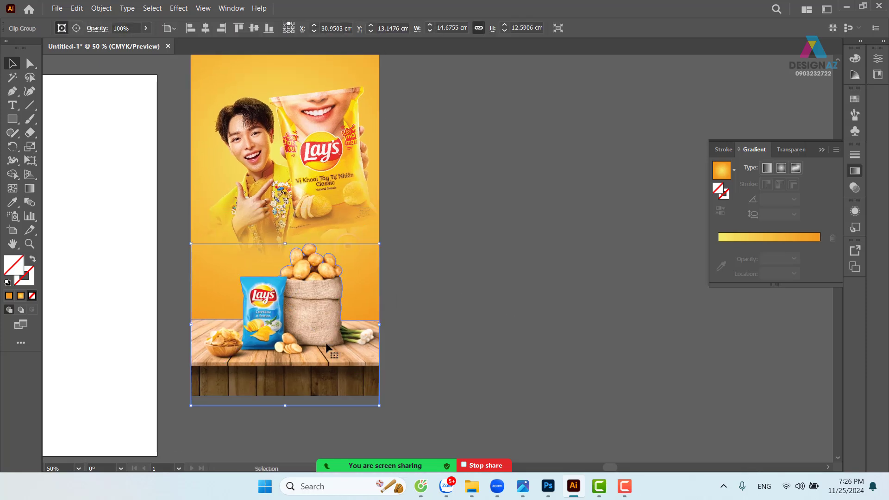
drag(306, 338, 543, 269)
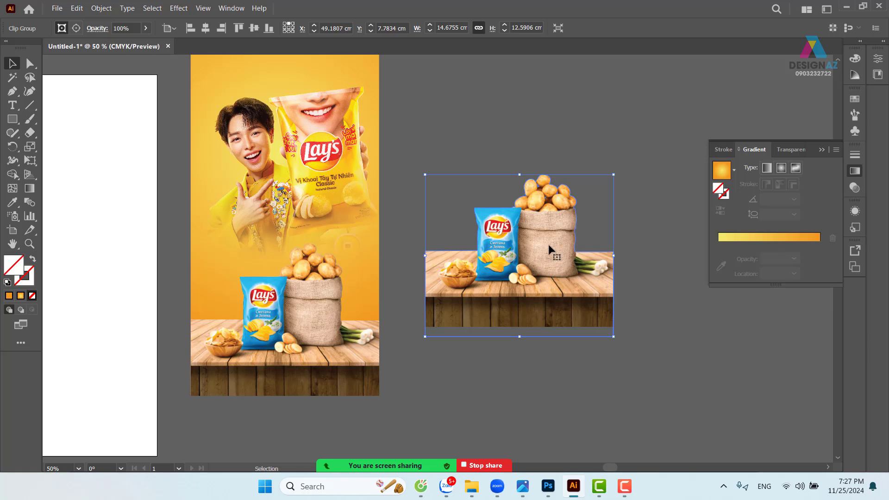
Release the clipping mask on the copied table image and move the freed mask path diagonally down off the picture
right_click(542, 226)
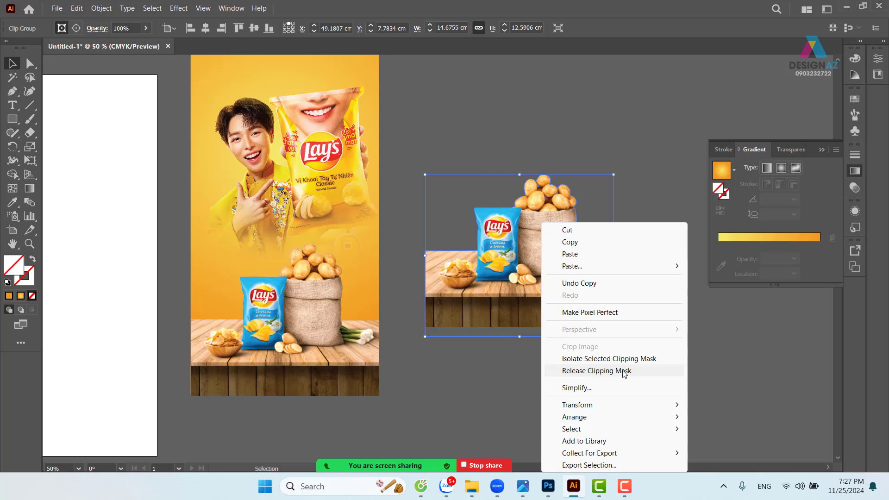
click(107, 10)
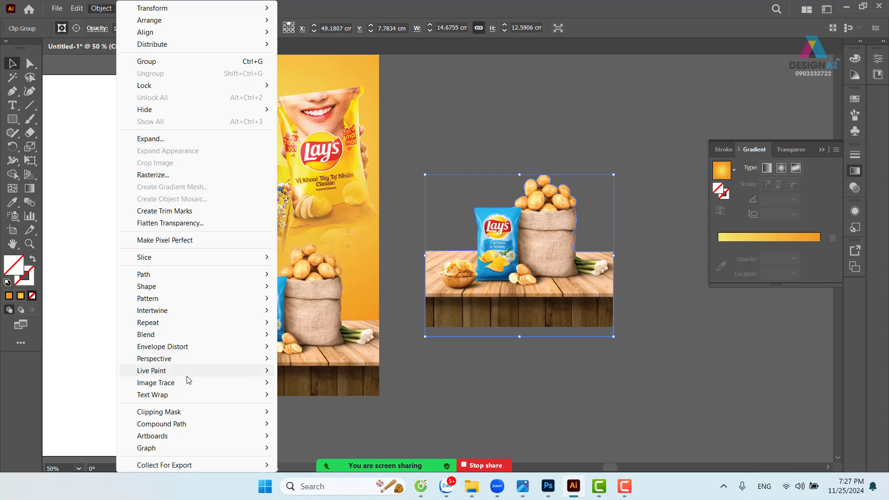
mouse_move(183, 414)
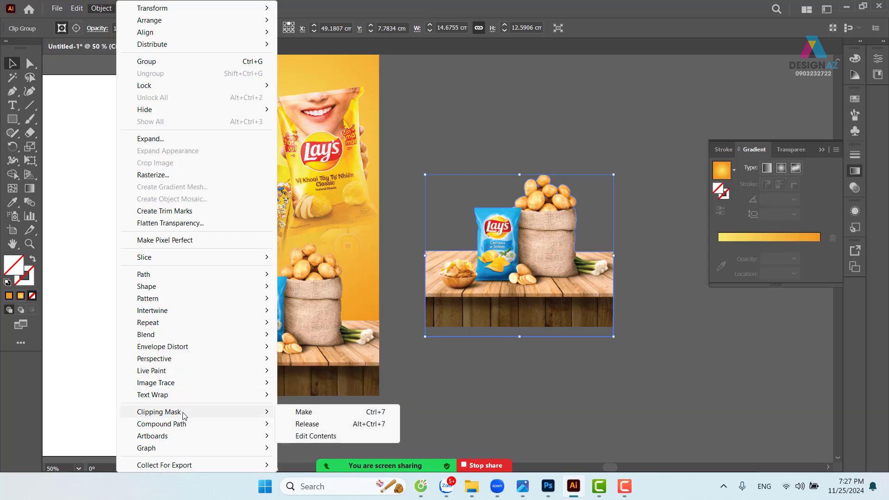
click(351, 425)
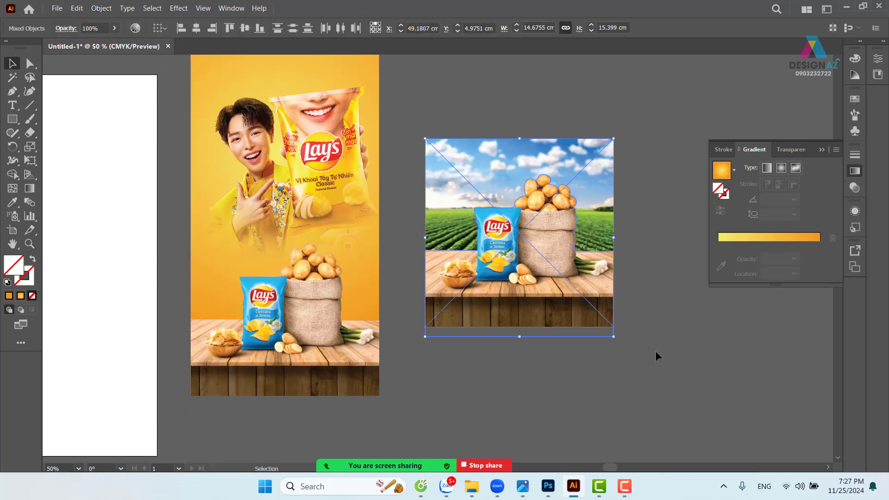
click(665, 341)
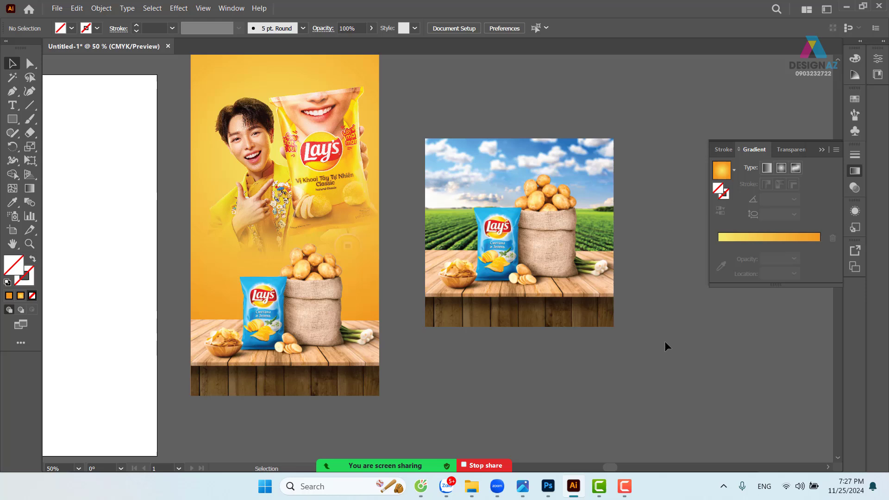
click(676, 309)
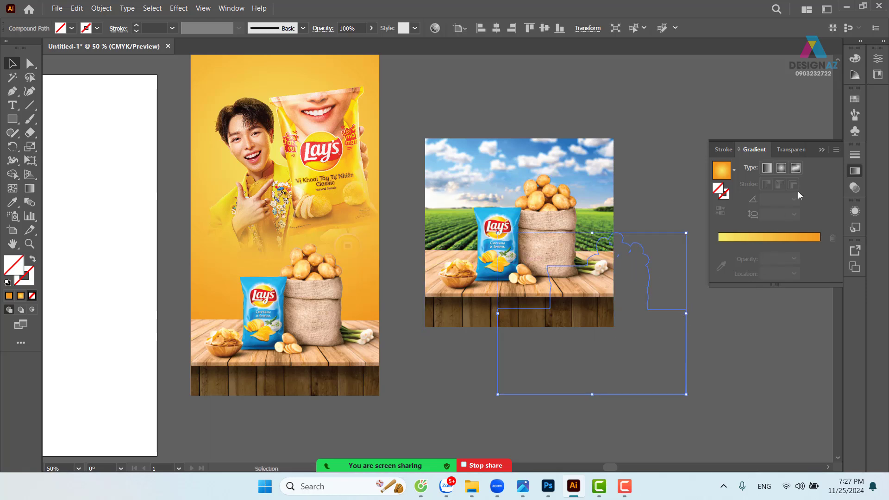
Fill the freed mask path of the copied table image with white
click(856, 98)
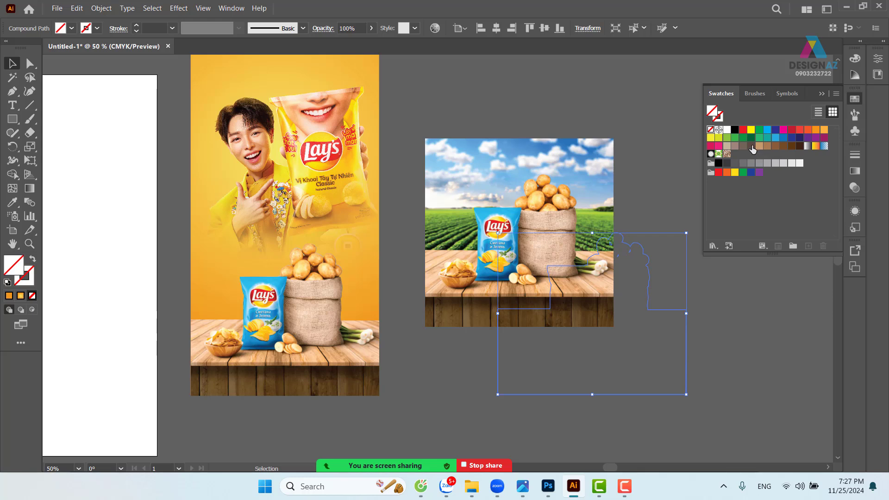
click(750, 130)
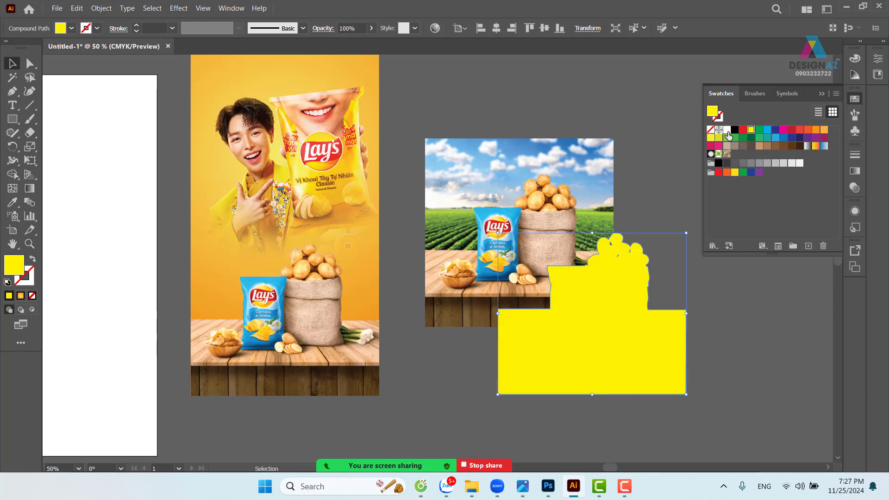
click(727, 130)
Place the white silhouette behind the poster's table image, align it with the poster's lower edge, and reduce its height slightly from above
drag(595, 359, 302, 344)
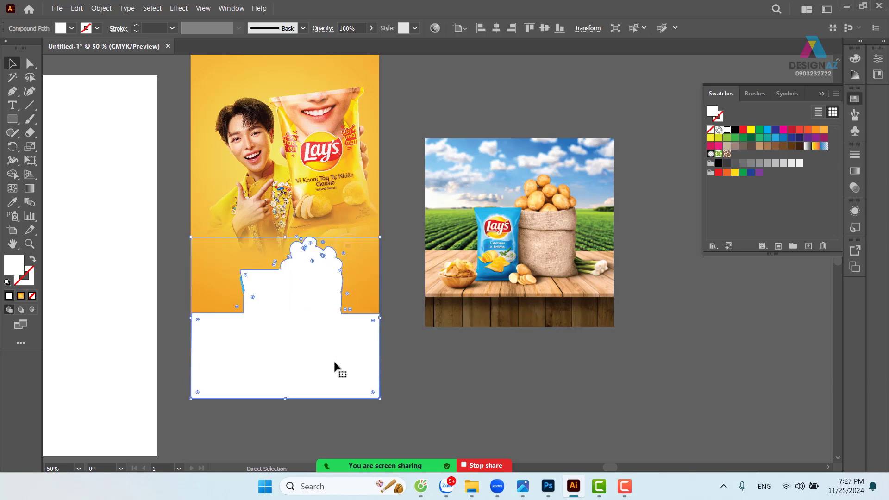
click(336, 368)
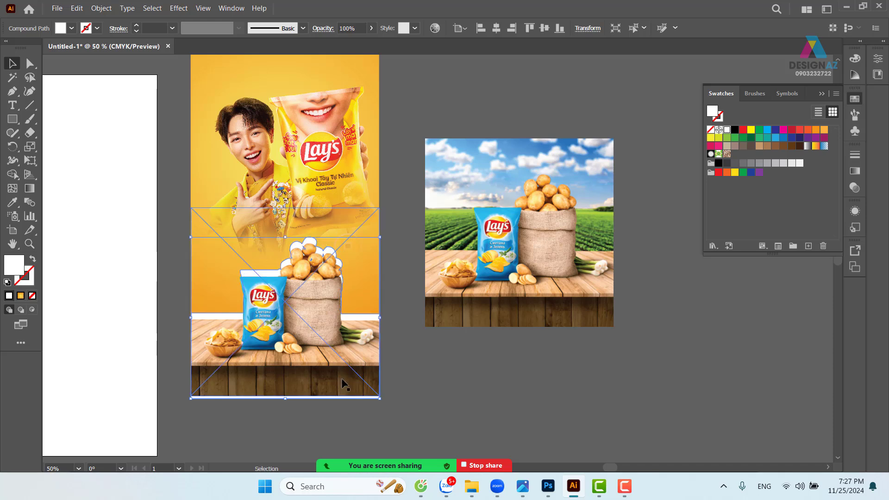
key(Up)
key(Up)
key(Up)
key(Up)
key(Up)
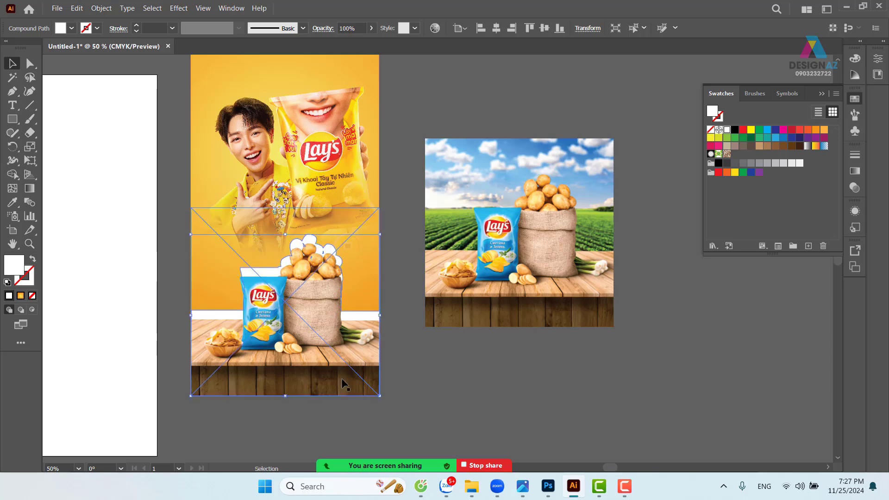
drag(285, 237, 285, 243)
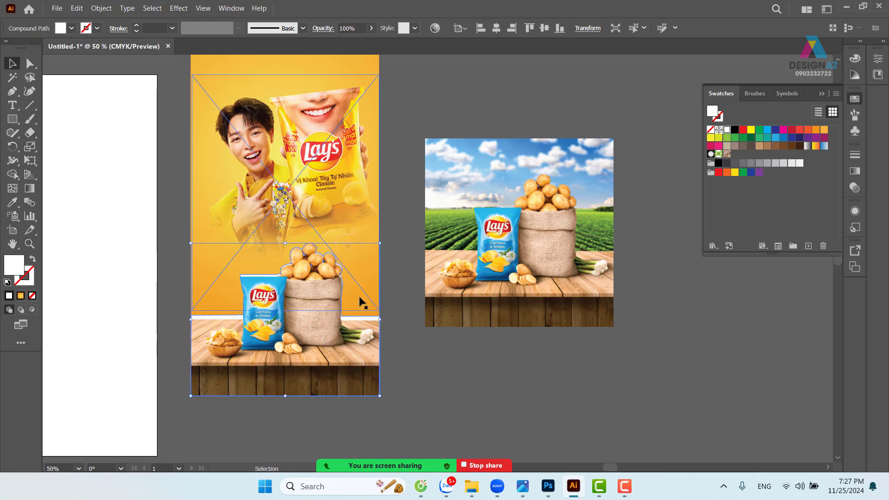
Apply a Gaussian Blur with a radius of 49.4595 pixels to the white silhouette
click(178, 8)
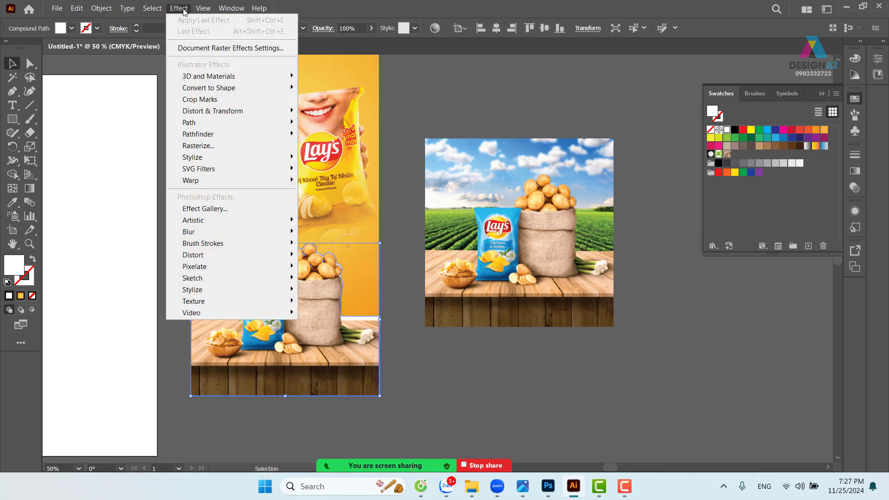
mouse_move(230, 236)
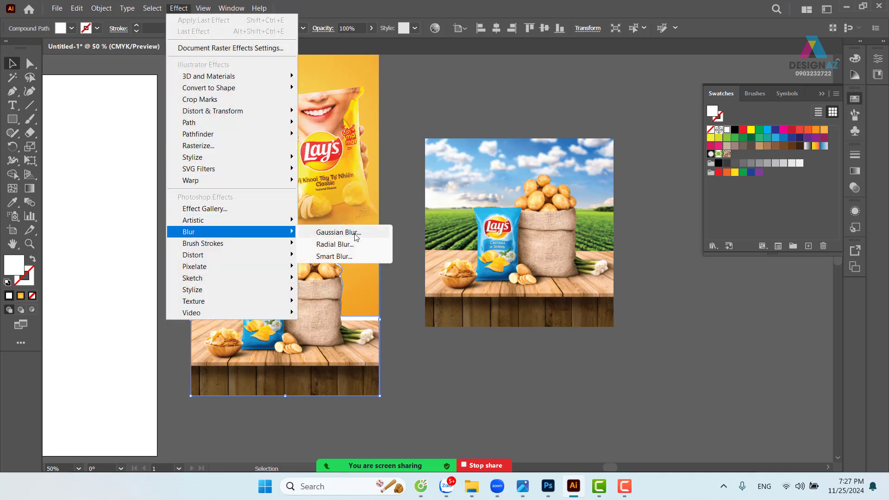
click(338, 232)
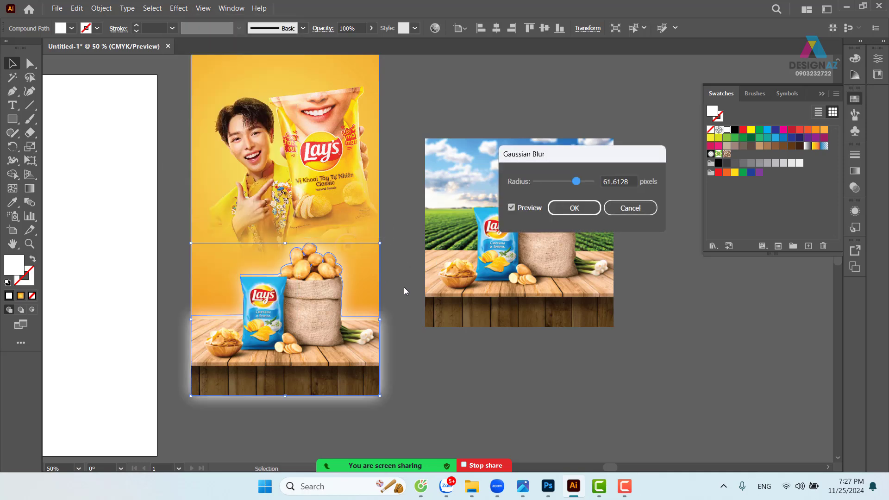
drag(578, 186, 575, 183)
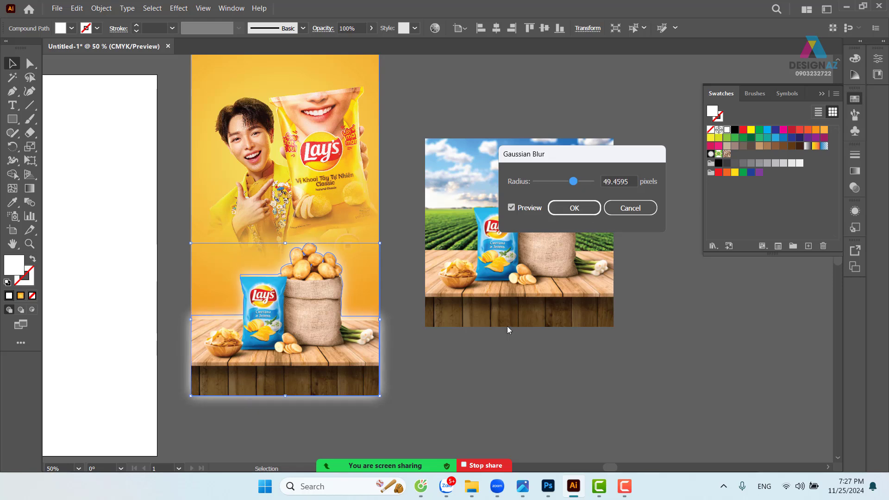
click(583, 210)
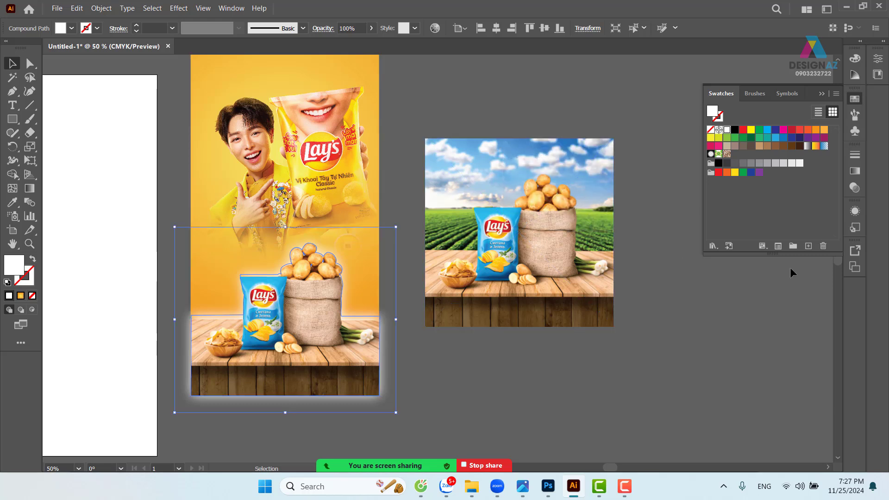
Set the blurred silhouette's blending mode to Overlay
click(855, 186)
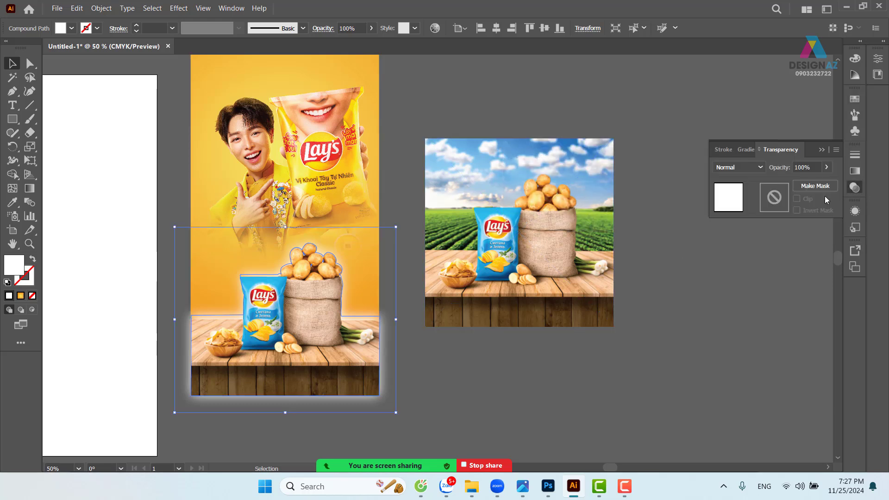
click(751, 166)
click(736, 277)
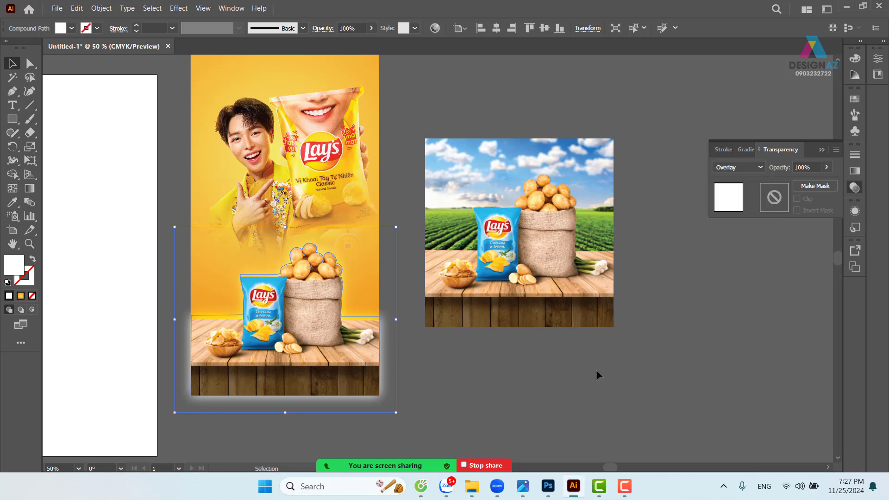
Duplicate the Overlay silhouette in place to intensify the glow around the chip bag and potato sack
key(ctrl+=)
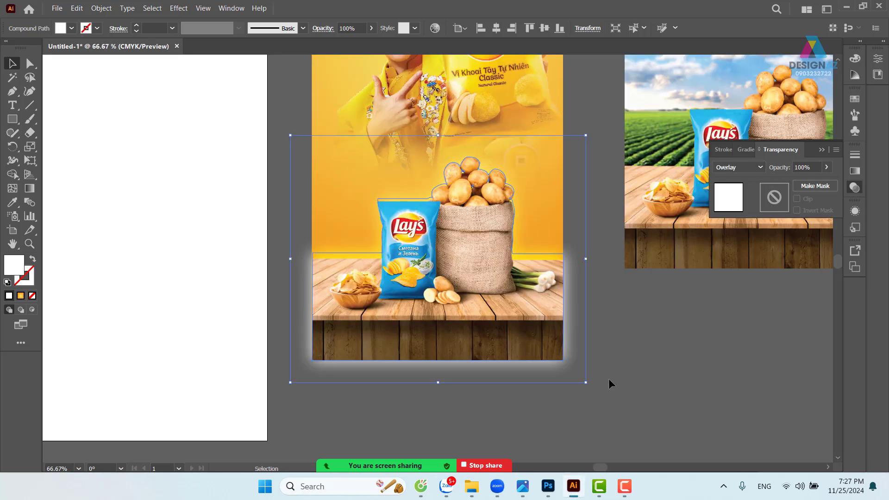
key(a)
key(v)
key(ctrl+=)
scroll(486, 259, right, 3)
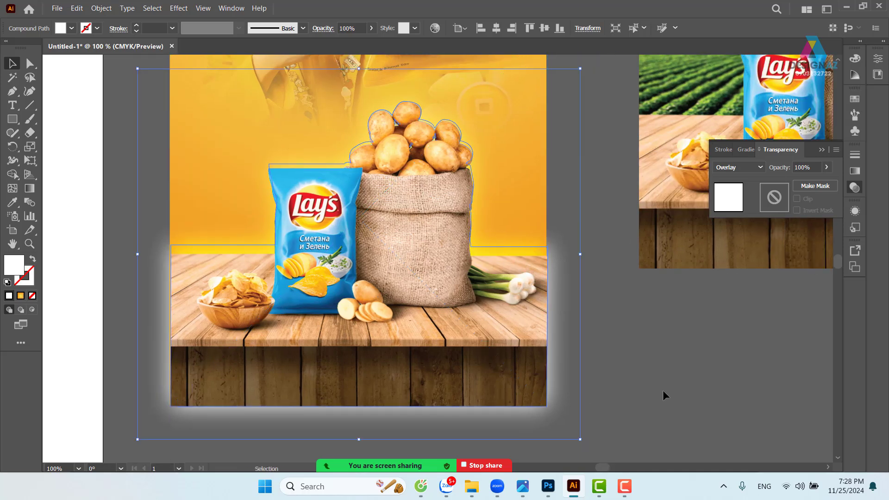
key(a)
key(v)
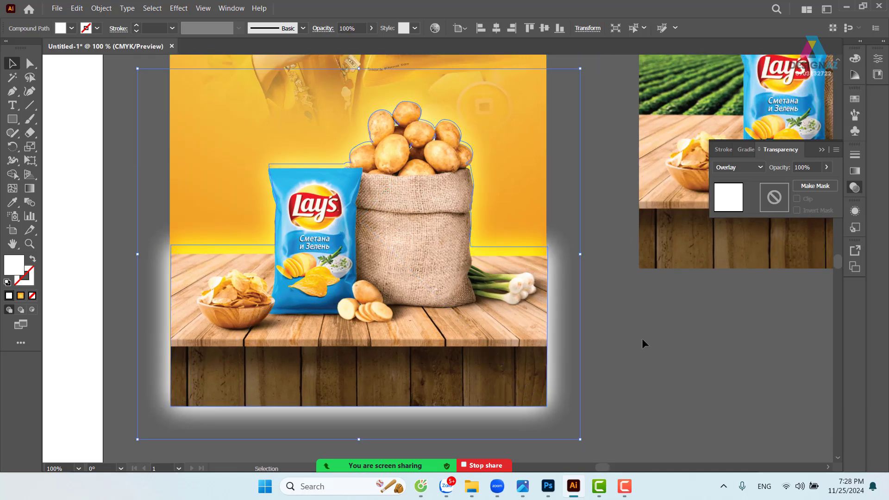
key(a)
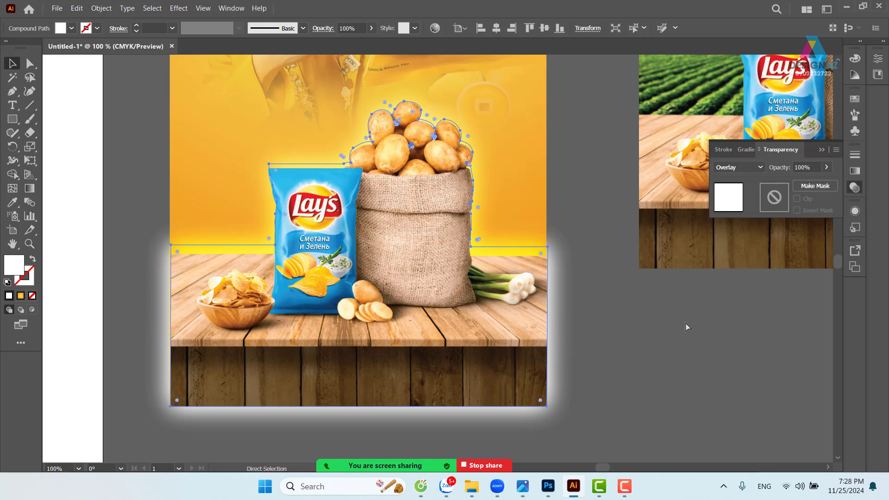
drag(486, 215, 456, 298)
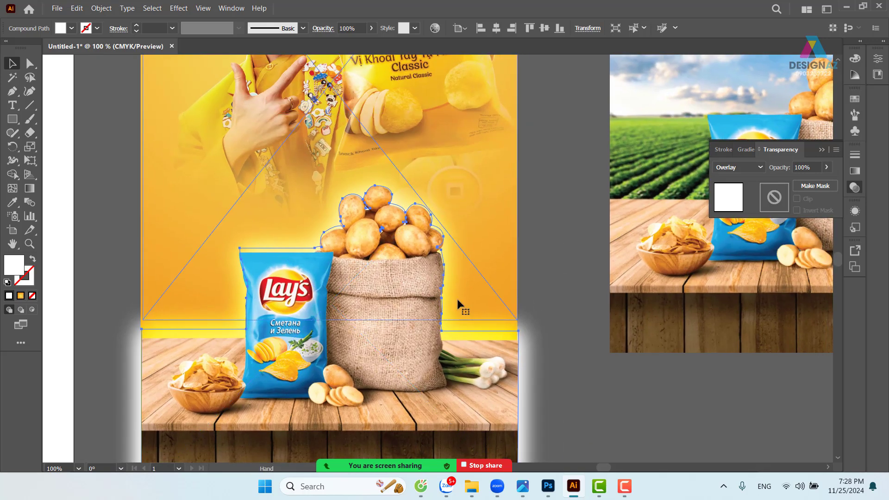
Try moving a glow silhouette away from behind the table image, and undo the move
click(616, 374)
drag(609, 415, 605, 206)
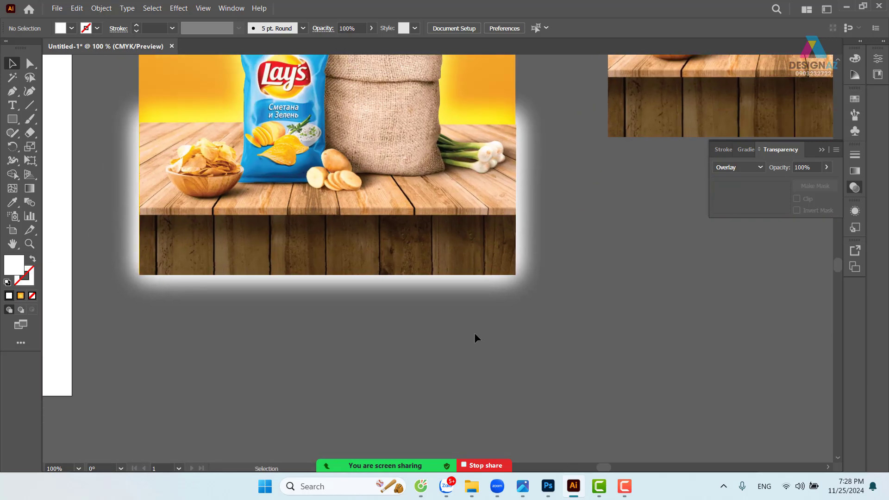
drag(477, 279, 680, 333)
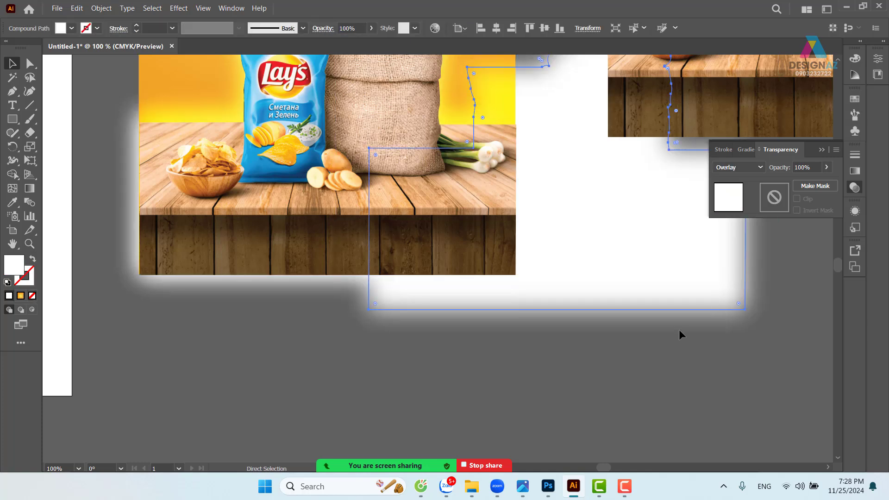
key(ctrl+z)
Group the selected glow silhouettes behind the table image and deselect them
drag(519, 258, 534, 342)
key(ctrl)
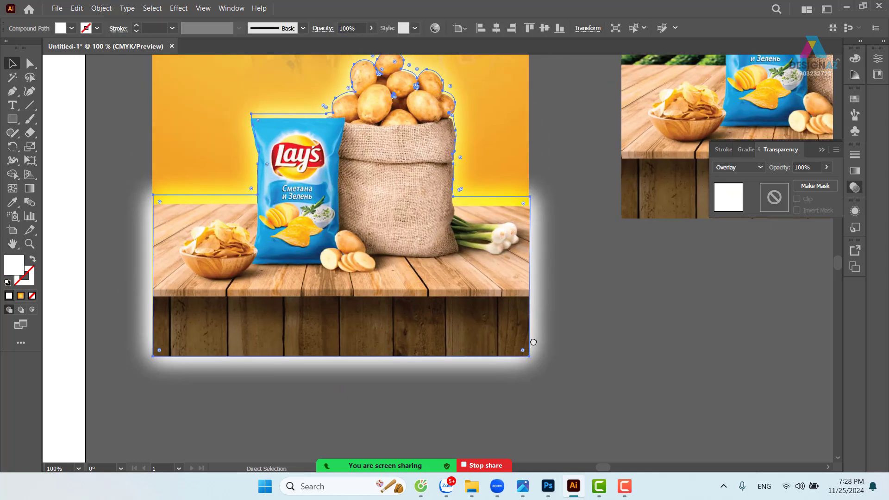
click(533, 341)
scroll(534, 342, down, 2)
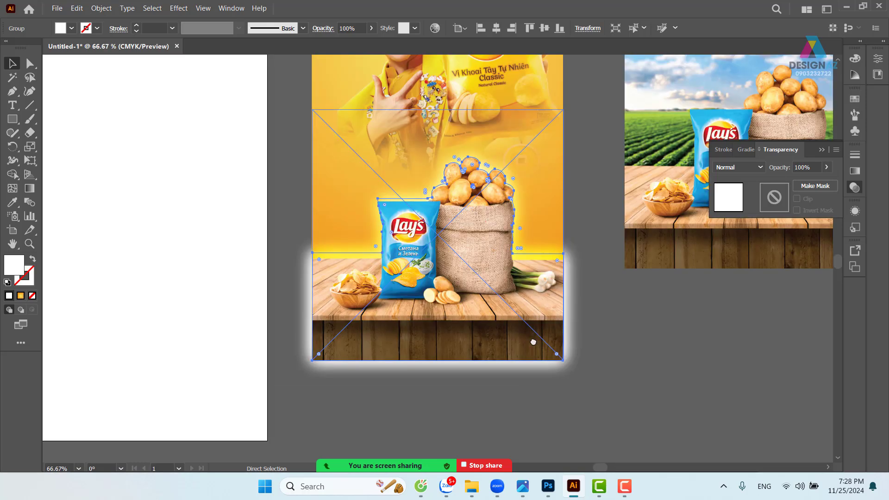
click(621, 319)
Draw a white rectangle spanning the poster's full width, from above the potatoes down to the poster's lower edge
key(z)
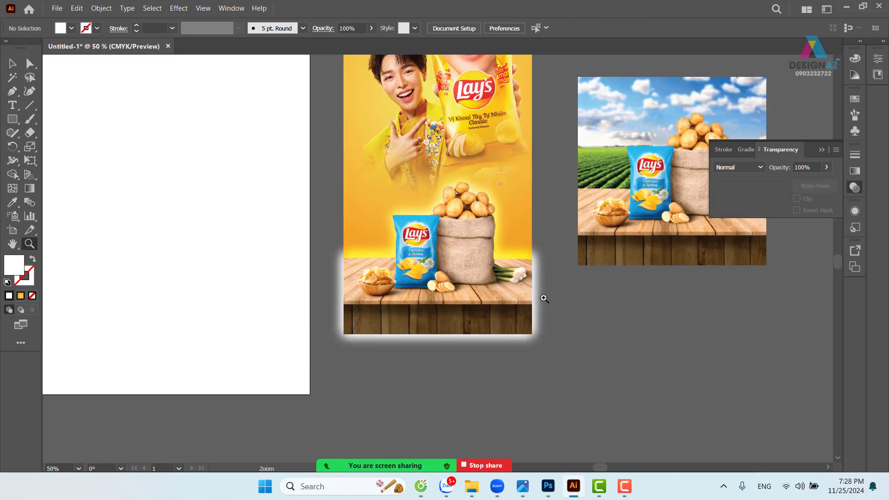
drag(450, 161, 482, 173)
scroll(465, 172, right, 3)
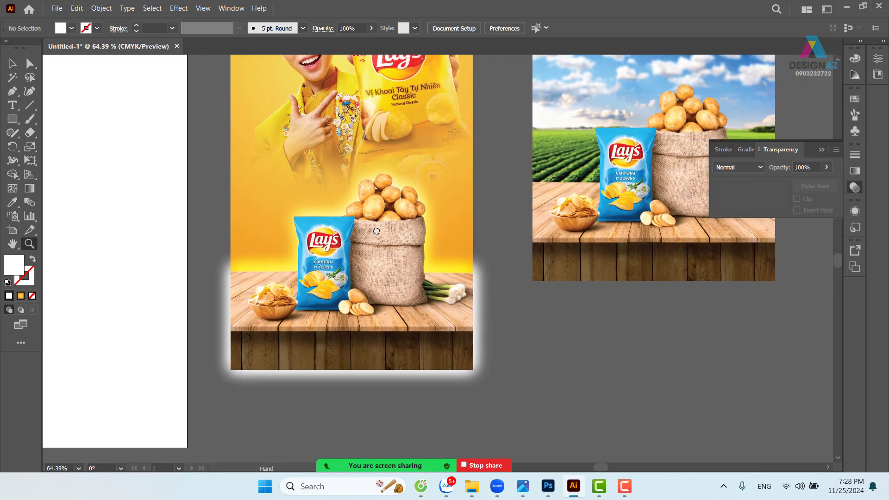
click(12, 119)
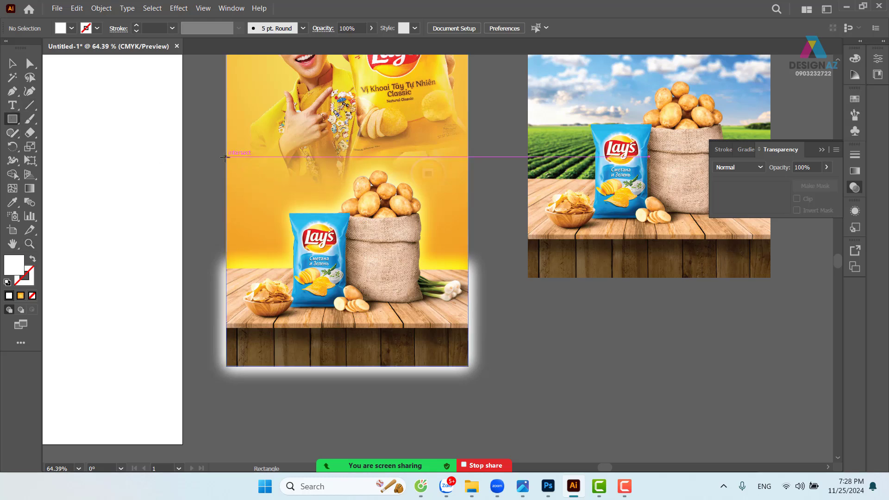
drag(226, 157, 468, 369)
click(12, 63)
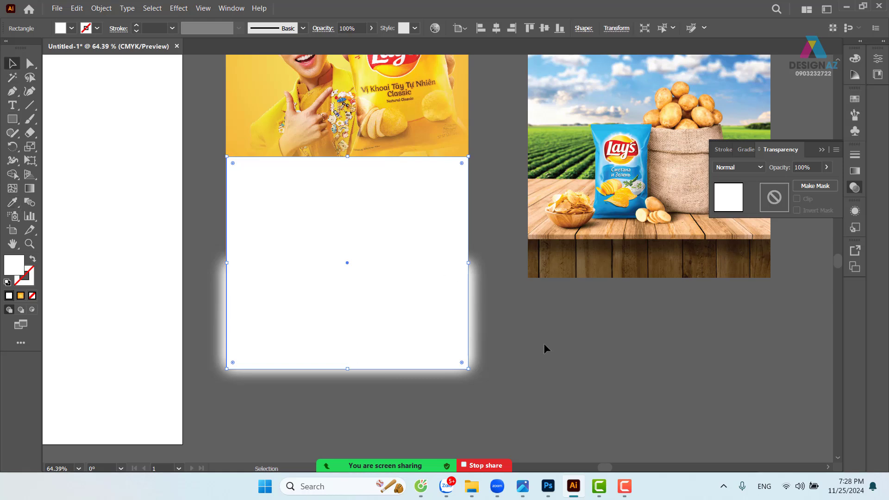
Try clipping the glow group to the white rectangle with a clipping mask, and undo the mask
click(469, 213)
click(465, 202)
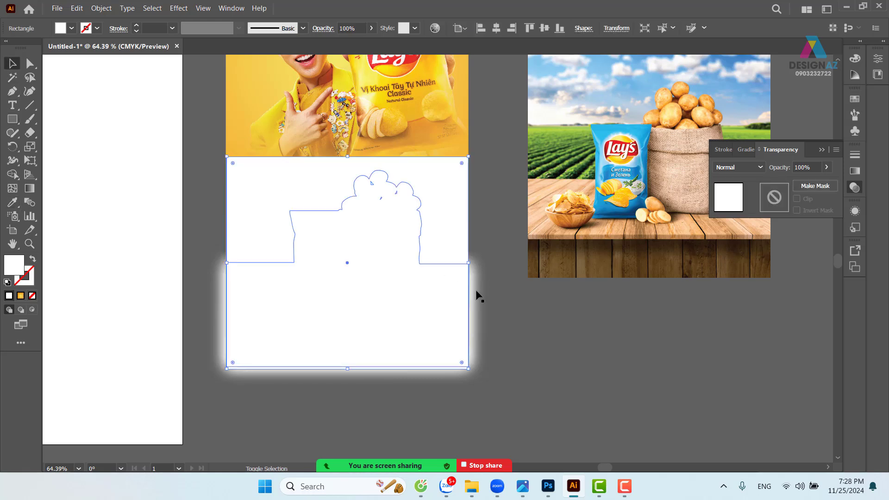
shift+click(476, 289)
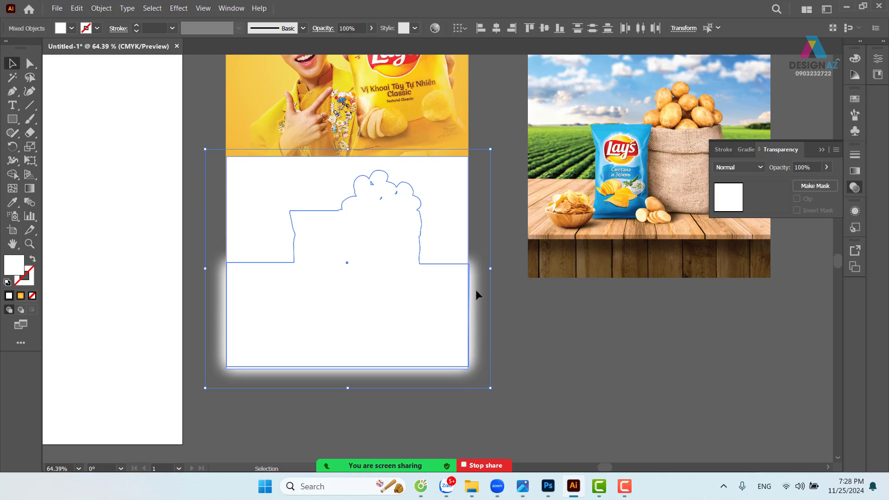
right_click(475, 290)
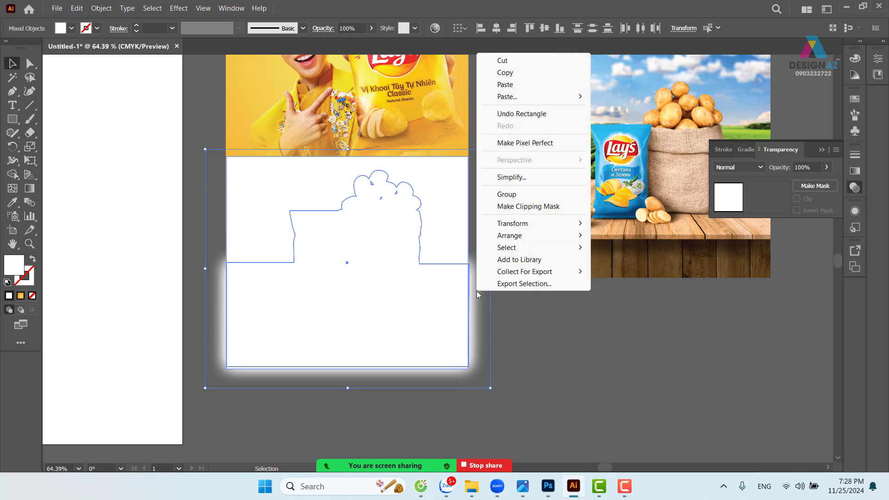
click(522, 207)
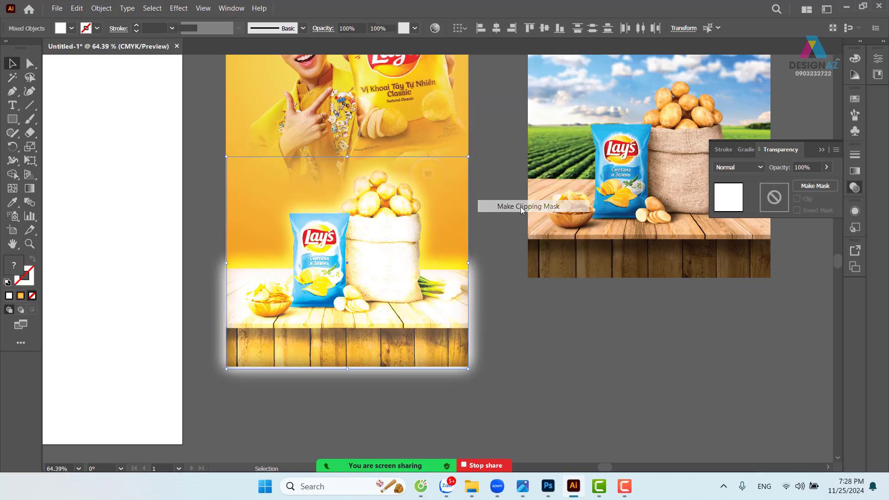
key(ctrl+z)
click(500, 286)
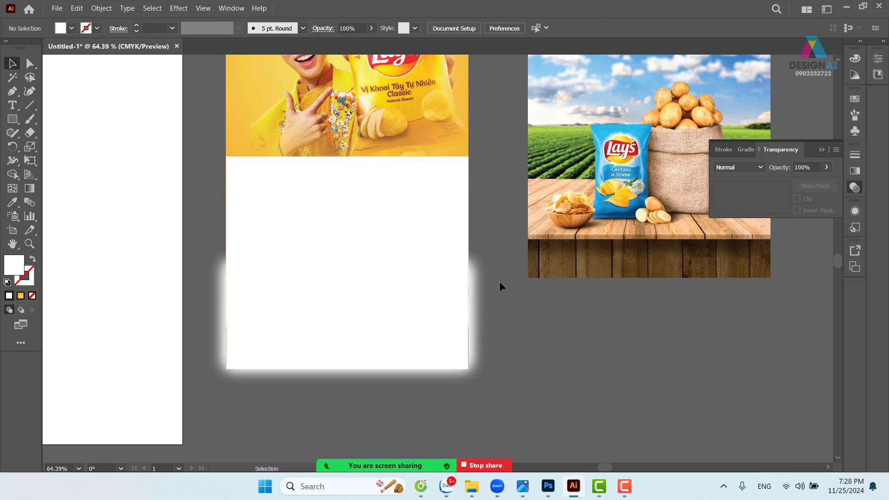
Try moving the glow group out from under the white rectangle in two directions, undoing each move
drag(482, 327, 576, 342)
key(ctrl+z)
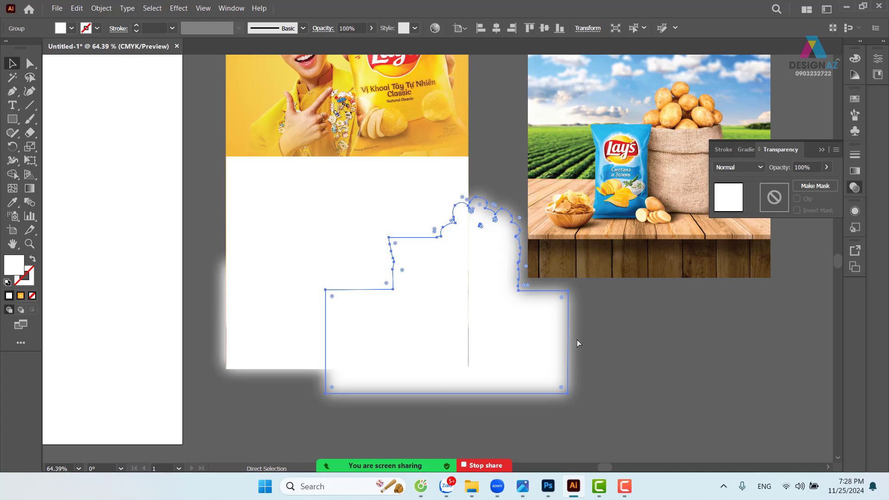
click(493, 161)
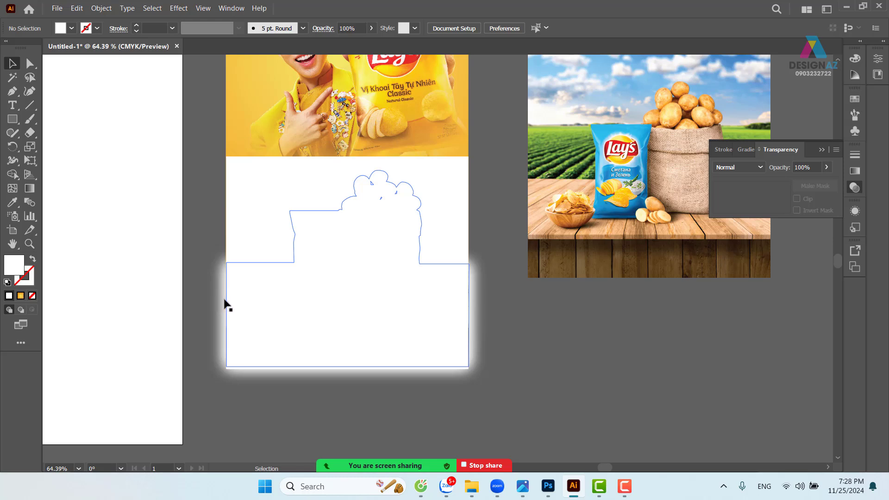
drag(224, 303, 193, 346)
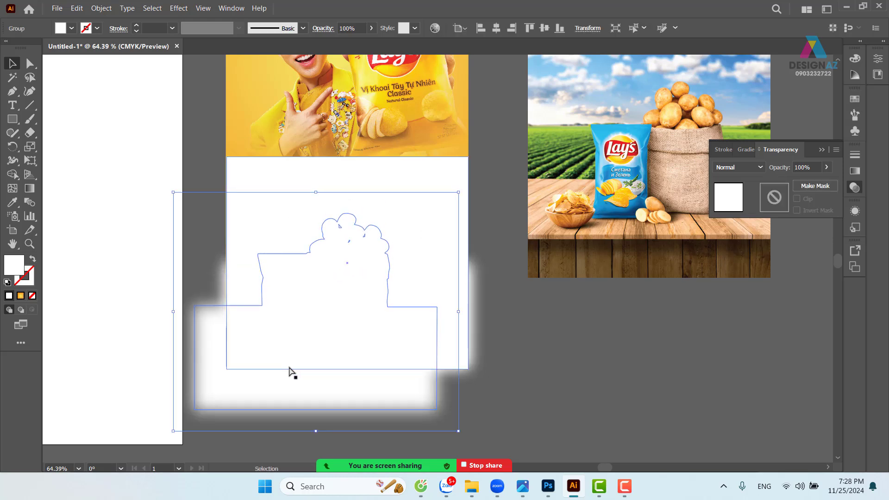
key(ctrl+z)
click(507, 370)
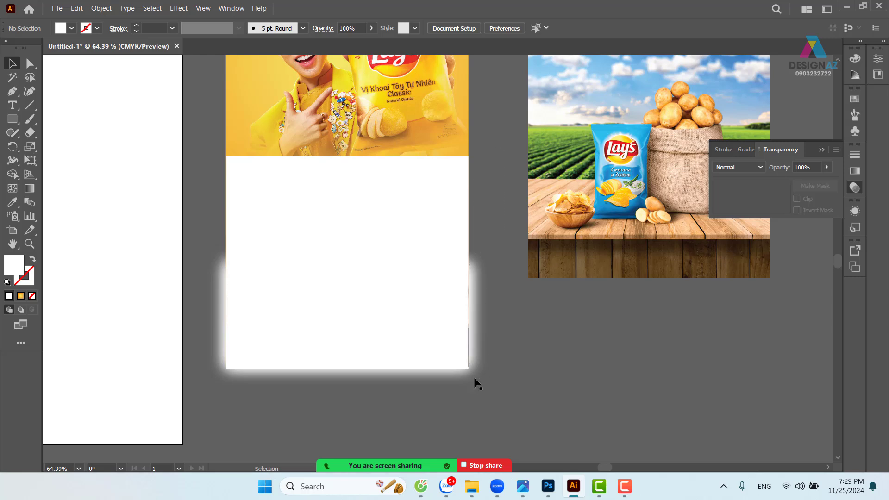
Move the white rectangle off the poster's lower half onto the blank artboard beside it
scroll(456, 211, right, 1)
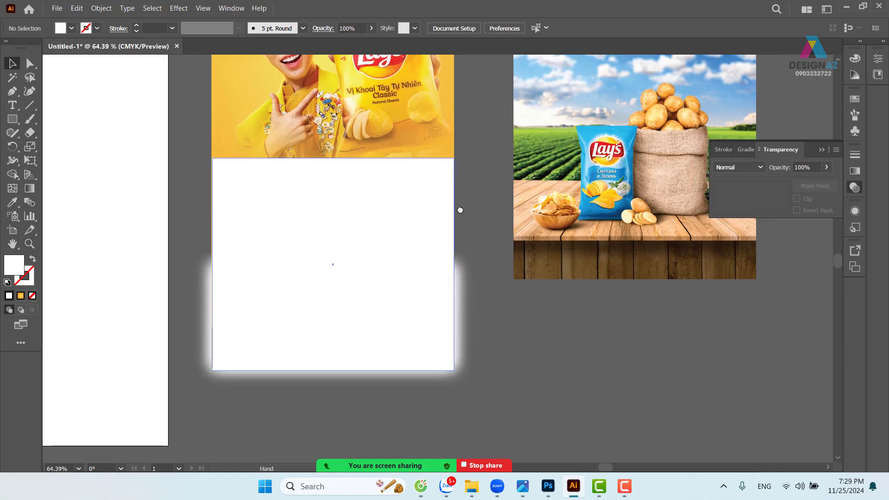
drag(458, 209, 77, 216)
scroll(412, 262, left, 3)
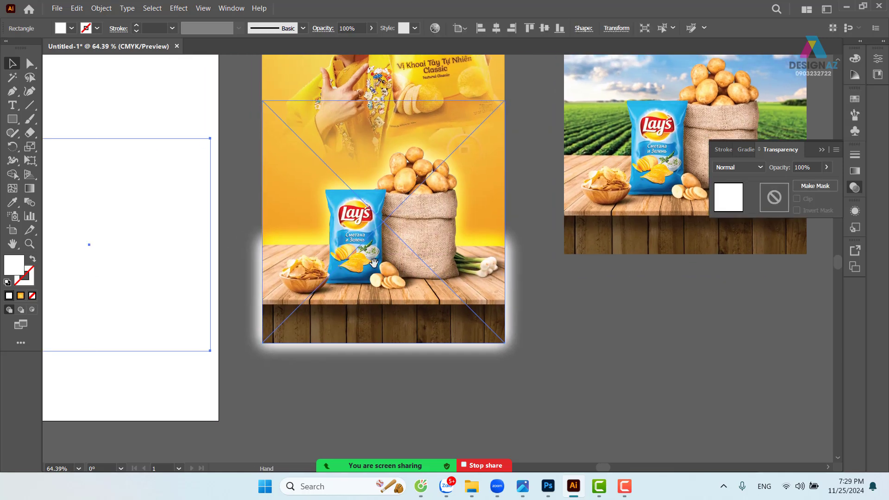
Try moving the table image and its glow together off the poster, excluding the man image and background, and undo the move
click(412, 262)
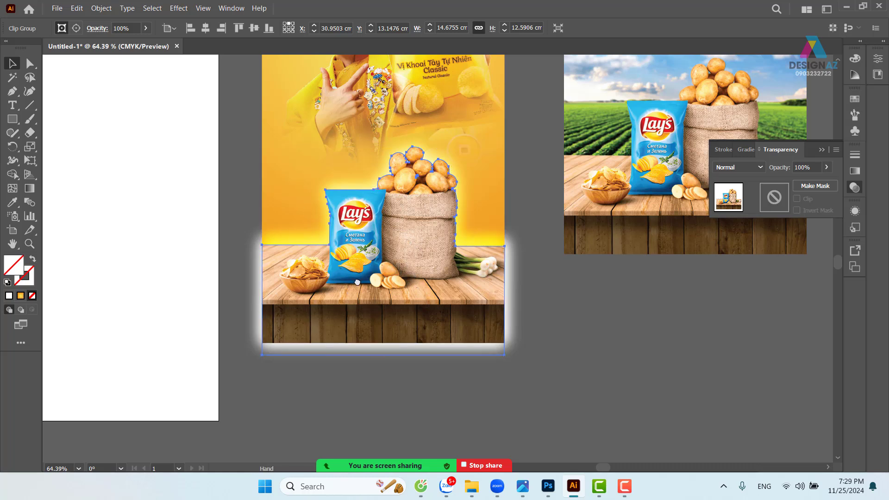
scroll(377, 322, down, 2)
scroll(377, 322, left, 1)
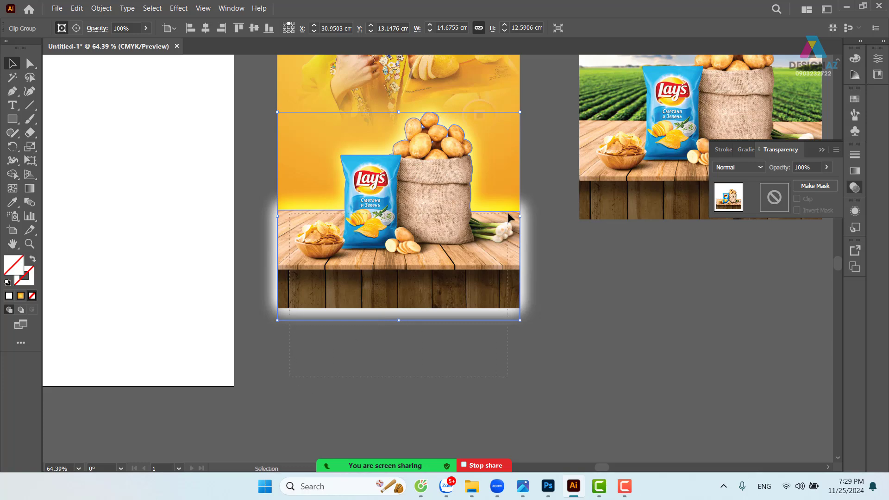
key(ctrl+a)
scroll(500, 259, right, 3)
scroll(491, 209, up, 4)
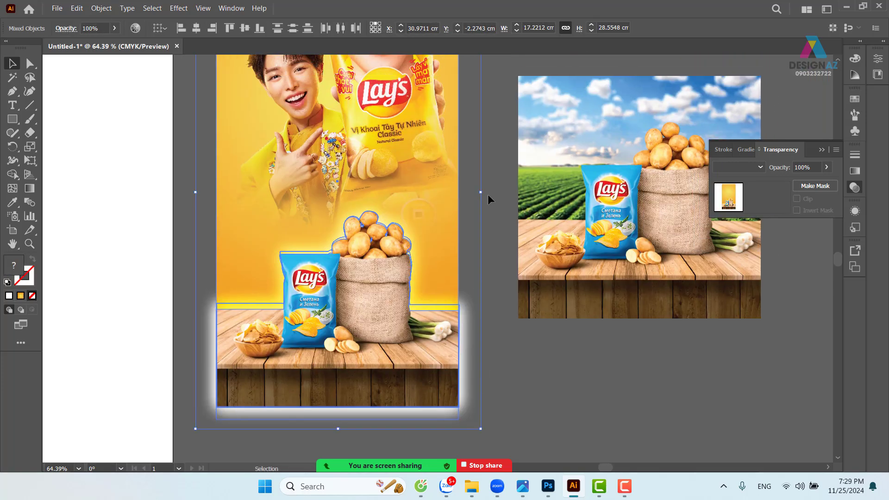
drag(410, 160, 407, 161)
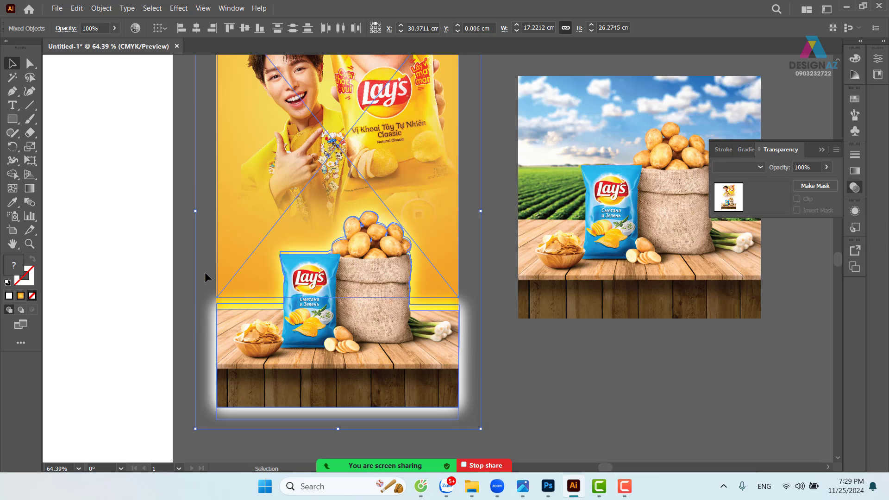
shift+click(249, 182)
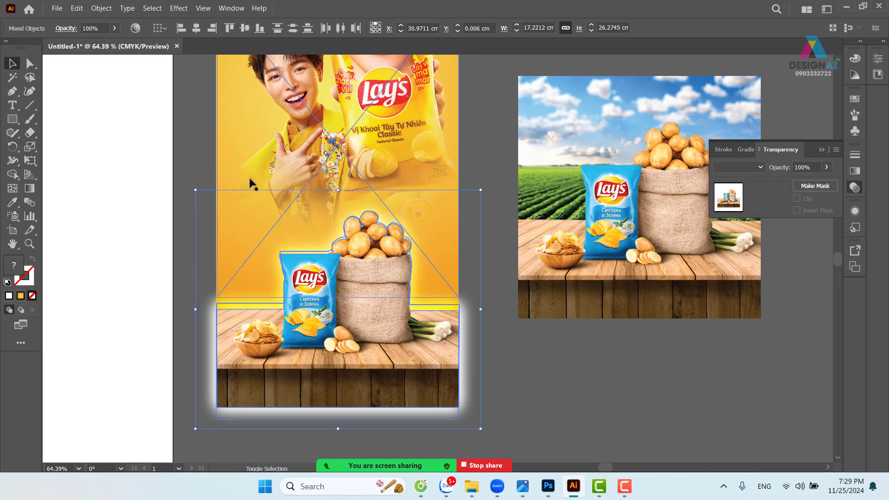
drag(390, 299, 527, 305)
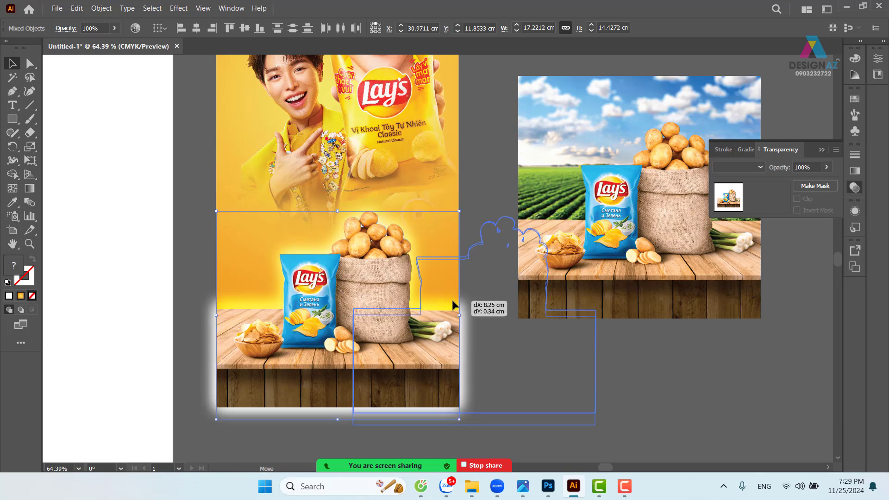
key(a)
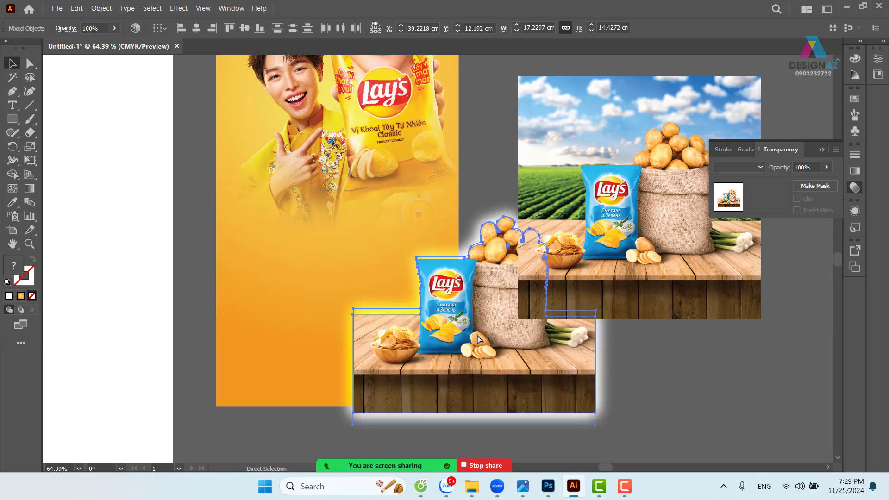
key(ctrl+z)
key(v)
key(ctrl+z)
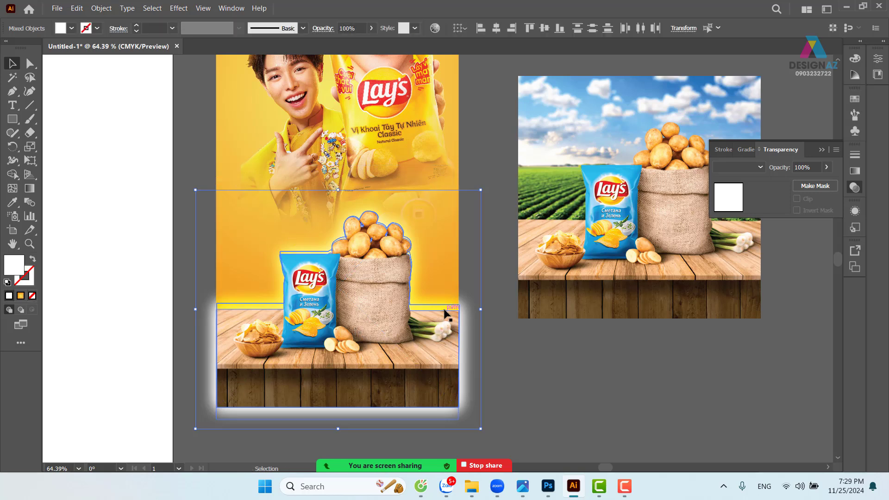
Try moving only the clipped table image away from its glow, and undo the move
drag(442, 313, 589, 348)
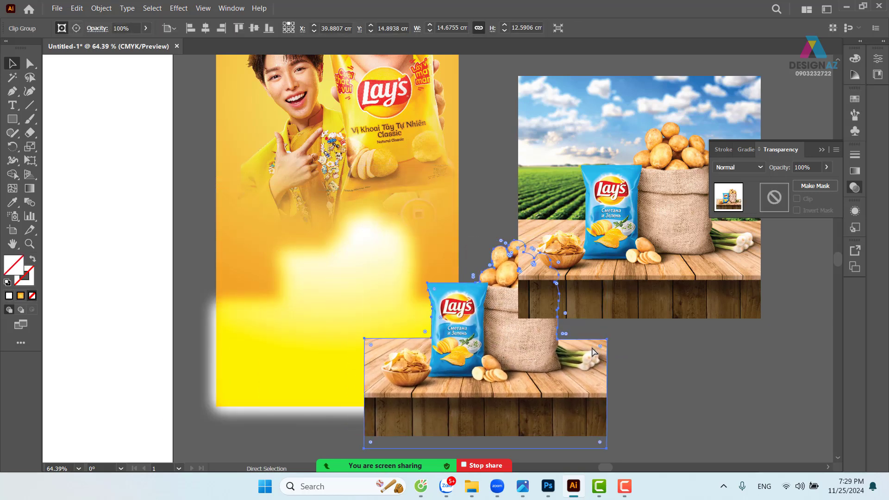
key(ctrl+z)
scroll(479, 352, down, 2)
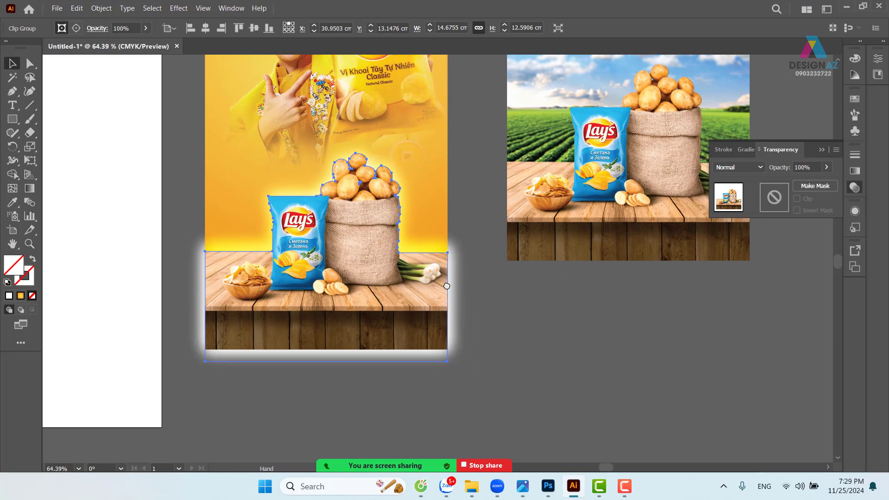
Lock the clipped table image on the poster
click(523, 351)
scroll(523, 351, left, 2)
scroll(523, 351, up, 1)
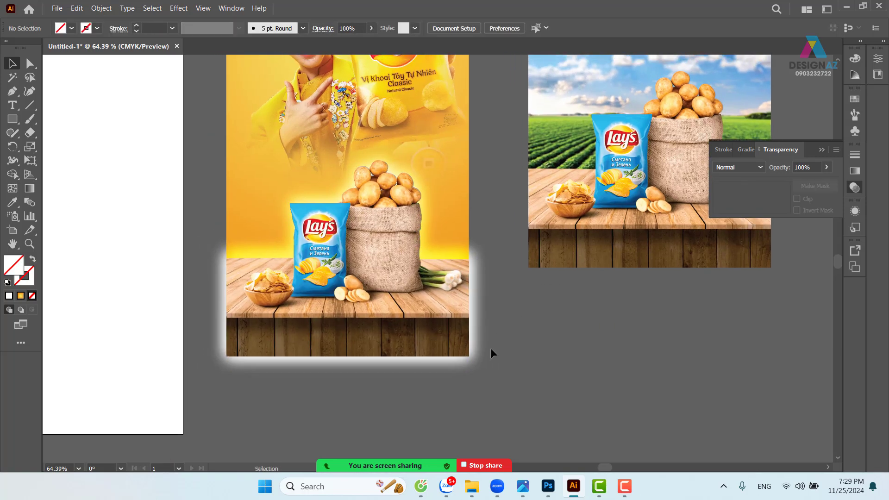
click(392, 248)
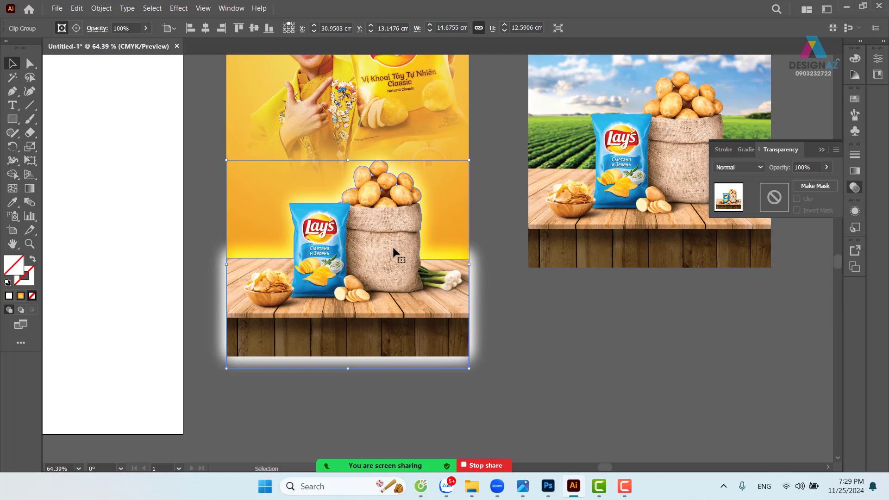
click(111, 10)
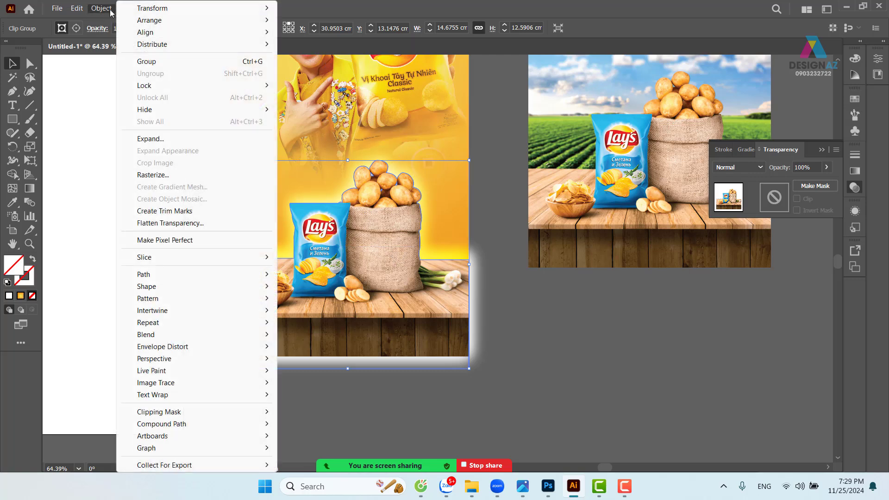
mouse_move(190, 85)
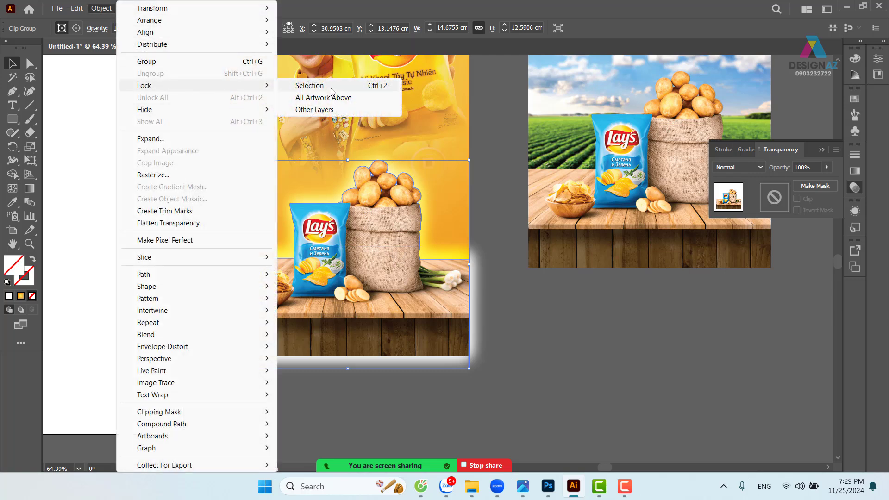
click(324, 86)
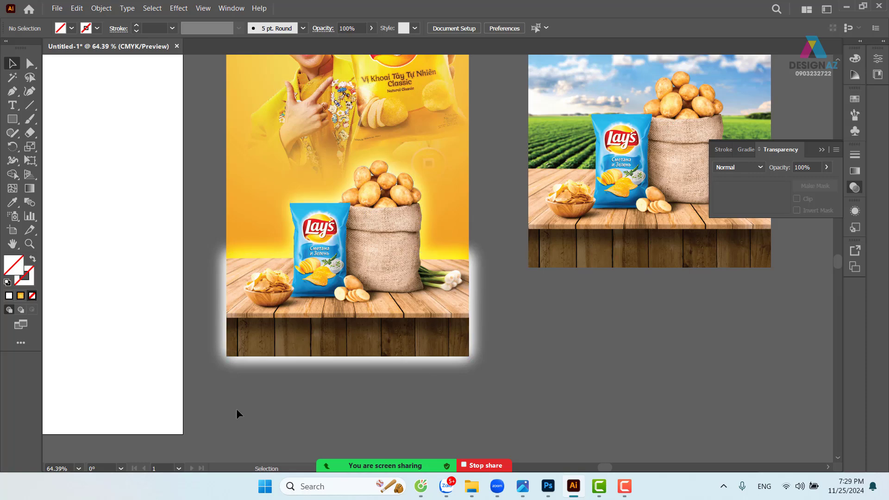
Lock the man image and the orange gradient background together
click(232, 191)
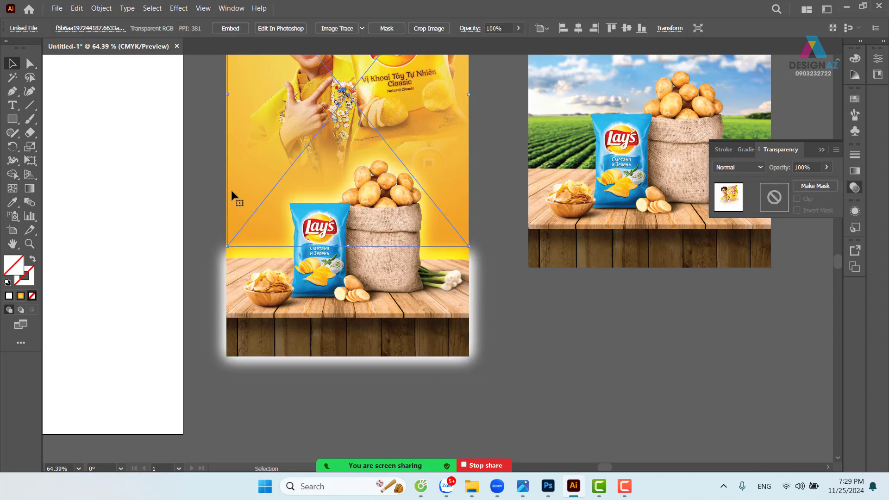
drag(215, 128, 238, 188)
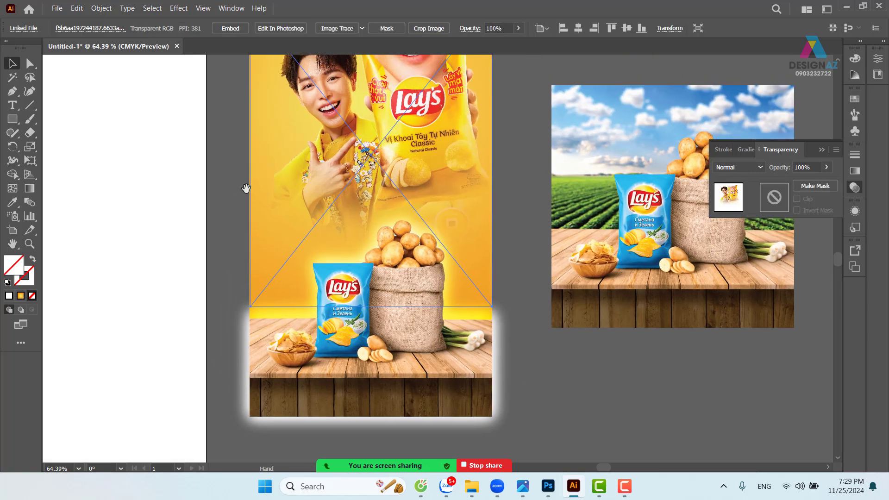
shift+click(386, 197)
click(101, 8)
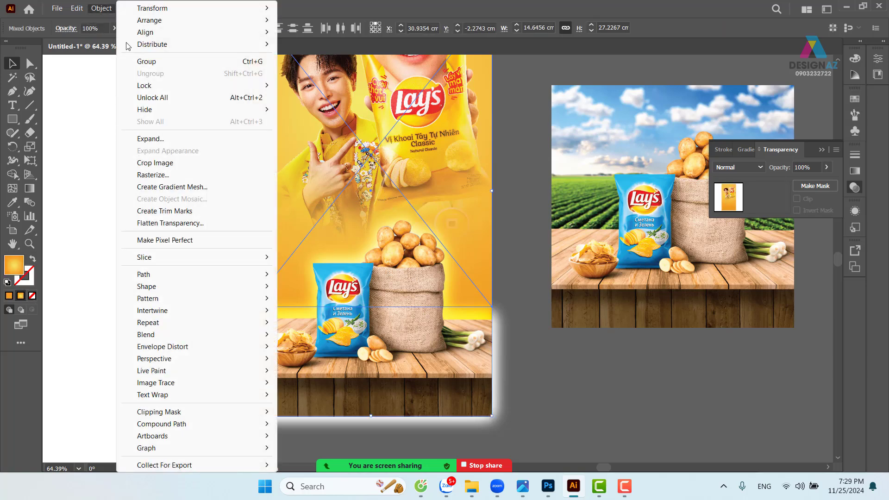
mouse_move(184, 86)
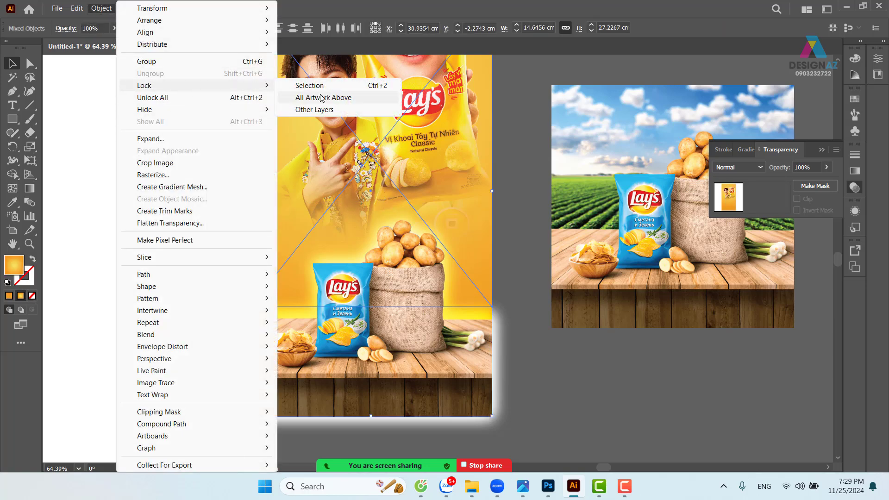
click(301, 85)
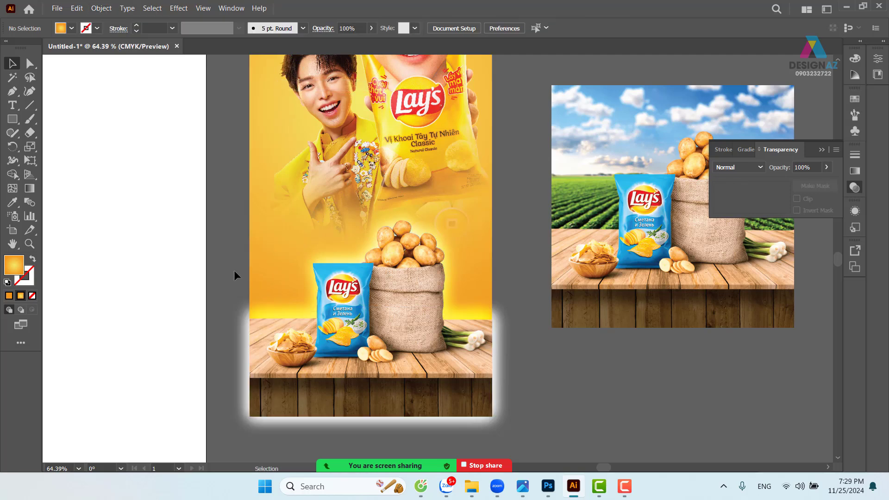
Try moving the glow group away from behind the table image, undo the move and deselect it
click(365, 392)
drag(287, 288, 318, 237)
key(a)
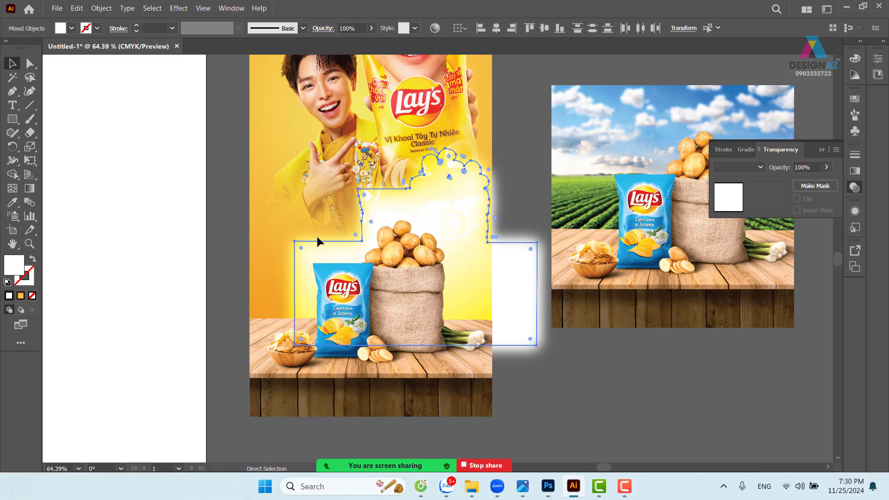
key(ctrl+z)
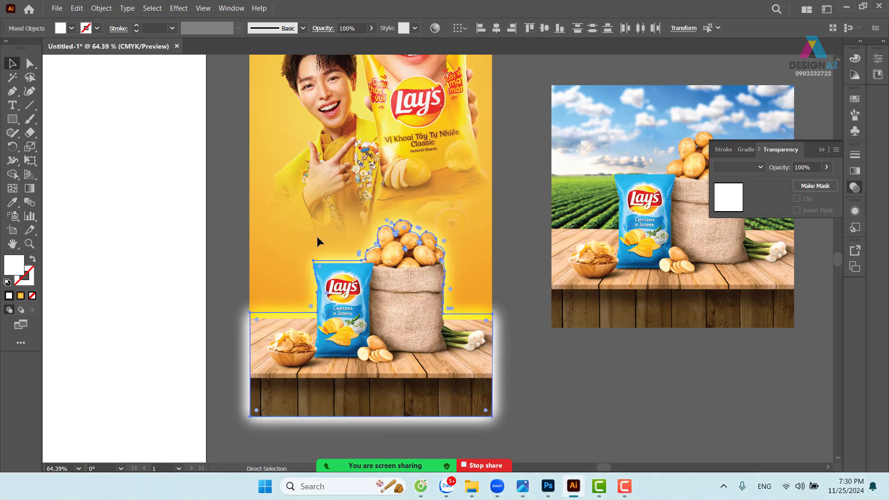
key(ctrl+shift+a)
Move the white rectangle from the blank artboard back over the poster's lower half, above the glow
key(ctrl+minus)
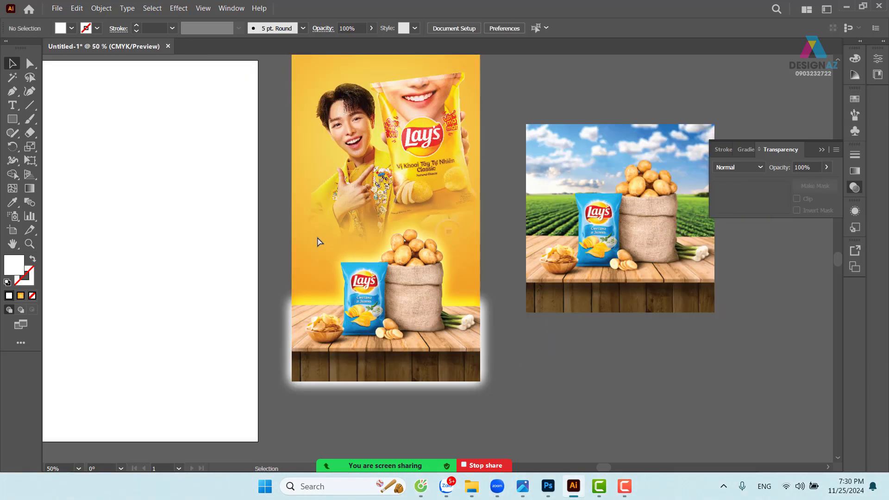
drag(198, 296, 425, 283)
key(z)
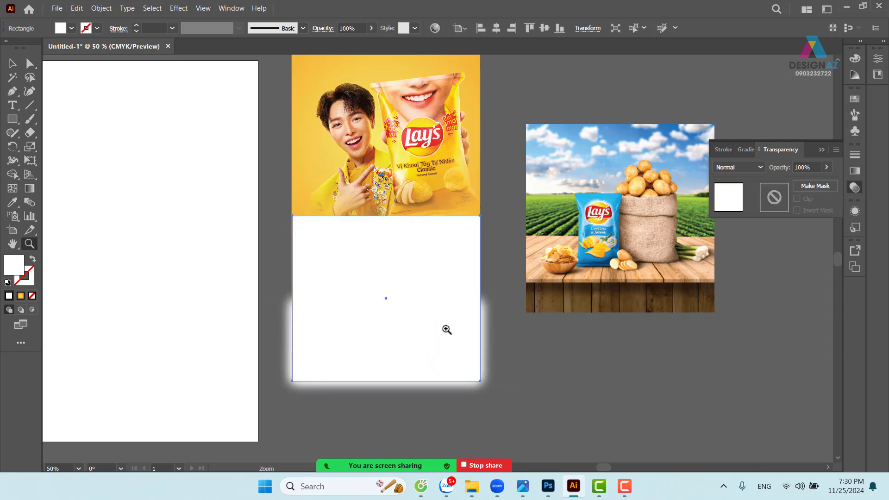
Stretch the white rectangle slightly so its side edge meets the poster's edge, and deselect it
drag(378, 315, 446, 334)
drag(320, 317, 324, 316)
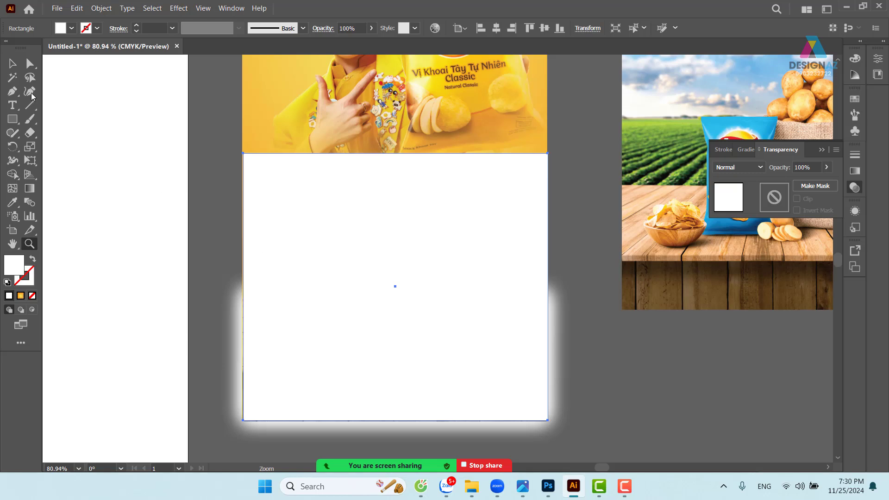
click(12, 63)
drag(294, 248, 296, 252)
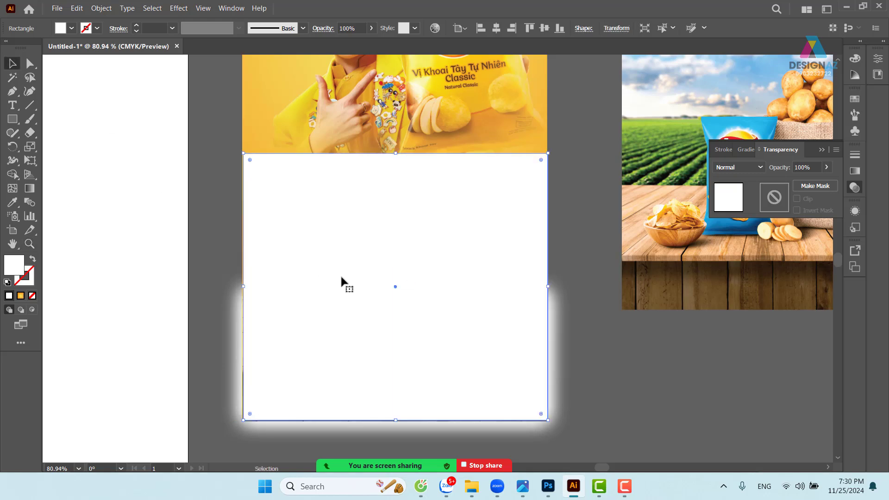
key(ctrl+space)
drag(237, 388, 348, 259)
drag(311, 179, 312, 188)
key(space)
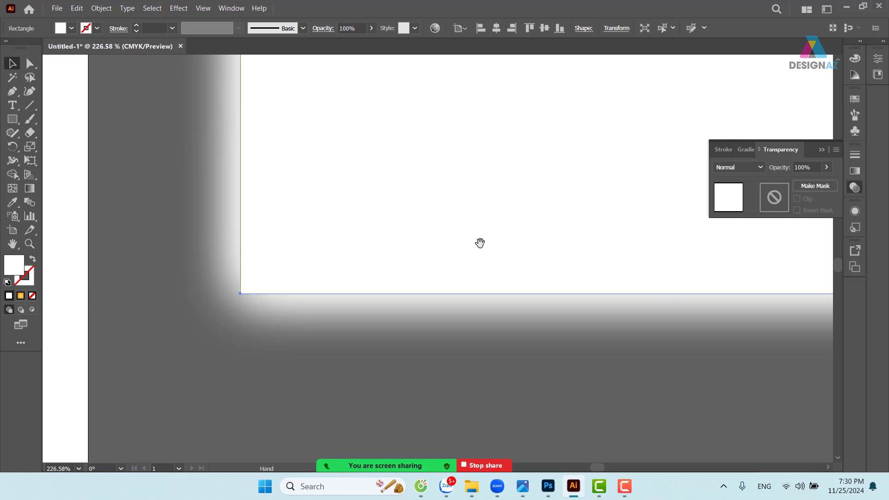
drag(480, 242, 17, 239)
drag(335, 221, 232, 277)
drag(341, 183, 238, 376)
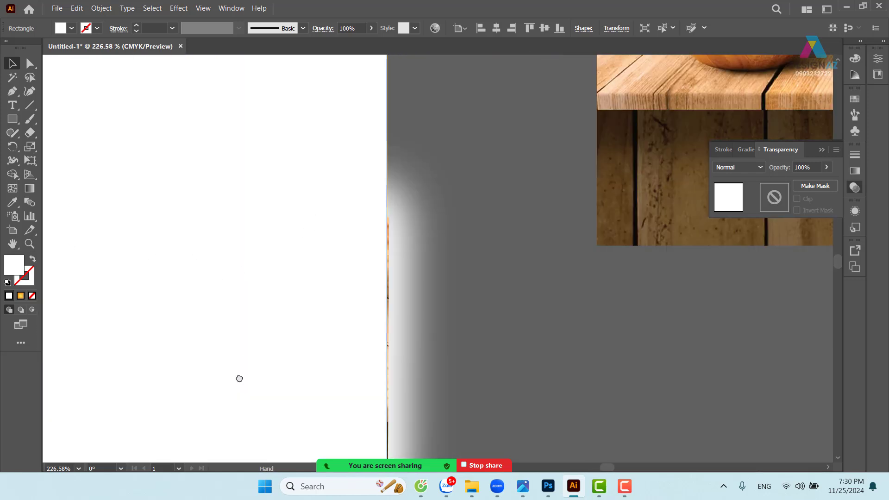
drag(387, 187, 389, 186)
click(490, 286)
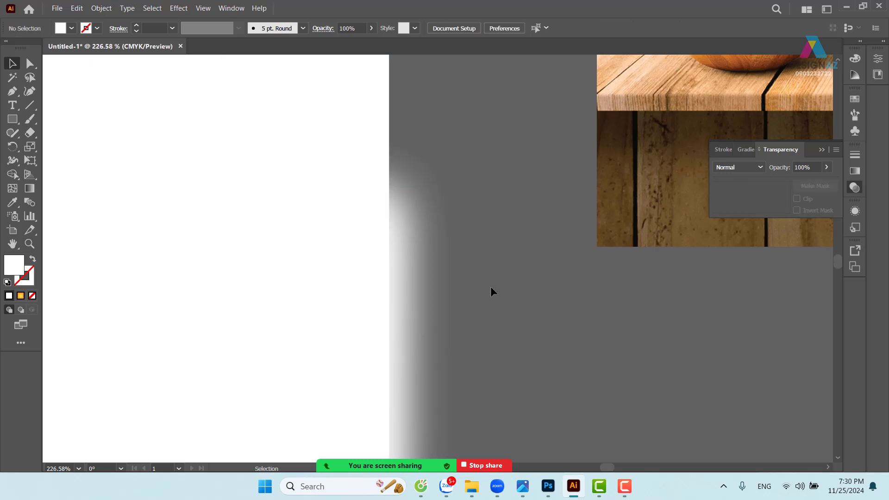
Fill the white rectangle over the glow with the dark blue swatch
key(ctrl+minus)
key(ctrl+minus)
key(ctrl+minus)
key(ctrl+minus)
key(ctrl+minus)
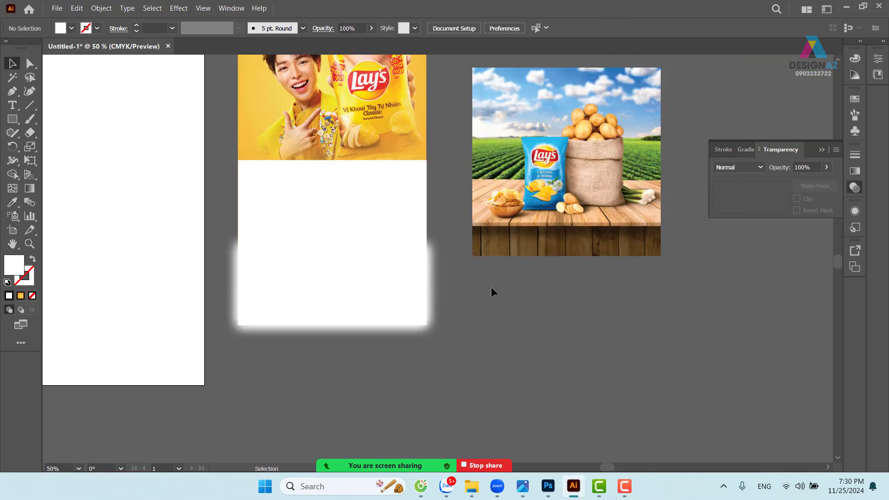
click(410, 196)
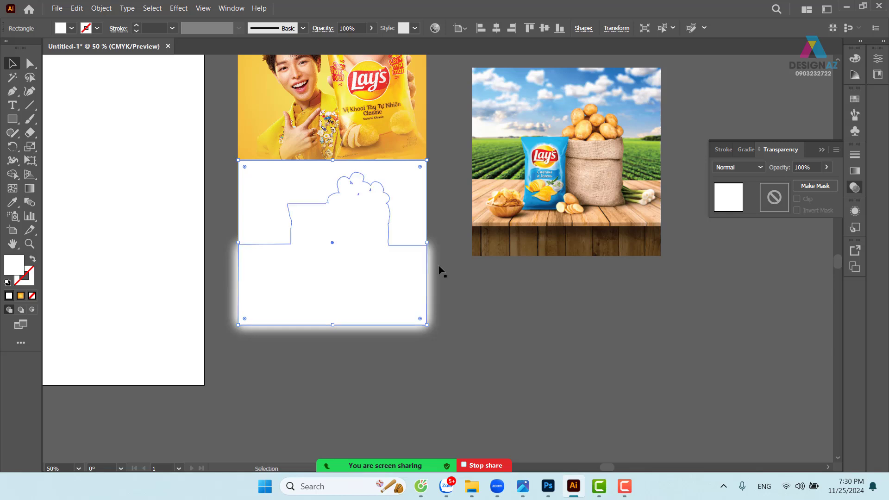
click(855, 99)
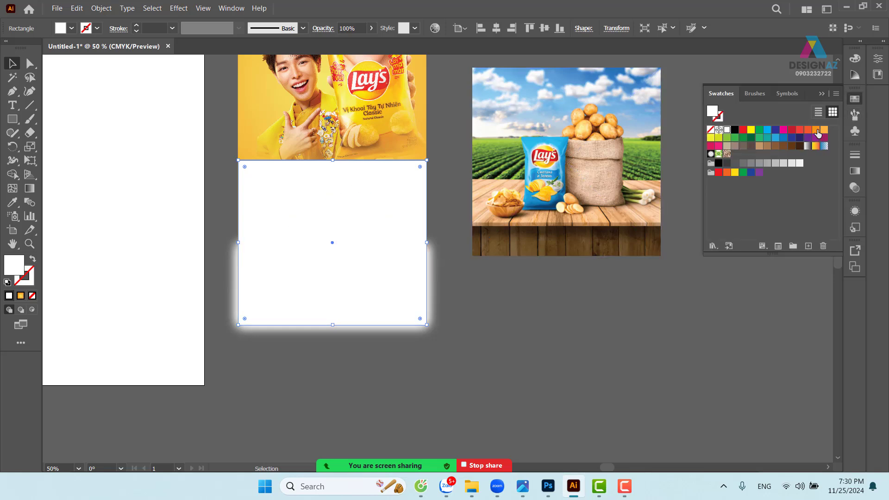
click(800, 137)
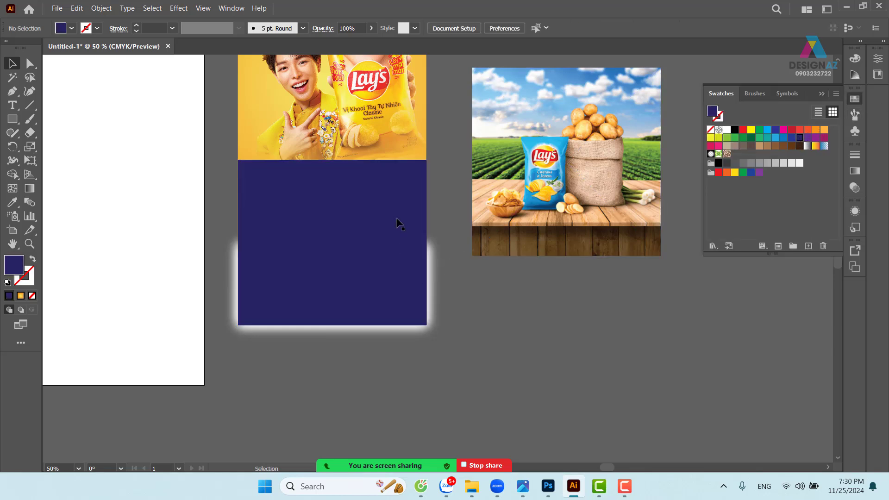
Make a clipping mask from the dark blue rectangle and the blurred white glow group
shift+click(429, 279)
right_click(429, 280)
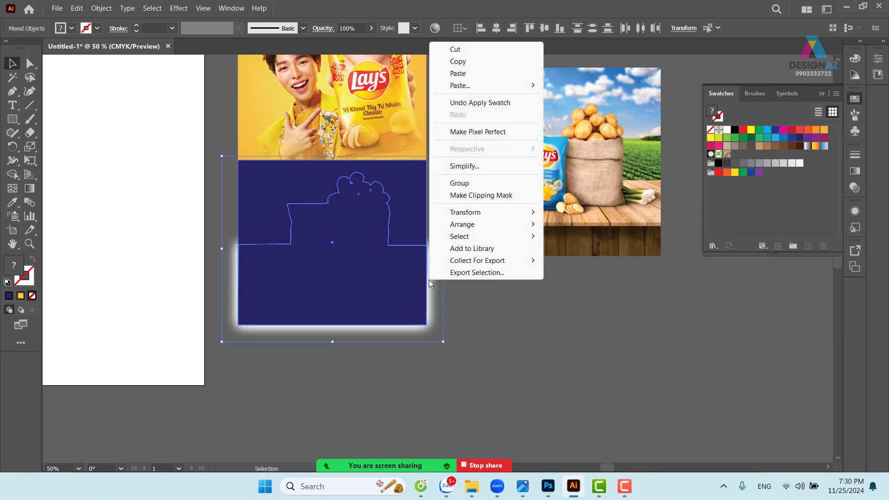
click(476, 195)
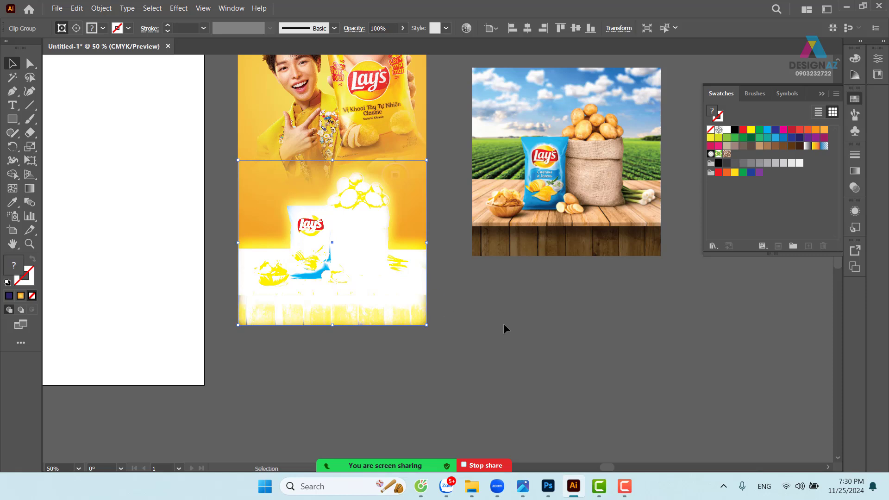
Try moving the clipped glow off the poster, undo the move, and send the glow behind the table image
drag(469, 331, 488, 338)
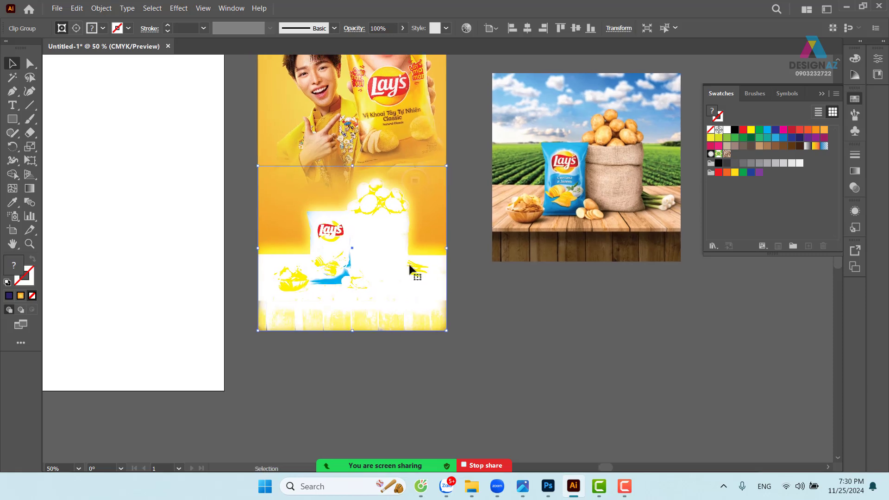
drag(372, 256, 471, 298)
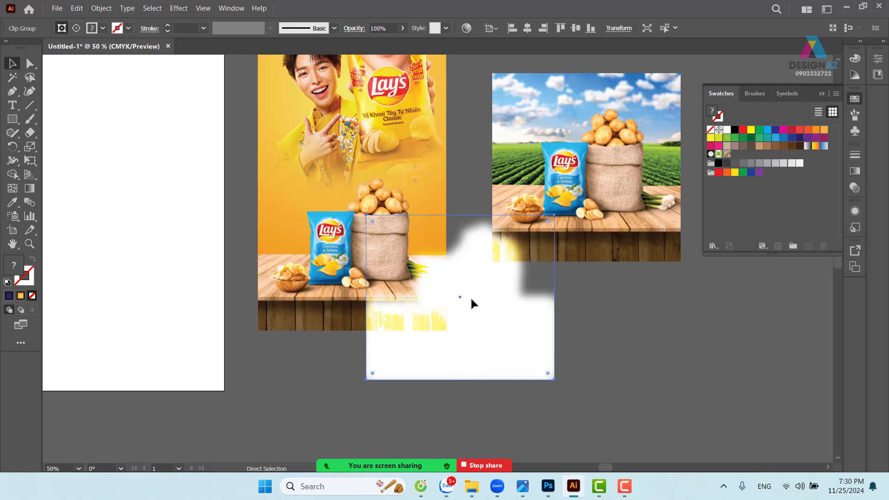
key(ctrl+z)
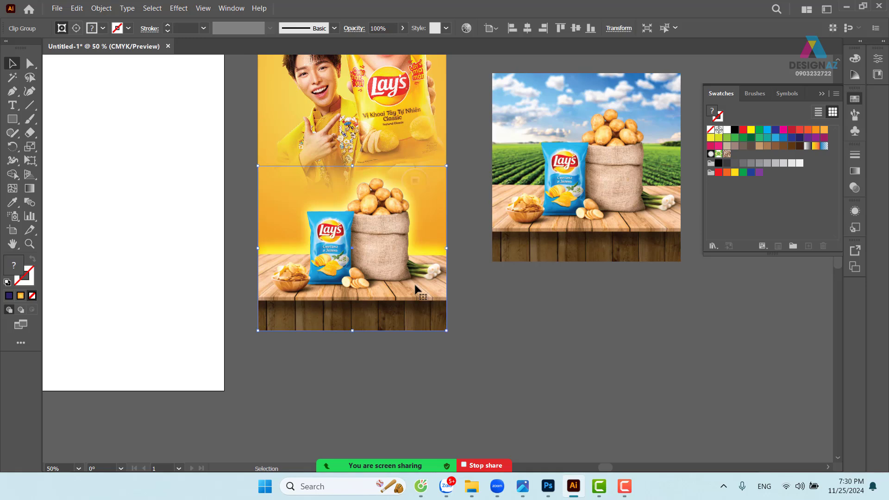
click(540, 322)
drag(464, 278, 443, 357)
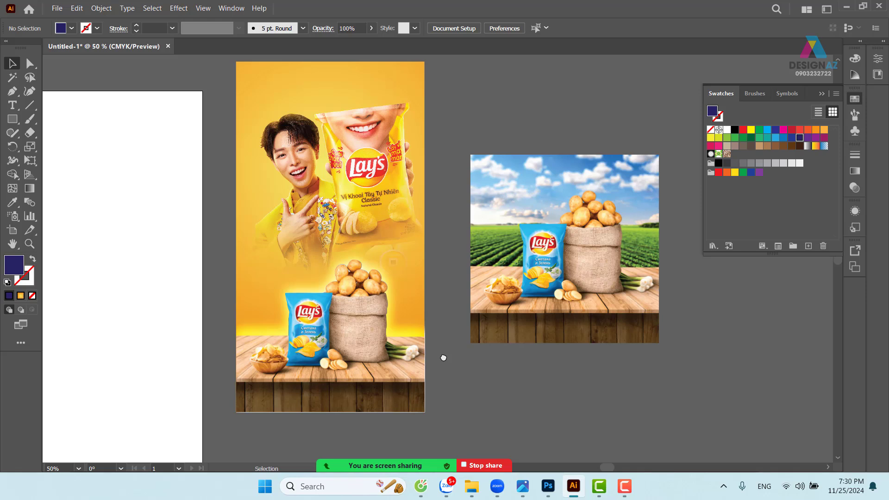
Shift the clipped glow's lower edge up slightly to meet the table image's bottom edge, and deselect it
click(403, 262)
click(542, 412)
click(356, 337)
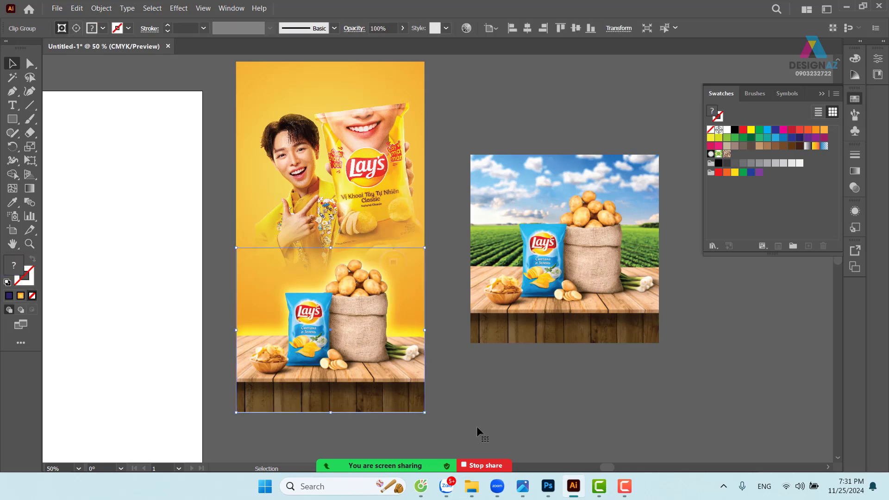
click(510, 400)
key(z)
drag(379, 391, 482, 260)
click(12, 63)
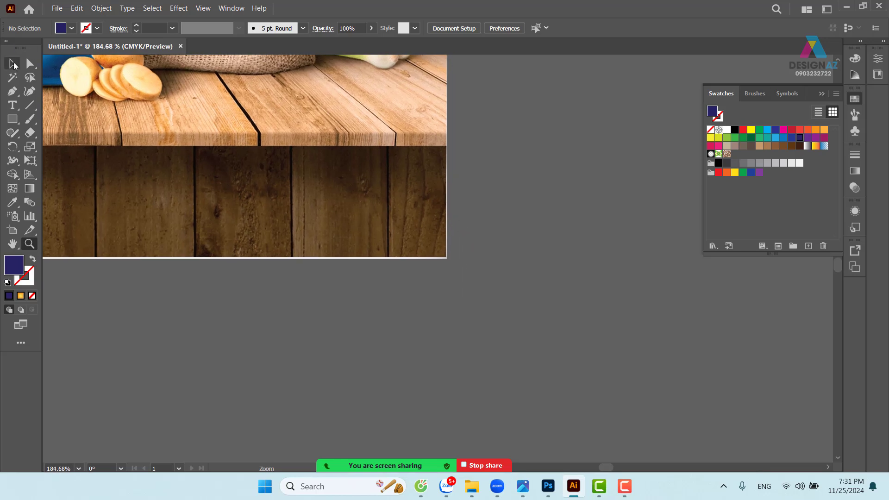
click(422, 237)
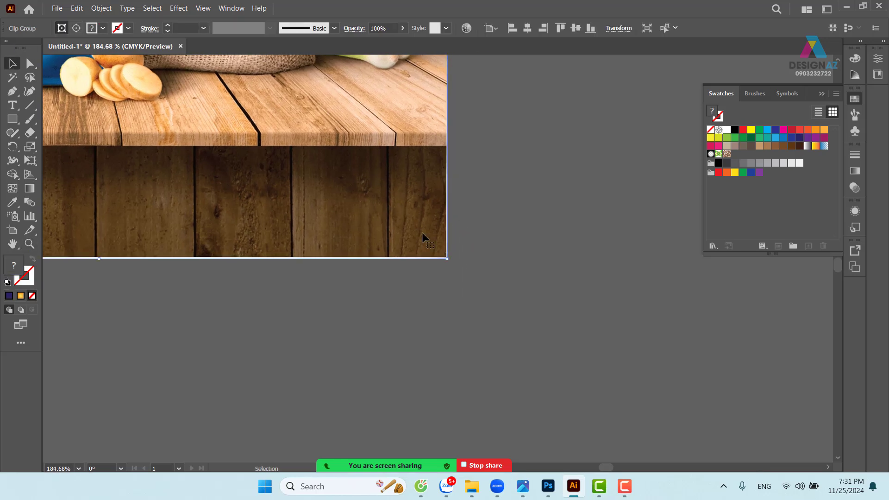
click(512, 265)
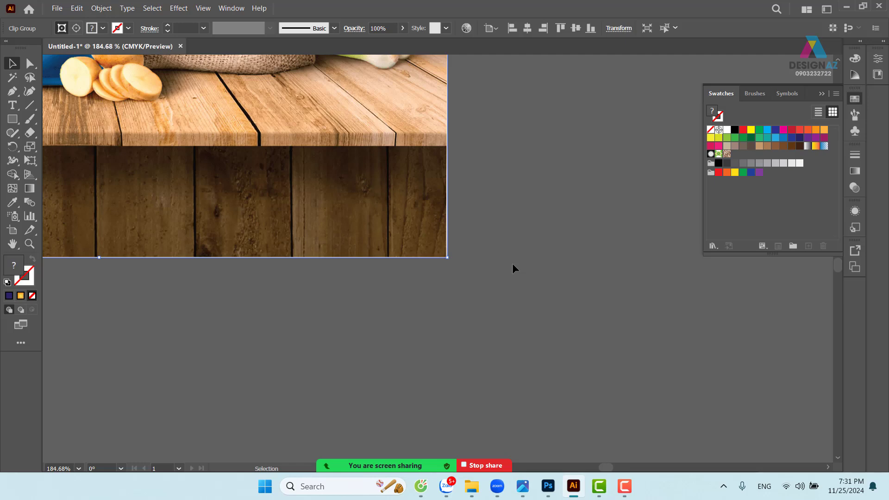
Unlock all objects and enlarge the clipped table image slightly from its lower corner to cover the poster's edge
click(100, 9)
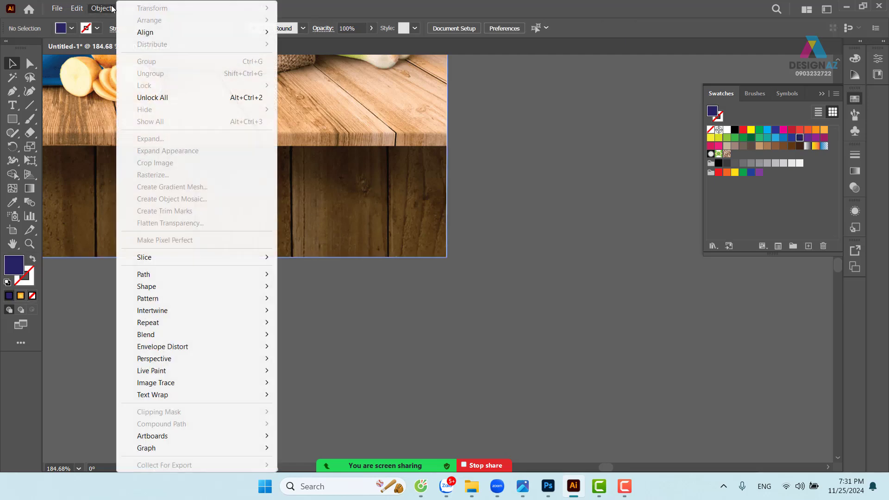
click(208, 97)
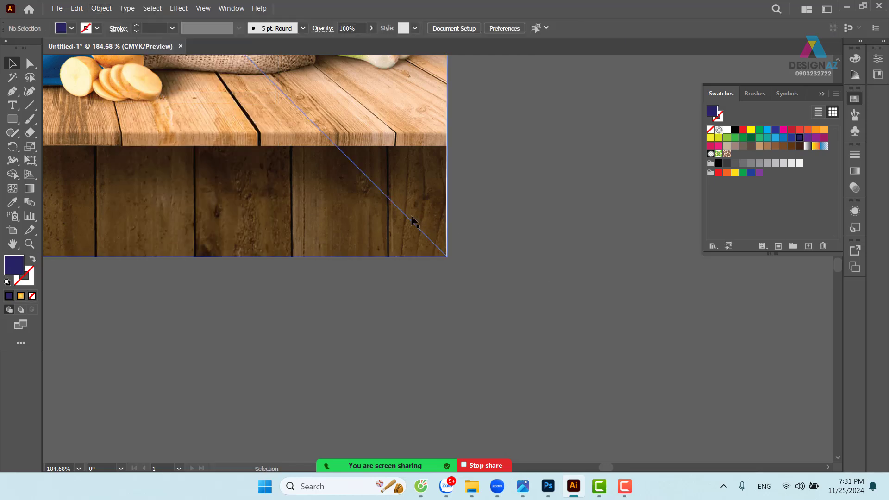
drag(447, 292, 452, 300)
key(ctrl+z)
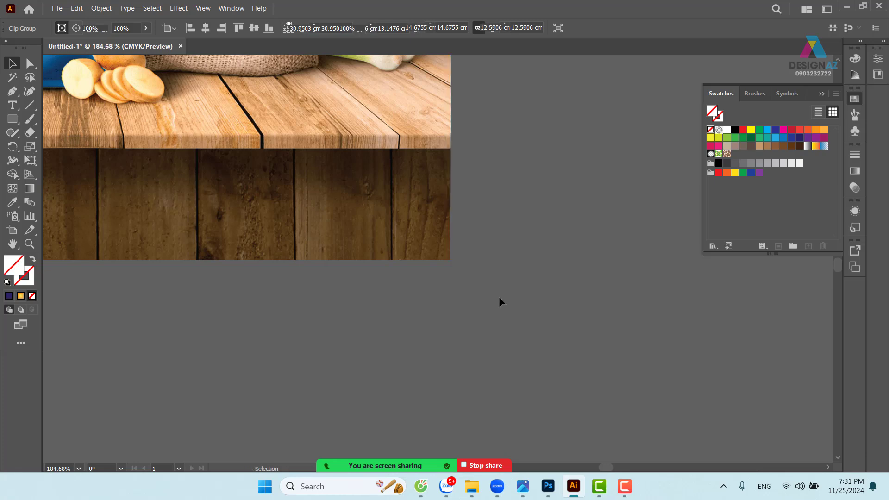
Examine how the enlarged table image fits along the poster's lower edges and corners
click(499, 298)
scroll(280, 238, up, 5)
scroll(280, 238, left, 2)
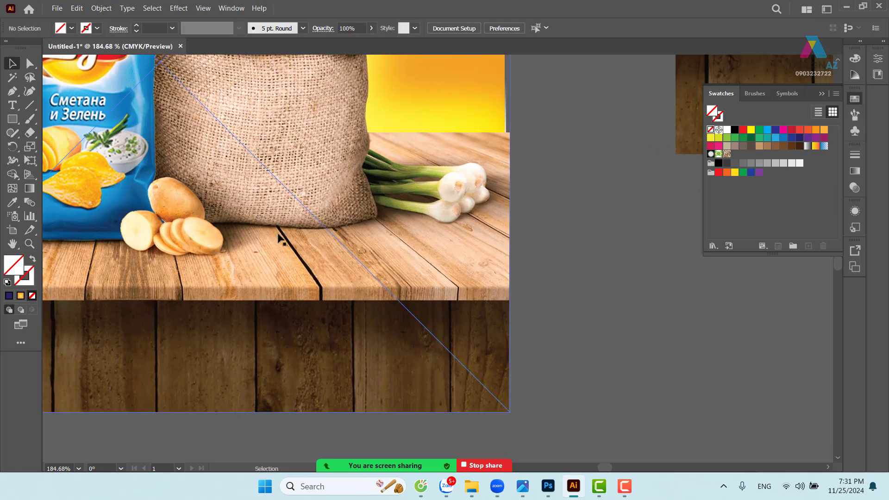
drag(556, 333, 546, 280)
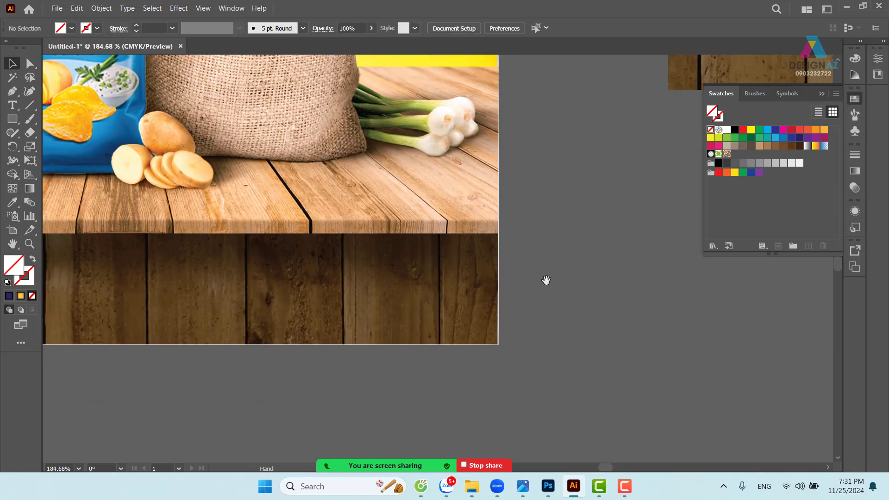
click(452, 315)
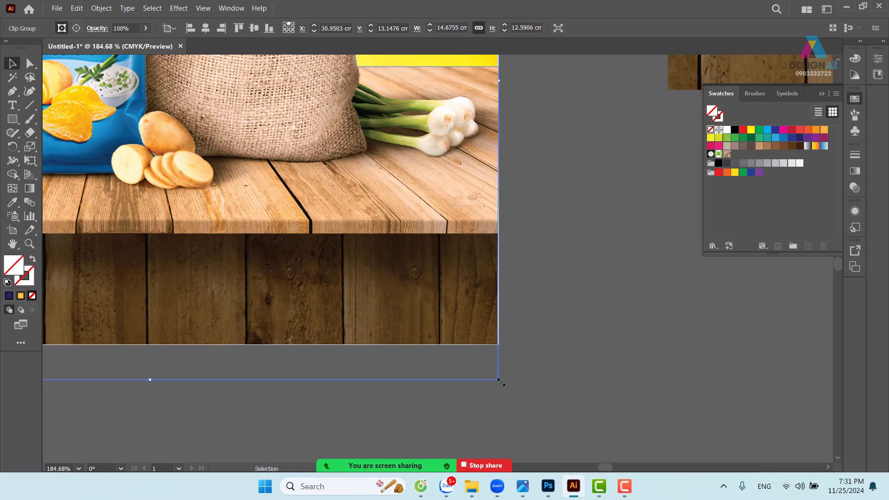
drag(500, 382, 520, 381)
click(520, 381)
drag(270, 331, 615, 335)
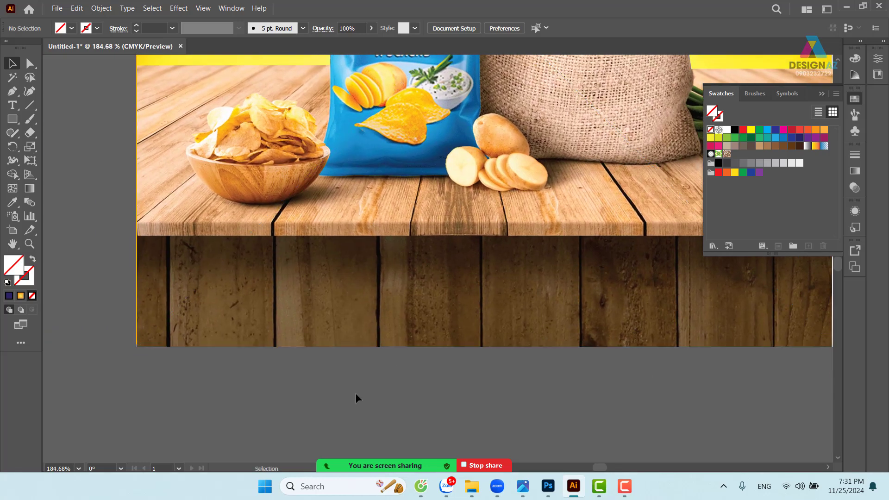
key(ctrl+minus)
key(ctrl+minus)
key(ctrl+minus)
key(ctrl+minus)
key(ctrl+minus)
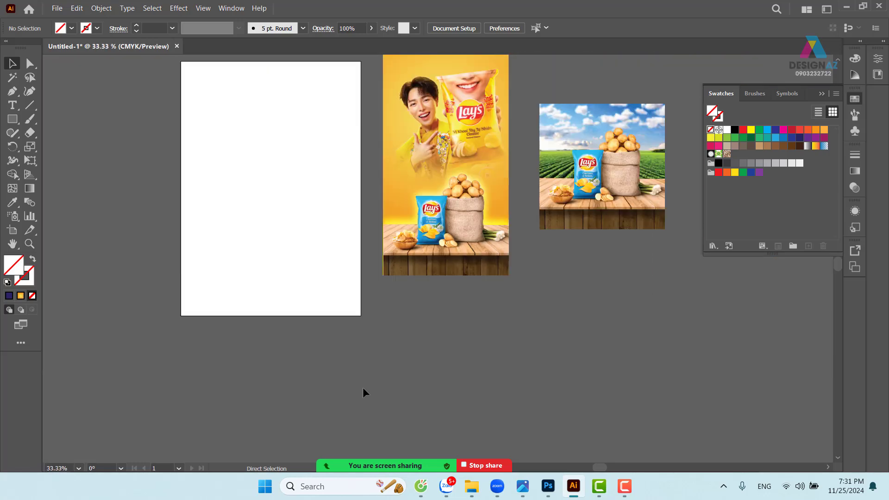
drag(373, 366, 227, 409)
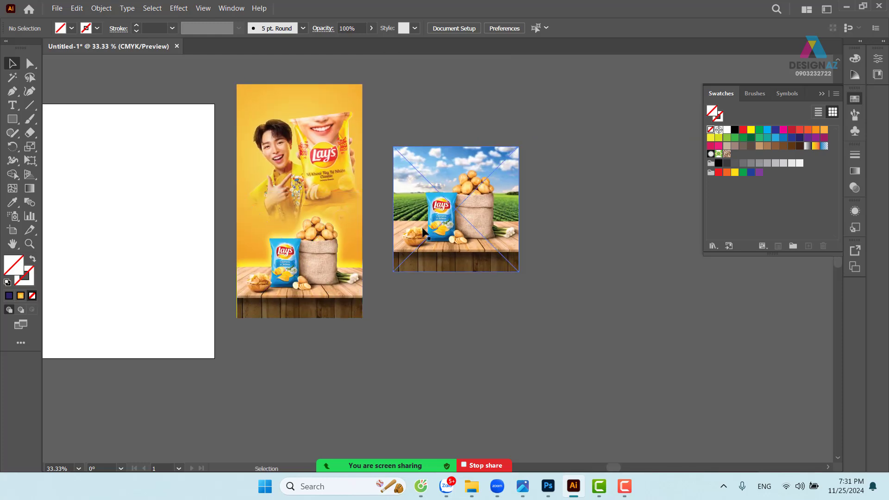
Move the original table photo beside the poster slightly farther away from it
drag(418, 224, 436, 224)
key(z)
drag(284, 136, 330, 220)
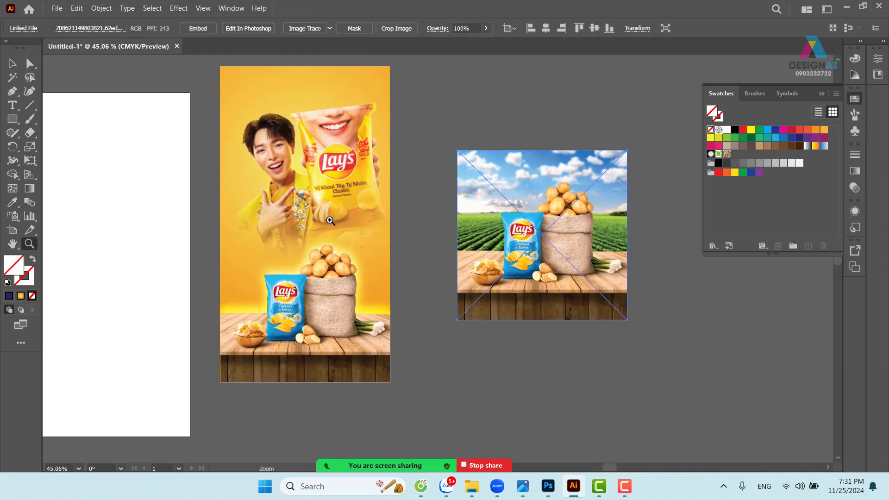
Place the Lay's logo image as a small picture on the blank artboard
click(56, 9)
click(95, 206)
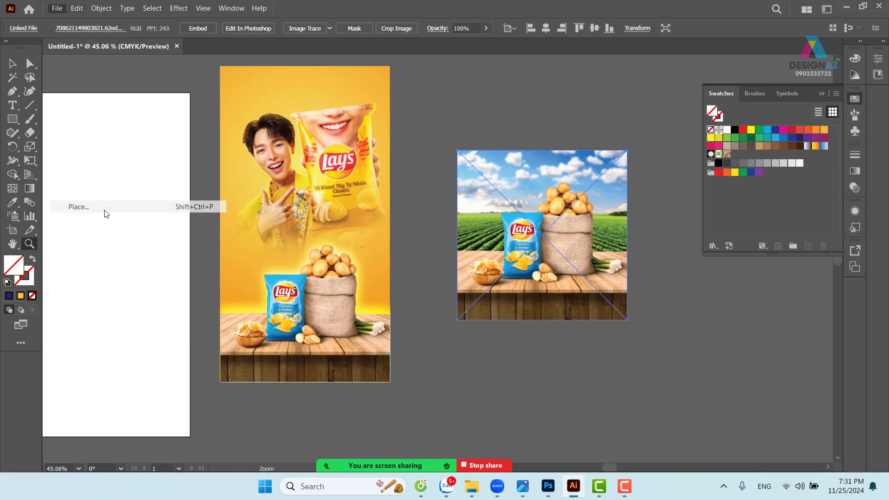
scroll(280, 234, down, 6)
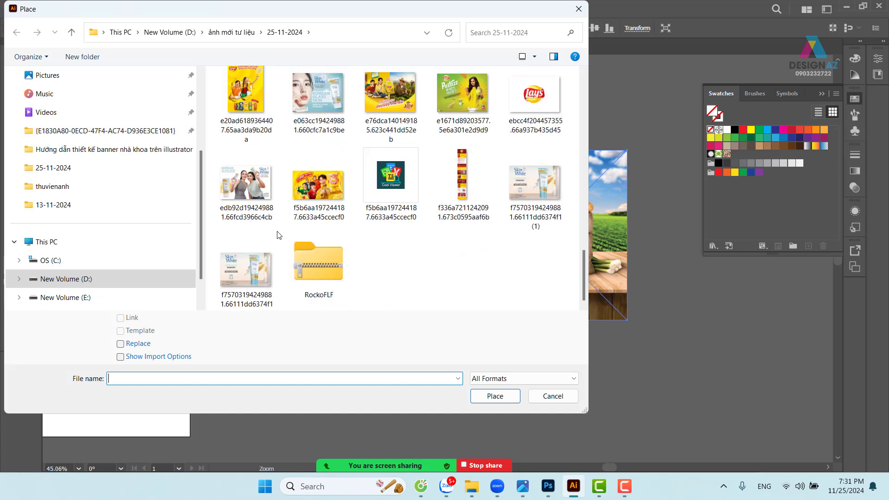
click(511, 128)
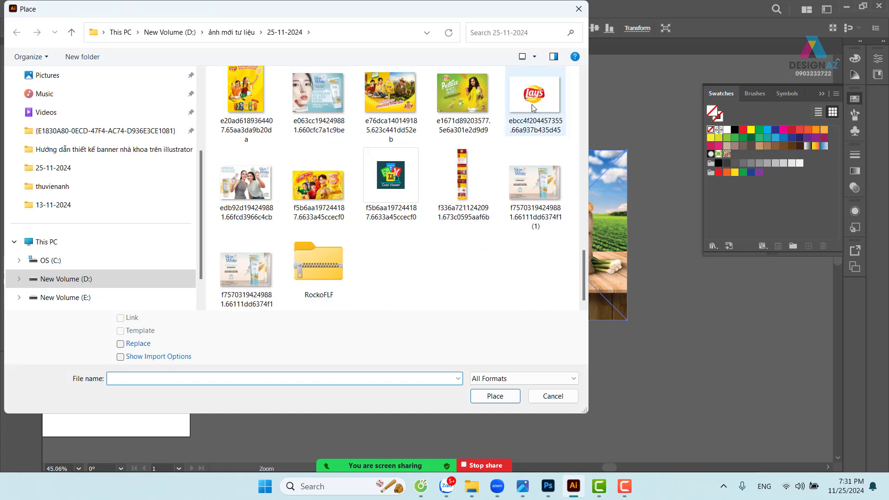
click(505, 395)
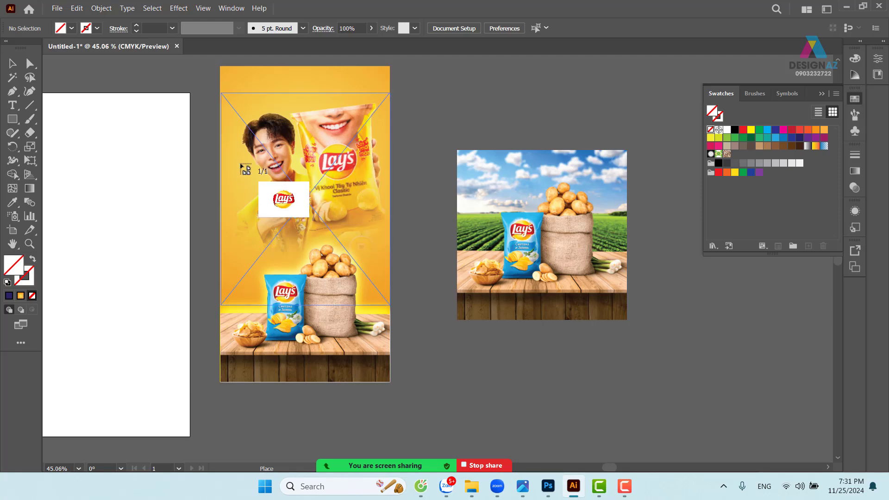
drag(111, 147, 196, 207)
key(z)
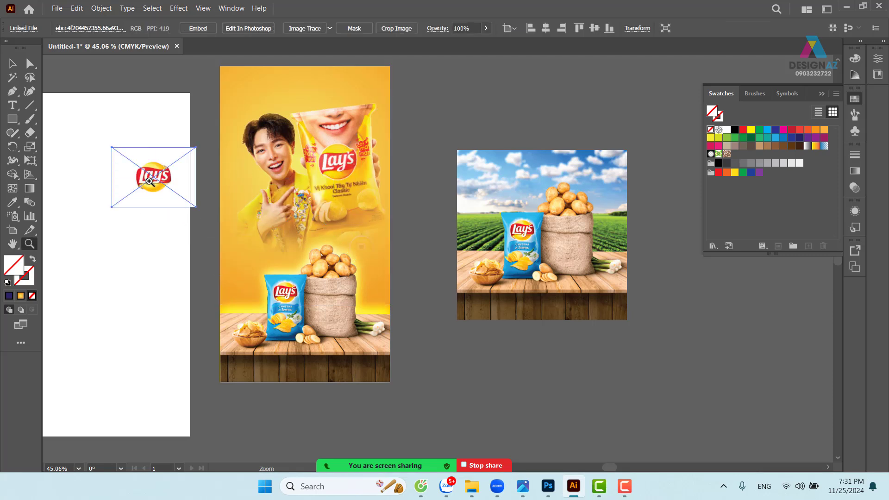
Move the placed logo image from the artboard to the empty area beside the poster, above the table photo
click(13, 64)
drag(133, 201, 446, 131)
key(z)
drag(338, 72, 500, 173)
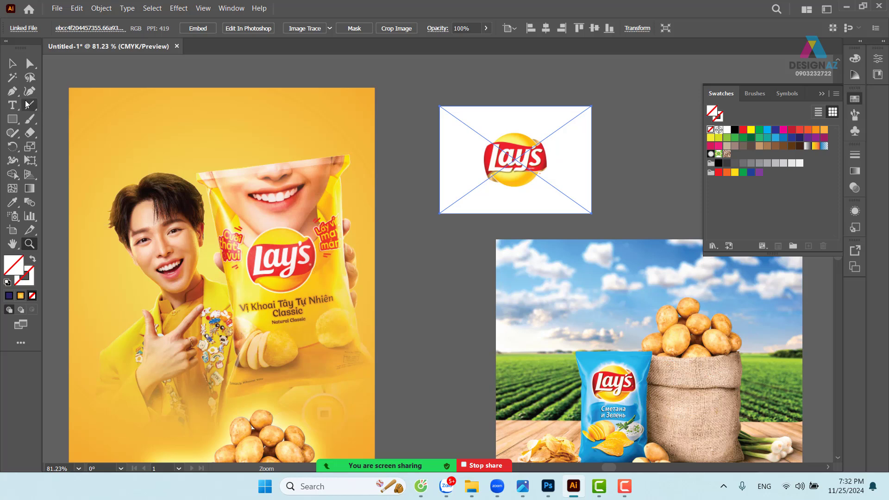
Draw a rectangle over the logo, as tall as its image but narrower, and fill it with the light blue swatch
click(12, 119)
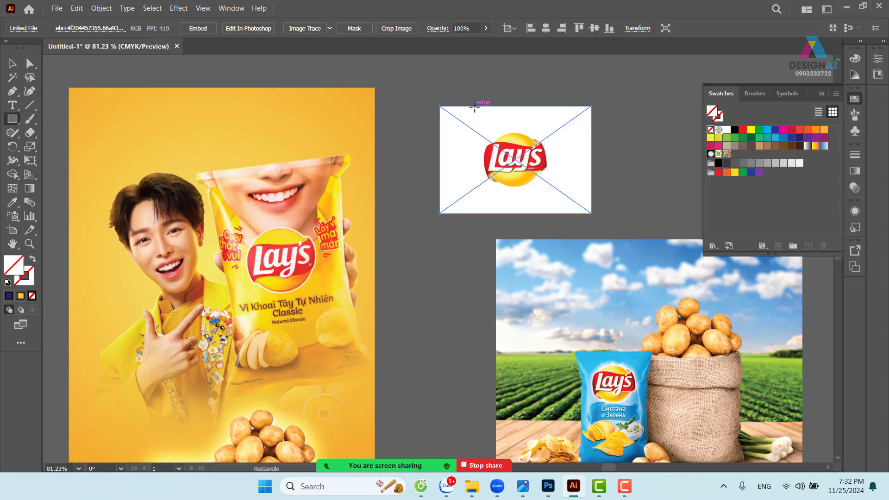
drag(474, 107, 556, 213)
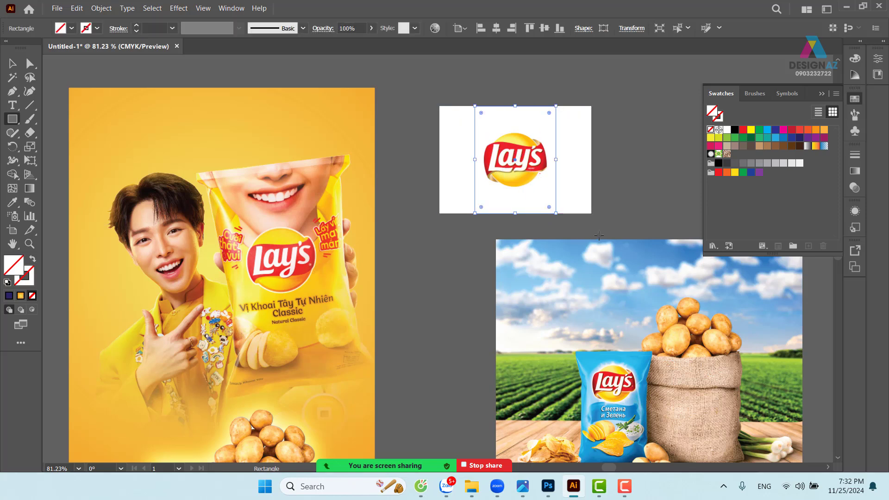
click(775, 138)
key(z)
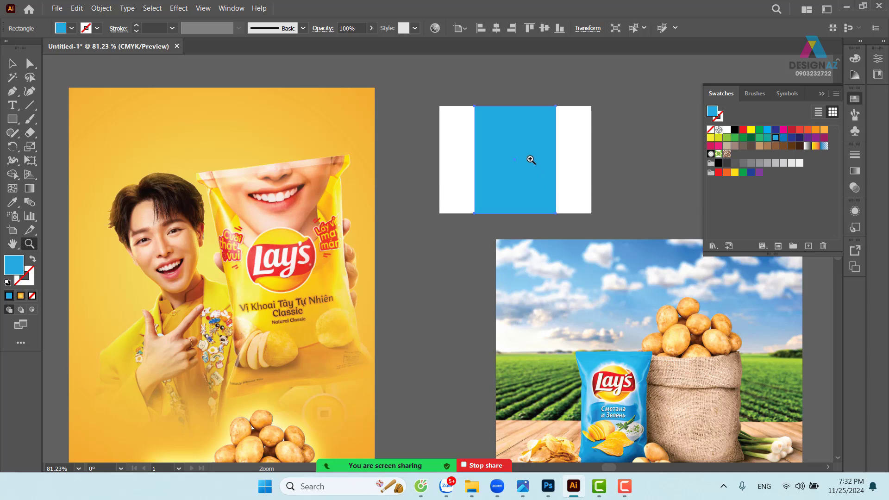
mouse_move(530, 159)
mouse_down()
mouse_move(572, 185)
mouse_move(527, 174)
mouse_up()
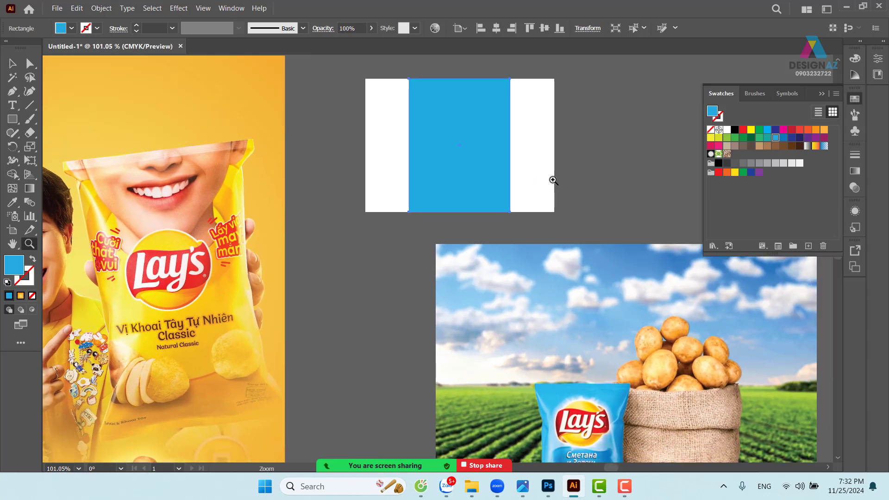
Clip the logo image to the blue rectangle with a clipping mask
key(v)
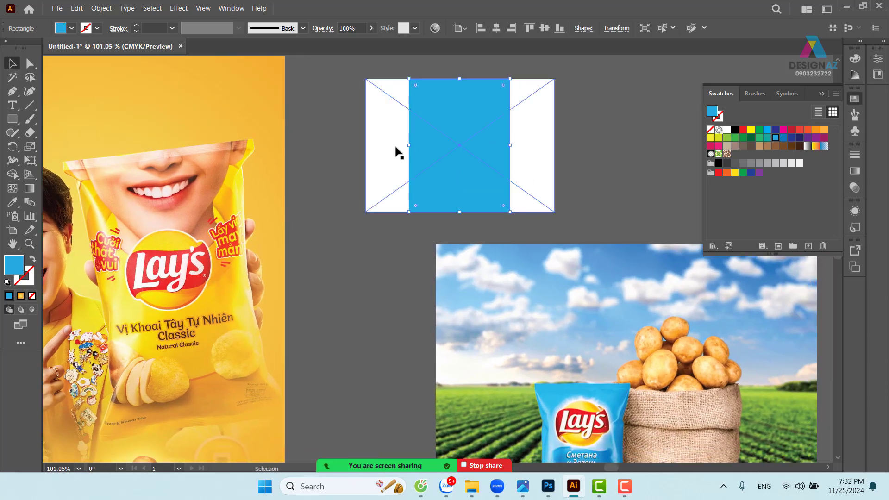
click(398, 152)
click(607, 180)
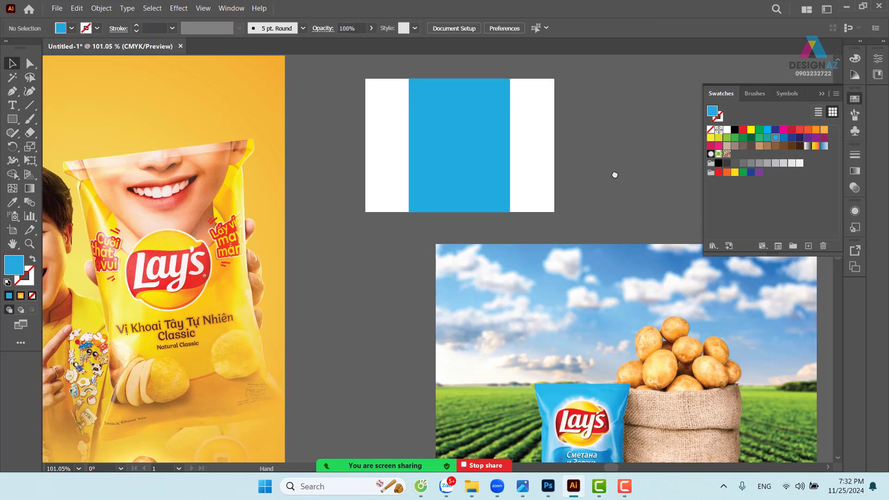
scroll(496, 179, right, 2)
click(435, 165)
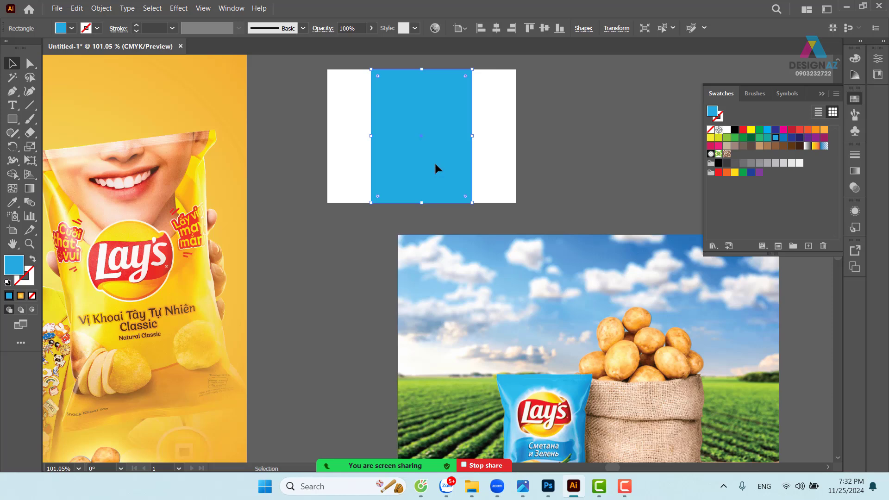
click(541, 132)
key(ctrl+a)
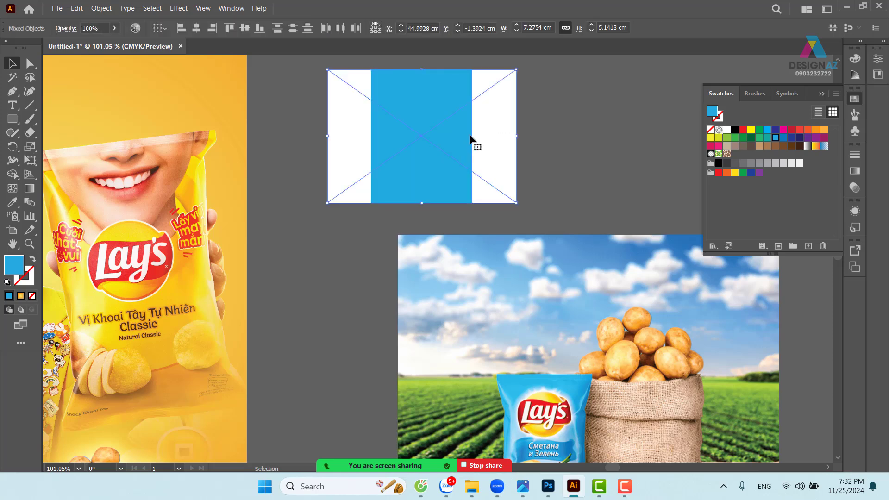
right_click(465, 119)
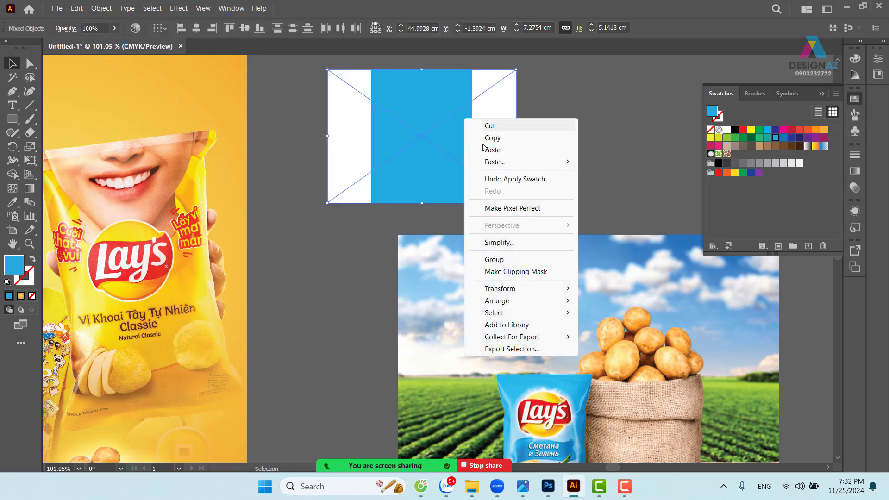
click(516, 272)
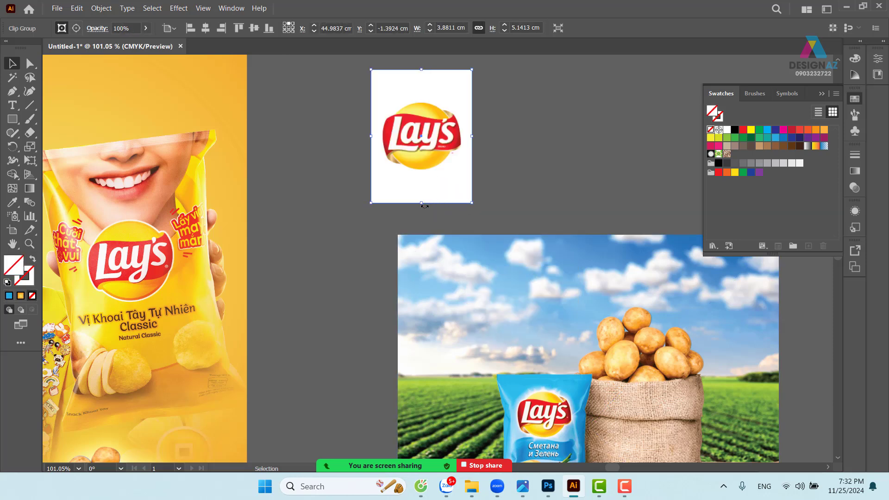
click(582, 179)
Move the clipped Lay's logo onto the poster, above the man's head near the upper-left corner
drag(438, 174, 591, 193)
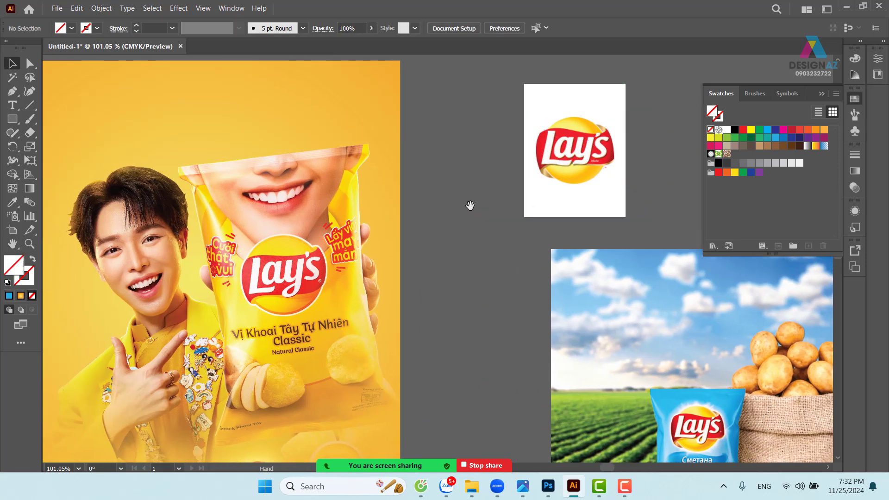
drag(470, 204, 548, 198)
drag(641, 162, 161, 139)
scroll(278, 185, down, 3)
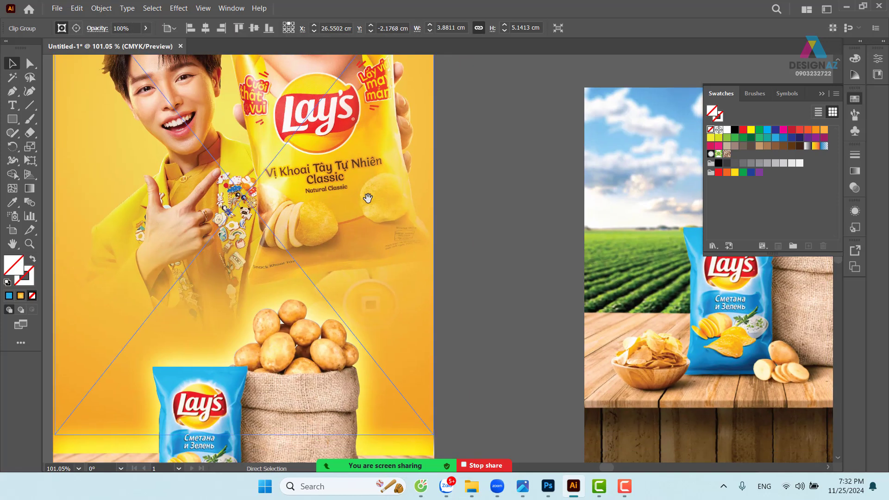
key(ctrl+1)
key(ctrl+minus)
drag(517, 277, 368, 176)
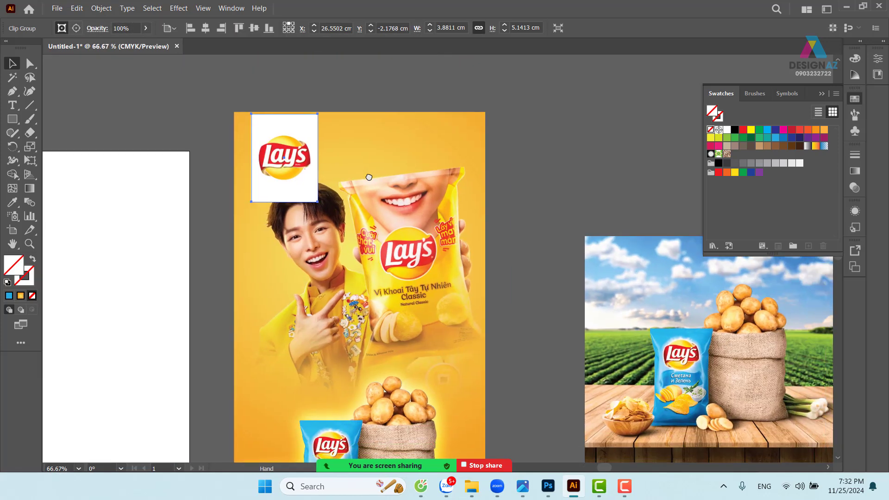
drag(296, 177, 290, 177)
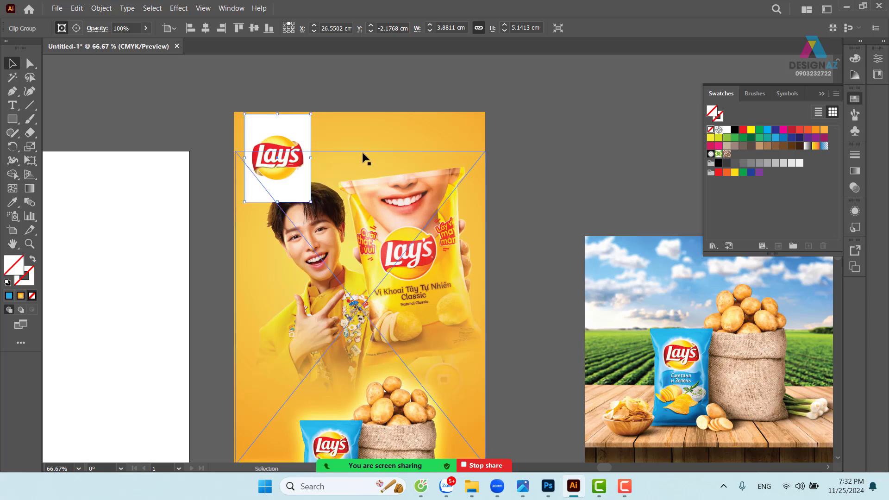
Align the logo's top edge to the top of the poster background, using the background as the key object
shift+click(378, 125)
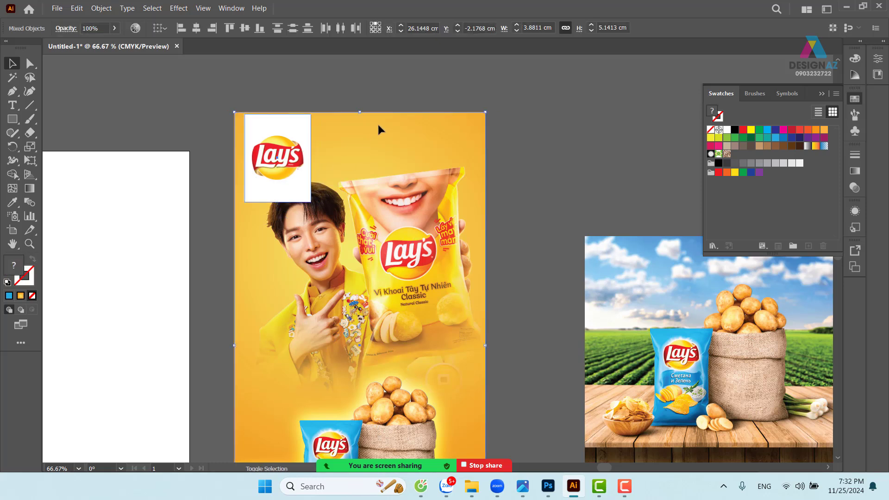
click(378, 126)
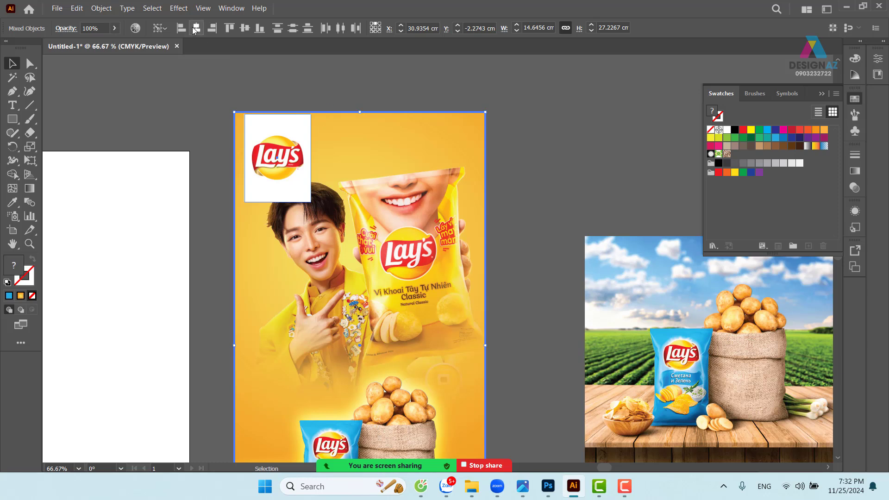
click(229, 27)
Scale the clipped logo down proportionally to about 2.98 by 3.94 cm and shift it slightly right along the poster's top edge
click(277, 176)
drag(244, 200, 287, 157)
key(space)
drag(355, 199, 297, 189)
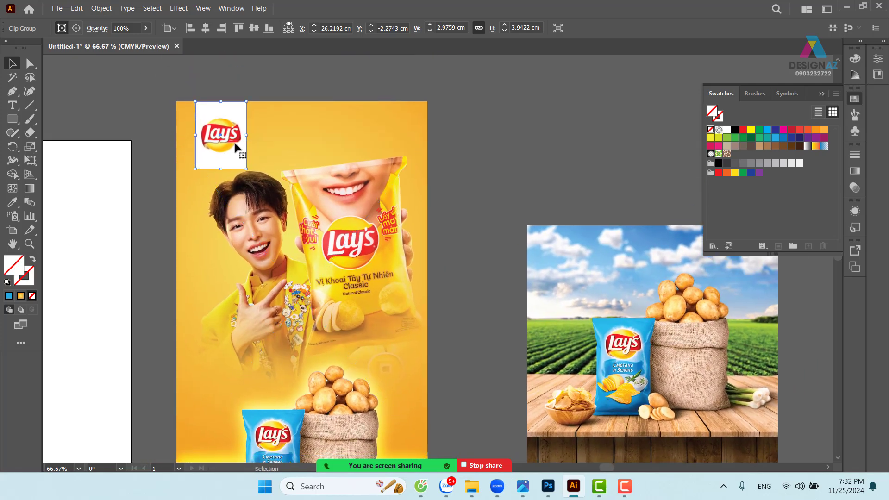
drag(231, 149, 292, 172)
key(z)
key(space)
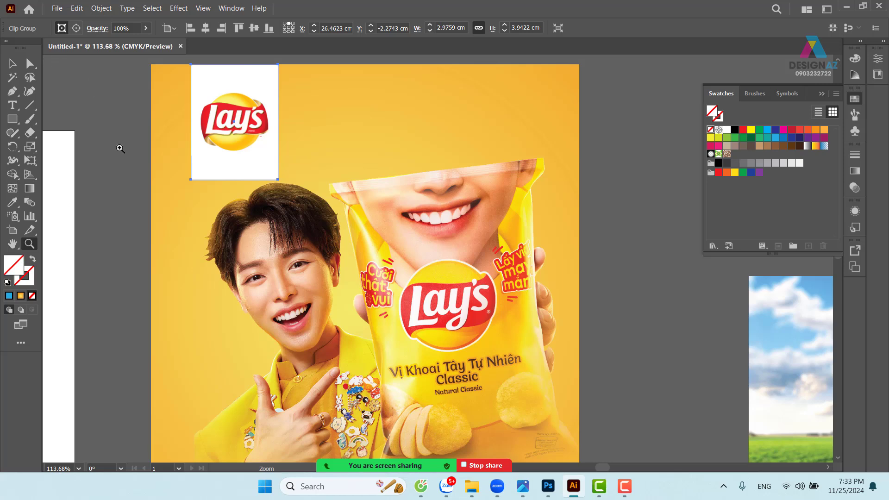
Draw a practice rectangle about 2.4 cm wide across the blank artboard's right edge and fill it with the red swatch
click(12, 118)
scroll(274, 162, left, 5)
scroll(274, 162, down, 1)
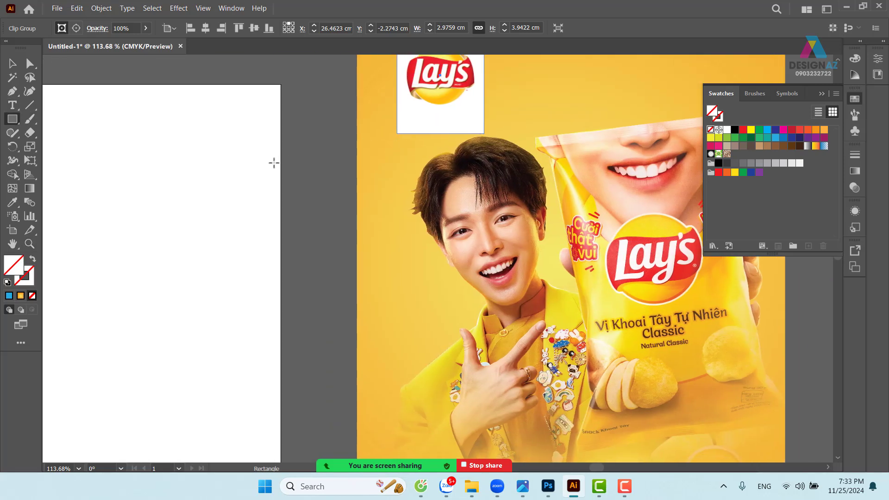
drag(225, 155, 296, 233)
click(799, 130)
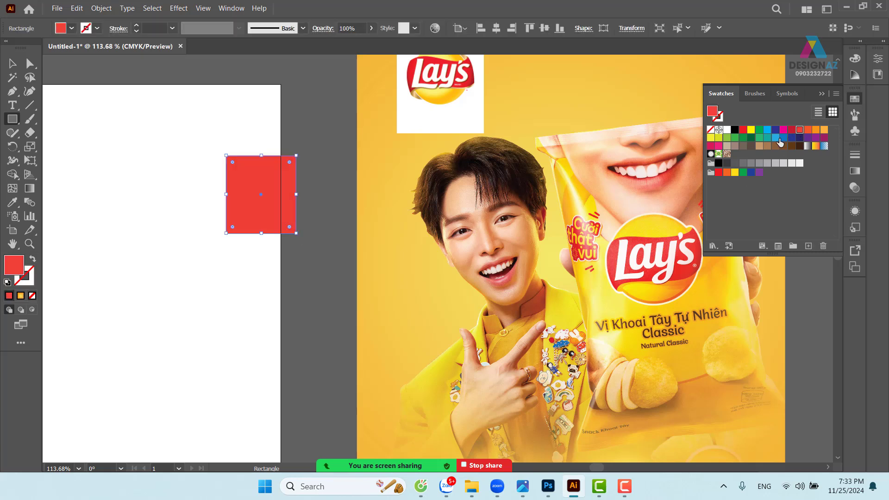
Convert the red rectangle's lower-right anchor to a smooth point and retract its upper handle to keep the side straight
key(a)
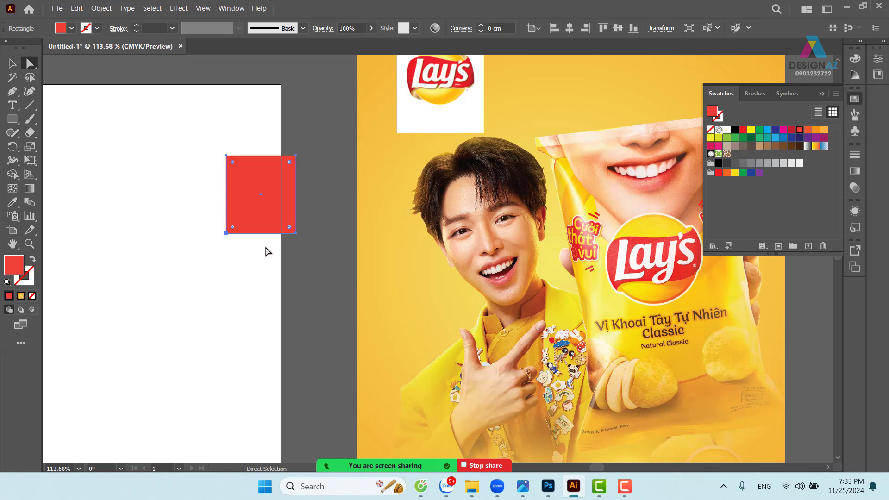
click(296, 233)
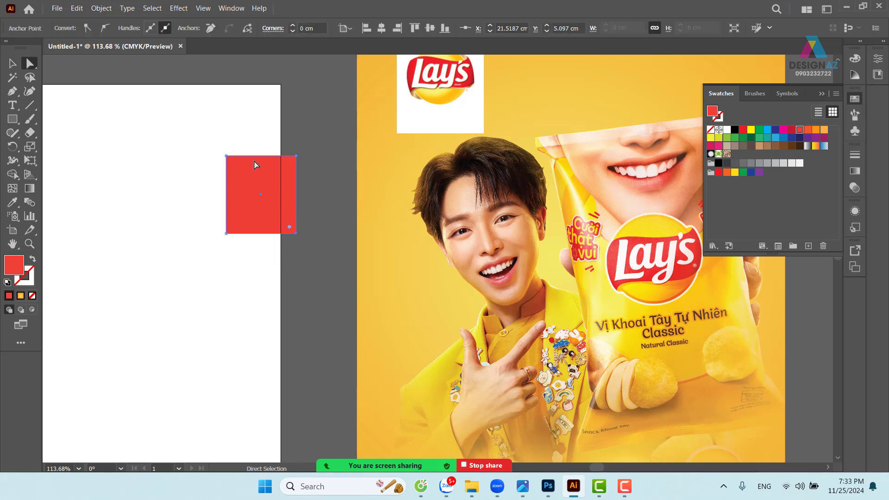
click(106, 29)
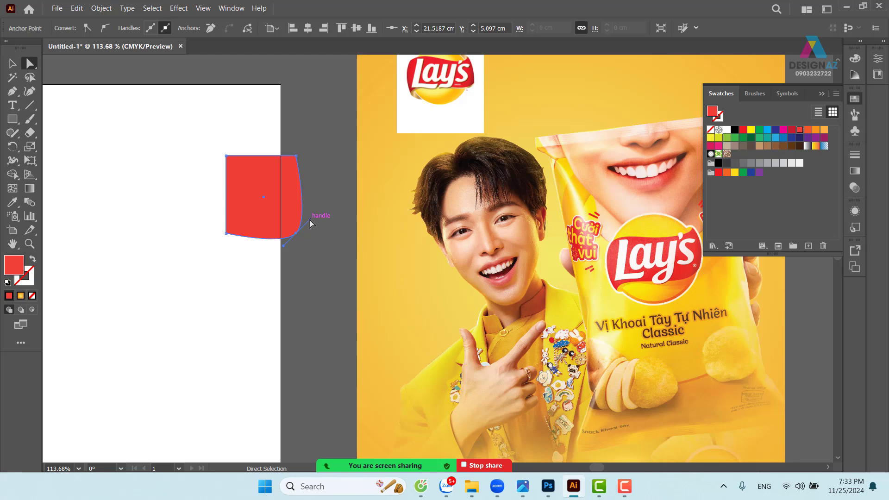
drag(310, 220, 296, 235)
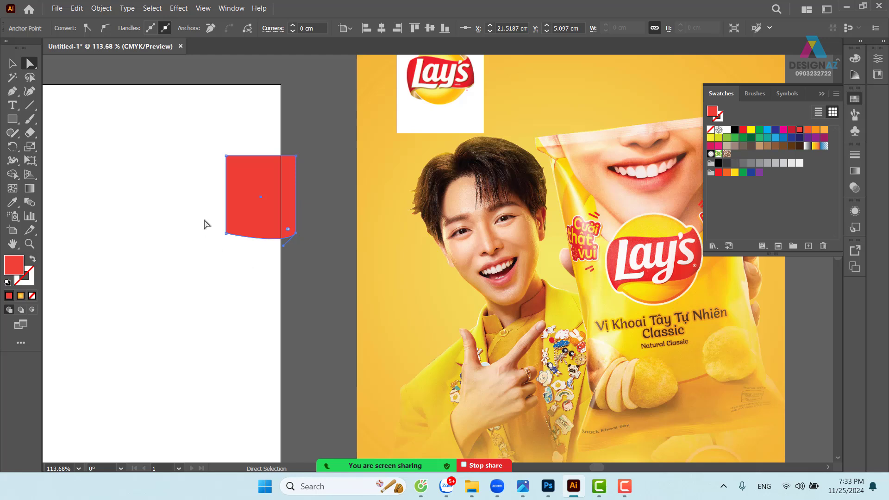
Convert the red shape's lower-left anchor to smooth, retract its upper handle, and bend the bottom edge into a wave
click(226, 232)
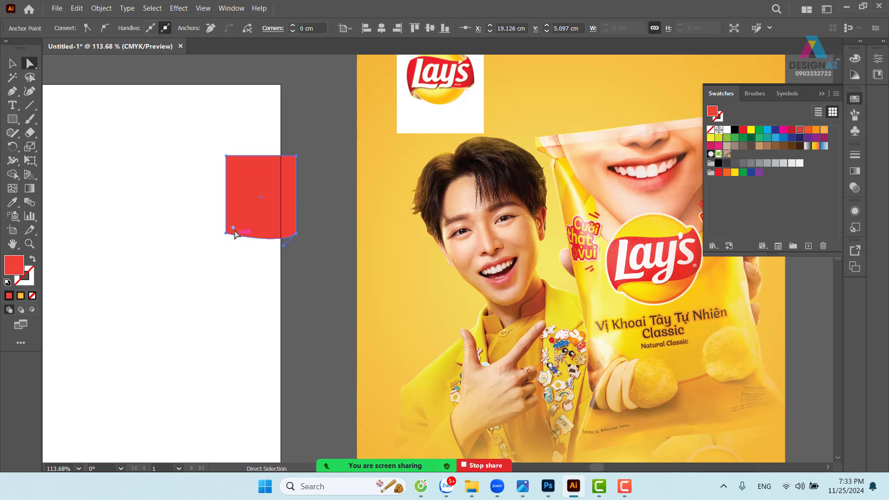
click(104, 27)
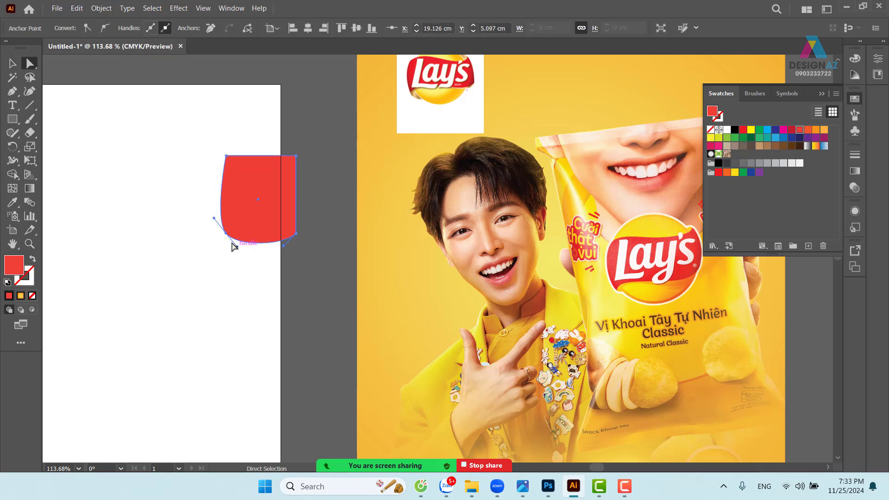
drag(214, 219, 227, 234)
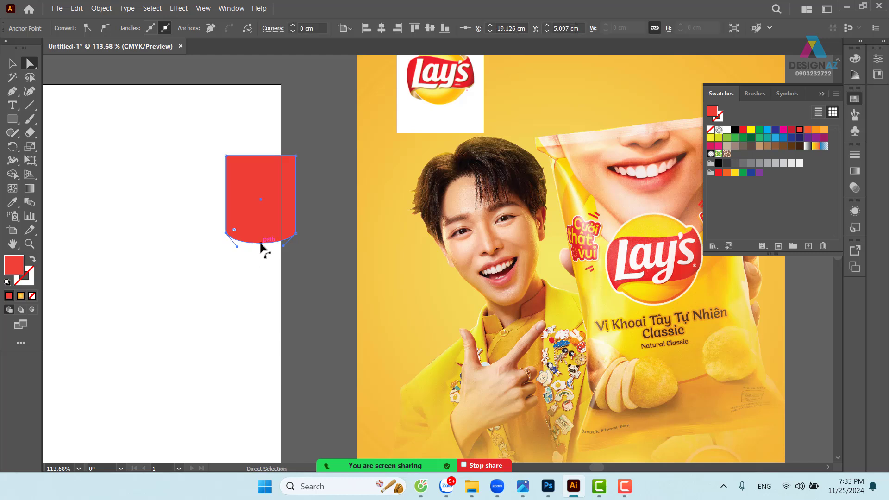
drag(237, 247, 245, 216)
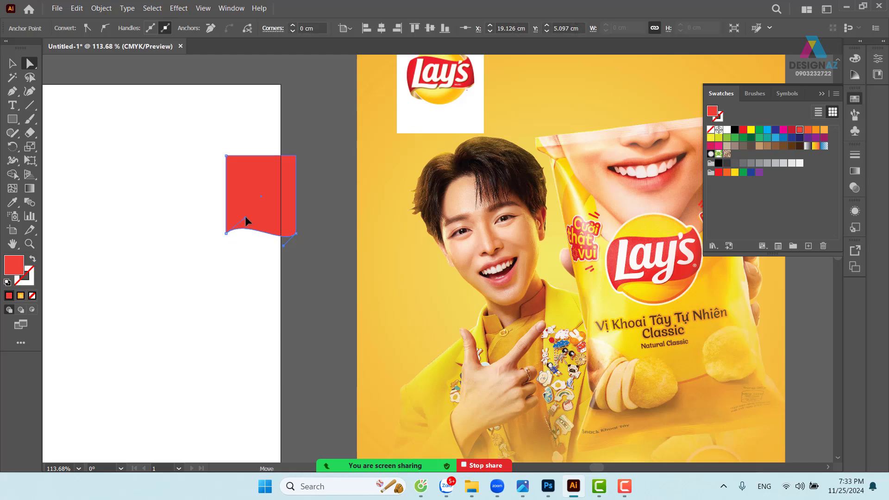
drag(283, 245, 270, 262)
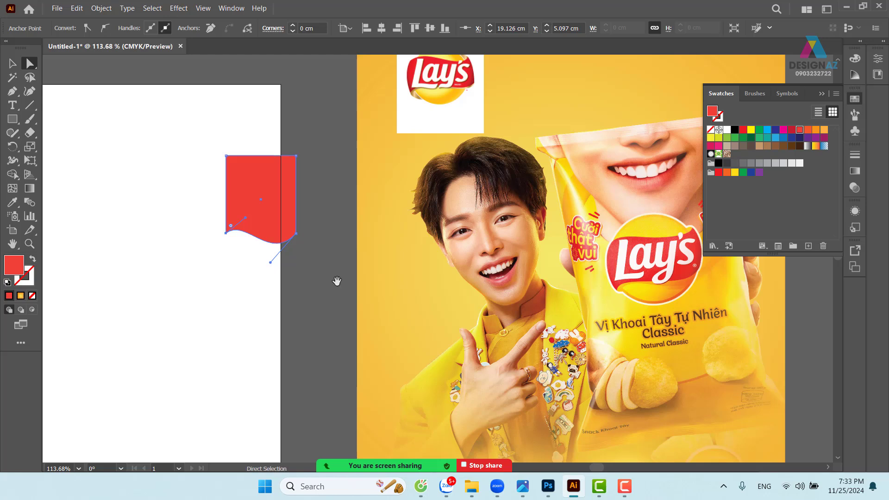
Delete the red wavy practice shape from the blank artboard
drag(337, 281, 282, 282)
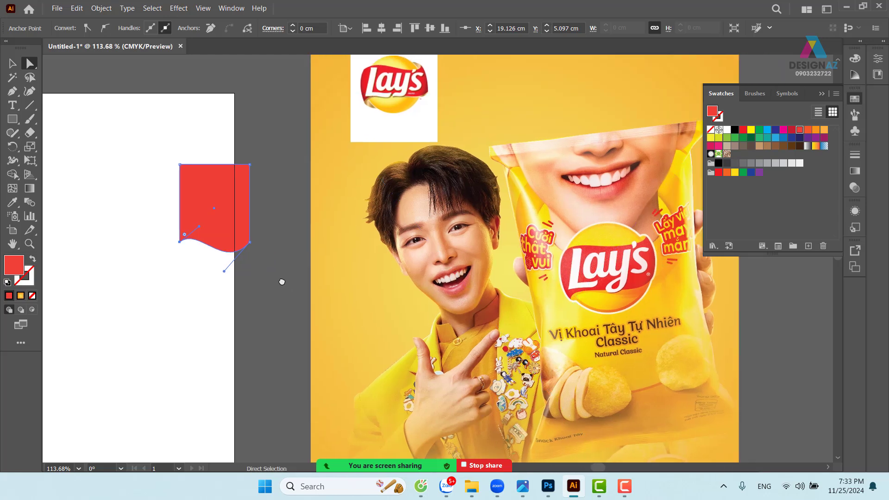
click(12, 63)
drag(210, 193, 152, 191)
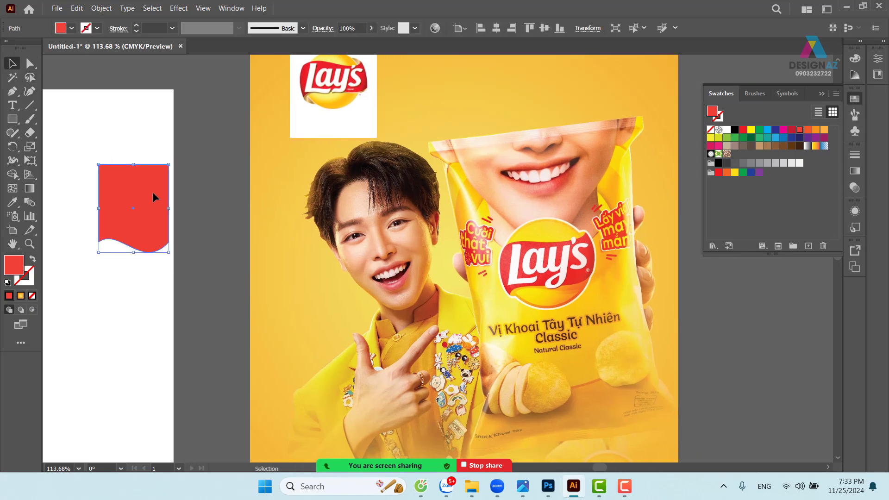
key(Delete)
Raise the lower-right anchor of the logo's clipping mask and curve the bottom edge from it, keeping the right side straight
drag(341, 124, 263, 163)
click(262, 163)
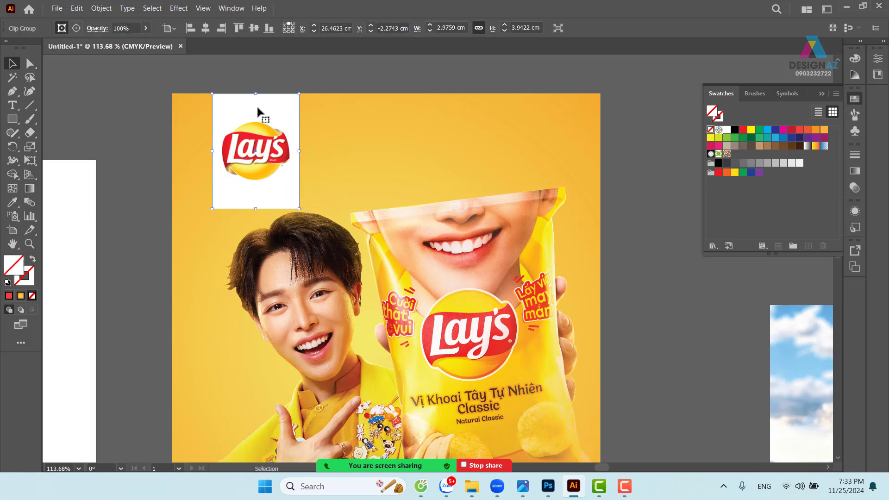
click(31, 63)
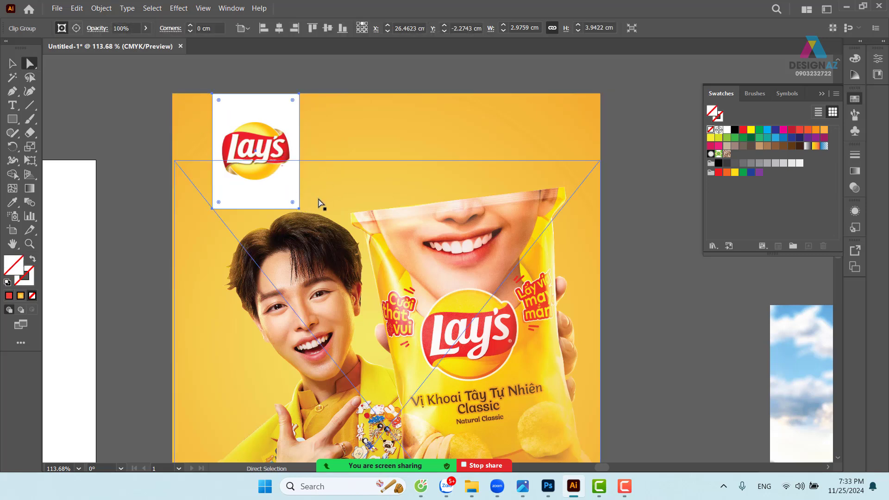
click(299, 209)
drag(299, 210, 298, 192)
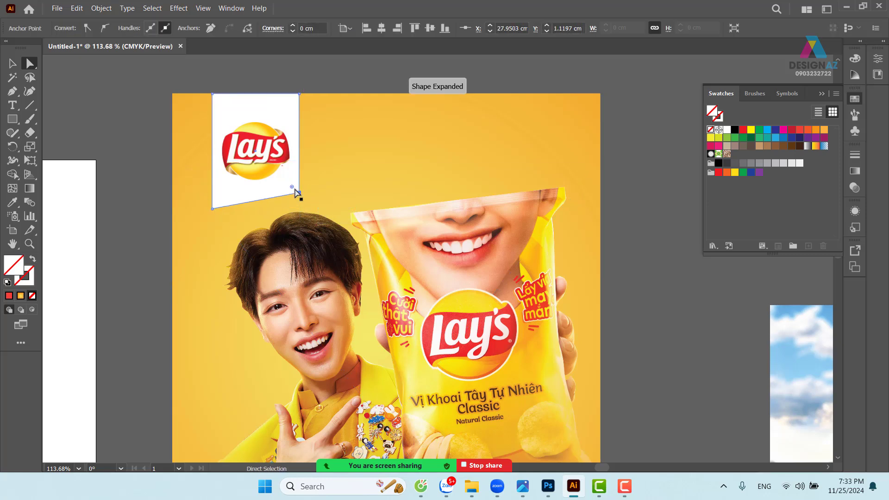
mouse_move(299, 191)
mouse_down()
mouse_move(314, 174)
mouse_move(300, 193)
mouse_up()
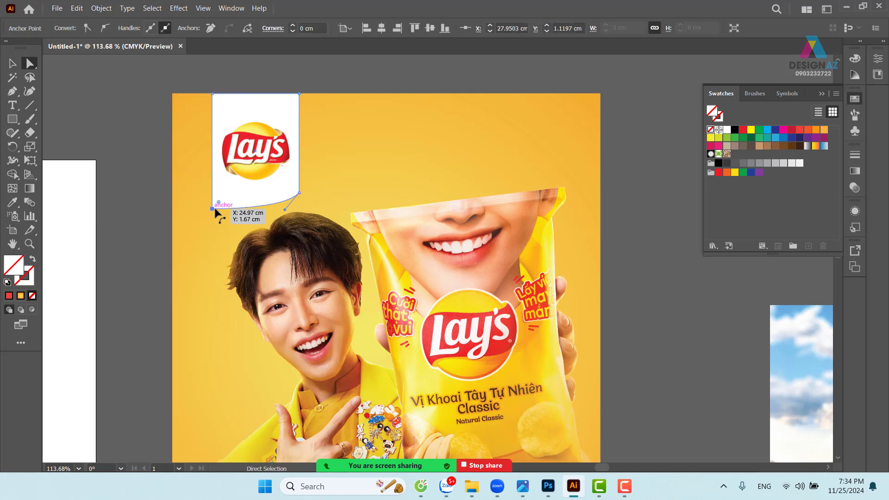
Smooth the mask's lower-left anchor, retract its side handle, and adjust both lower anchors so the bottom edge forms an S-shaped wave
drag(212, 209, 228, 224)
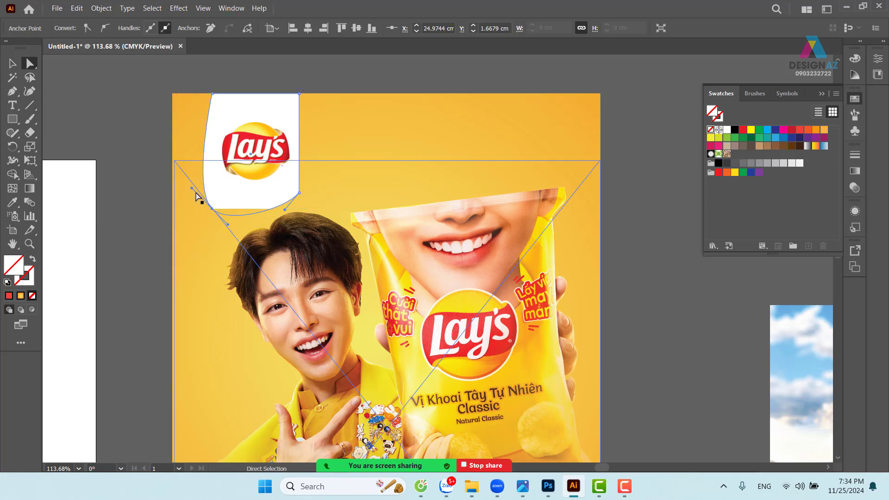
drag(192, 188, 213, 209)
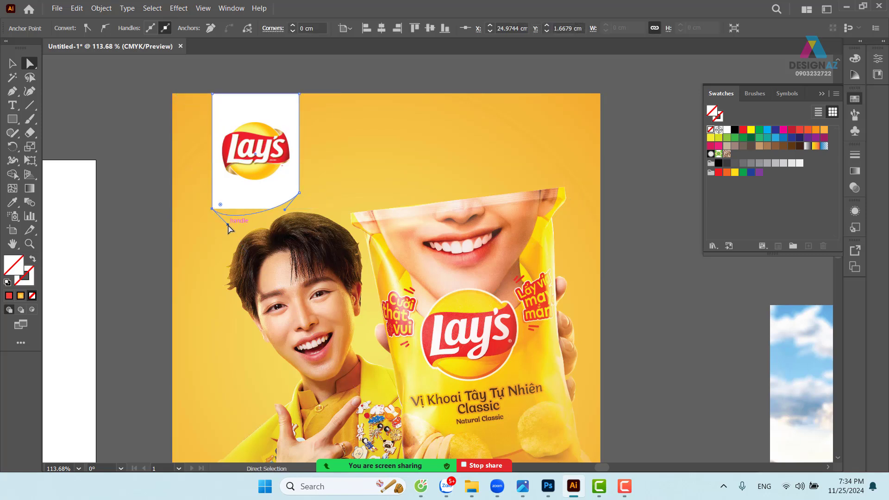
drag(228, 225, 232, 180)
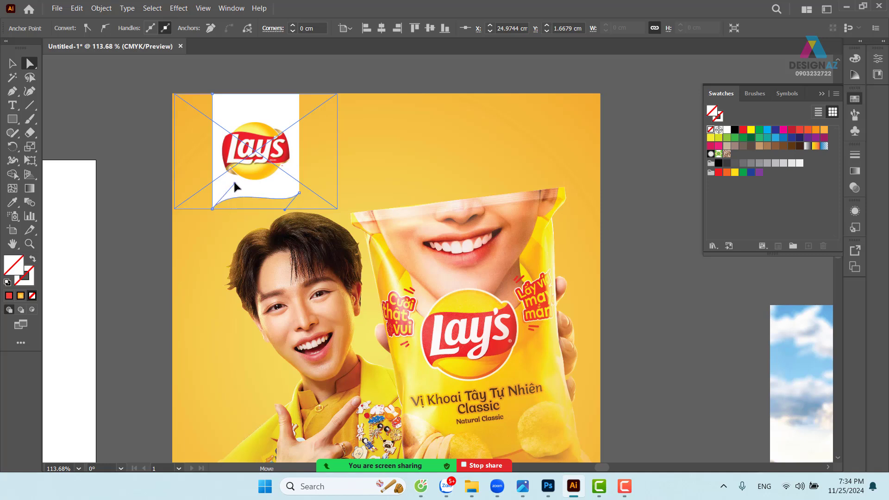
drag(299, 193, 294, 216)
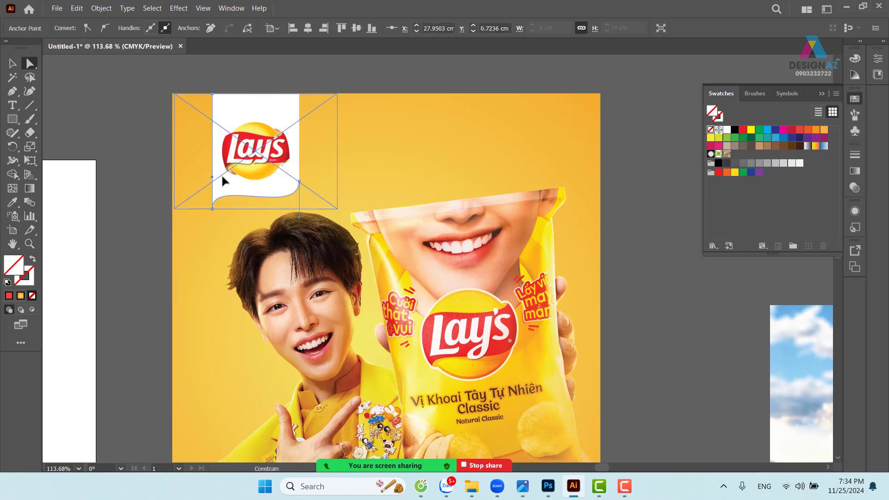
Refine the curve at the lower-left anchor of the logo's clipping mask, and deselect the mask
drag(222, 177, 224, 180)
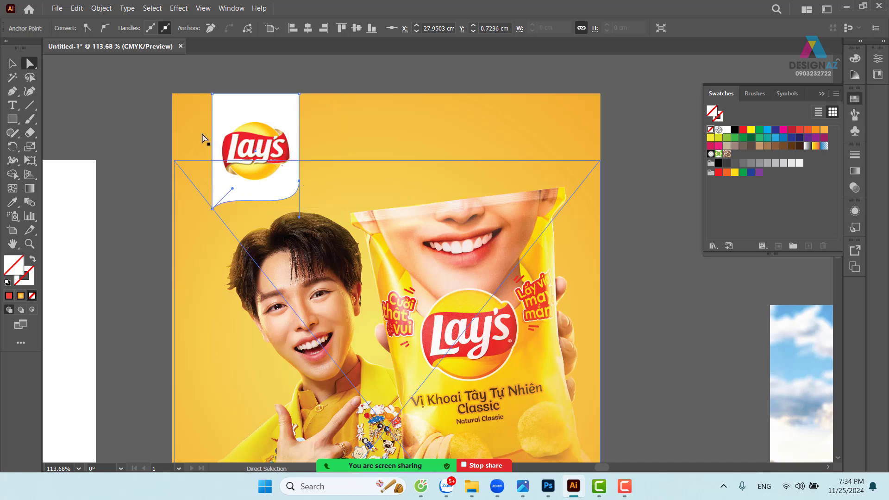
click(12, 63)
click(348, 80)
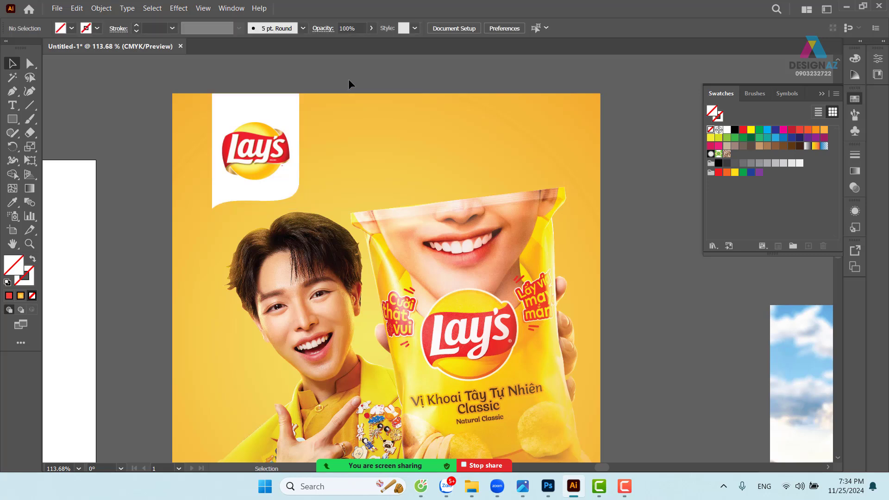
Isolate the logo's clip group, move the logo image straight up about 0.36 cm inside the mask, and exit isolation
drag(350, 180, 322, 169)
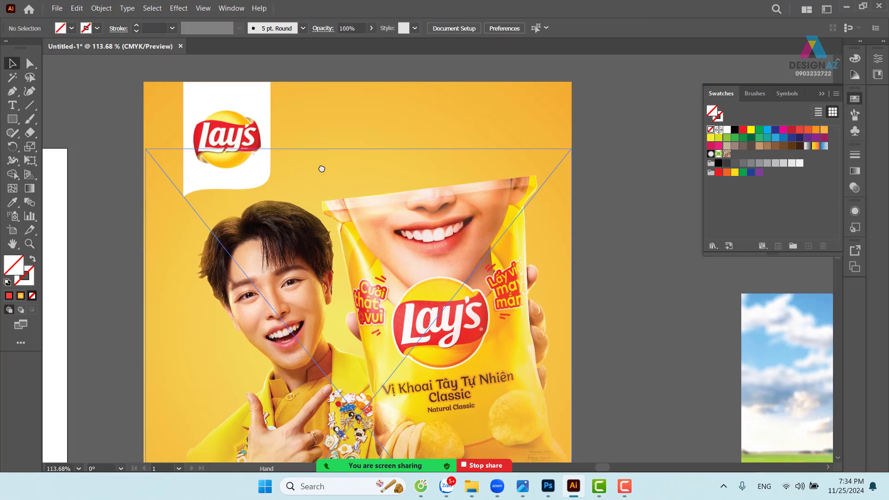
click(254, 141)
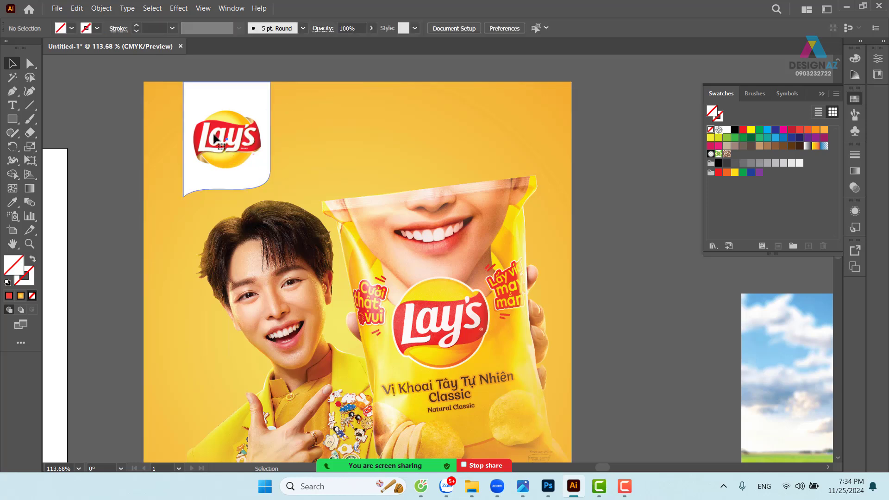
double_click(233, 153)
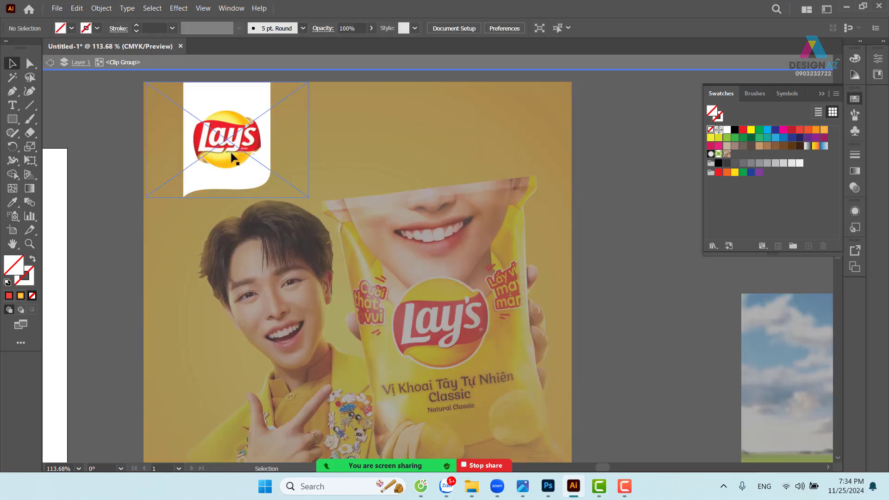
drag(228, 150, 228, 137)
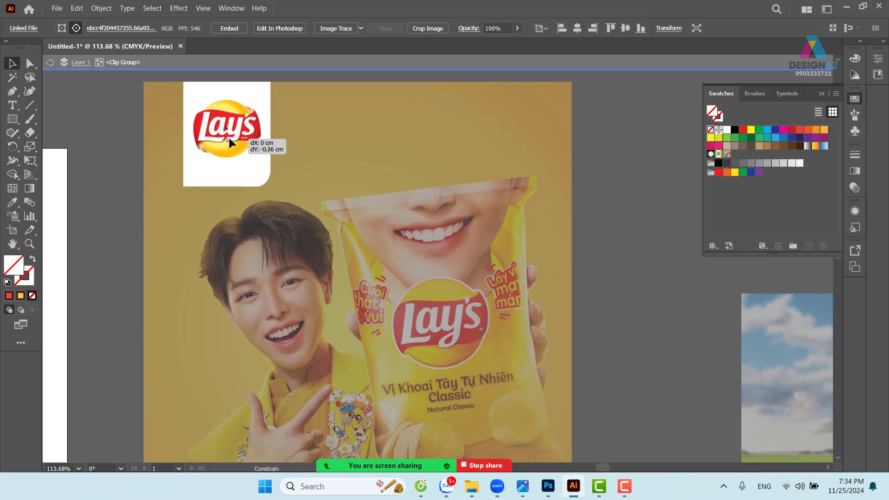
double_click(623, 163)
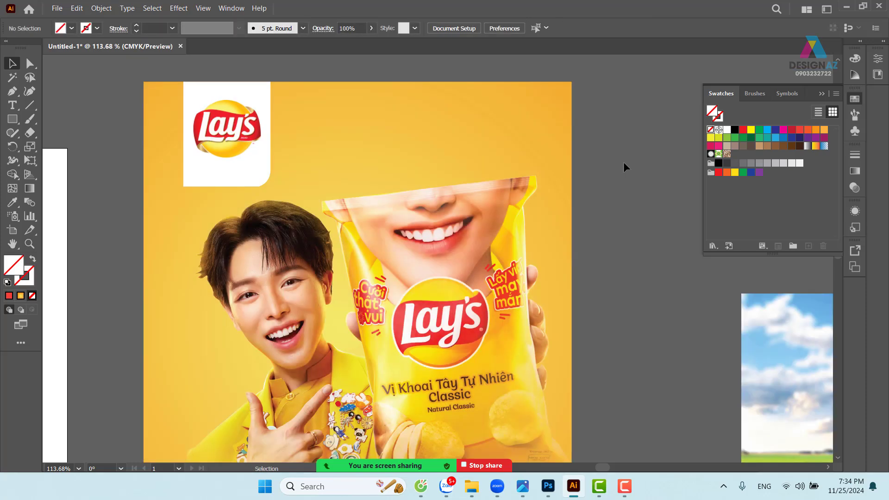
Fill the logo's clipping mask path with white sampled from the logo image, covering the gap along its wavy bottom
click(230, 191)
key(z)
drag(171, 184, 273, 213)
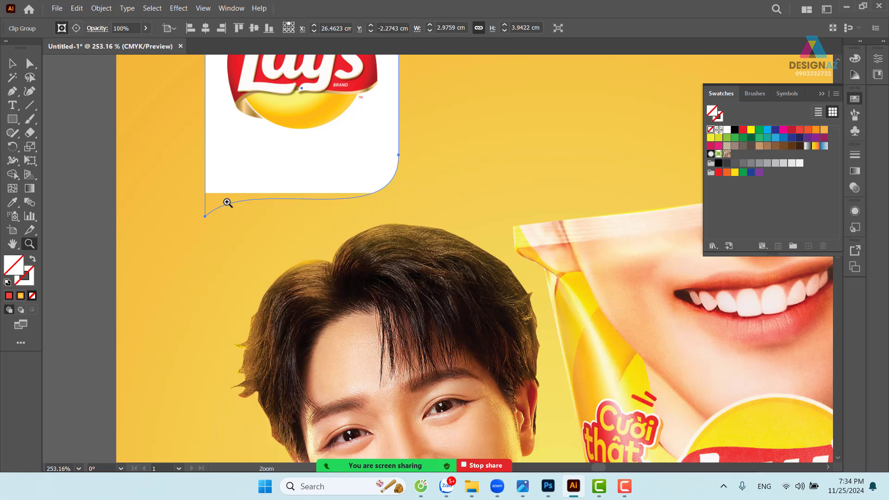
key(v)
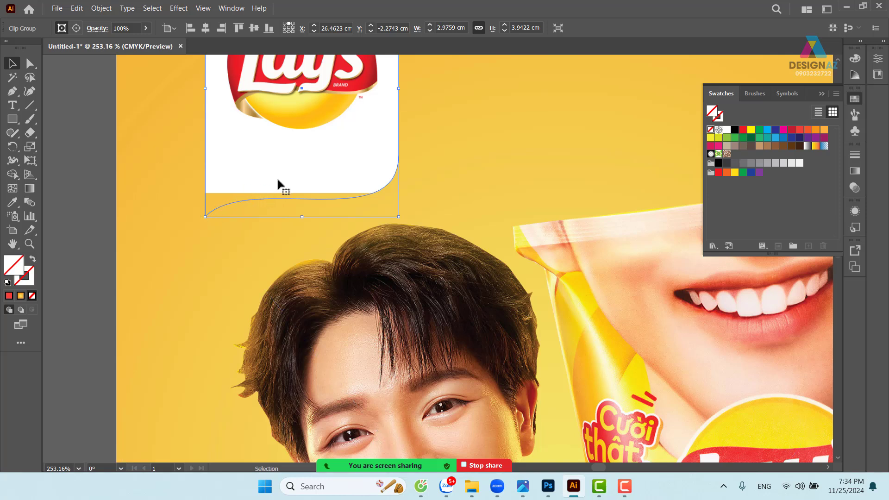
key(i)
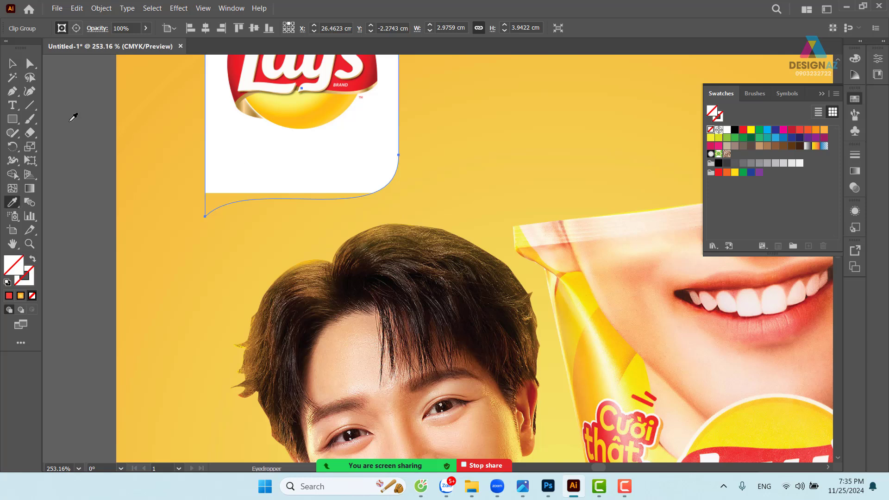
key(v)
click(107, 168)
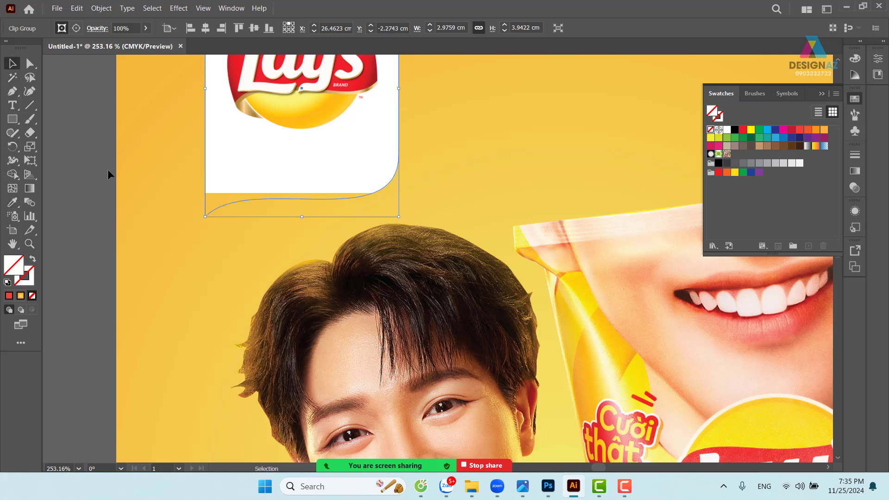
click(273, 201)
key(i)
click(298, 181)
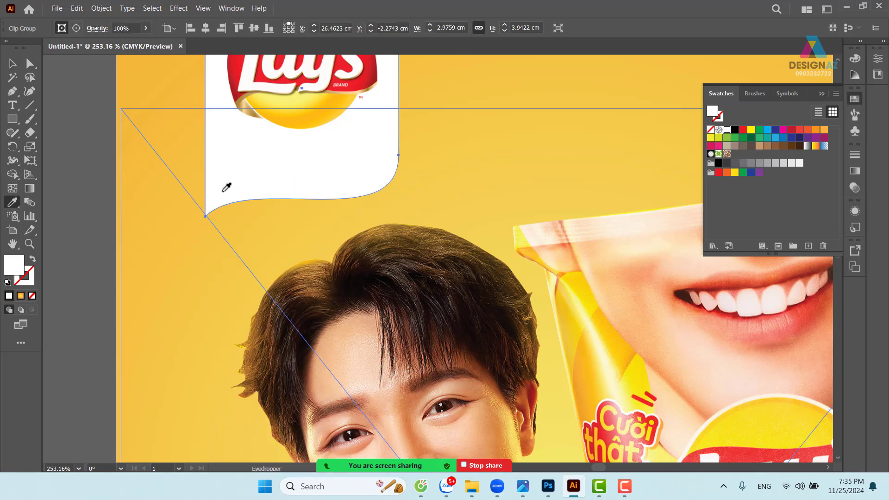
click(12, 64)
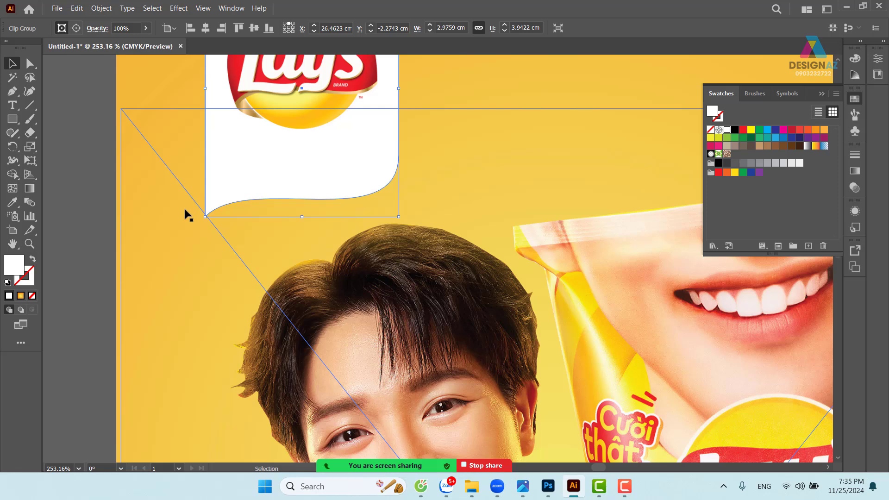
Examine the white logo tag within the whole poster and up close
key(ctrl+1)
key(space)
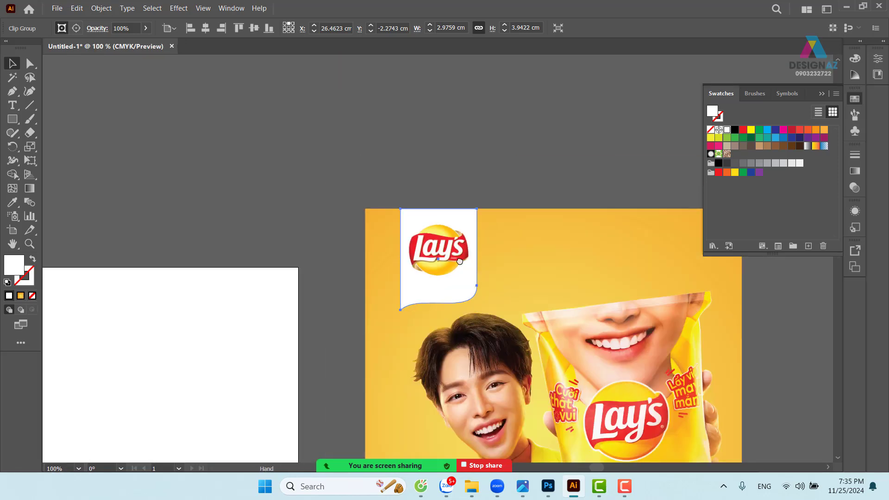
drag(459, 261, 308, 151)
key(ctrl+minus)
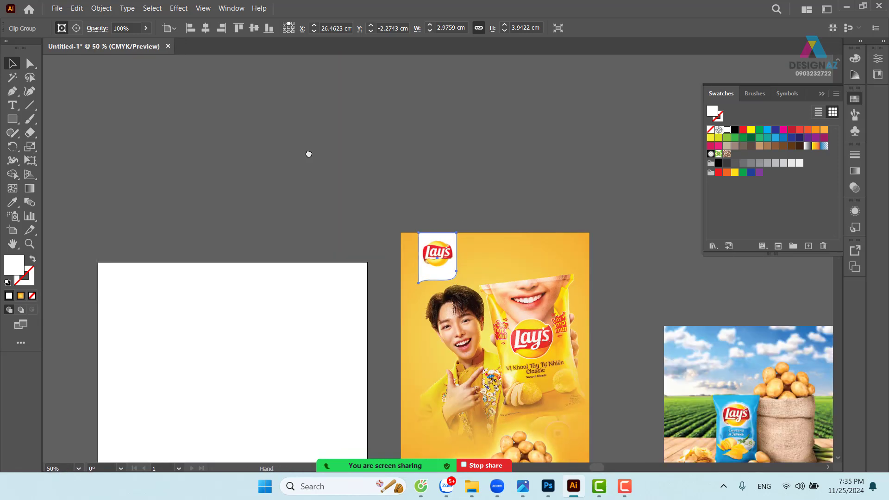
drag(492, 289, 329, 151)
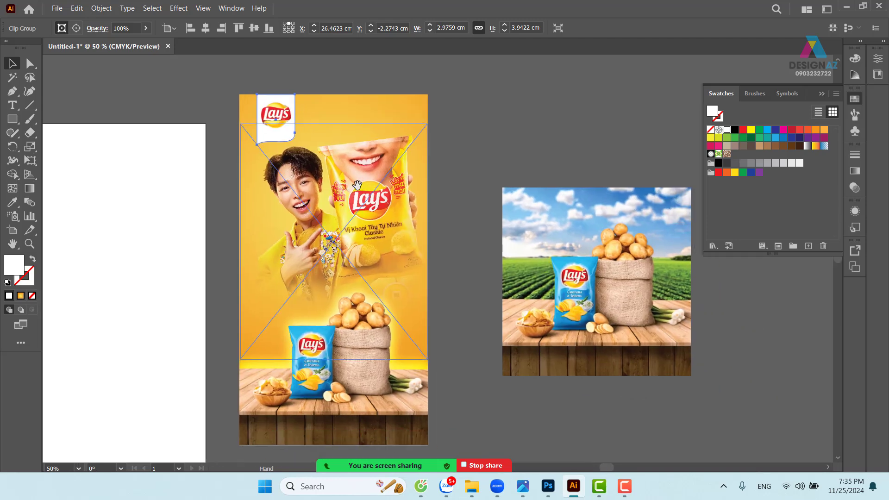
key(ctrl+1)
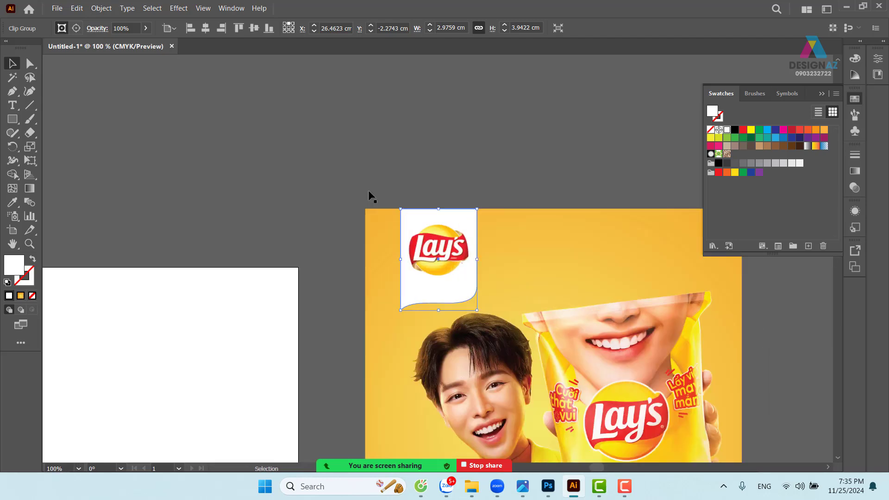
key(space)
drag(453, 191, 290, 141)
key(ctrl+plus)
click(444, 153)
drag(444, 153, 394, 115)
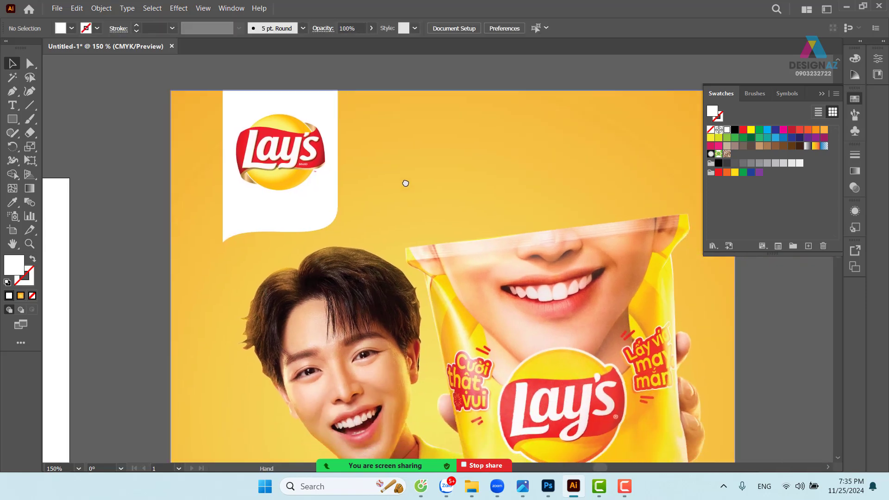
Duplicate the logo's clip group and place the copy beside the poster's upper-left corner
click(328, 224)
drag(289, 227, 226, 176)
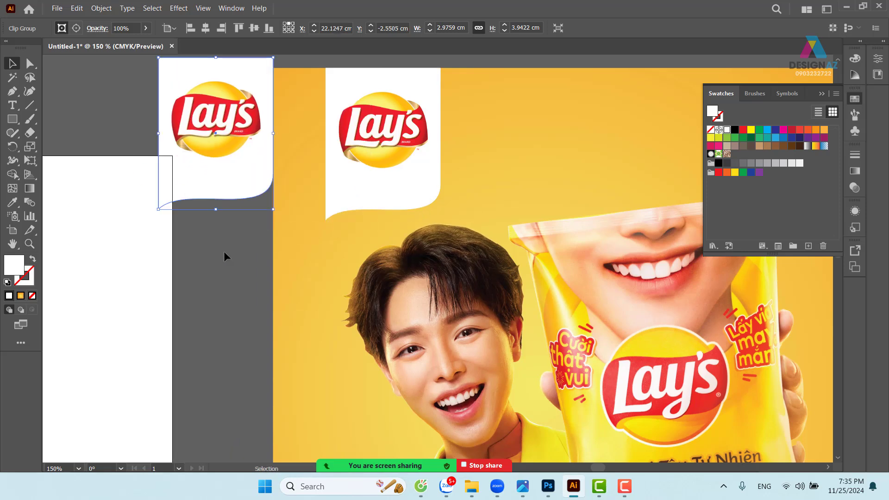
drag(223, 251, 303, 257)
Release the copy's clipping mask and delete its logo image, keeping only the white wavy shape
right_click(321, 166)
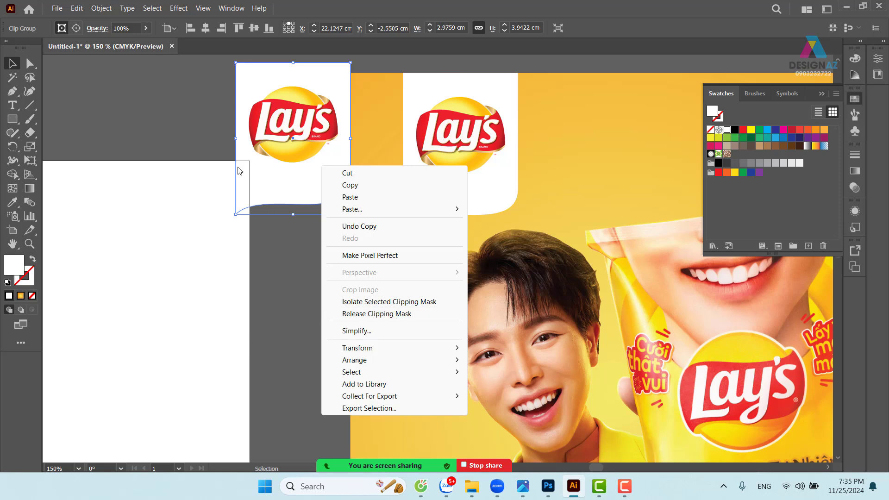
click(101, 8)
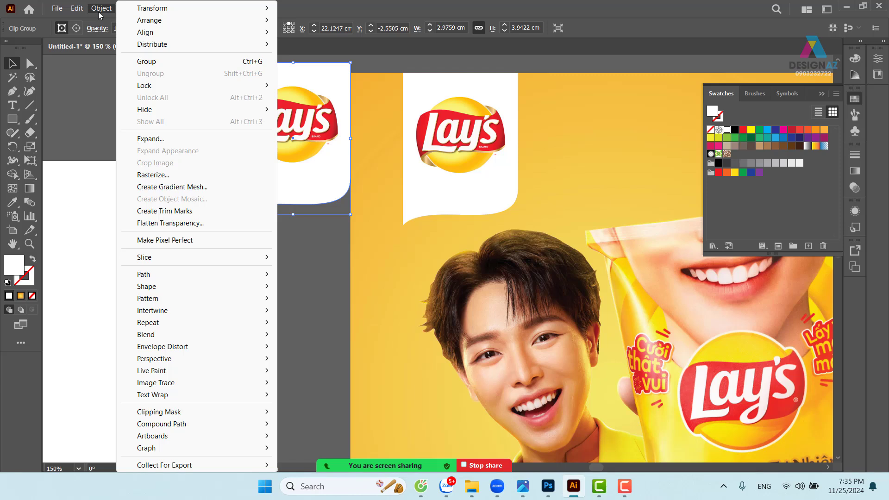
mouse_move(192, 418)
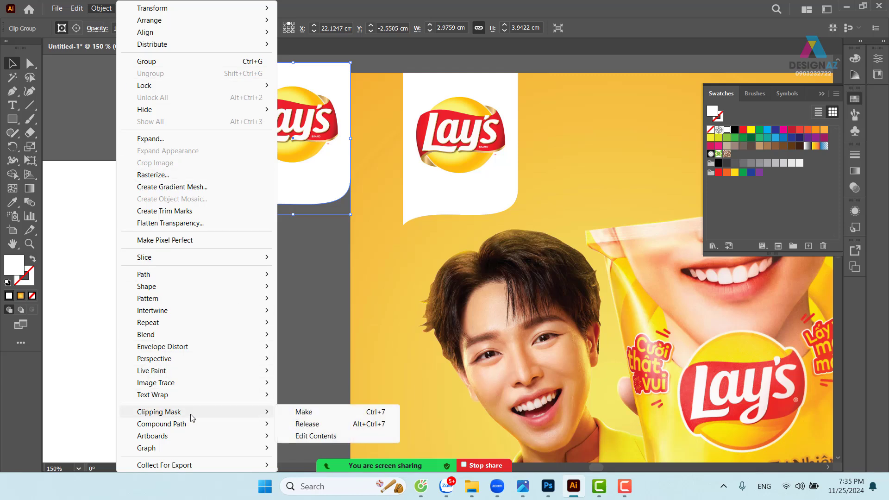
click(376, 423)
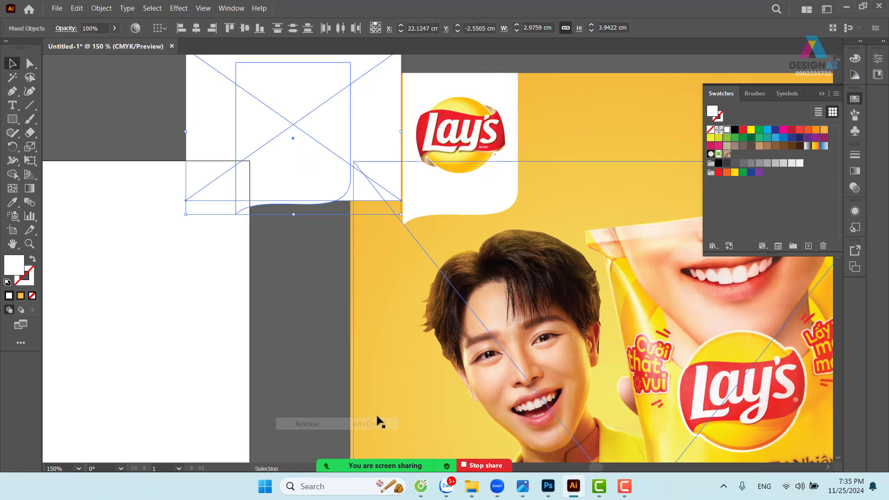
click(310, 294)
drag(218, 145, 89, 144)
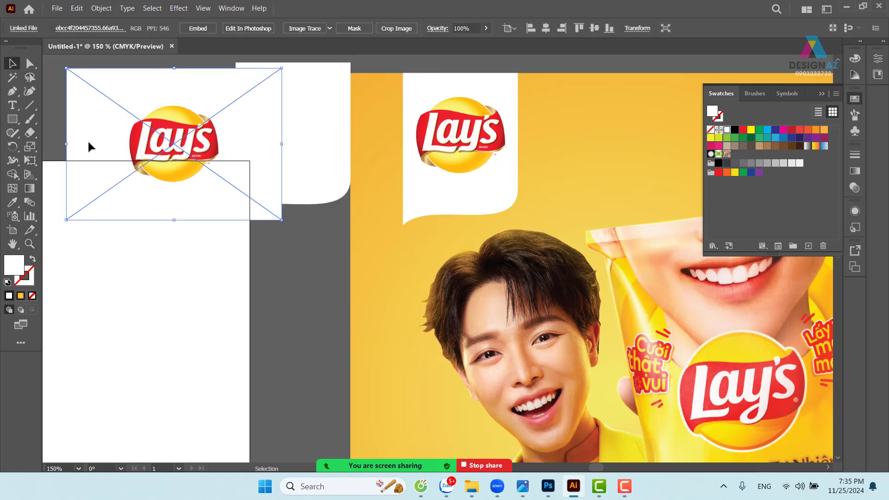
key(Delete)
Move the white wavy shape onto the poster below the logo and fill it with red sampled from the Lay's logo
drag(294, 171, 426, 250)
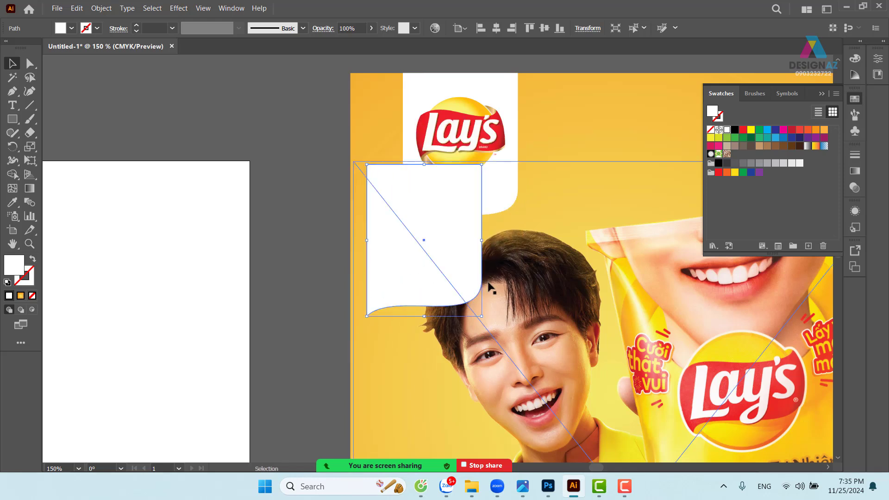
key(i)
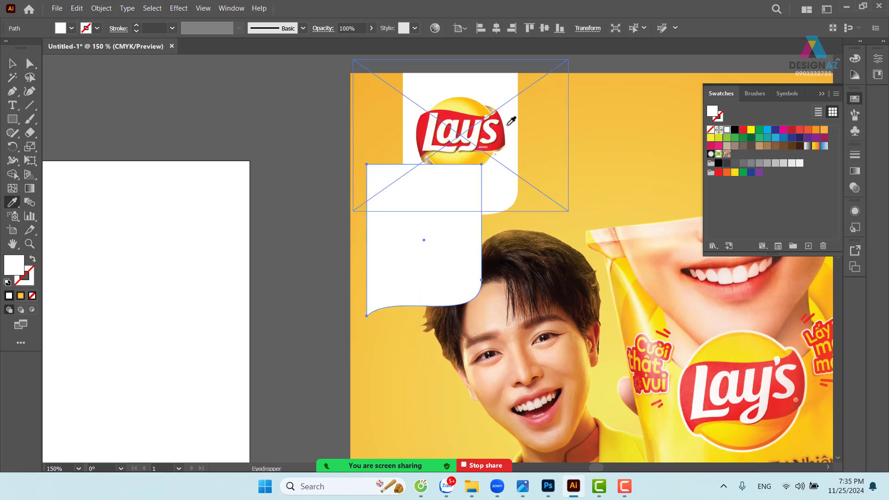
click(458, 115)
click(460, 111)
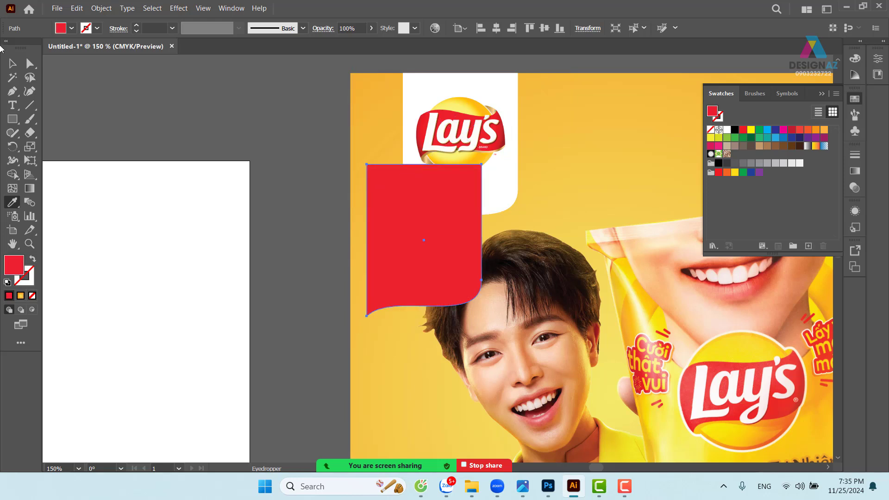
Align the red shape over the logo tag, send it behind, and nudge it up to leave a thin red wavy band below
click(13, 64)
click(166, 95)
drag(419, 239, 455, 158)
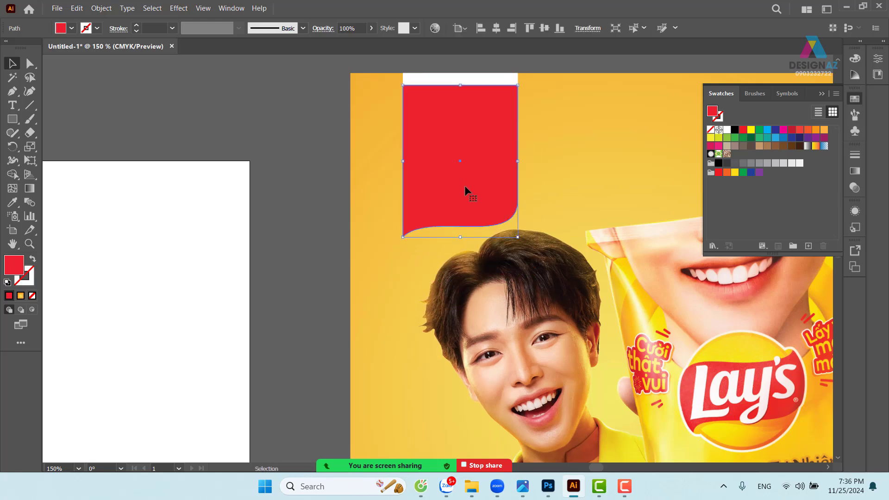
key(ctrl+bracketleft)
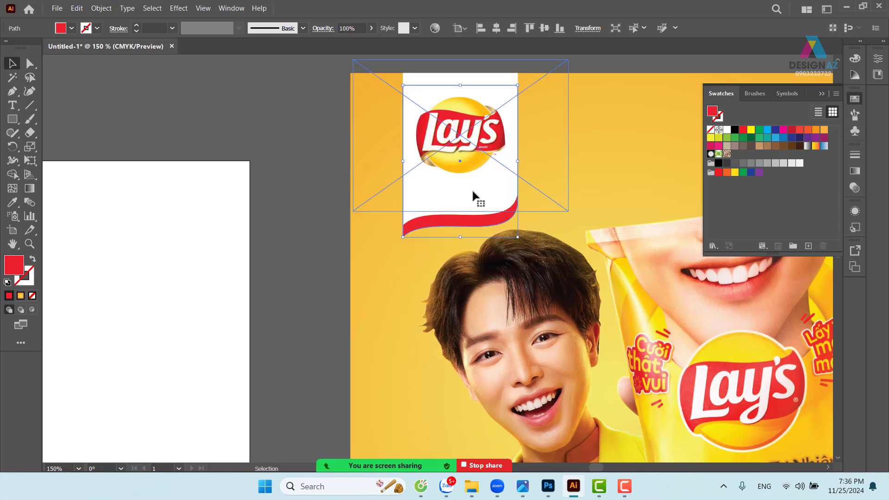
key(Up)
key(Up)
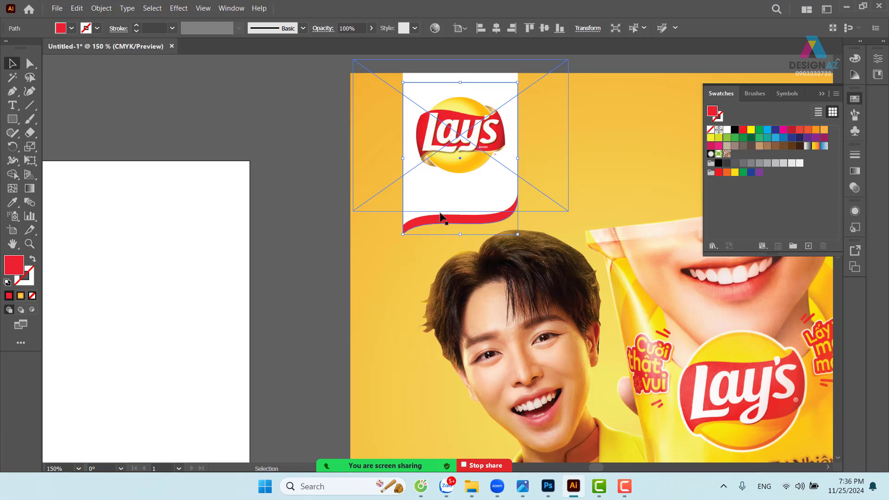
click(258, 145)
scroll(352, 220, right, 3)
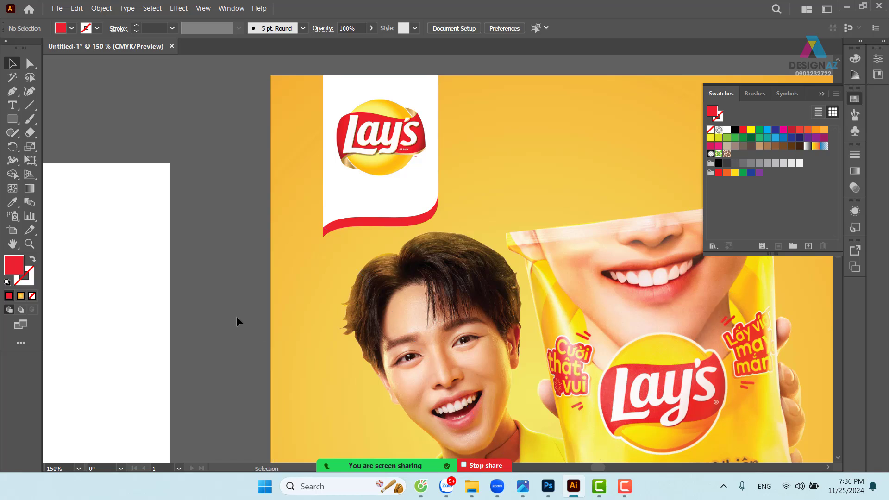
Check the red wavy band under the logo tag up close and against the whole poster
click(387, 224)
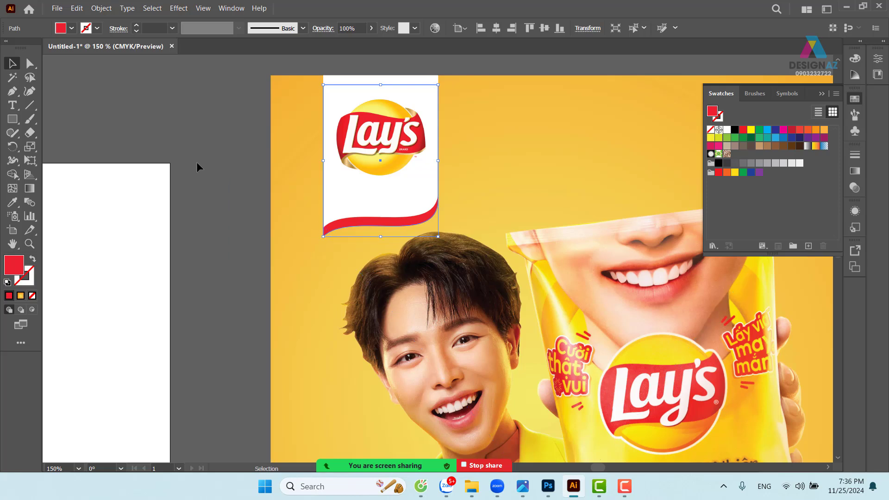
click(205, 171)
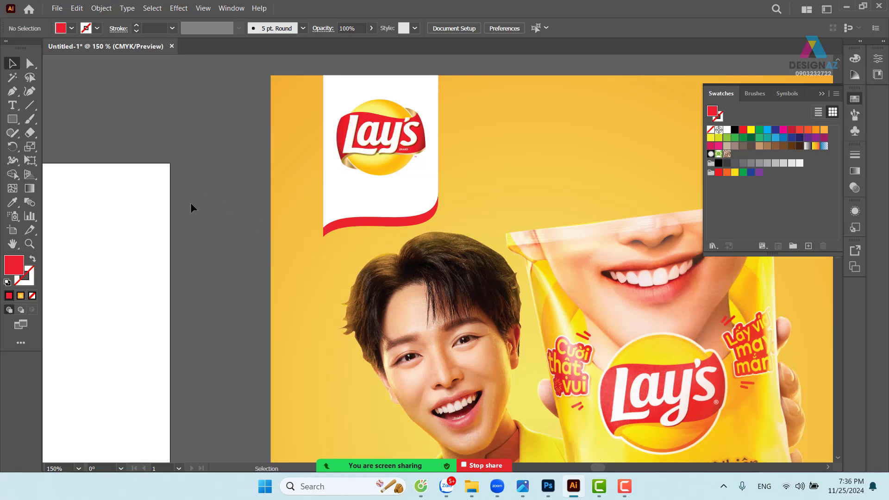
drag(379, 230, 224, 239)
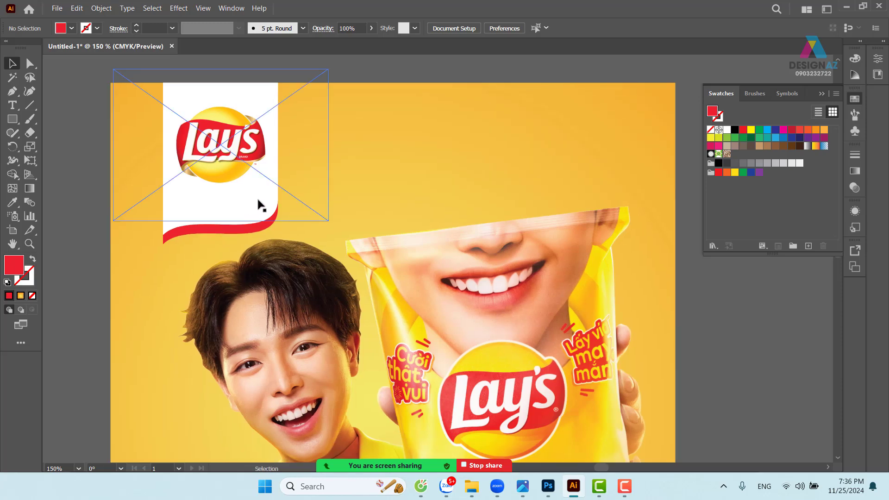
click(260, 221)
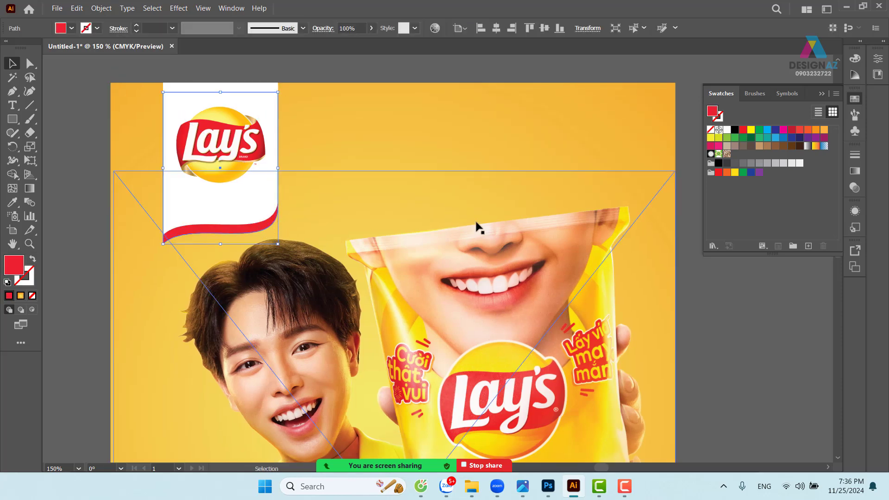
scroll(477, 226, down, 3)
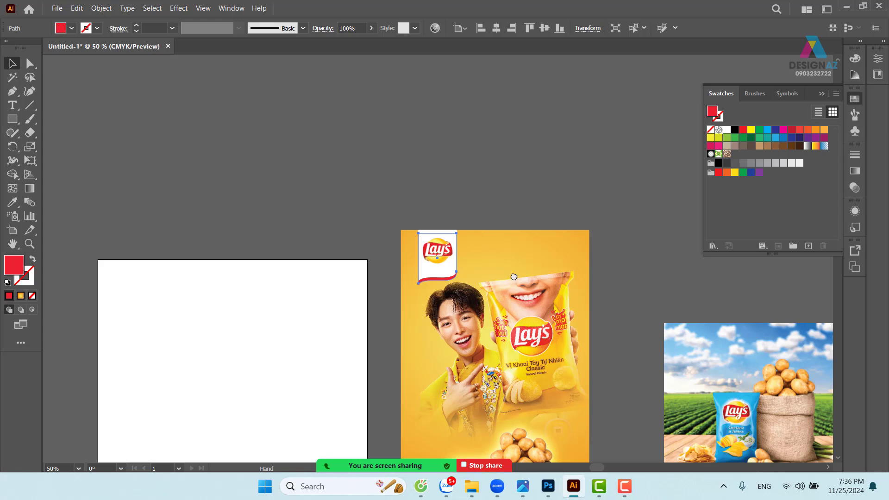
drag(514, 276, 363, 154)
click(499, 170)
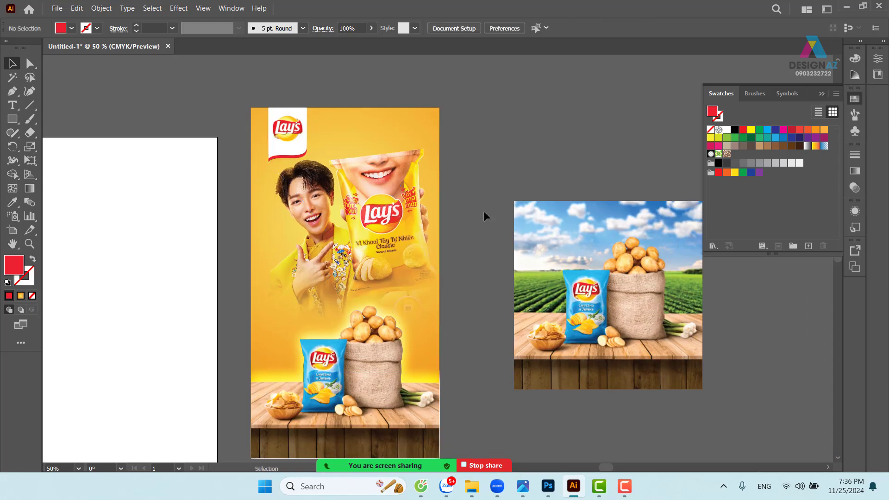
drag(484, 212, 446, 260)
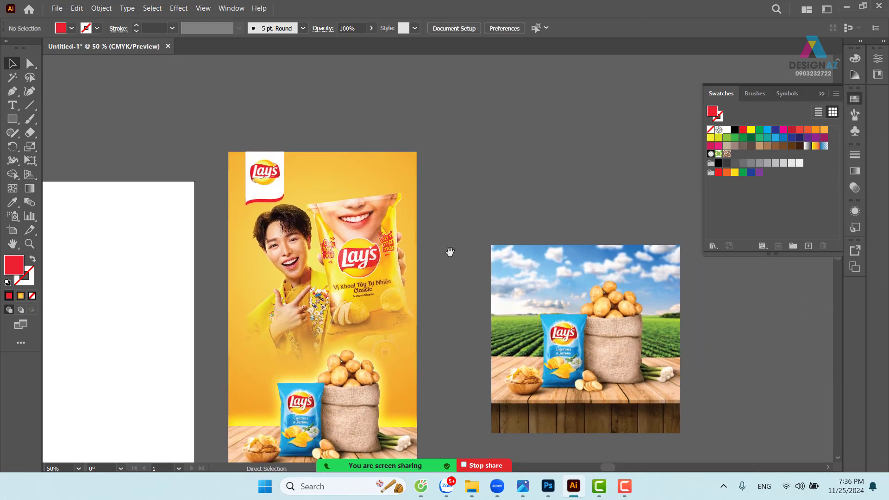
Scale the white logo tag, its logo and the red band down together to about 2.66 × 3.74 cm
scroll(448, 250, up, 2)
drag(206, 145, 389, 196)
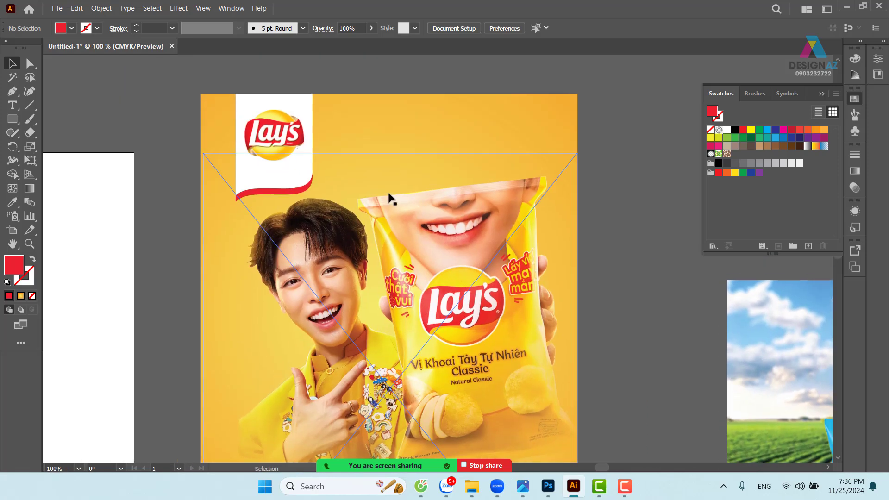
click(280, 195)
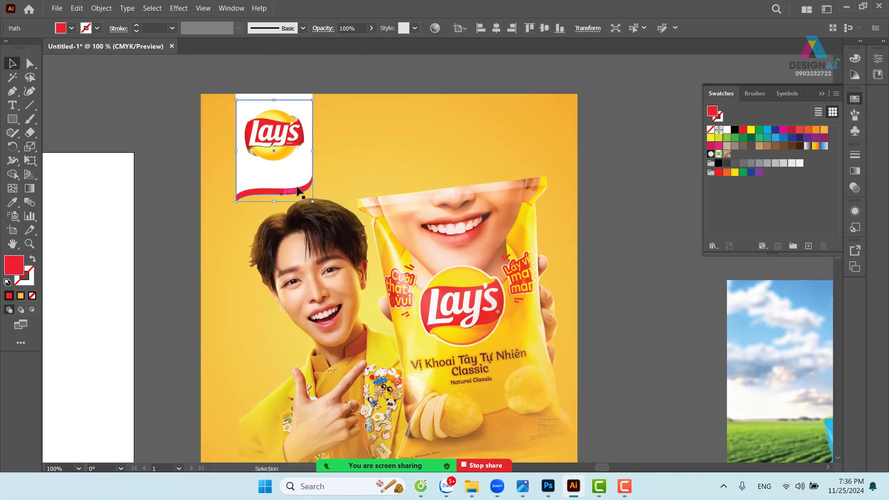
drag(313, 203, 307, 190)
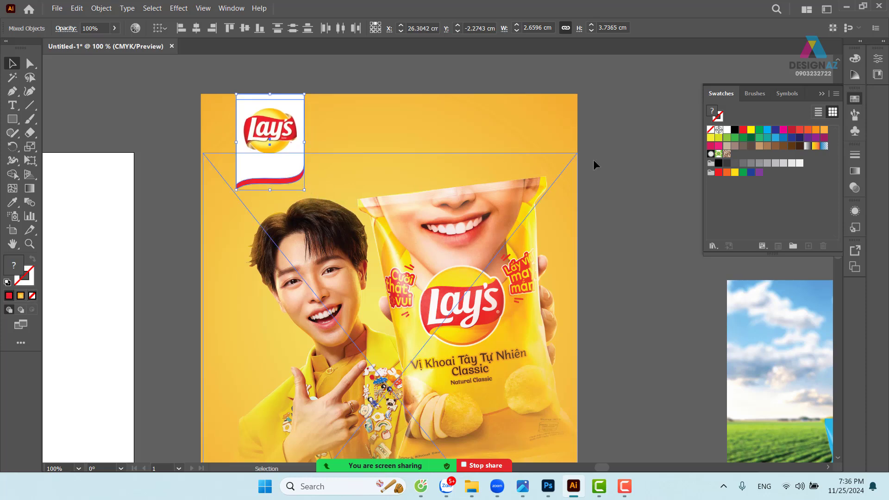
click(584, 252)
Place the linked yellow Lay's Classic image d32a63204457355.66a937b43888d from the 25-11-2024 folder onto the poster
drag(583, 251, 525, 159)
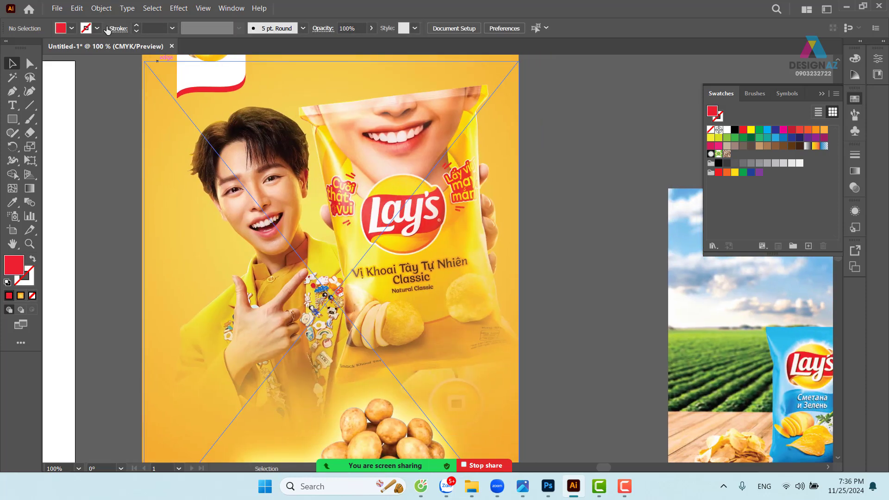
click(57, 9)
click(139, 206)
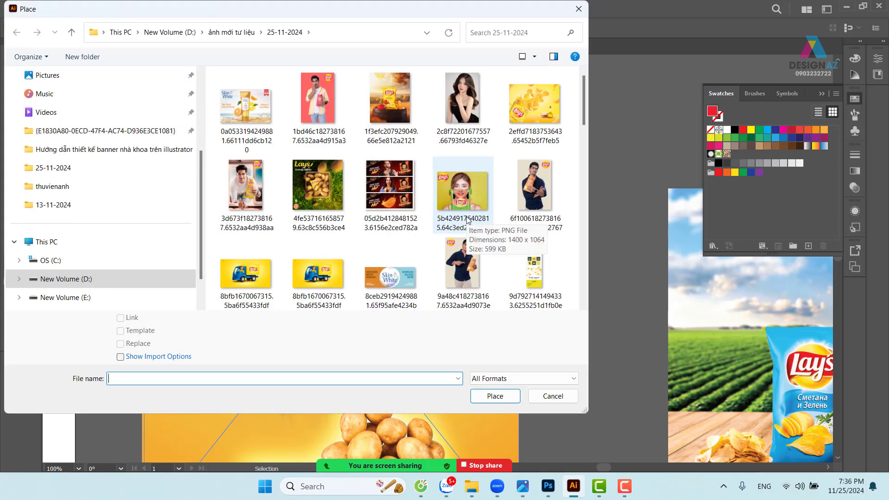
scroll(467, 221, down, 5)
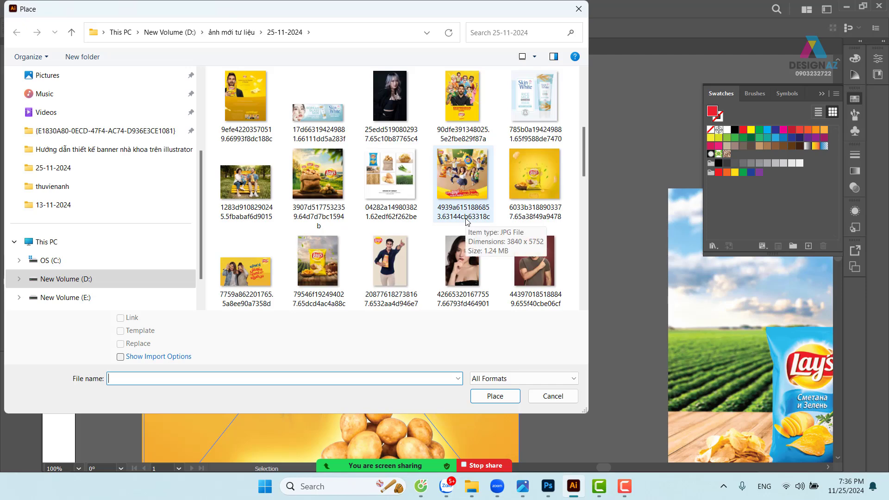
scroll(467, 221, down, 2)
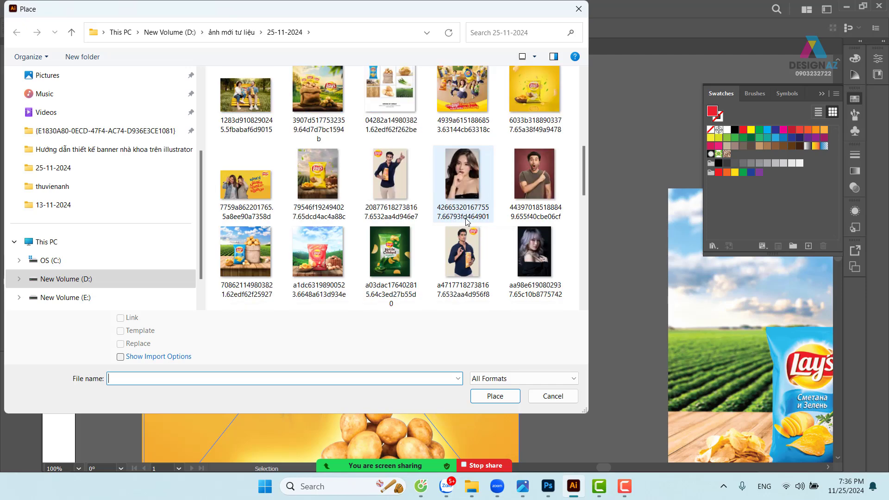
scroll(466, 222, down, 3)
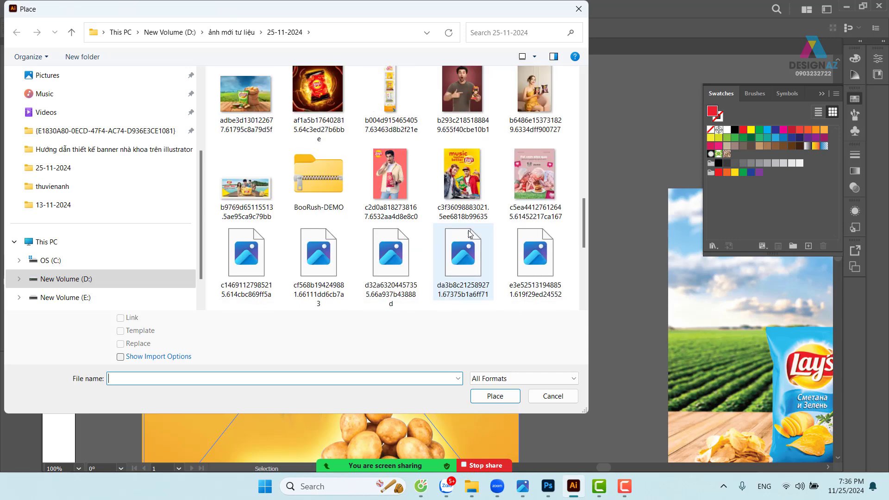
click(393, 269)
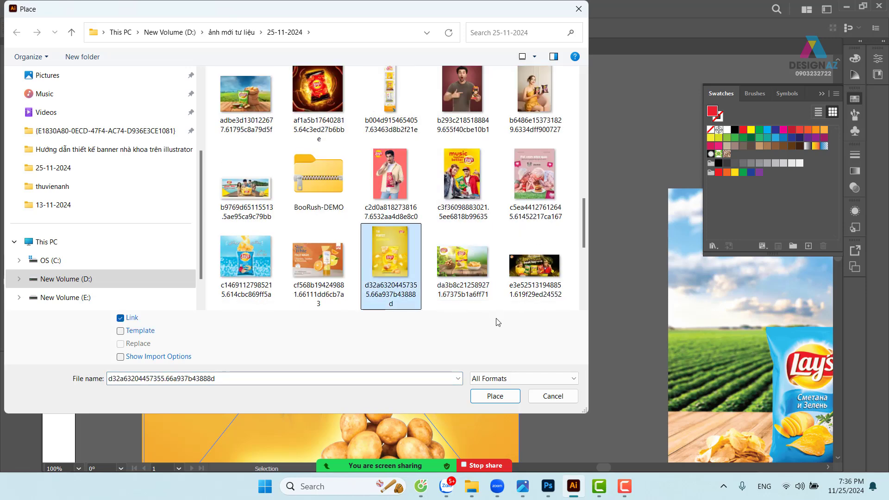
click(498, 396)
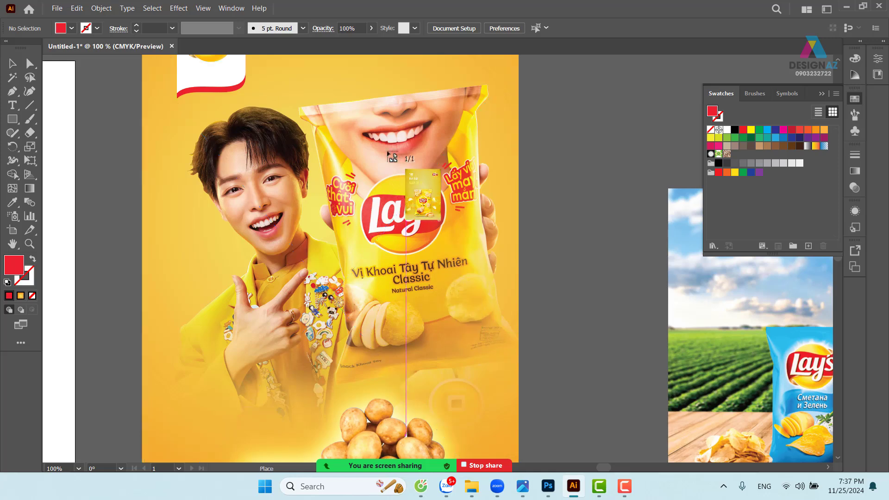
click(380, 137)
Examine the placed Lay's Classic image up close for a loose potato chip suitable for cutting out
key(z)
drag(546, 311, 629, 342)
scroll(398, 230, down, 2)
scroll(468, 246, right, 5)
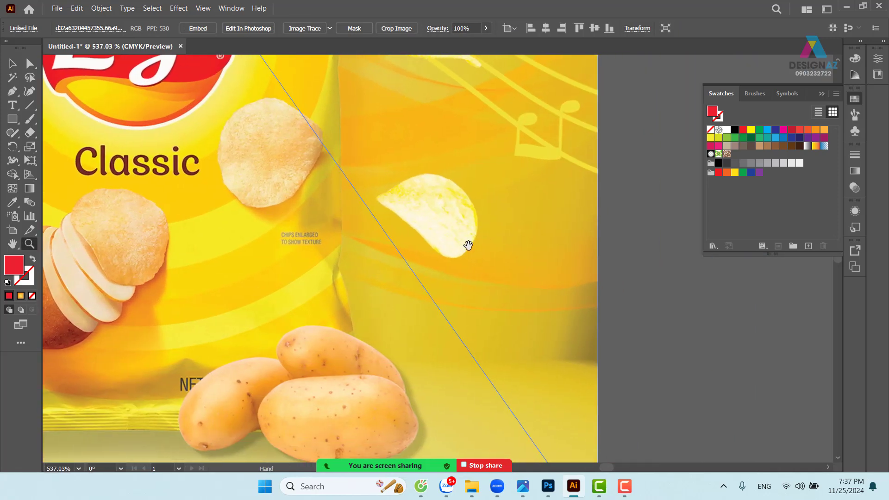
scroll(360, 237, left, 8)
scroll(360, 237, left, 5)
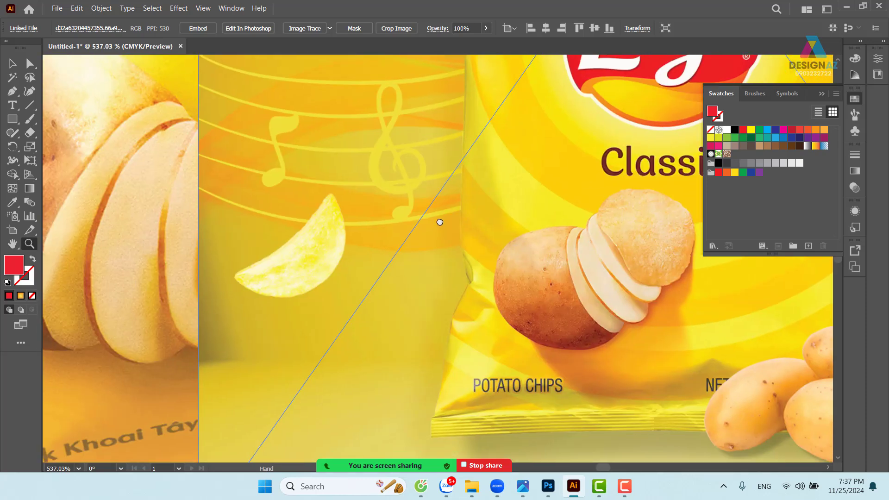
click(284, 267)
click(284, 267)
drag(236, 251, 390, 272)
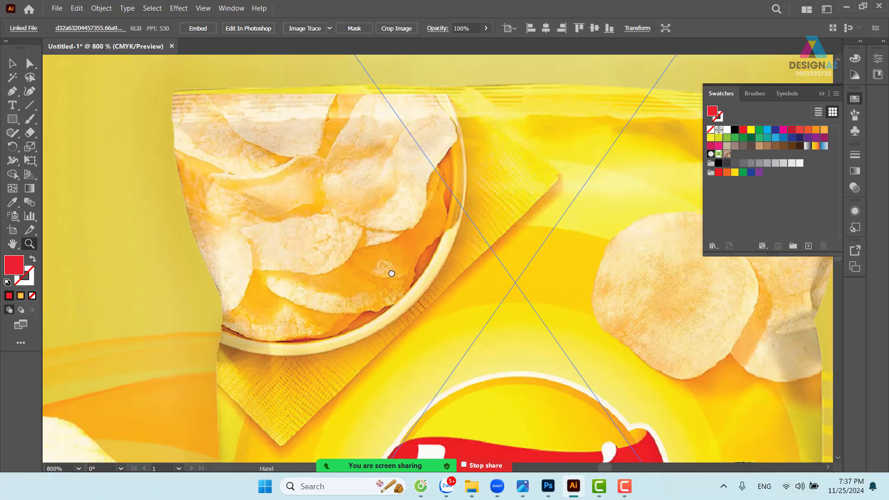
drag(208, 375, 369, 120)
drag(336, 236, 354, 225)
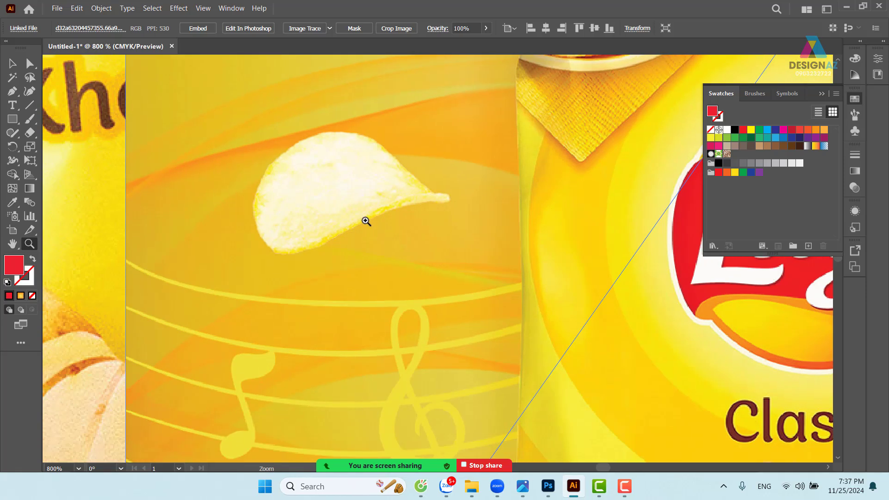
Trace a closed Pen path around the curved potato chip above the music notes beside the Classic bag
key(p)
click(252, 215)
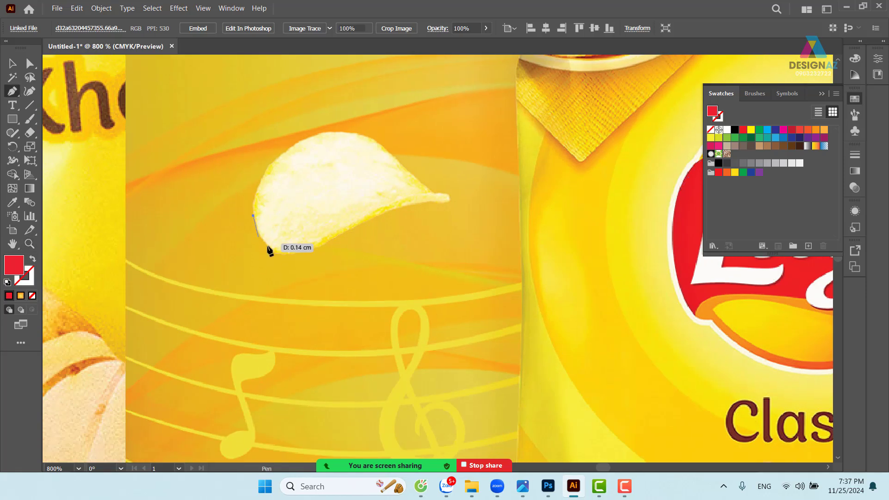
drag(312, 252, 316, 251)
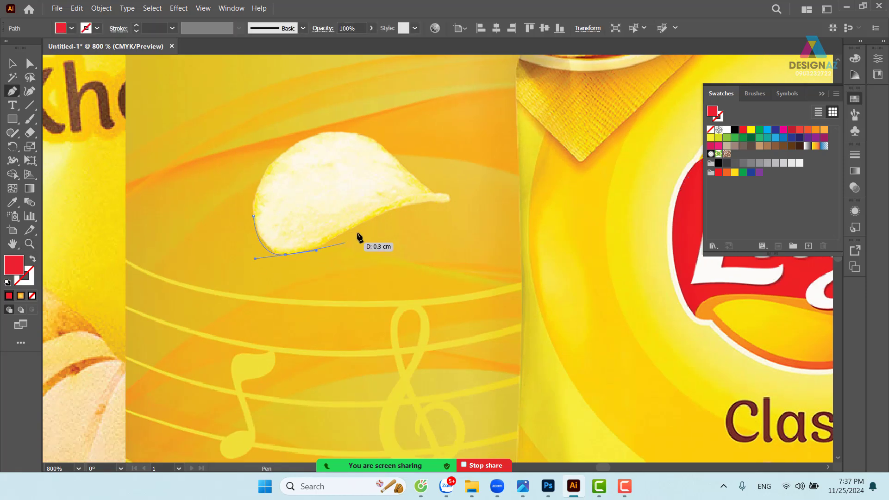
drag(372, 216, 379, 212)
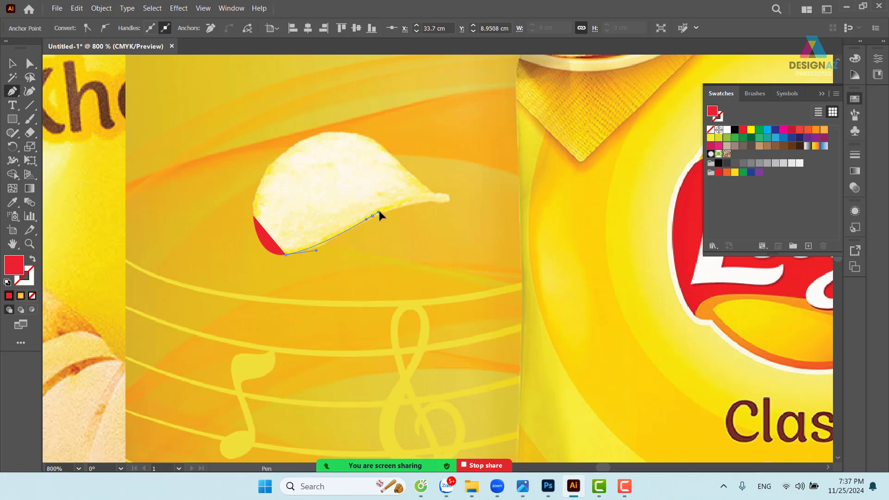
drag(446, 202, 421, 187)
drag(420, 185, 384, 158)
drag(374, 141, 359, 134)
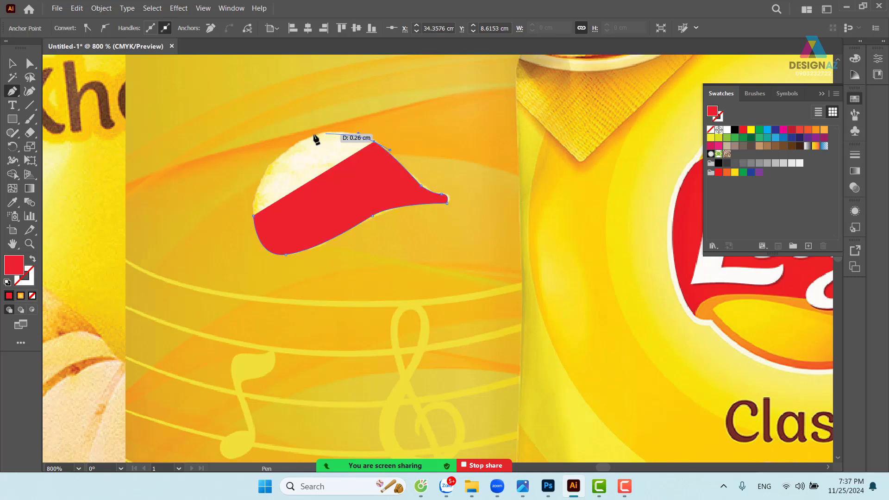
drag(290, 148, 263, 172)
drag(253, 215, 256, 233)
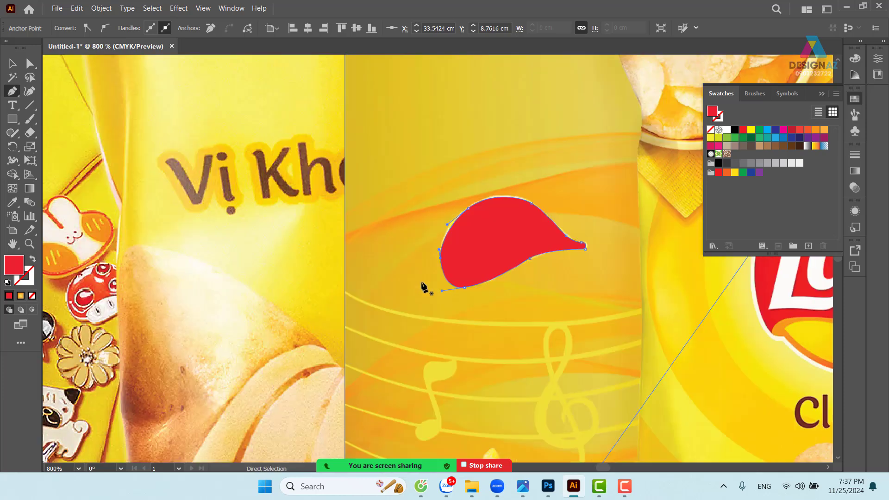
Make a clipping mask from the traced chip path and the placed image, leaving only the potato chip
key(ctrl+minus)
key(ctrl+minus)
alt+scroll(422, 287, down, 2)
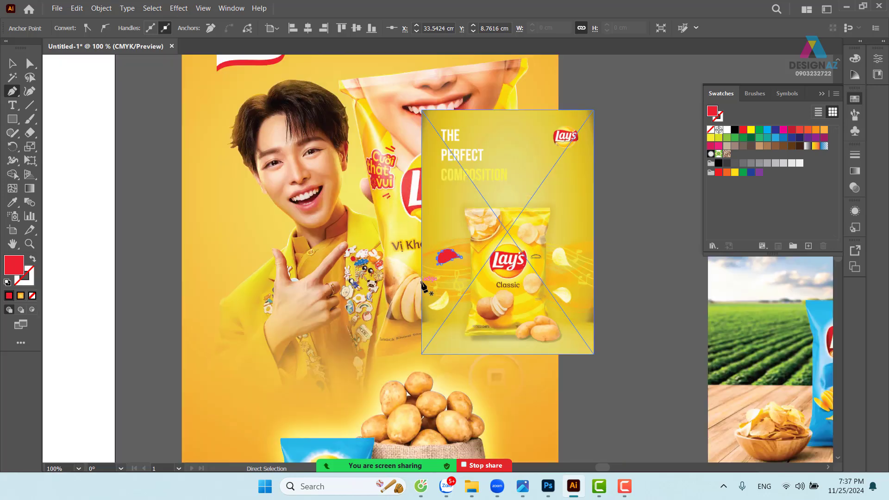
scroll(509, 227, right, 3)
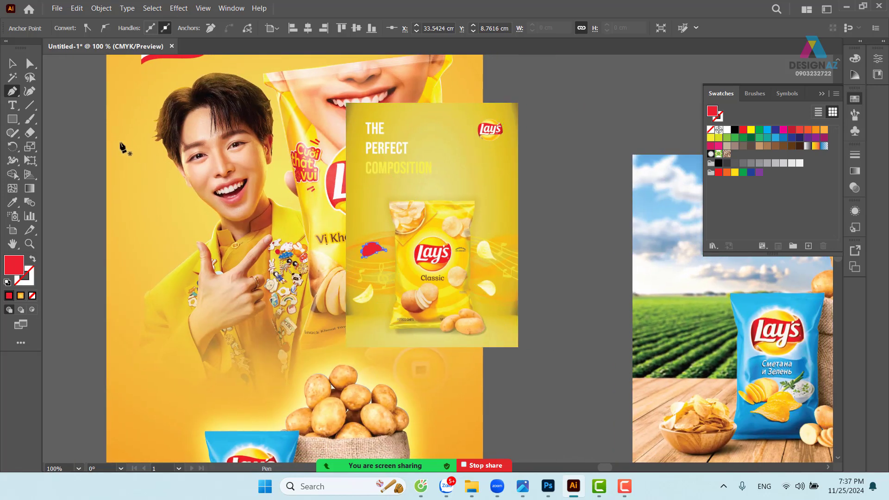
click(12, 63)
click(566, 238)
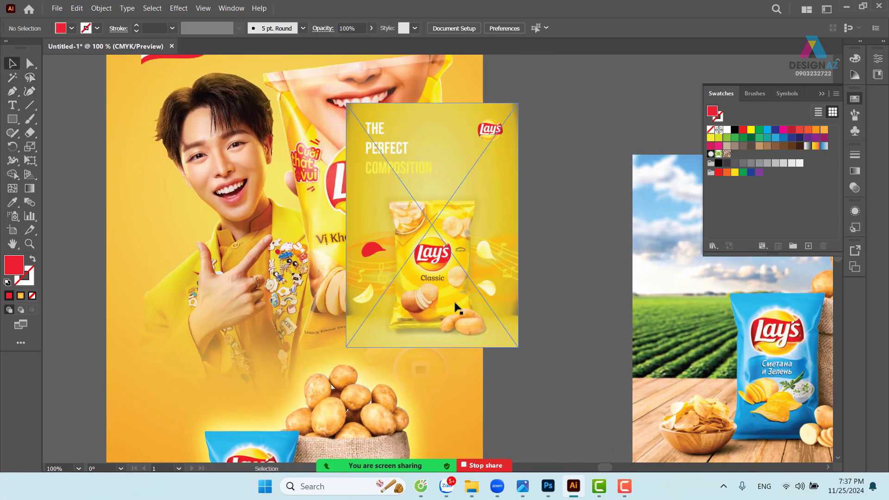
click(379, 249)
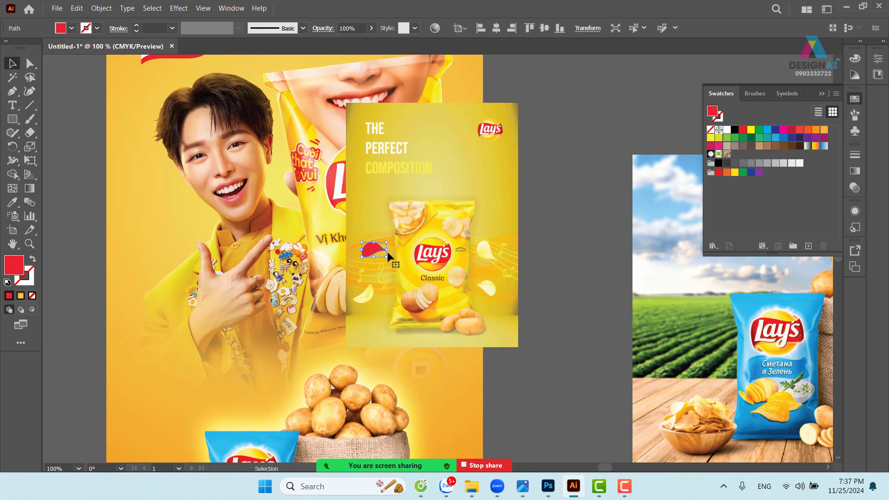
shift+click(475, 239)
right_click(462, 211)
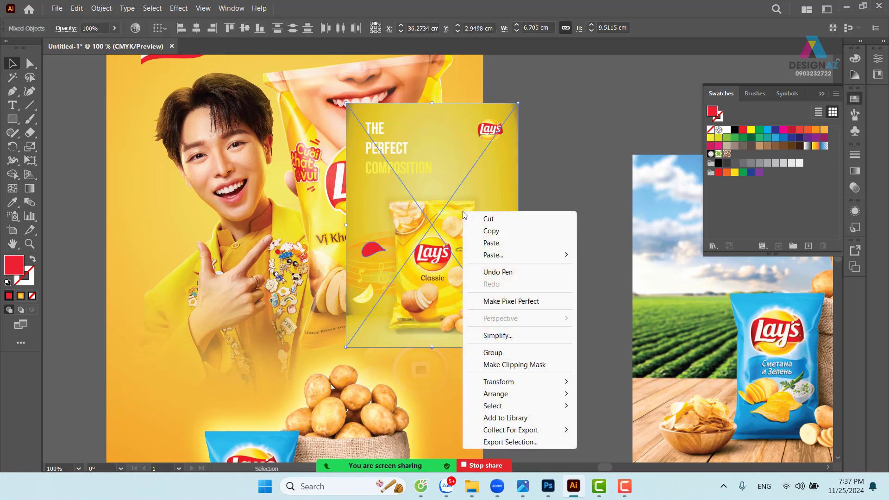
click(510, 365)
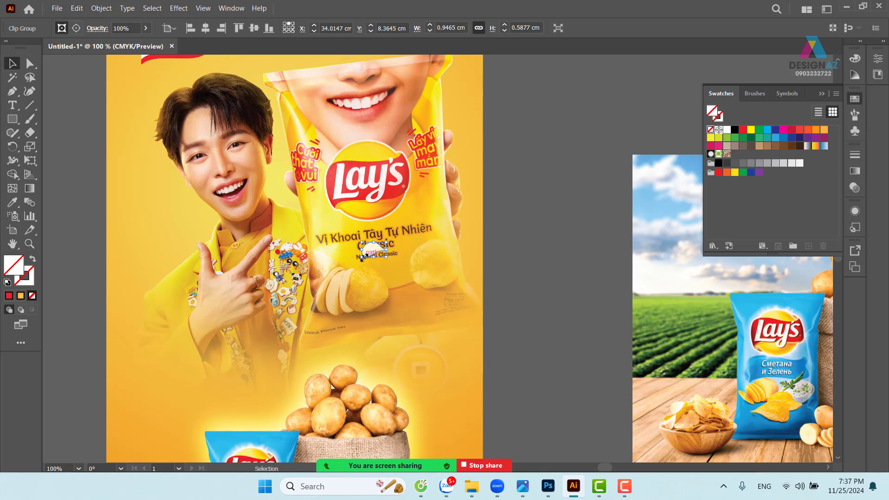
Enlarge the cut-out chip to about 1.43 × 0.89 cm and position it beside the man's shoulder near the poster's left edge
drag(362, 257, 137, 280)
click(535, 248)
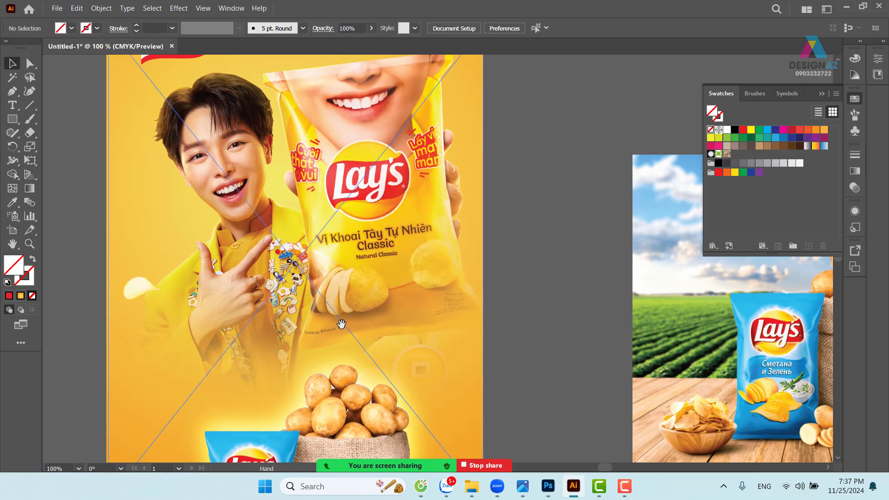
drag(341, 323, 389, 326)
drag(194, 281, 208, 265)
drag(536, 298, 533, 236)
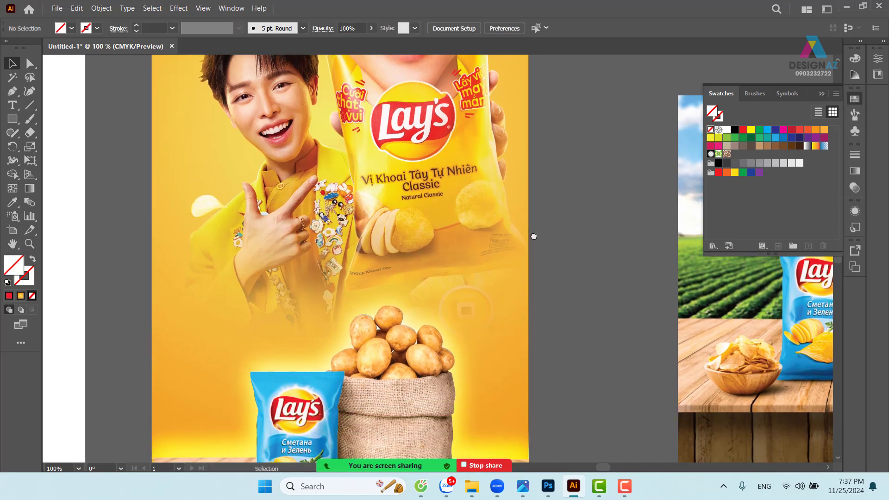
click(209, 205)
key(z)
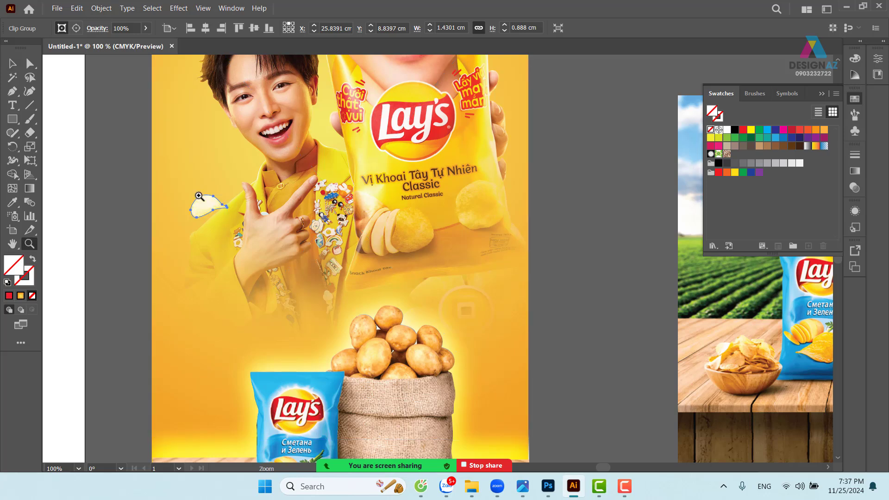
Try to move the cut-out chip from beside the man's shoulder onto the blank white area outside the poster
drag(199, 196, 286, 256)
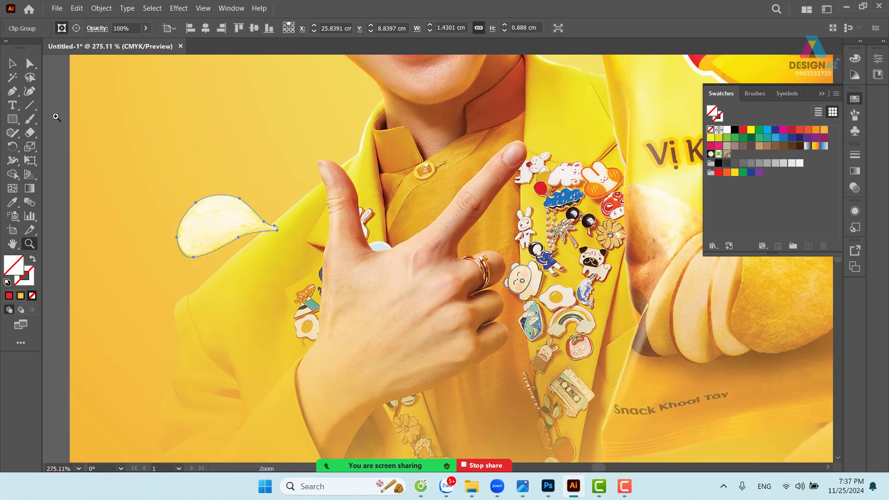
click(13, 63)
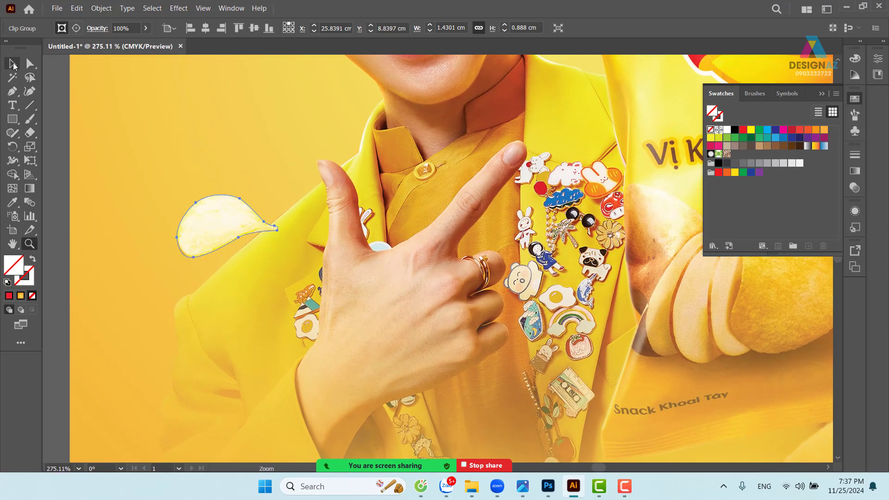
key(ctrl+1)
click(208, 217)
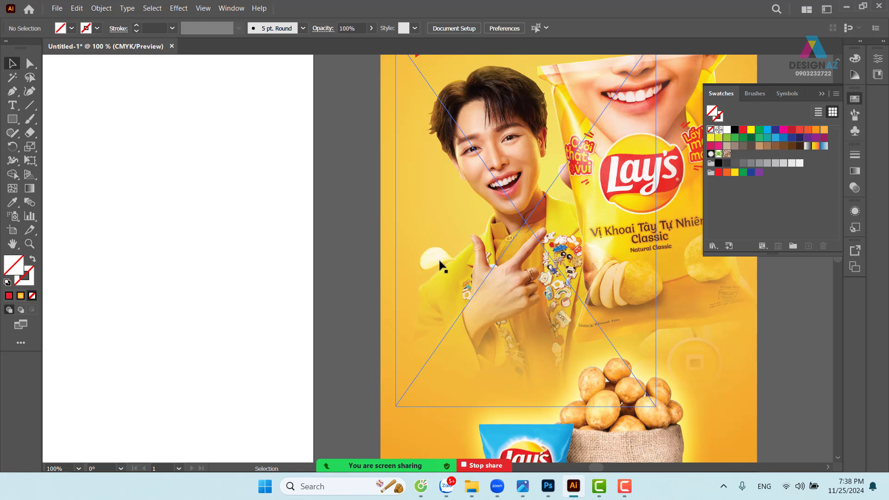
drag(437, 261, 248, 263)
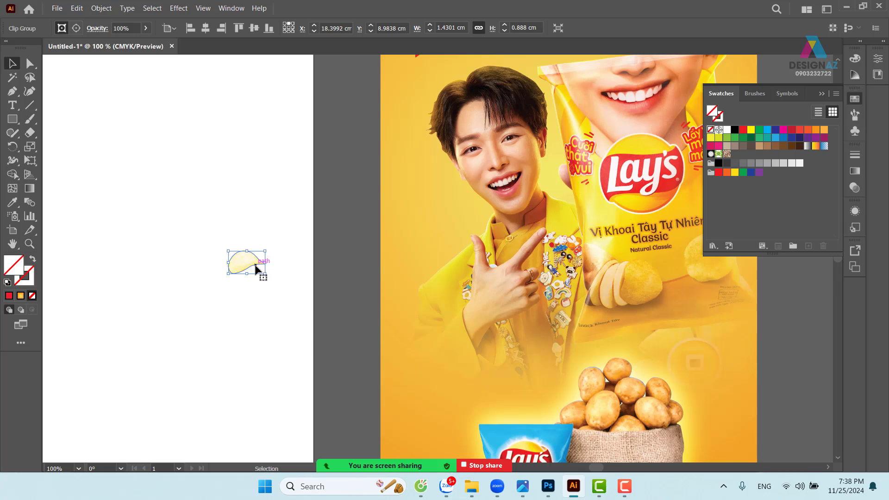
key(ctrl+z)
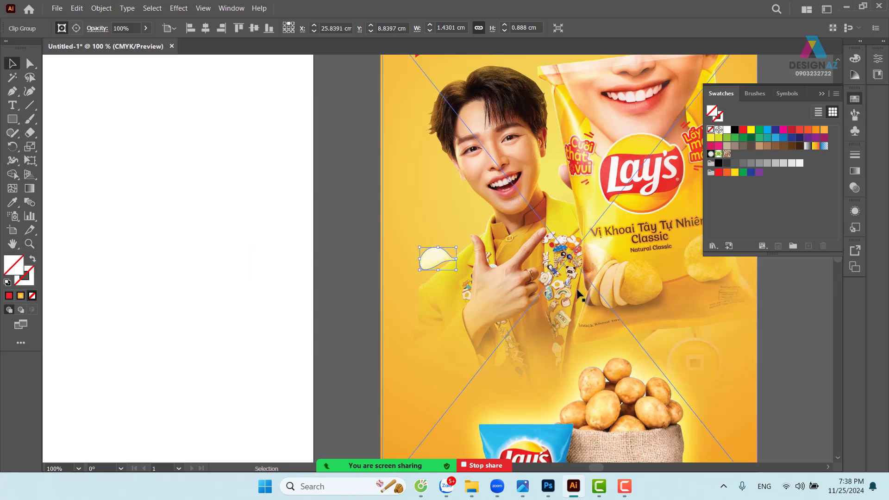
scroll(579, 293, right, 5)
click(631, 264)
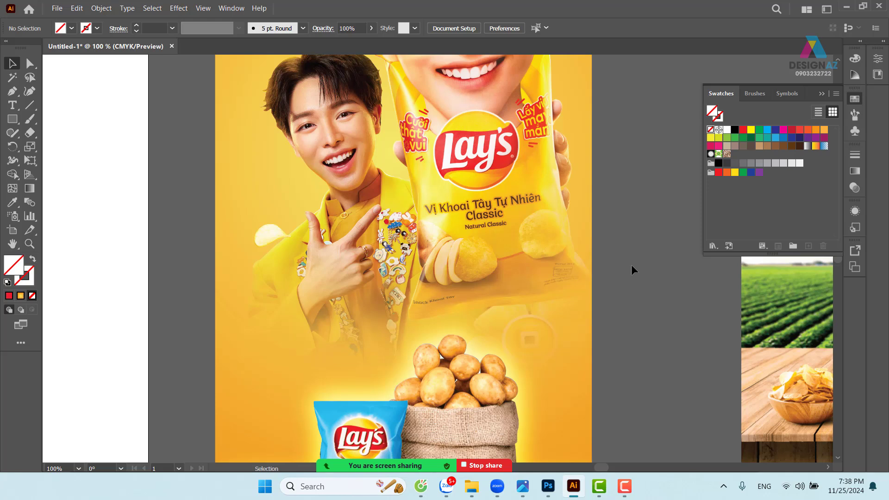
Undo the cut-out chip's move, enlargement and clipping mask, going back to the red traced path over the full Classic image
key(ctrl+z)
key(ctrl+z)
key(ctrl+z)
key(ctrl+z)
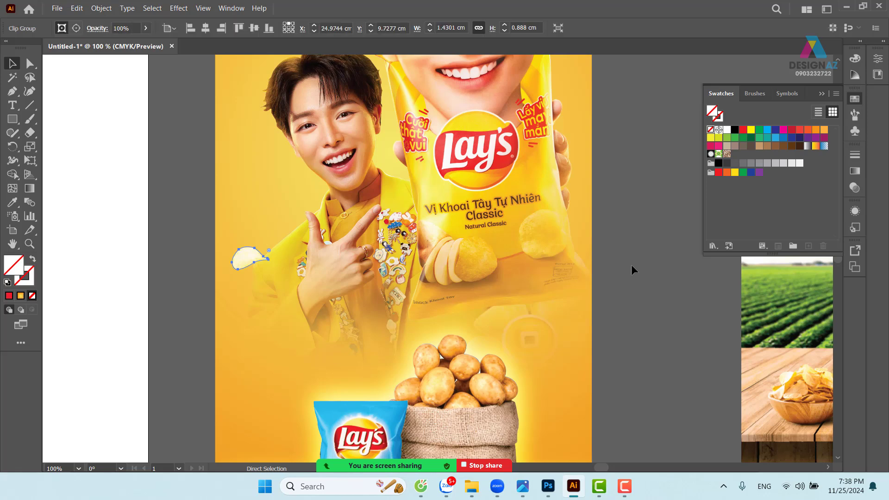
key(ctrl+z)
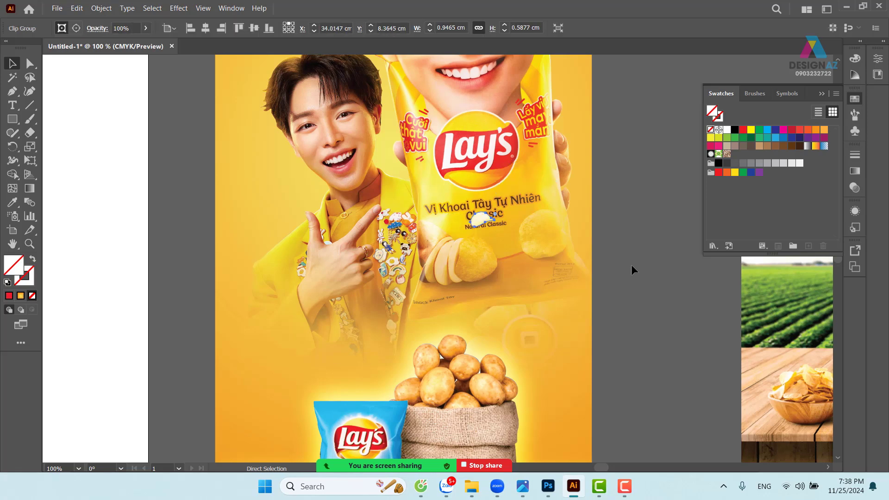
key(ctrl+z)
Trace a closed Pen path around the crescent-shaped chip below the music notes, on the bag's POTATO CHIPS side
key(space)
drag(597, 279, 422, 272)
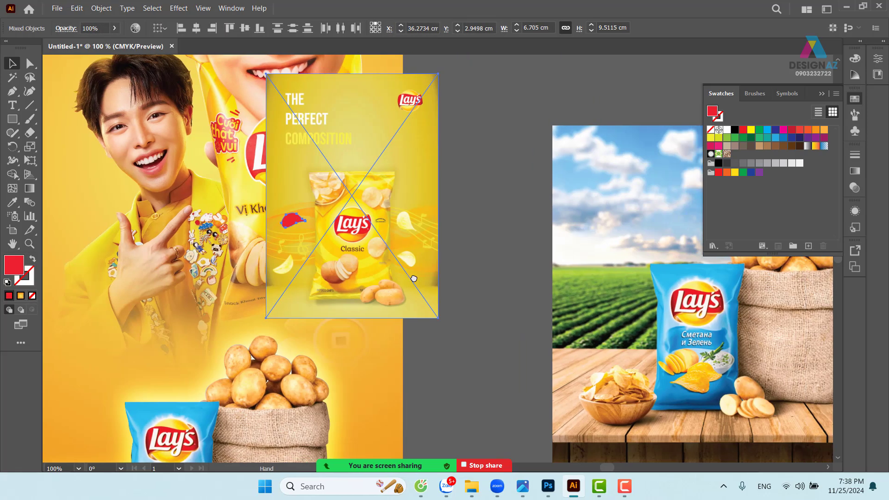
key(ctrl+space)
drag(301, 211, 473, 288)
scroll(313, 178, down, 5)
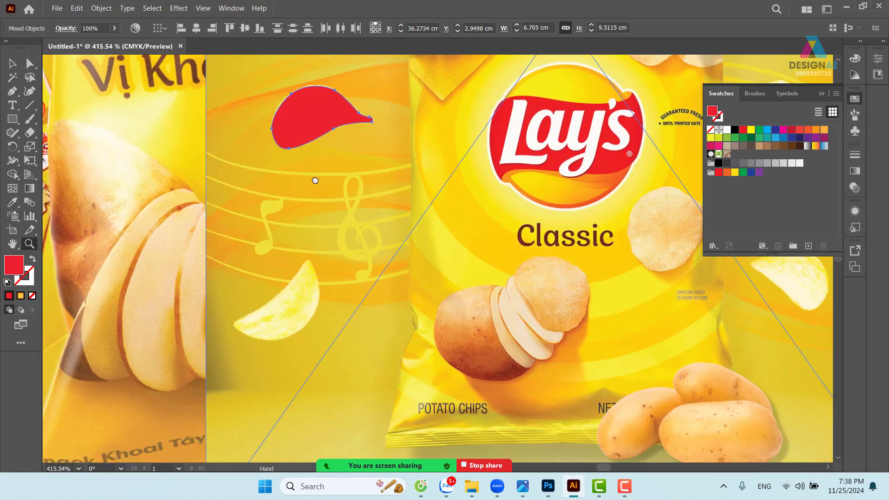
drag(314, 179, 212, 198)
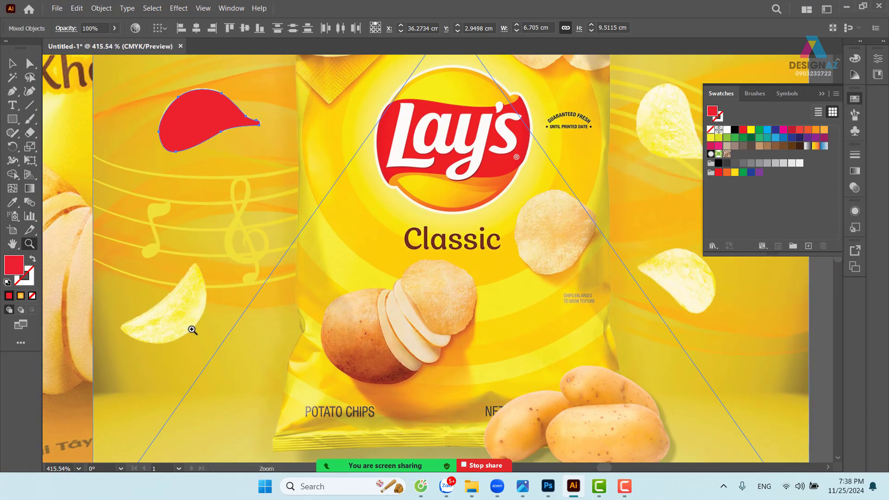
key(p)
key(ctrl+equal)
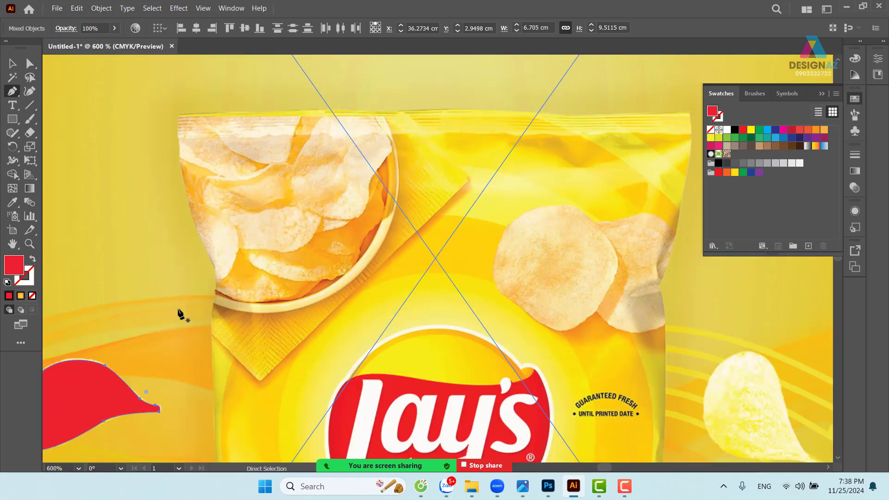
drag(206, 329, 312, 247)
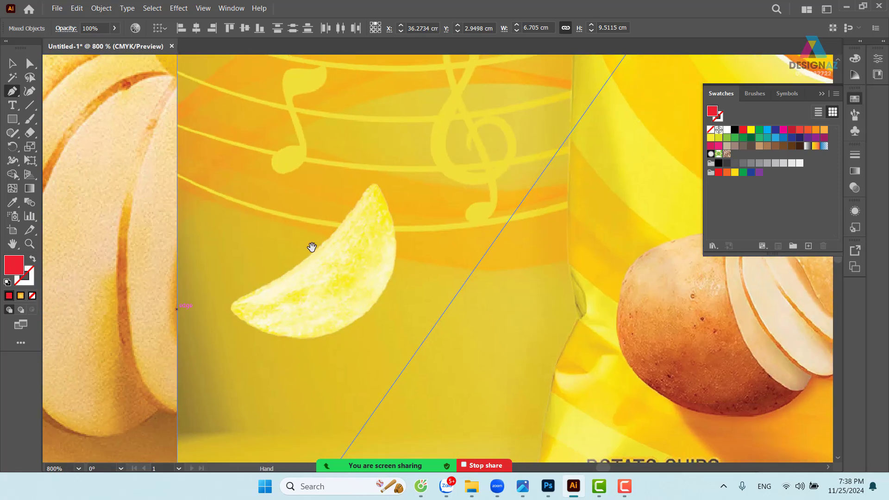
click(233, 305)
drag(300, 273, 301, 270)
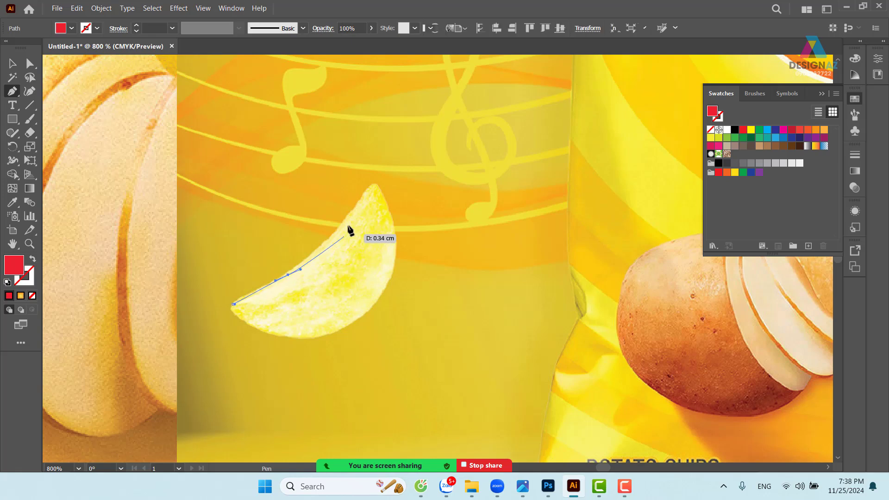
drag(355, 211, 381, 187)
drag(377, 297, 348, 334)
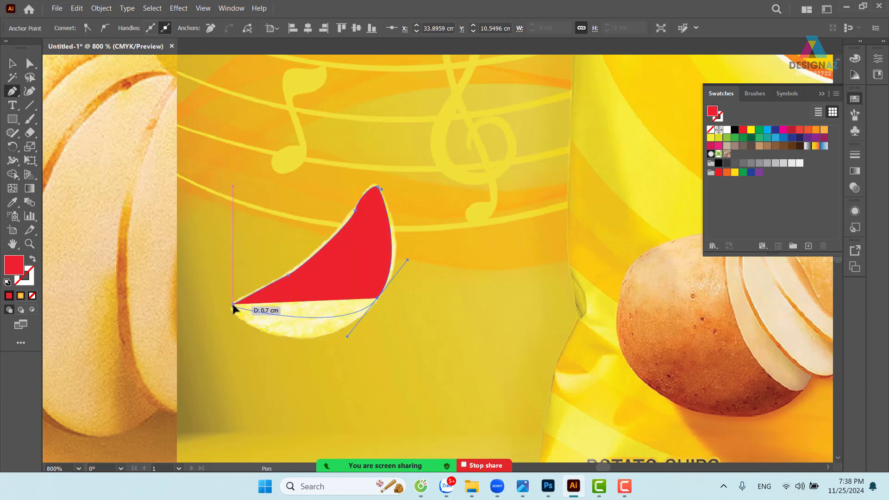
drag(232, 305, 202, 262)
drag(456, 298, 256, 210)
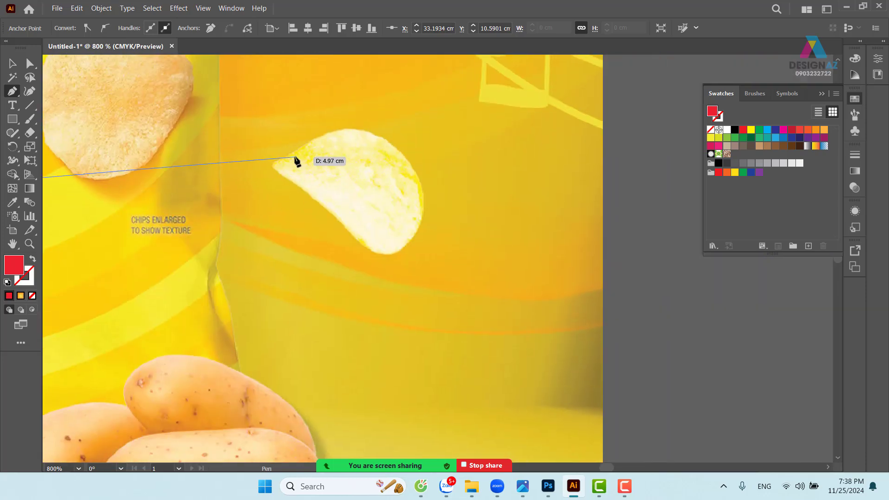
drag(153, 194, 575, 139)
drag(285, 211, 664, 177)
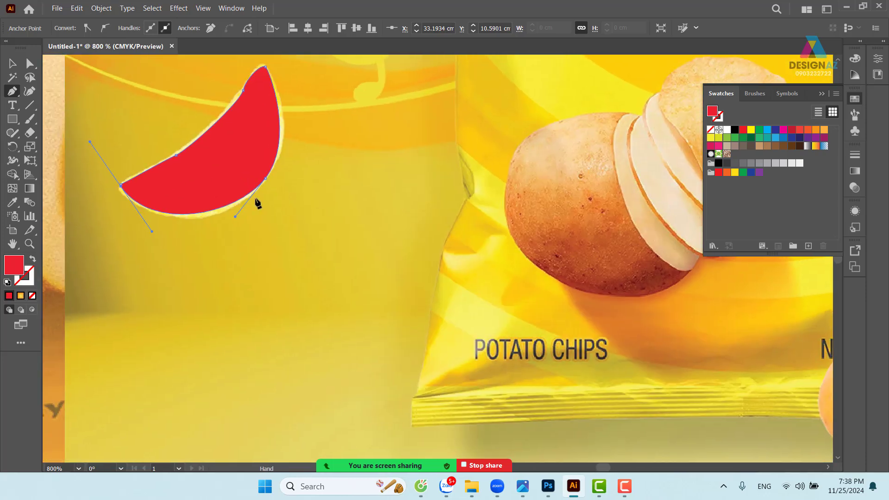
click(121, 186)
Trace a closed Pen path around the lower loose chip on the other side of the Classic bag
drag(563, 172, 368, 262)
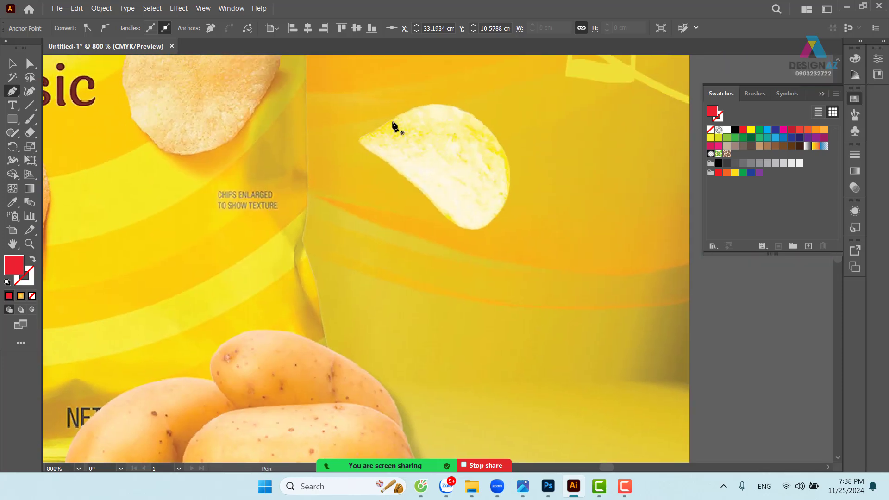
click(361, 139)
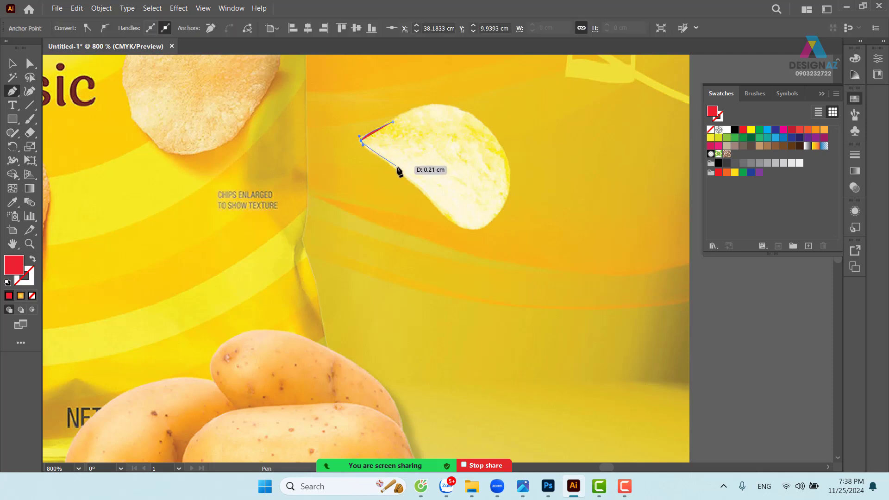
drag(399, 170, 410, 176)
drag(453, 221, 461, 227)
drag(508, 191, 515, 141)
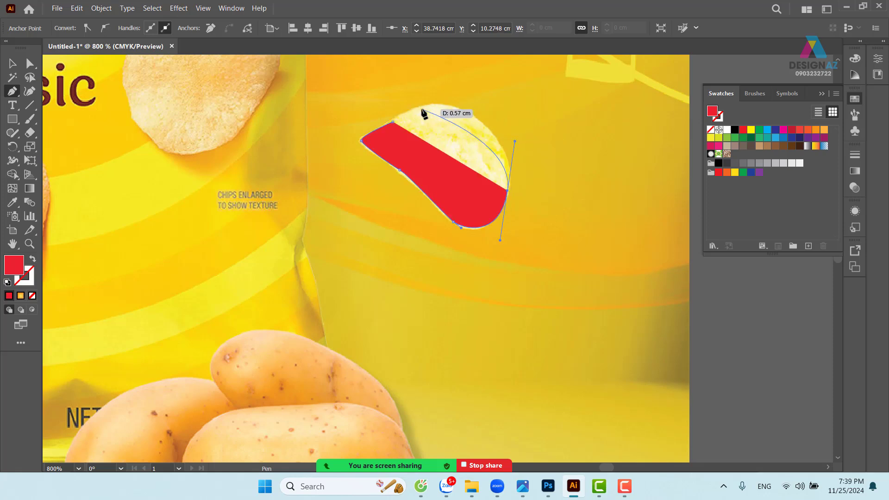
drag(420, 108, 465, 96)
drag(392, 121, 393, 123)
Trace a closed Pen path around the upper loose chip with the pointed tail, beside the GUARANTEED FRESH text
key(ctrl+minus)
key(ctrl+minus)
key(ctrl+minus)
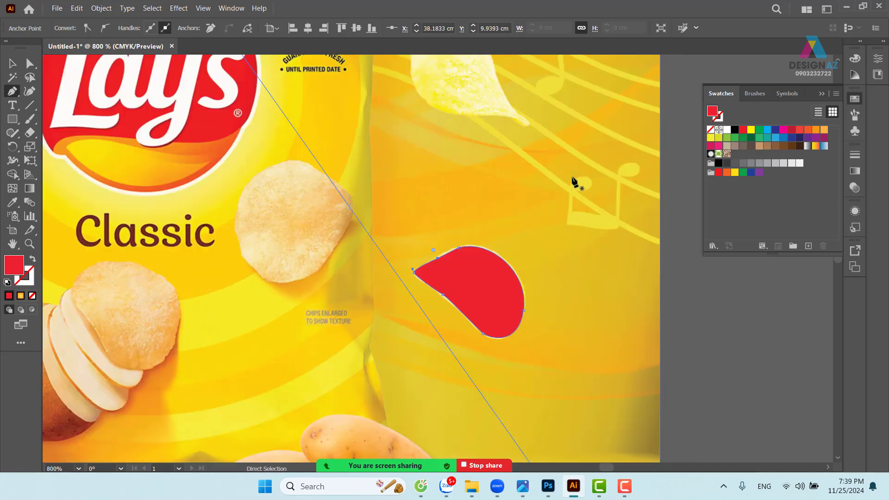
drag(441, 118, 460, 225)
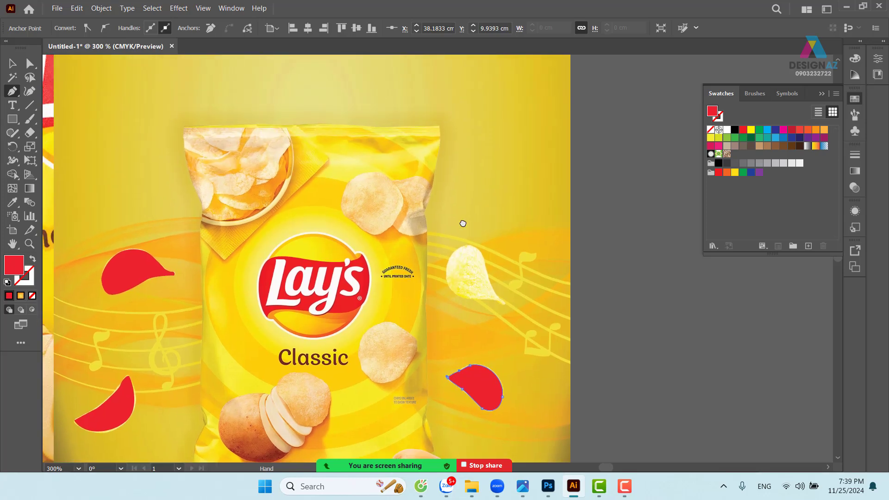
key(ctrl+plus)
key(ctrl+plus)
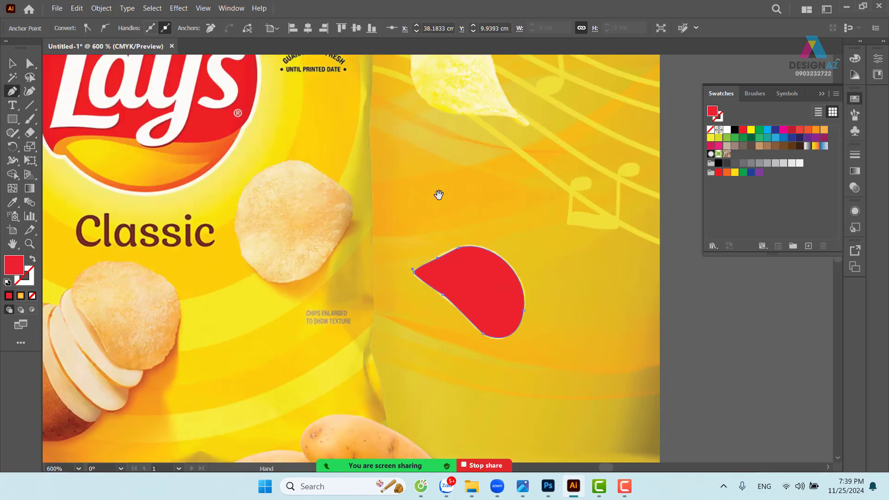
scroll(438, 192, up, 5)
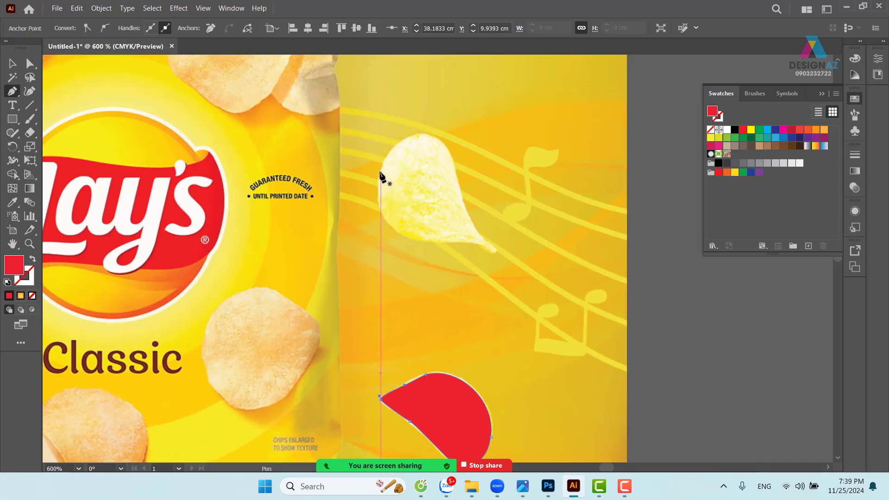
click(381, 173)
drag(381, 203, 381, 209)
drag(406, 237, 481, 244)
drag(491, 255, 479, 237)
drag(479, 237, 456, 183)
drag(430, 139, 397, 139)
drag(380, 172, 381, 185)
Select all four red chip paths traced around the Classic bag together
scroll(540, 244, down, 2)
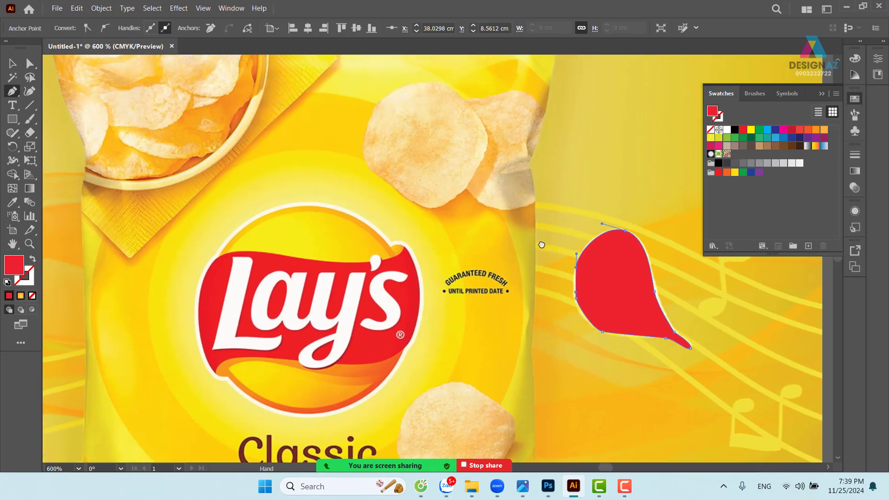
scroll(553, 238, down, 3)
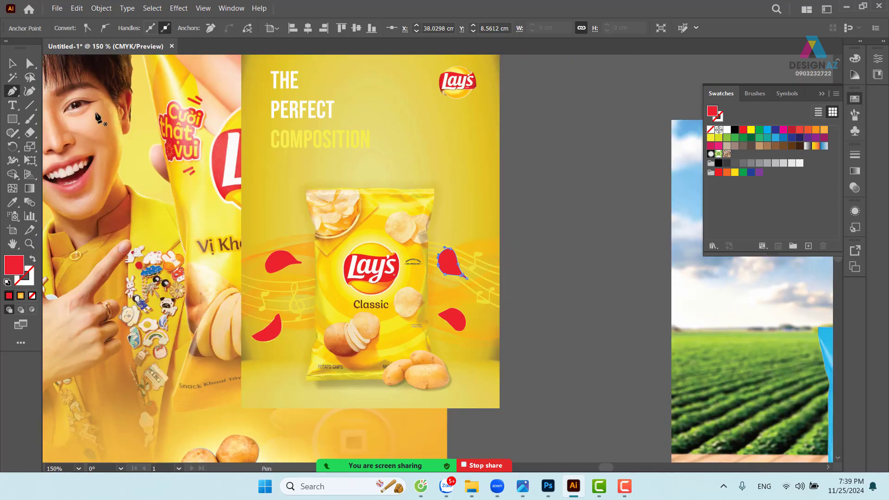
click(12, 64)
click(559, 235)
click(453, 271)
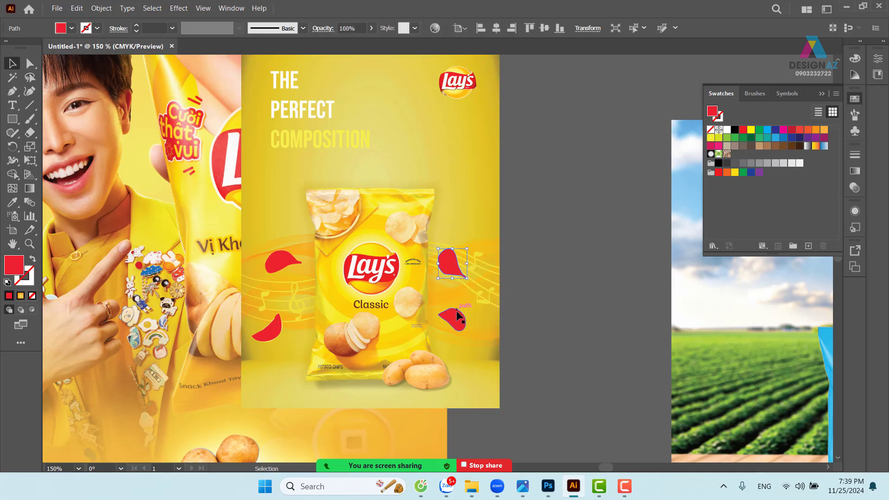
shift+click(453, 320)
shift+click(267, 329)
shift+click(291, 269)
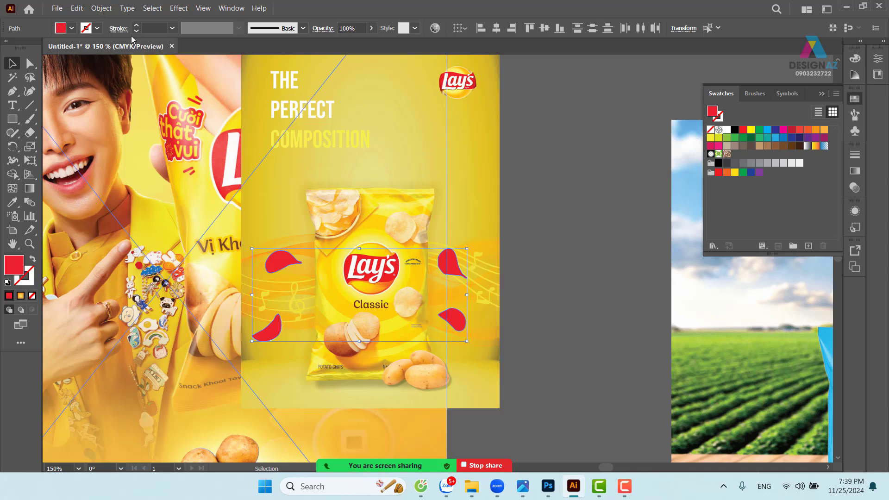
Combine the four red chip outlines on the Perfect Composition poster into one compound path
click(101, 8)
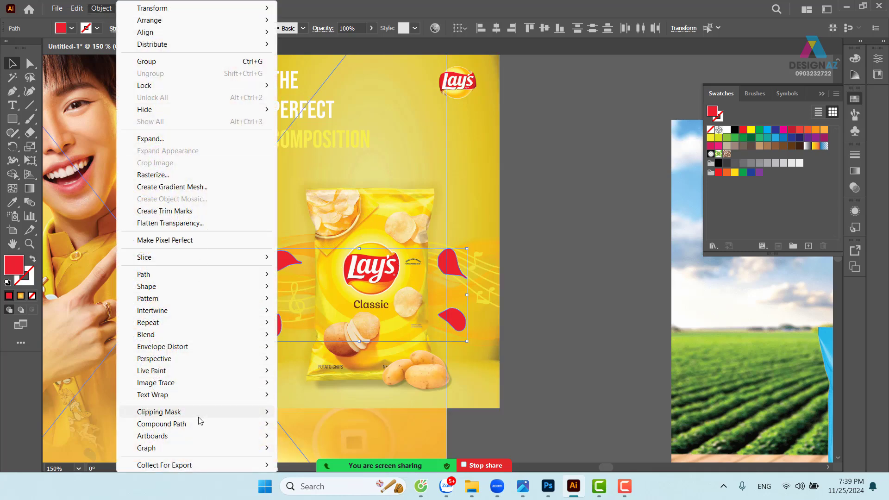
mouse_move(240, 428)
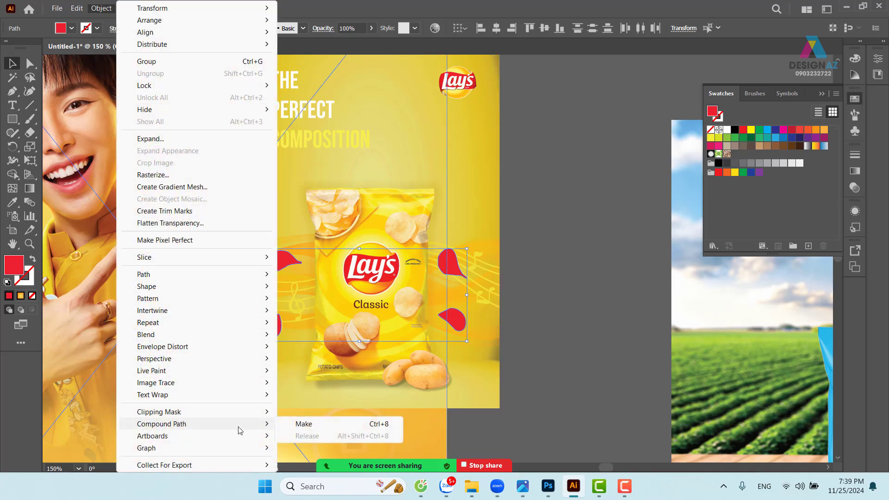
click(333, 425)
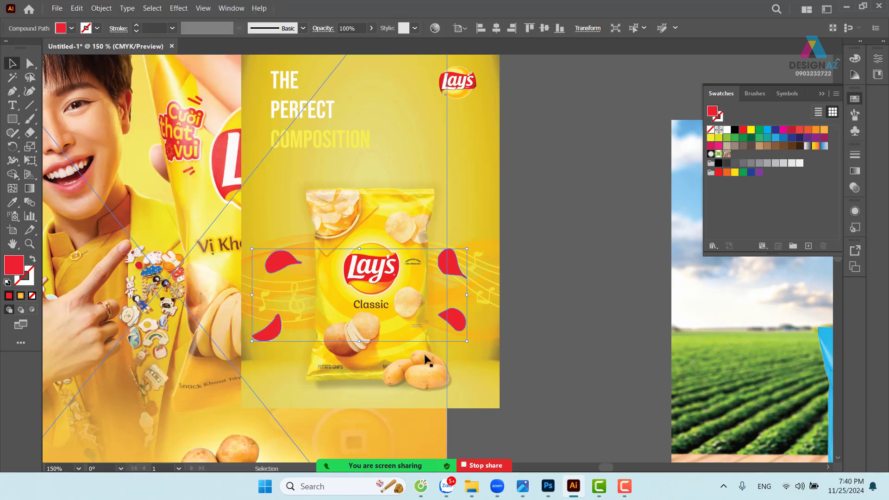
Change the fill of the compound chip shape to a medium blue swatch
click(565, 235)
click(458, 270)
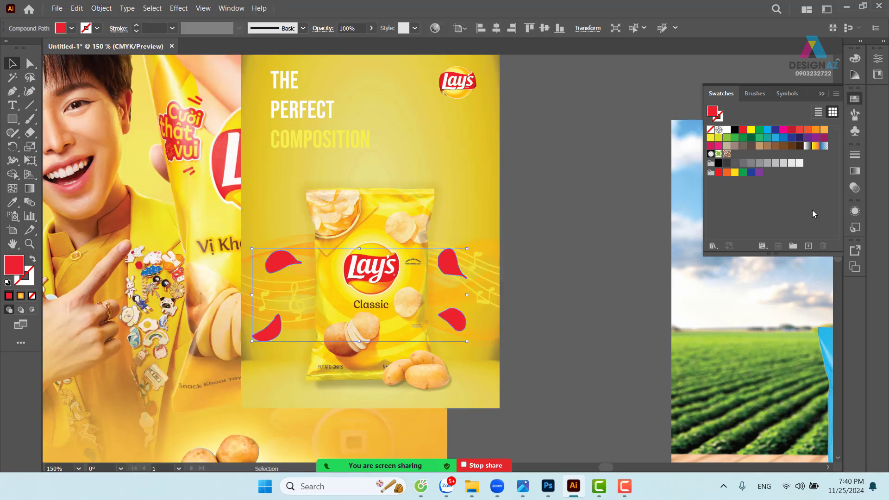
click(804, 138)
key(ctrl+z)
click(783, 137)
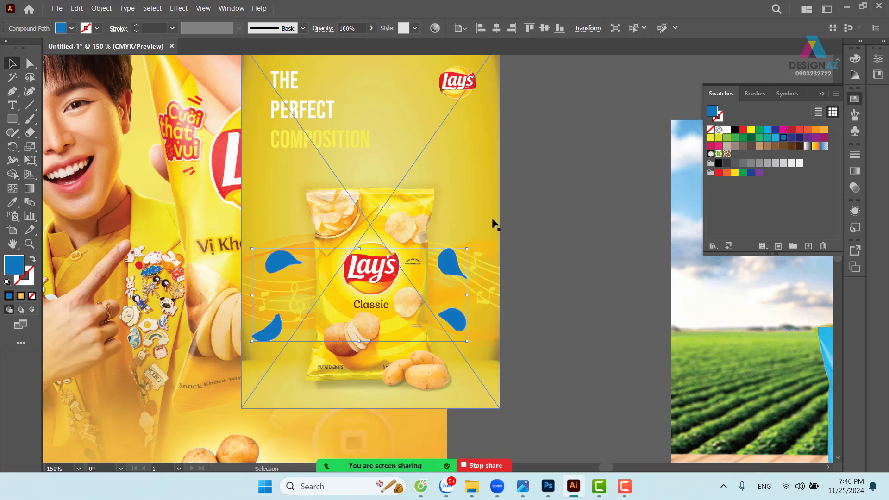
Clip the Perfect Composition poster image with the compound chip shape so only the four chips remain, and deselect
shift+click(482, 218)
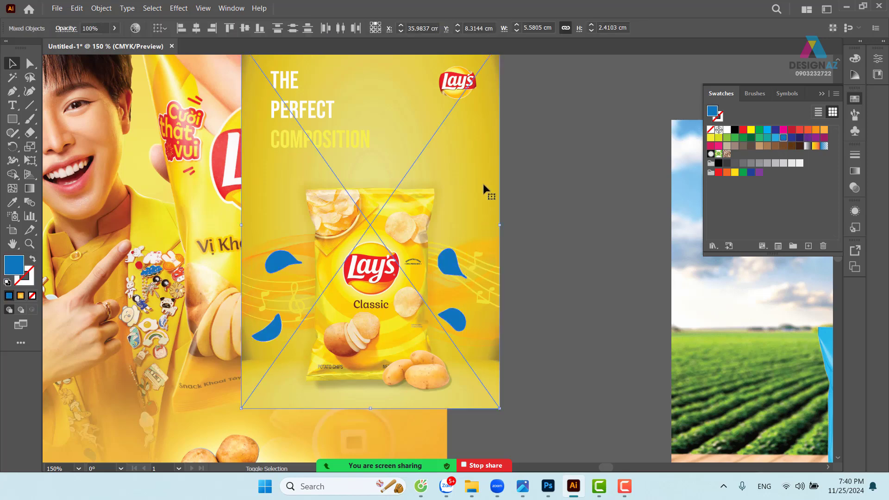
right_click(480, 171)
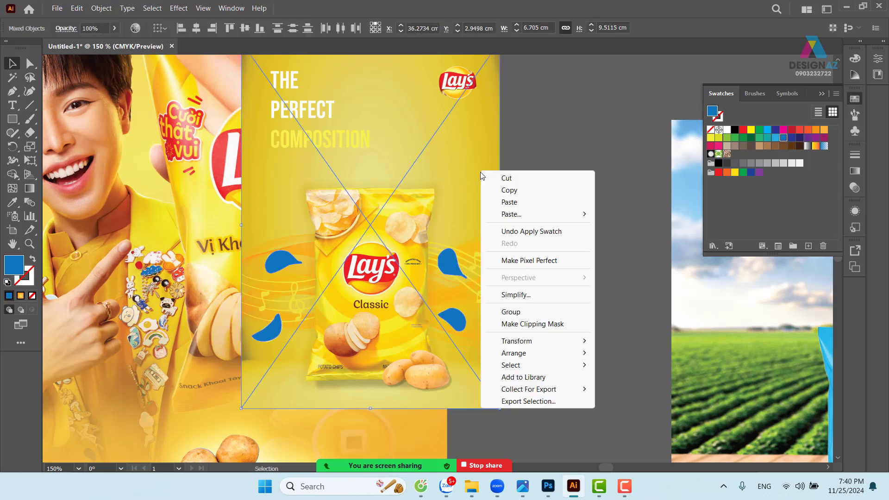
click(525, 326)
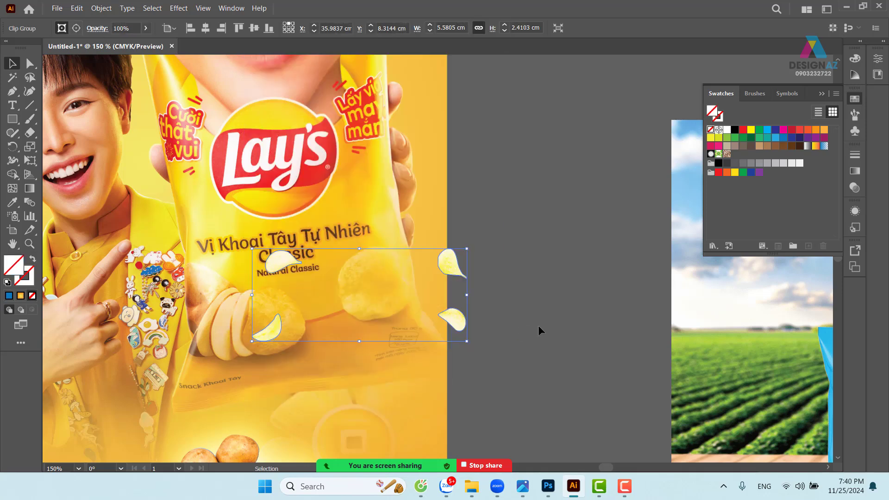
drag(537, 325, 620, 308)
click(620, 307)
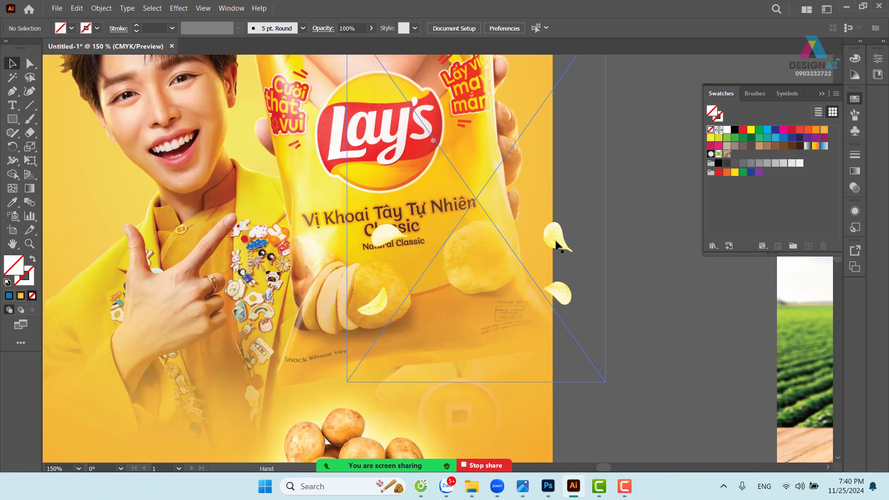
Move the clipped chips onto the tall yellow Lay's poster and enlarge them to about 10.6 × 4.6 cm
drag(557, 246, 525, 165)
drag(419, 208, 398, 231)
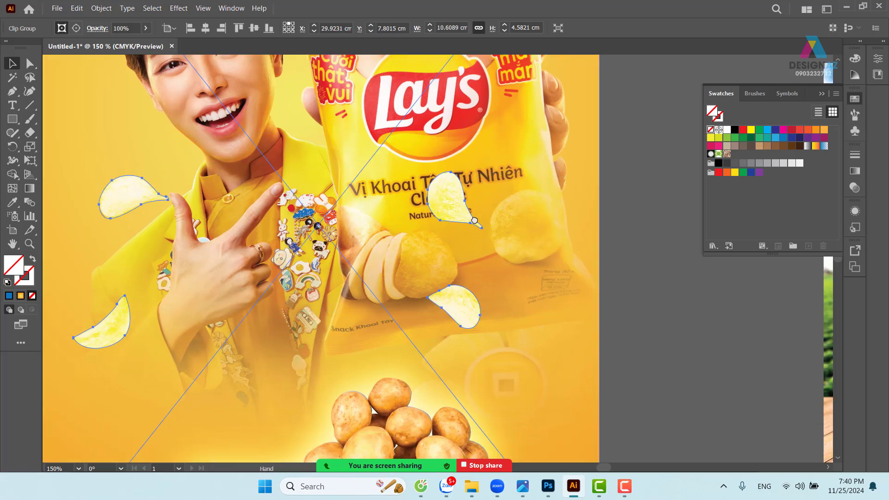
key(ctrl+minus)
key(ctrl+minus)
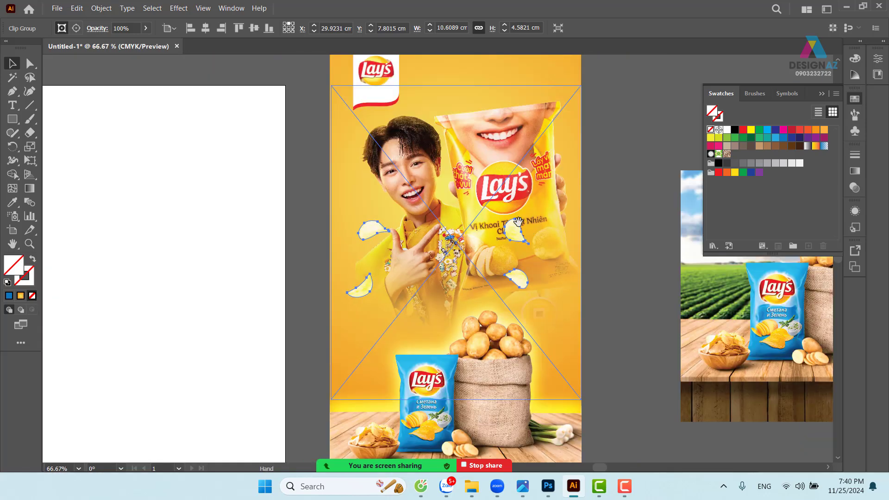
Spread the four clipped chips slightly wider and lower over the poster's man and chip bag, leaving nothing selected
drag(518, 221, 456, 233)
mouse_move(436, 260)
mouse_down()
mouse_move(436, 268)
mouse_move(443, 261)
mouse_move(432, 263)
mouse_move(431, 254)
mouse_up()
key(ctrl+z)
key(ctrl+shift+a)
click(540, 218)
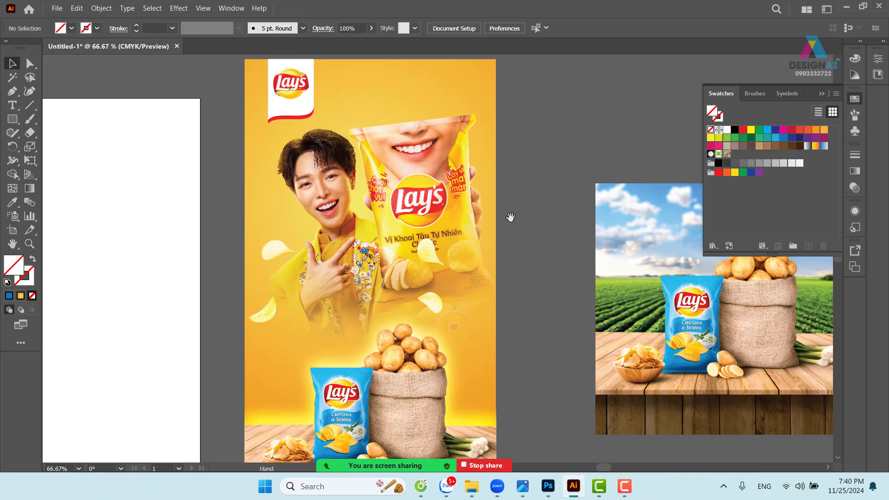
Choose the yellow Lay's Classic image 6033b3188903377.65a38f49a9478 from the 25-11-2024 folder as the file to place
drag(509, 217, 444, 227)
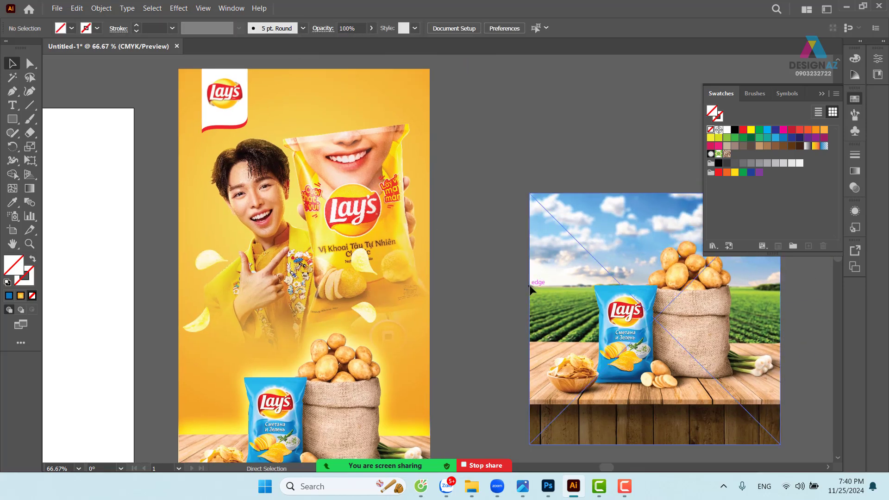
key(ctrl+o)
click(579, 9)
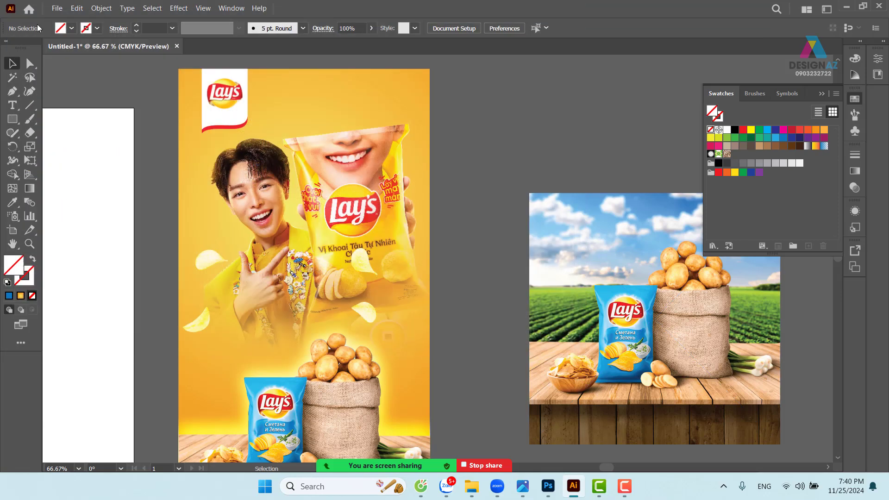
click(56, 8)
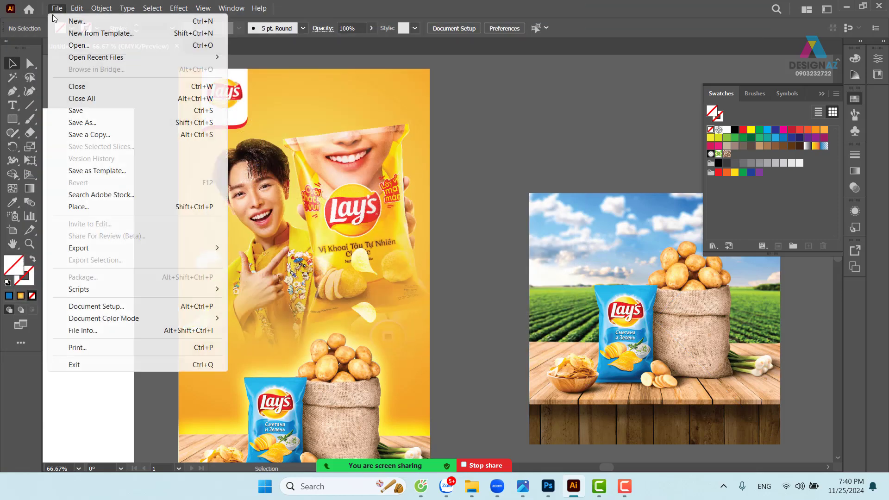
click(106, 209)
scroll(402, 242, down, 5)
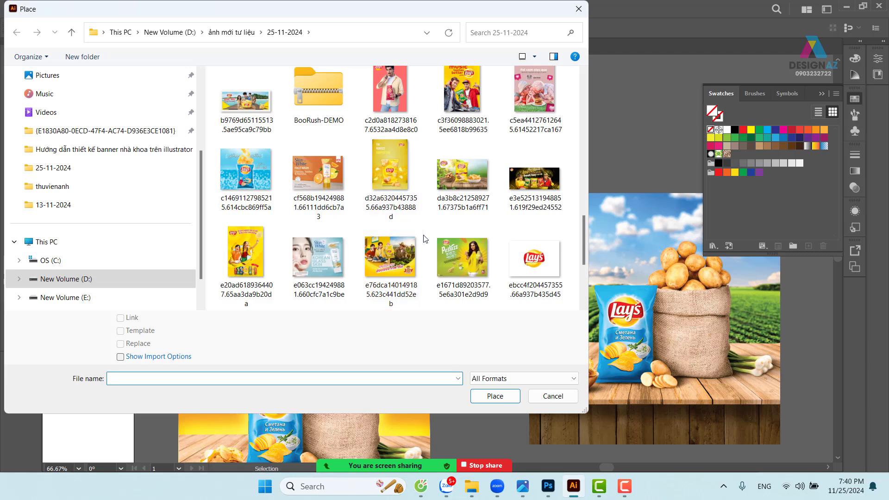
scroll(425, 239, down, 3)
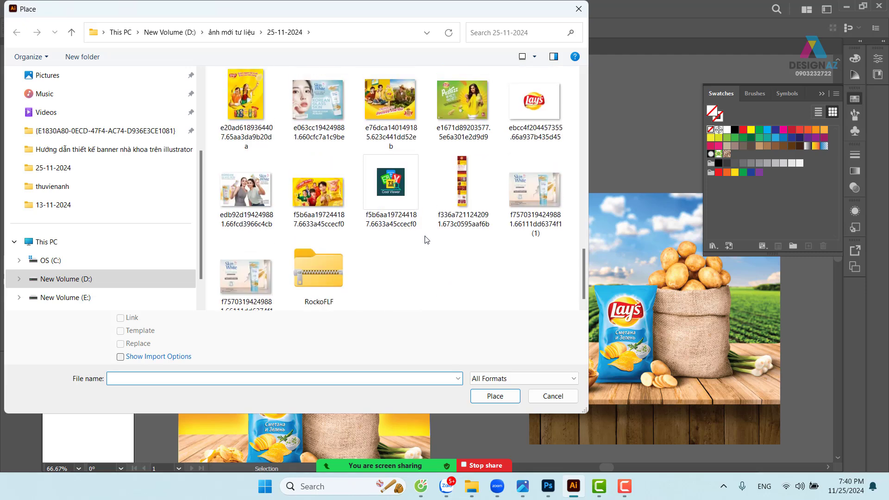
scroll(426, 240, up, 2)
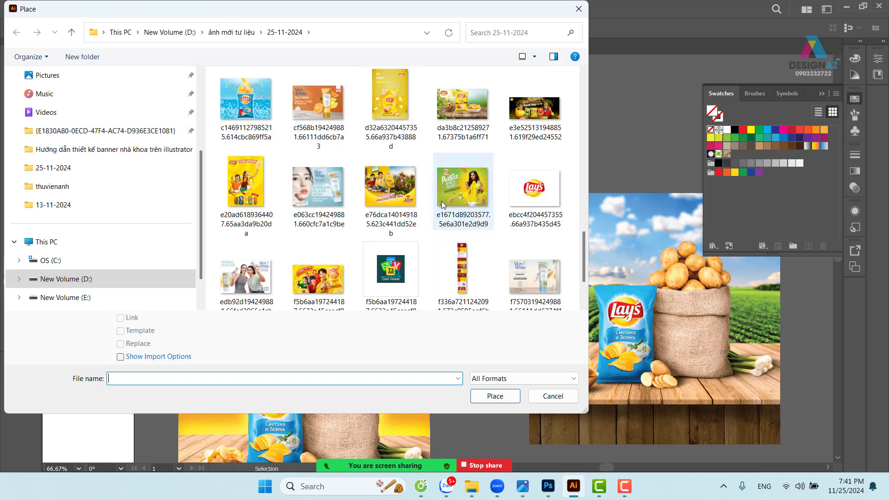
scroll(441, 202, up, 2)
scroll(441, 205, up, 5)
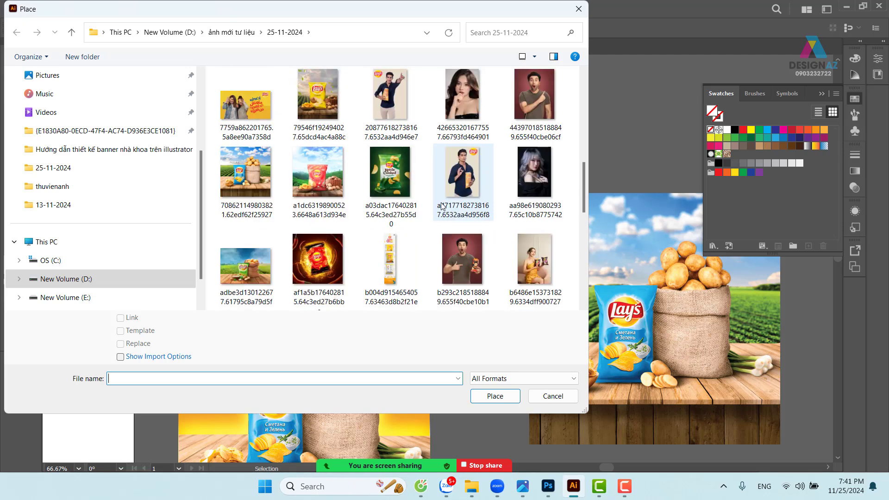
scroll(441, 205, up, 3)
click(517, 198)
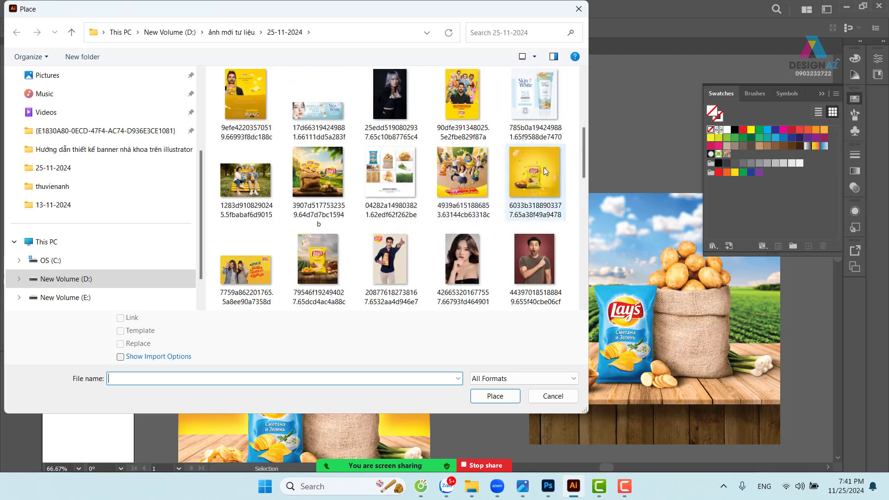
Look through the folder's remaining images and place the chosen Lay's Classic image as a linked file between the two artworks
scroll(342, 182, up, 3)
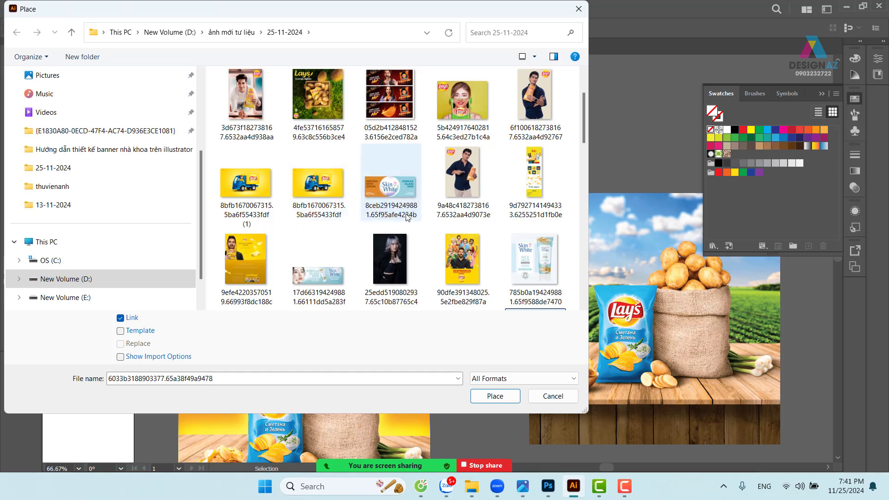
scroll(461, 199, up, 2)
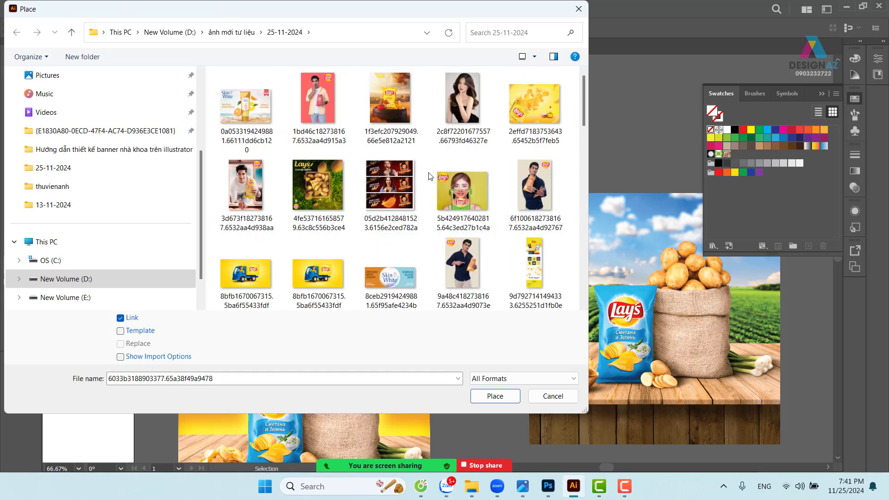
scroll(431, 176, down, 5)
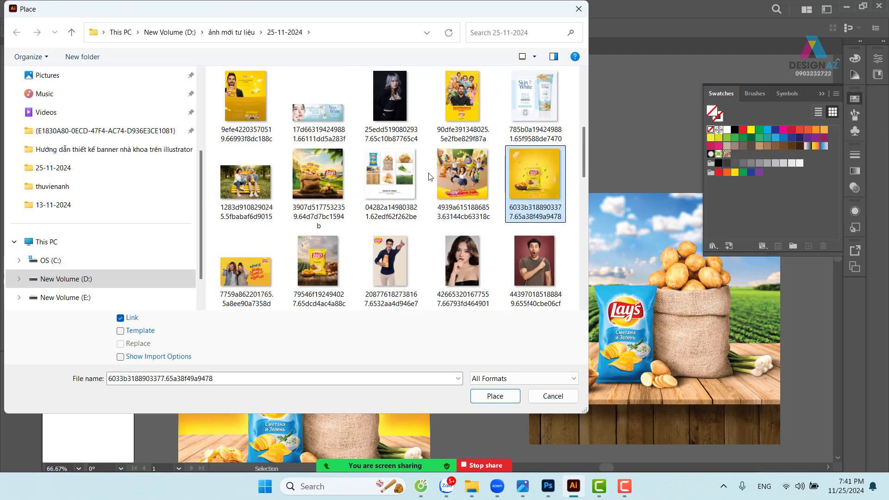
scroll(430, 177, down, 2)
scroll(430, 176, down, 2)
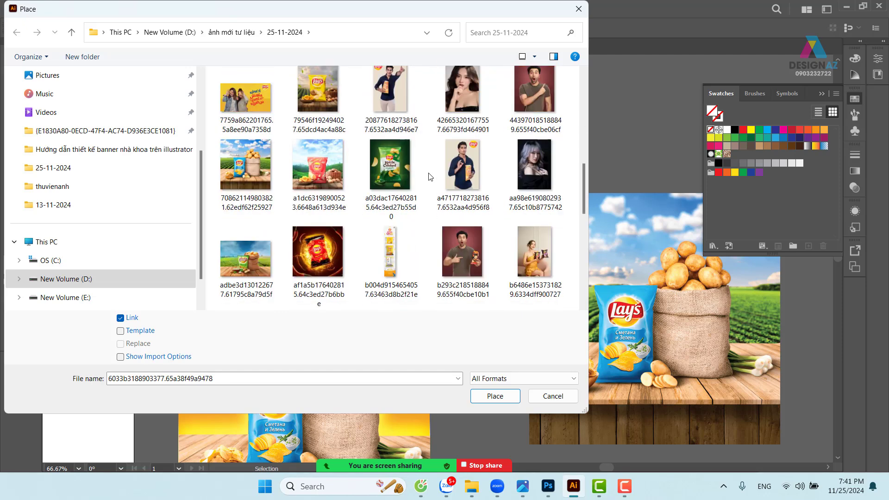
scroll(431, 176, down, 4)
scroll(431, 176, down, 2)
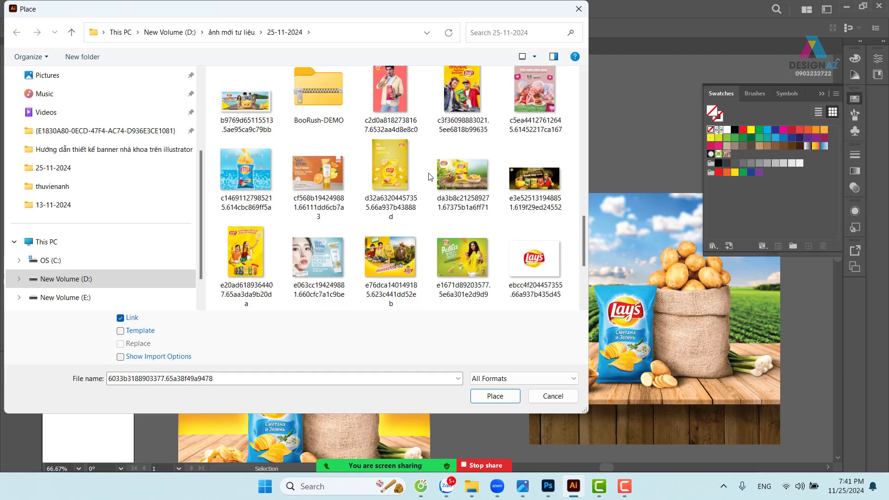
scroll(430, 218, down, 4)
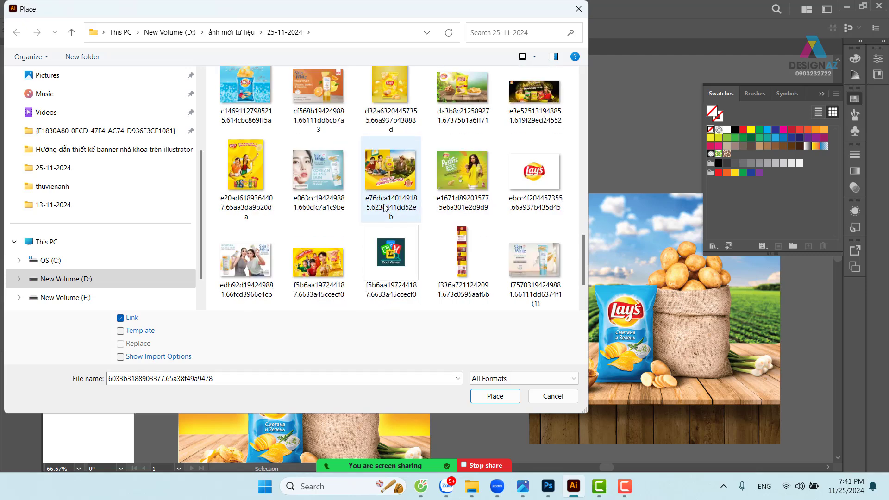
click(495, 398)
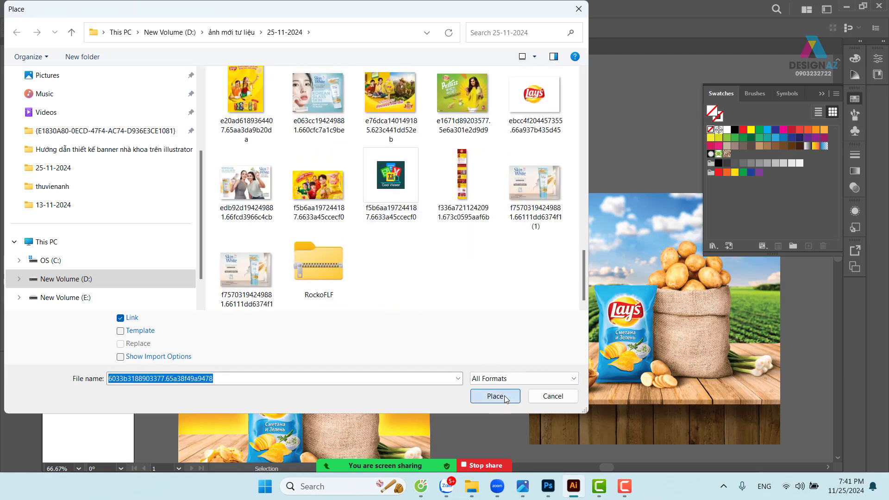
drag(385, 138, 638, 385)
Examine the placed Lay's Classic image up close for a loose chip to cut out
drag(567, 315, 552, 258)
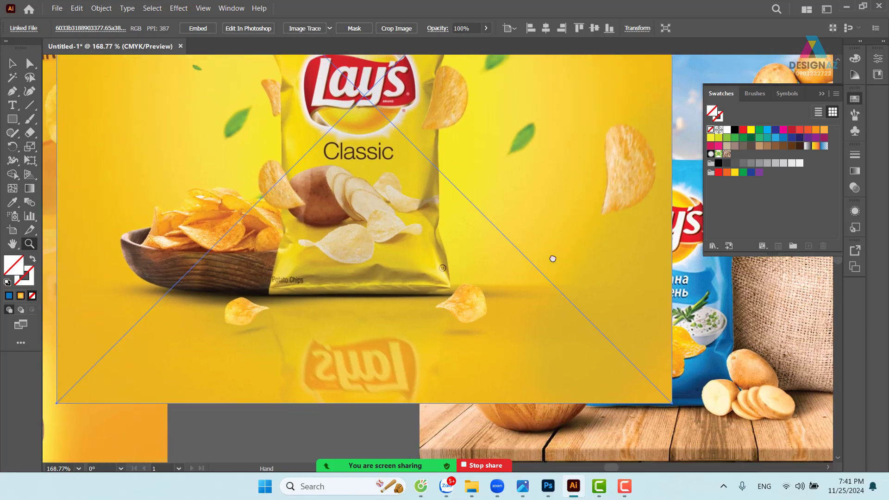
drag(477, 311, 360, 181)
scroll(380, 185, down, 5)
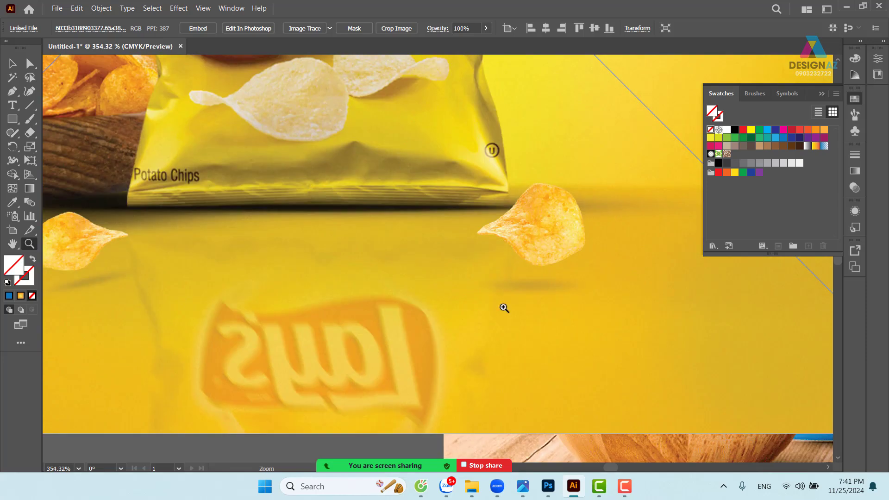
scroll(520, 274, up, 10)
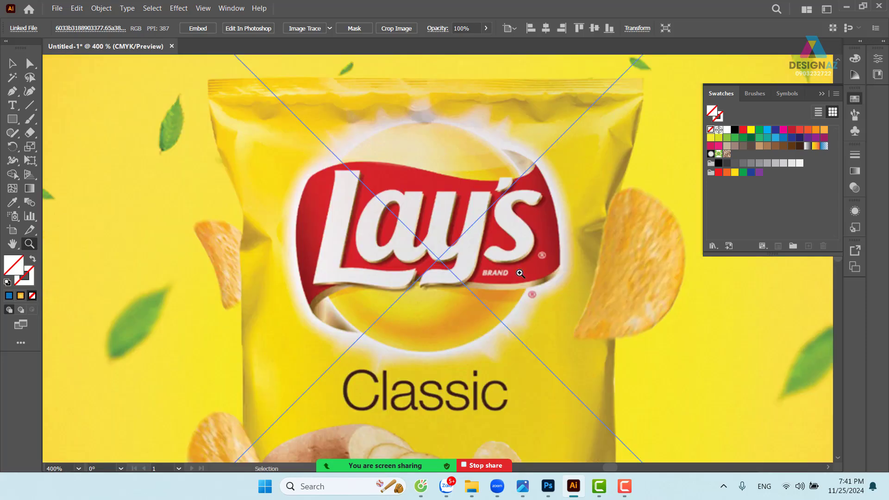
click(520, 274)
drag(515, 268, 216, 15)
key(ctrl+minus)
key(ctrl+minus)
key(ctrl+minus)
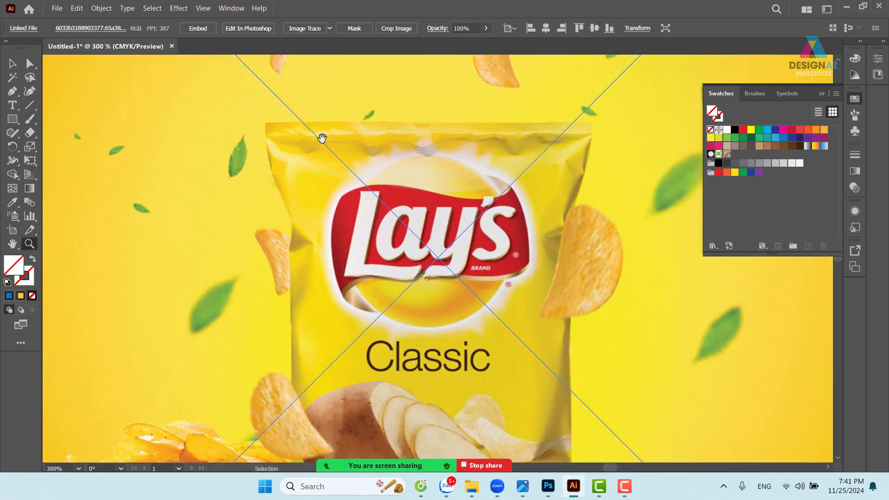
scroll(295, 127, down, 6)
scroll(296, 127, right, 4)
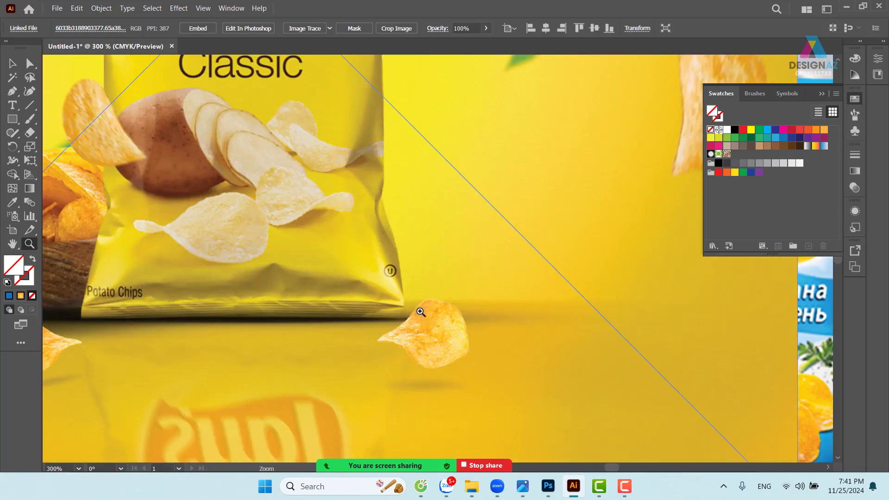
key(ctrl+plus)
scroll(533, 361, down, 5)
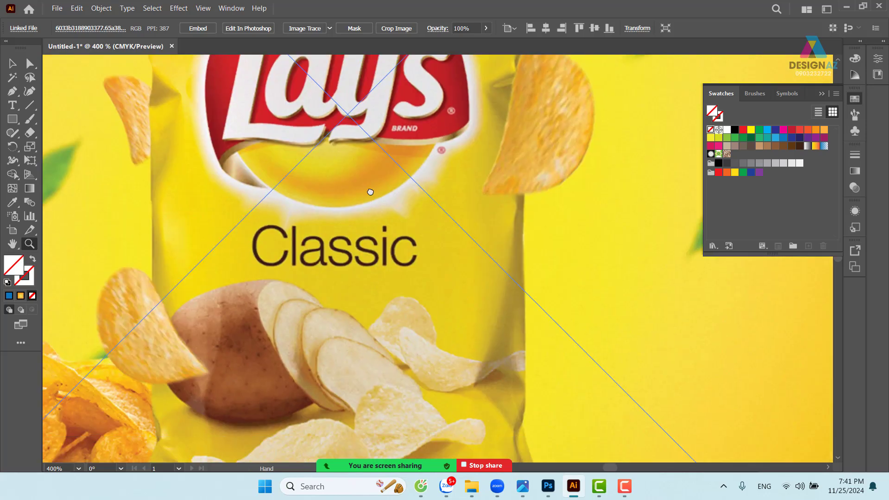
scroll(533, 361, right, 2)
scroll(533, 361, down, 5)
scroll(438, 250, right, 3)
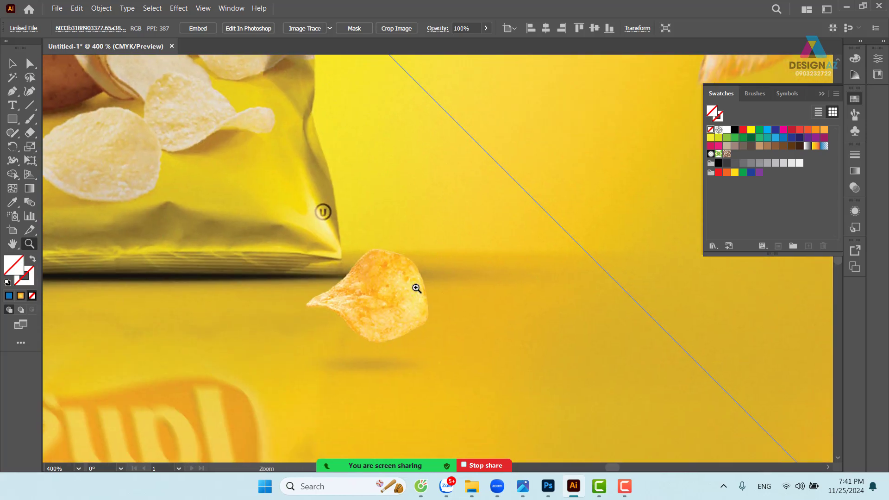
Trace the loose chip beside the yellow Classic bag's lower-right corner with a closed, unfilled Pen path
key(p)
click(309, 306)
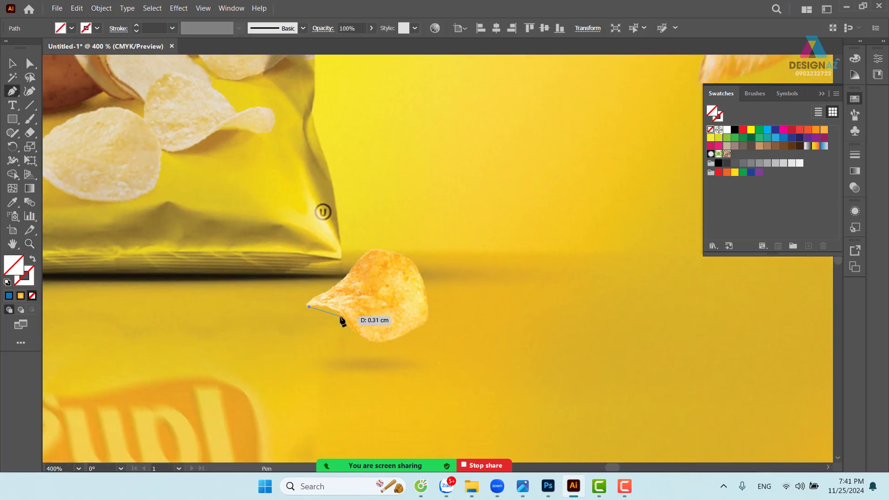
drag(345, 323, 430, 312)
click(395, 342)
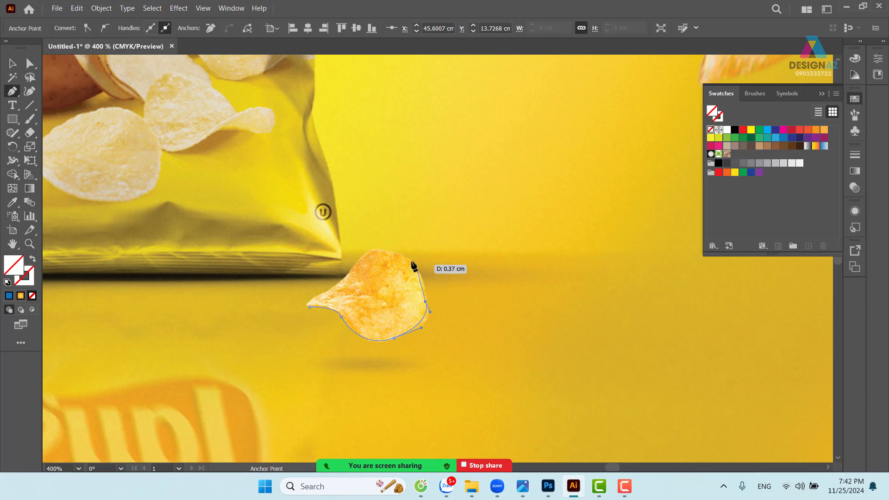
drag(398, 255, 313, 295)
alt+click(397, 256)
key(Escape)
key(ctrl+z)
key(ctrl+z)
click(314, 308)
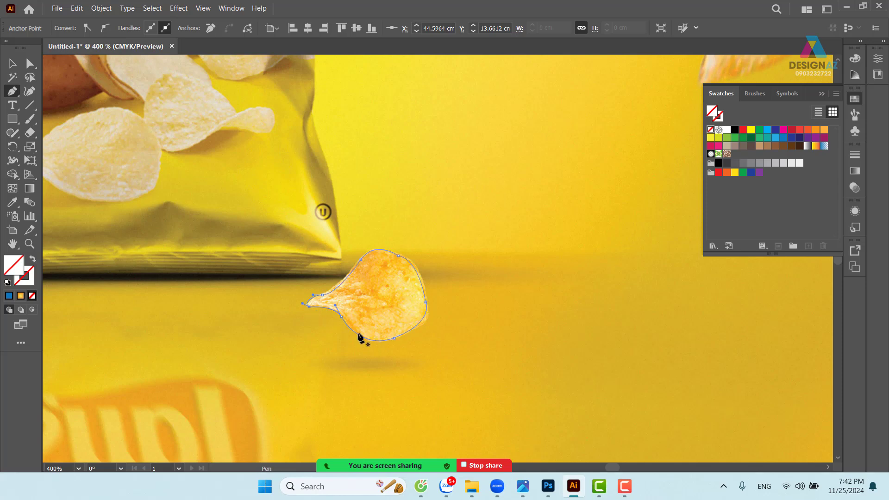
key(v)
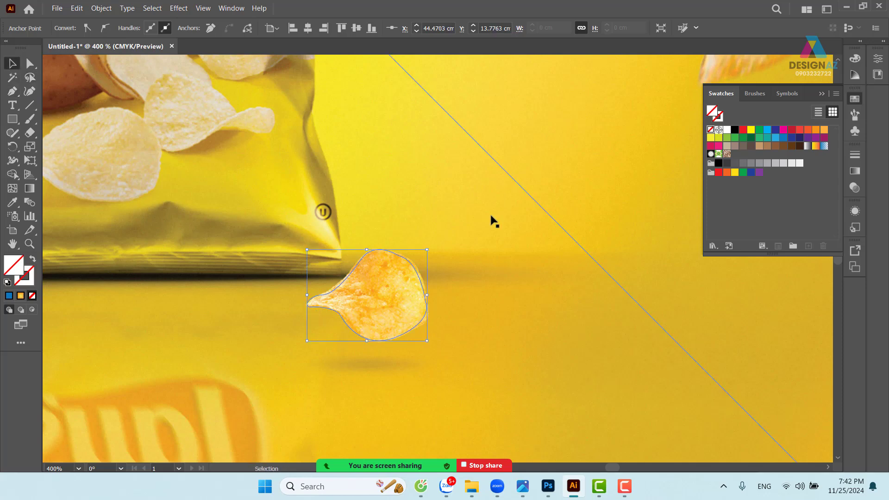
Clip the Lay's Classic image to the traced chip outline with a clipping mask
key(ctrl+minus)
key(ctrl+minus)
key(ctrl+minus)
key(ctrl+minus)
key(ctrl+minus)
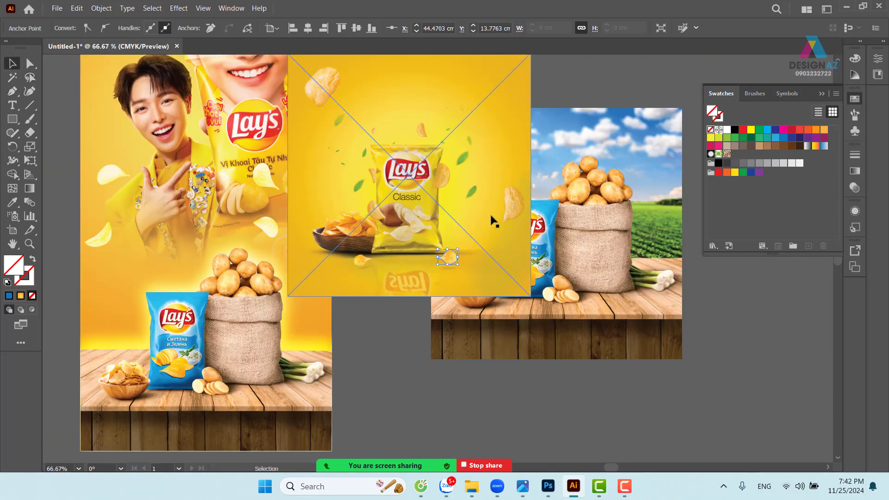
shift+click(501, 210)
right_click(497, 173)
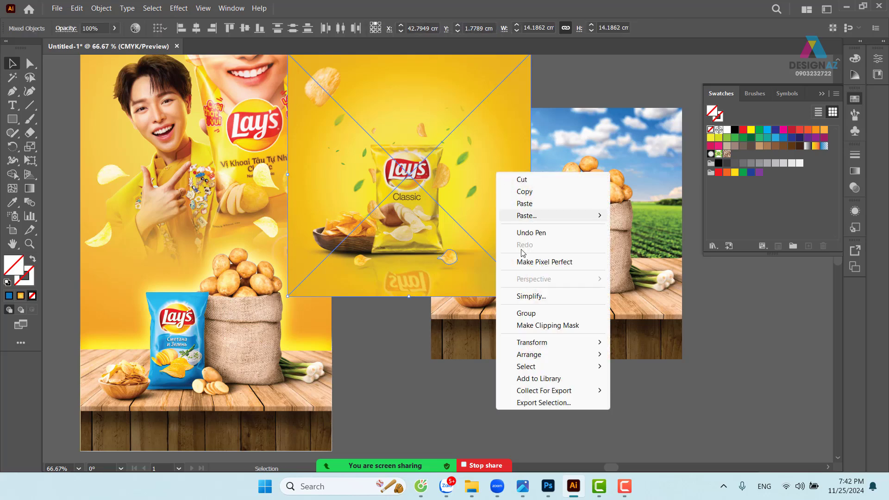
click(537, 325)
Move the clipped chip onto the tall poster's yellow bag and enlarge it to about 2.86 × 2.18 cm
drag(357, 358, 459, 344)
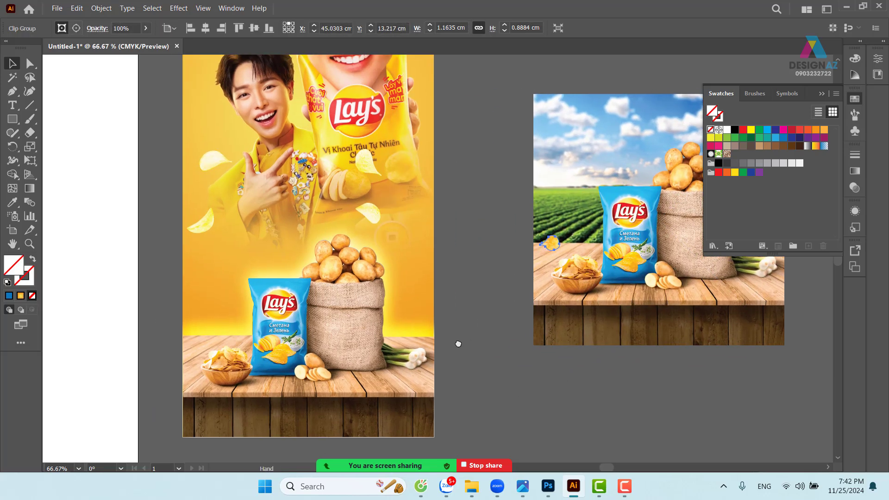
drag(553, 240, 374, 123)
scroll(374, 123, up, 2)
scroll(374, 123, right, 2)
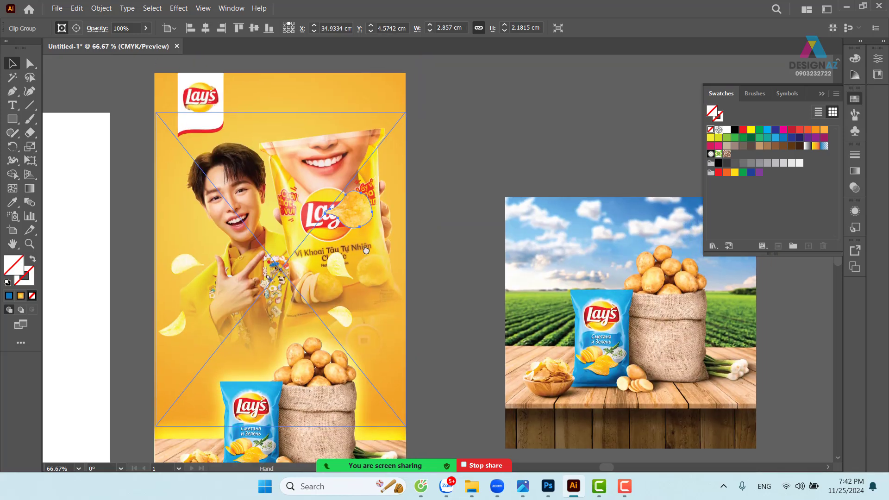
Shift the orange chip to the bag's upper-right corner and put a mirrored copy below the man's chin
drag(354, 203, 308, 243)
drag(235, 276, 225, 293)
key(o)
click(12, 63)
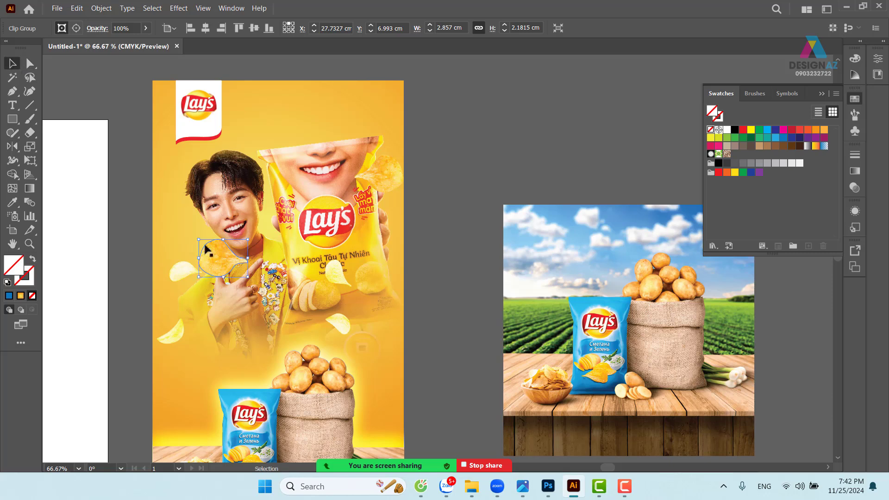
Reduce both orange chips, placing the mirrored one left of the man's face and the other, rotated, above the bag's upper-right corner
drag(233, 256, 194, 228)
drag(176, 233, 185, 231)
drag(382, 183, 402, 94)
mouse_move(373, 122)
mouse_down()
mouse_move(350, 299)
mouse_move(364, 321)
mouse_move(397, 227)
mouse_move(384, 197)
mouse_move(389, 216)
mouse_move(390, 141)
mouse_move(361, 119)
mouse_up()
click(472, 159)
drag(433, 179, 460, 167)
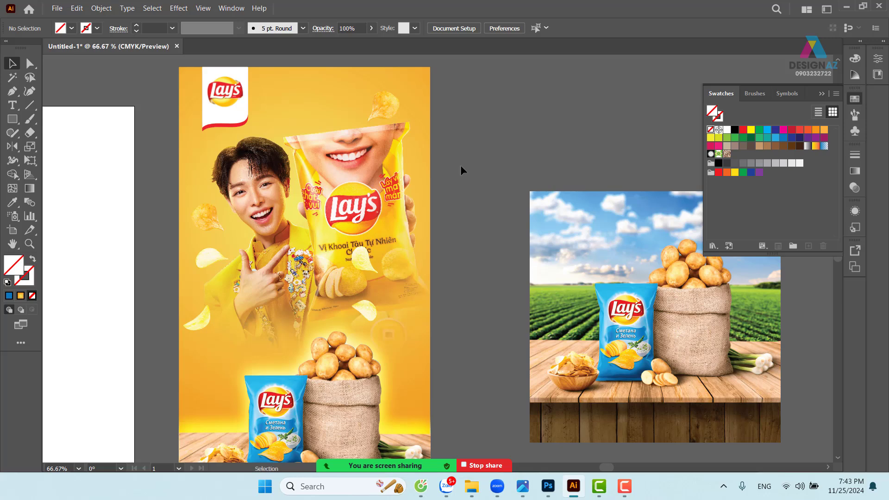
Blend the chip above the yellow bag in Screen mode at 86% opacity
key(ctrl+plus)
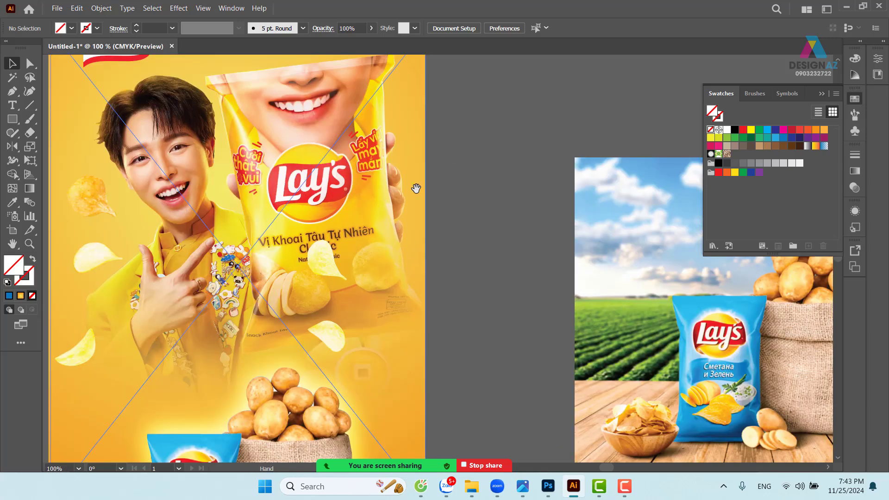
drag(376, 189, 448, 232)
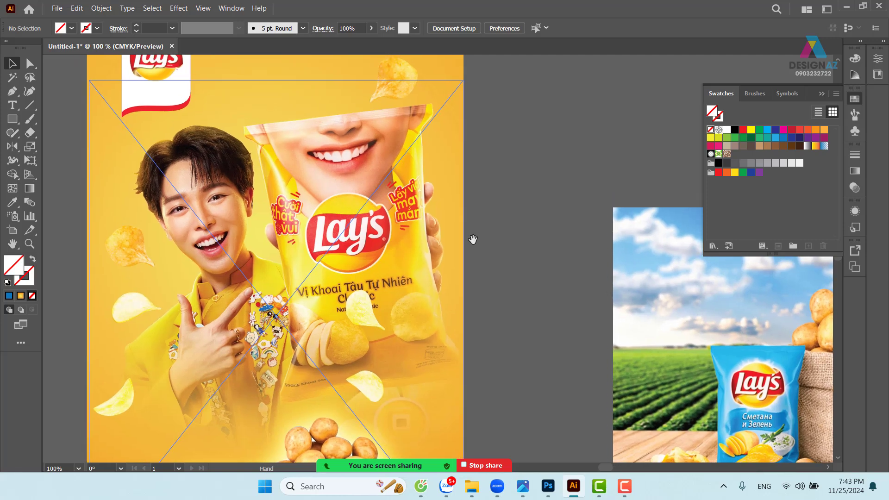
click(401, 79)
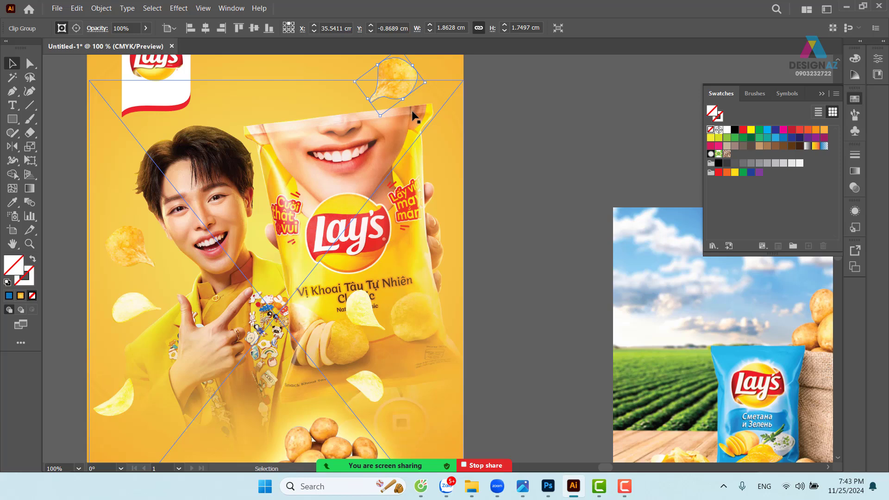
key(a)
key(v)
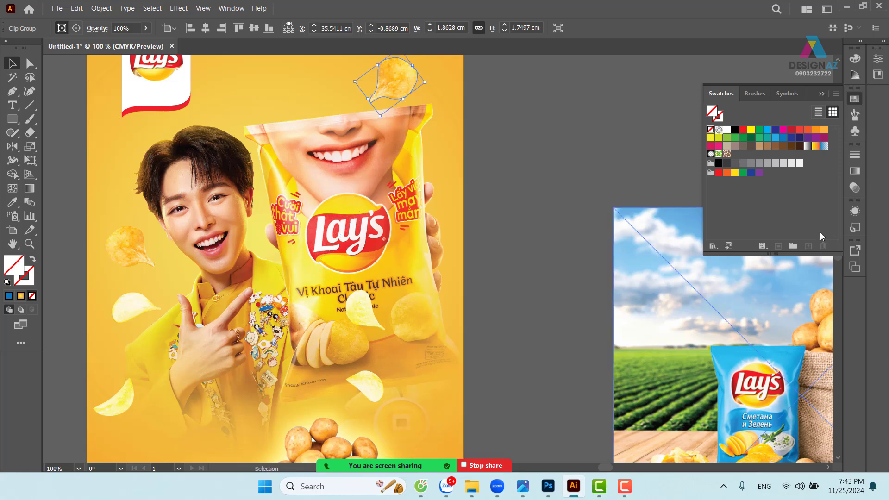
click(855, 189)
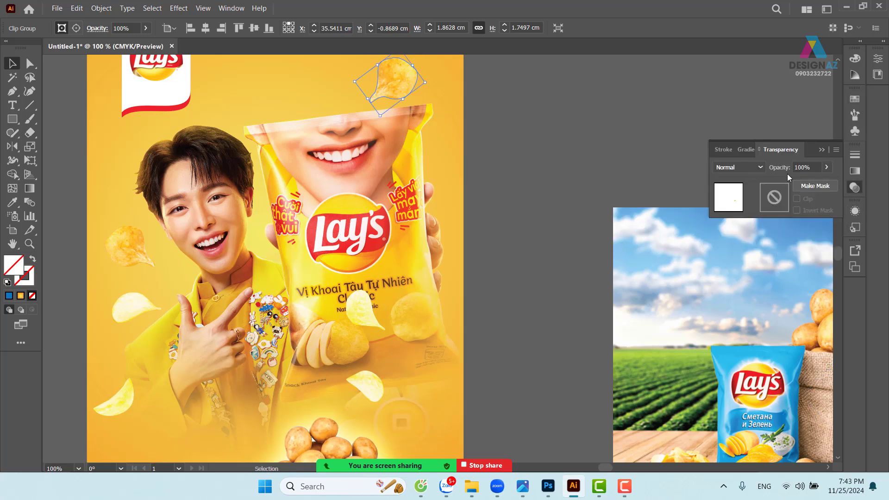
click(738, 167)
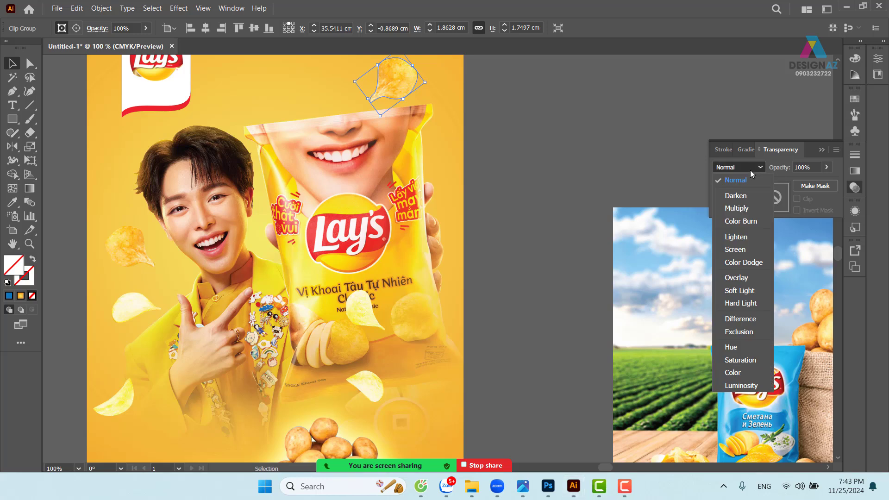
click(752, 249)
click(773, 166)
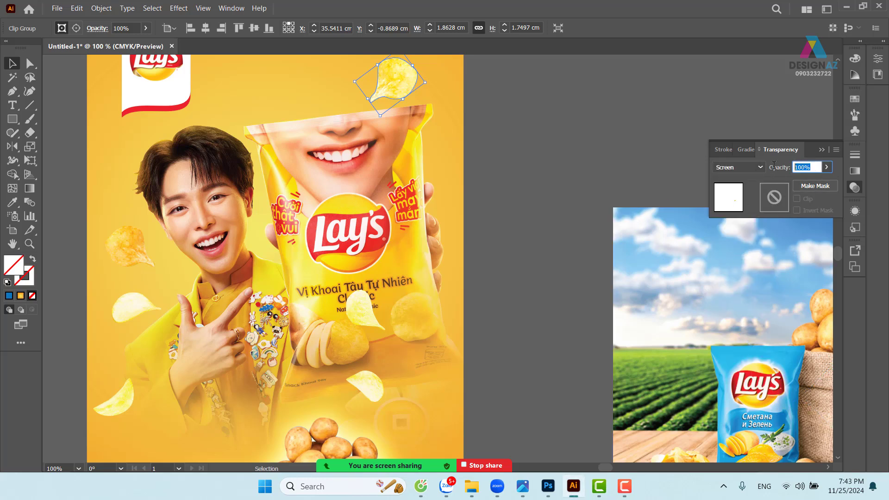
text(86)
key(Return)
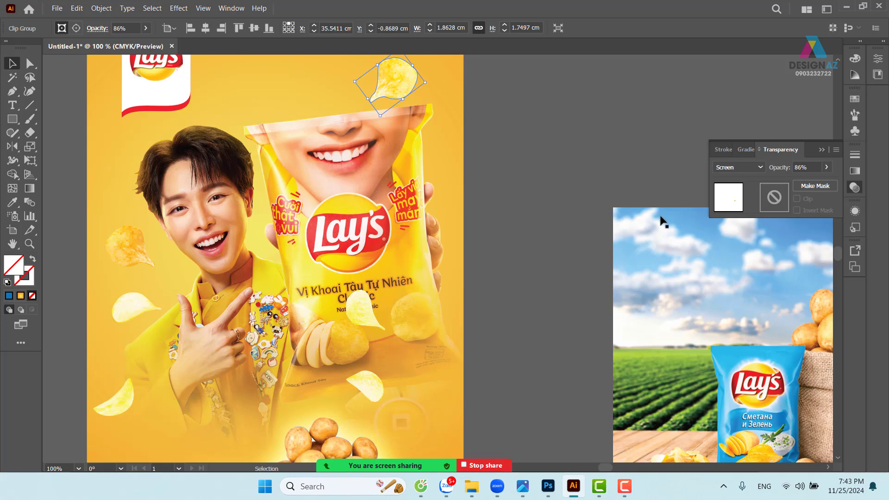
click(576, 238)
Move the square Lay's field photo farther away from the tall poster
key(ctrl+minus)
key(ctrl+minus)
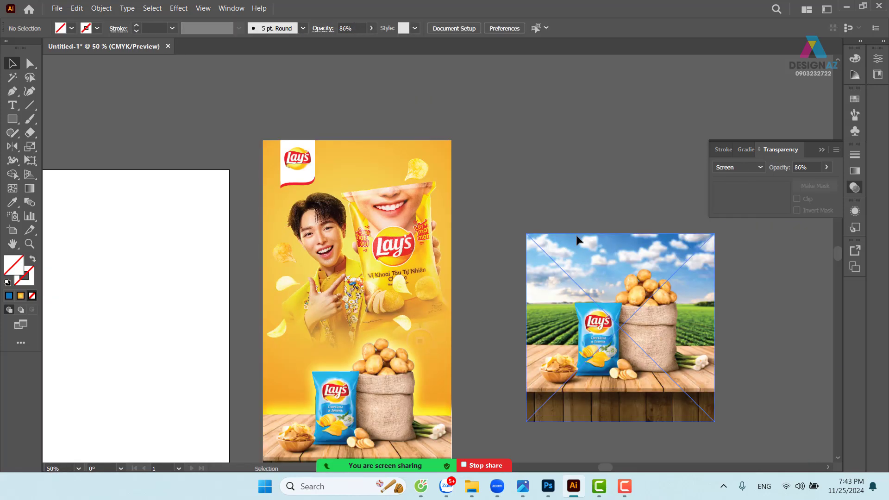
drag(448, 349, 398, 304)
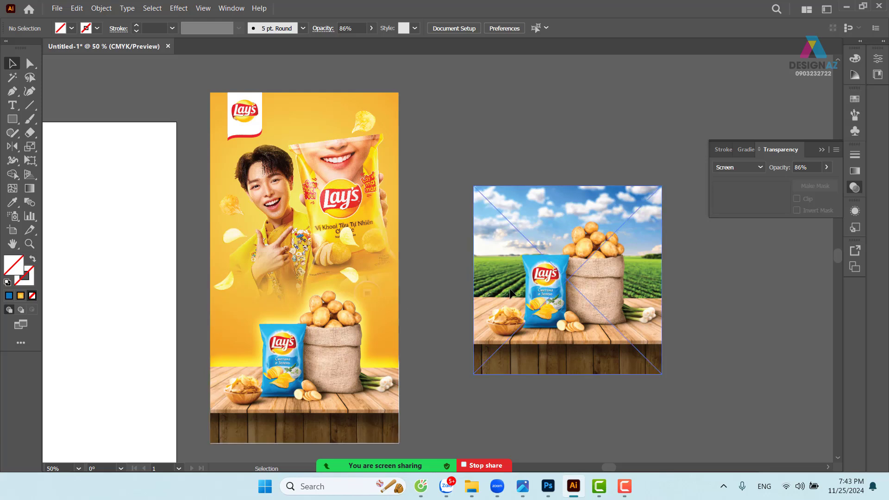
drag(512, 294, 479, 270)
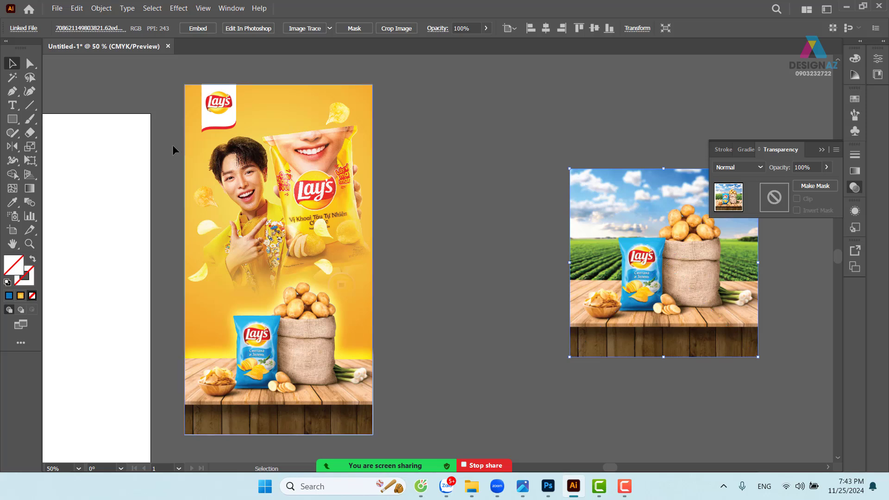
Draw a circle in the empty area beside the poster, filled with the poster background's orange gradient
click(184, 150)
click(417, 181)
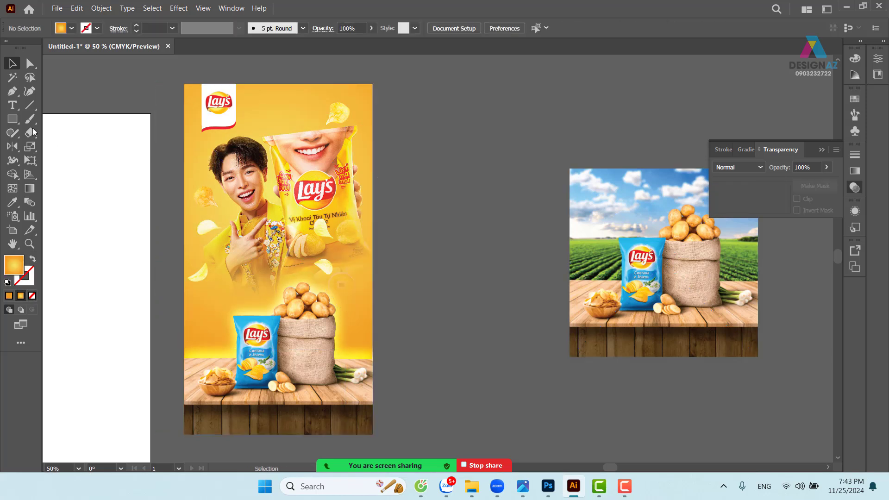
drag(12, 119, 46, 148)
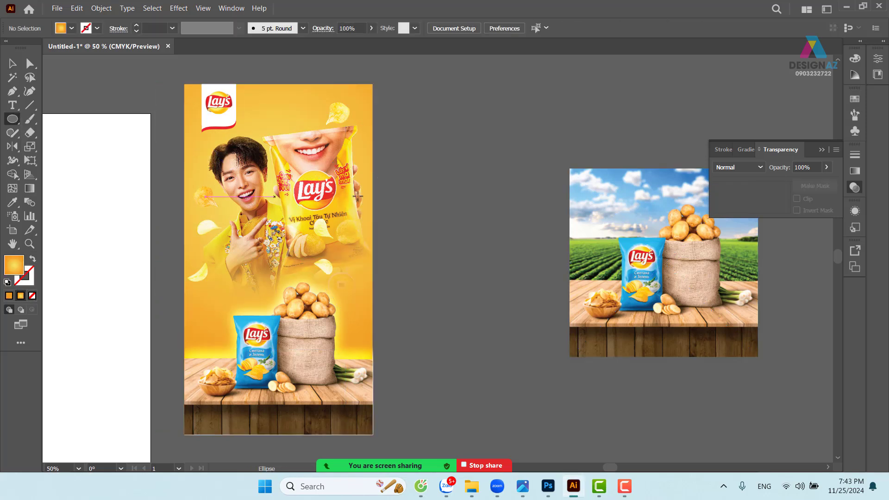
drag(479, 184, 420, 168)
mouse_move(409, 119)
mouse_down()
mouse_move(465, 176)
mouse_move(454, 165)
mouse_up()
click(15, 68)
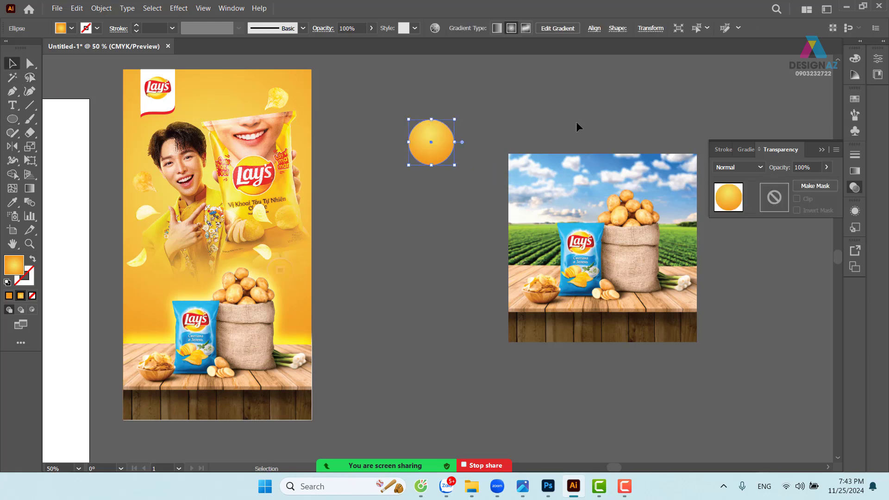
Change the circle to a black outline with no fill
click(854, 99)
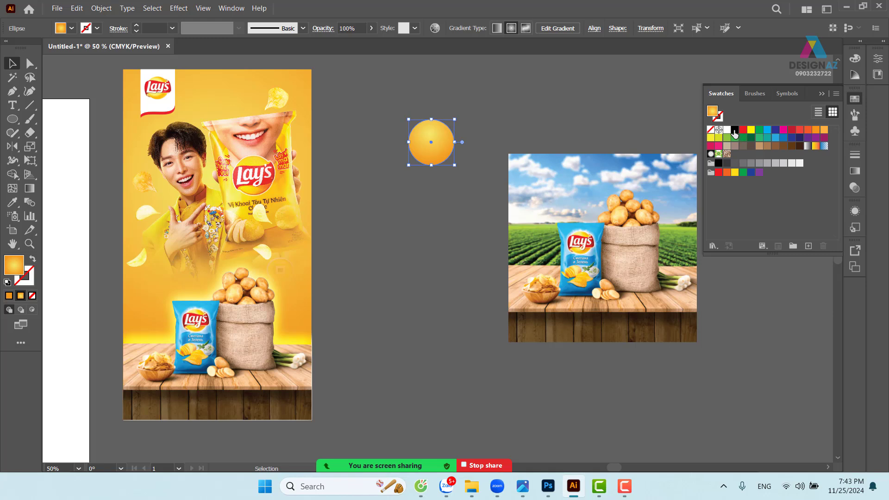
click(735, 130)
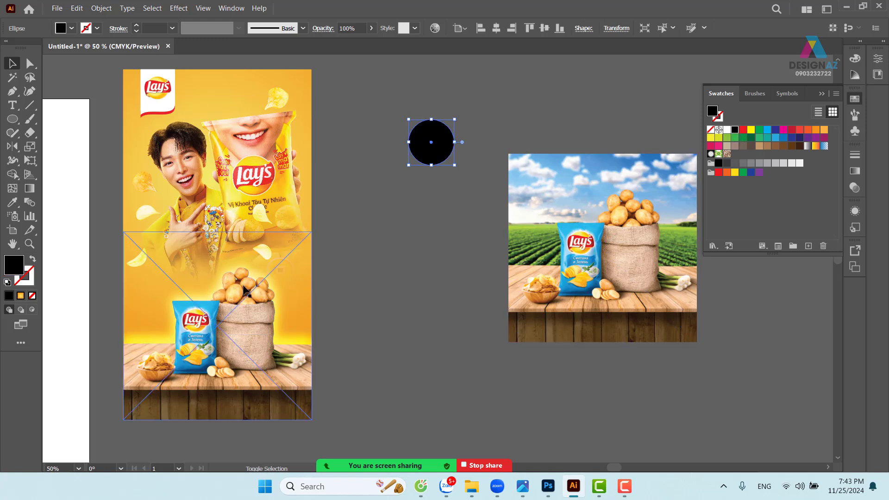
key(shift+x)
click(455, 204)
click(437, 162)
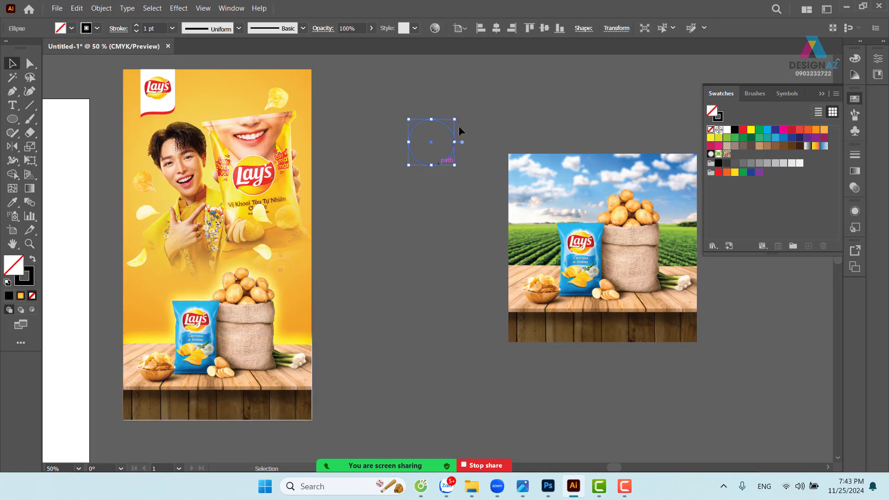
Scale the outlined circle down proportionally, with its stroke reduced to about 0.59 pt
drag(453, 120, 435, 138)
key(z)
click(458, 160)
key(v)
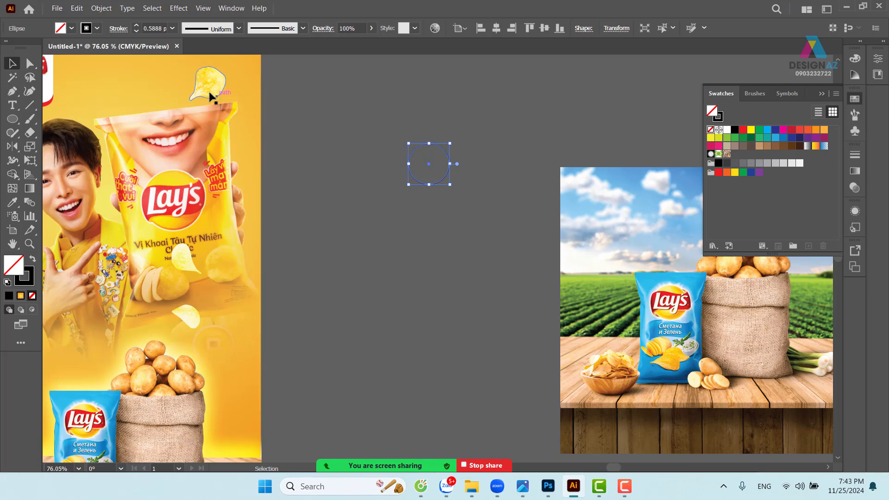
Turn the circle's outline into a dashed line with 2 pt dashes
click(119, 28)
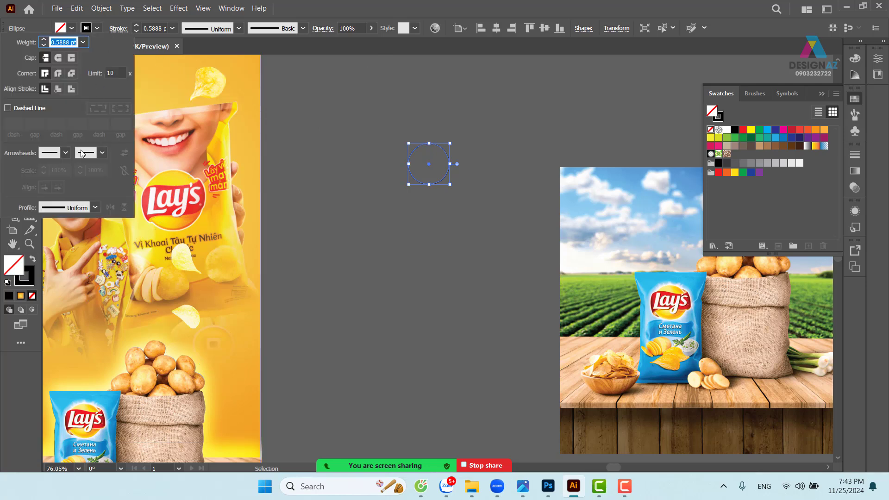
click(8, 109)
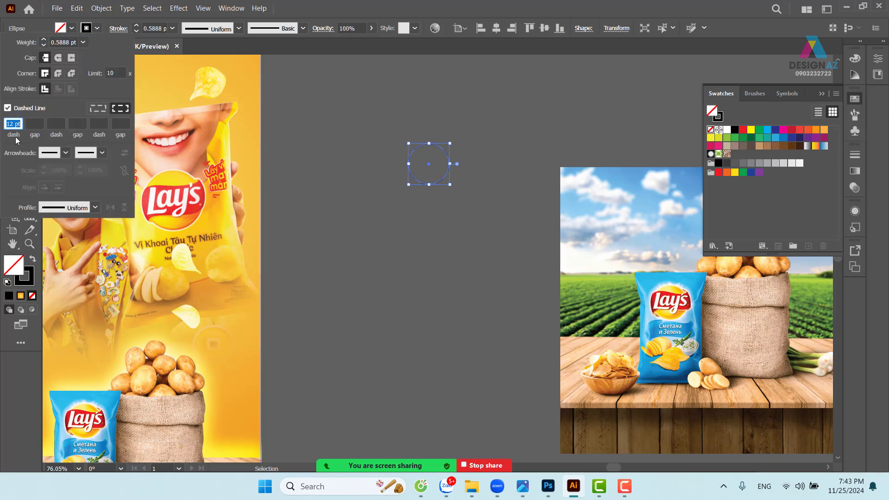
drag(14, 123, 4, 128)
key(Return)
click(462, 223)
key(z)
drag(426, 157, 502, 246)
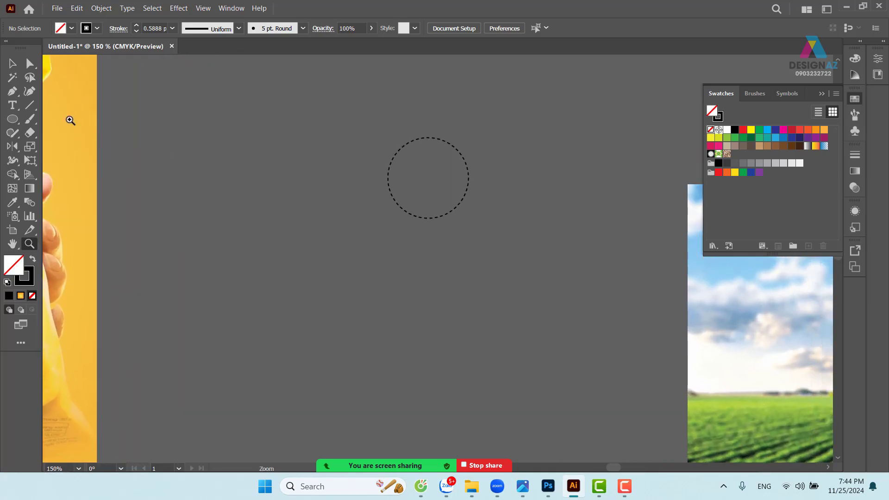
Increase the dashed circle's stroke weight to 80 pt so the dashes form a black sunburst
click(12, 63)
click(397, 150)
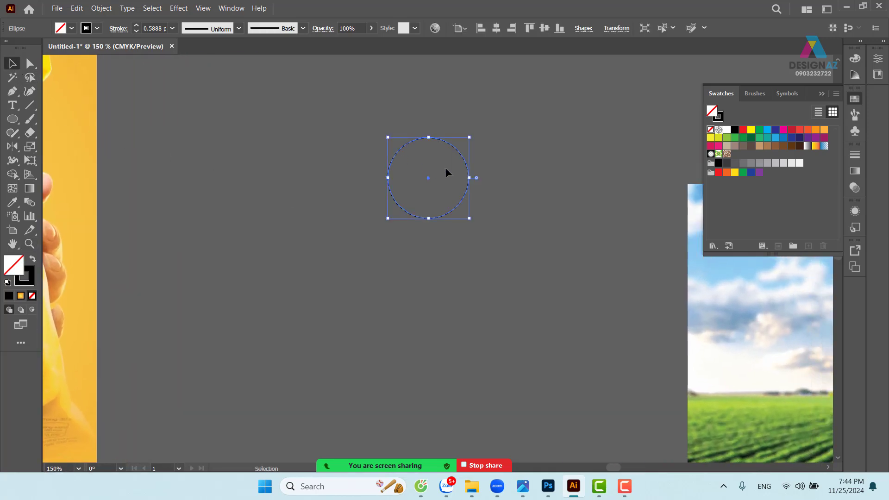
click(522, 178)
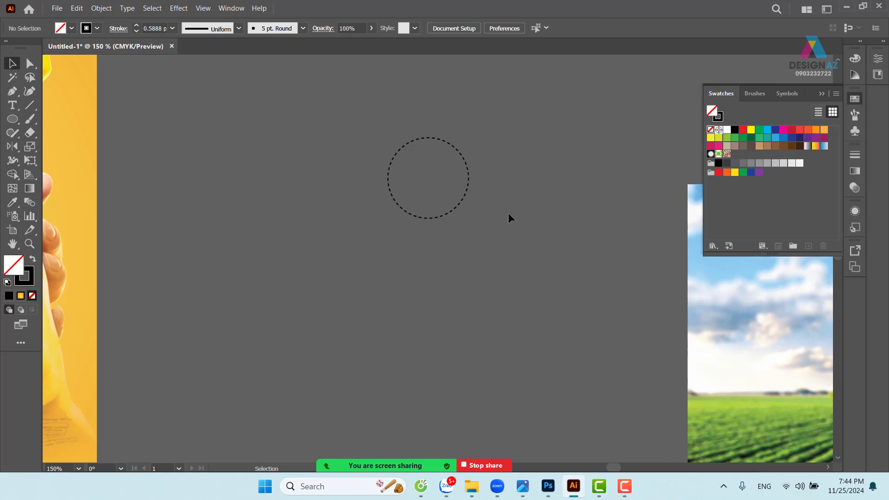
click(456, 205)
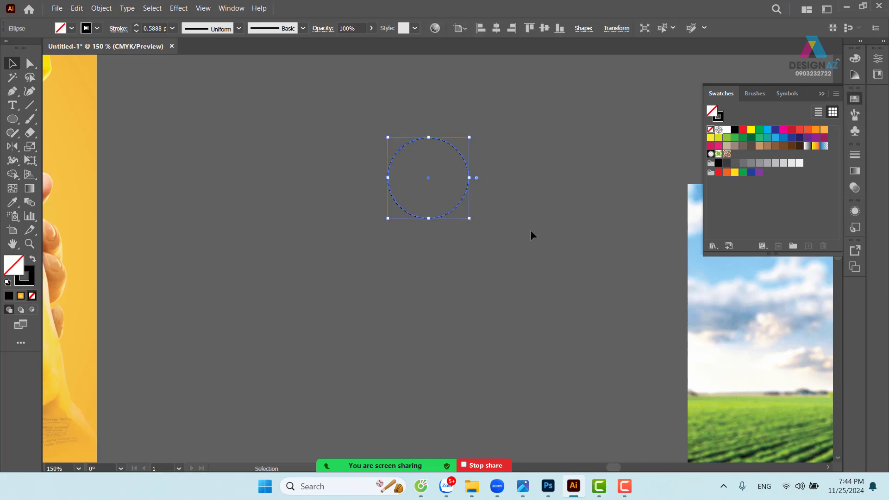
click(465, 216)
click(454, 212)
click(172, 28)
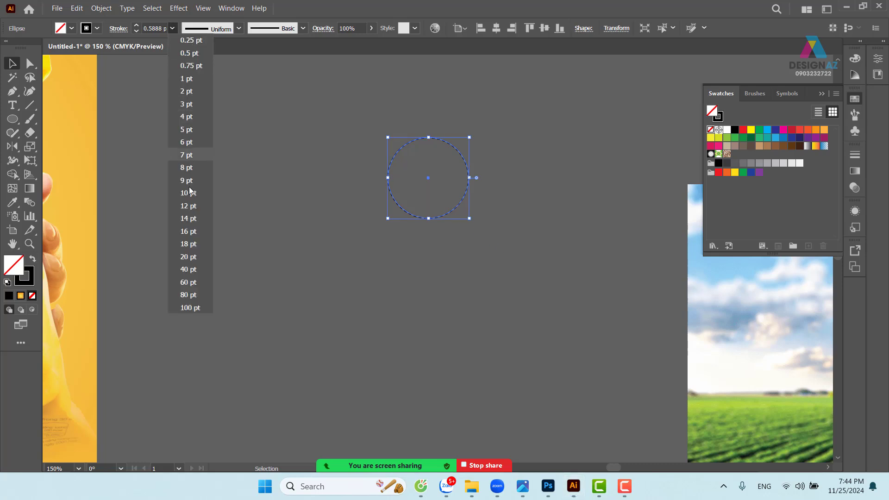
click(189, 192)
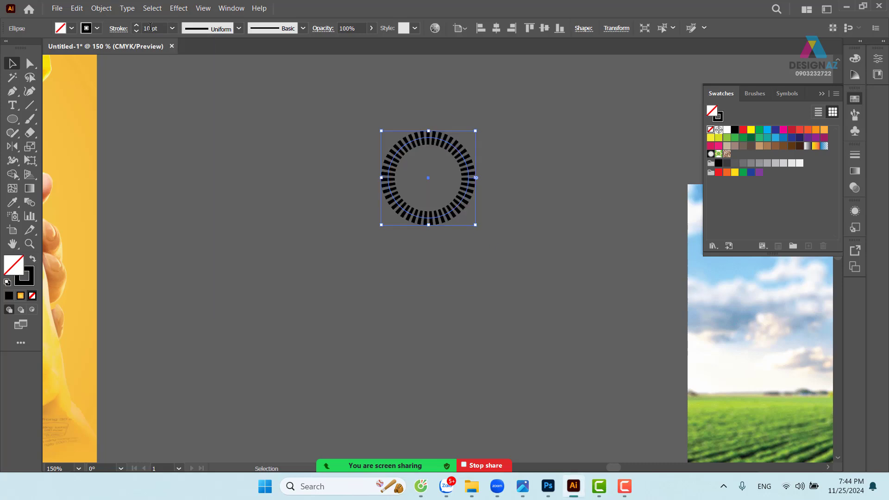
click(172, 28)
click(194, 294)
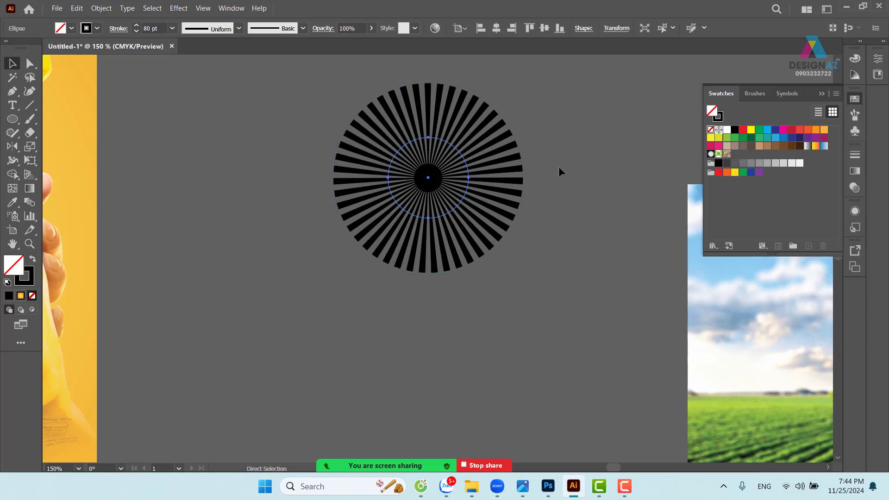
key(ctrl+1)
click(502, 193)
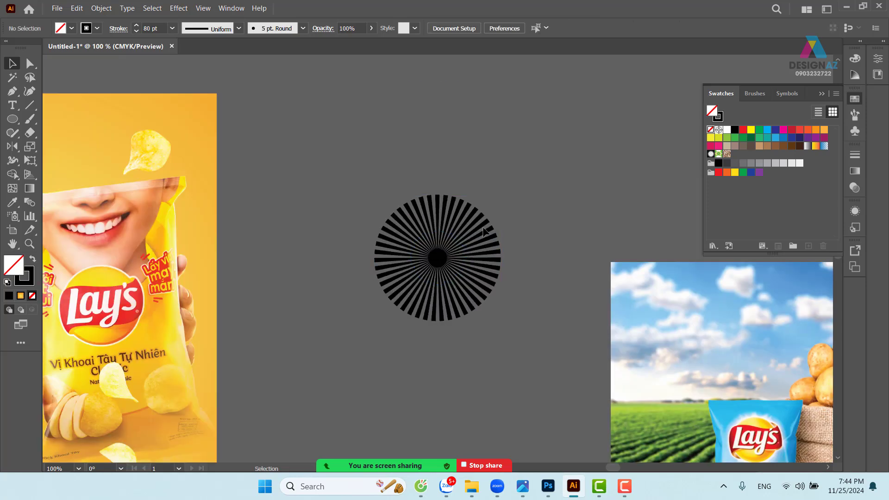
Move the sunburst farther from the tall poster and lengthen its dashes for fewer, wider rays
click(457, 244)
drag(422, 257, 571, 131)
key(ctrl+minus)
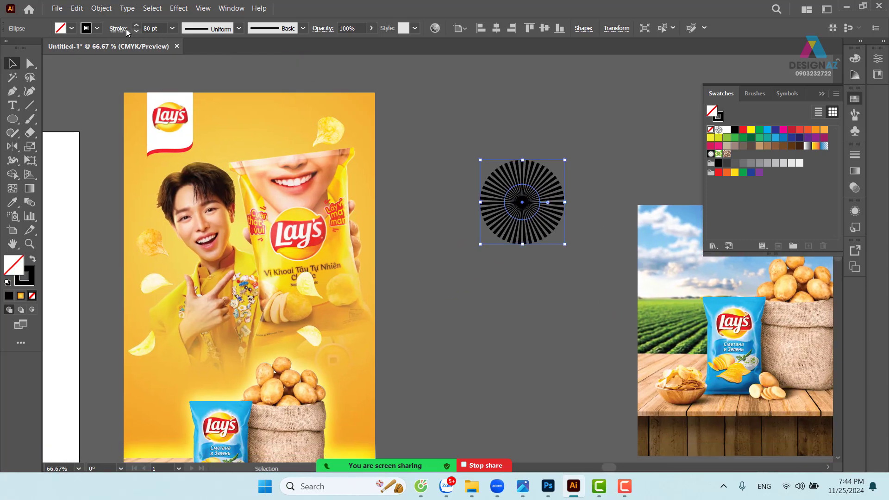
click(115, 29)
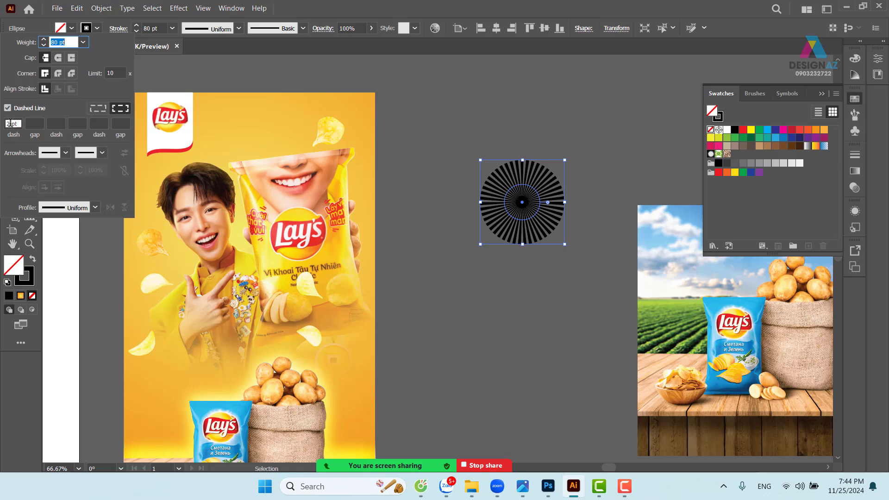
drag(13, 124, 4, 123)
text(5)
key(Return)
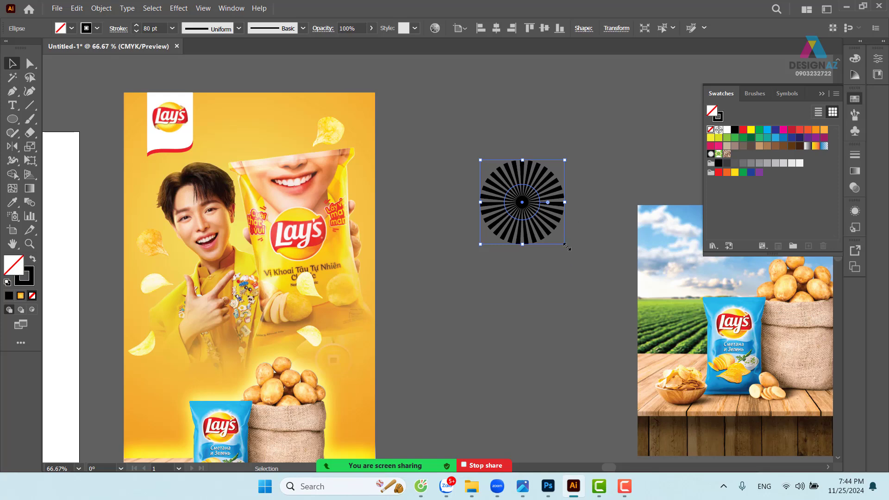
Enlarge the sunburst proportionally beside the poster, scaling its stroke to about 261.7 pt
mouse_move(567, 247)
mouse_down()
mouse_move(626, 299)
mouse_move(654, 353)
mouse_move(611, 319)
mouse_move(622, 306)
mouse_up()
scroll(579, 291, down, 2)
click(526, 249)
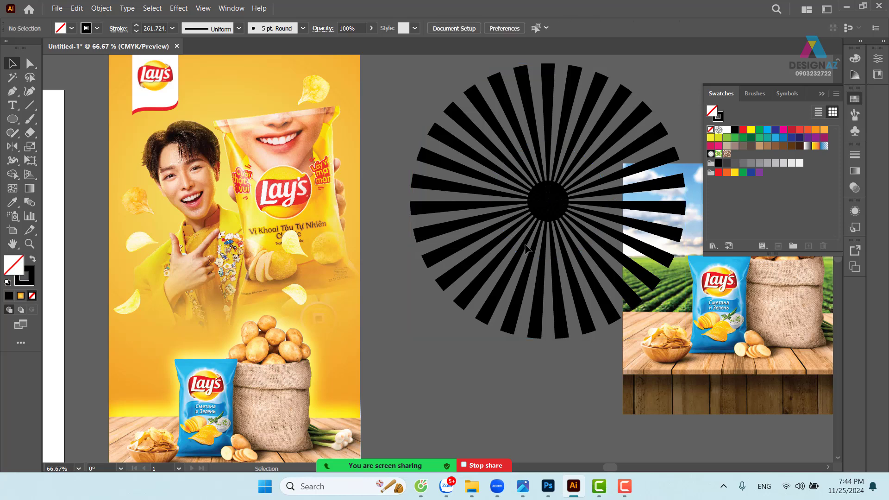
scroll(528, 259, down, 1)
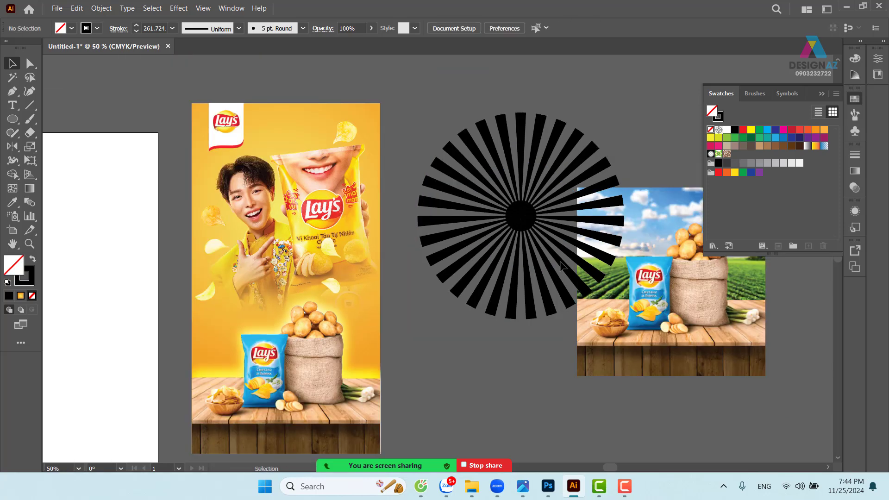
drag(507, 299, 492, 275)
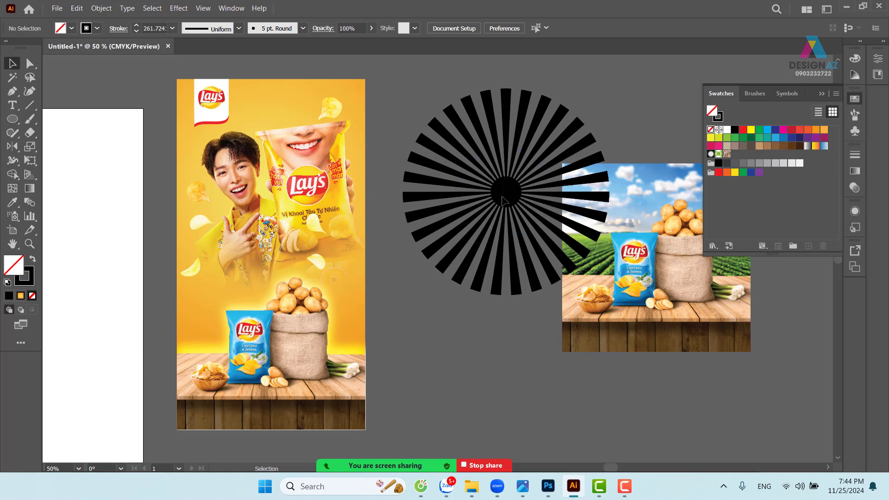
Move the sunburst onto the tall poster and enlarge it proportionally to a stroke of about 431.7 pt
click(507, 195)
drag(483, 207, 237, 187)
click(643, 111)
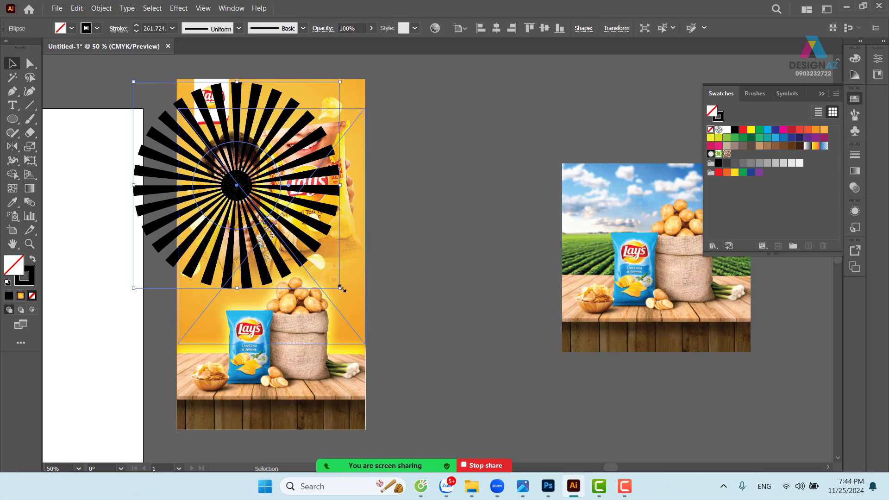
drag(343, 288, 321, 268)
scroll(373, 176, up, 3)
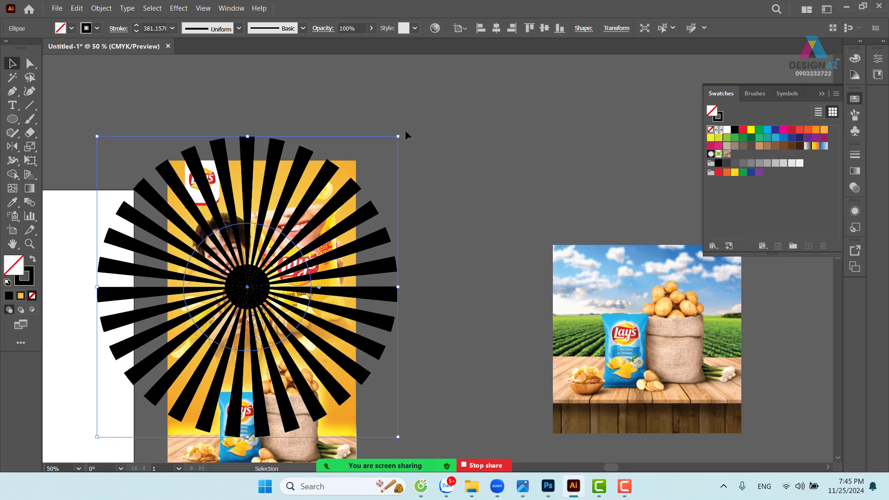
drag(399, 135, 348, 178)
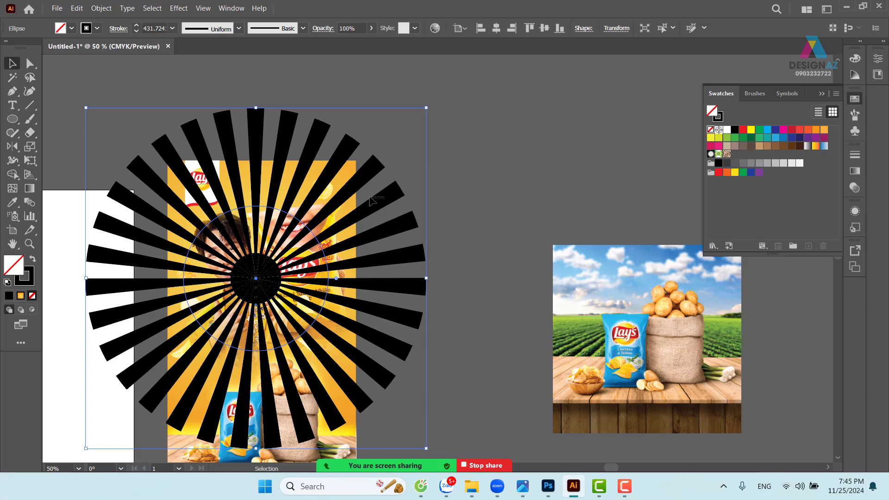
click(382, 204)
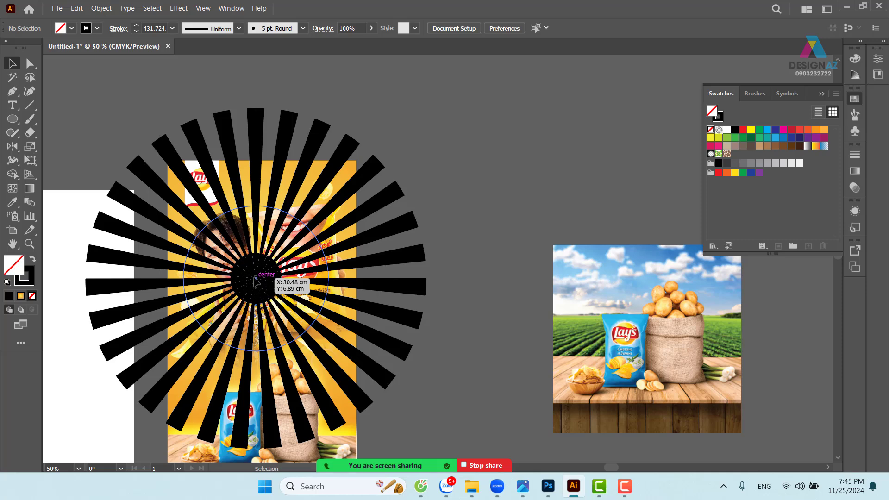
Shift the sunburst slightly up and left on the poster and enlarge it to a stroke of about 488.5 pt
drag(255, 279, 245, 269)
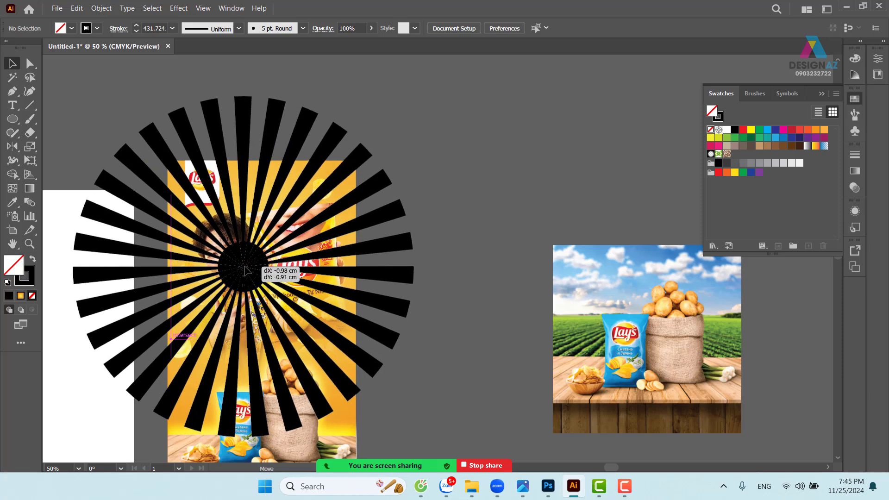
drag(245, 271, 245, 270)
scroll(411, 332, down, 3)
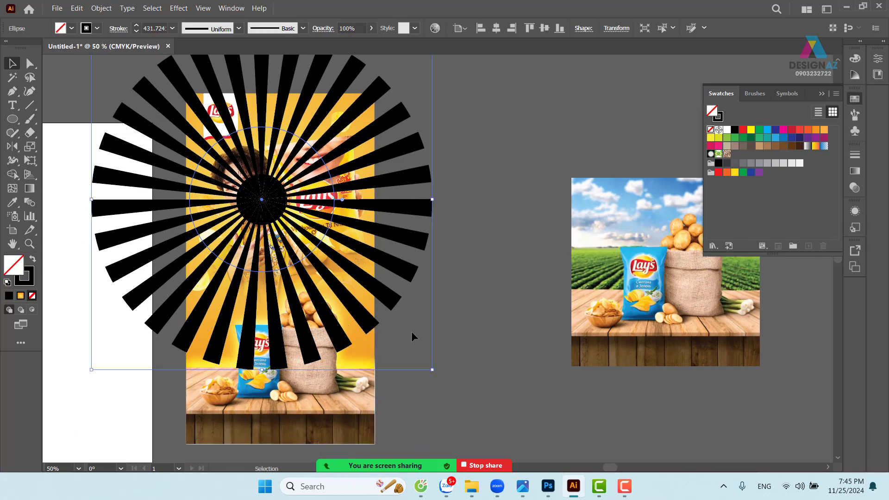
drag(434, 372, 355, 336)
click(496, 192)
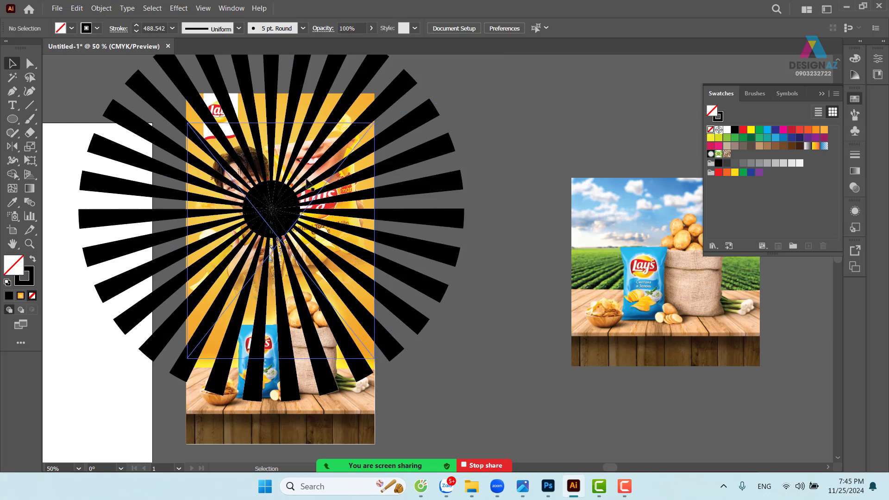
Nudge the enlarged sunburst a little to the left over the poster
scroll(358, 227, up, 2)
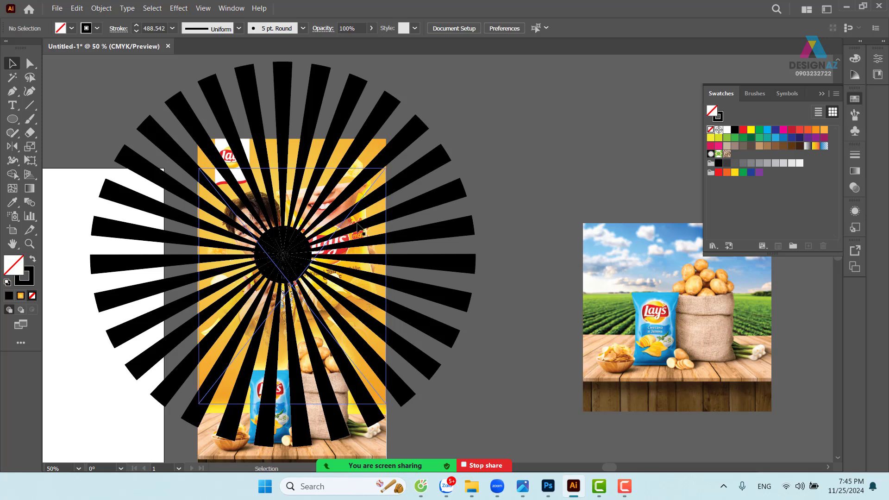
click(330, 251)
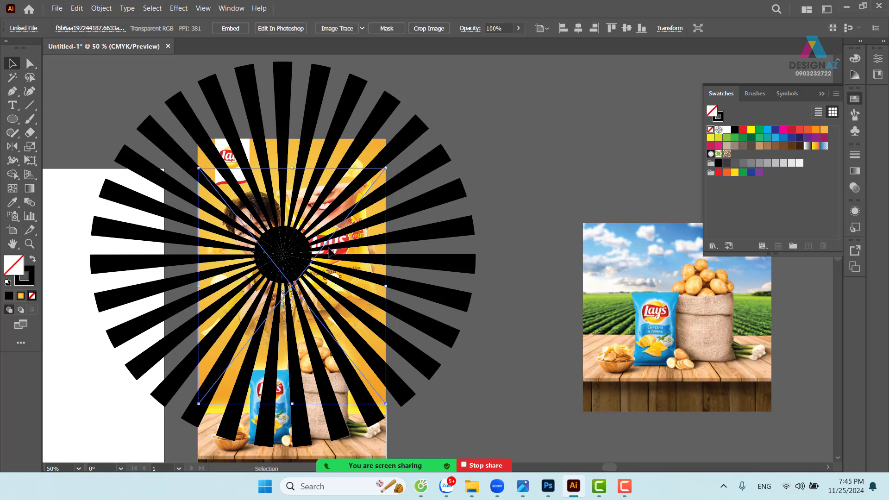
key(ctrl+shift+a)
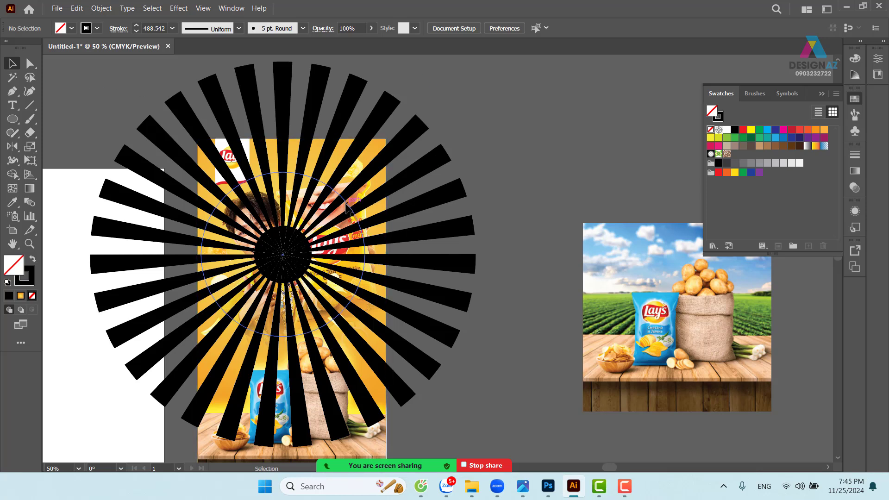
click(346, 205)
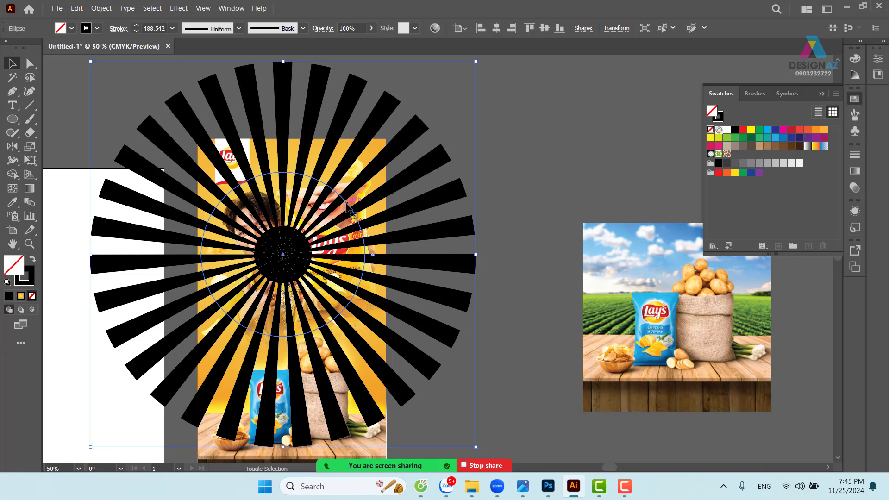
key(shift+Left)
key(shift+Left)
key(shift+Left)
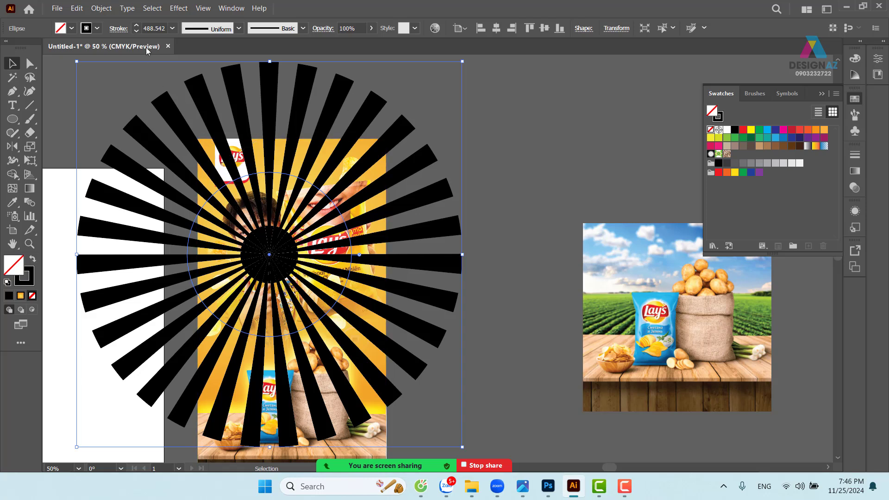
Flatten the sunburst's transparency with the Medium Resolution preset, converting strokes to outlines and preserving alpha transparency instead of overprints and spot colors
click(103, 9)
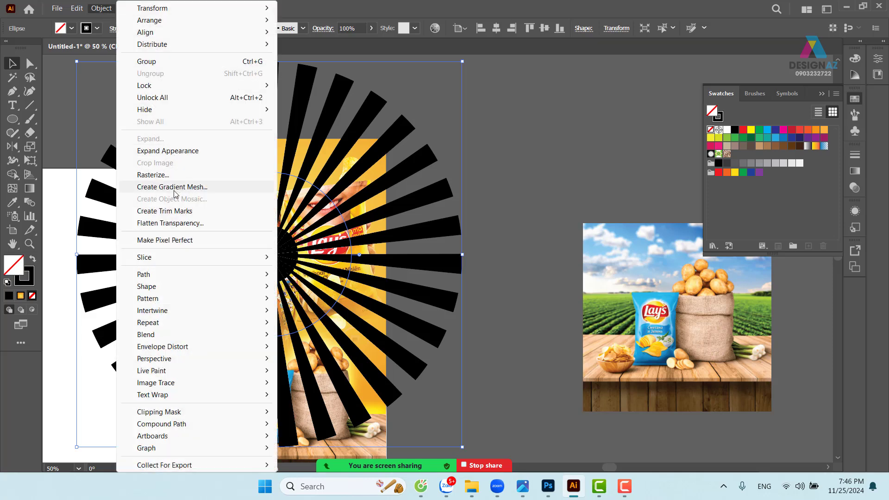
click(174, 224)
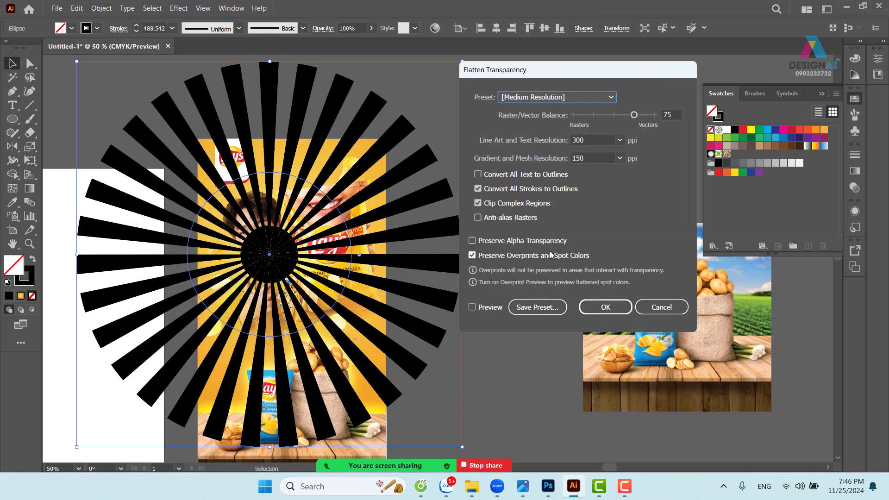
click(550, 242)
click(554, 255)
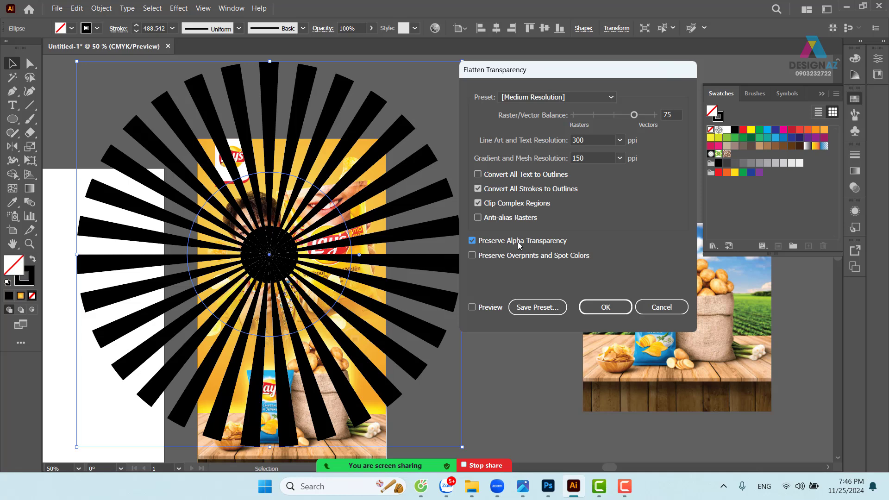
click(617, 310)
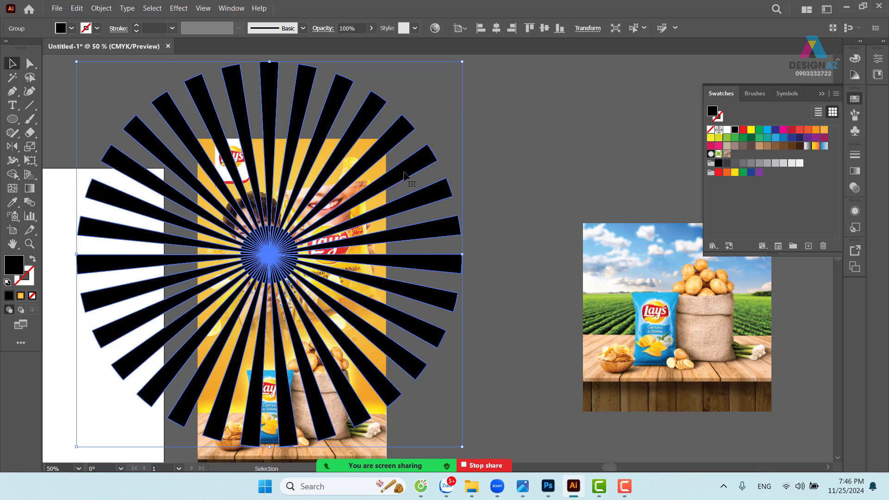
Select the poster's orange background together with the sunburst and move both sideways, off the other poster elements
key(space)
drag(357, 267, 368, 228)
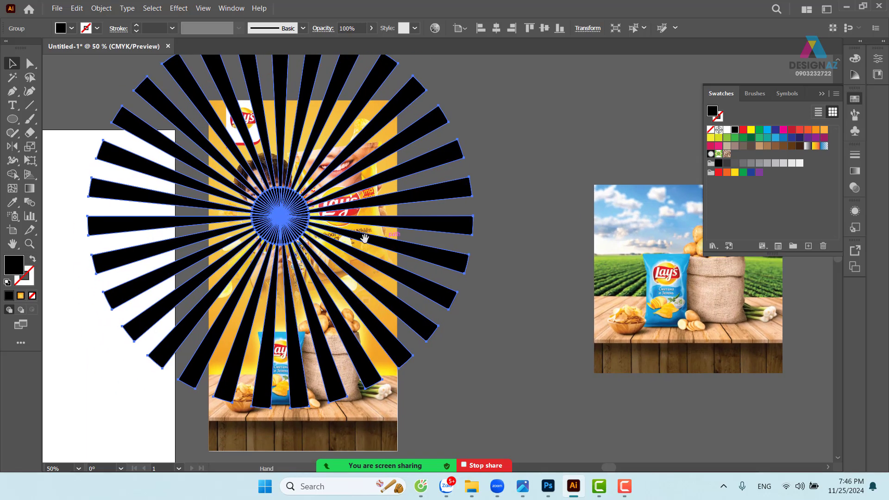
shift+click(210, 283)
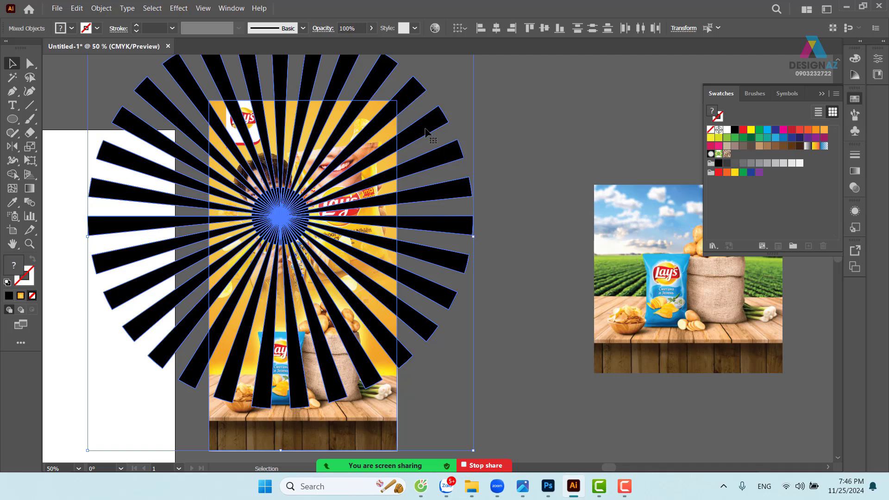
drag(425, 120, 538, 135)
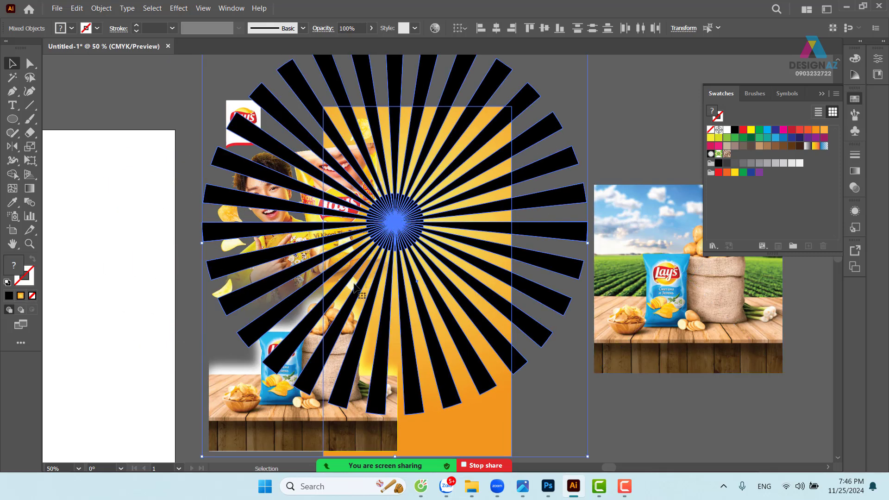
Undo the sideways move and use Shape Builder to remove the parts of the sunburst rays that extend beyond the poster's background
key(ctrl+z)
key(v)
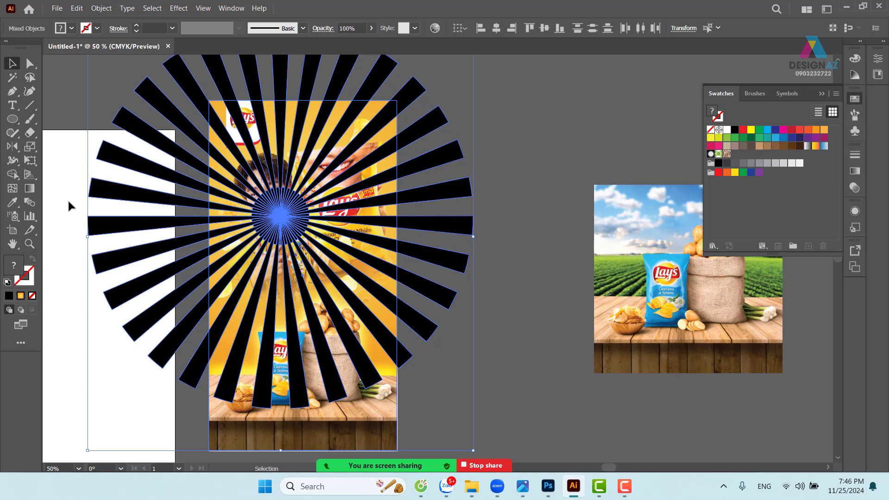
key(shift+m)
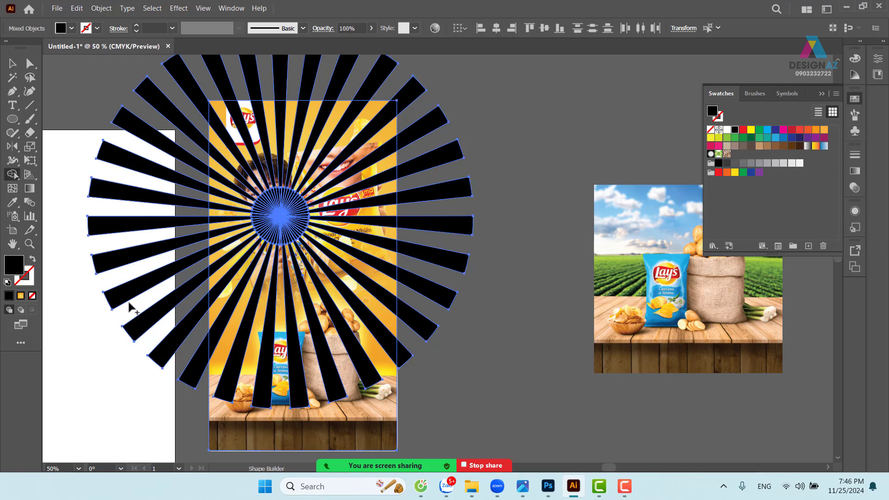
mouse_move(192, 410)
mouse_down()
mouse_move(179, 173)
mouse_move(195, 99)
mouse_move(205, 76)
mouse_move(284, 83)
mouse_up()
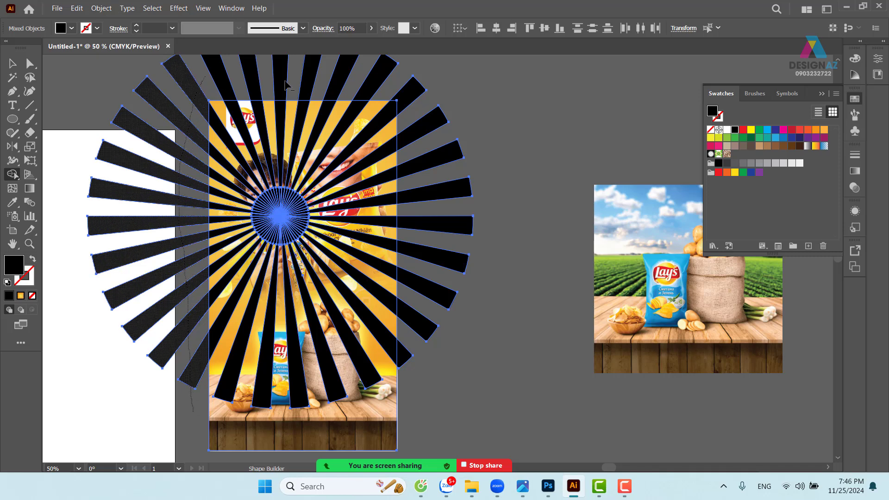
drag(485, 81, 185, 81)
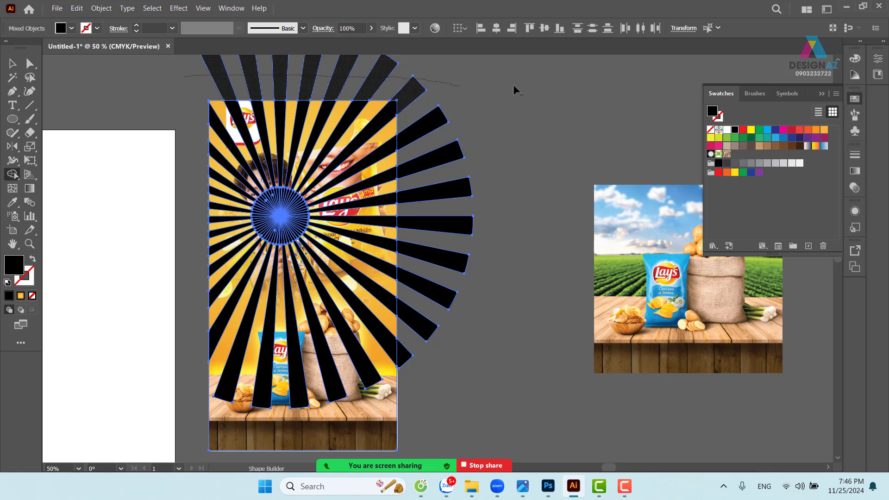
mouse_move(454, 103)
mouse_down()
mouse_move(422, 139)
mouse_move(405, 362)
mouse_up()
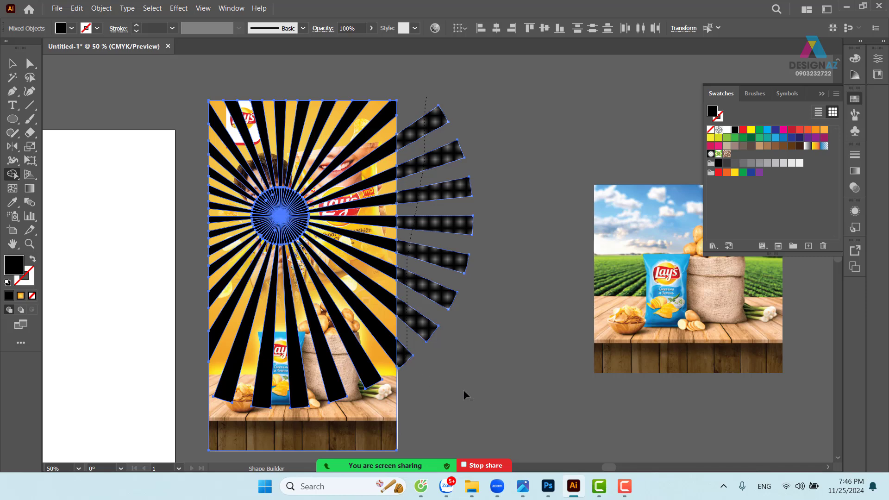
key(v)
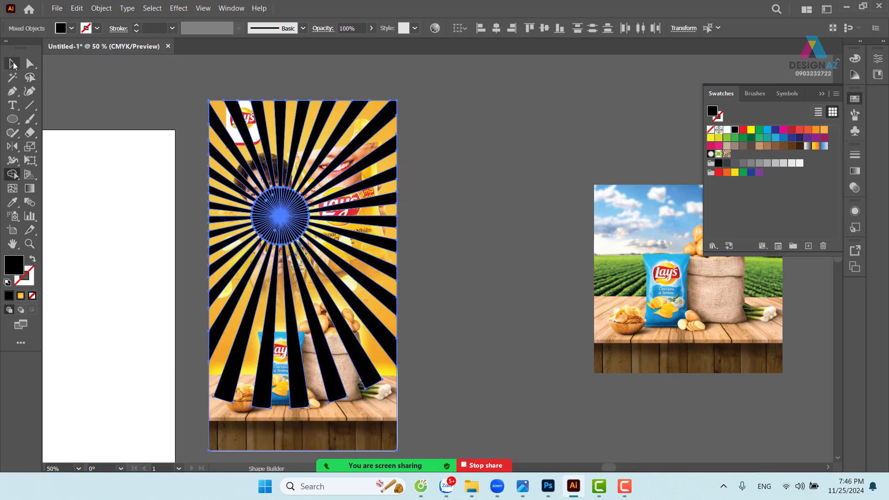
drag(382, 183, 509, 180)
key(ctrl+z)
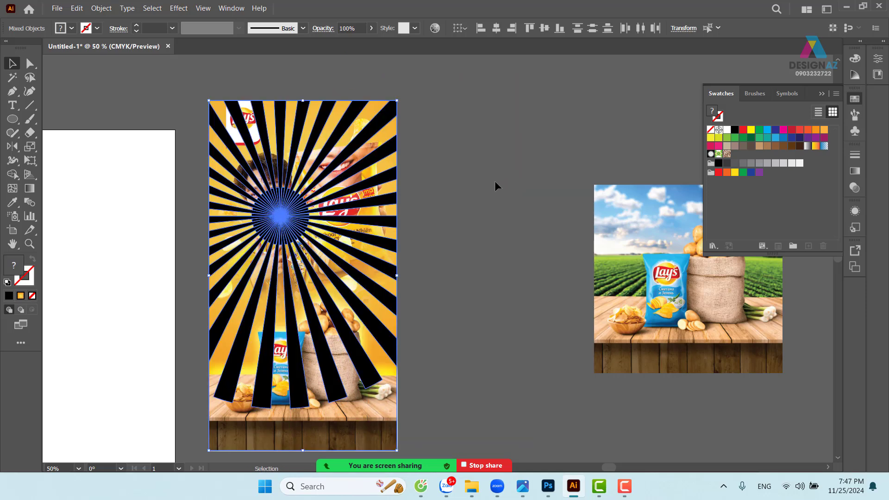
click(495, 181)
Fill the trimmed sunburst with white and stack it behind the poster's photos and logo but above the orange background
click(386, 348)
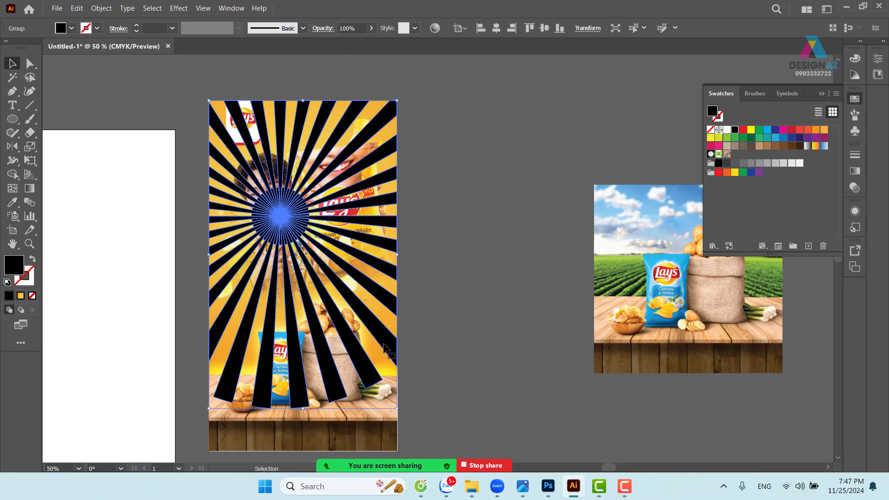
drag(386, 348, 514, 265)
key(ctrl+z)
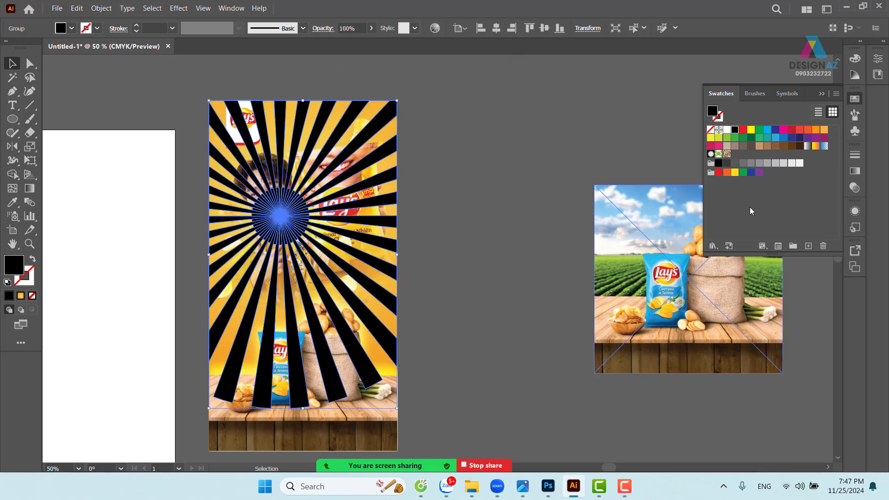
click(727, 131)
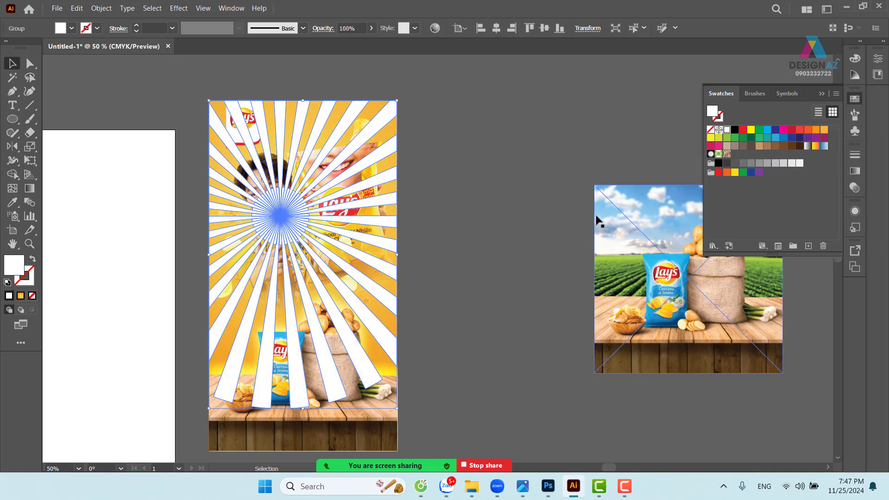
key(ctrl+shift+bracketleft)
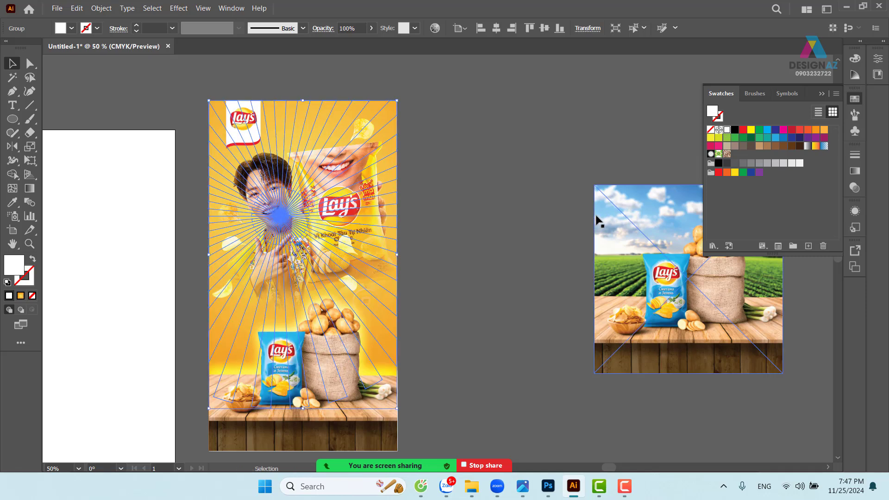
key(a)
key(ctrl+z)
key(v)
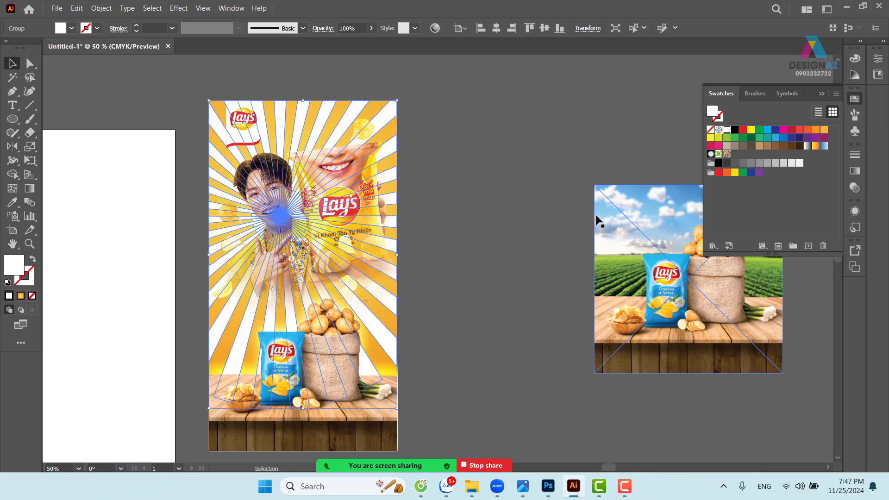
Set the white sunburst's blend mode to Overlay
key(Delete)
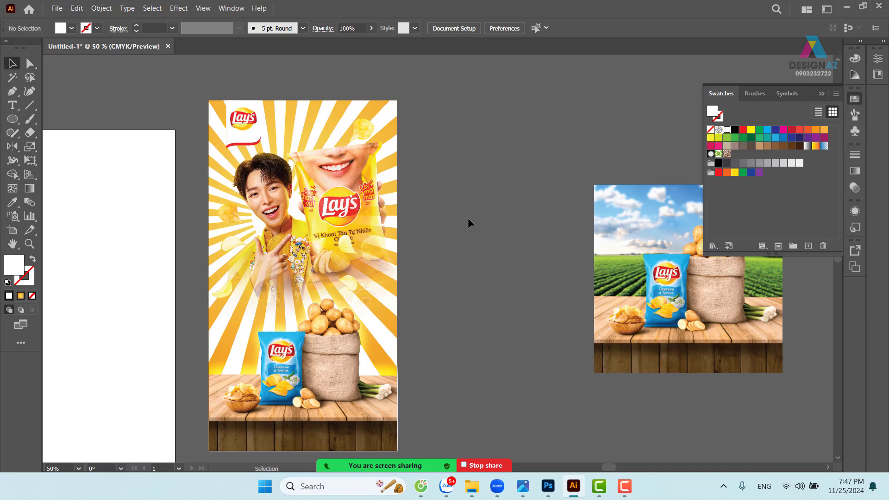
key(ctrl+z)
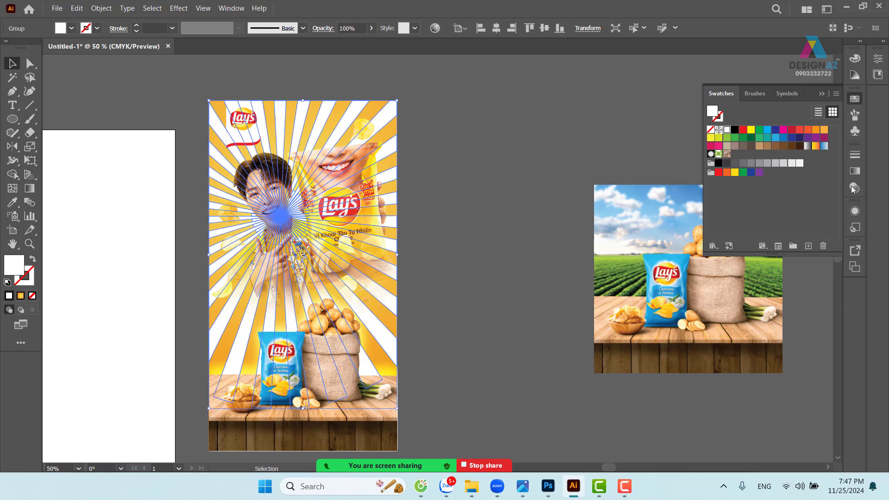
click(853, 187)
click(753, 167)
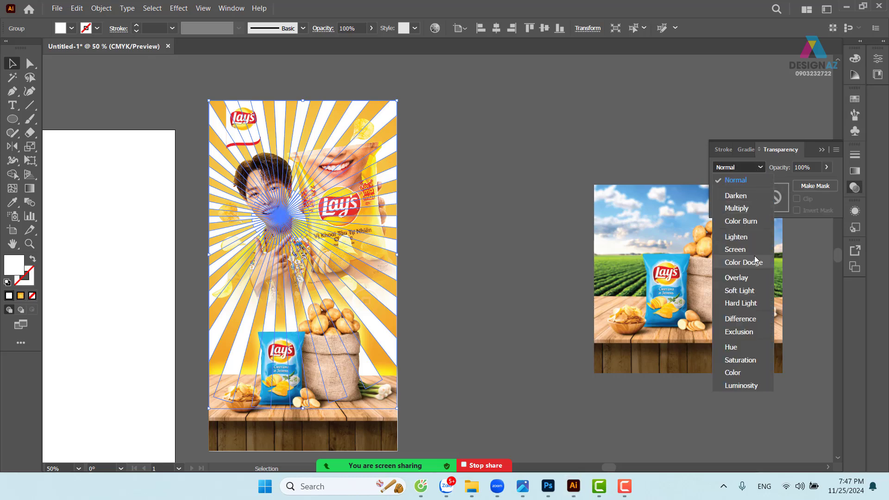
click(736, 277)
click(528, 261)
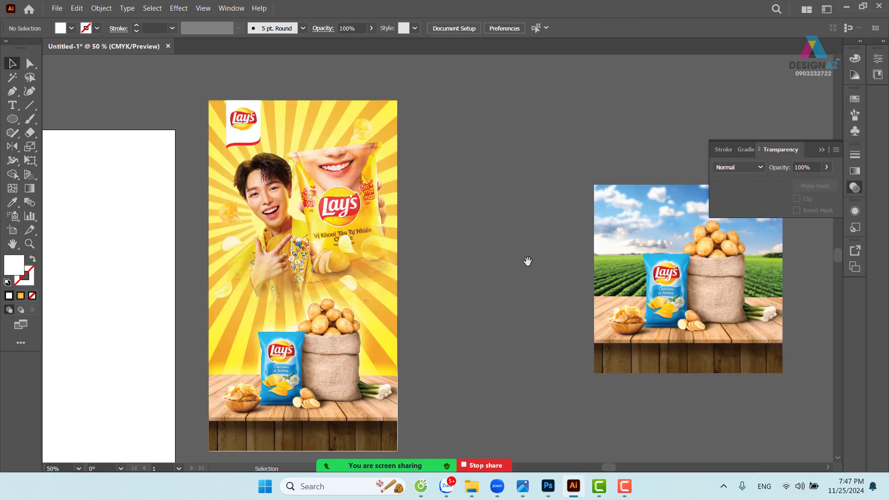
Lower the Overlay sunburst's opacity to 30%
drag(527, 261, 520, 251)
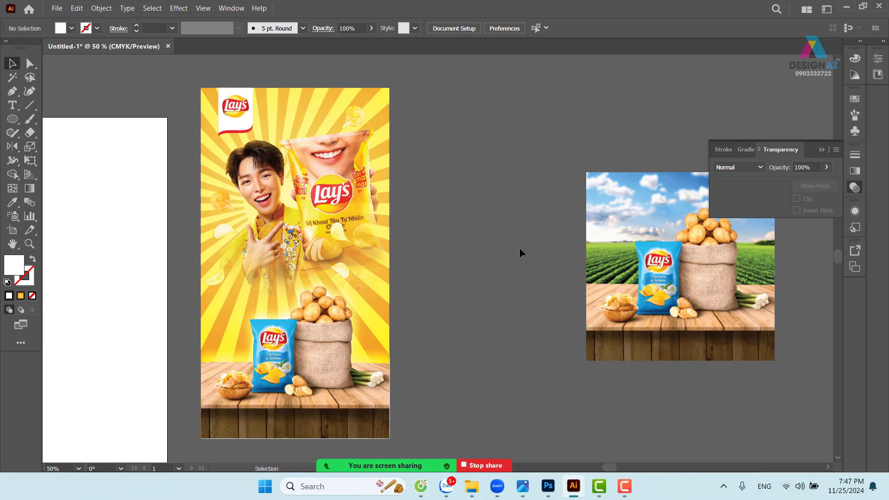
drag(476, 259, 529, 253)
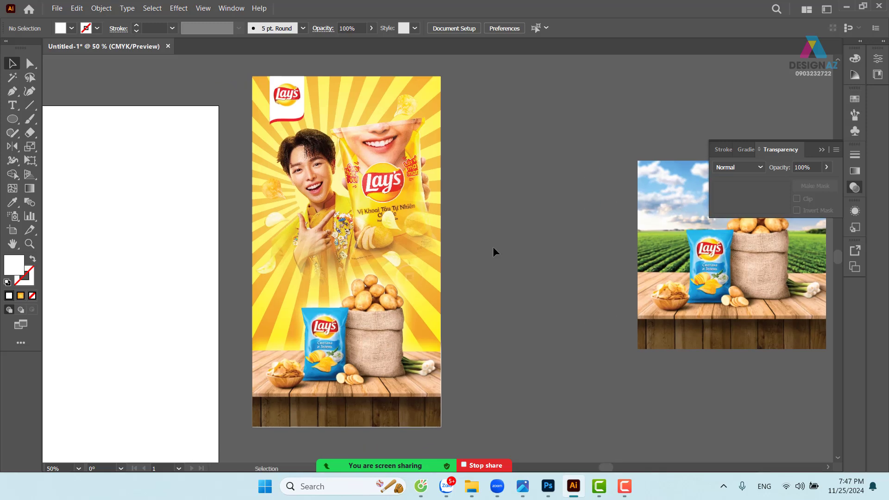
click(433, 90)
click(815, 167)
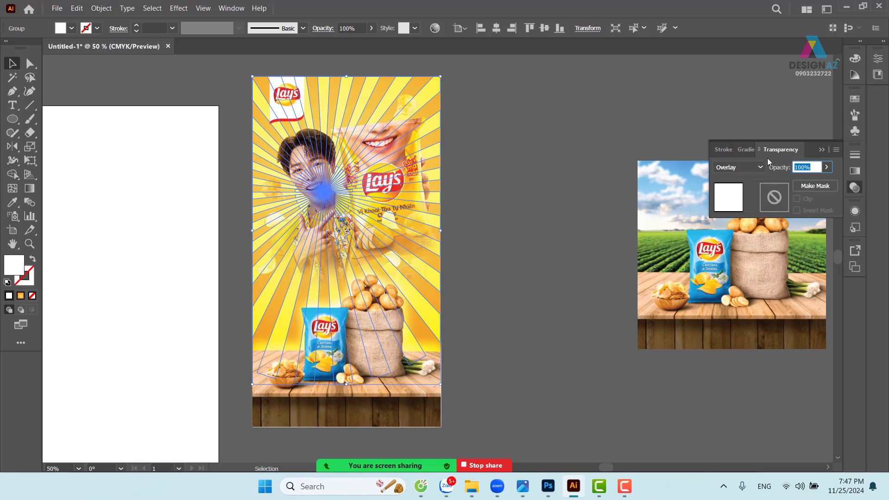
text(30)
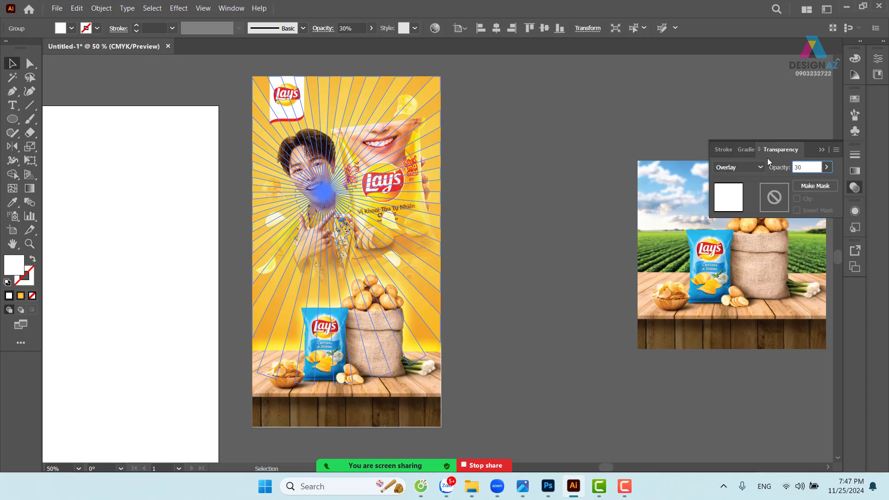
click(579, 200)
key(space)
drag(555, 221, 545, 227)
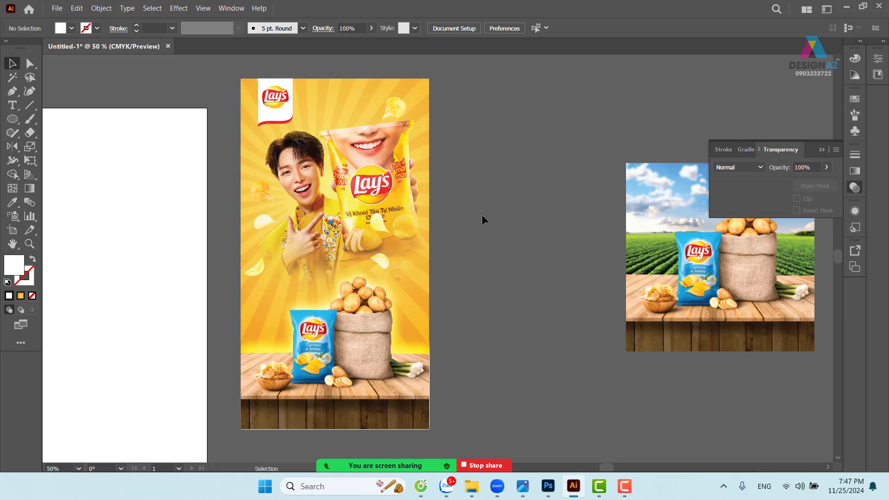
Enlarge the photo of the man with the chips bag slightly from its lower-left and upper-right corners, beyond the poster's side edges
click(355, 146)
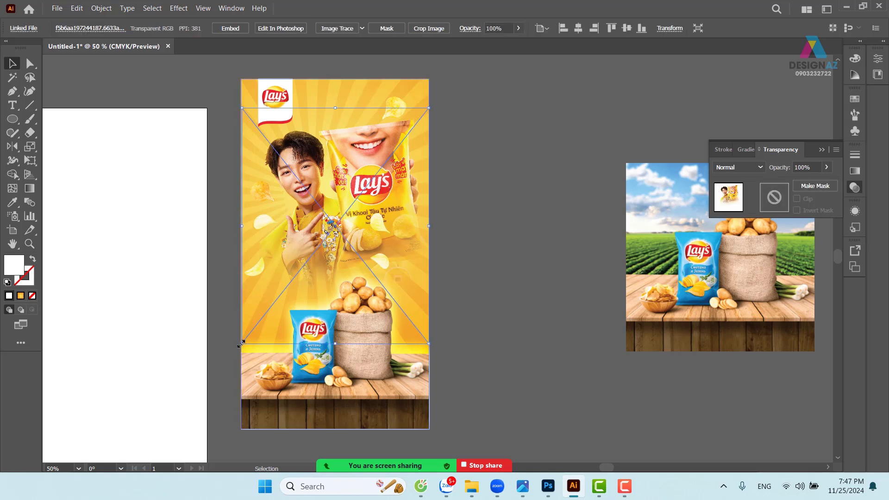
drag(241, 343, 234, 353)
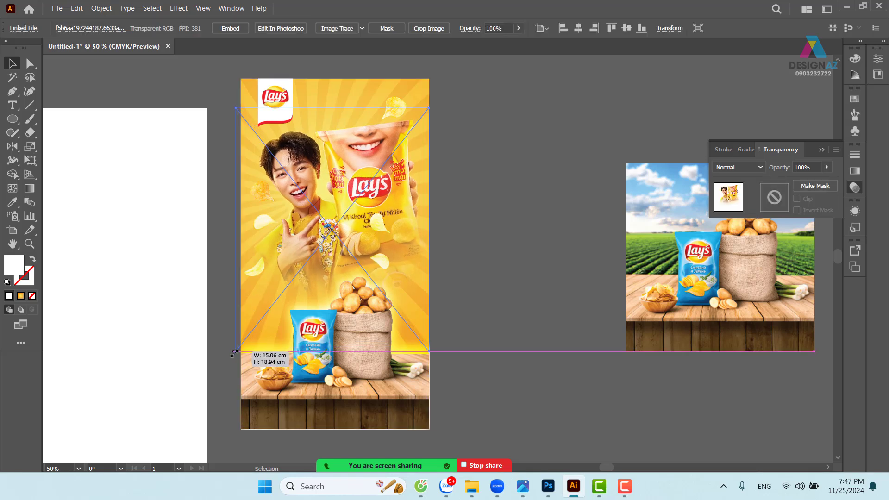
drag(429, 108, 433, 102)
click(468, 123)
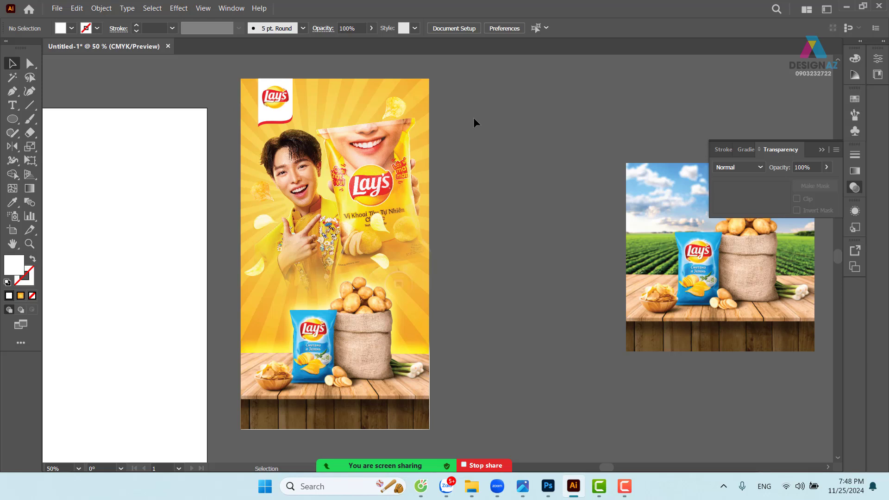
Place the linked image e20ad6189364407.65aa3da9b20da between the poster and the potato field photo, and move the field photo away from it
drag(483, 175, 487, 161)
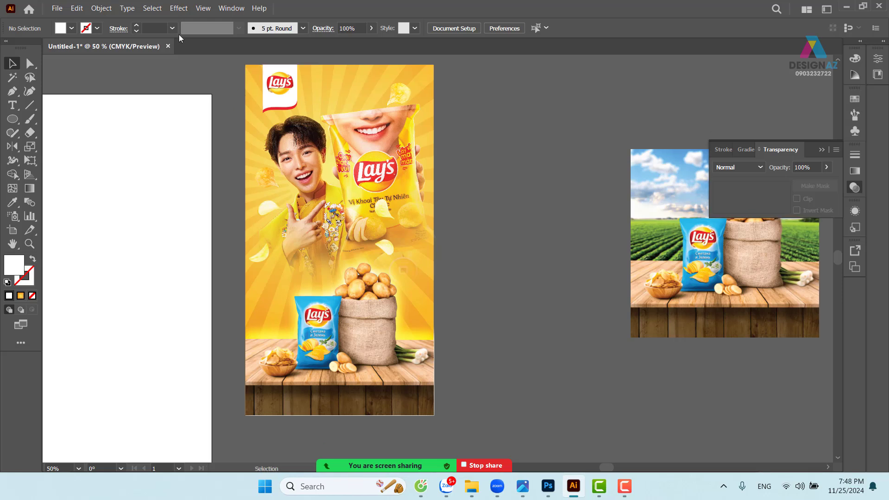
click(57, 9)
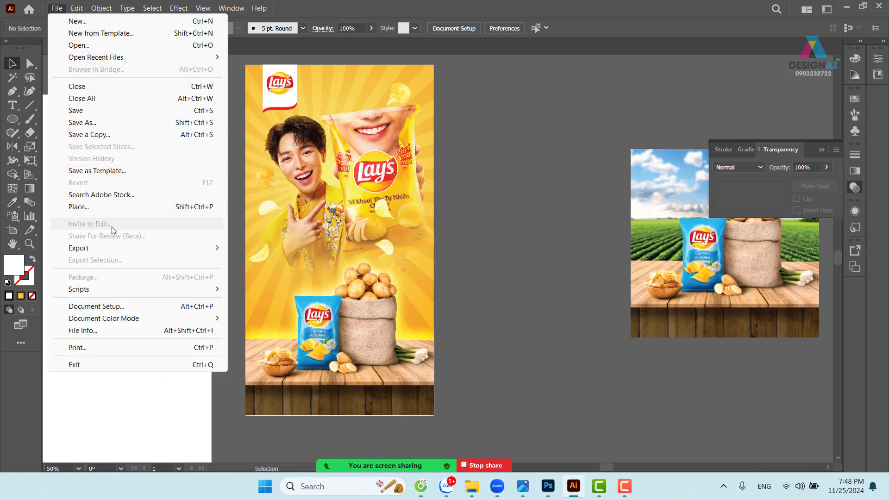
click(117, 209)
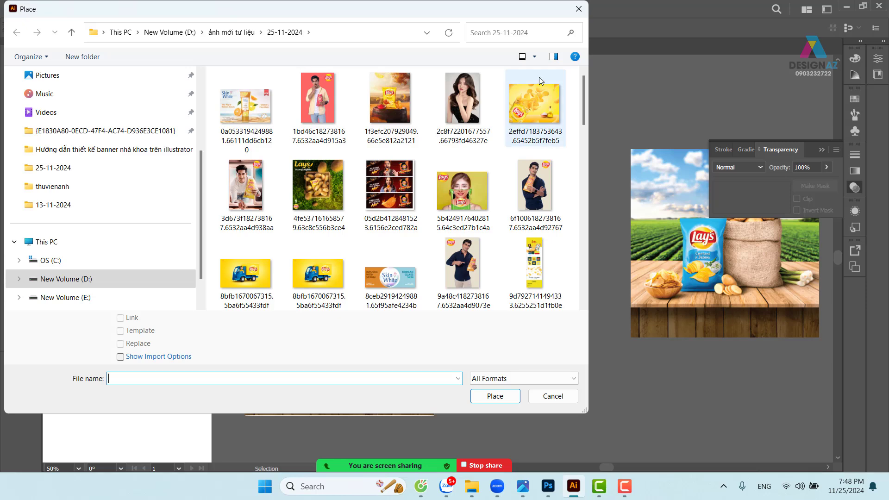
scroll(505, 139, down, 6)
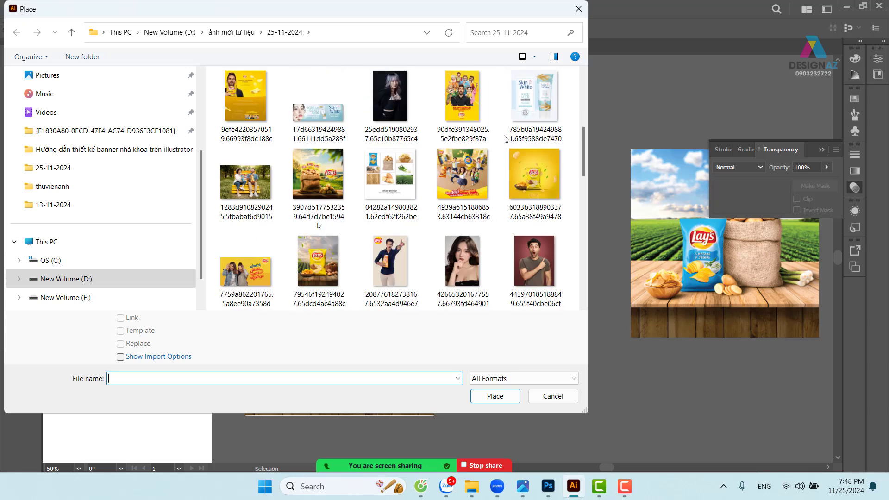
scroll(505, 139, down, 3)
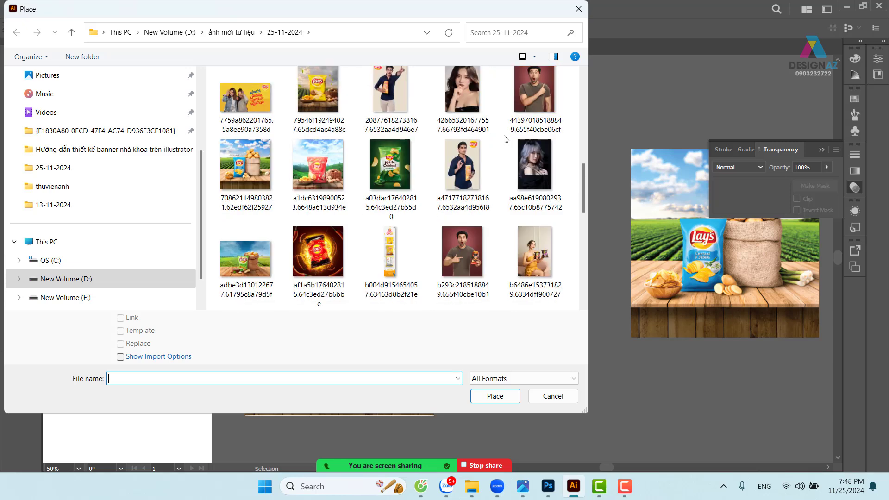
scroll(506, 139, down, 1)
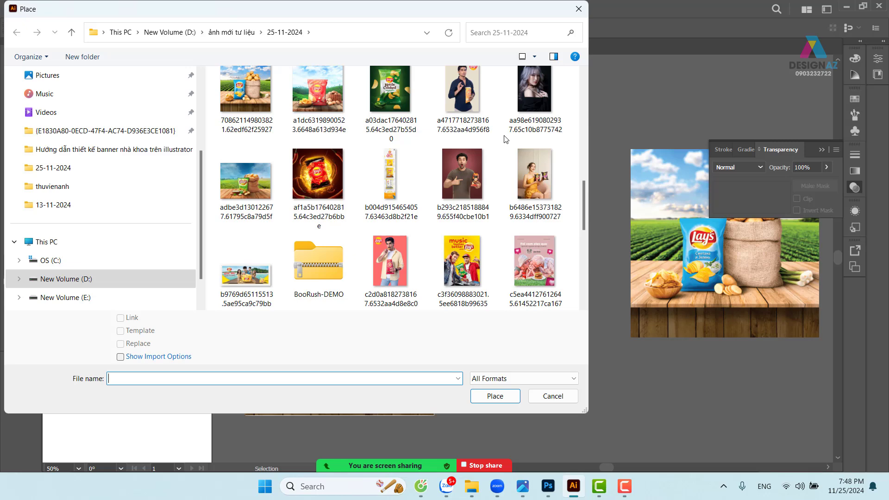
scroll(505, 139, down, 1)
scroll(505, 139, down, 1)
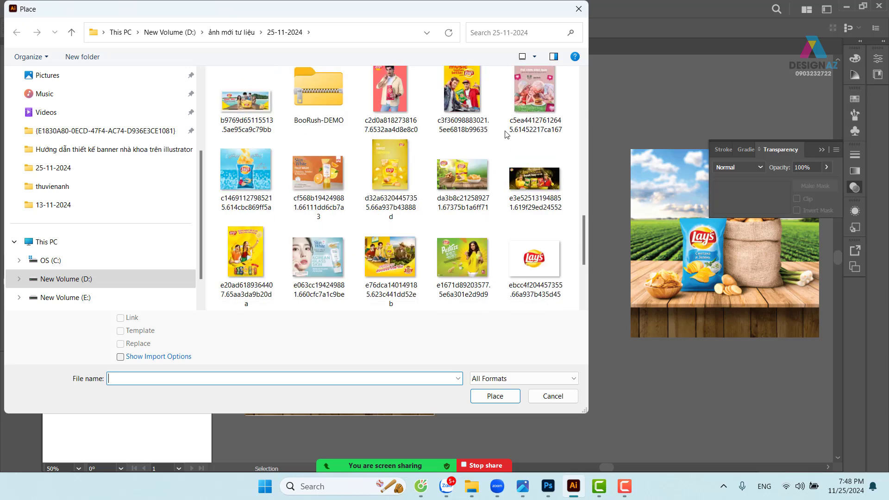
click(246, 252)
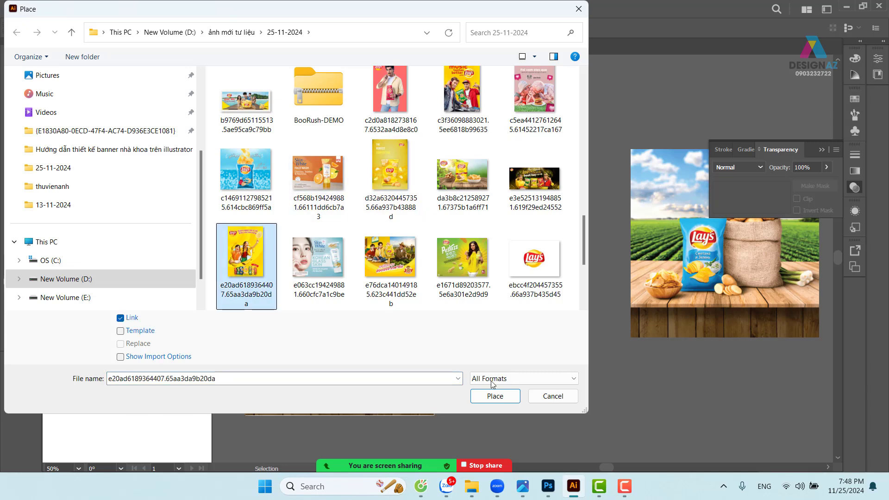
click(494, 397)
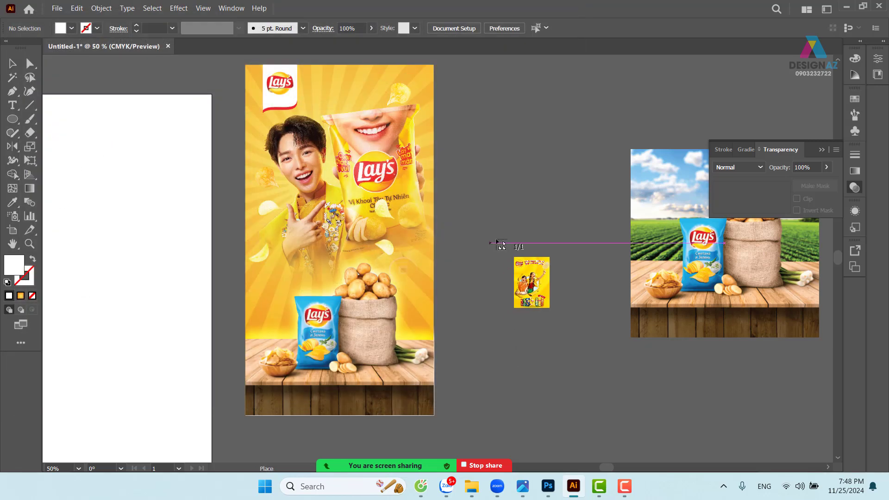
scroll(509, 248, right, 5)
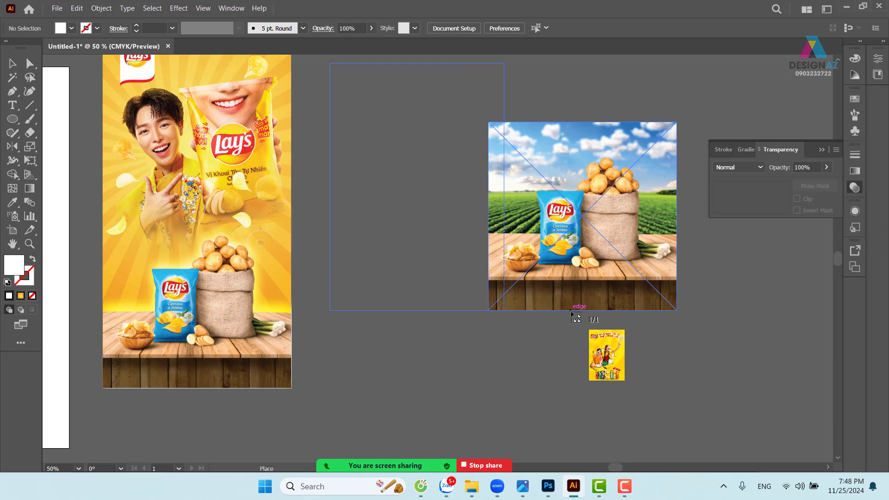
click(330, 63)
drag(579, 188, 616, 207)
scroll(500, 198, up, 5)
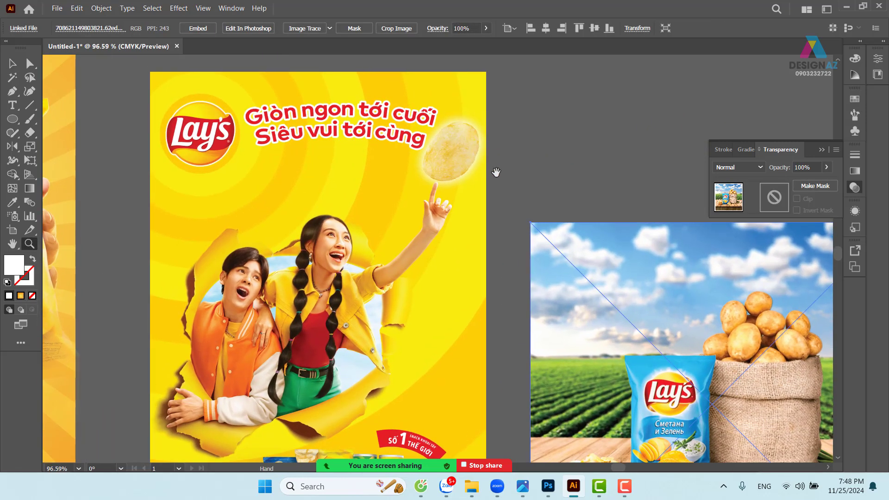
Add the text line "Giòn ngon tới cuối" on the empty canvas above the potato field photo and enlarge it to about 23 pt
drag(495, 173, 428, 189)
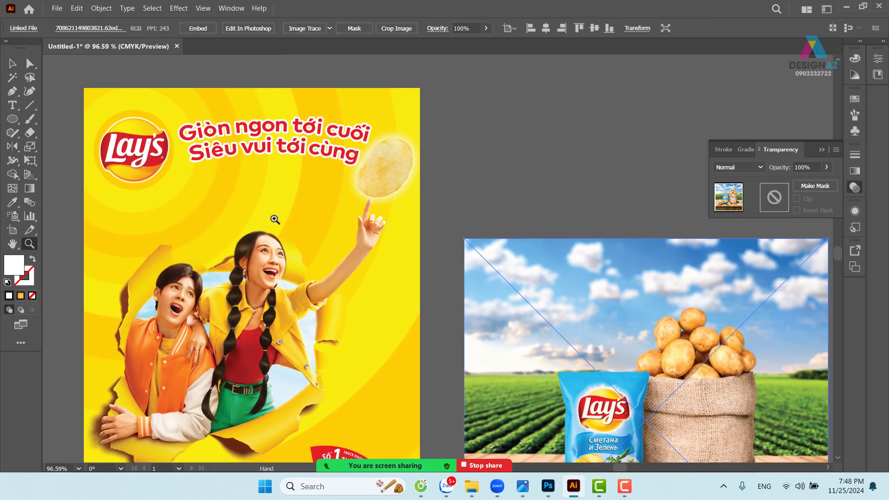
key(t)
key(ctrl+a)
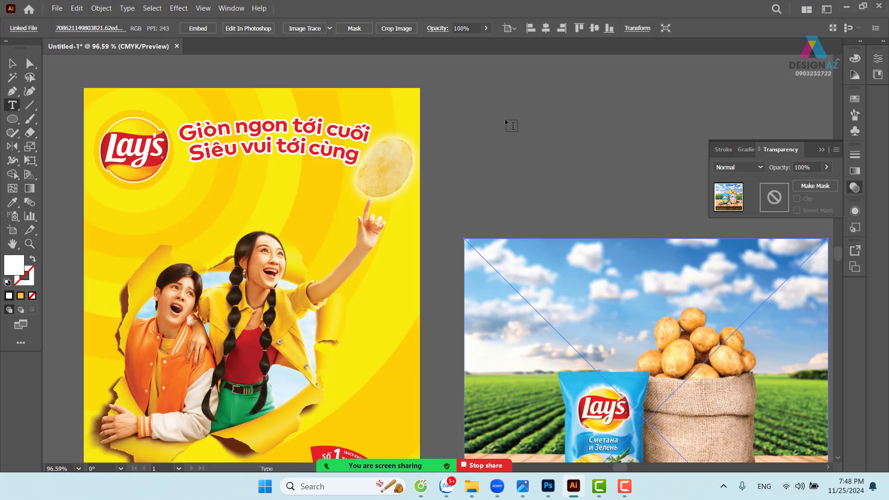
click(502, 118)
text(Gio)
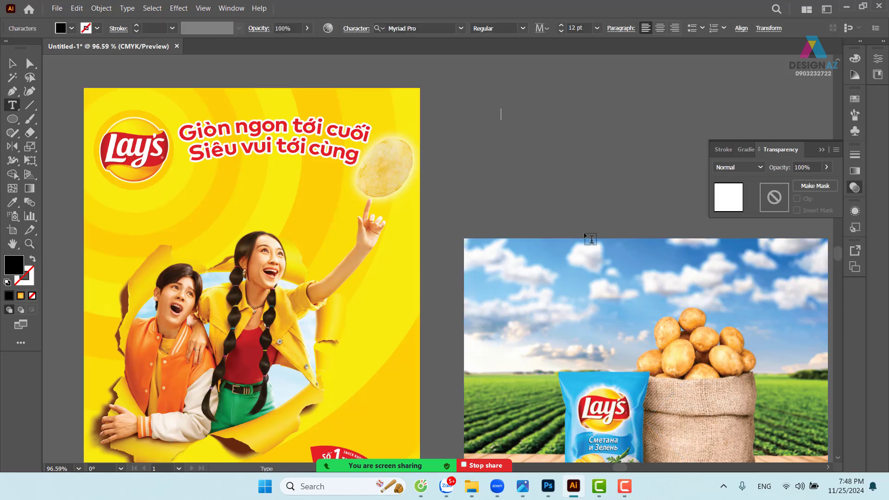
text(nf)
text( ngon t)
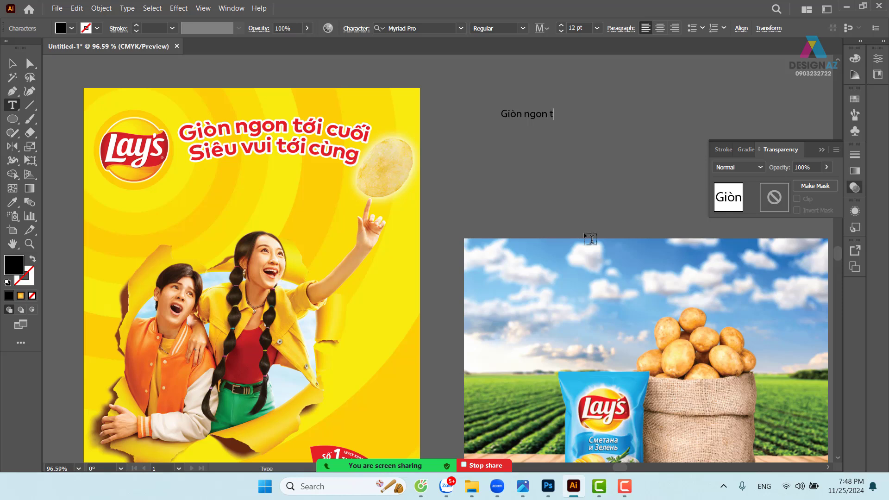
text(owis cuooi)
click(9, 64)
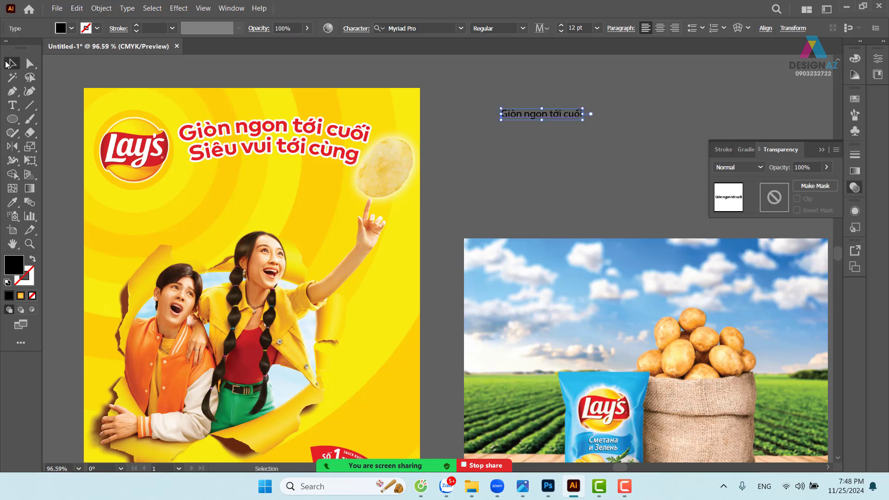
drag(582, 119, 671, 151)
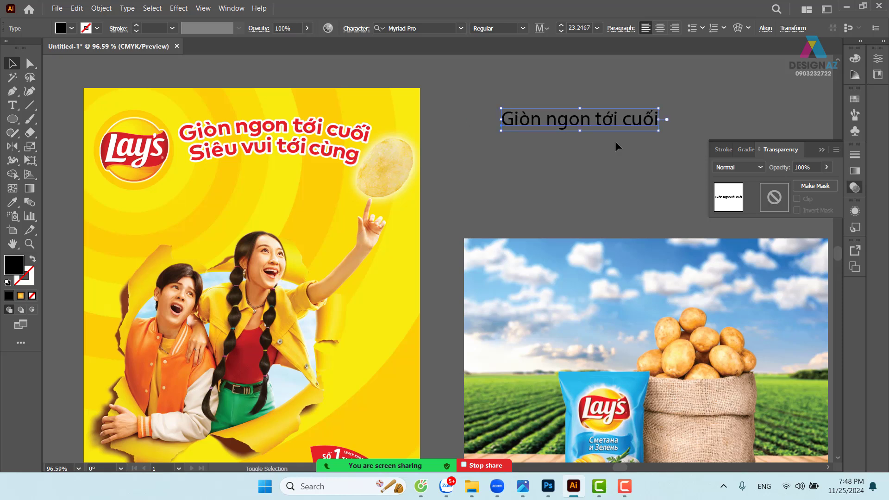
Shift the slogan line slightly down-left, duplicate it below, and replace the copy's text with "Siêu vui tới cùng"
drag(586, 126, 545, 145)
click(460, 181)
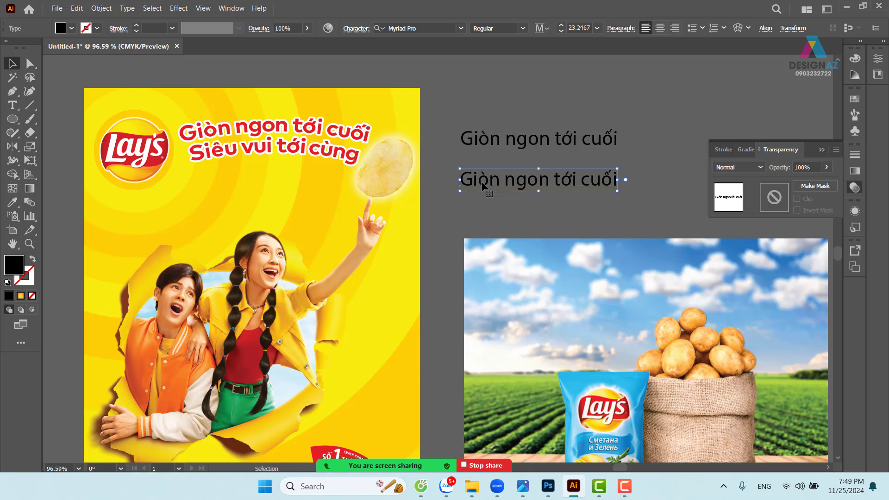
double_click(469, 181)
drag(462, 181, 713, 178)
key(BackSpace)
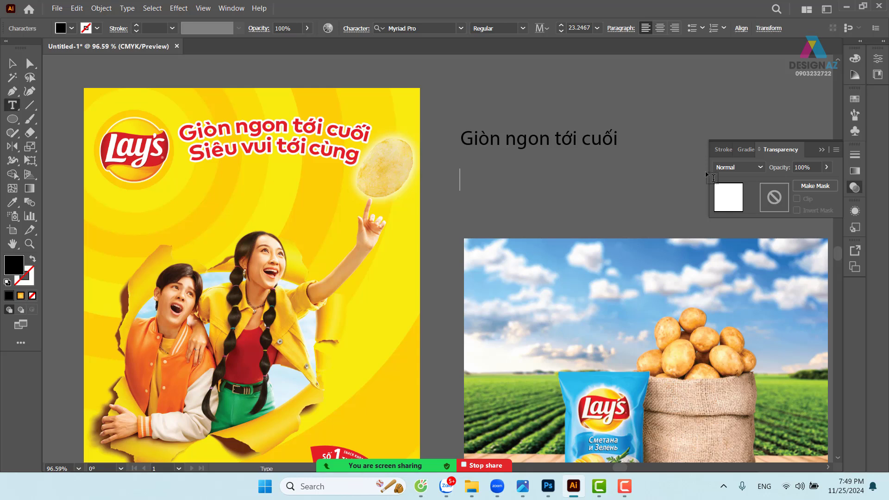
text(D)
key(BackSpace)
text(Siêu)
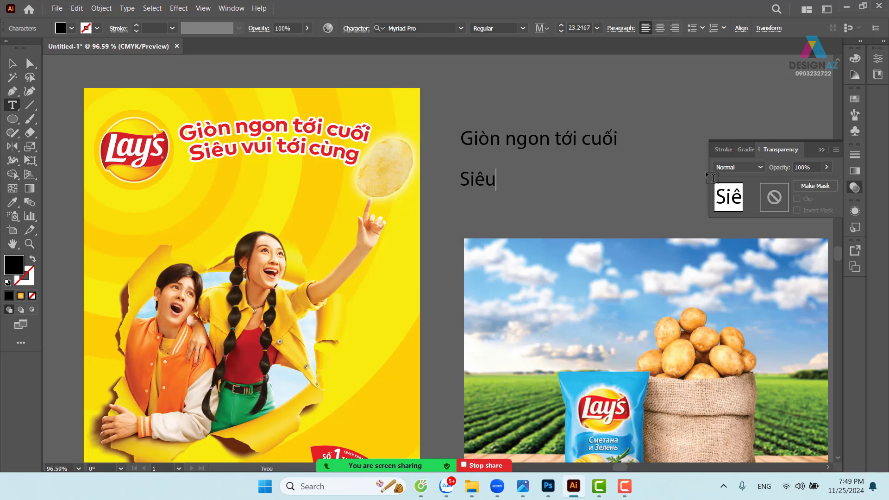
text( vui tới cùng)
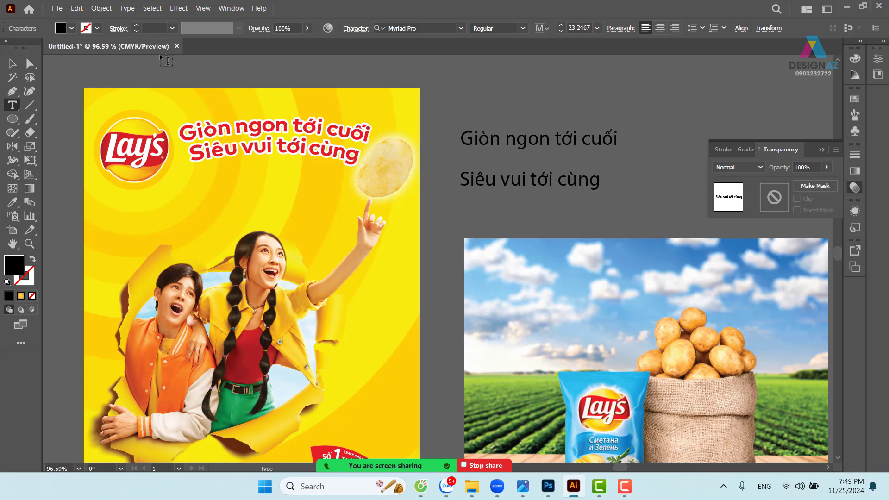
Delete the linked reference poster showing the couple bursting through yellow paper
click(13, 63)
click(314, 168)
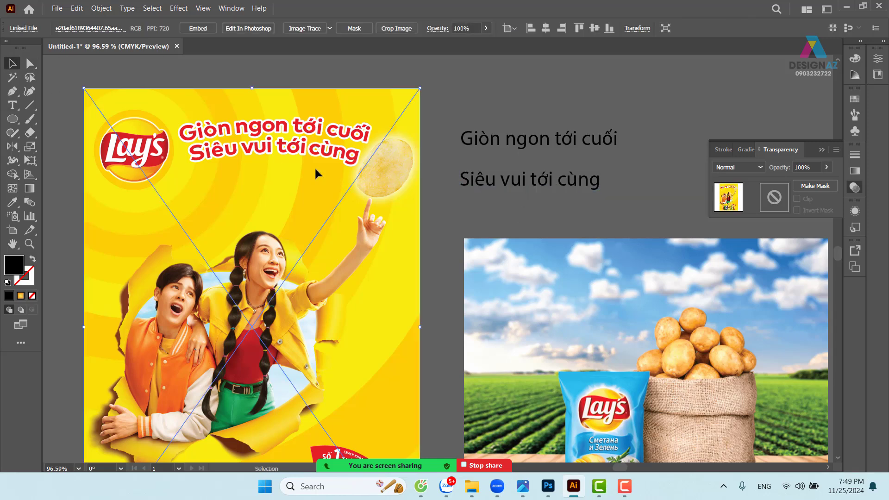
key(Delete)
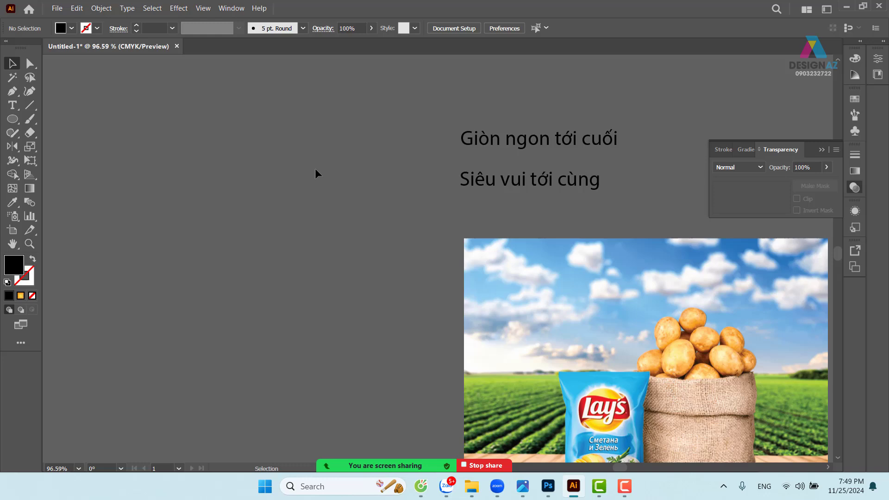
Move both slogan lines together closer to the tall yellow Lay's poster
click(648, 197)
key(ctrl+minus)
key(ctrl+minus)
key(ctrl+minus)
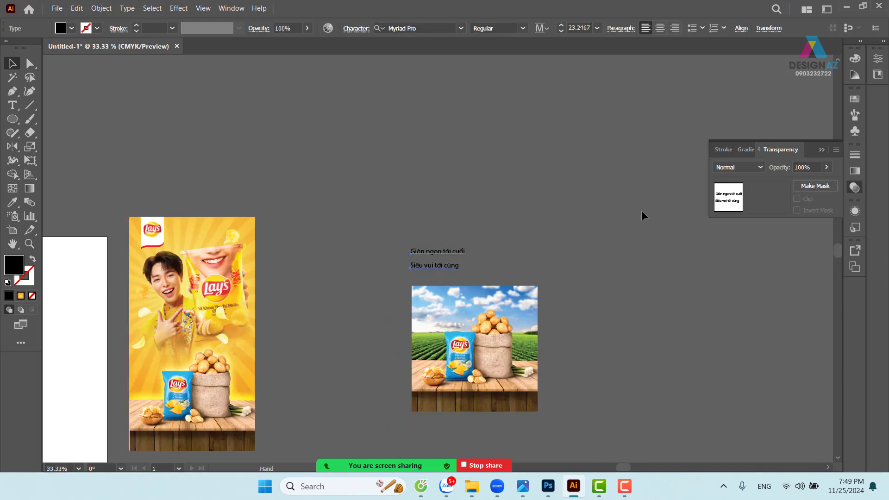
drag(298, 266, 410, 236)
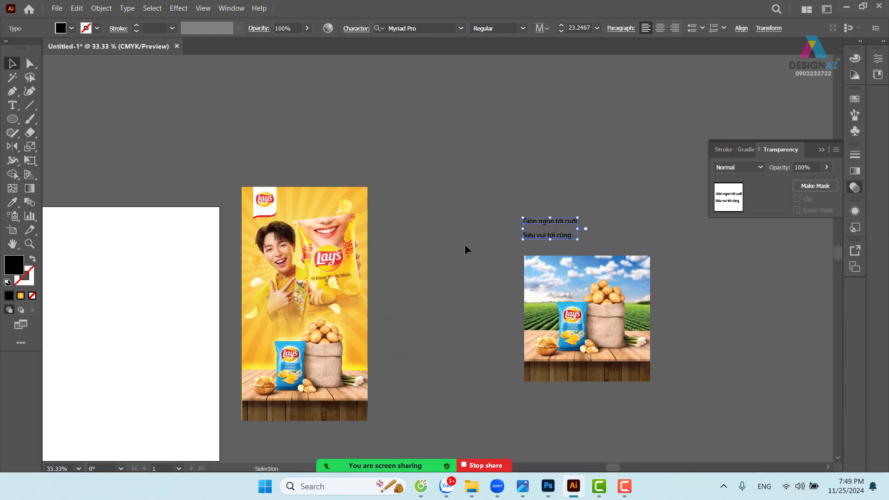
drag(562, 226, 460, 238)
key(z)
drag(347, 260, 440, 234)
key(v)
click(557, 226)
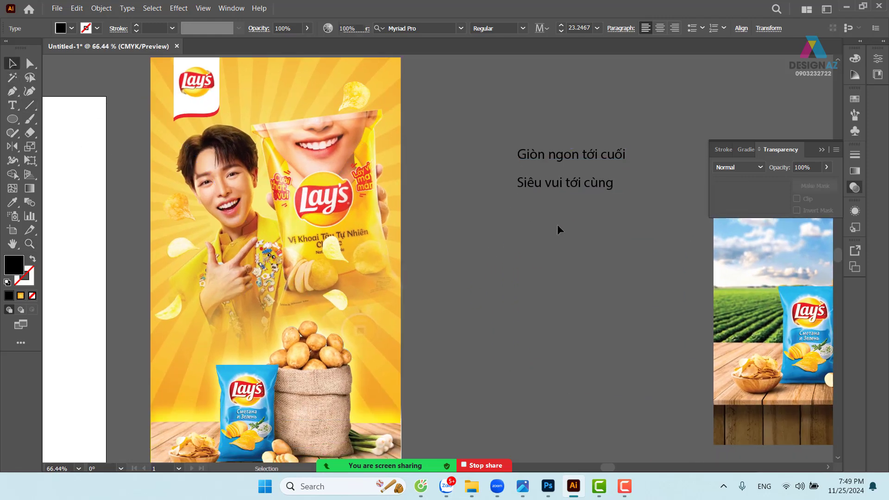
Set "Siêu vui tới cùng" in UTM Avo Bold, enlarge it, and place it on the poster just above the potatoes
click(574, 185)
click(429, 27)
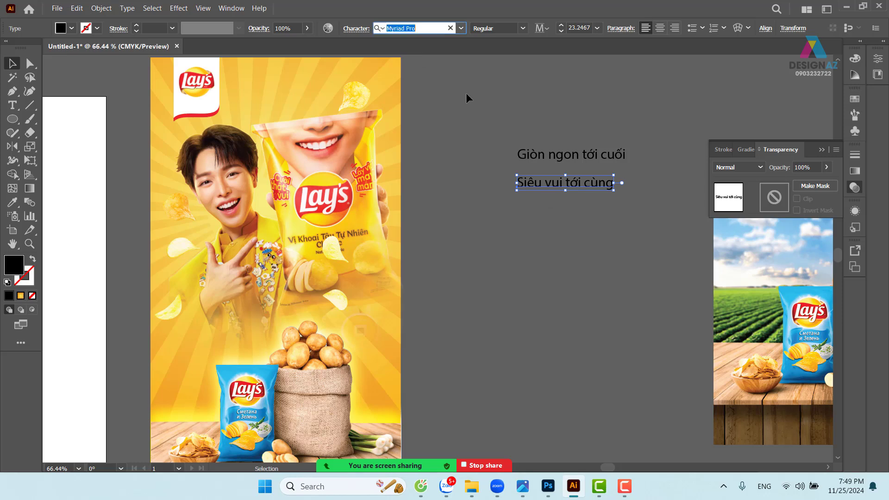
text(utmavo)
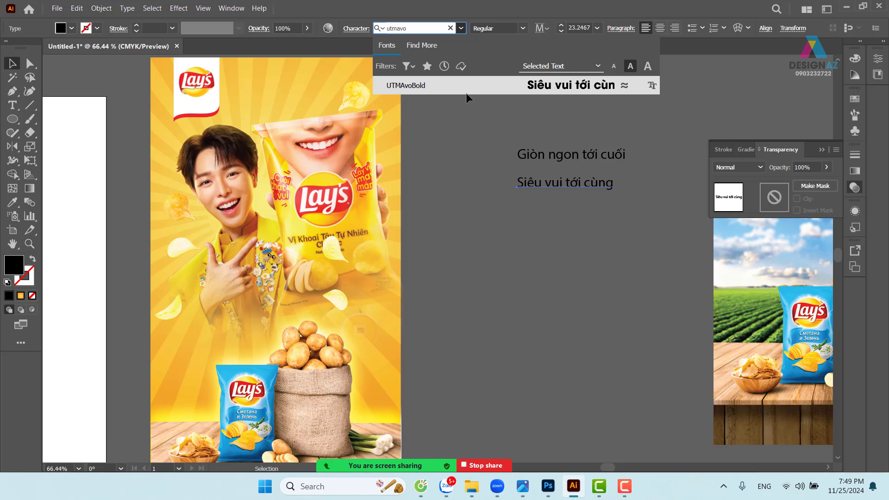
click(465, 92)
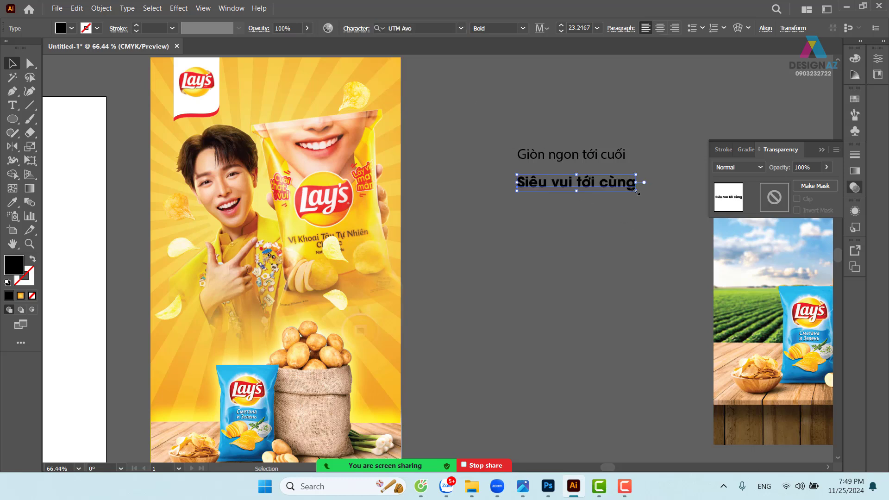
drag(635, 191, 293, 314)
Set "Giòn ngon tới cuối" in UTM Avo Bold and place it on the poster directly above "Siêu vui tới cùng"
click(585, 153)
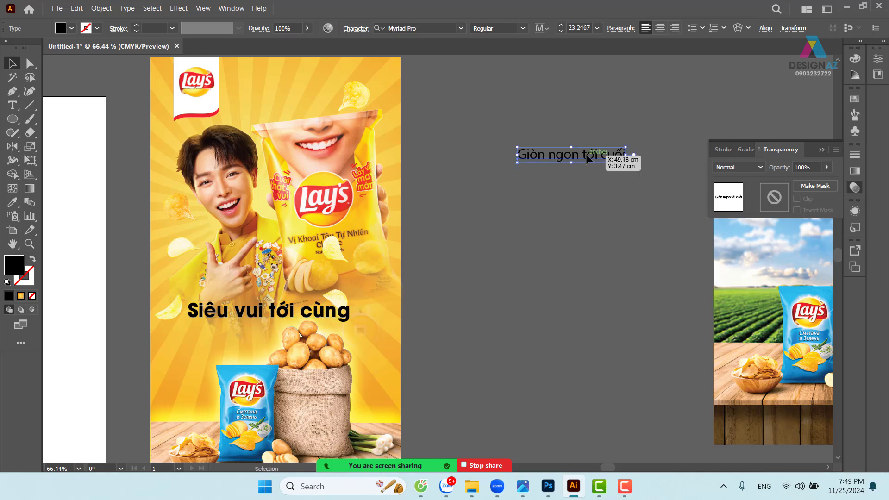
click(423, 29)
key(BackSpace)
text(UTM Avo)
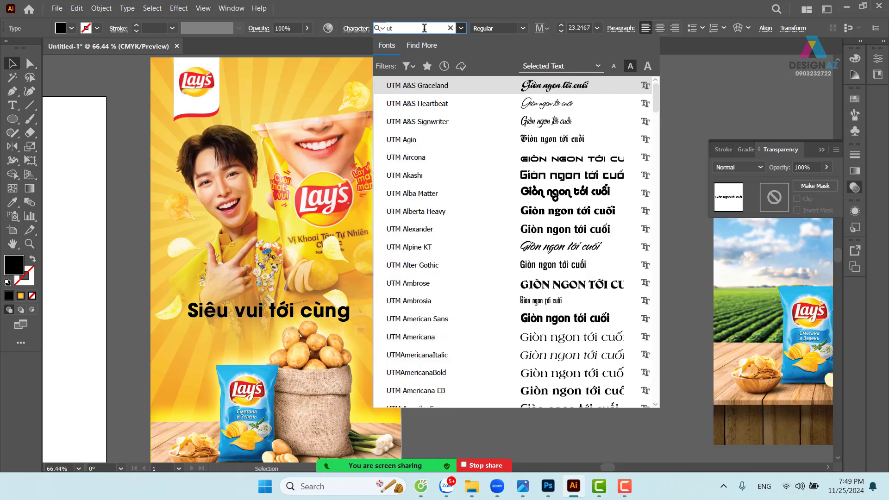
key(Return)
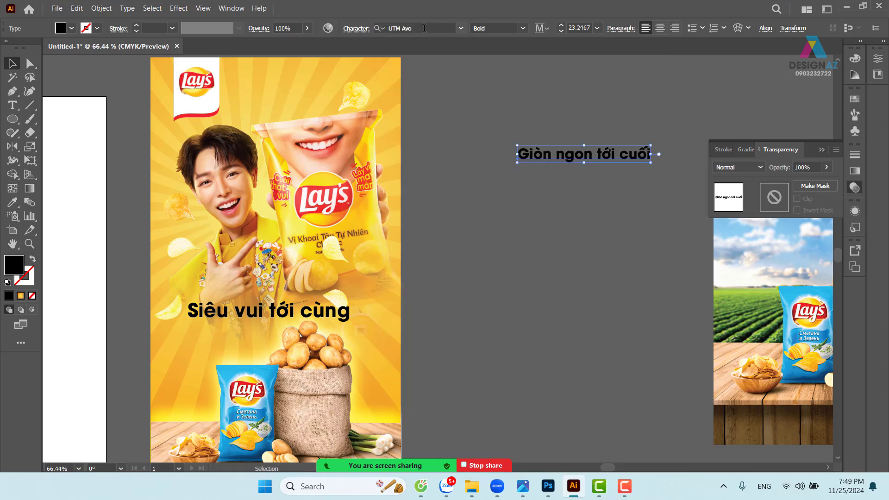
drag(554, 149, 421, 246)
Try successive UTM fonts on "Giòn ngon tới cuối", ending with UTM Colossalis
key(z)
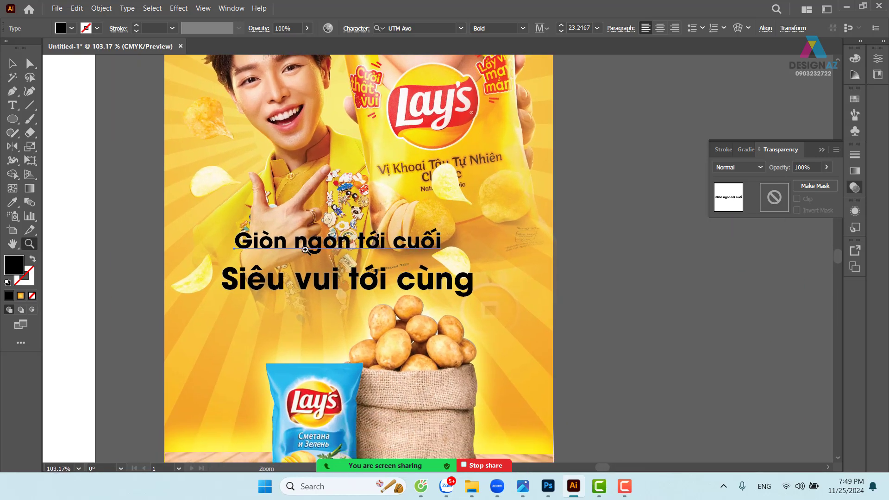
click(12, 63)
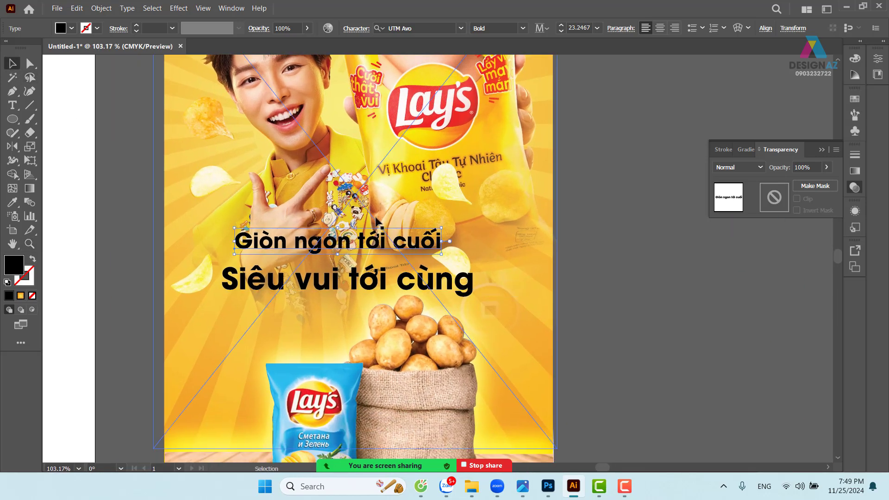
click(428, 29)
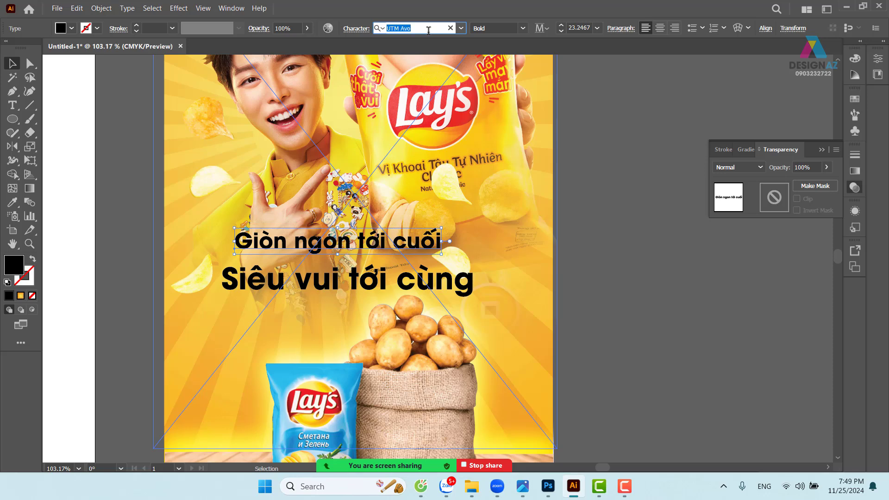
key(Down)
key(Down)
key(Down)
key(Down)
key(Down)
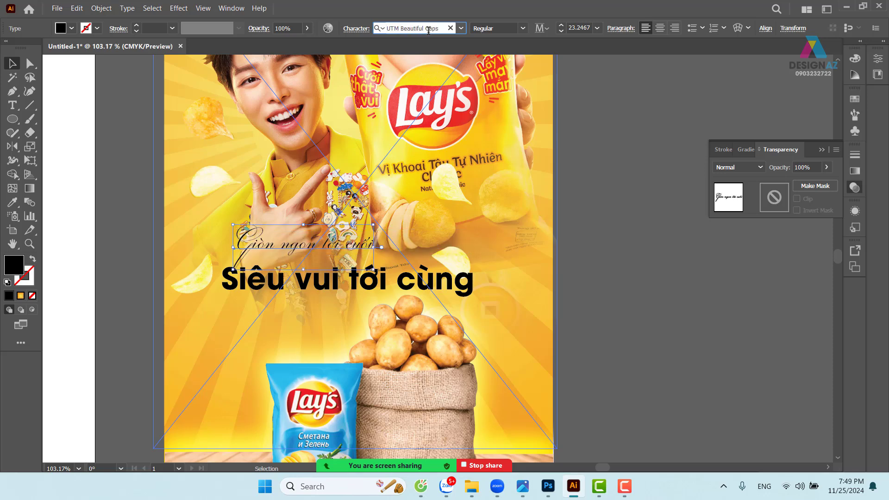
key(Down)
key(Down)
key(Down)
key(Down)
key(Down)
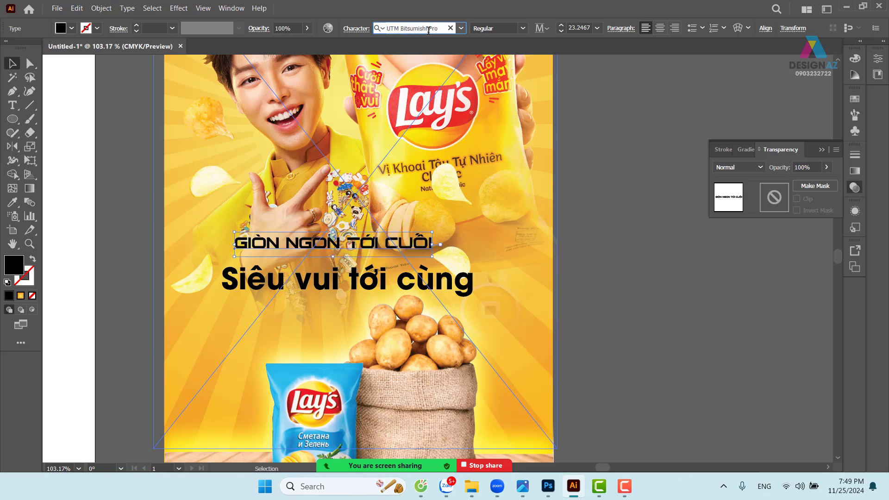
key(Down)
key(Down)
key(Down)
key(Down)
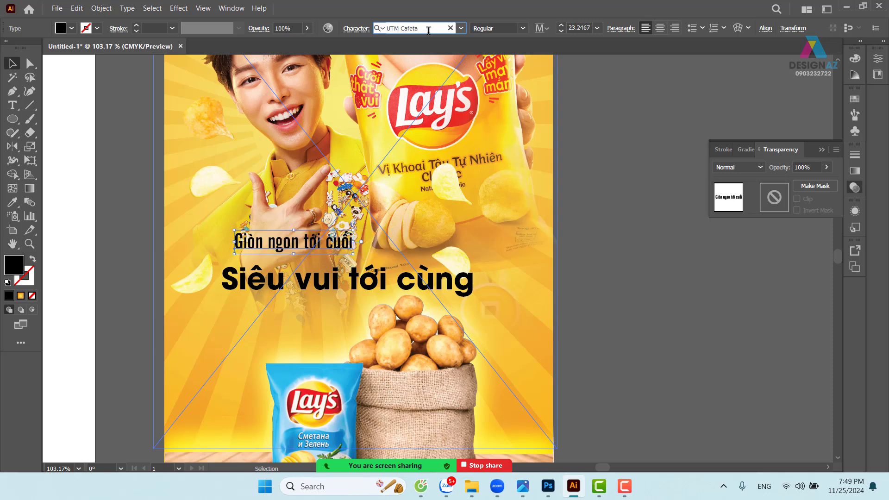
key(Down)
key(Down)
key(Down)
key(Down)
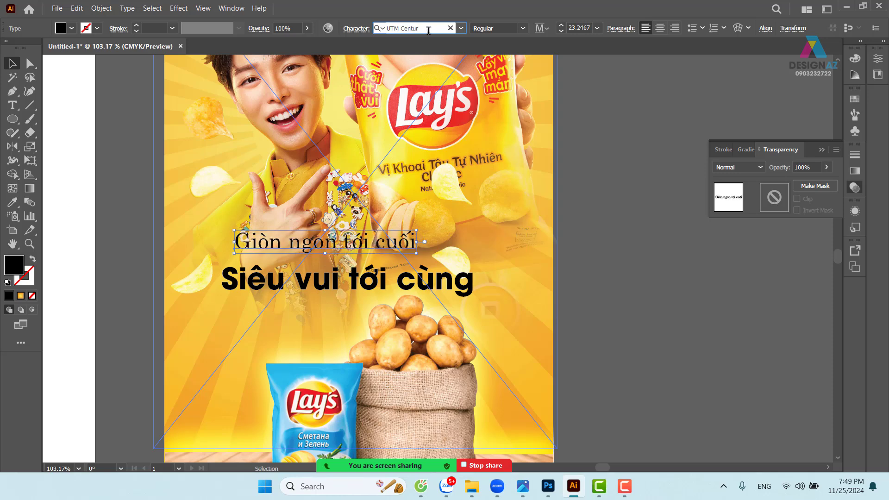
key(Down)
key(Down)
key(Down)
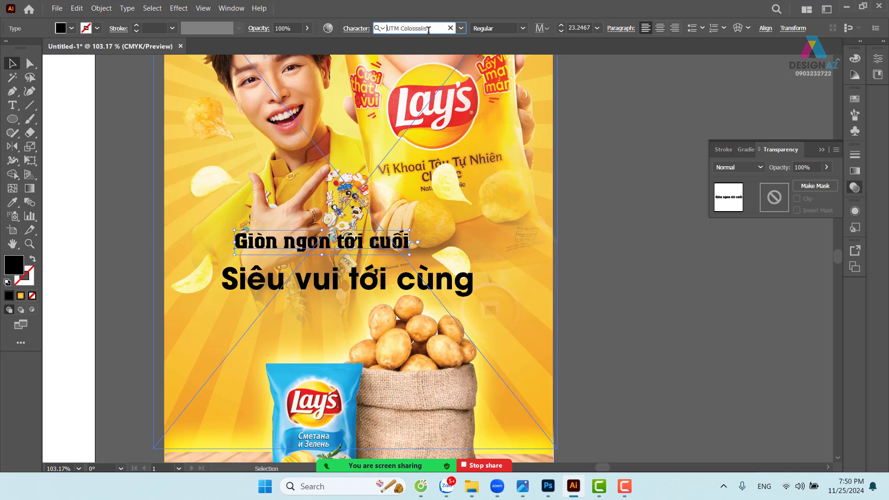
click(605, 260)
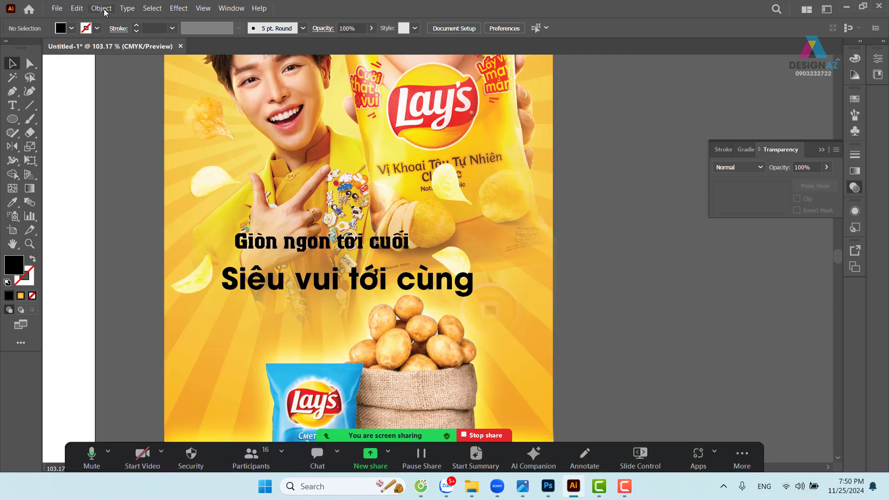
Switch to File Explorer, open the RockoFLF archive in the 25-11-2024 folder, preview the RockoFLF-Bold font, and return to the folder
click(472, 486)
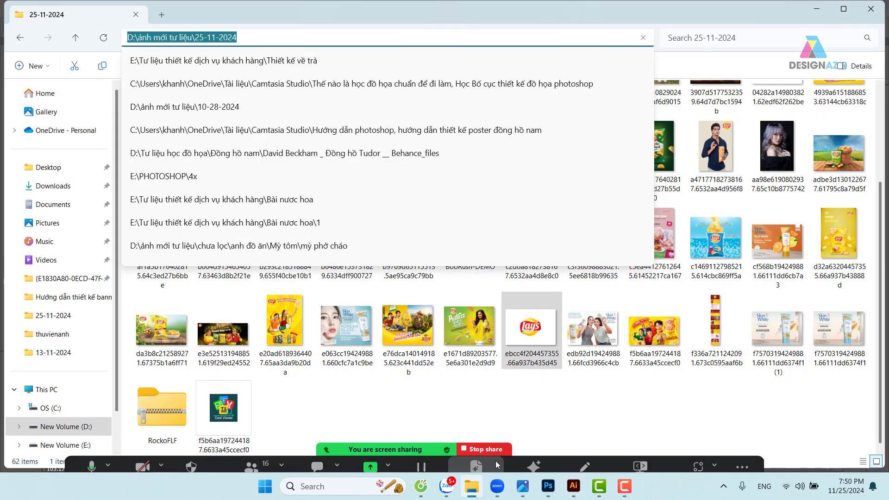
click(434, 415)
click(180, 410)
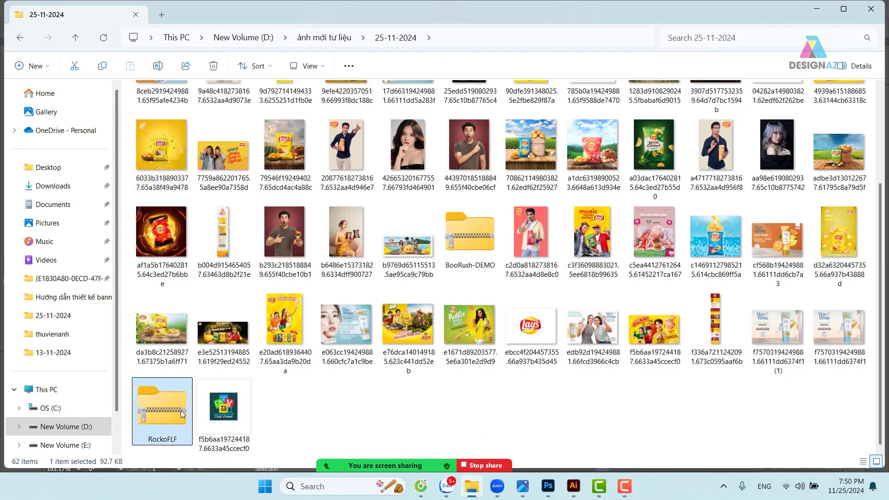
double_click(180, 410)
double_click(166, 123)
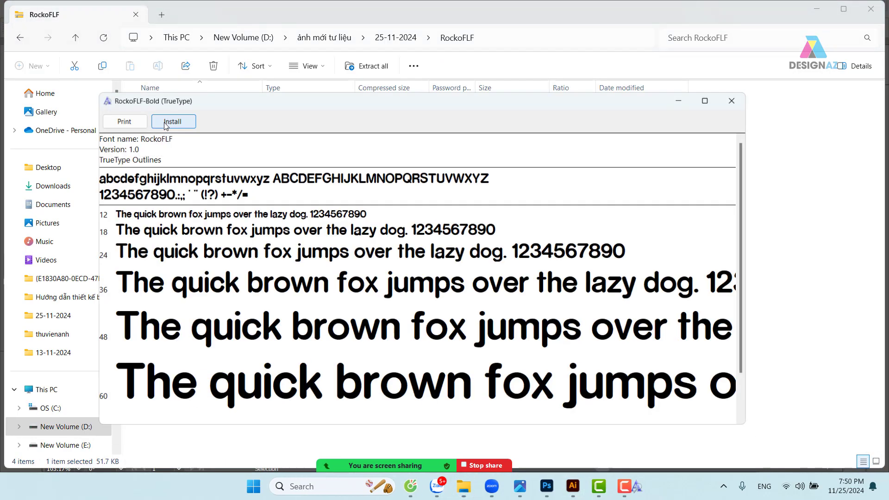
click(739, 104)
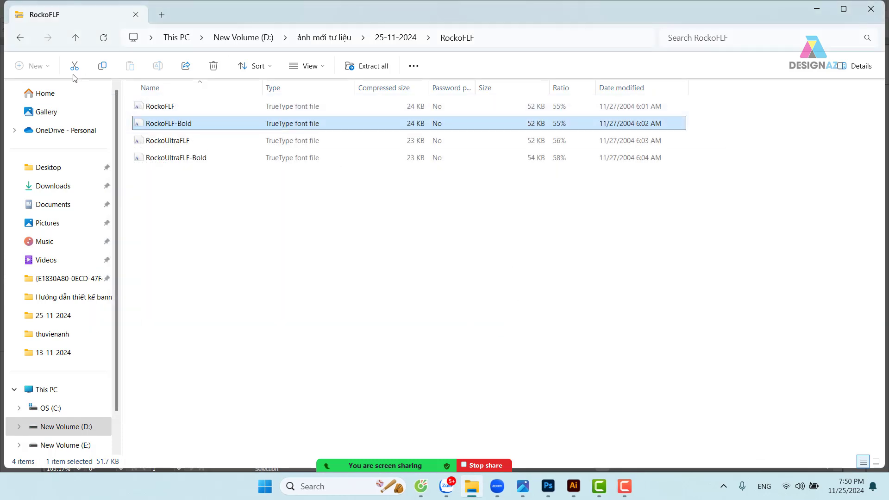
click(21, 38)
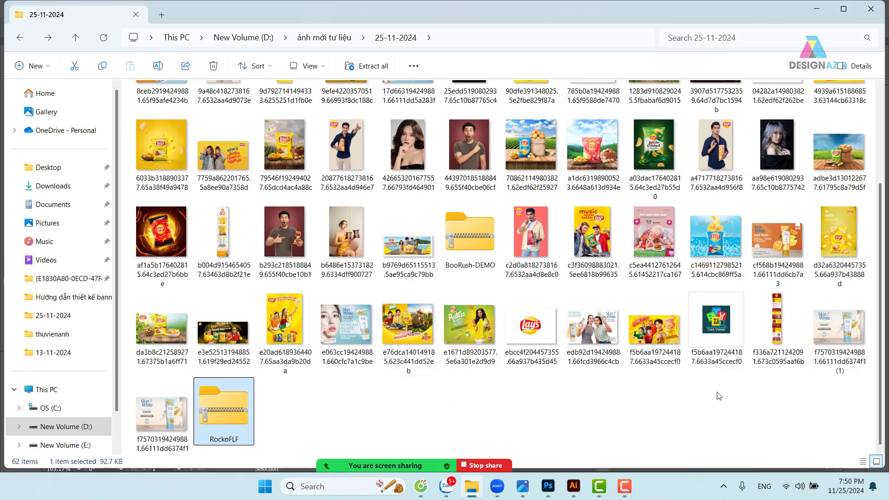
Open the BooRush-DEMO archive, preview the BooRush (DEMO) font, and return to the 25-11-2024 folder
double_click(477, 238)
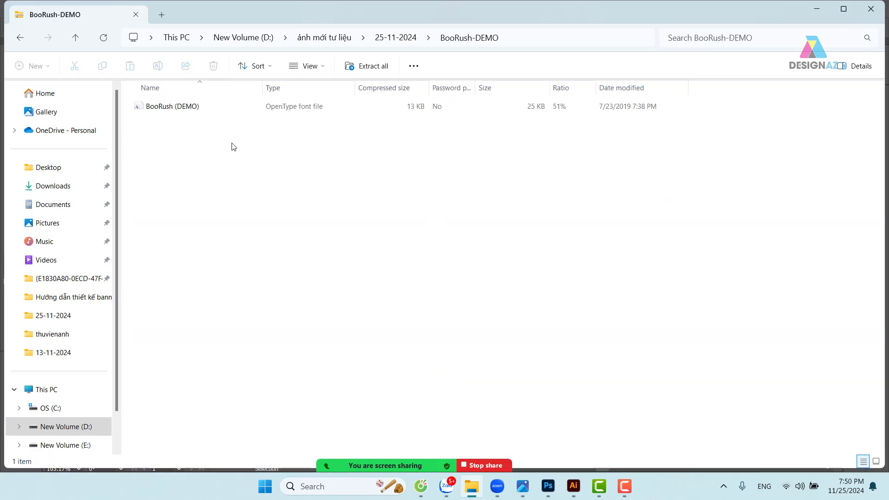
click(172, 109)
double_click(172, 107)
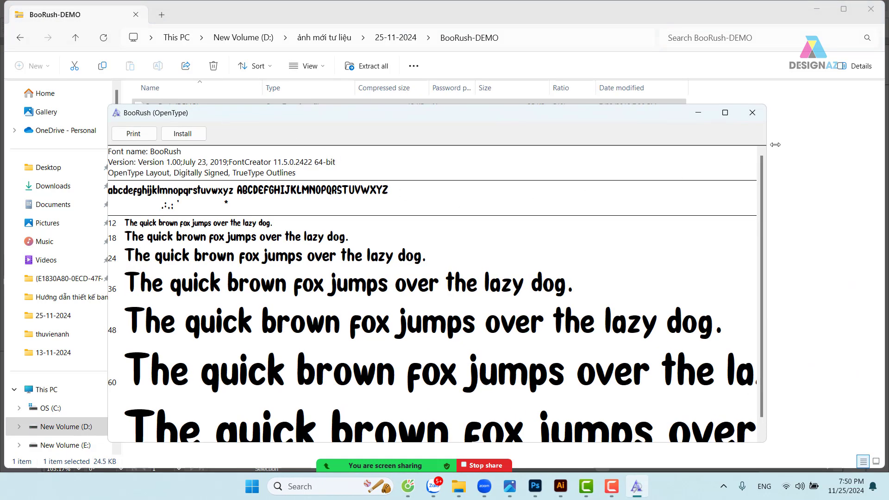
click(752, 113)
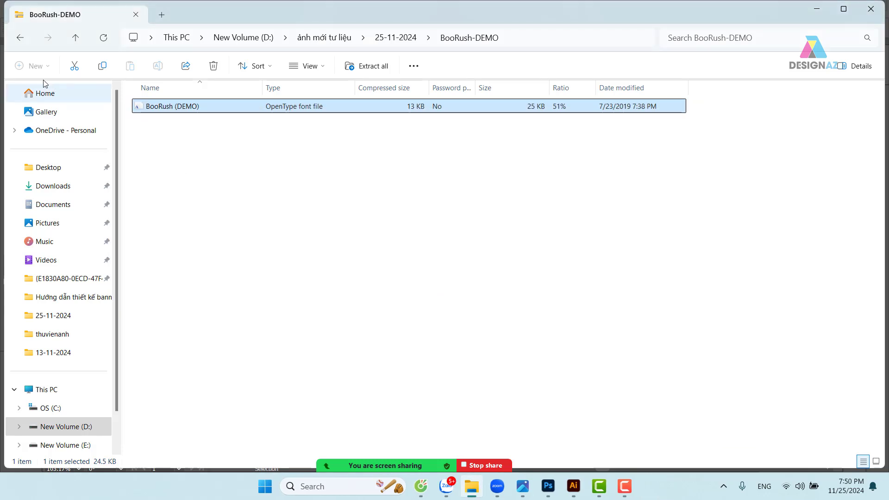
click(27, 37)
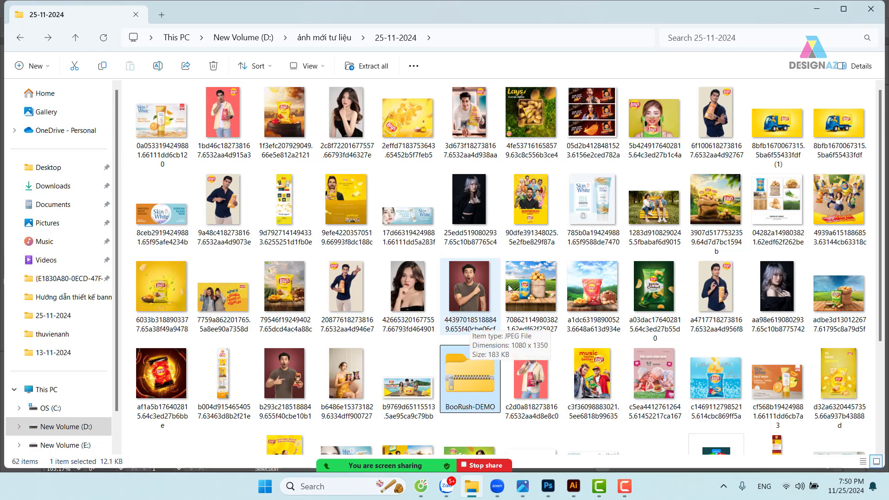
scroll(536, 271, down, 3)
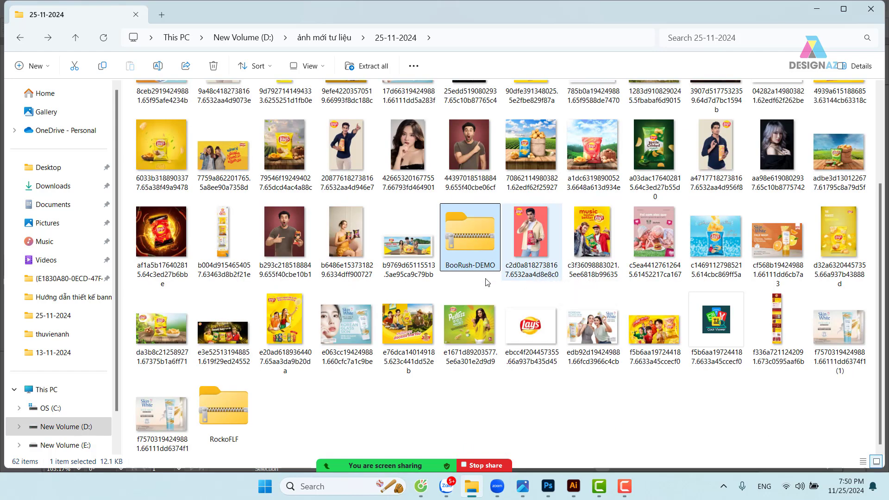
Open the Wingback-Font archive in Downloads, preview the wingback font, and return to Downloads
click(61, 190)
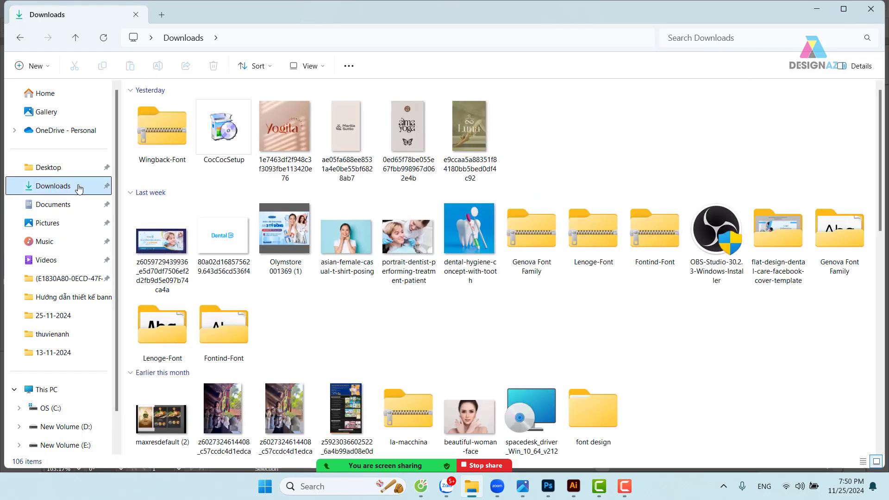
click(167, 133)
double_click(168, 129)
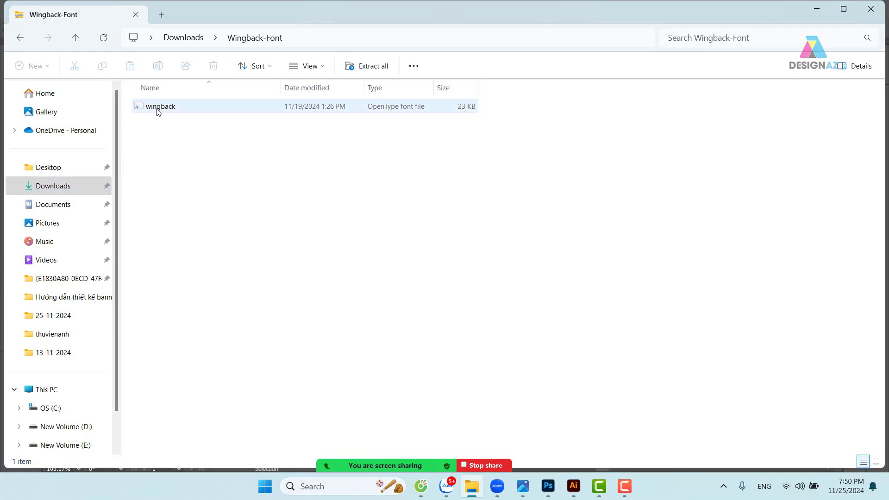
double_click(159, 111)
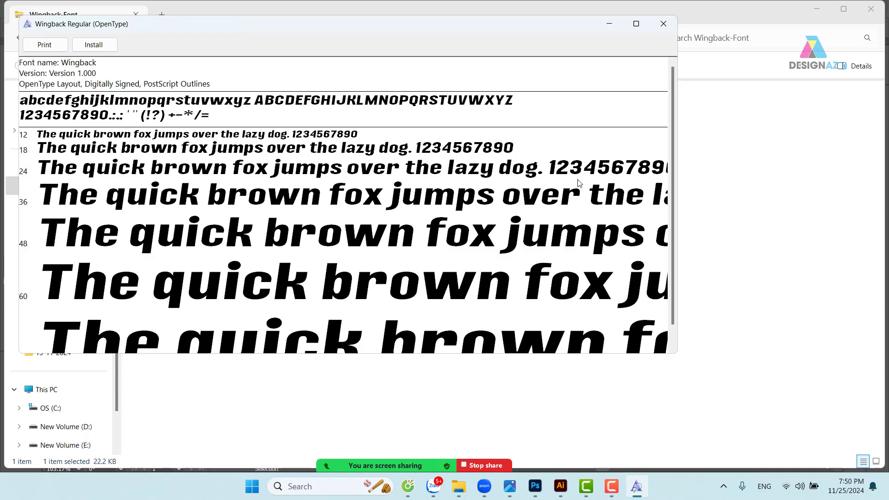
click(671, 29)
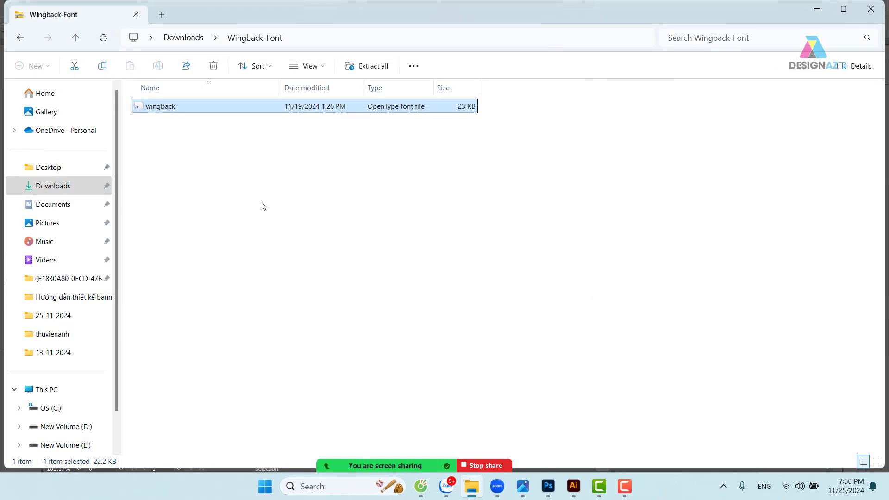
click(20, 38)
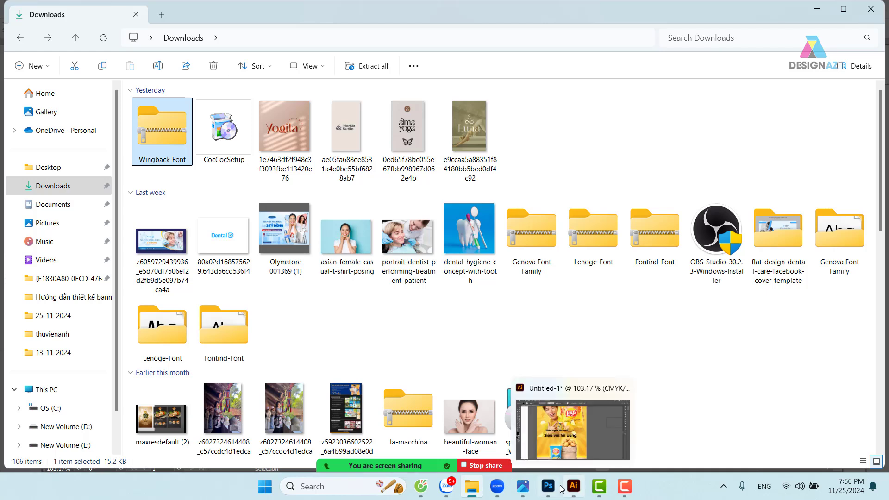
Switch to Illustrator and try further UTM fonts on "Giòn ngon tới cuối", ending with UTM Davida
click(577, 492)
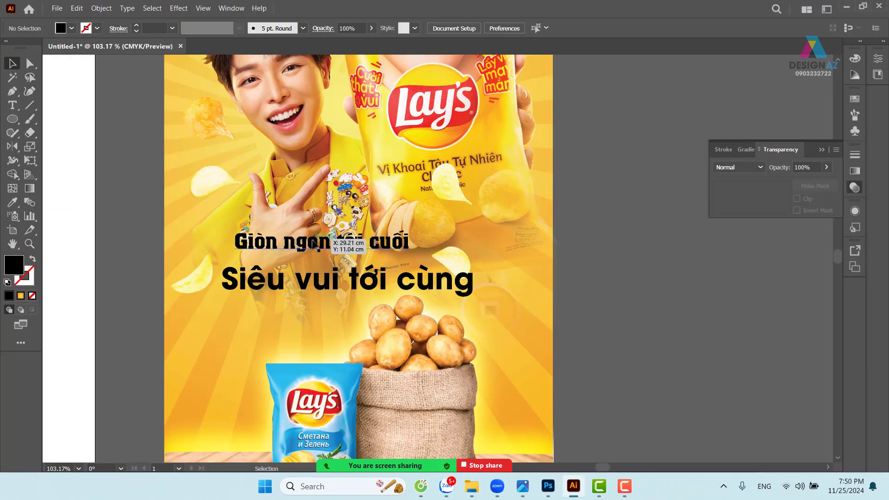
click(348, 231)
click(430, 28)
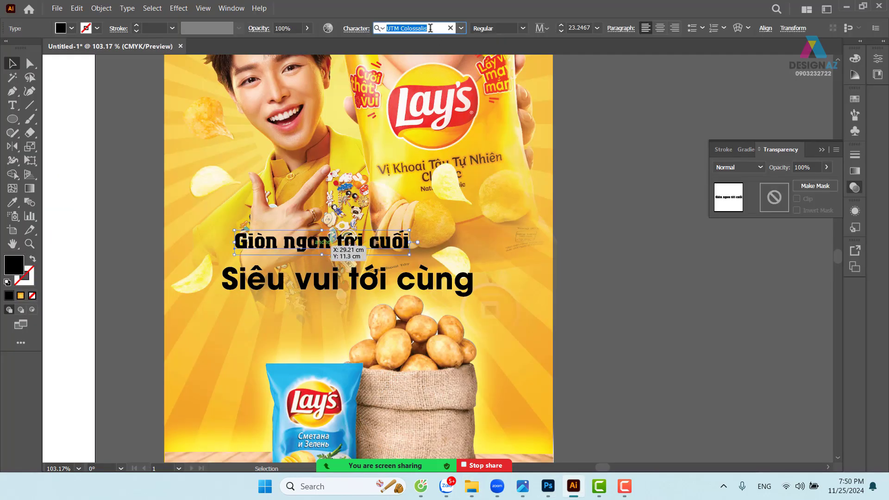
key(Down)
key(Down)
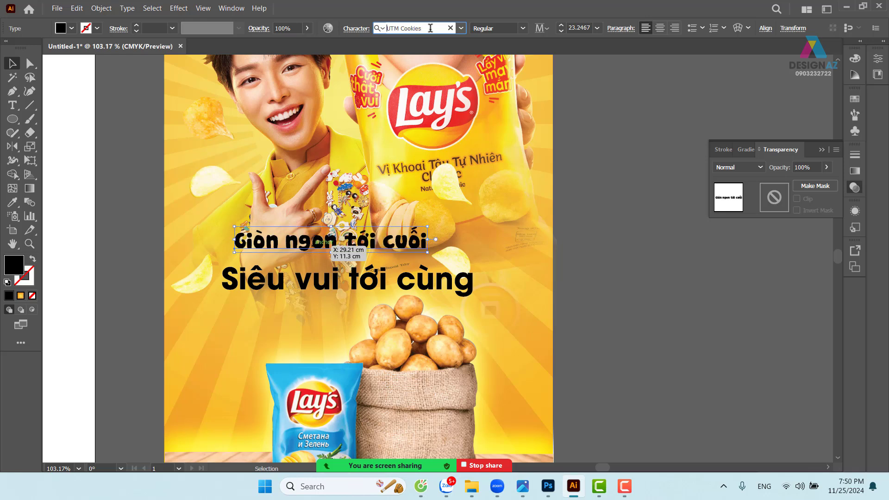
key(Down)
key(Down)
key(Down)
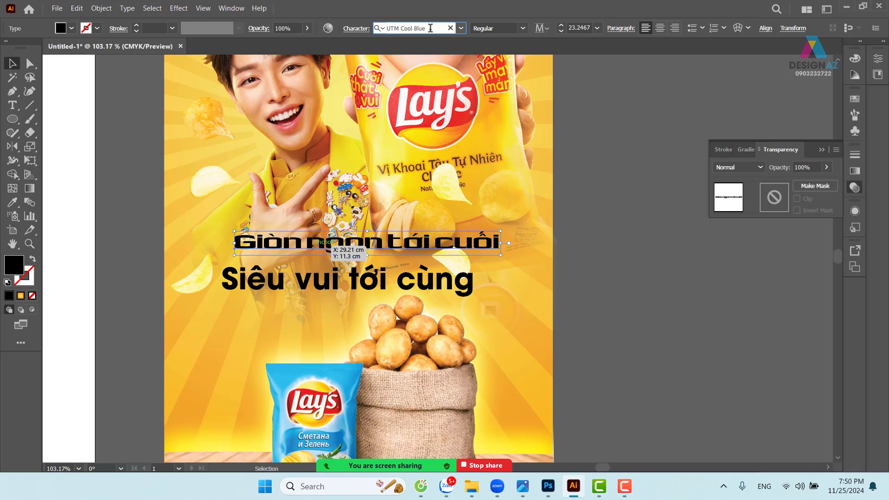
key(Down)
key(Down)
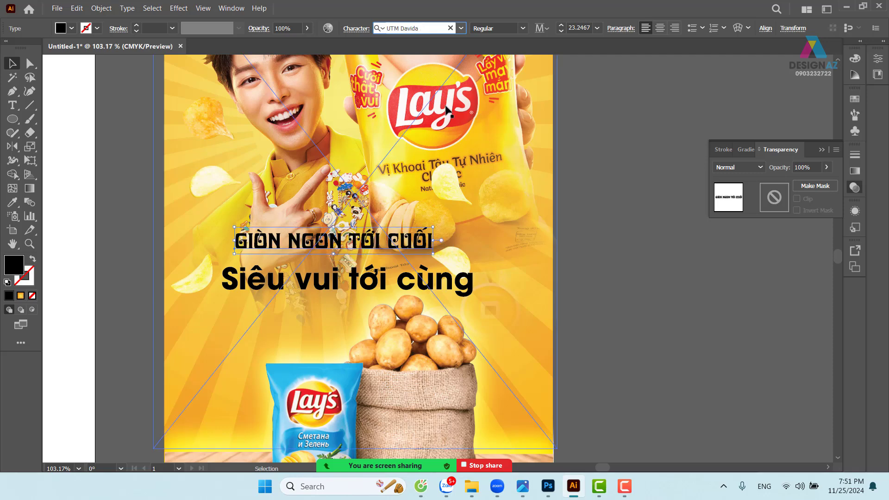
click(573, 268)
click(426, 247)
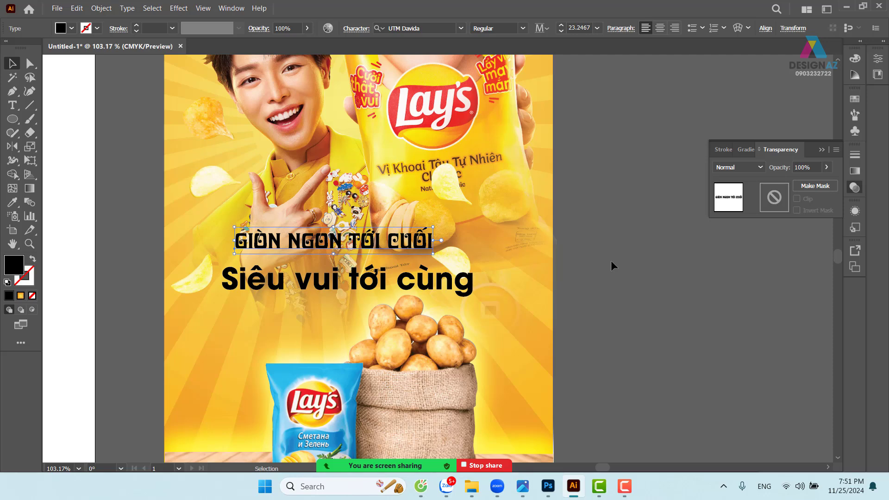
click(56, 9)
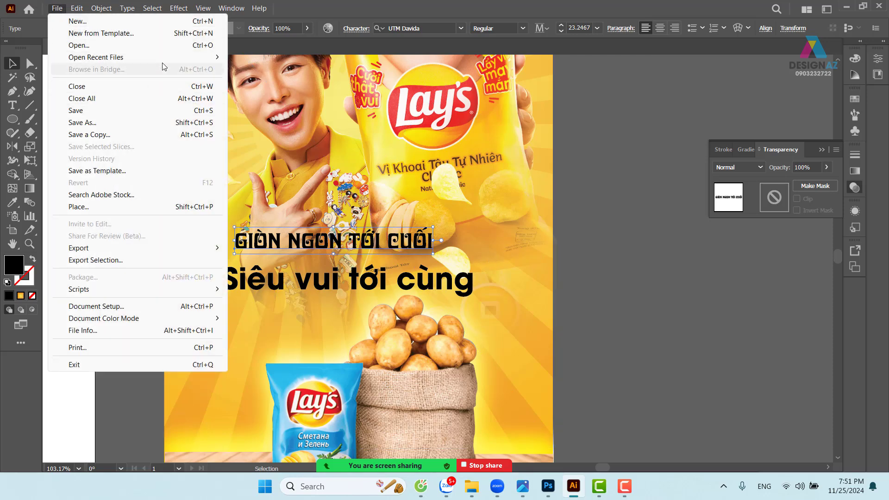
mouse_move(178, 60)
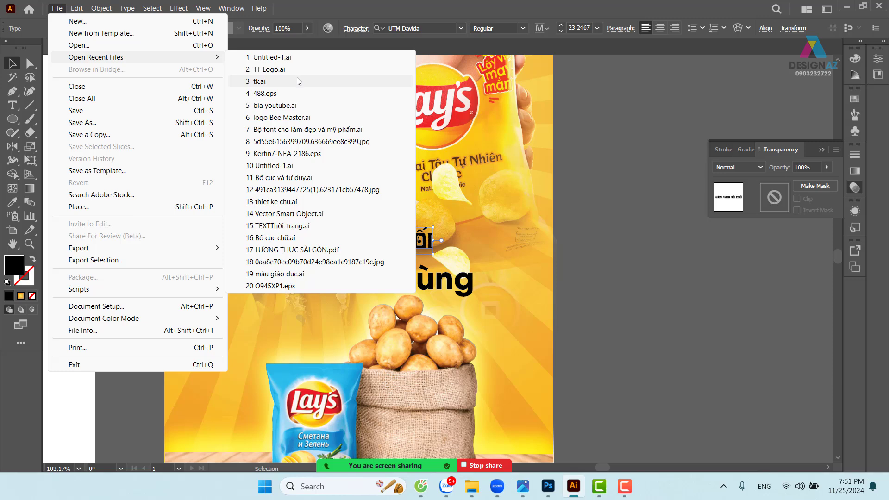
click(608, 274)
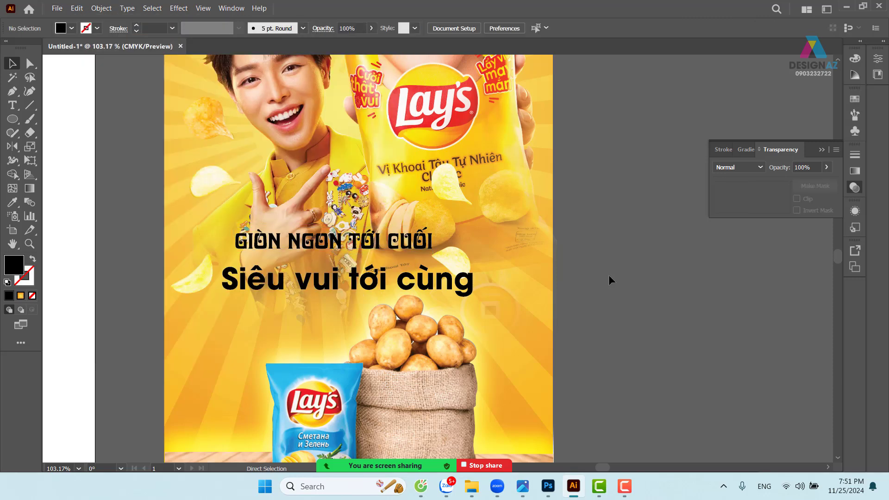
Open "font thiết kế làmdep" from font thiết kế làmdep_Folder on drive E and dismiss the missing fonts notice without replacing any
key(ctrl+o)
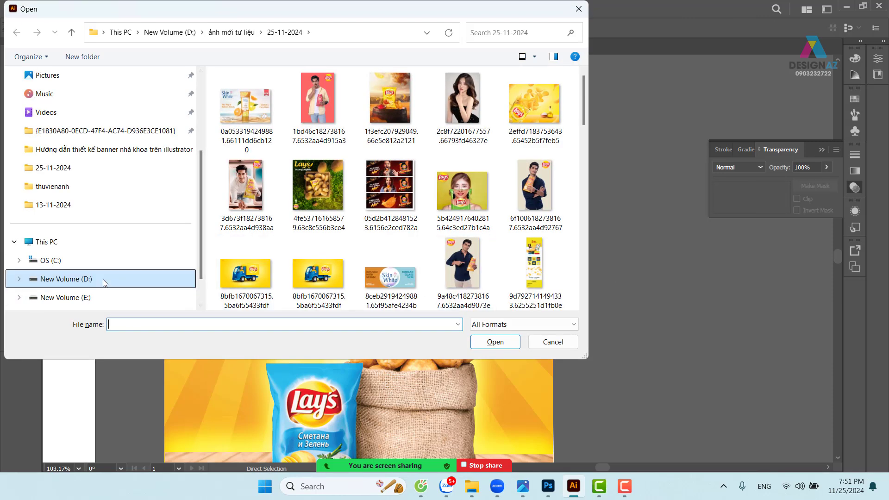
scroll(103, 280, down, 1)
click(92, 262)
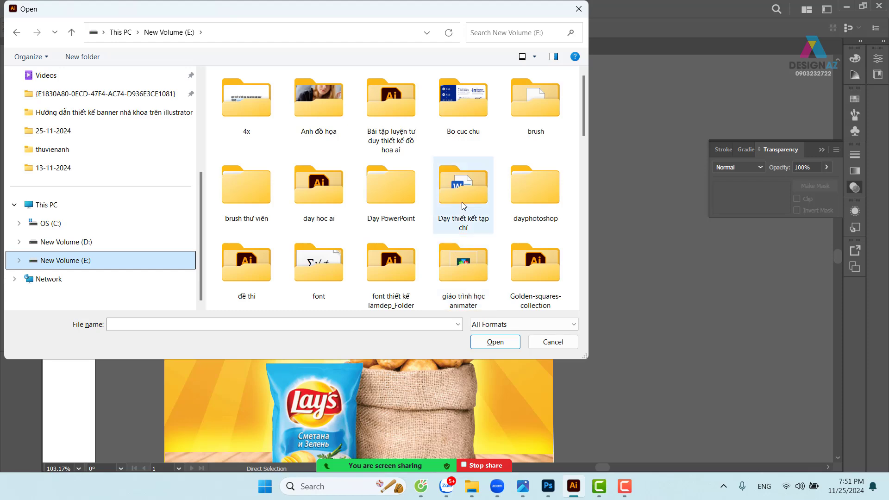
scroll(463, 204, down, 1)
click(405, 198)
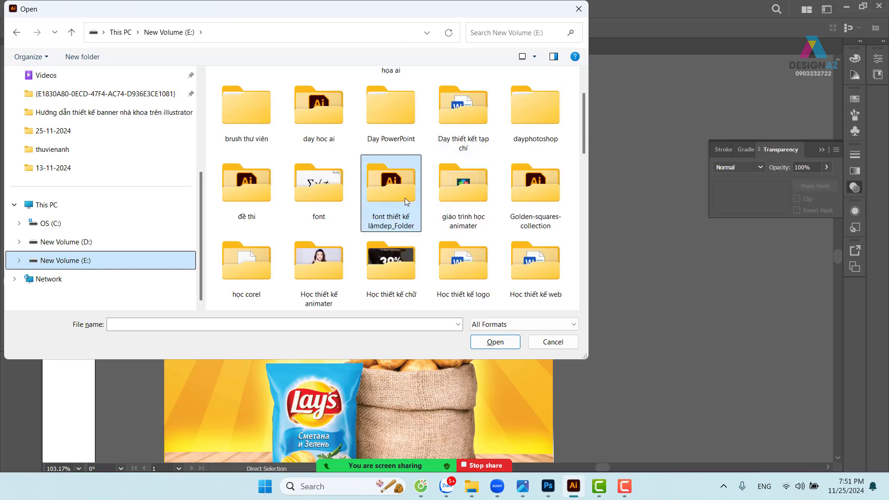
double_click(404, 198)
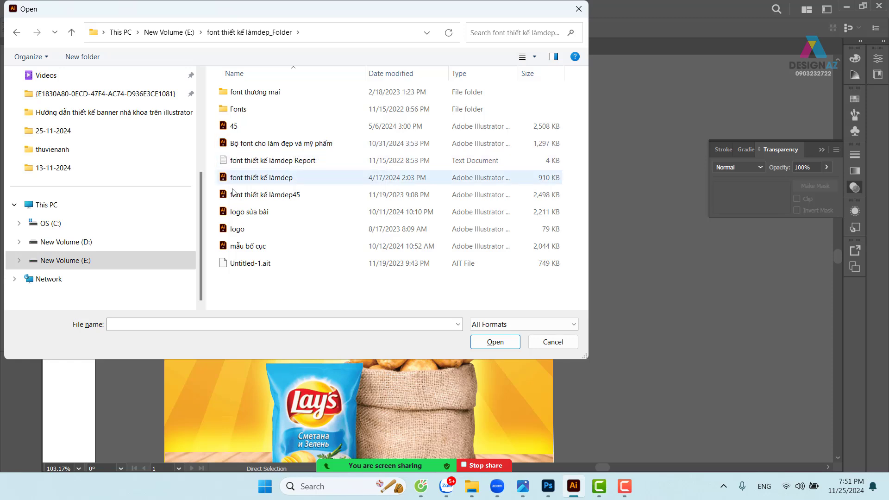
click(234, 144)
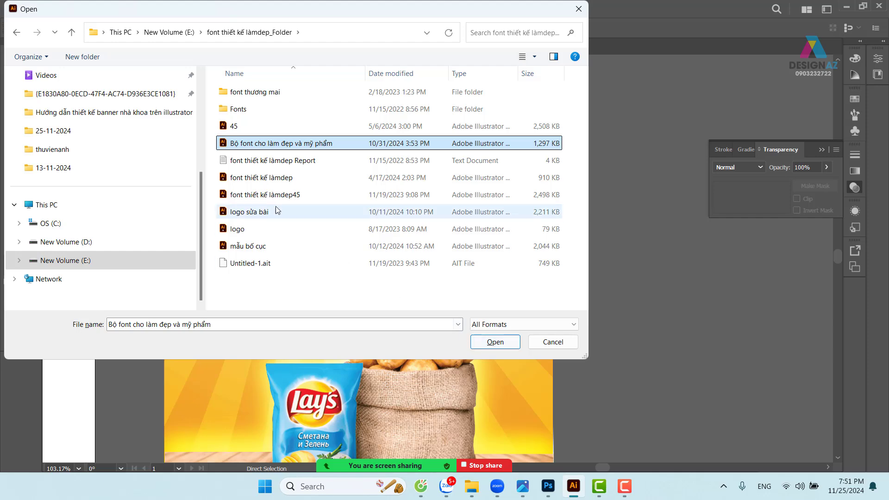
click(252, 179)
click(499, 344)
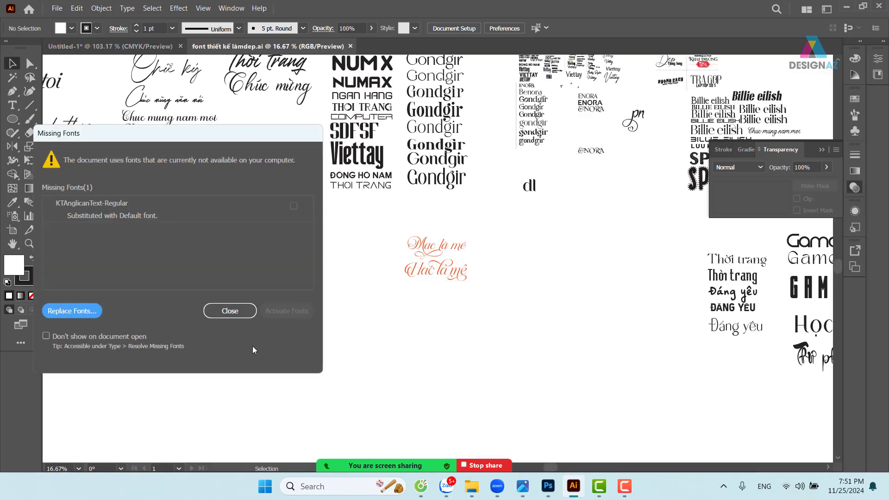
click(244, 311)
Find the "The Barethos" sample among the font samples and select it, keeping it at its original position
drag(533, 129, 488, 267)
key(z)
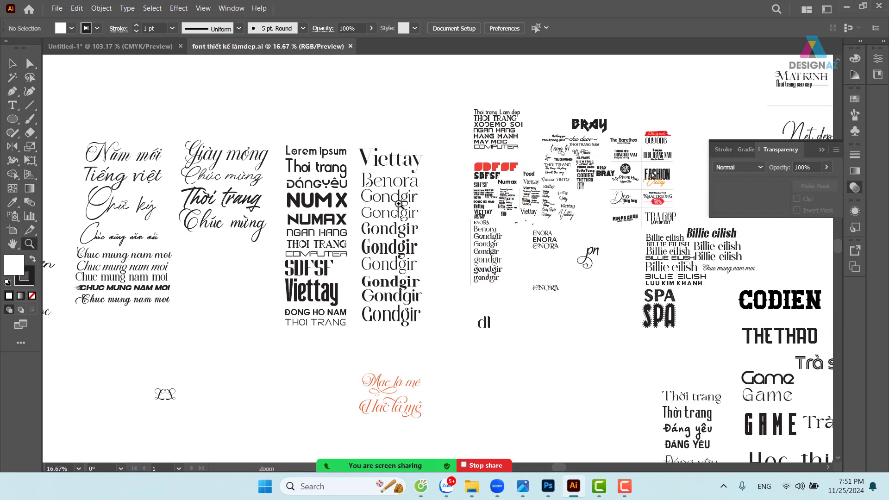
drag(604, 195, 461, 202)
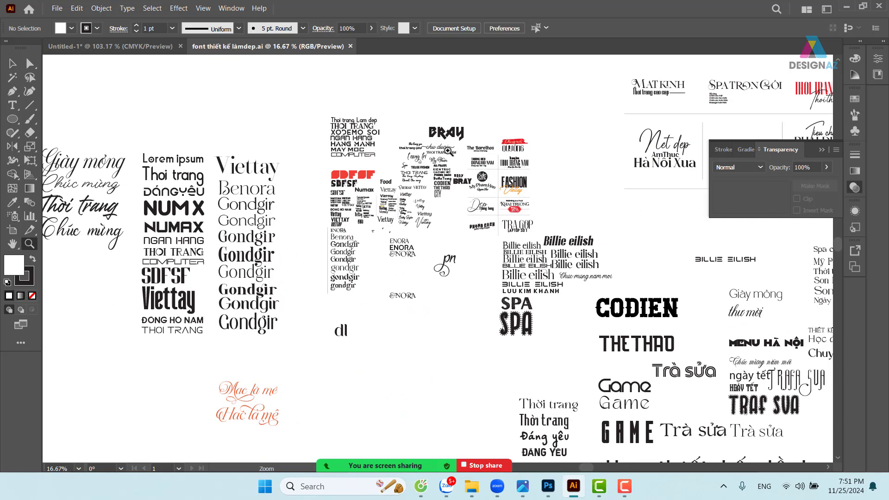
drag(486, 153, 430, 256)
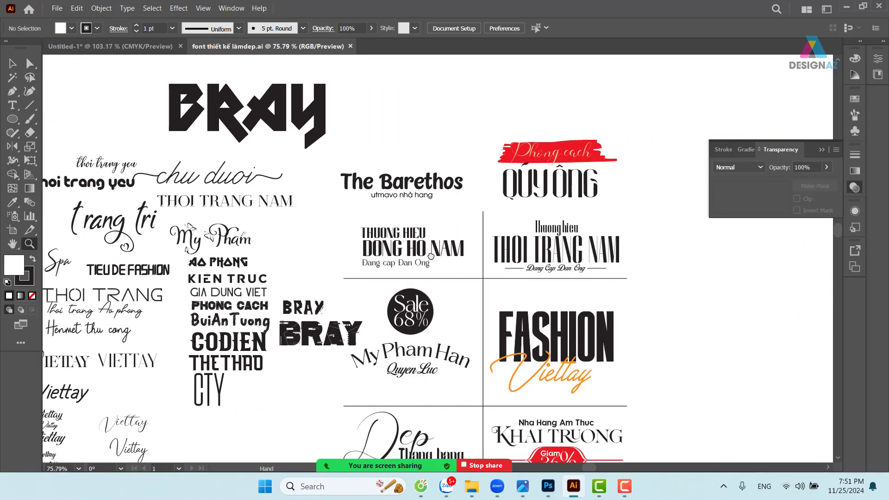
drag(335, 177, 334, 178)
key(v)
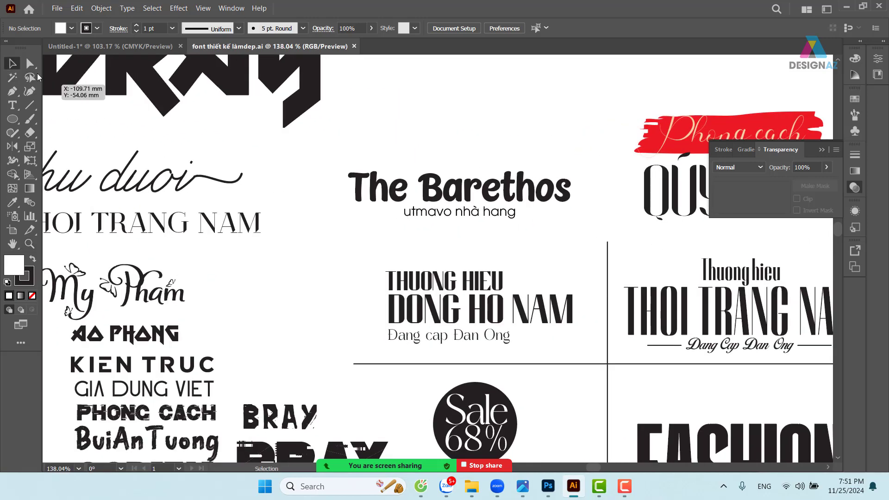
click(537, 203)
drag(537, 203, 508, 165)
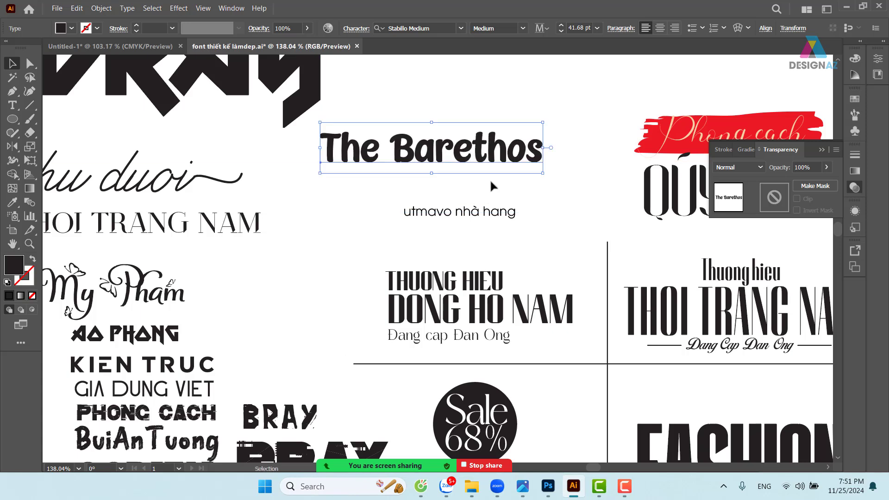
key(ctrl+z)
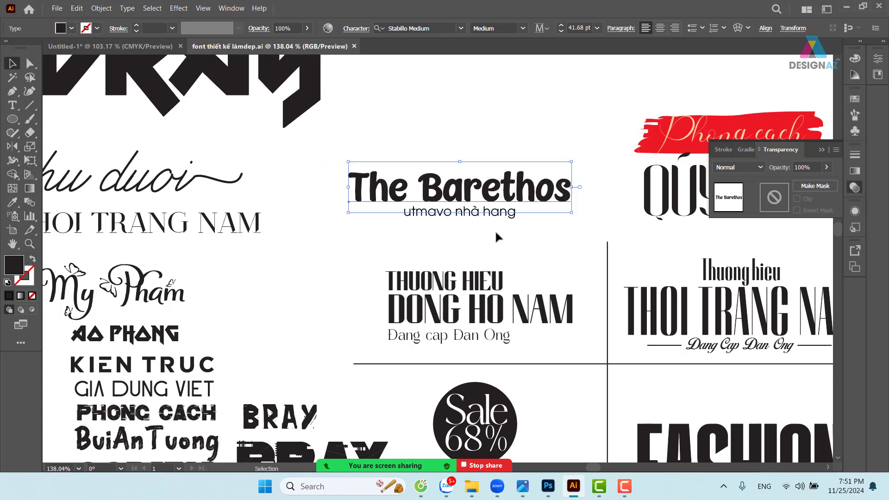
Copy the "The Barethos" text into the Untitled-1 poster document and place it just outside the poster's right edge
key(a)
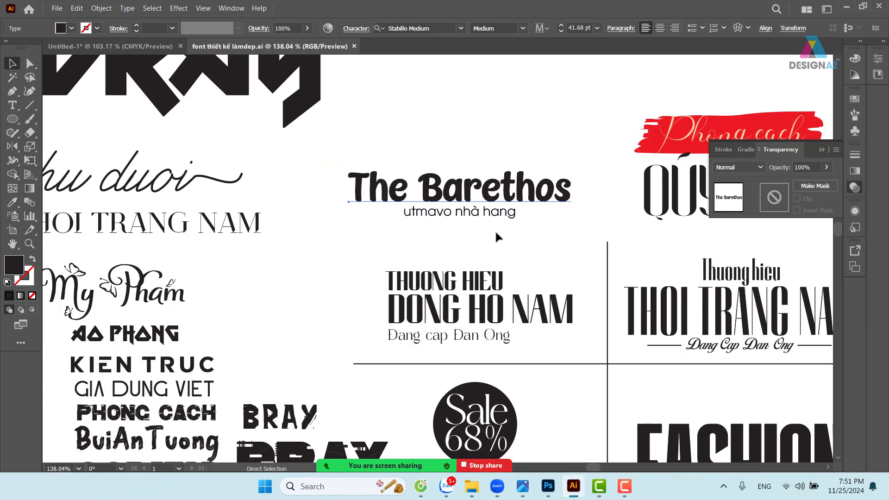
key(v)
click(110, 46)
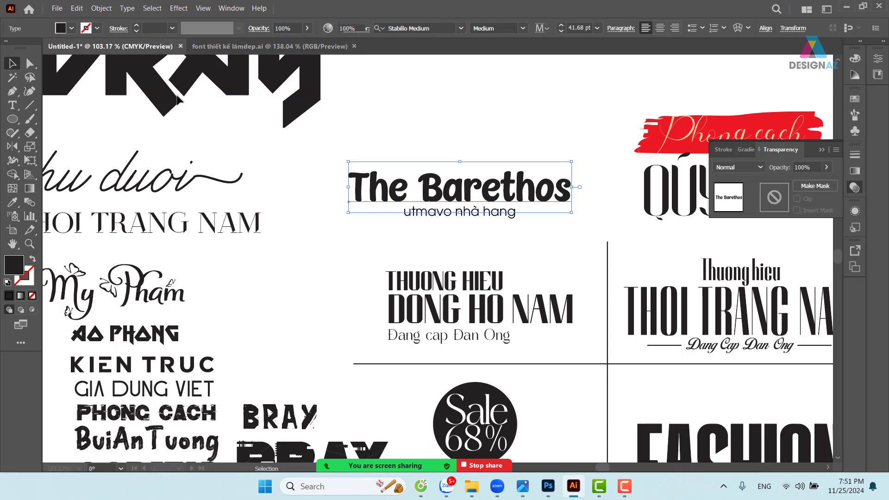
key(ctrl+v)
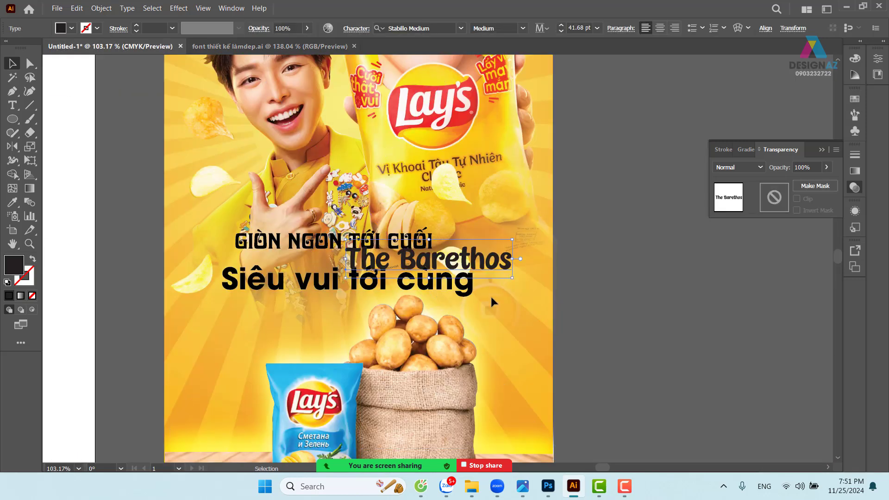
drag(514, 261, 685, 279)
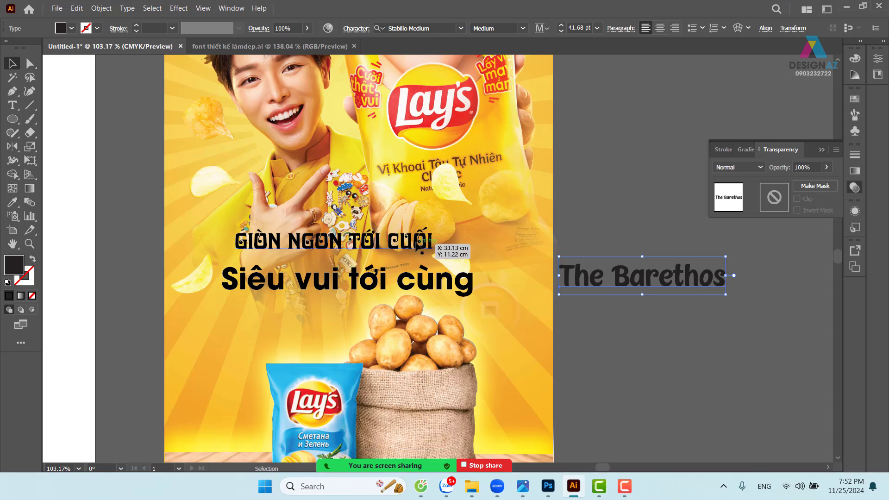
Apply the font of the "The Barethos" sample to "Giòn ngon tới cuối" using the Eyedropper
click(428, 244)
key(i)
click(607, 277)
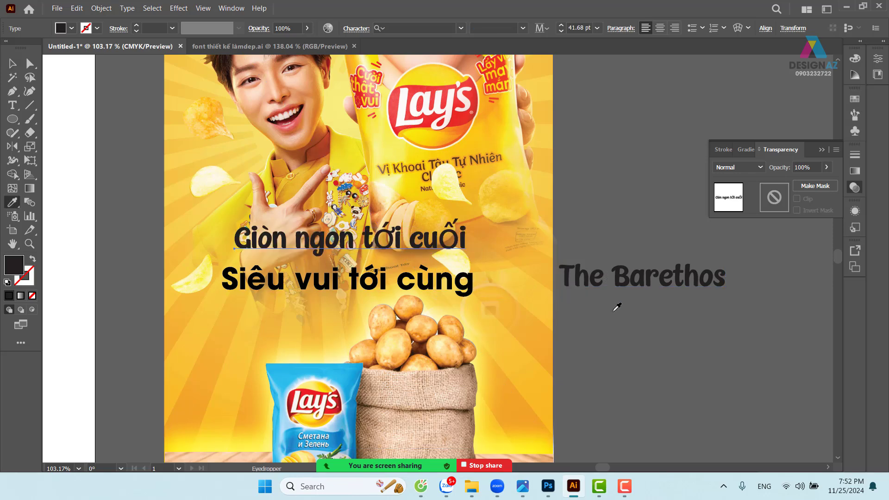
click(12, 63)
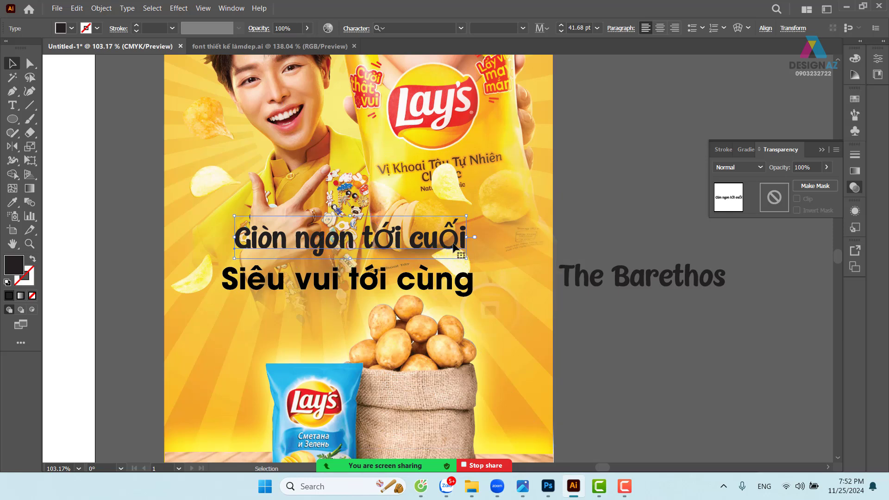
Replace the "tớ" in "tới" with unaccented "To" so the word reads "Toi"
double_click(385, 238)
drag(373, 232, 395, 232)
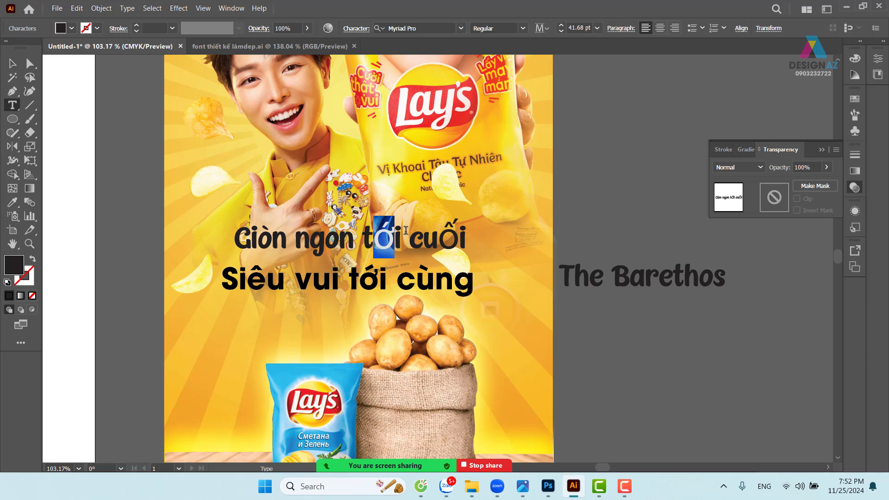
key(BackSpace)
key(BackSpace)
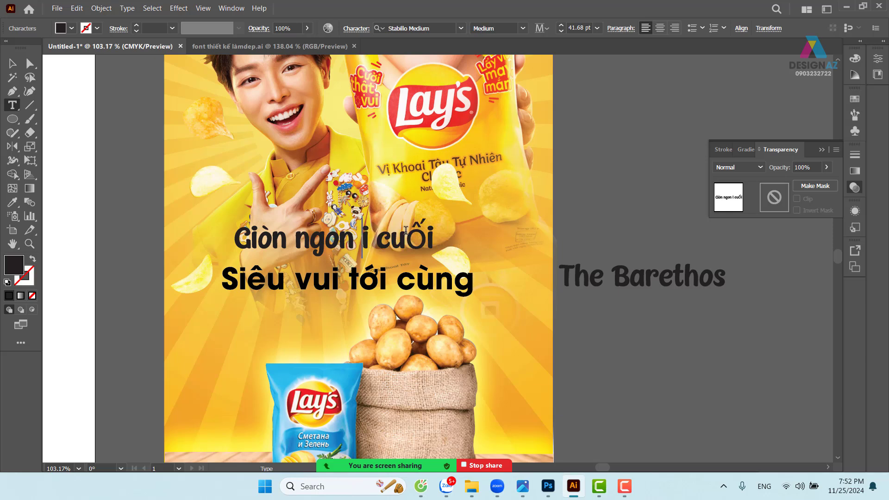
text(To)
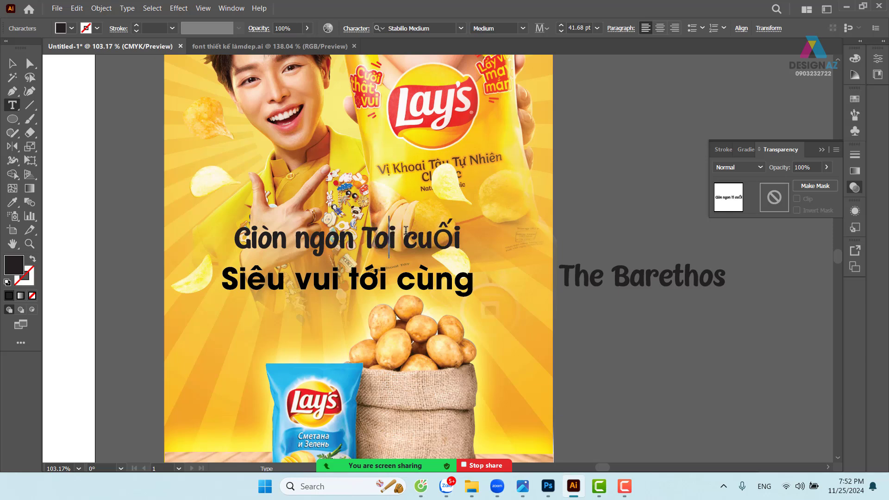
Replace the accented "uố" in "cuối" with plain "uo" so the line reads "Giòn ngon Toi cuoi"
drag(438, 235, 452, 236)
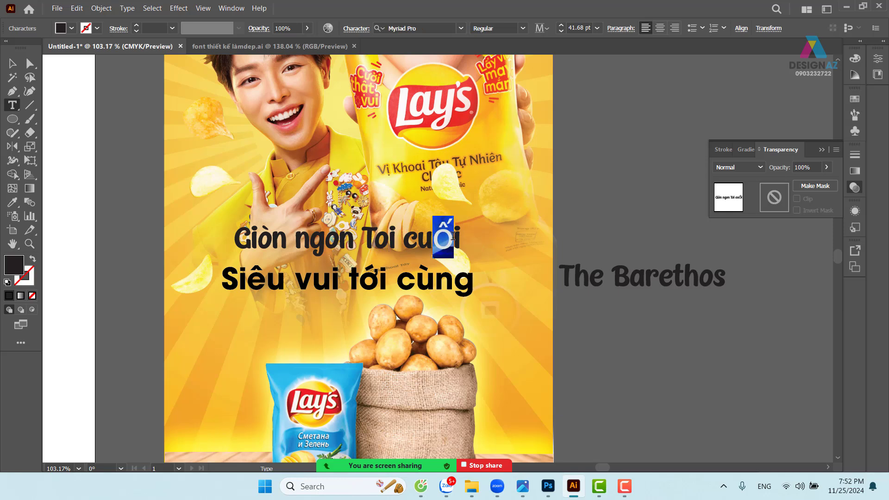
key(BackSpace)
text(ơ)
key(BackSpace)
key(BackSpace)
text(uo)
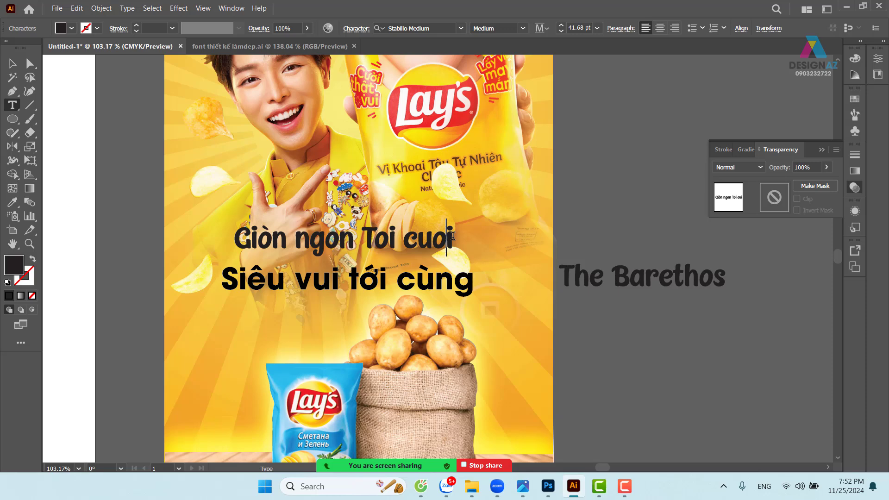
click(12, 64)
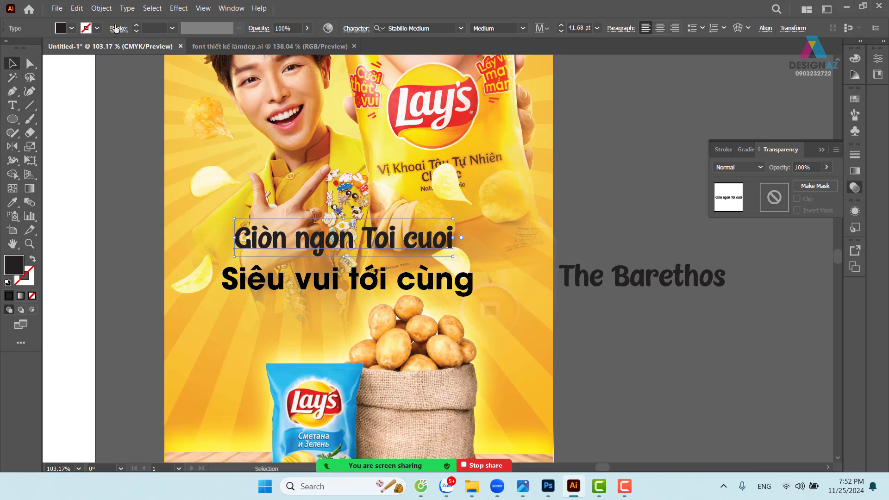
Change "Giòn ngon Toi cuoi" to uppercase and move the "The Barethos" sample farther right of the poster
click(131, 11)
mouse_move(278, 180)
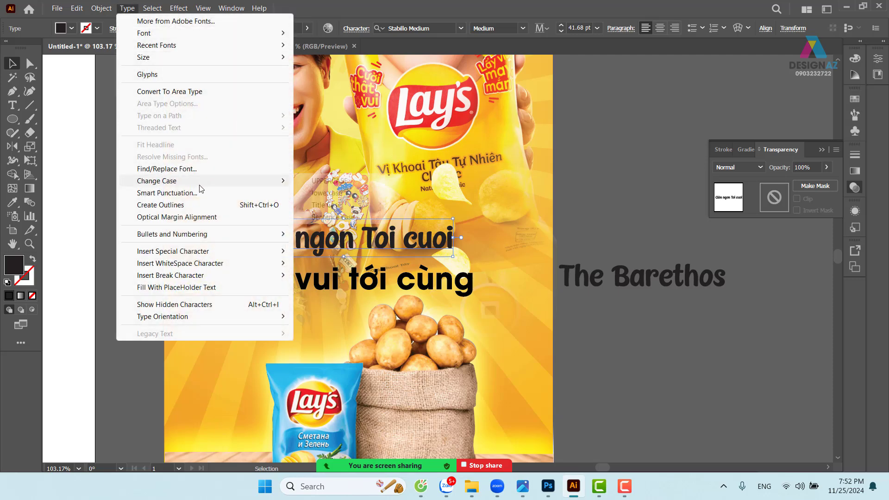
click(329, 181)
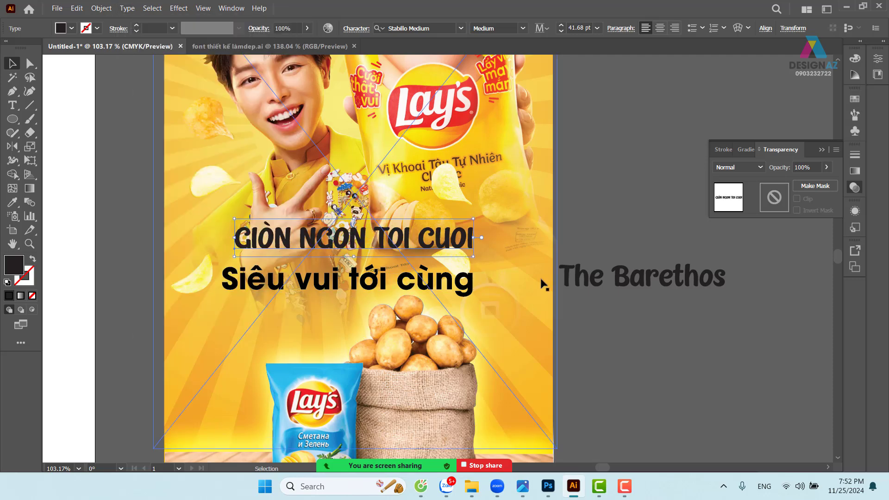
click(629, 210)
drag(674, 287, 739, 287)
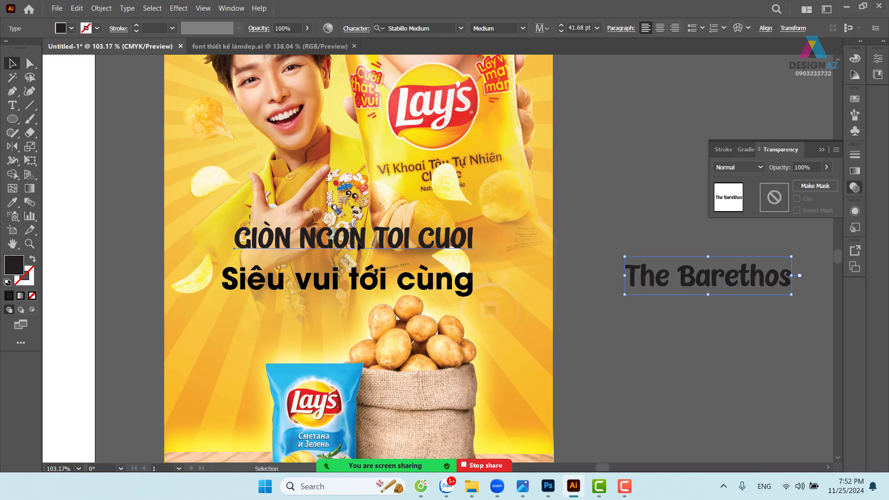
Move "GIÒN NGON TOI CUOI" off the poster to above "The Barethos", about 14 cm right and 1.9 cm up
click(358, 245)
key(z)
drag(309, 214, 389, 258)
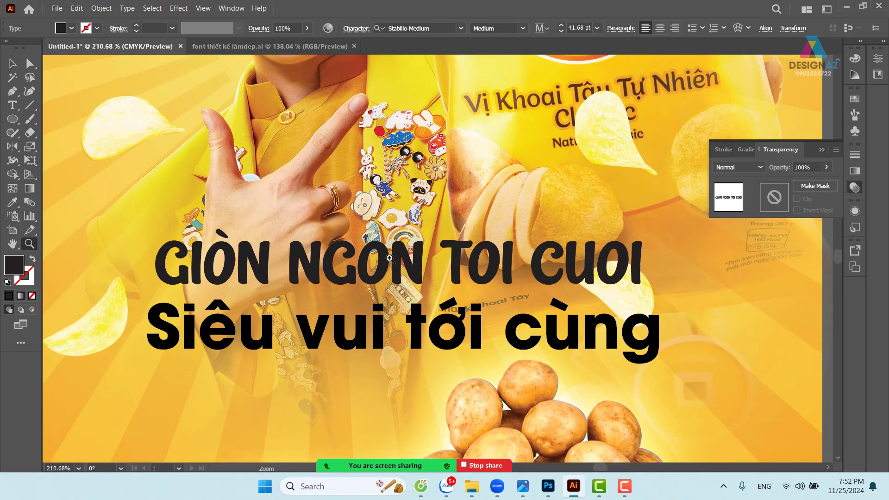
click(12, 63)
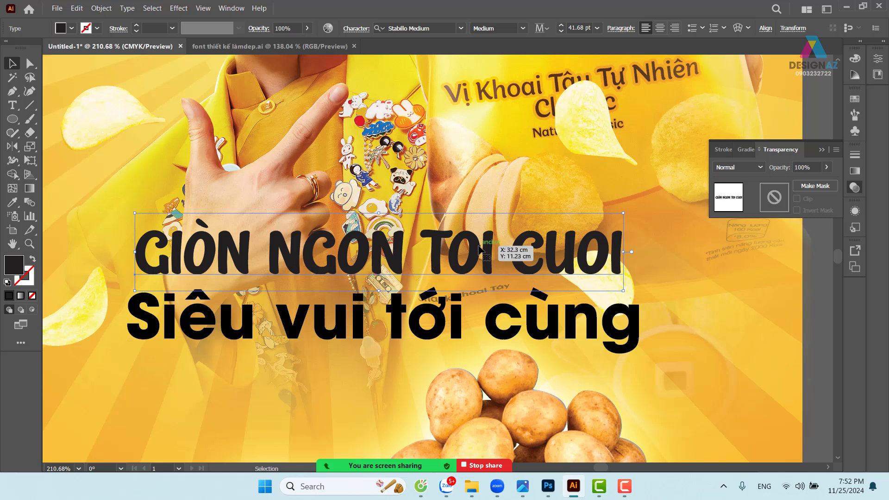
key(ctrl+equal)
key(ctrl+minus)
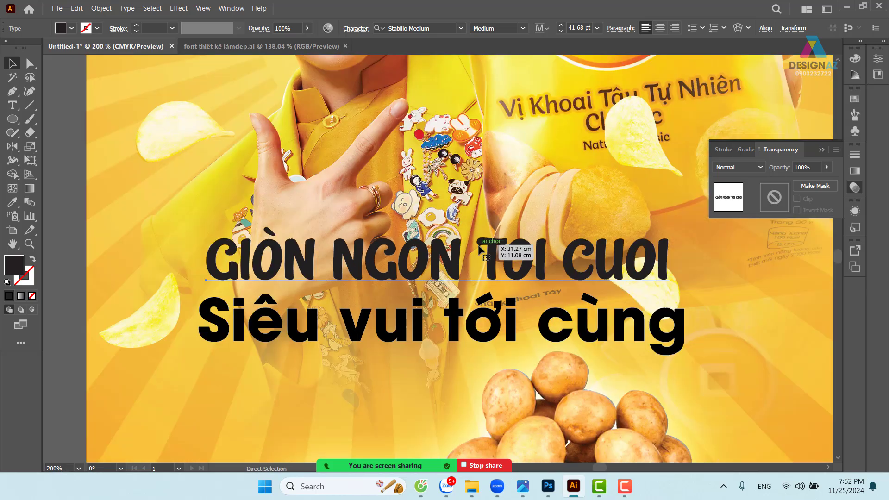
key(ctrl+minus)
key(ctrl+minus)
key(ctrl+minus)
drag(570, 293, 401, 269)
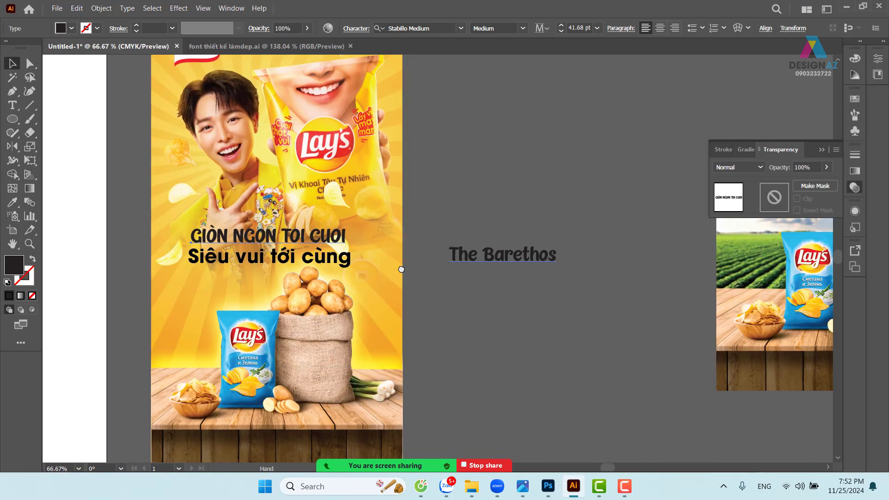
drag(324, 231, 563, 201)
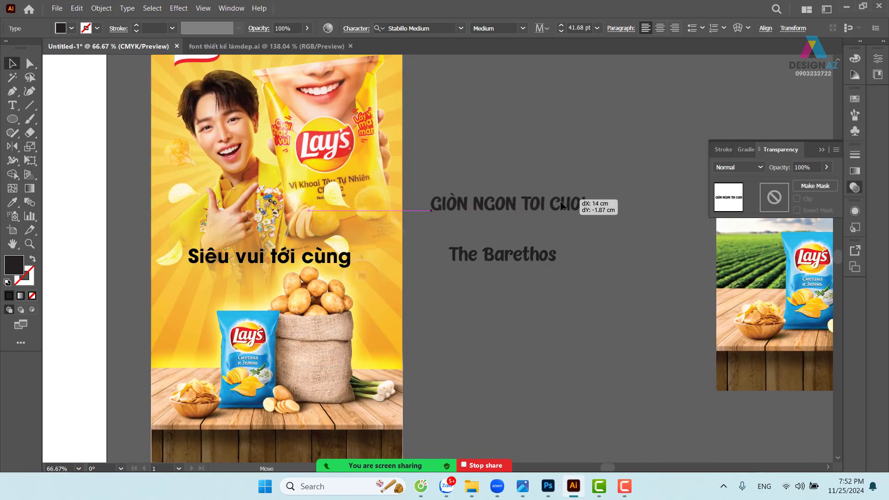
Fill the "GIÒN NGON TOI CUOI" text with the white swatch
key(ctrl+plus)
key(ctrl+plus)
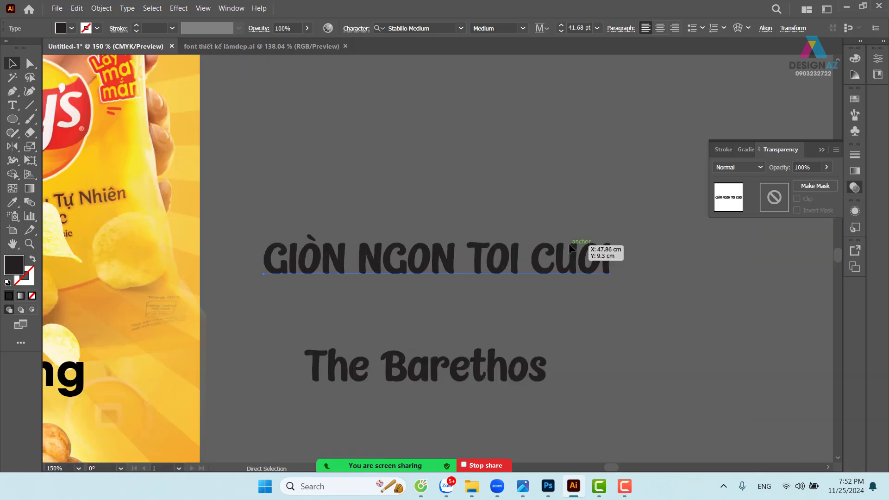
key(v)
click(520, 228)
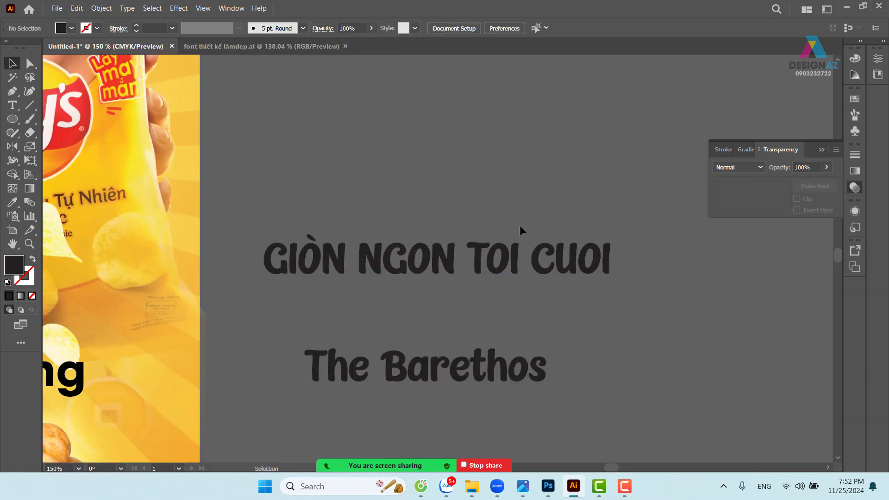
click(515, 256)
click(856, 98)
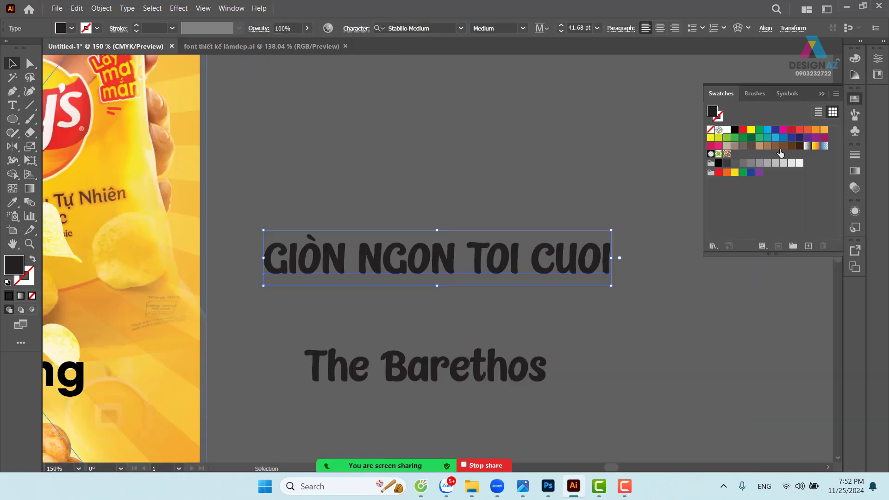
click(727, 130)
click(560, 218)
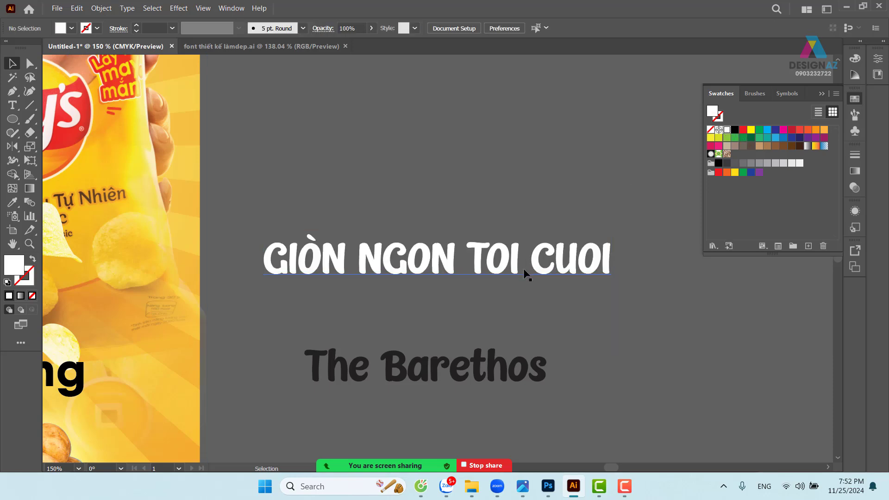
Convert the white "GIÒN NGON TOI CUOI" text to outlines
click(526, 273)
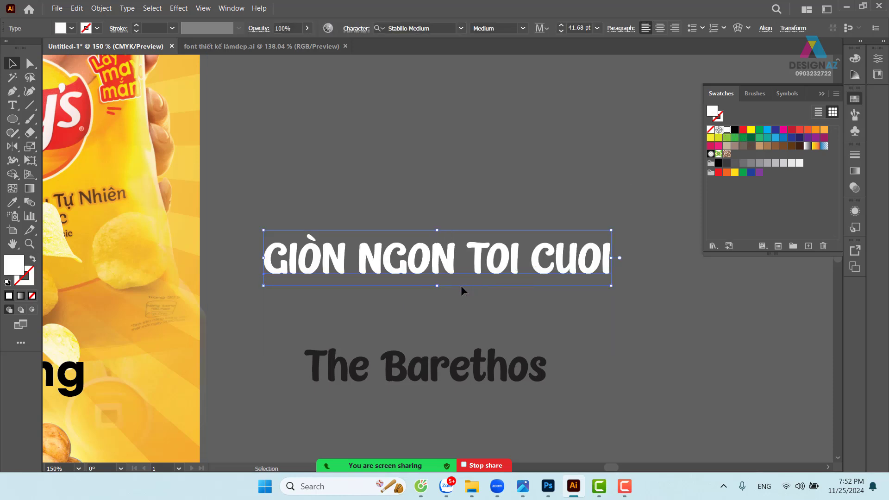
click(127, 8)
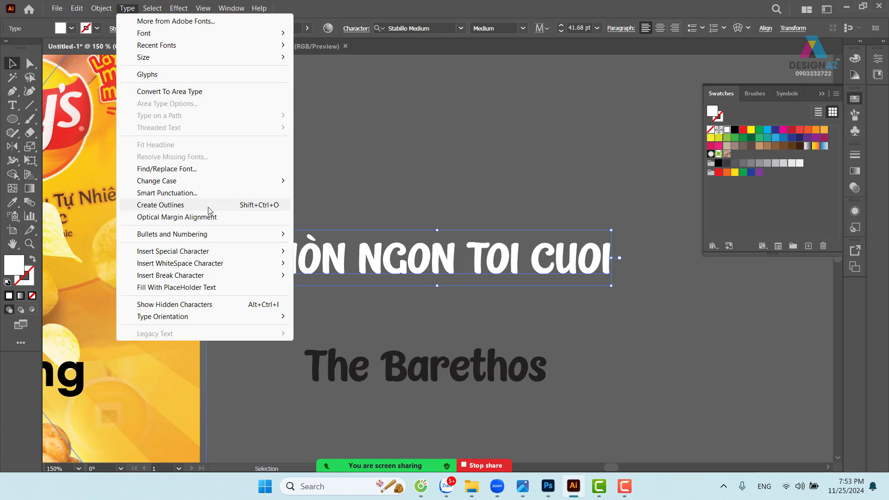
click(208, 208)
click(598, 198)
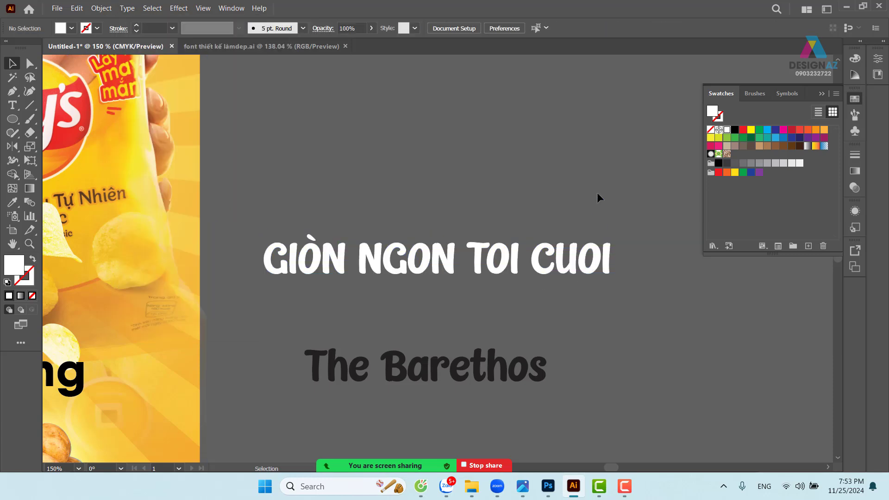
Draw a small white circle at the upper right of the O in "TOI" to form the Ơ hook
drag(374, 279, 307, 231)
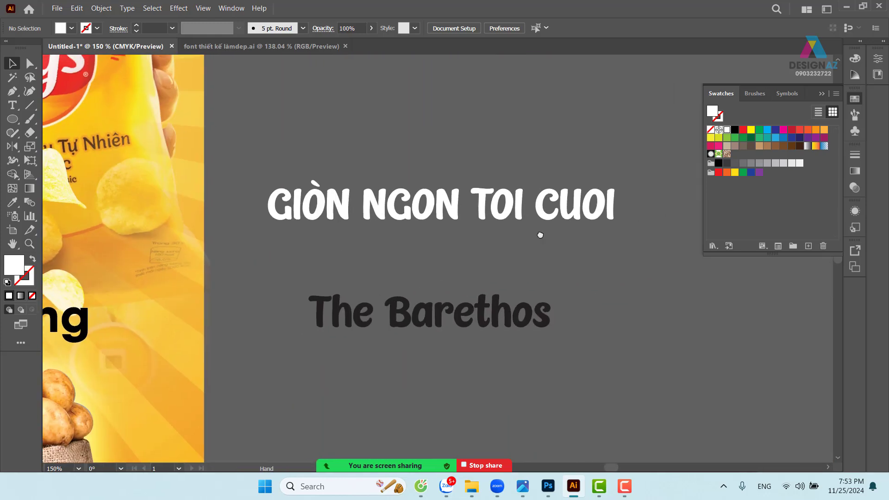
drag(538, 235, 468, 252)
key(ctrl+equal)
key(ctrl+equal)
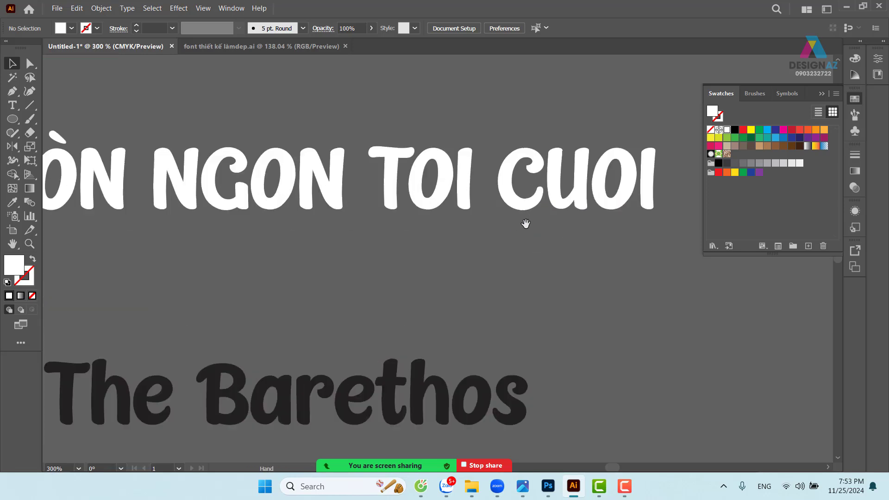
drag(526, 223, 469, 267)
click(13, 118)
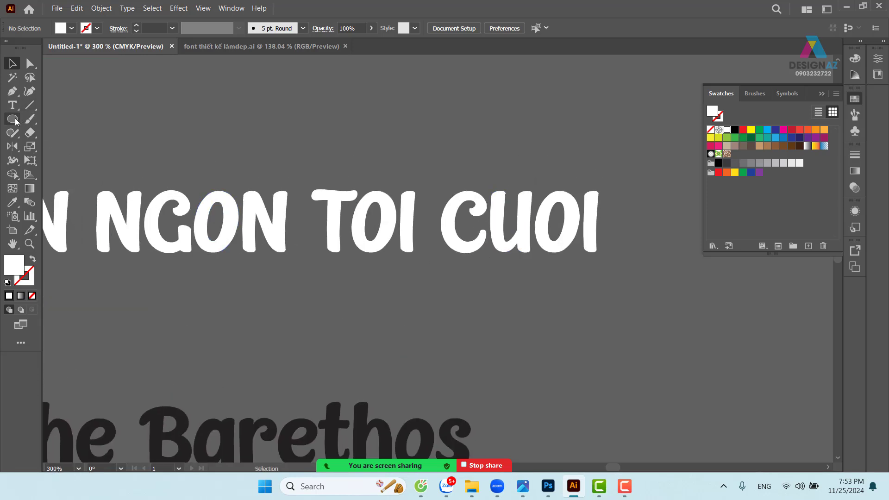
mouse_move(388, 185)
mouse_down()
mouse_move(397, 196)
mouse_move(390, 193)
mouse_up()
click(12, 65)
drag(311, 181, 270, 194)
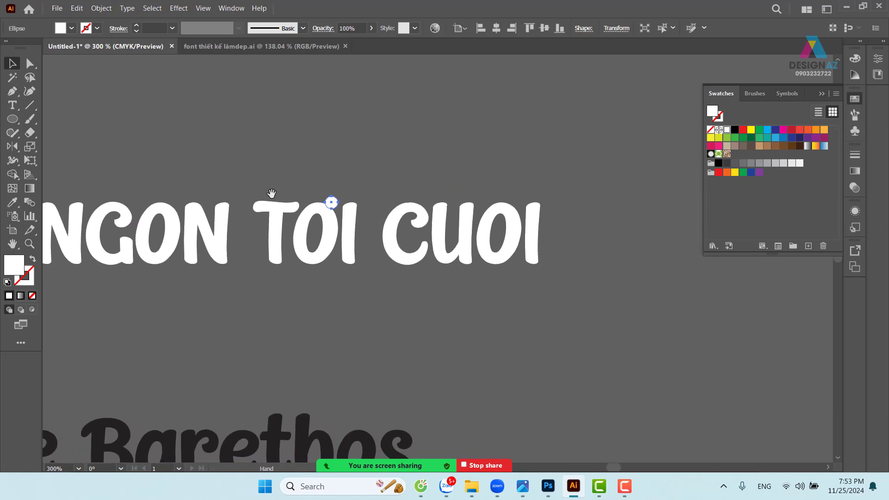
click(413, 197)
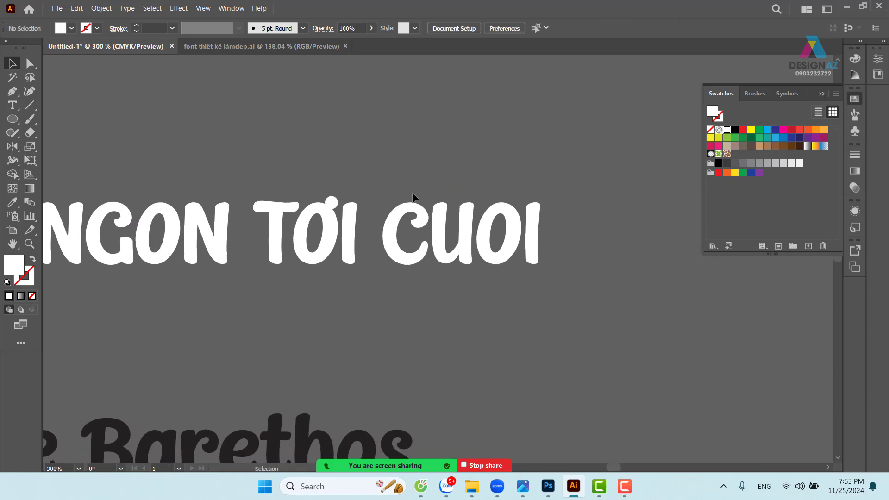
Draw a white circumflex with a curved underside above the O of "CUOI" using the Pen tool
click(12, 91)
click(490, 191)
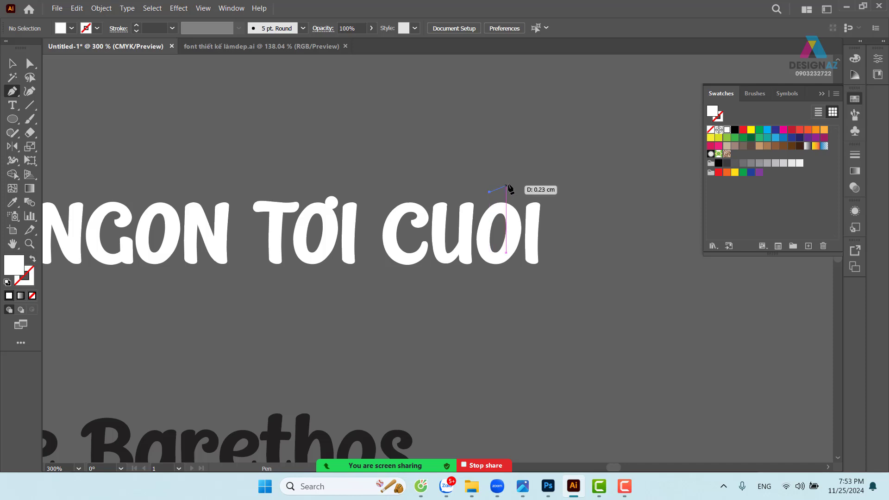
click(506, 177)
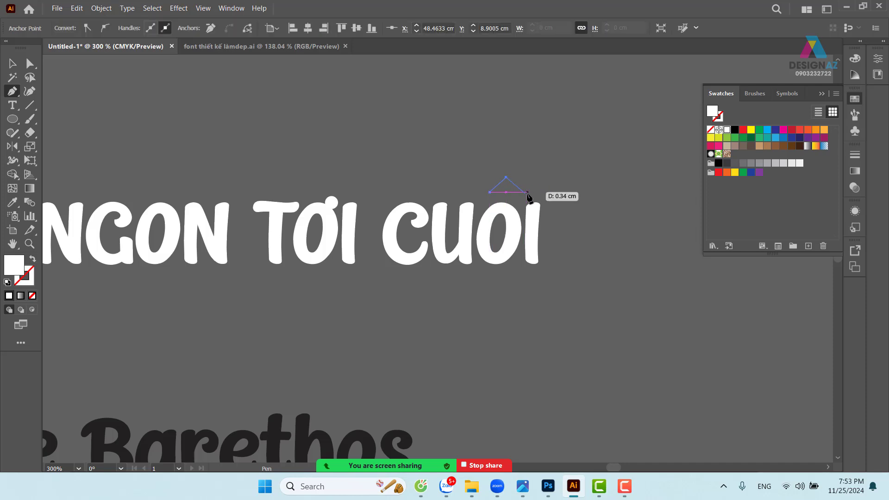
key(ctrl+=)
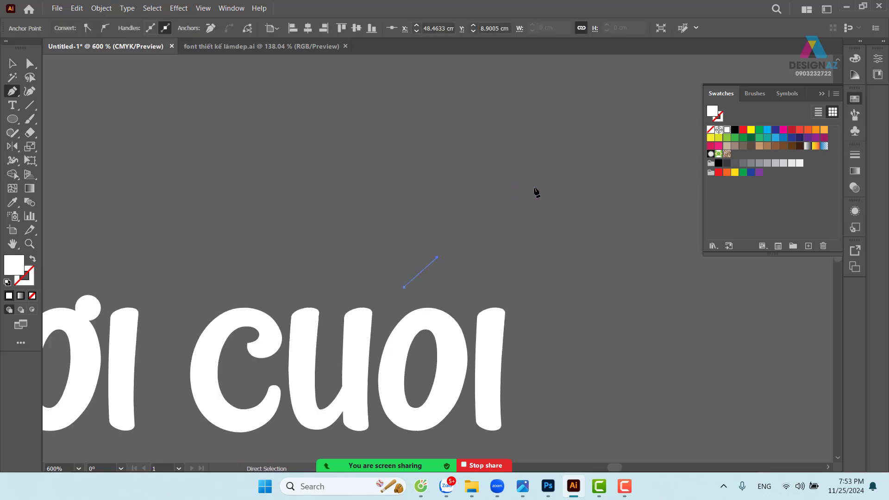
click(455, 287)
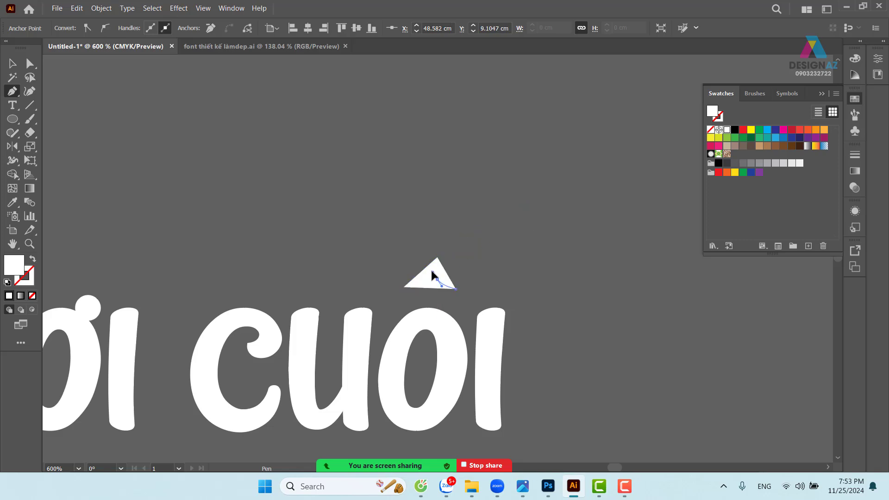
mouse_move(429, 266)
mouse_down()
mouse_move(422, 291)
mouse_move(438, 280)
mouse_up()
click(405, 287)
Round the peak and the left tip of the white circumflex above the O of "CUOI"
click(28, 64)
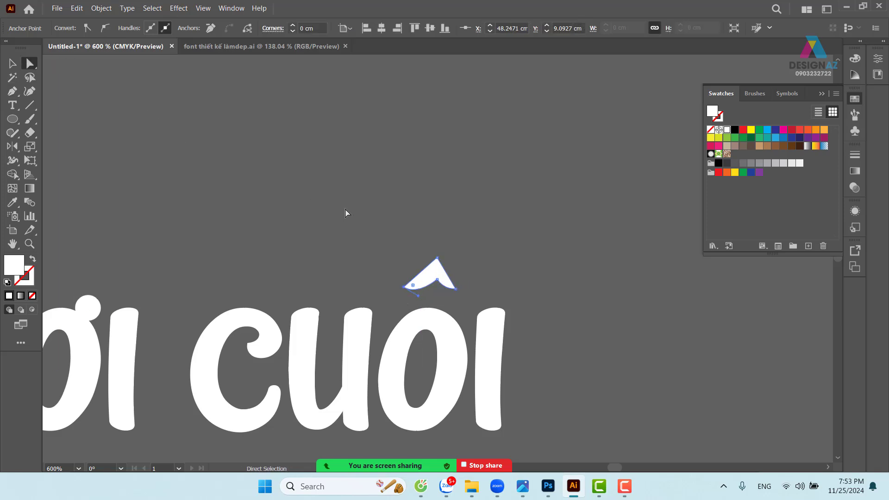
drag(437, 279, 519, 290)
click(500, 289)
key(z)
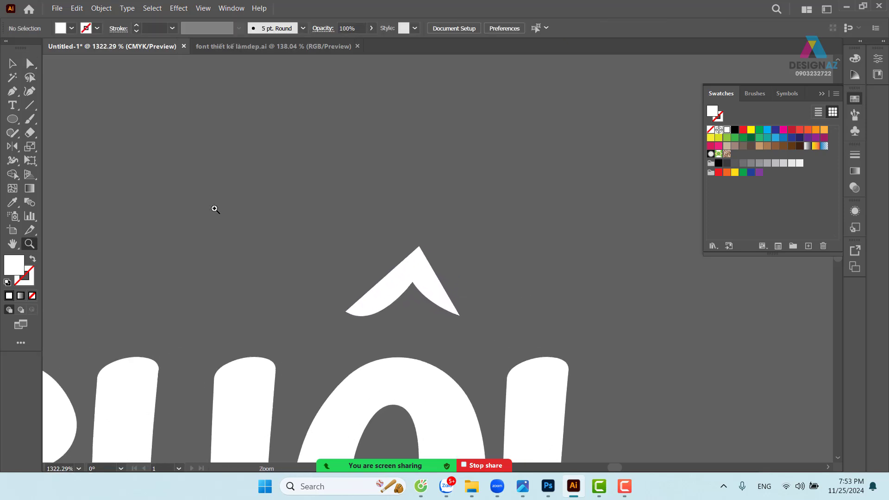
key(a)
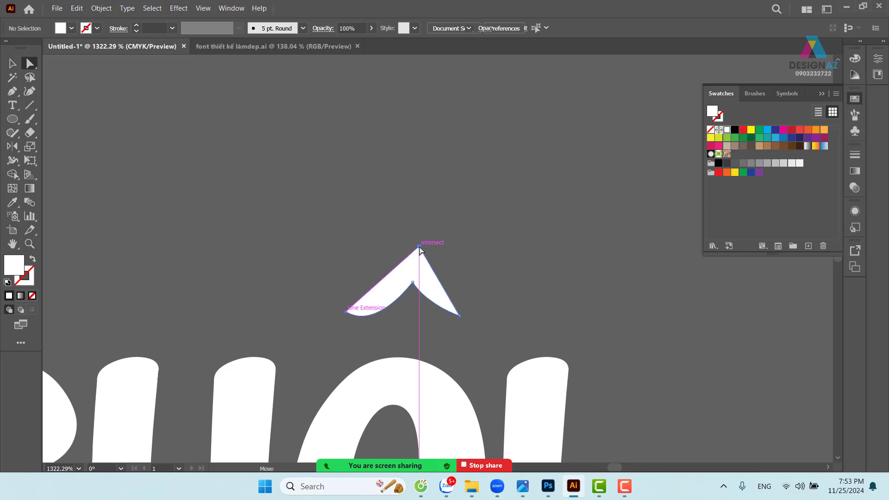
click(420, 247)
drag(418, 256, 417, 262)
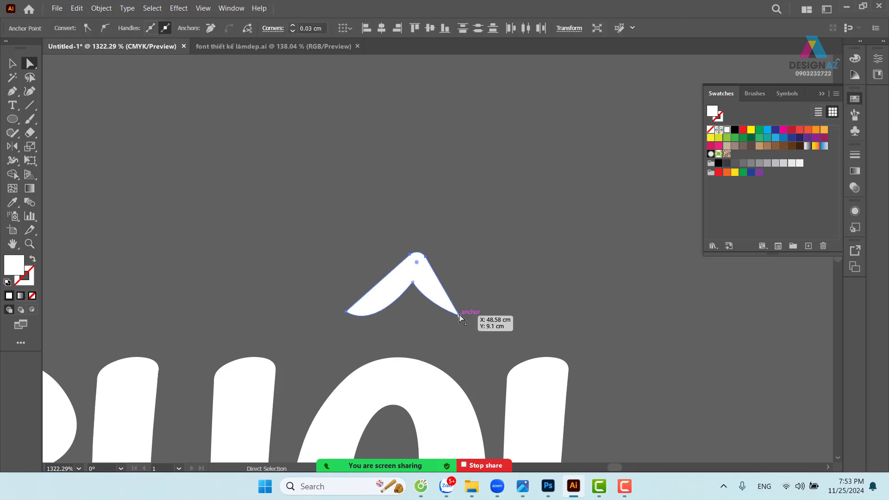
click(458, 316)
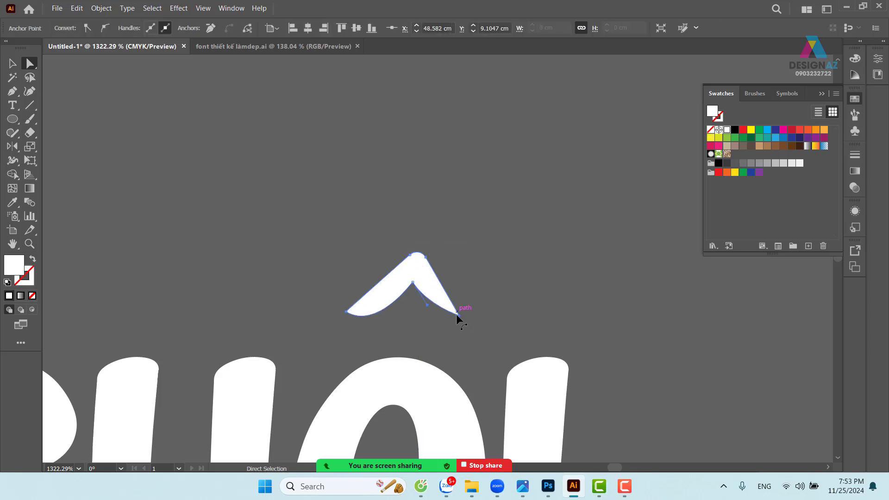
click(347, 311)
drag(358, 315, 351, 313)
click(13, 62)
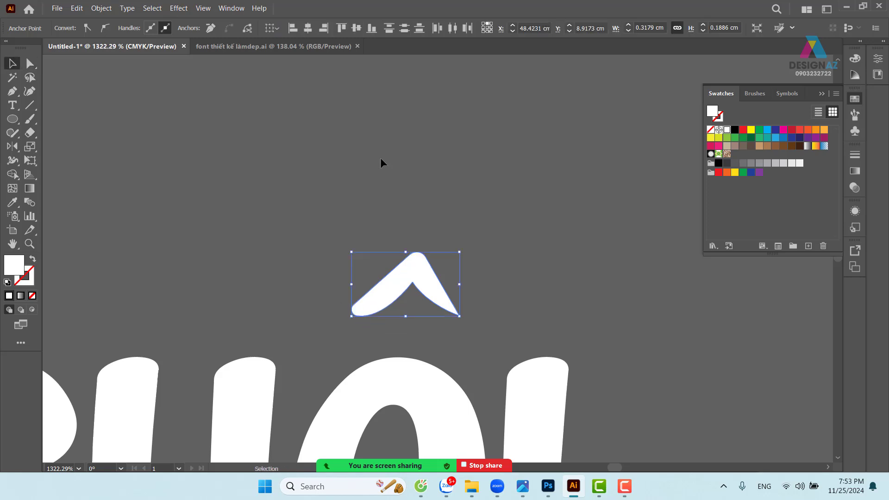
click(473, 276)
drag(474, 276, 551, 225)
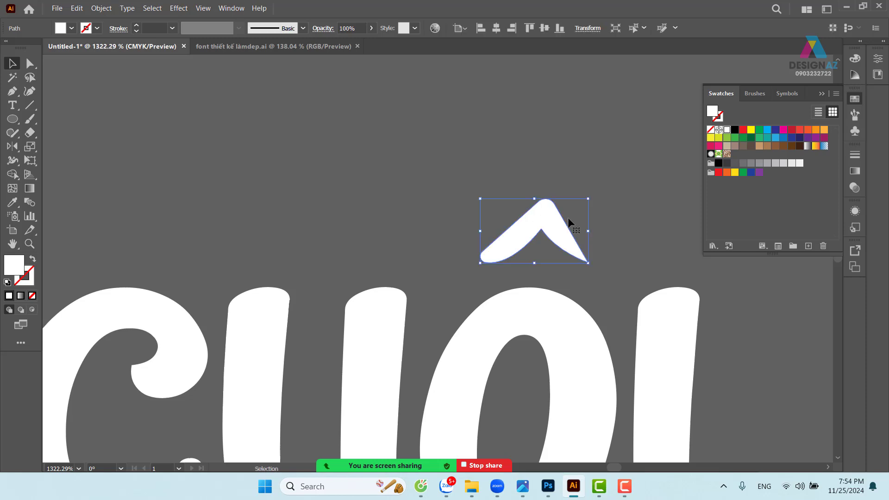
Copy the grave accent above the O of "GIÒN" from within the outlined slogan group
key(ctrl+minus)
key(ctrl+minus)
key(ctrl+minus)
key(ctrl+minus)
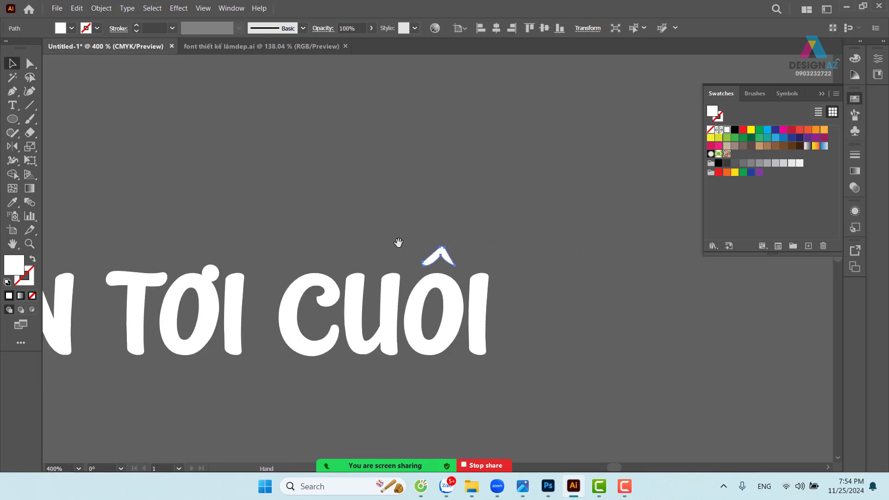
drag(398, 242, 642, 211)
drag(287, 203, 519, 195)
click(198, 255)
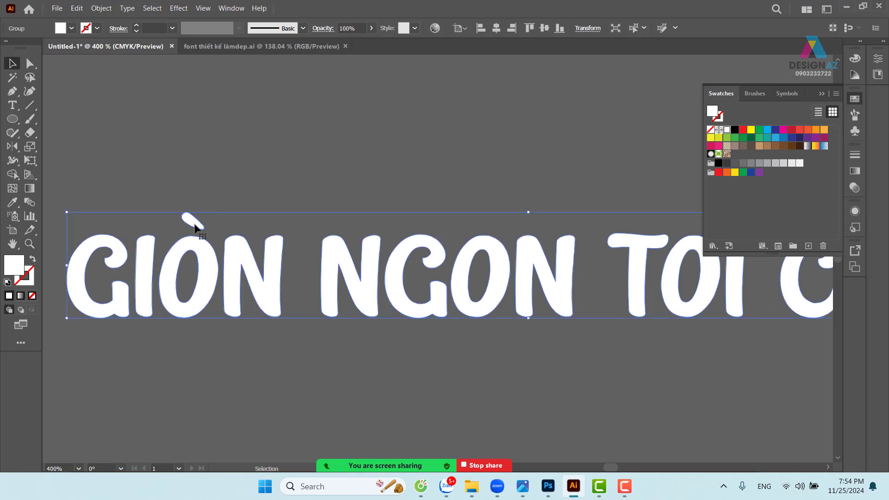
double_click(205, 254)
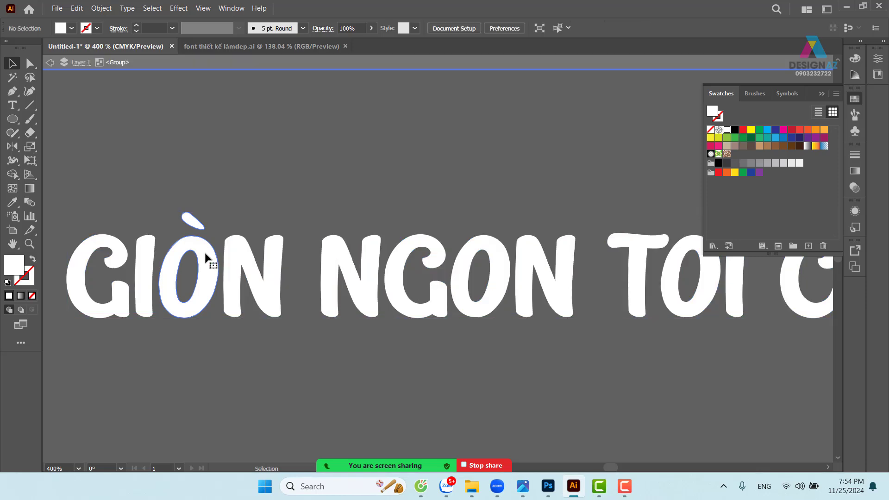
double_click(194, 225)
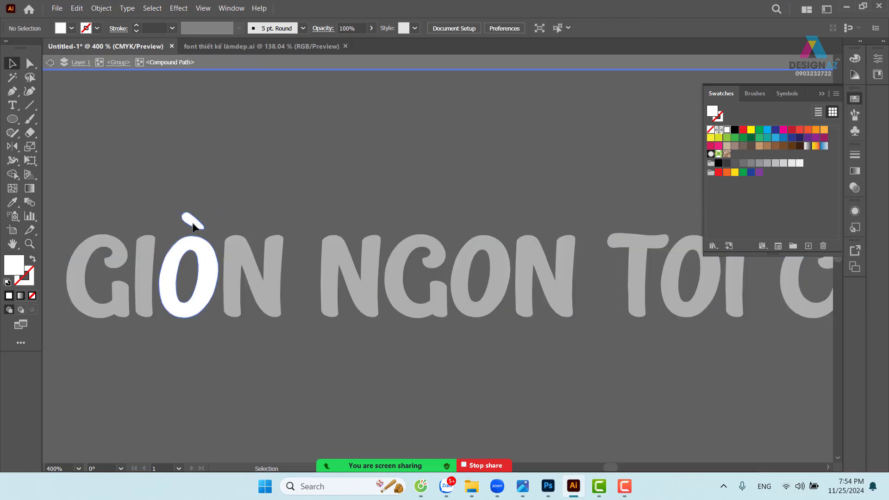
click(194, 226)
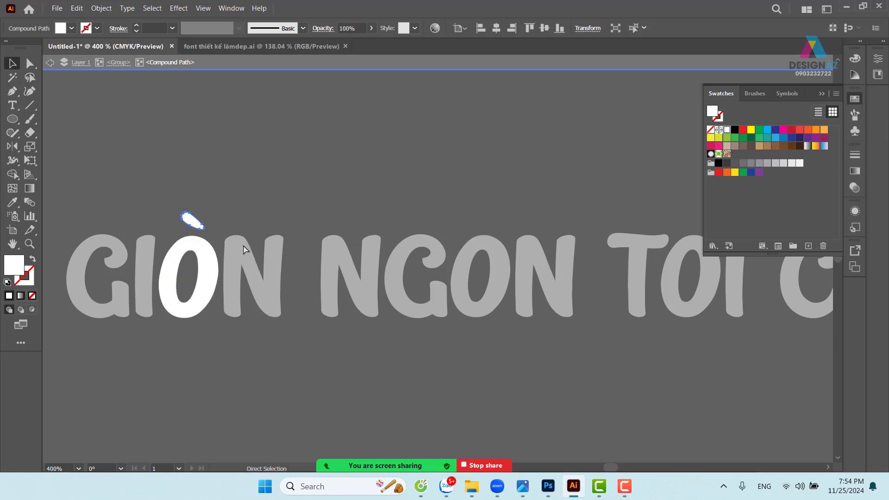
click(432, 192)
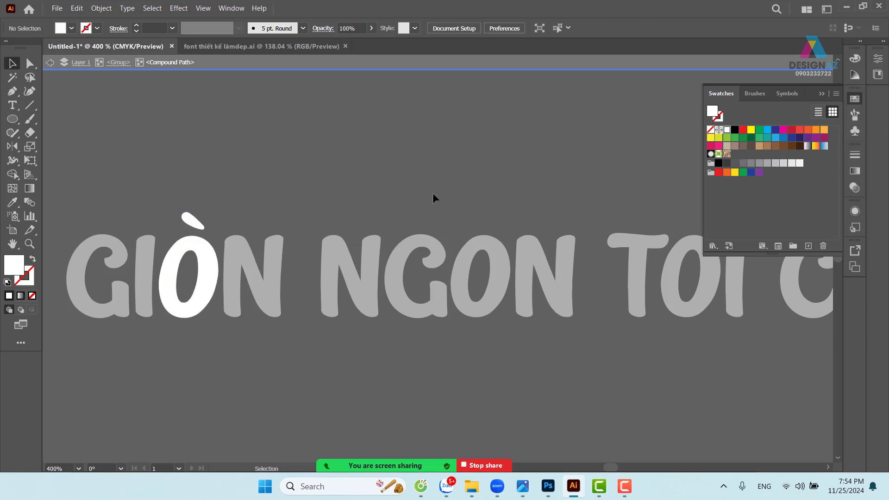
double_click(513, 189)
Paste the accent mirrored as an acute above the Ơ of "TƠI" and duplicate it beside the circumflex of "CUÔI"
drag(563, 203, 276, 207)
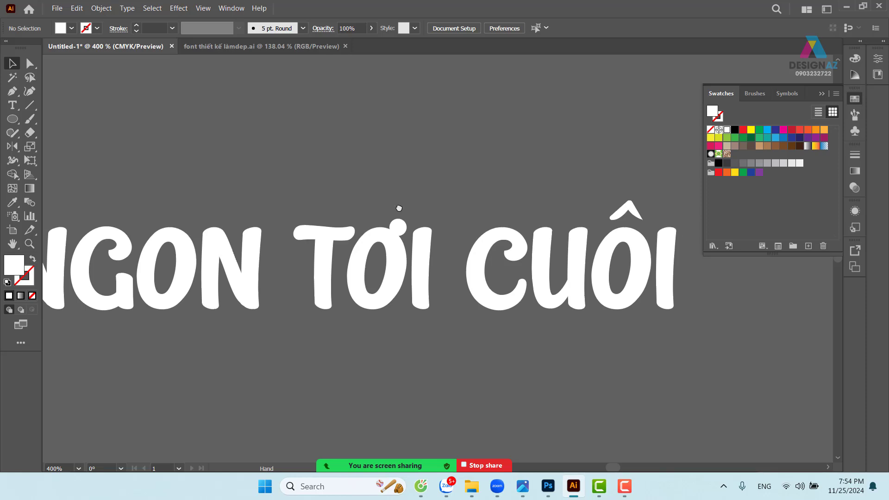
key(ctrl+v)
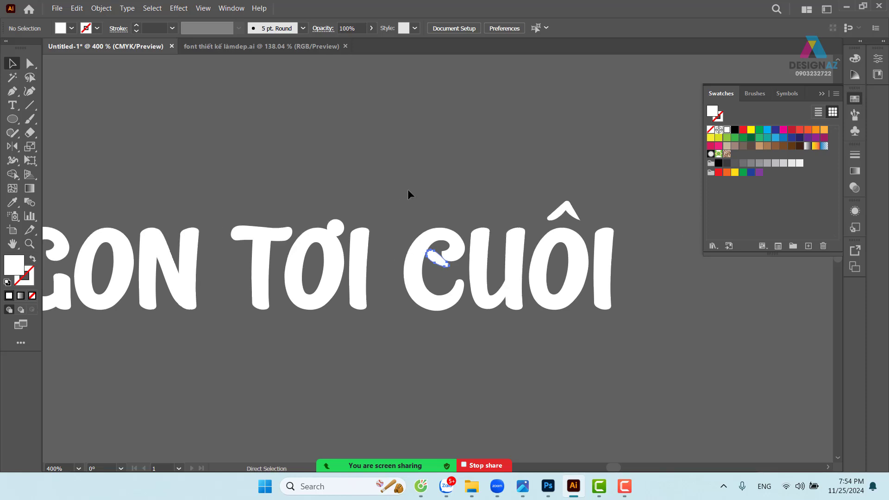
drag(434, 257, 324, 259)
key(o)
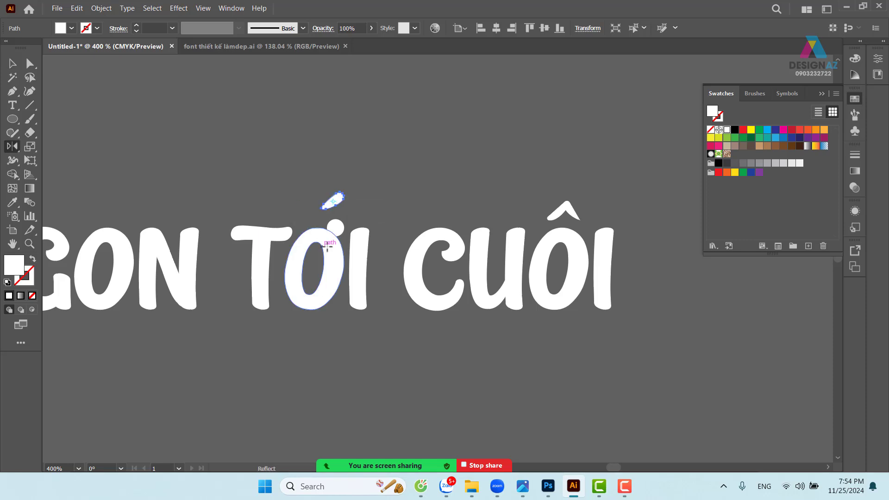
click(12, 63)
click(354, 204)
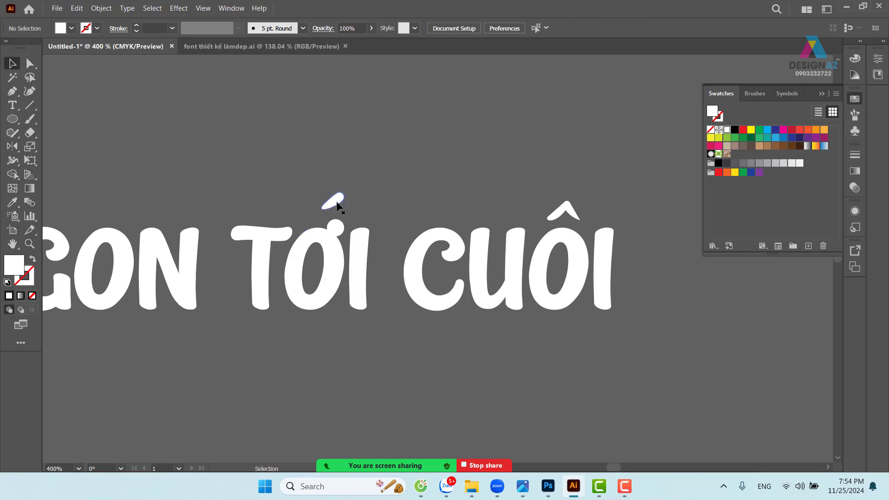
drag(337, 205, 597, 206)
click(676, 310)
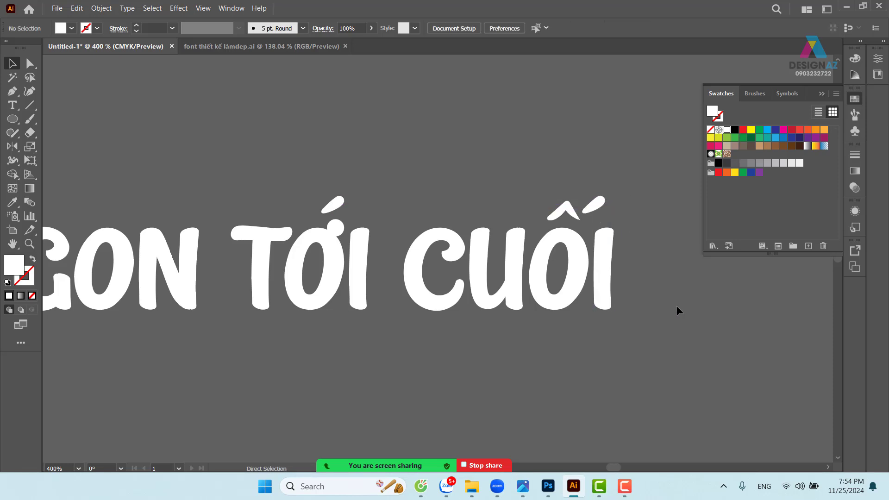
Move the black "Siêu vui tới cùng" text off the poster to just below the white slogan line
key(ctrl+minus)
key(ctrl+minus)
key(ctrl+minus)
key(ctrl+minus)
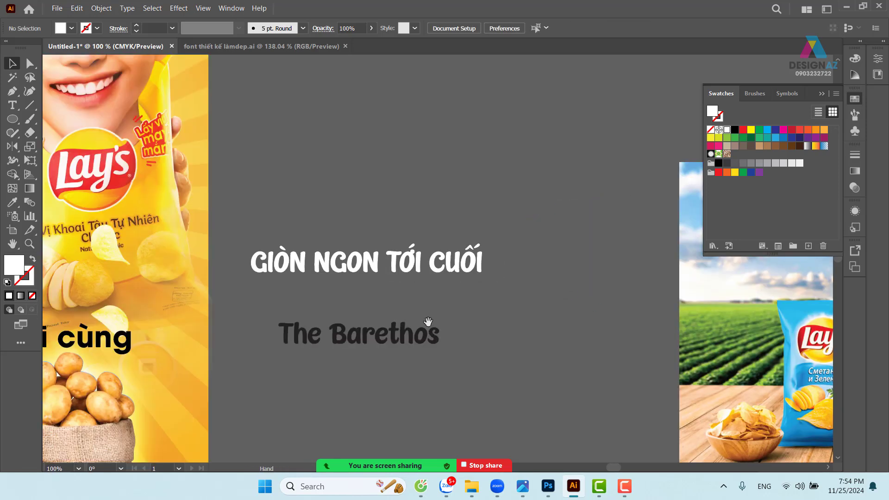
drag(428, 321, 544, 312)
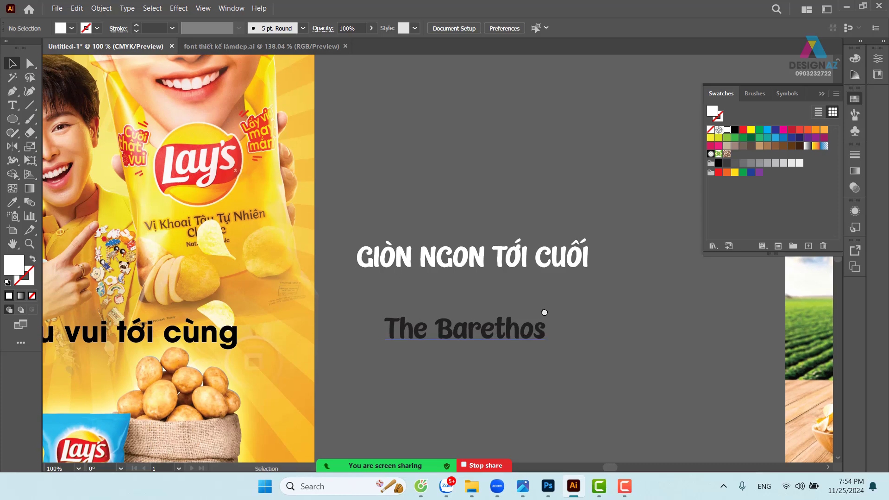
drag(335, 321, 474, 288)
drag(366, 301, 465, 296)
drag(692, 277, 525, 259)
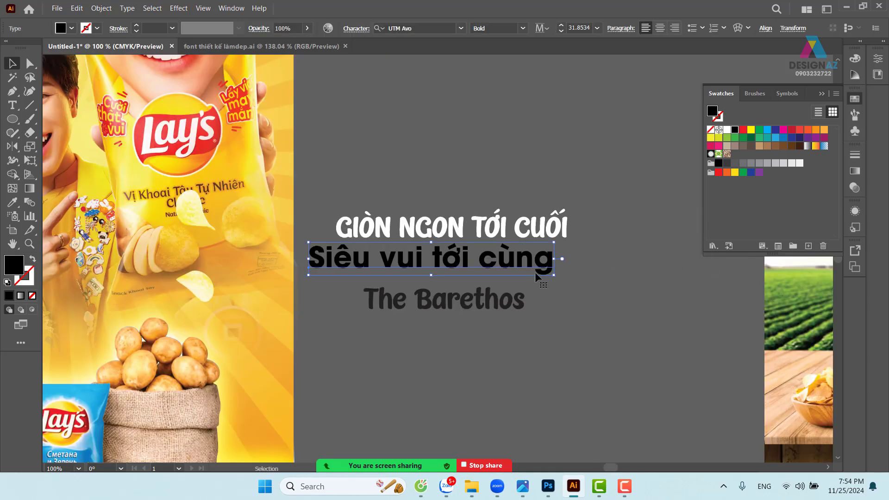
key(ctrl+t)
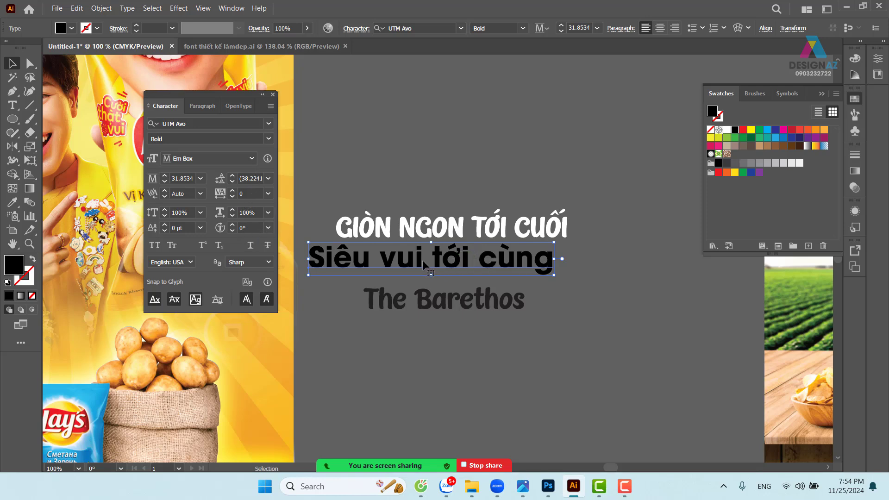
click(273, 95)
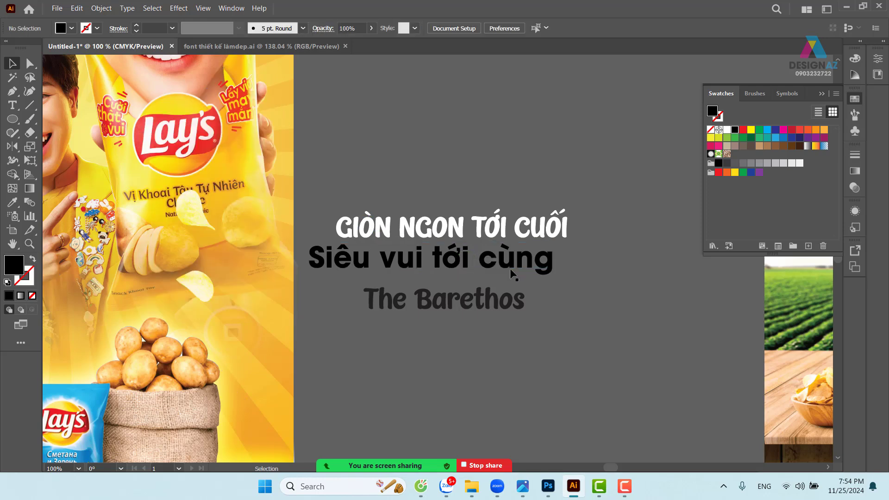
Scale the "Siêu vui tới cùng" text down to a font size of about 22.35 and move it down onto the "The Barethos" sample
drag(308, 276, 382, 266)
drag(482, 257, 410, 261)
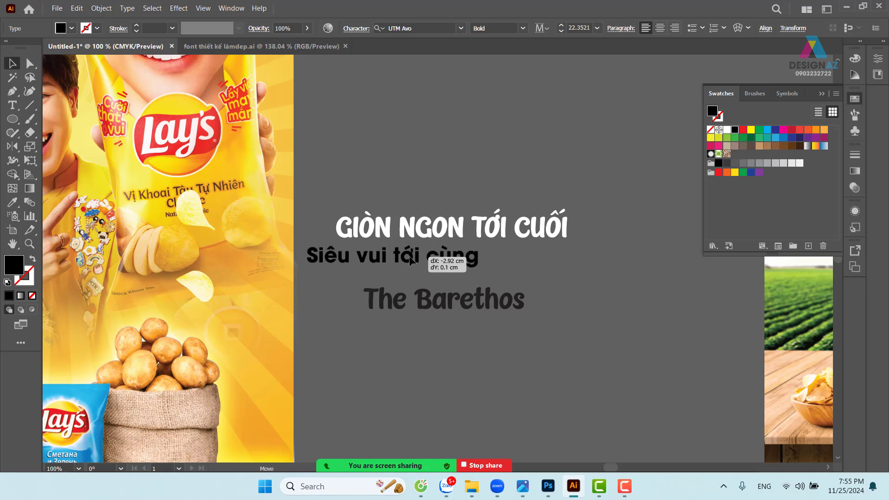
drag(363, 290, 464, 285)
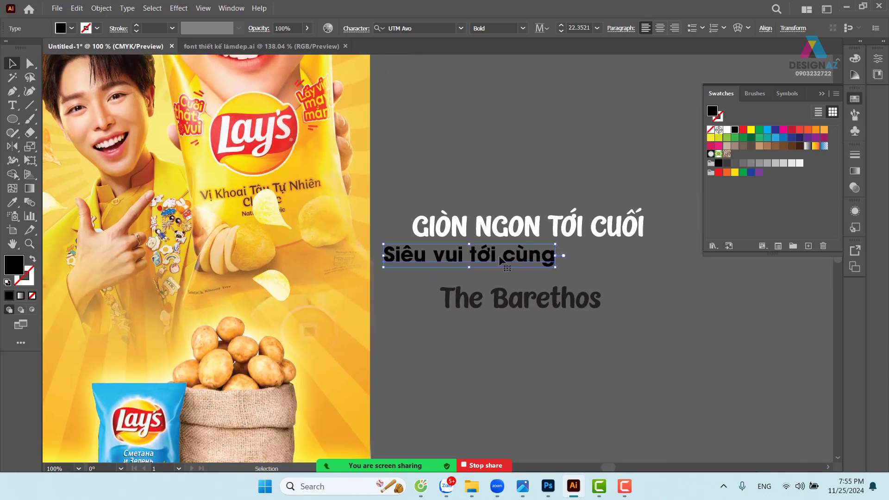
drag(519, 253, 532, 299)
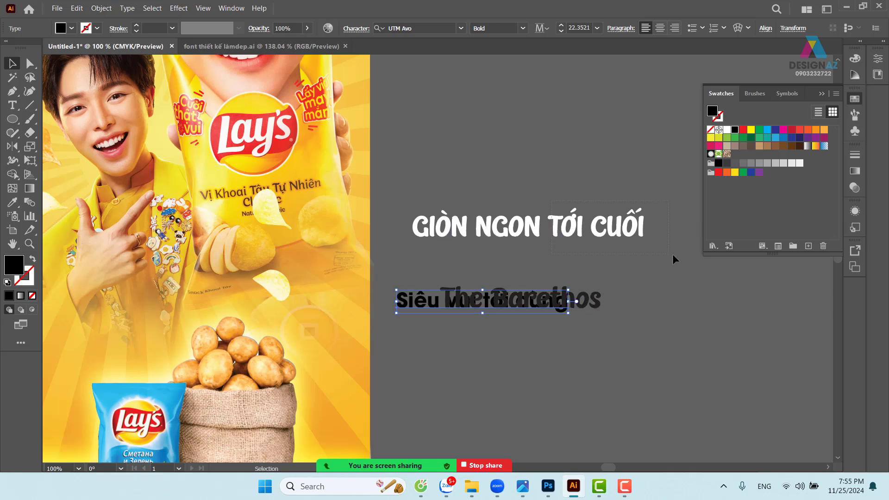
Ungroup the outlined letters of the white "GIÒN NGON TỚI CUỐI" slogan
click(602, 231)
right_click(576, 229)
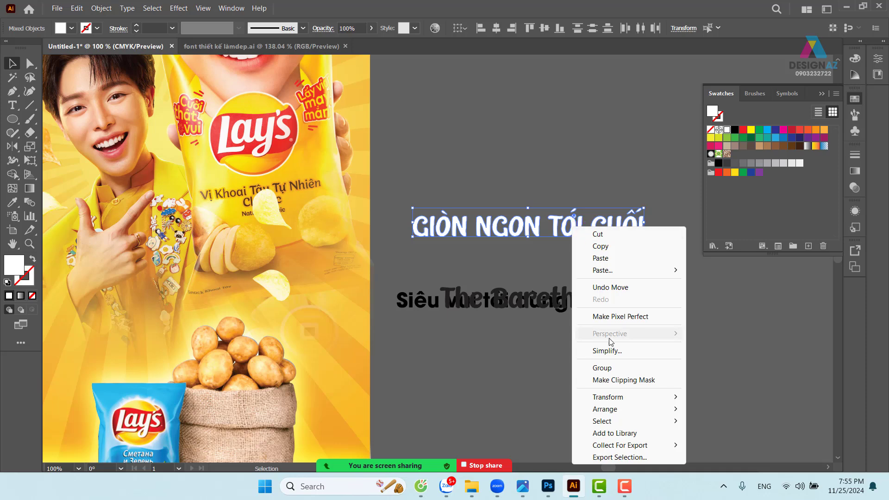
click(551, 270)
click(551, 270)
scroll(550, 271, right, 5)
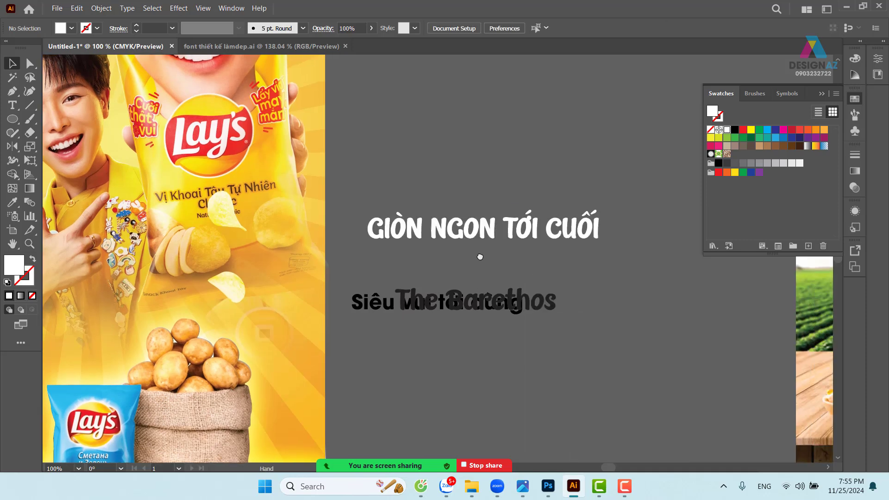
click(463, 224)
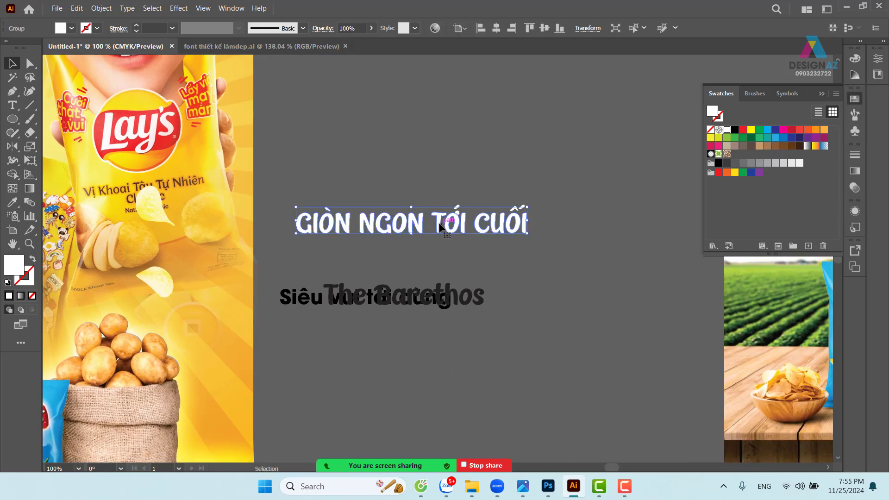
right_click(439, 223)
click(486, 370)
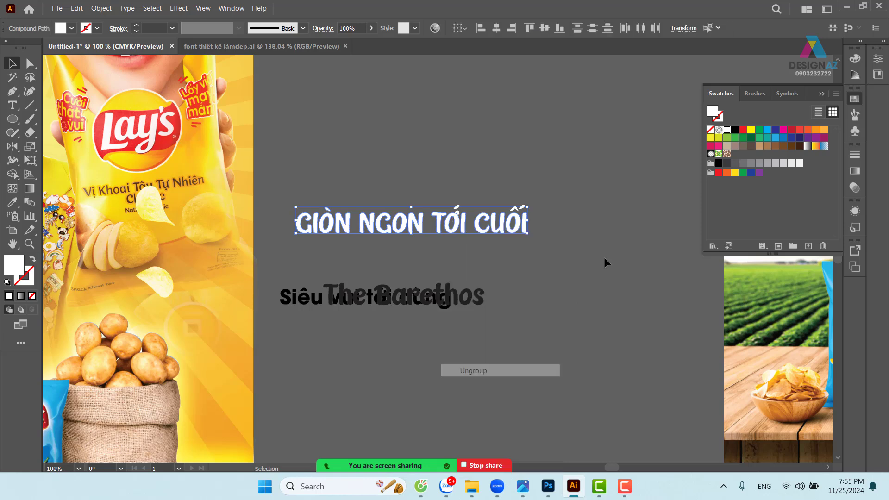
Move the "TỚI CUỐI" letters with their accents to a second line, offset to the right beneath "GIÒN NGON"
click(564, 186)
click(446, 224)
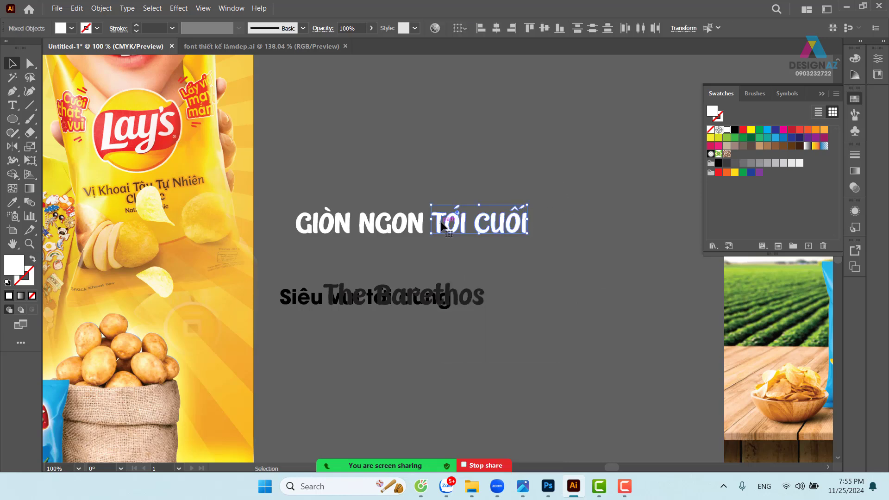
drag(446, 224, 388, 261)
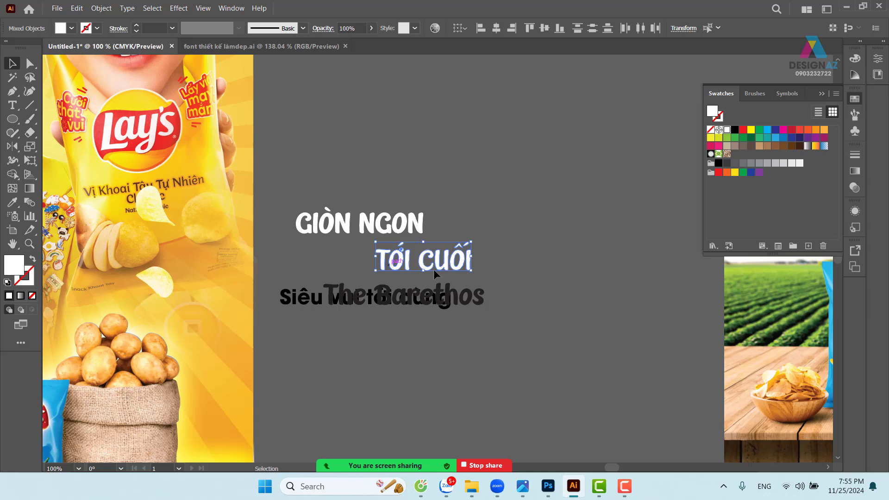
Merge the overlapping shapes of the "TỚI CUỐI" letters and accents with Pathfinder Unite
click(538, 250)
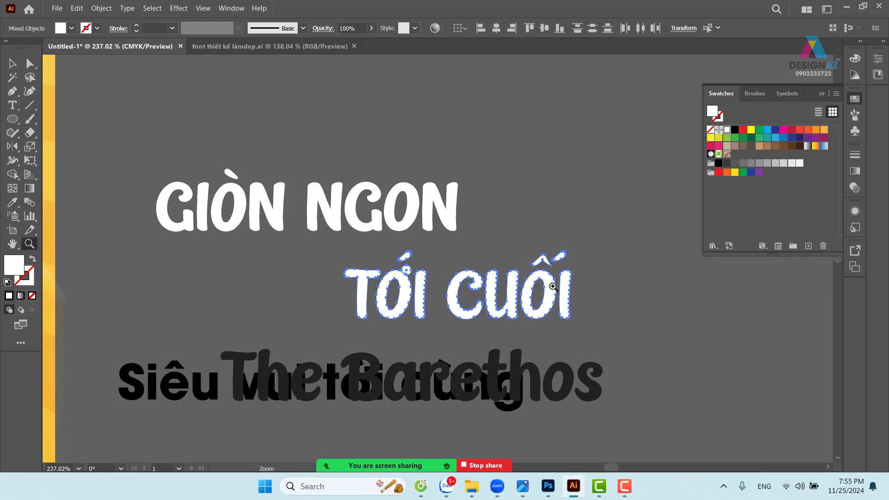
key(shift+F7)
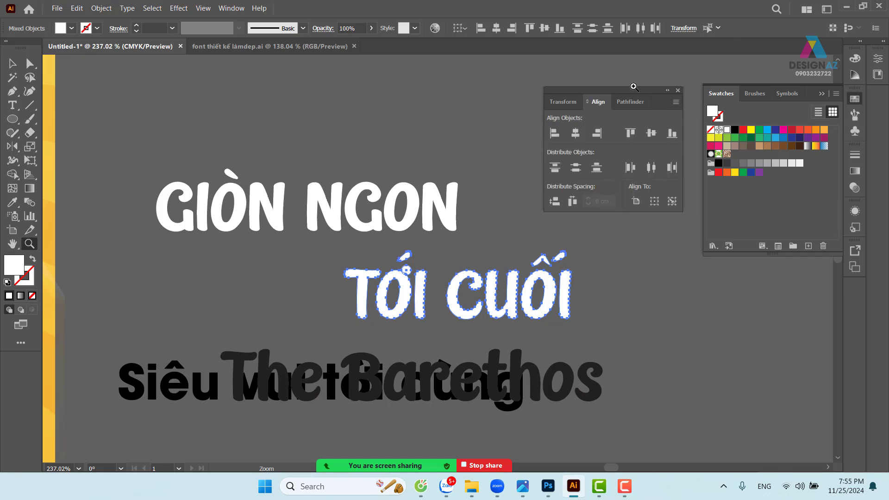
click(632, 102)
click(554, 133)
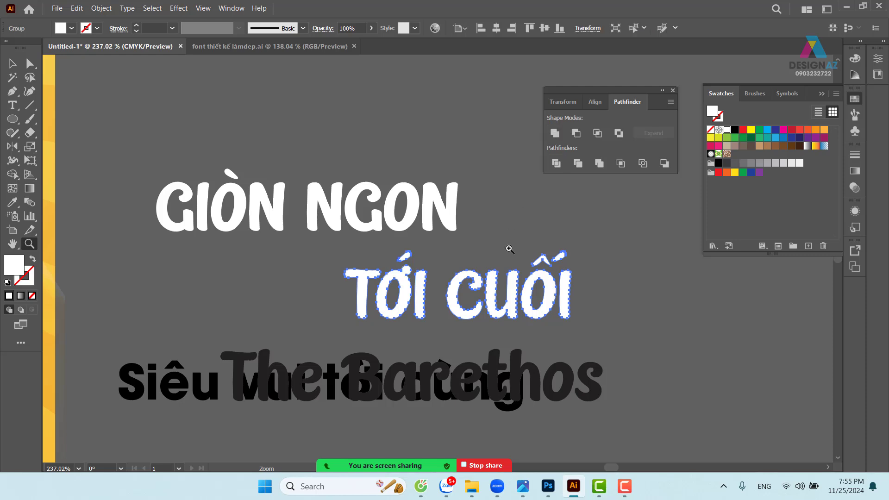
Combine all the white "GIÒN NGON" letters into one group
click(13, 64)
click(456, 193)
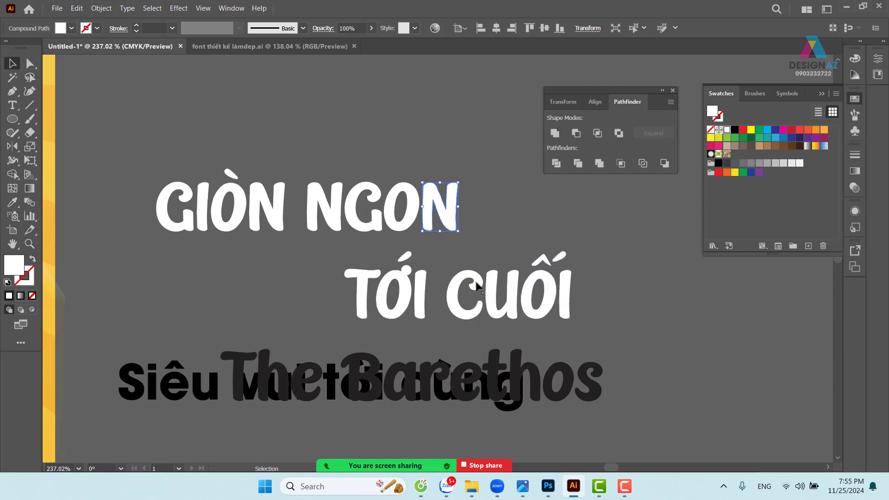
click(518, 246)
drag(482, 232, 483, 233)
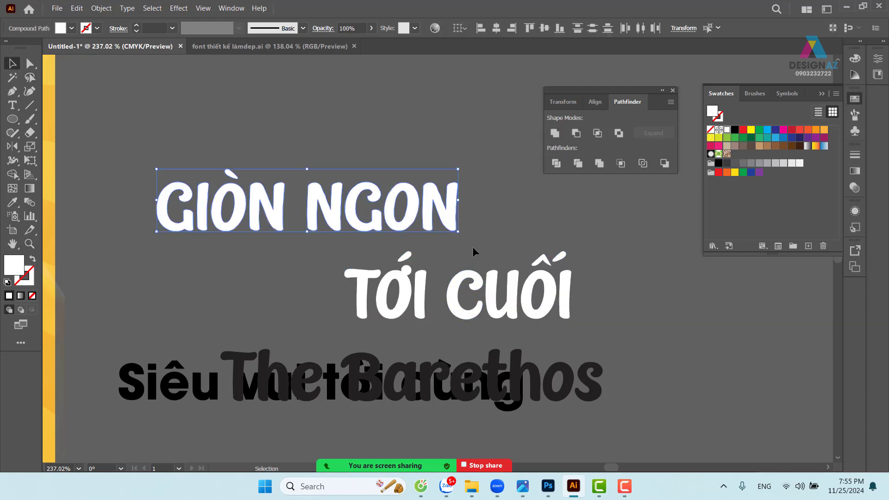
click(484, 245)
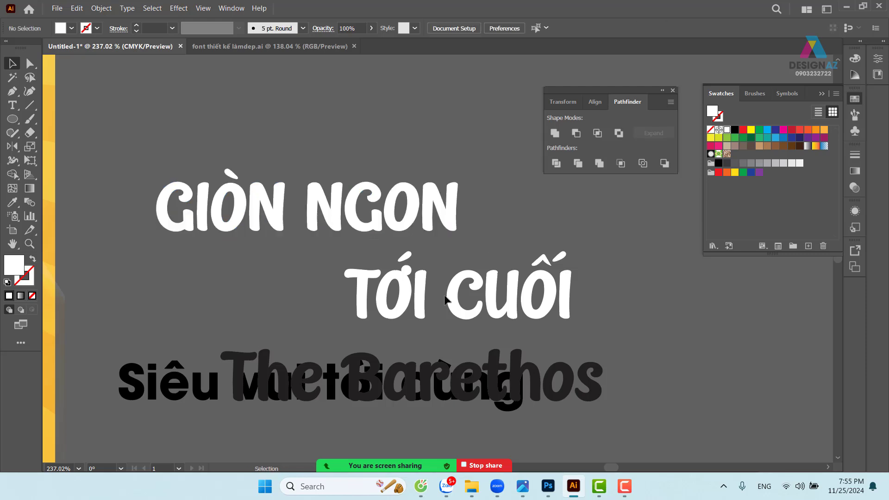
Move "TỚI CUỐI" up close beneath "GIÒN NGON", keeping its offset to the right
drag(463, 301, 386, 279)
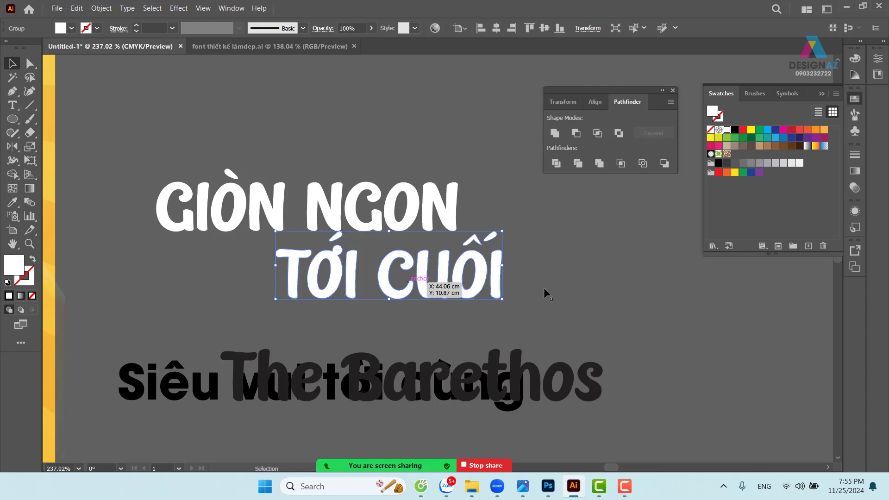
drag(467, 283, 524, 282)
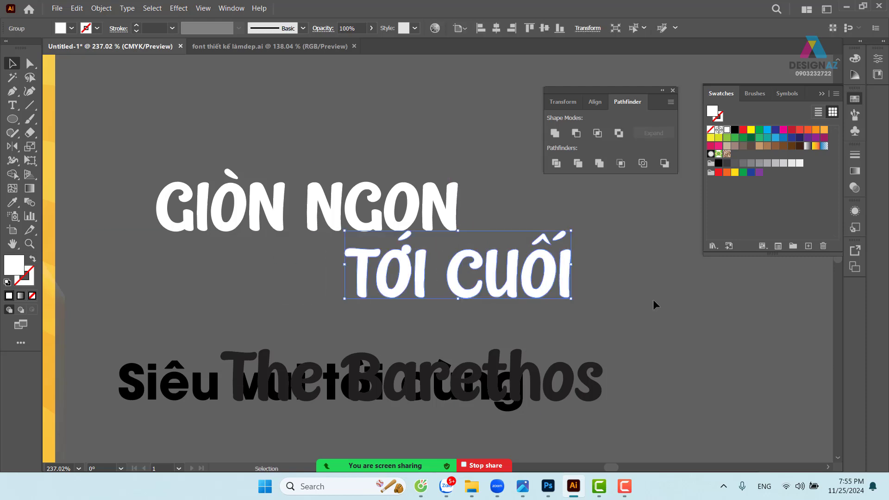
click(656, 299)
Move the "The Barethos" sample down out of the way and place "Siêu vui tới cùng" directly under the slogan
key(ctrl+minus)
key(ctrl+minus)
key(ctrl+minus)
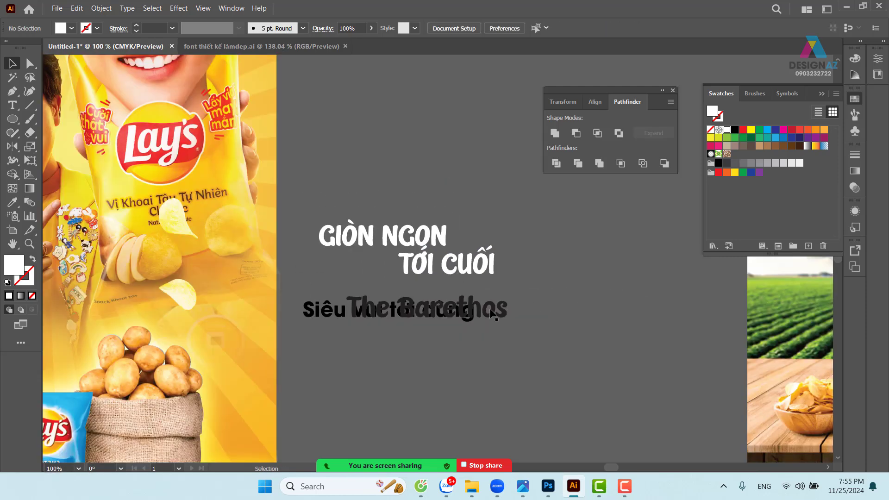
drag(491, 314, 511, 391)
drag(446, 317, 460, 298)
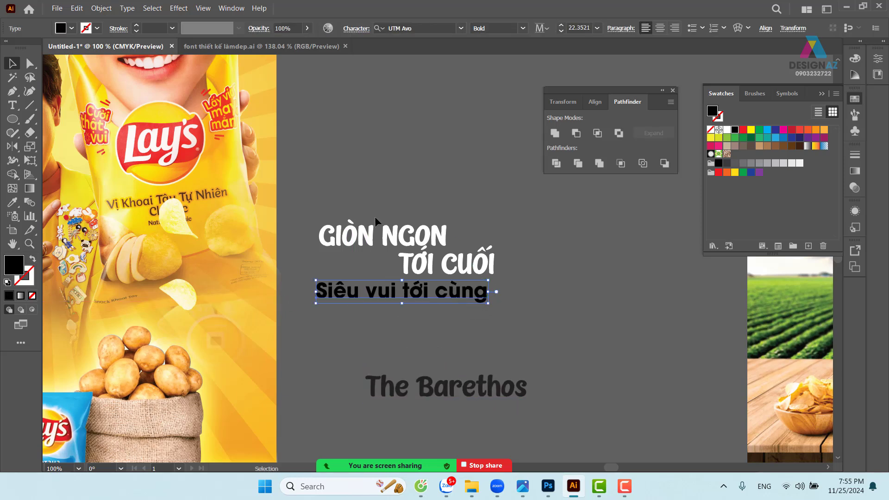
Scale the two-line "GIÒN NGON TỚI CUỐI" slogan up proportionally to about 9.46 by 2.96 cm
click(492, 268)
drag(496, 221, 564, 198)
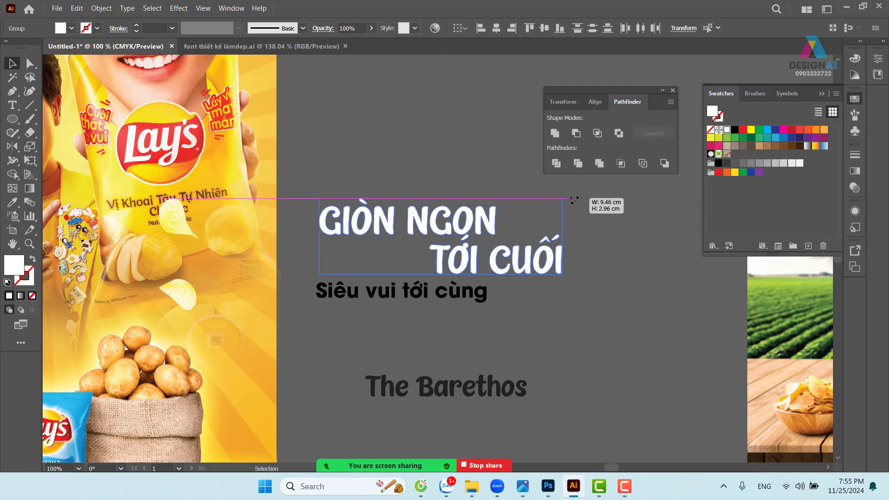
click(604, 260)
Align "Siêu vui tới cùng" with the left edge of the slogan and fill it with white
mouse_move(452, 295)
mouse_down()
mouse_move(492, 292)
mouse_move(458, 292)
mouse_up()
scroll(457, 292, right, 1)
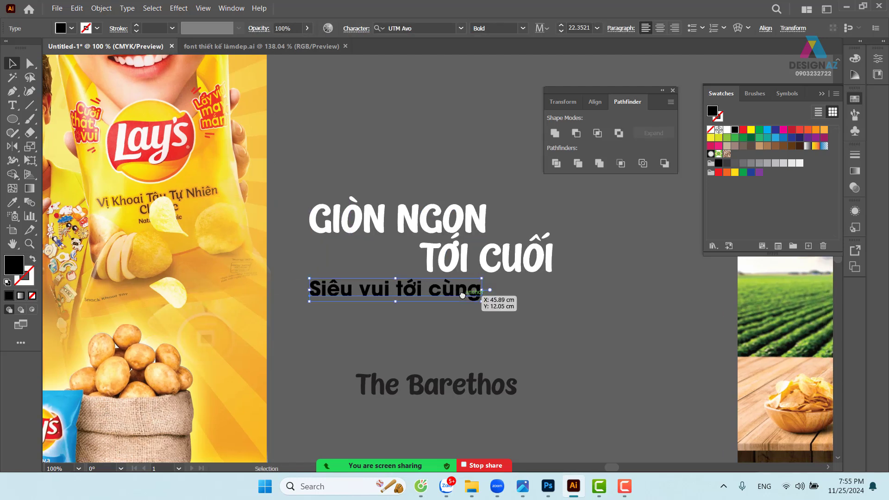
click(726, 130)
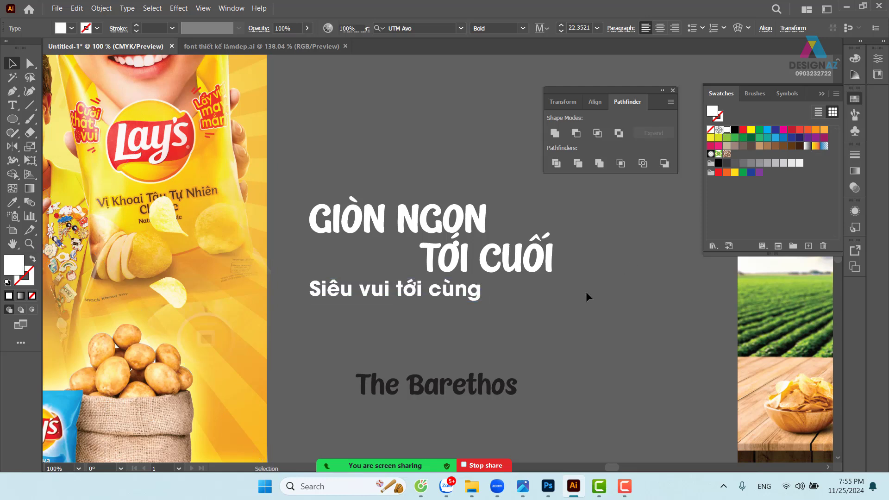
click(587, 298)
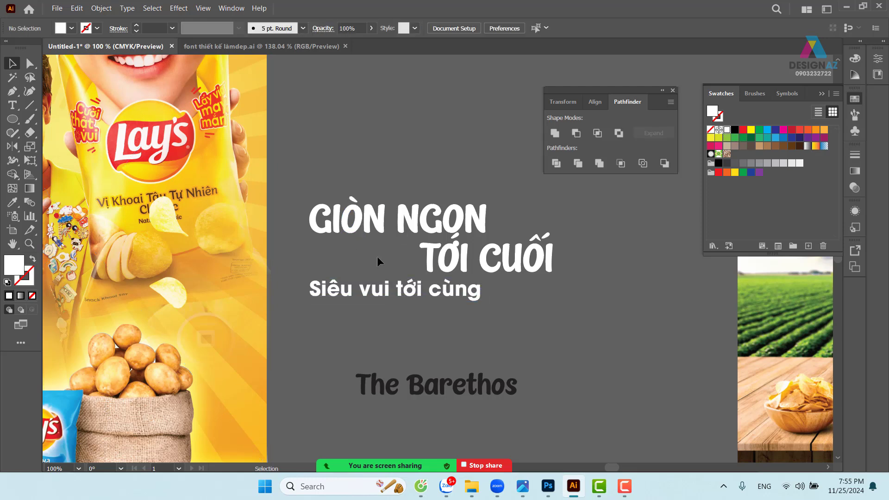
Change the "Siêu vui tới cùng" text to the Bold Italic style
click(474, 299)
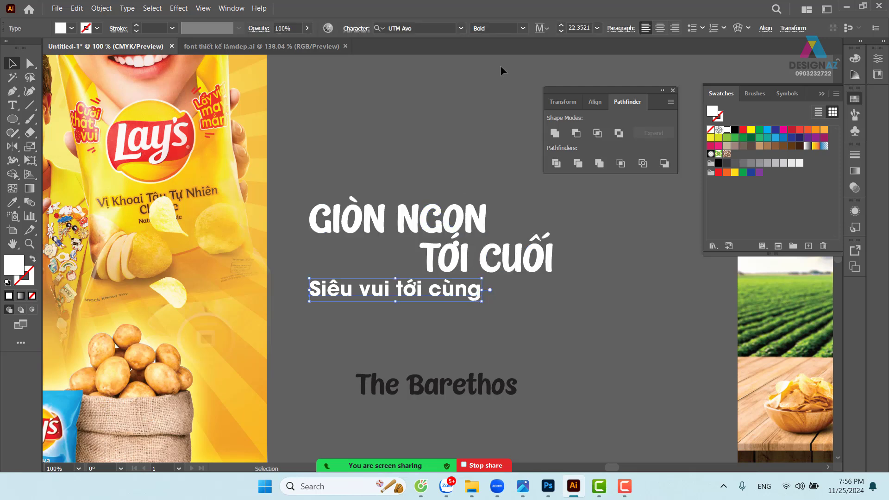
click(522, 29)
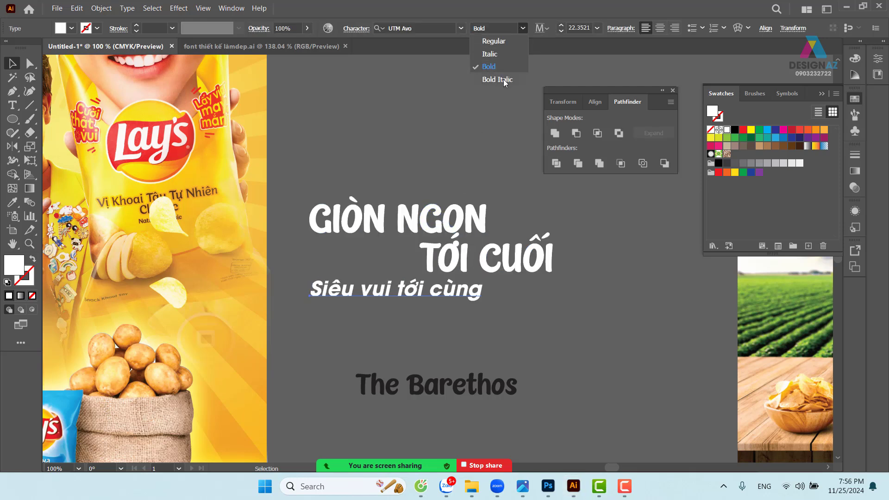
click(506, 79)
click(530, 317)
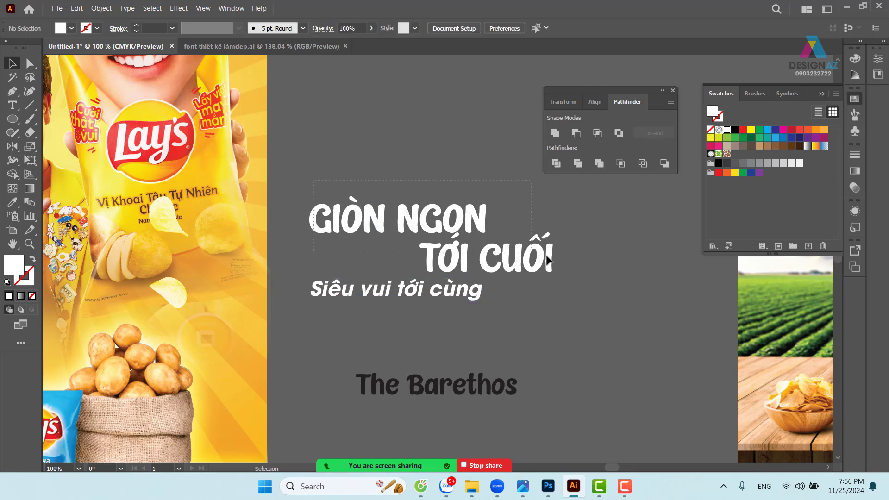
Shear the two-line "GIÒN NGON TỚI CUỐI" slogan horizontally so its letters slant slightly to the right like italics
drag(565, 271, 565, 269)
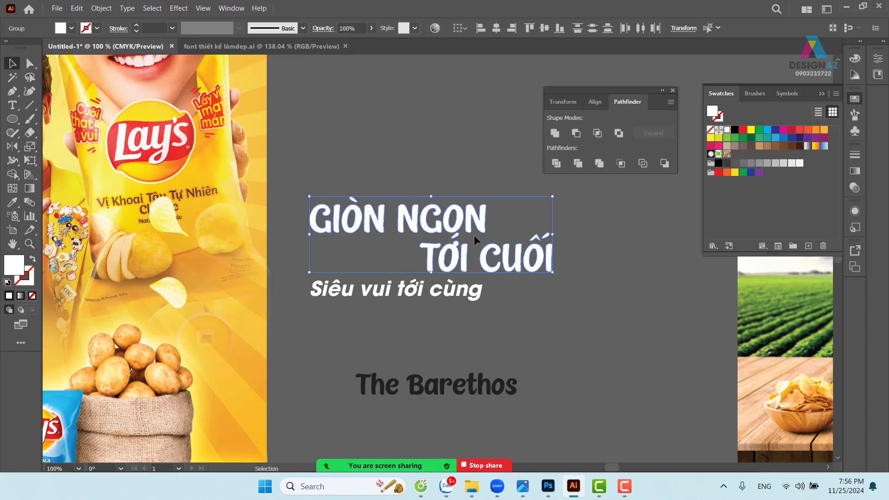
click(33, 158)
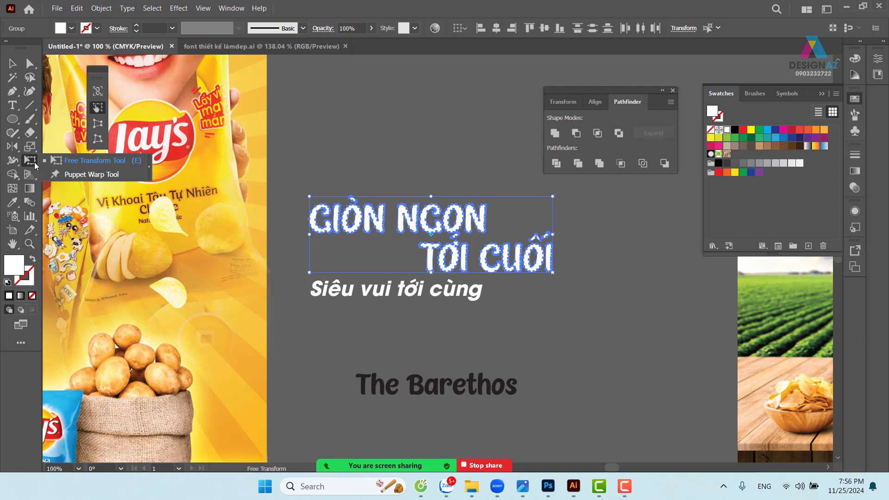
drag(30, 146, 82, 160)
drag(404, 195, 409, 199)
click(12, 63)
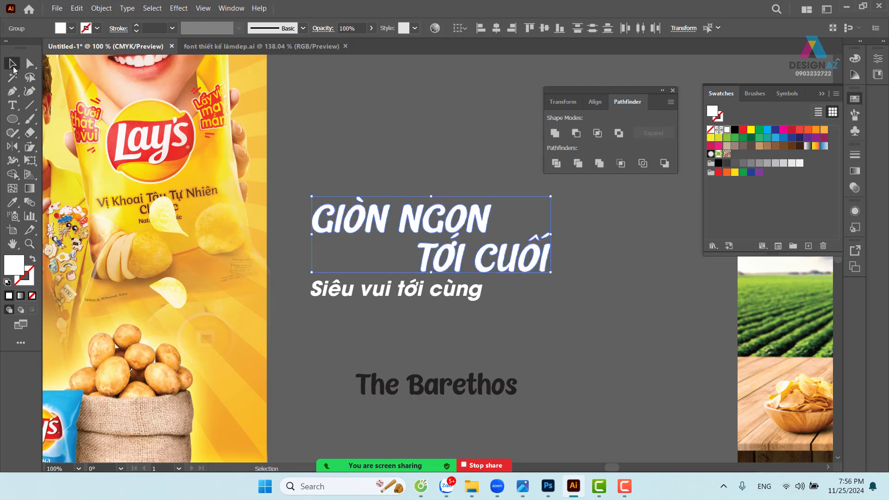
Nudge "Siêu vui tới cùng" up closer to the slogan, and shear all three lines vertically so they rise to the right
click(488, 327)
drag(449, 293, 452, 295)
drag(548, 333, 550, 334)
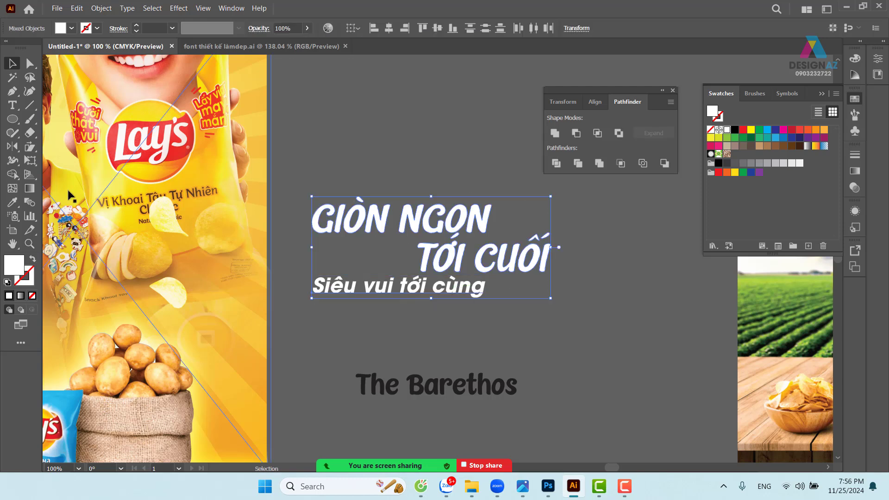
click(30, 147)
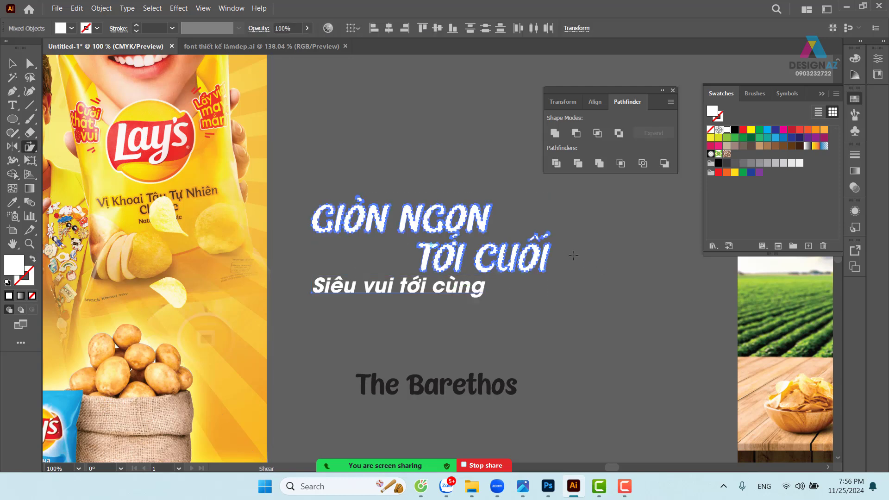
drag(573, 255, 572, 232)
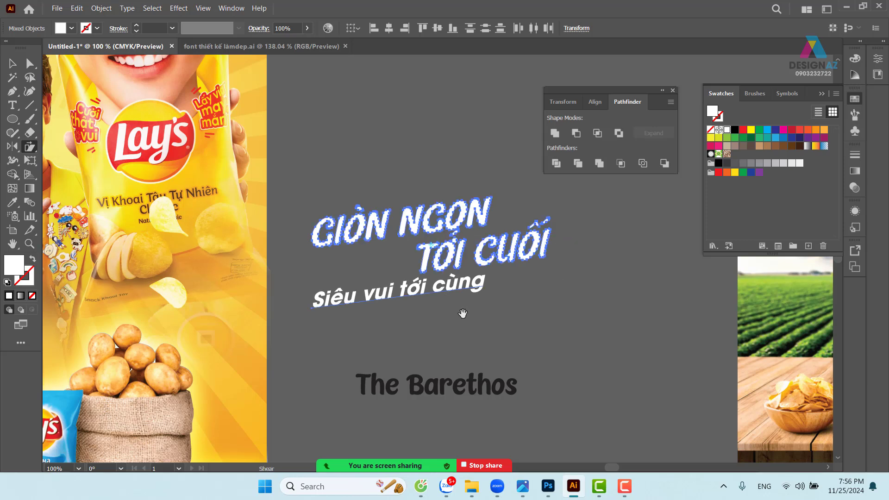
drag(462, 313, 592, 354)
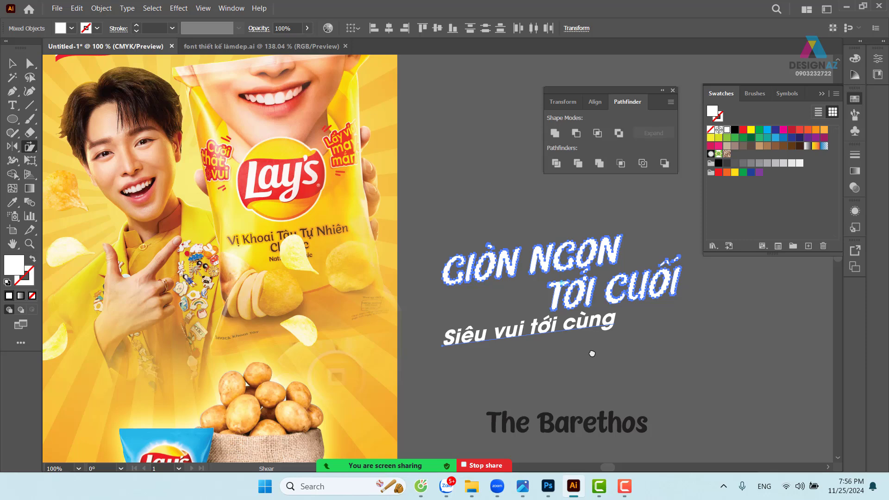
Fill the slanted slogan and tagline with red and move them onto the yellow poster below the man and the chip bag
click(12, 63)
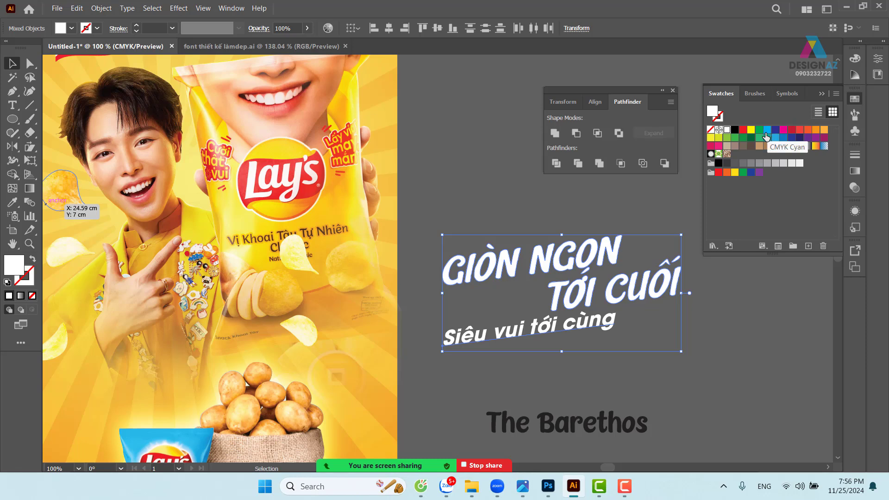
click(742, 134)
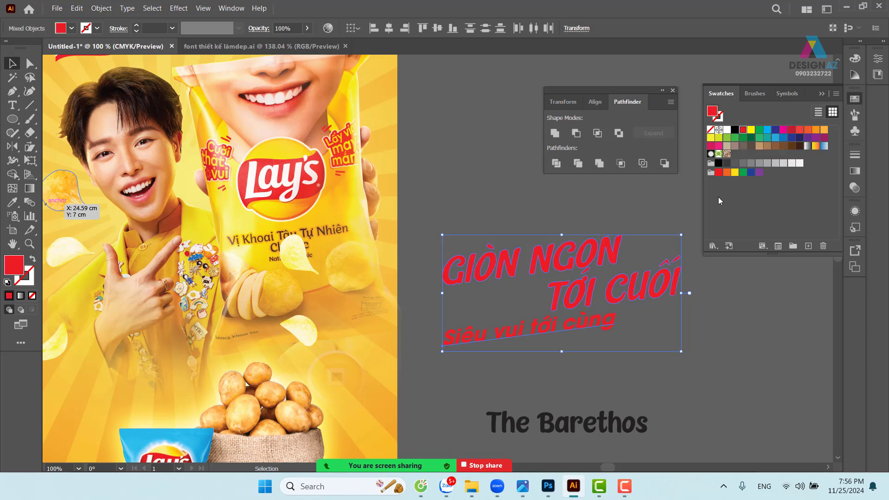
drag(574, 264, 195, 286)
drag(224, 313, 397, 261)
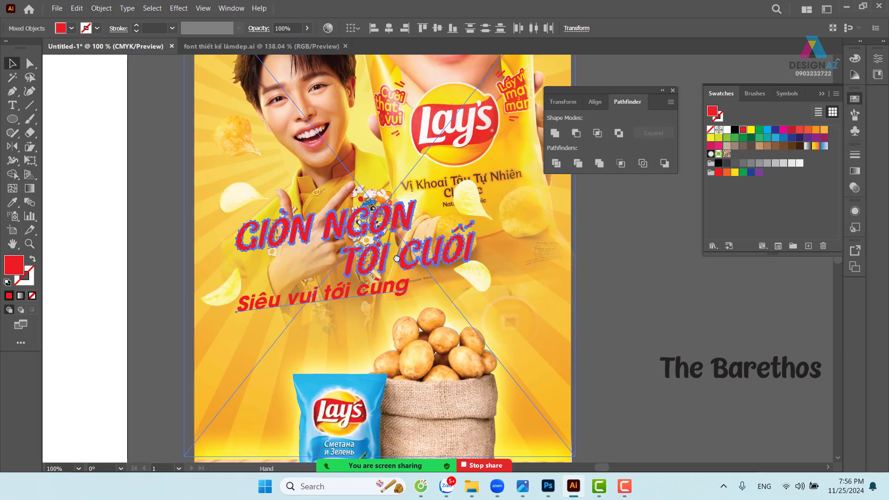
Enlarge the red slogan and tagline together and position them across the poster above the potato sack
drag(476, 206, 548, 176)
drag(394, 218, 397, 262)
drag(520, 294, 438, 347)
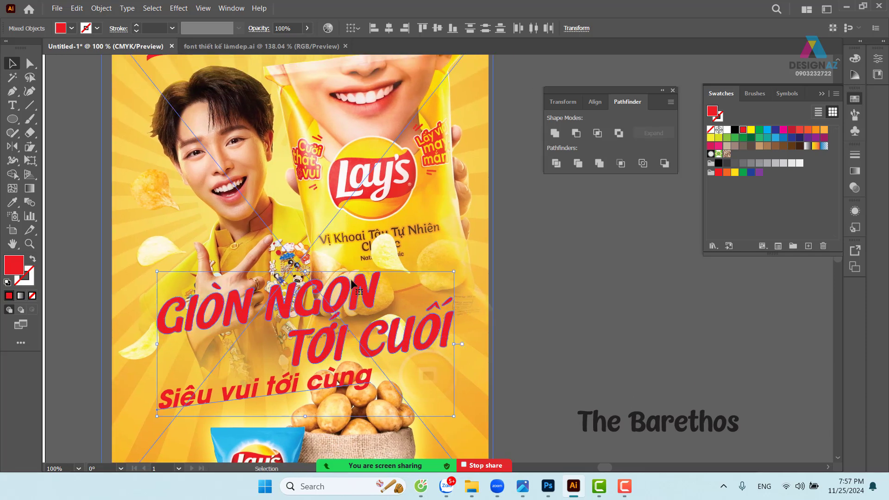
Shear the red slogan and tagline vertically a little more so they rise more steeply to the right
click(29, 146)
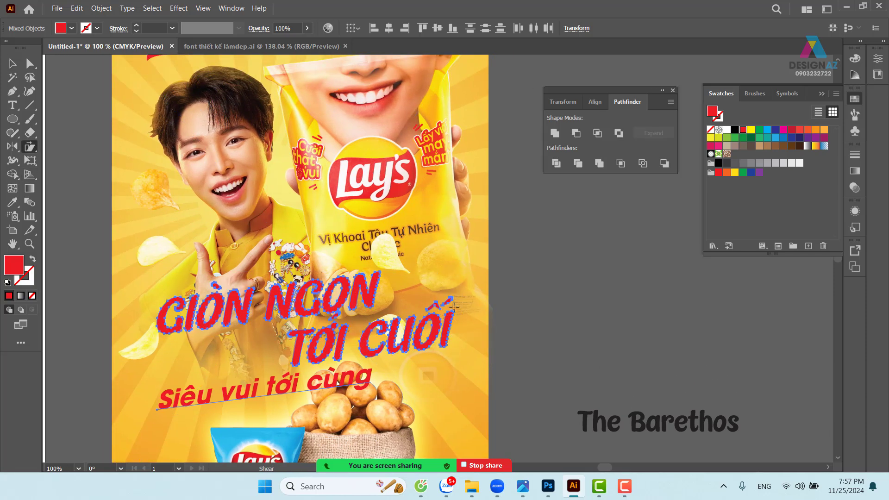
drag(461, 302, 459, 293)
scroll(486, 253, down, 3)
key(v)
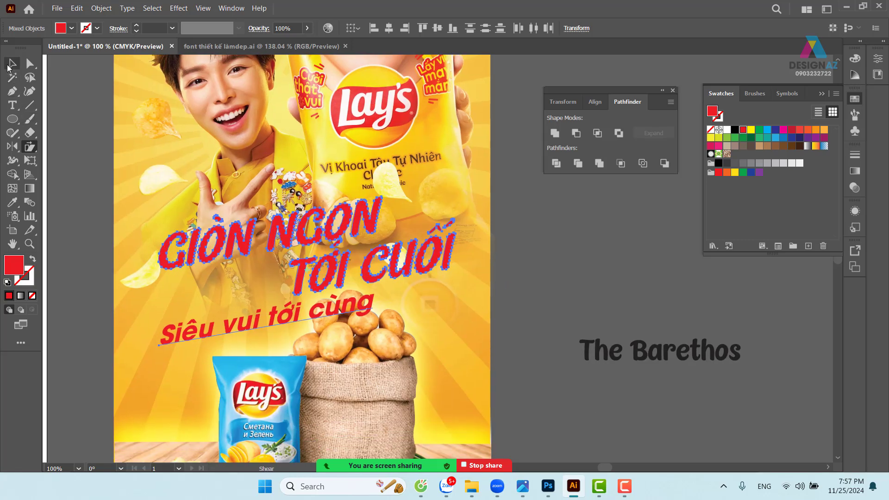
click(575, 268)
Scale "Siêu vui tới cùng" down to a font size of about 22.54 and shift it right, tucked beneath the slogan
click(315, 318)
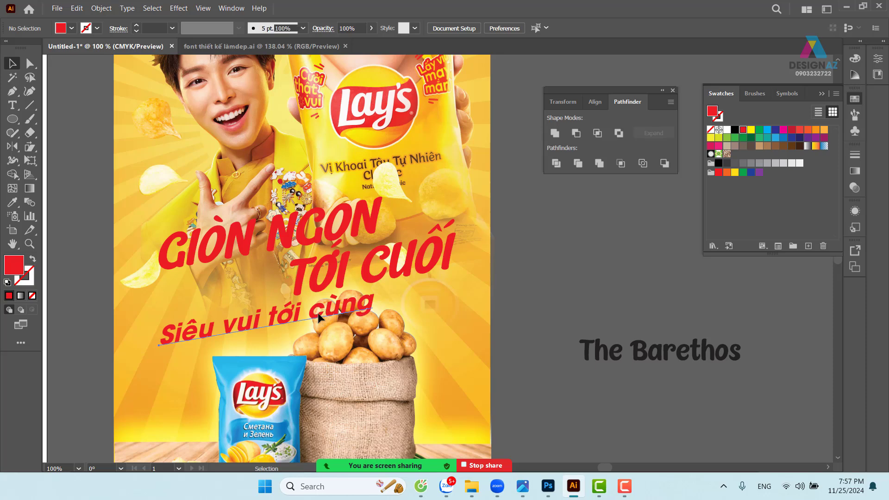
drag(348, 292, 304, 307)
scroll(303, 307, down, 3)
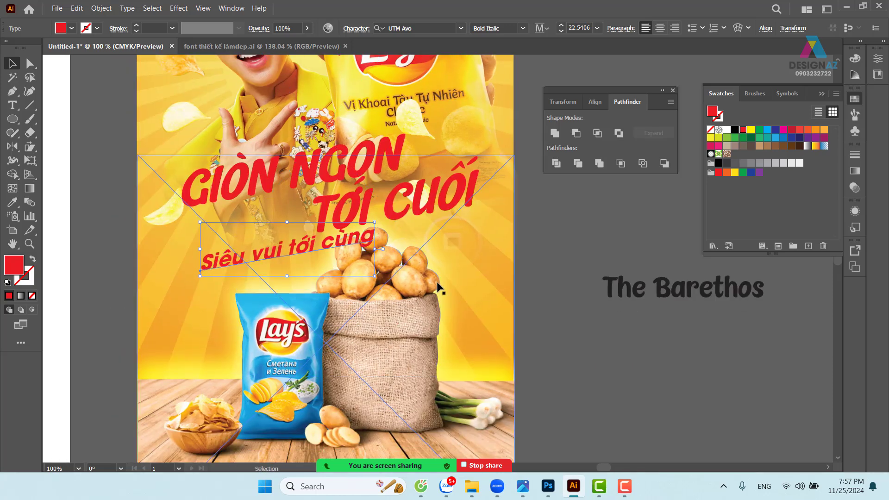
scroll(440, 289, up, 3)
scroll(440, 289, right, 3)
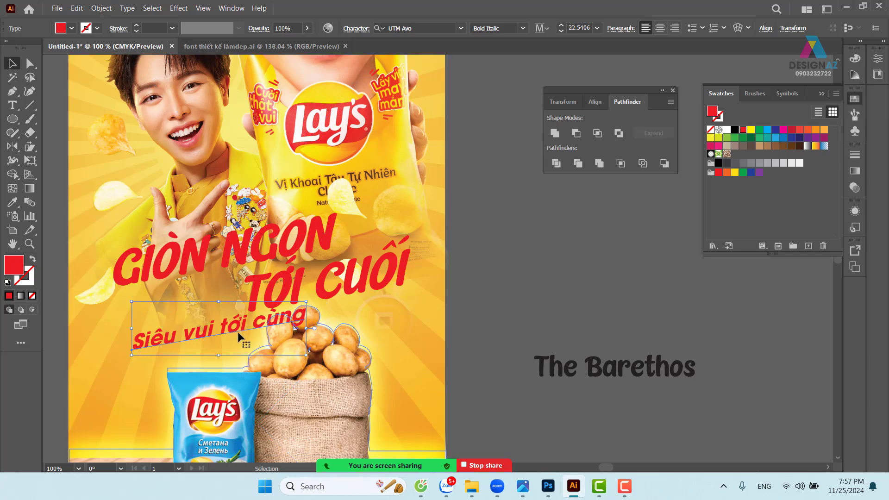
Move the "GIÒN NGON", "TỚI CUỐI" and "Siêu vui tới cùng" text off the poster onto the empty canvas beside it
drag(341, 339, 349, 332)
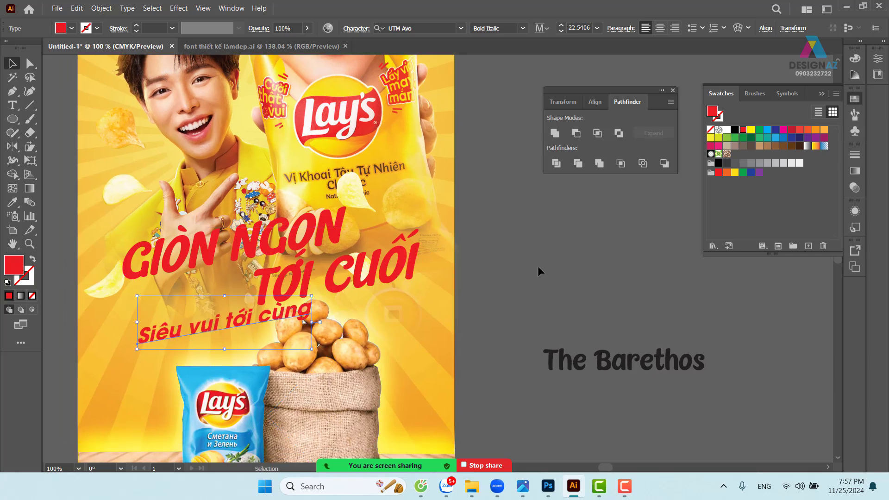
click(523, 279)
drag(514, 295, 508, 296)
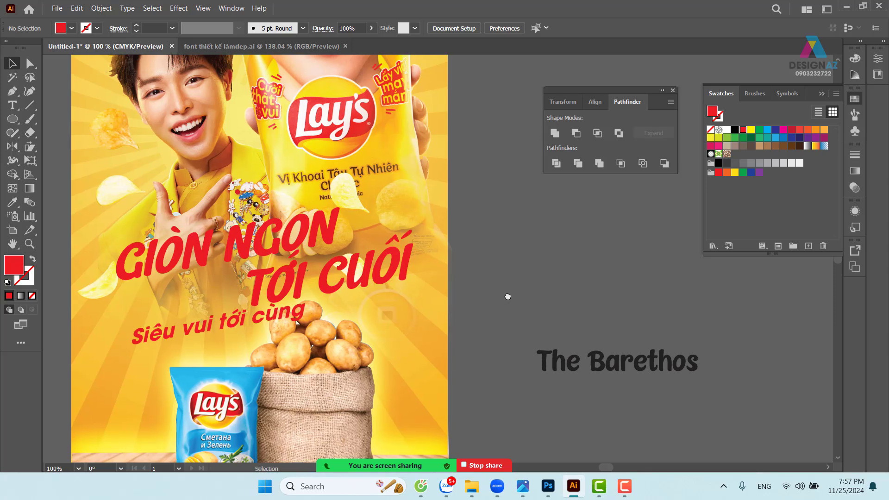
drag(368, 257, 382, 224)
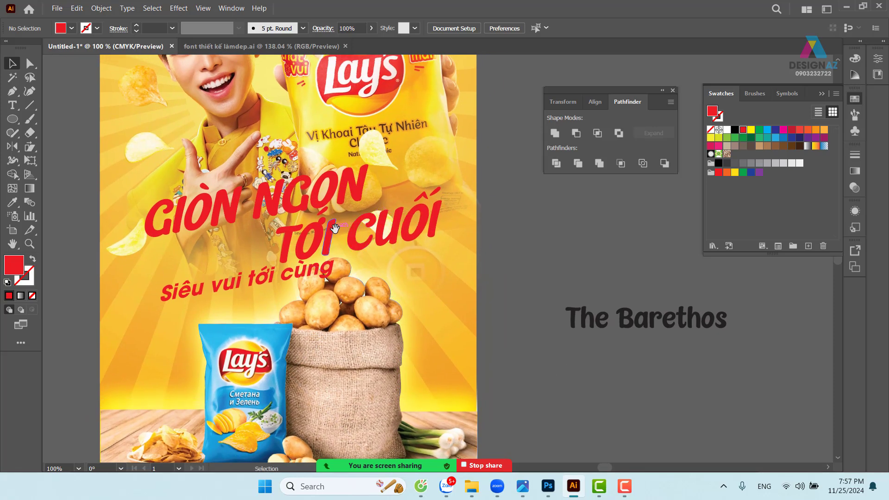
click(336, 227)
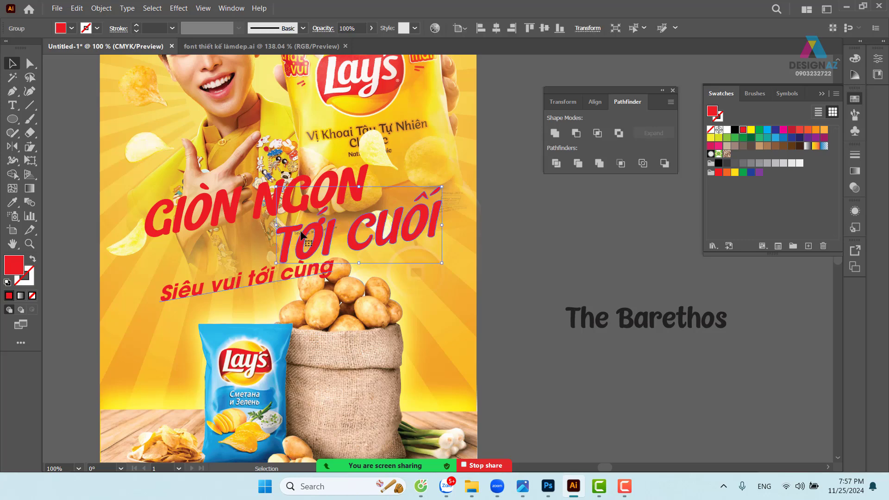
shift+click(233, 221)
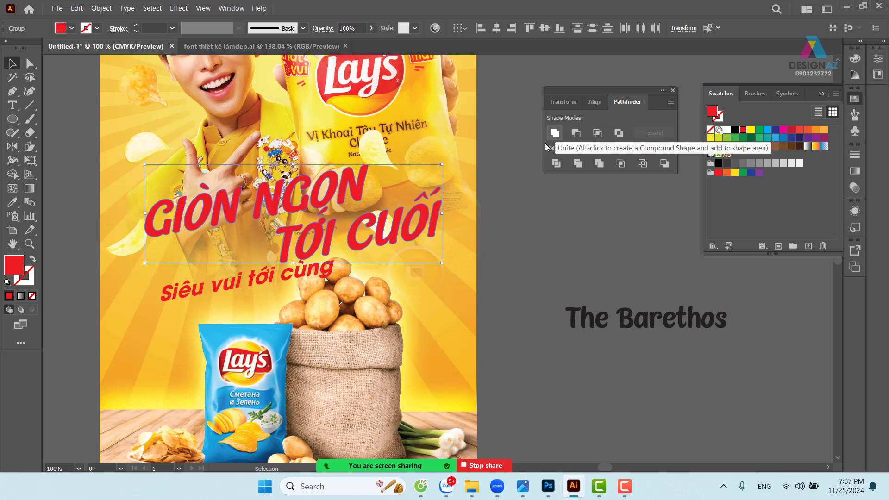
shift+click(256, 283)
drag(404, 275, 226, 279)
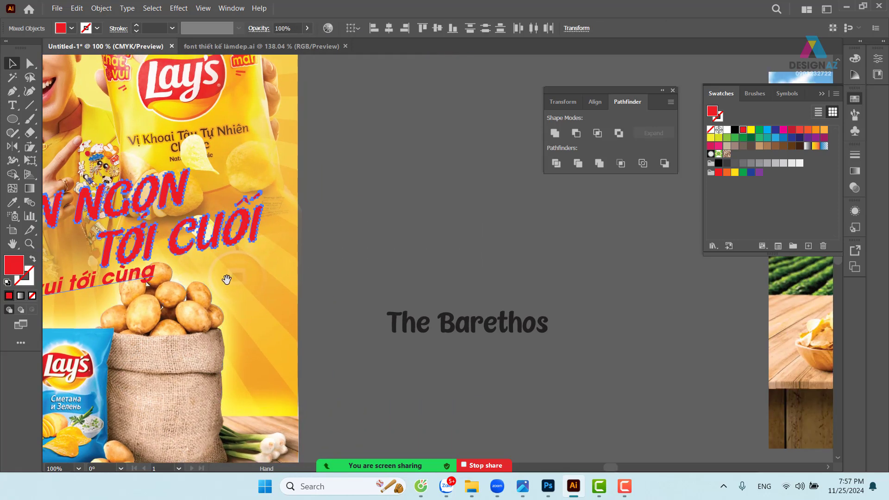
drag(214, 238, 589, 230)
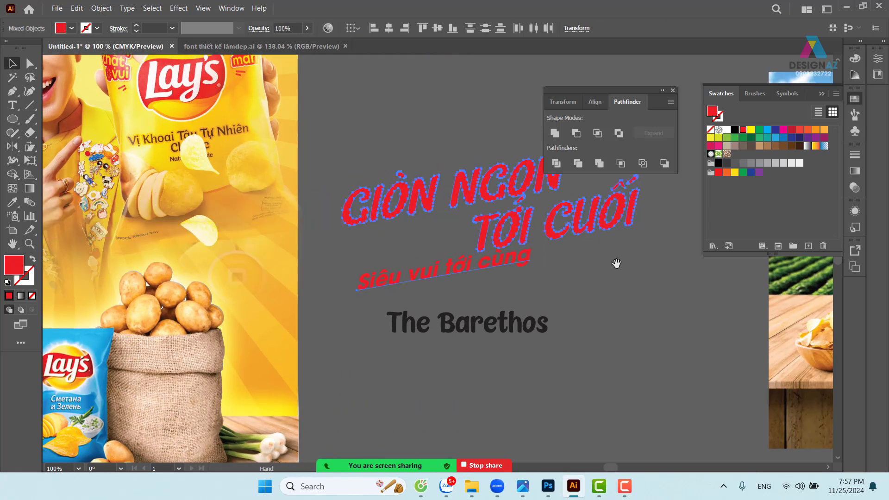
Move the "Siêu vui tới cùng" line further down, apart from the two-line headline
drag(616, 263, 349, 296)
drag(324, 257, 327, 216)
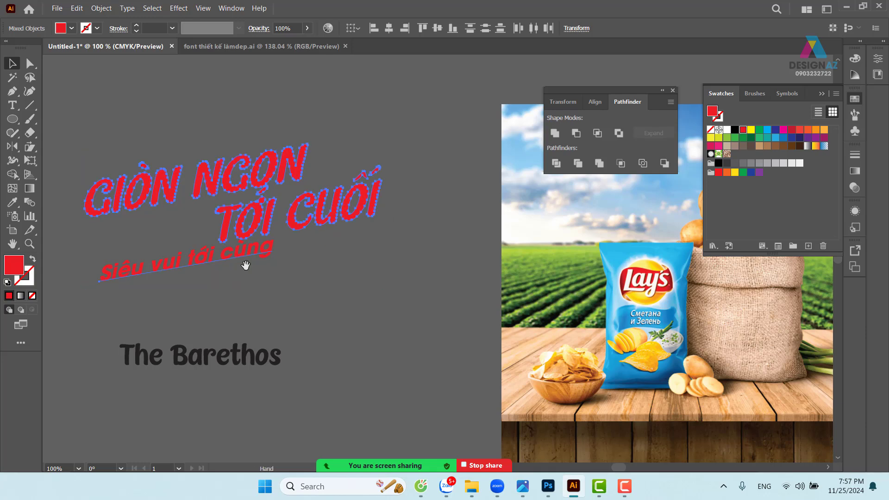
drag(245, 265, 322, 280)
click(421, 317)
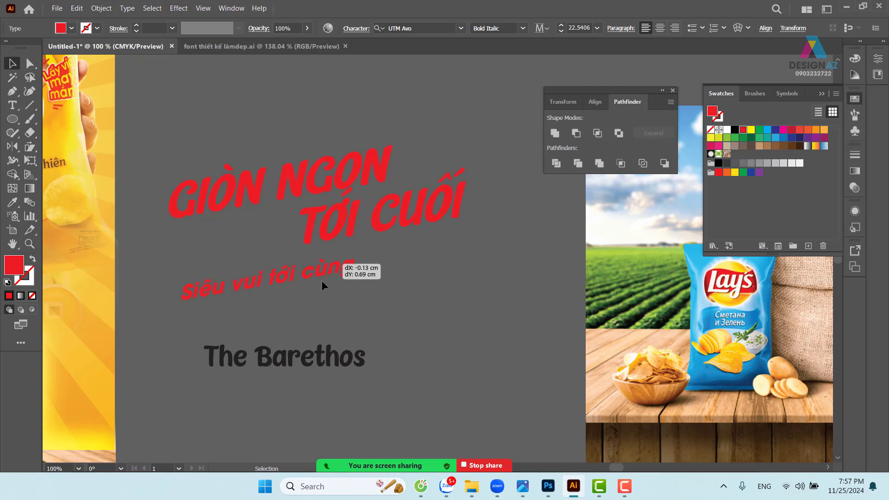
Apply Offset Path with a 0.1 cm offset to the two-line "GIÒN NGON TỚI CUỐI" headline
click(423, 210)
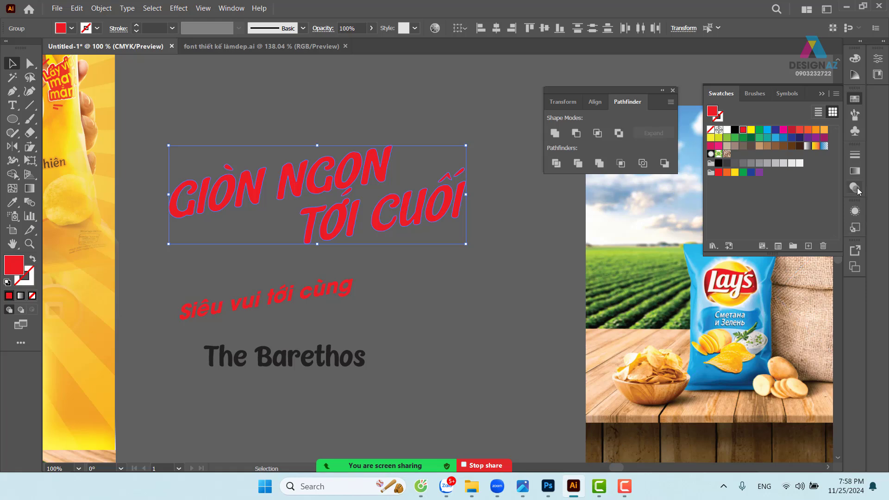
click(855, 211)
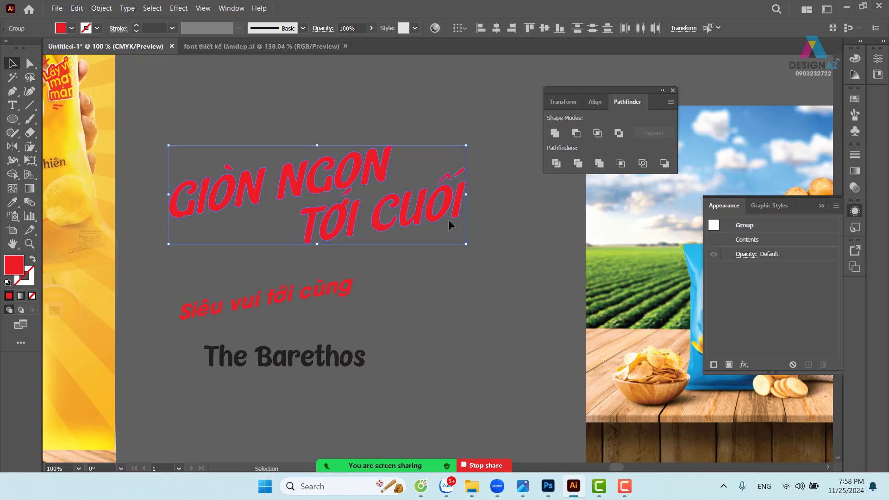
click(252, 124)
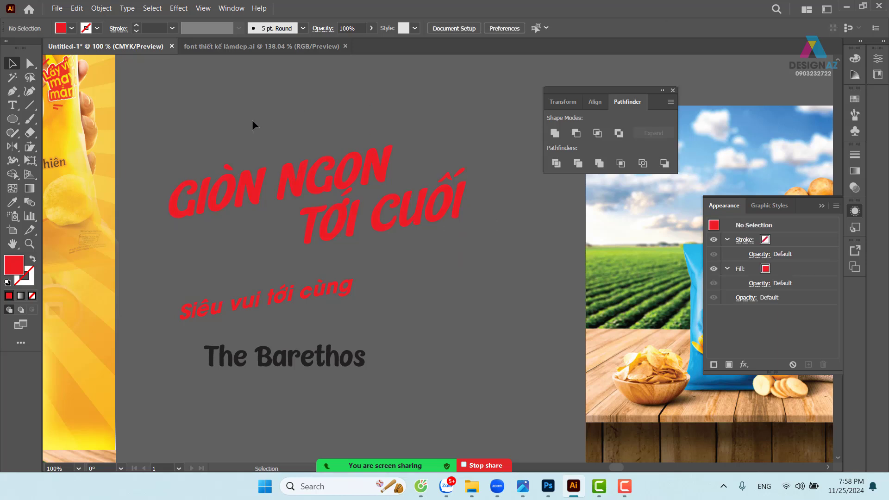
click(509, 245)
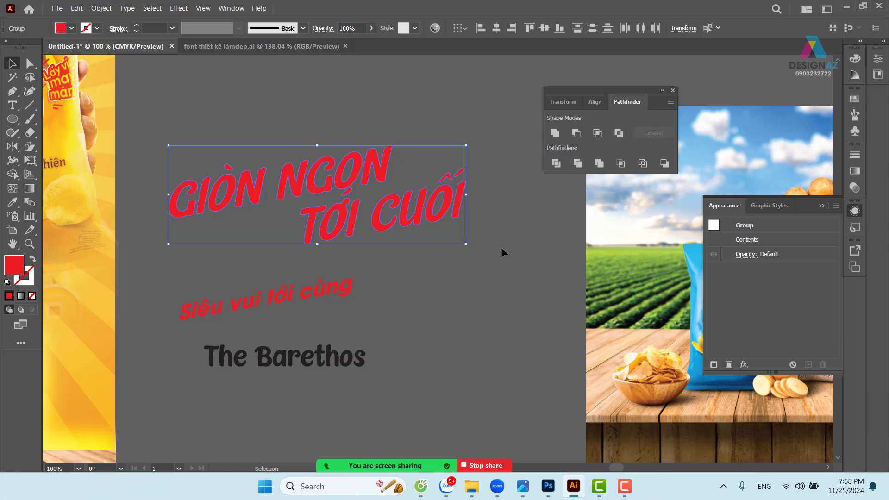
click(100, 8)
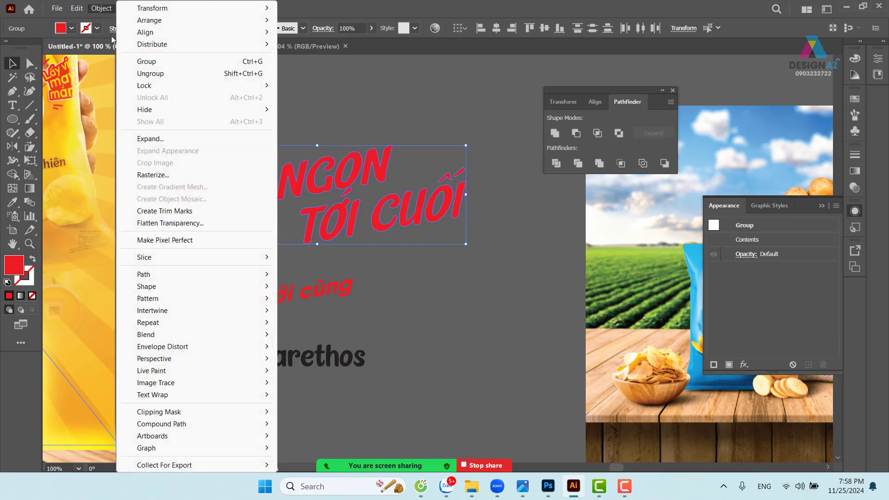
mouse_move(167, 274)
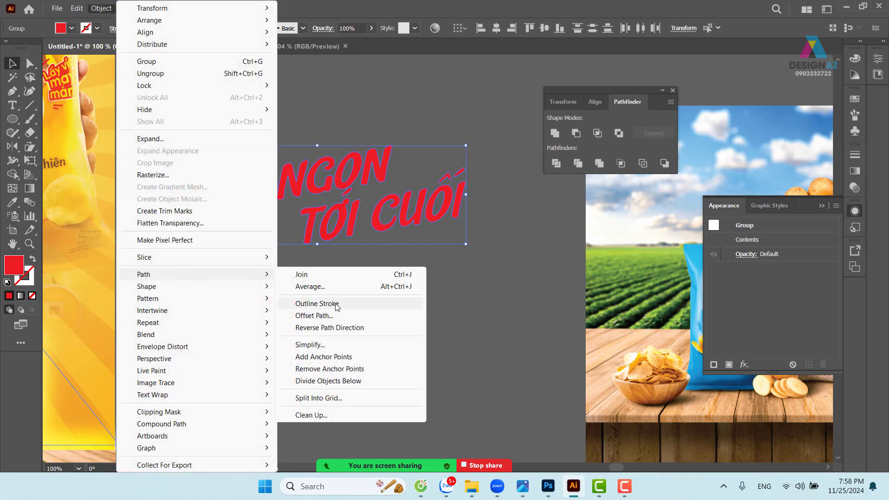
click(313, 316)
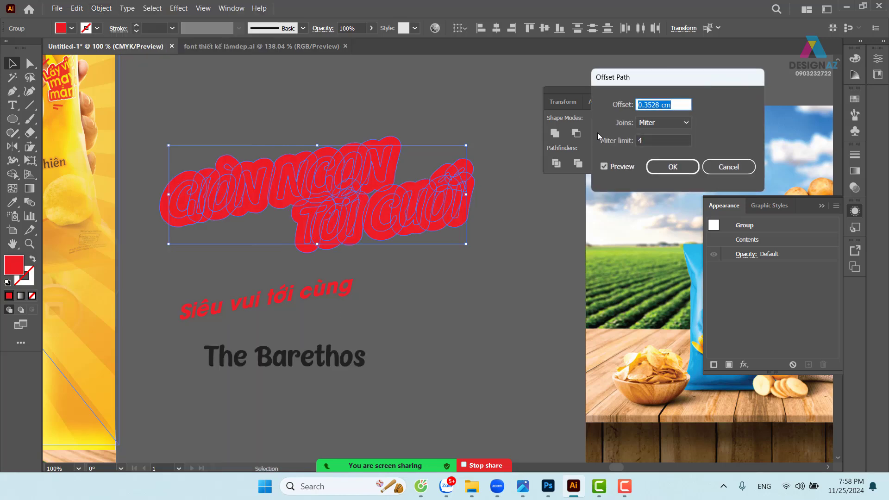
text(0.1)
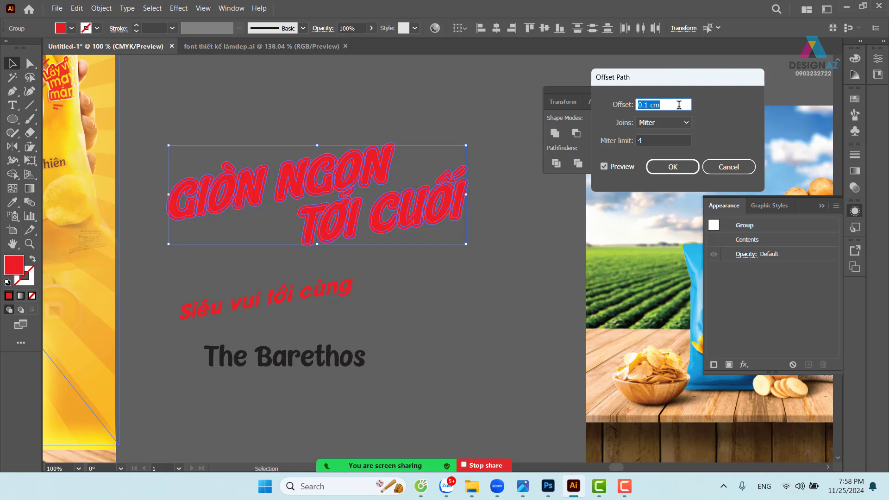
click(665, 170)
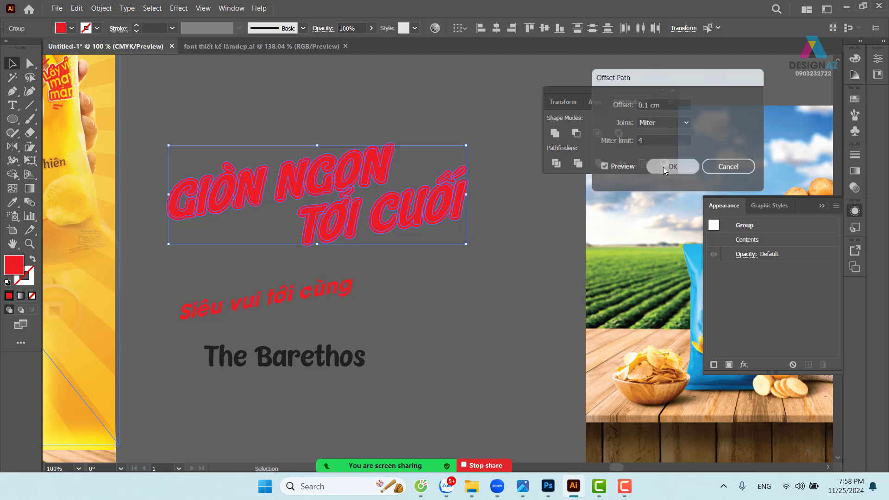
click(502, 241)
Ungroup the "TỚI CUỐI" lettering so that its letters and offset outlines are separate objects
drag(454, 219, 460, 266)
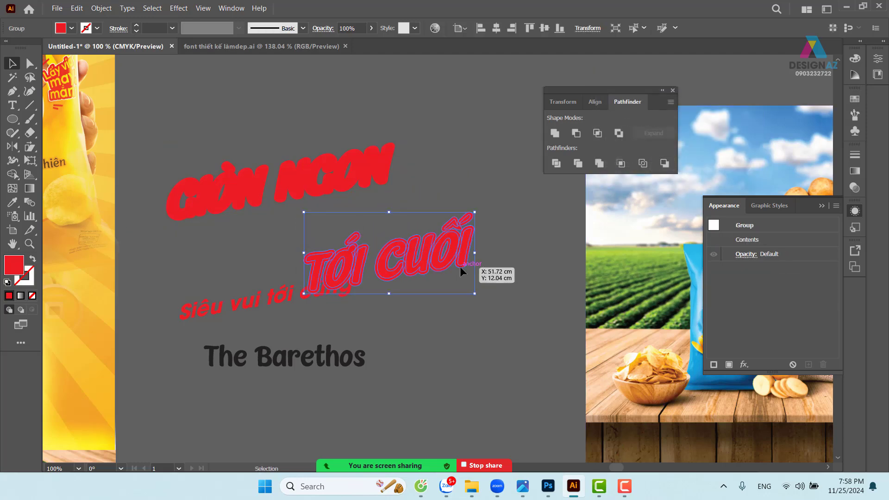
key(ctrl+z)
right_click(435, 212)
click(471, 359)
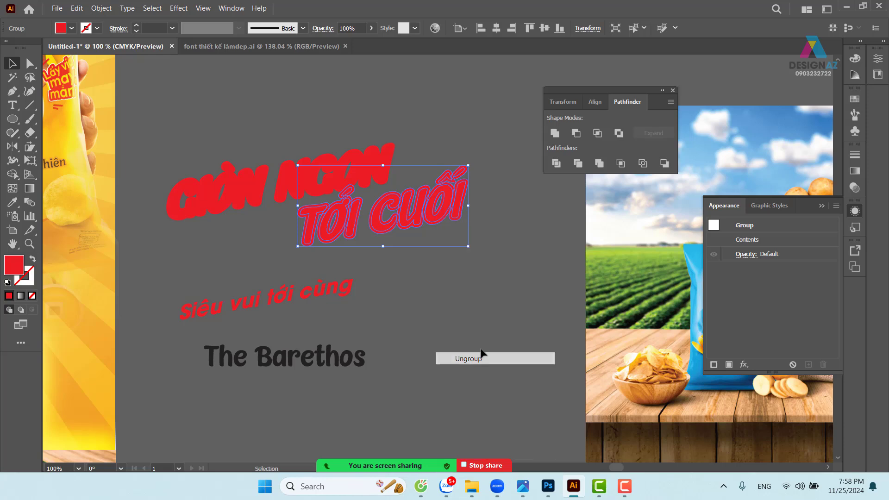
click(476, 211)
click(457, 202)
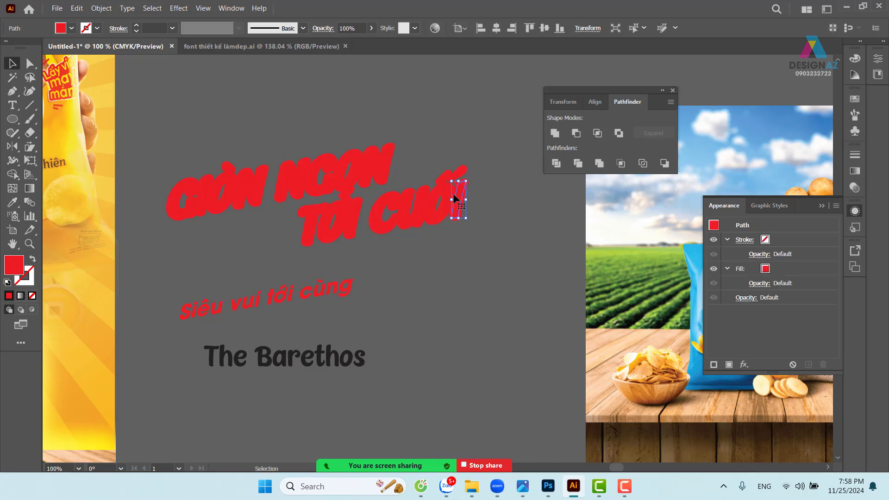
shift+click(448, 199)
key(ctrl+plus)
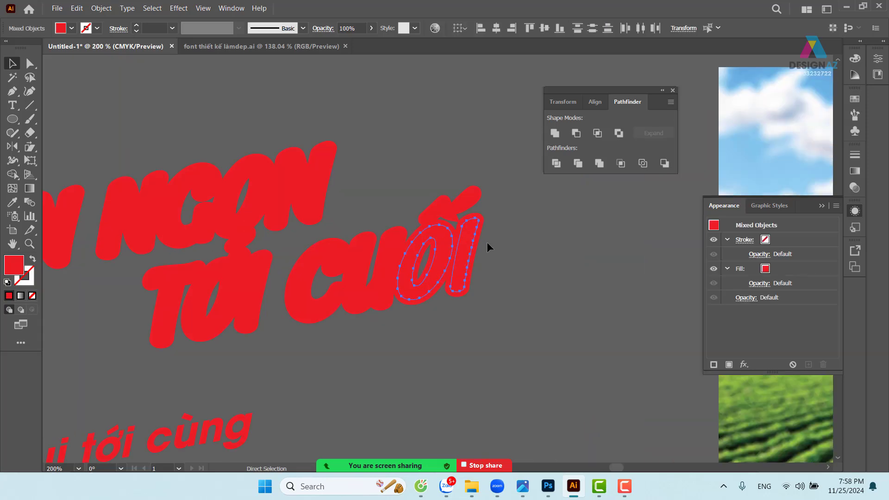
click(524, 231)
Combine the original inner letter shapes and accent marks of "TỚI CUỐI" into one compound path
click(464, 200)
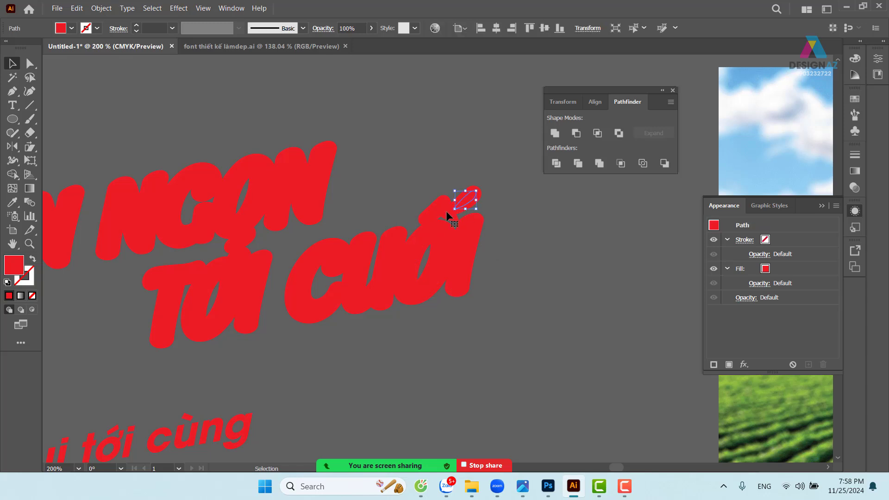
shift+click(444, 210)
shift+click(441, 244)
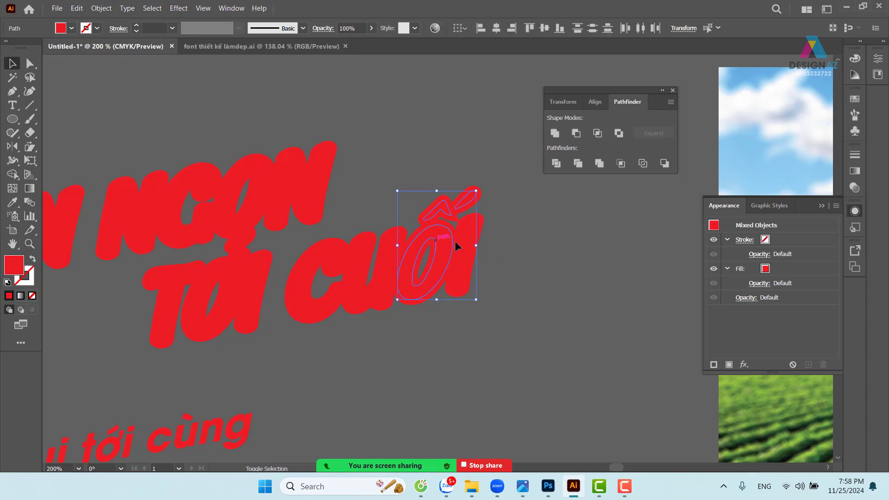
shift+click(458, 239)
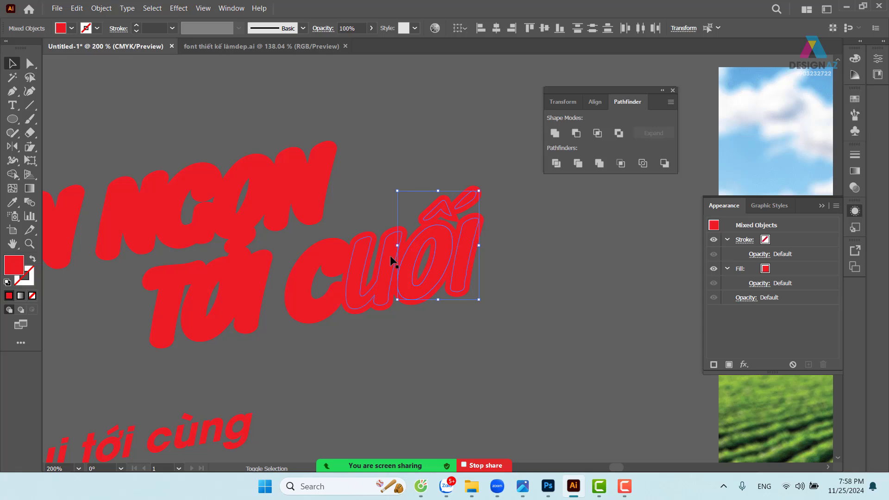
shift+click(389, 255)
shift+click(336, 264)
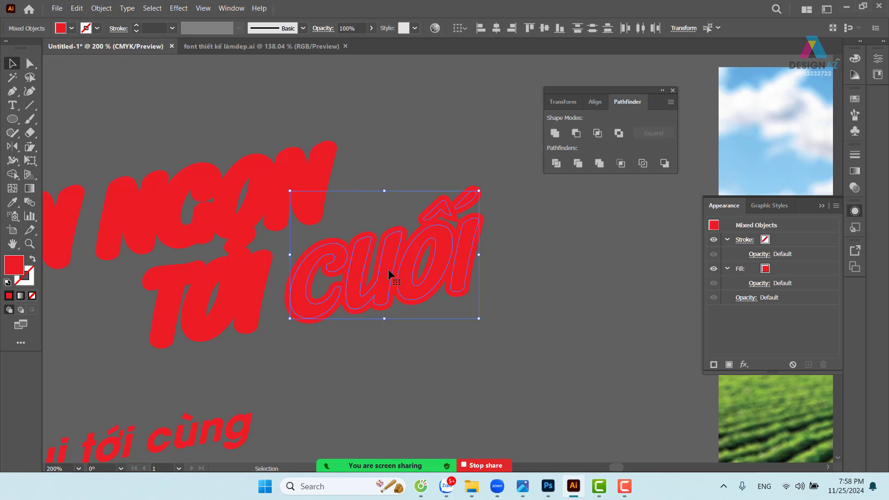
shift+click(256, 280)
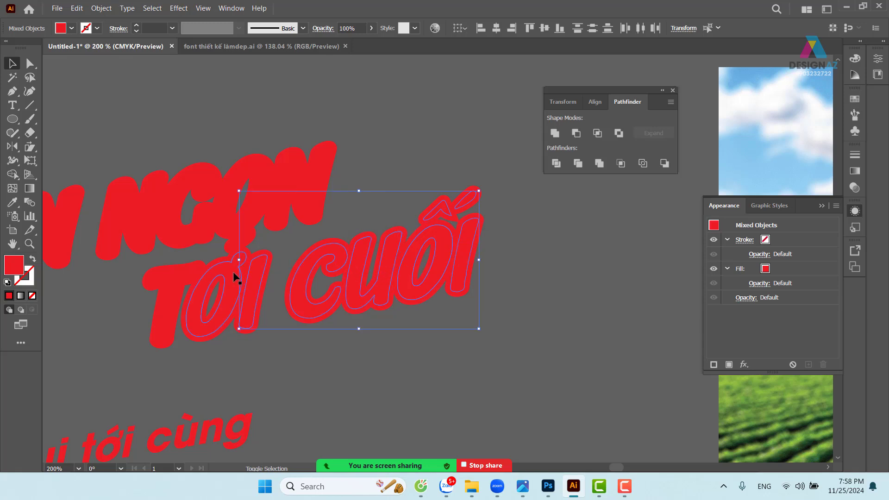
shift+click(234, 272)
shift+click(179, 286)
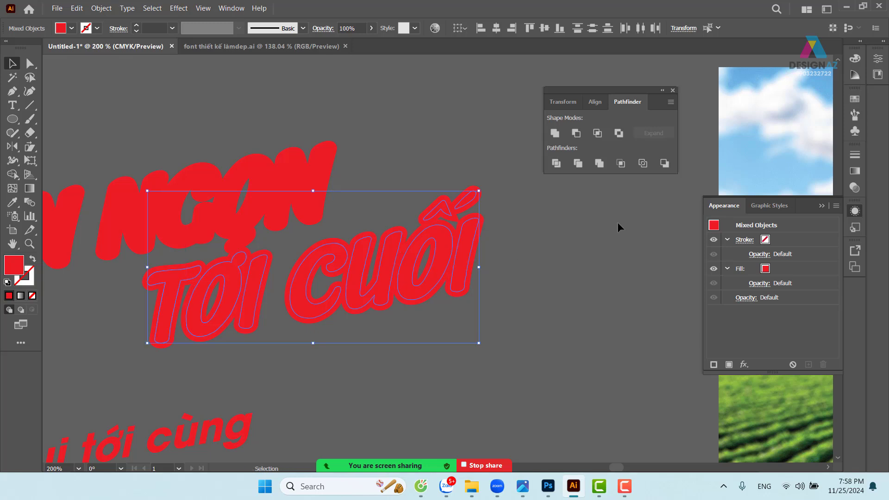
key(ctrl+8)
click(489, 236)
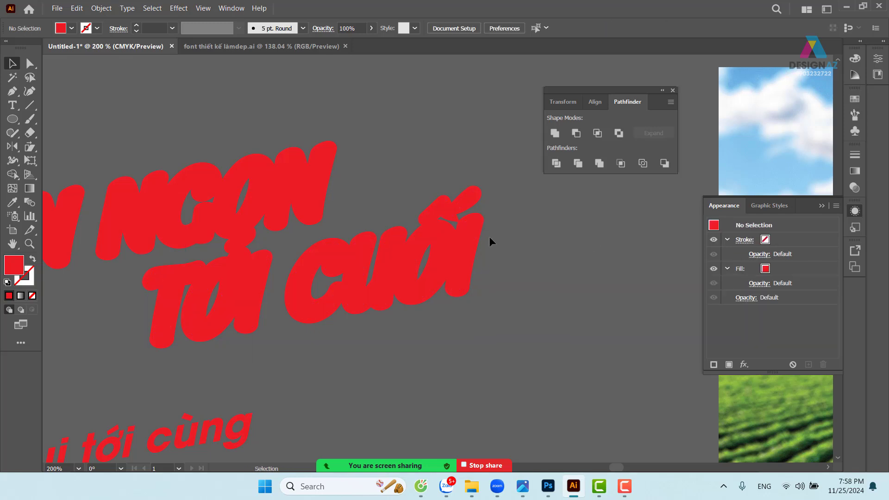
Unite the offset outlines of the "TỚI CUỐI" letters and accent marks into one shape with Pathfinder
drag(481, 228, 516, 224)
key(ctrl+z)
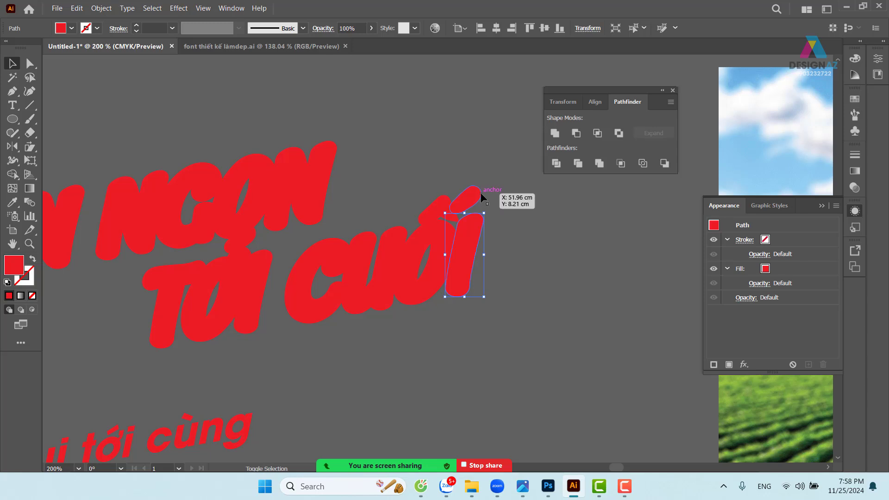
shift+click(480, 196)
shift+click(434, 201)
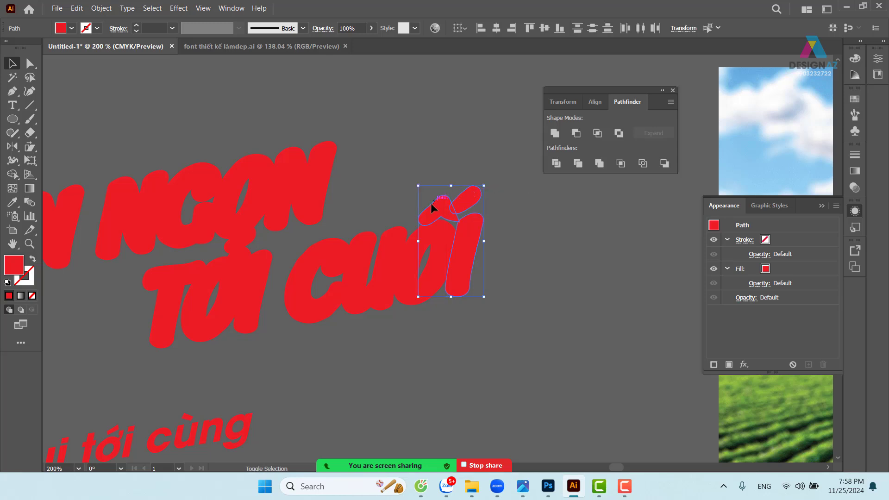
shift+click(384, 230)
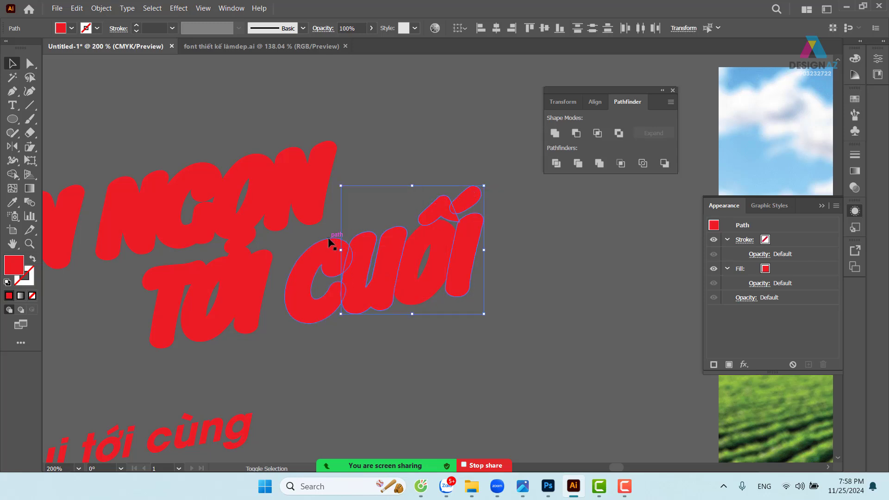
shift+click(330, 242)
shift+click(269, 254)
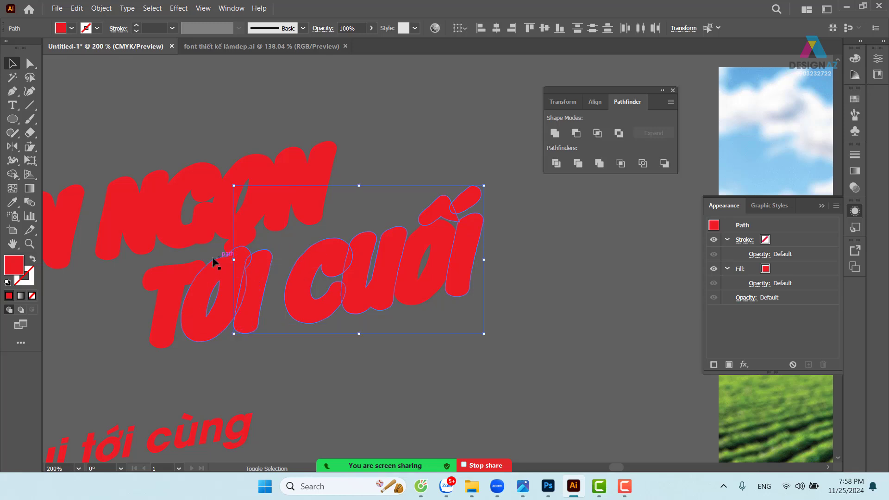
shift+click(214, 257)
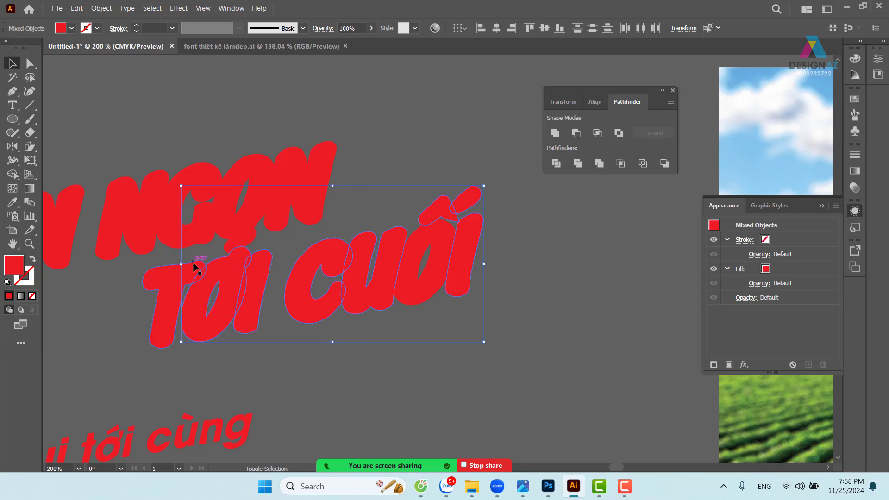
shift+click(192, 262)
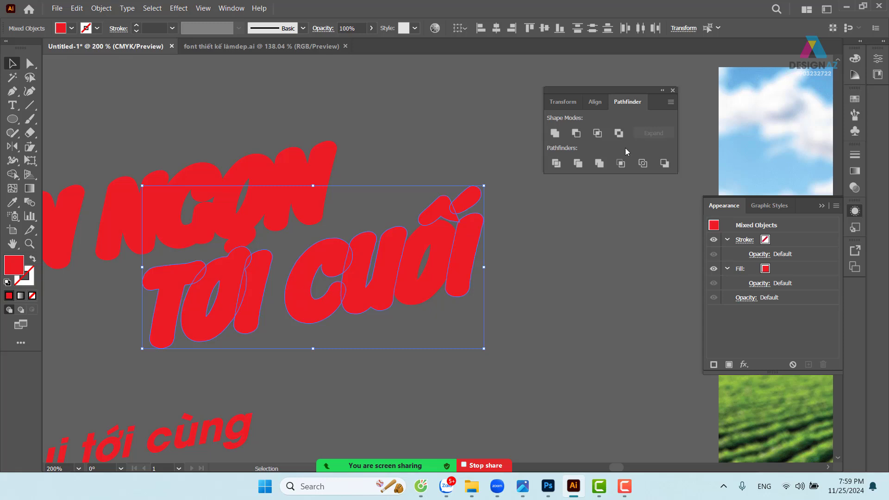
click(557, 136)
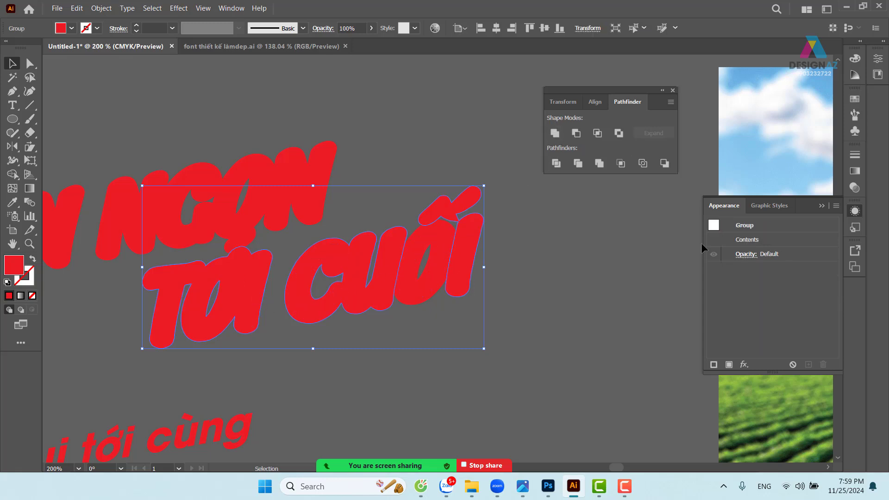
Fill the united "TỚI CUỐI" outline with white
click(854, 98)
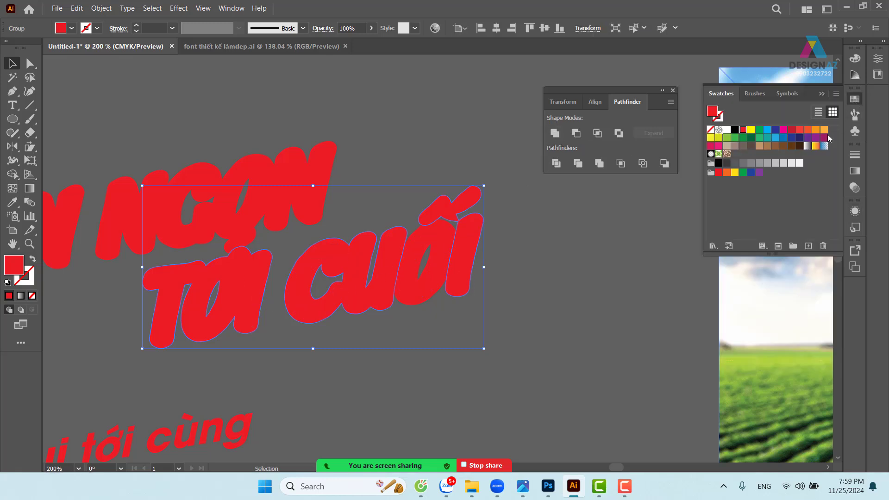
click(727, 130)
click(546, 281)
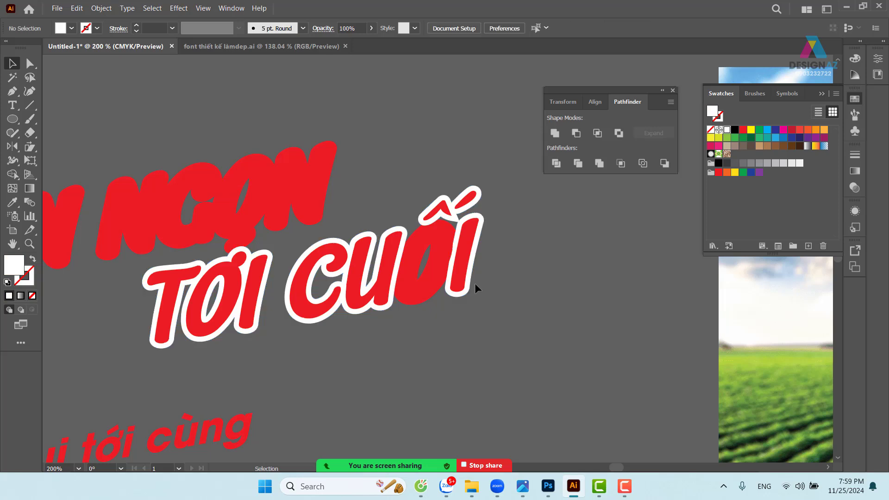
Unite the remaining red outline of the "Ố" in "CUỐI" with the white outline shape
click(432, 257)
click(534, 232)
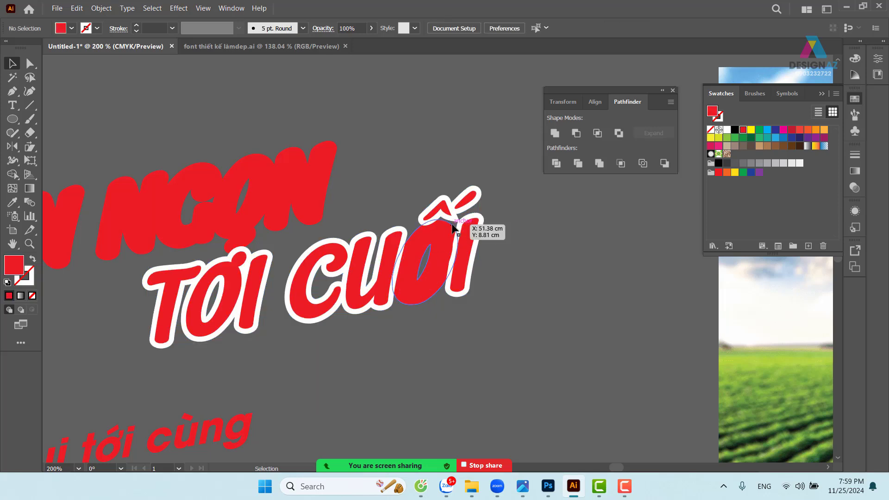
drag(483, 220, 509, 199)
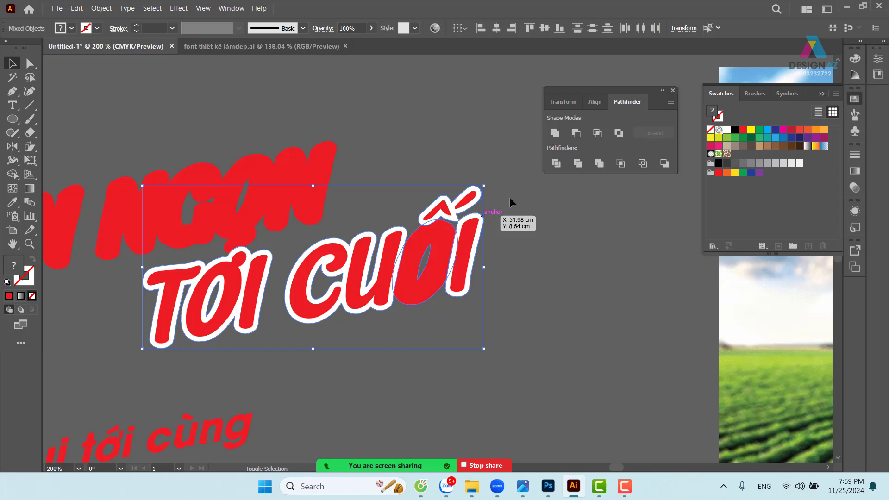
click(554, 133)
click(546, 296)
Ungroup the "GIÒN NGON" lettering so its letters and offset outlines are separate objects
drag(485, 302, 638, 292)
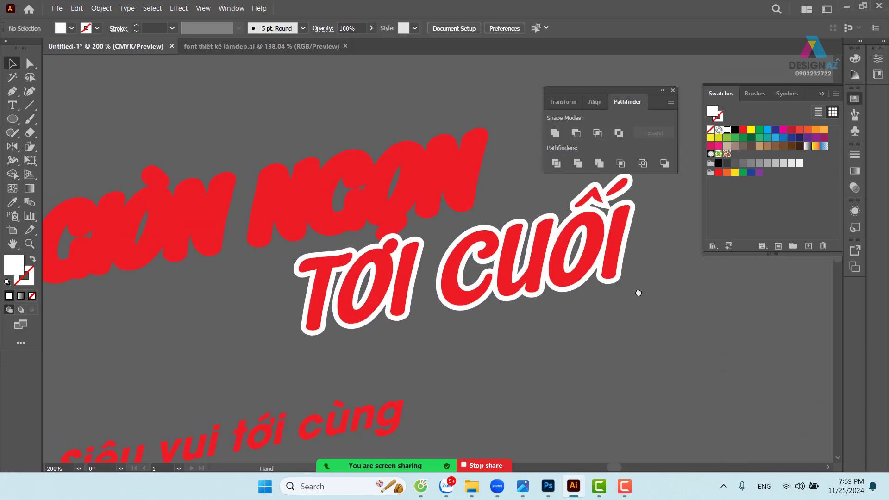
drag(263, 225, 315, 227)
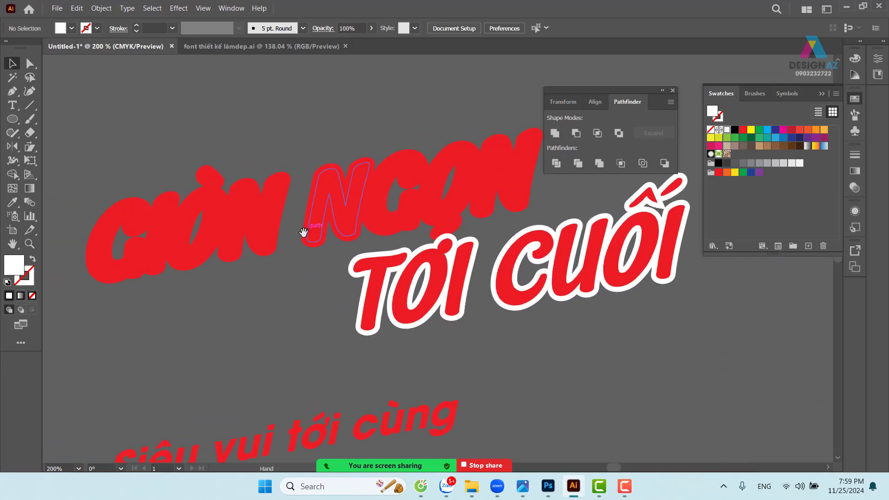
click(235, 266)
right_click(251, 272)
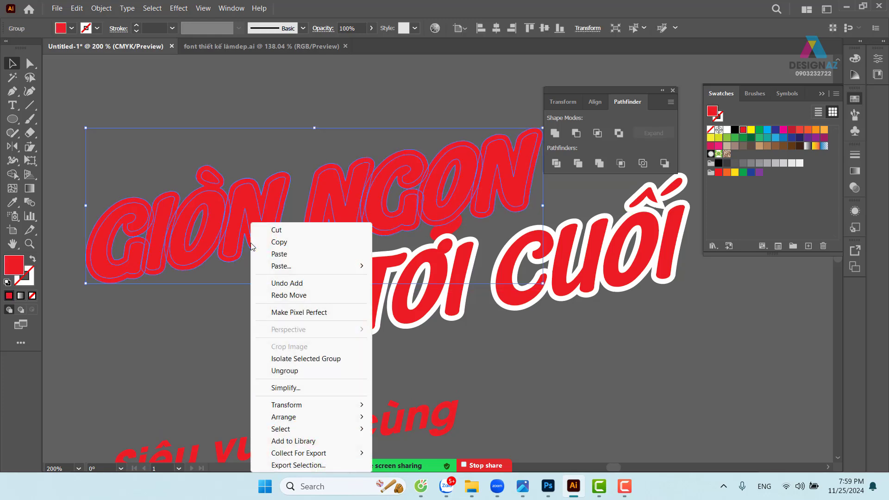
click(319, 371)
click(283, 139)
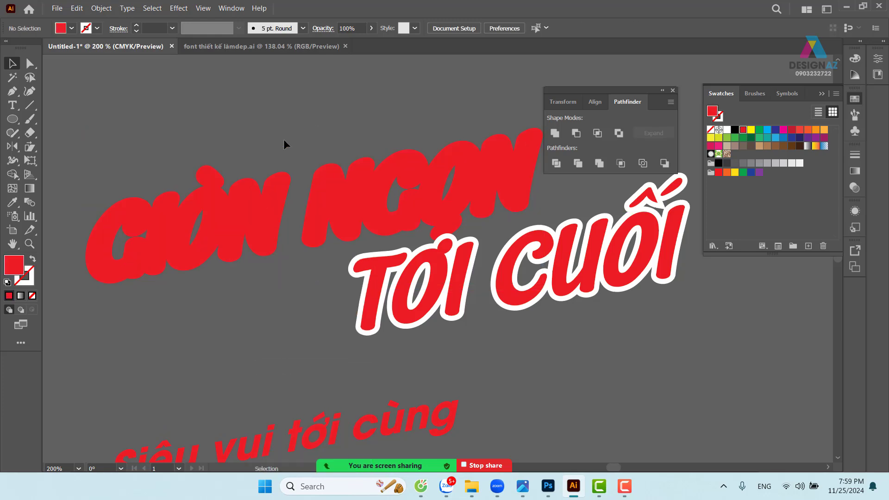
Unite the offset outlines of "GIÒN NGON" and the accent outline below it into one shape with Pathfinder
click(227, 185)
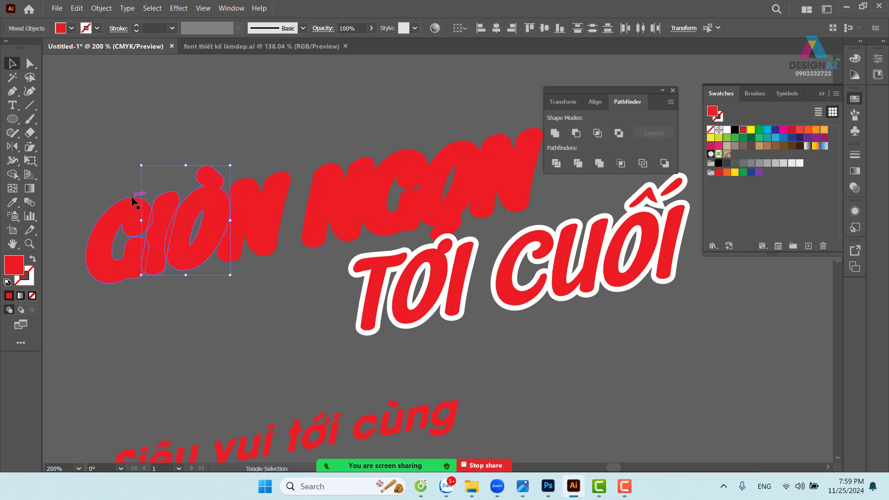
shift+click(132, 194)
shift+click(256, 178)
shift+click(329, 163)
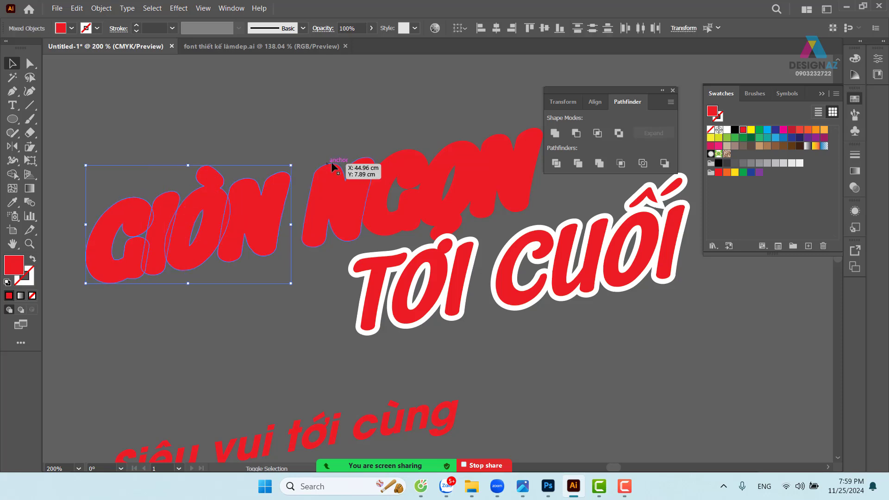
shift+click(409, 148)
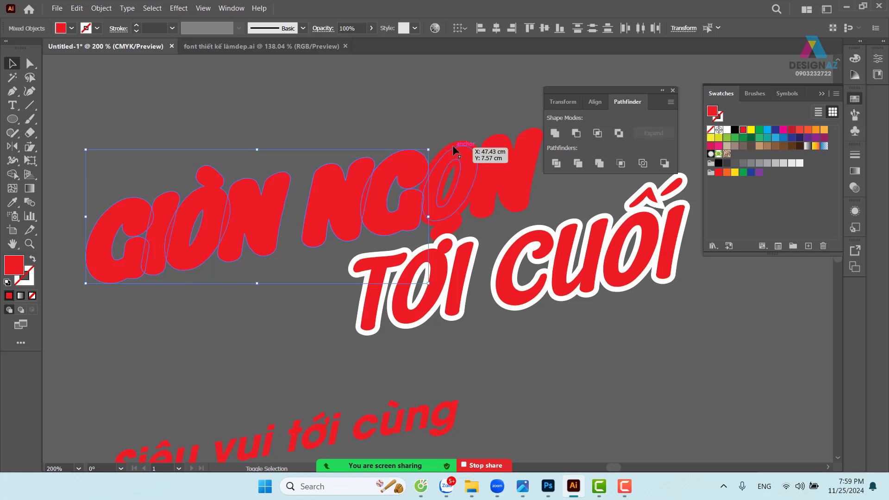
shift+click(478, 149)
scroll(478, 148, right, 5)
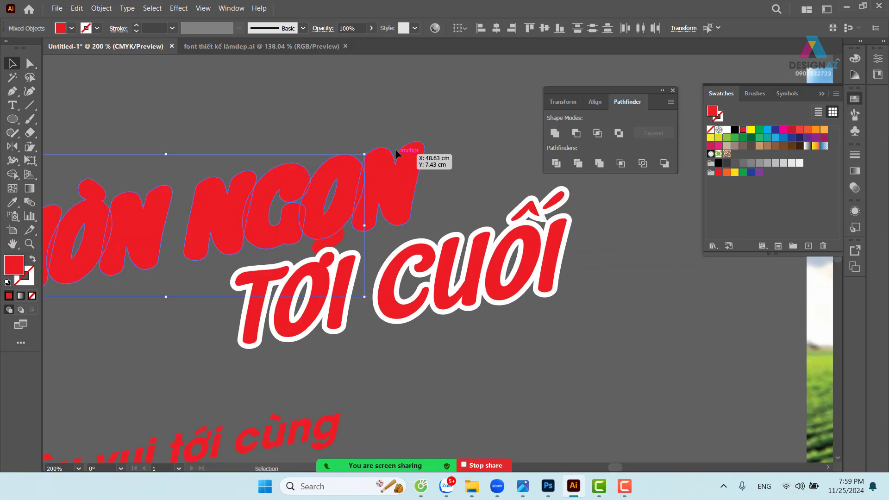
shift+click(395, 149)
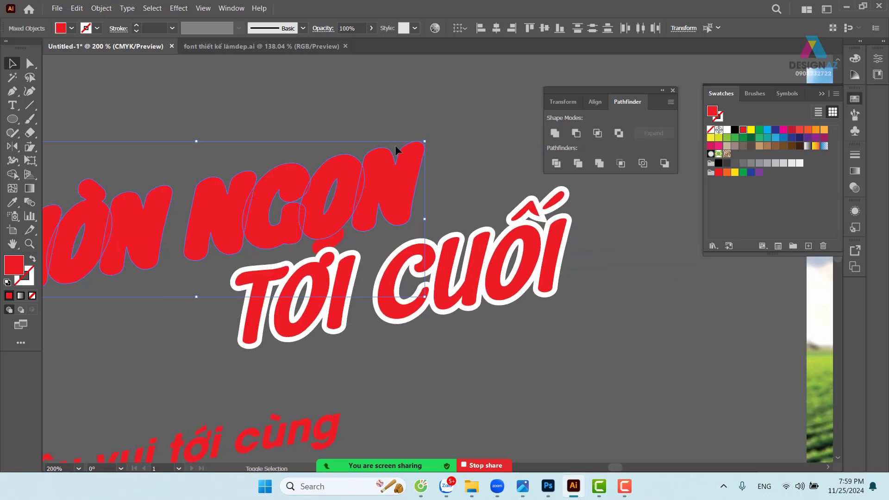
shift+click(340, 245)
click(555, 133)
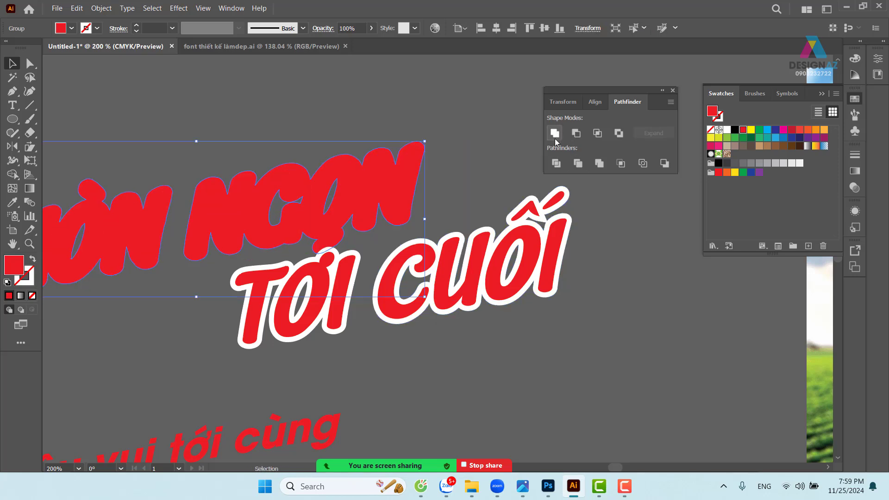
Fill the united "GIÒN NGON" outline with white and send it behind the red letters
click(726, 129)
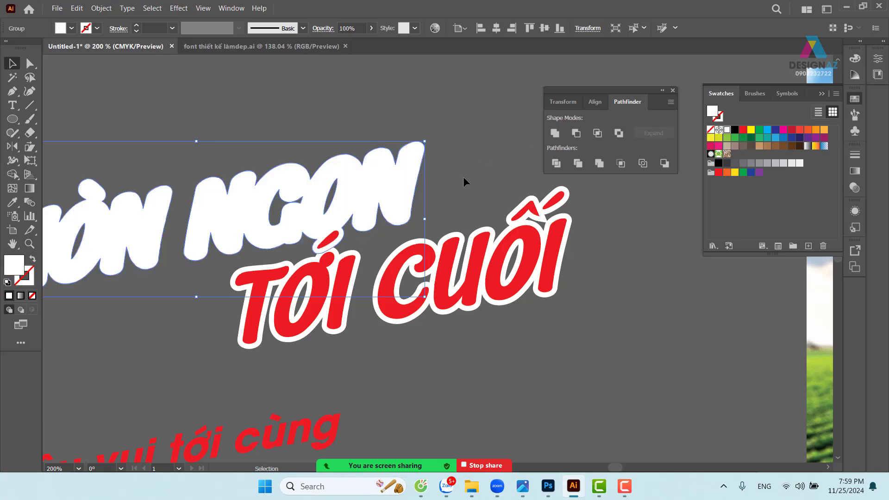
click(492, 120)
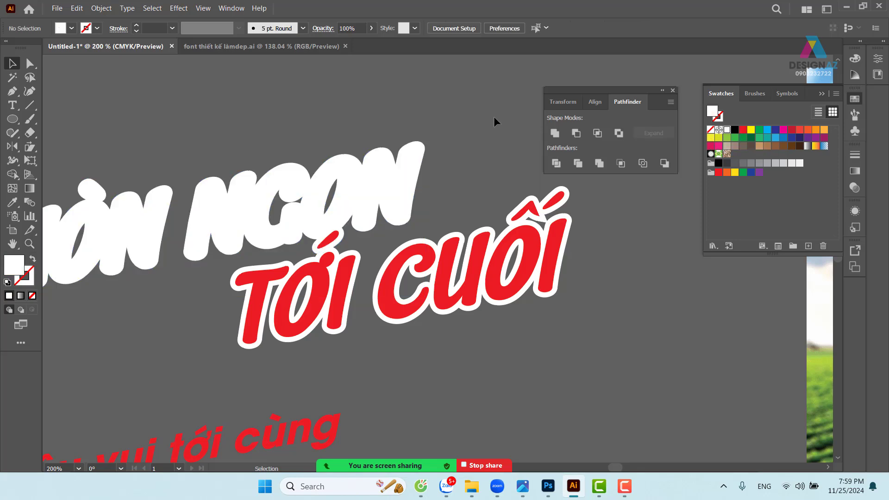
click(404, 223)
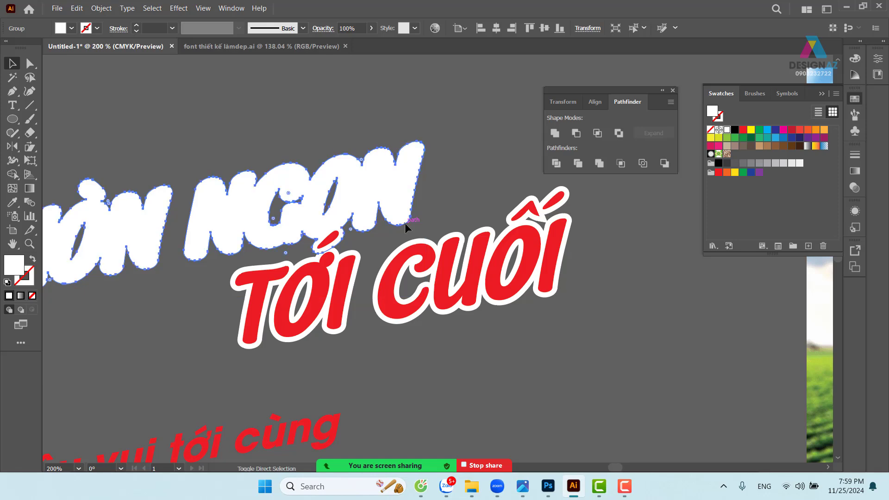
key(ctrl+shift+bracketleft)
drag(309, 224, 403, 219)
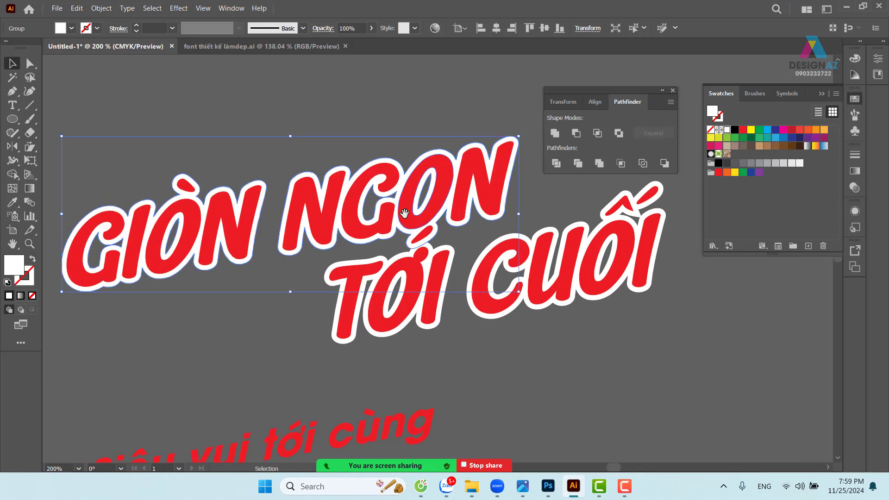
Duplicate the white "GIÒN NGON" outline, placing the copy slightly down and to the right of the original
key(ctrl+1)
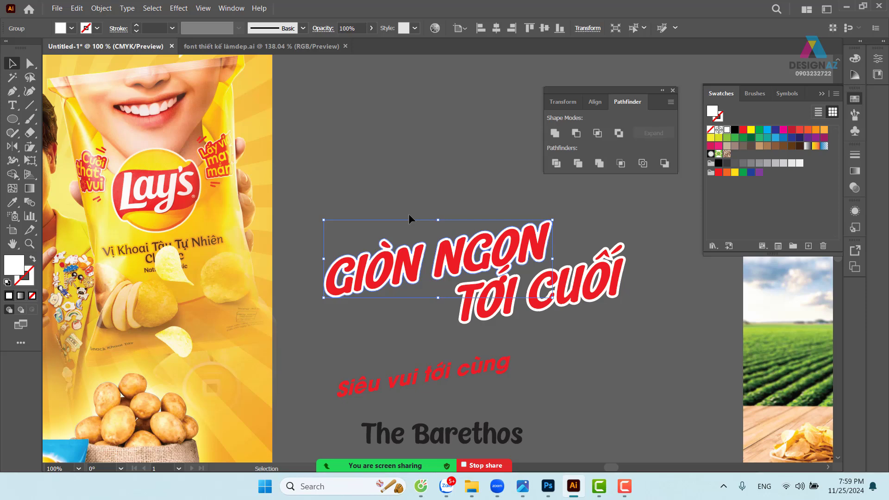
drag(596, 325, 548, 312)
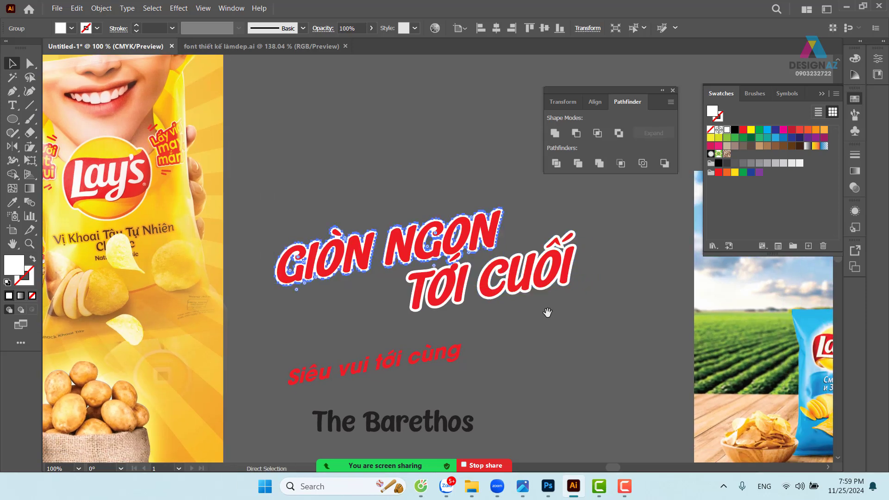
key(ctrl+equal)
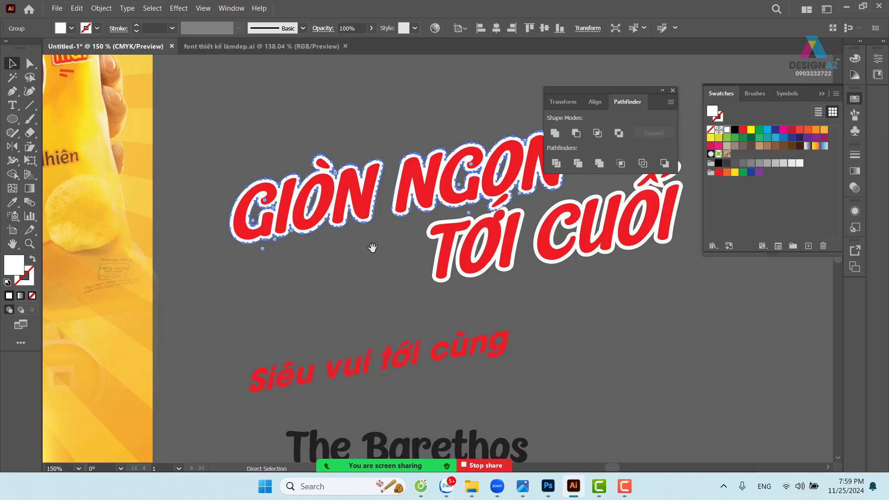
key(v)
key(ctrl+equal)
drag(416, 153, 356, 94)
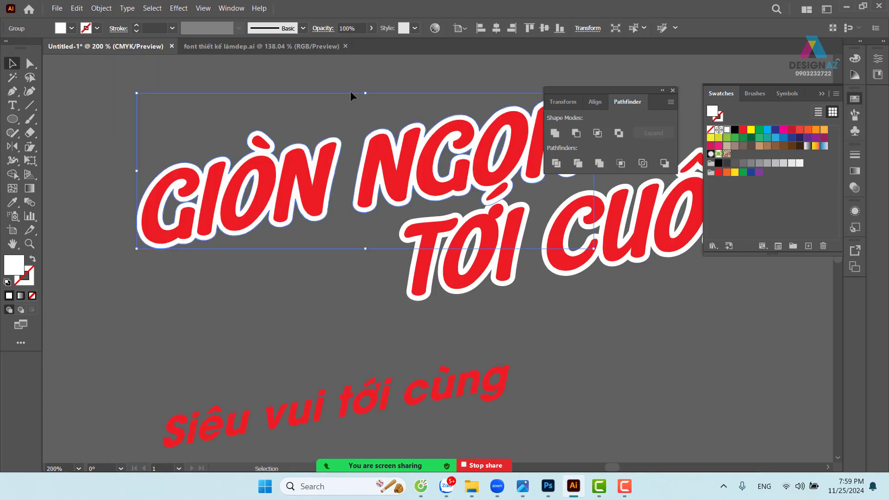
key(a)
mouse_move(328, 199)
mouse_down()
mouse_move(335, 218)
mouse_move(333, 210)
mouse_up()
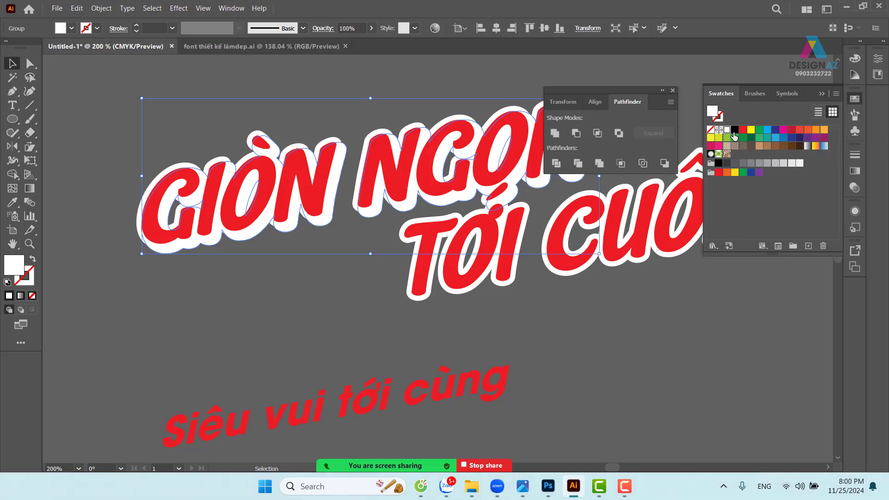
Fill the duplicated "GIÒN NGON" outline with black and send it to the back as a shadow
click(732, 132)
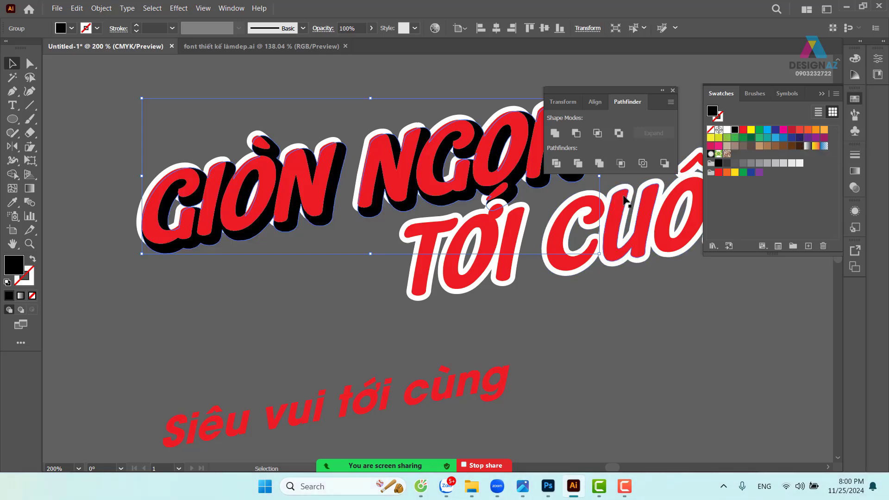
key(a)
key(ctrl+shift+bracketleft)
key(v)
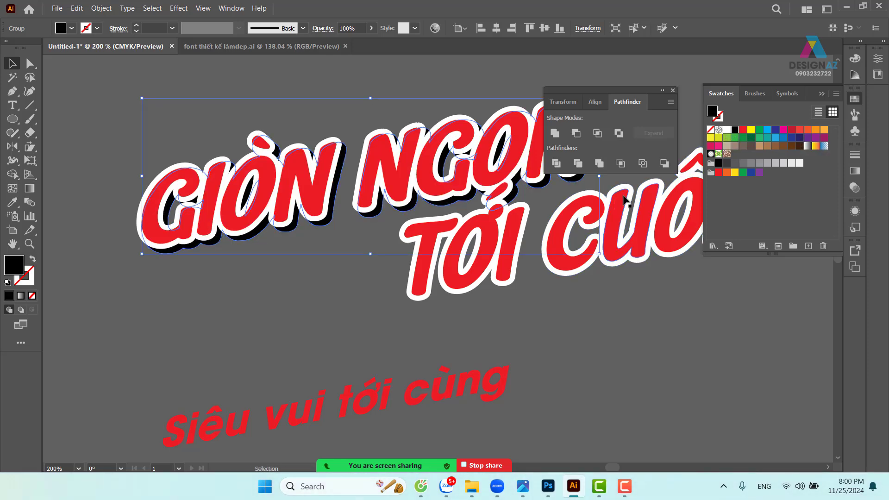
click(309, 277)
Duplicate the white "TỚI CUỐI" outline, placing the copy slightly down and to the right of the original
scroll(512, 278, right, 5)
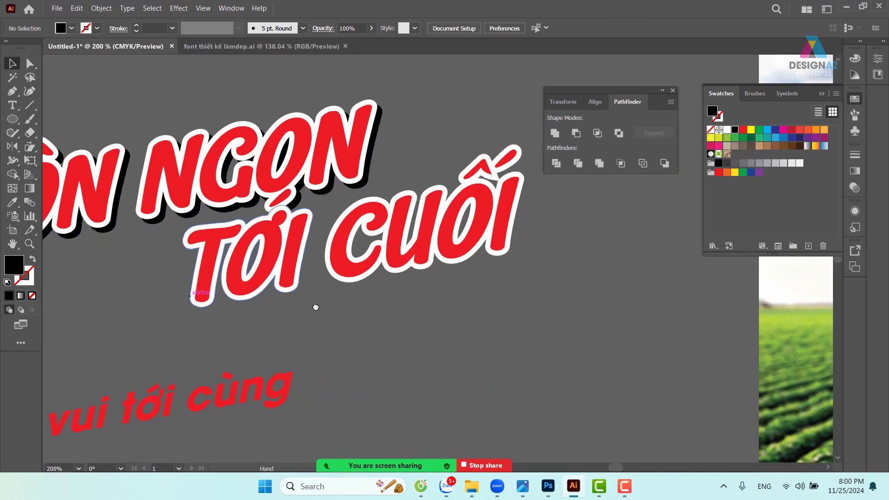
click(363, 188)
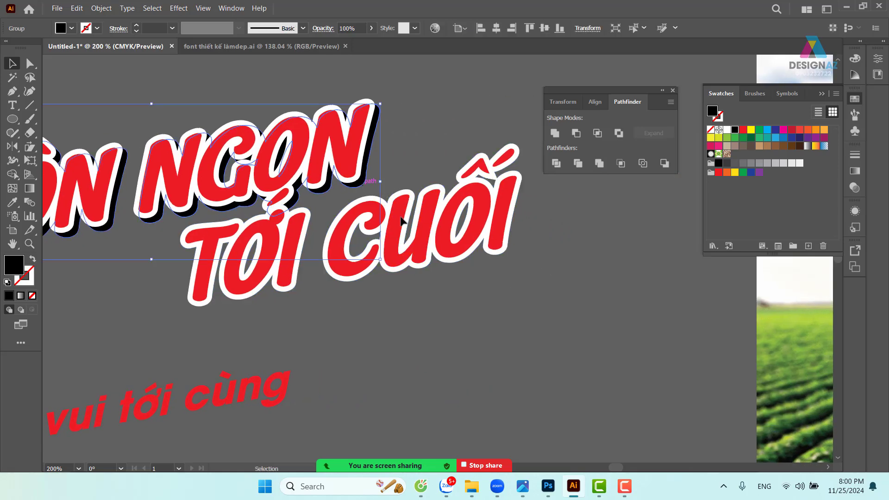
click(501, 252)
drag(501, 252, 506, 259)
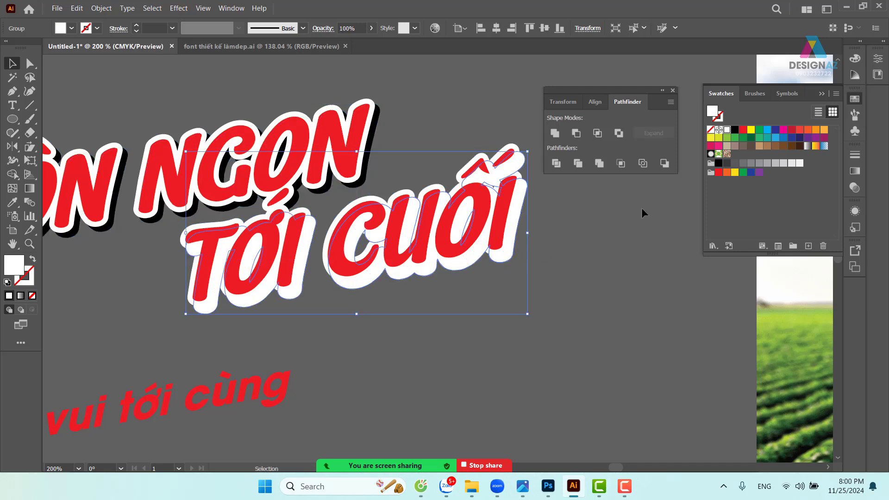
Fill the duplicated "TỚI CUỐI" outline with black and send it behind the white outline as a shadow
click(734, 130)
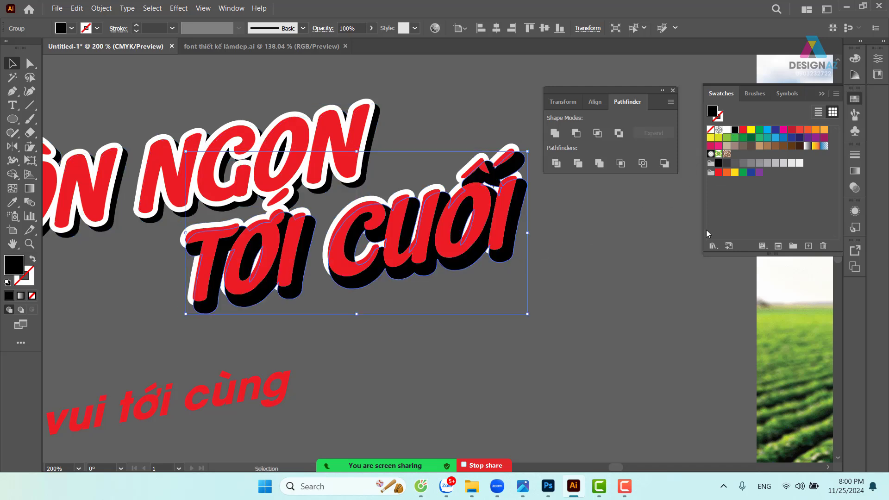
key(ctrl+[)
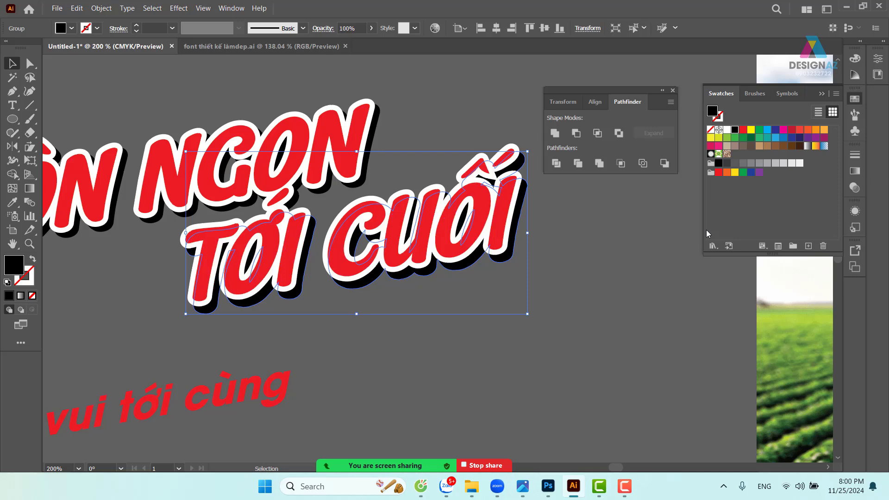
scroll(507, 288, down, 3)
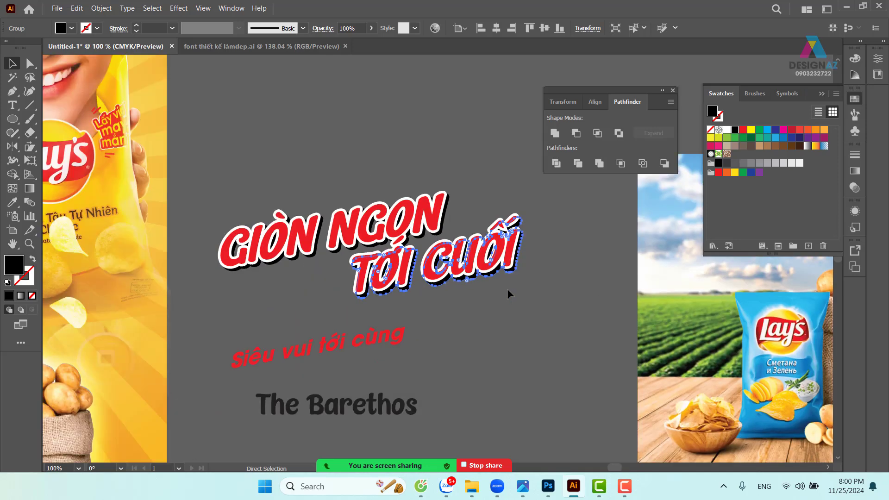
scroll(415, 268, left, 3)
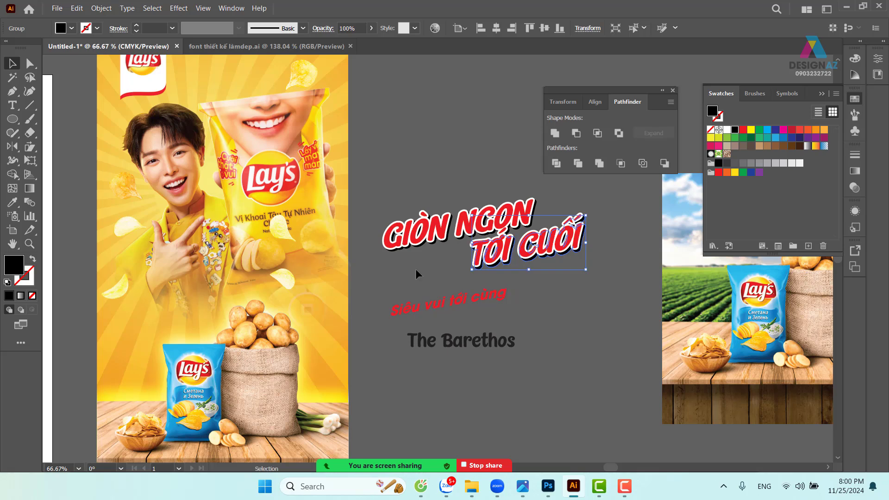
click(601, 293)
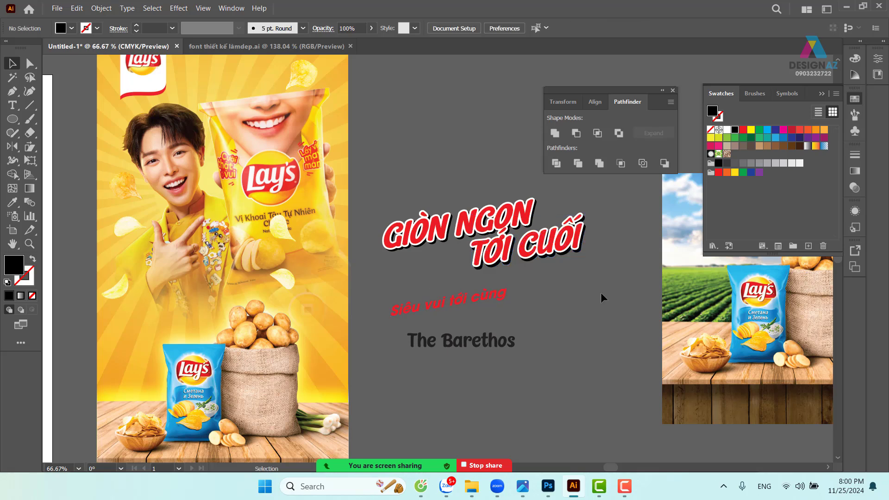
Recolor the black shadow behind "GIÒN NGON" to light orange
key(ctrl+plus)
key(ctrl+plus)
key(ctrl+plus)
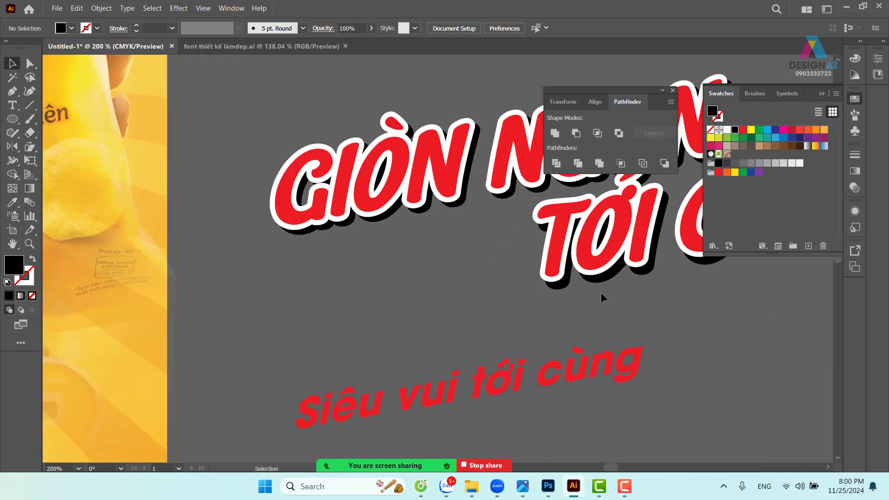
drag(411, 275, 452, 296)
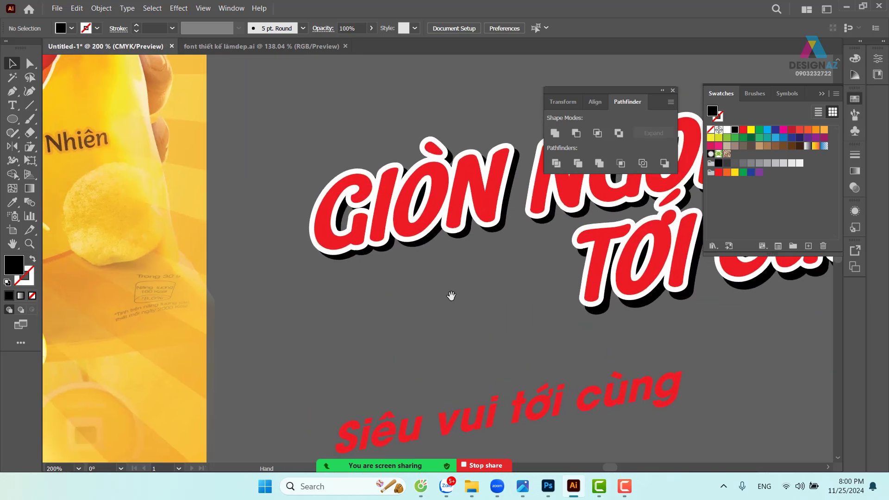
click(428, 244)
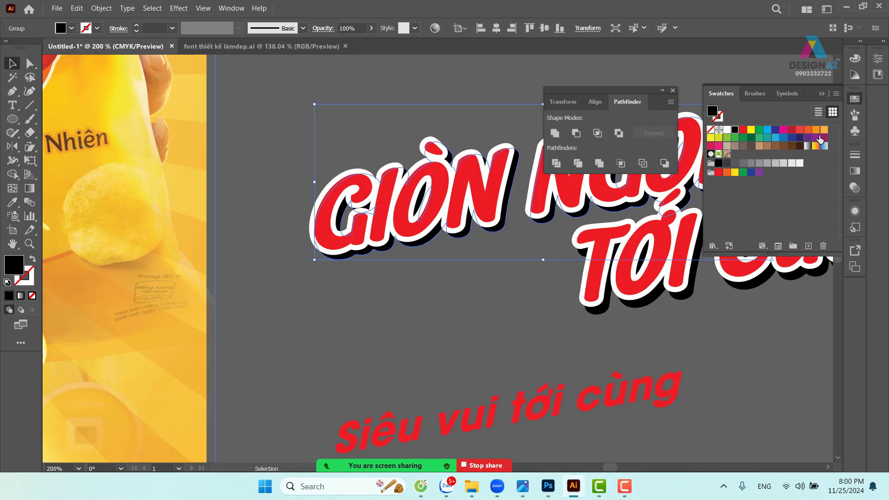
click(823, 130)
Recolor the black shadow behind "TỚI CUỐI" to the same light orange
drag(578, 304, 415, 276)
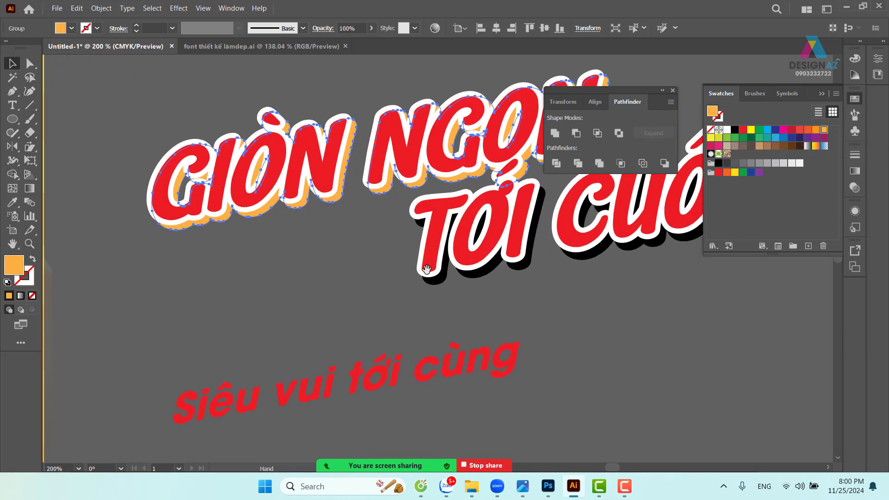
click(492, 273)
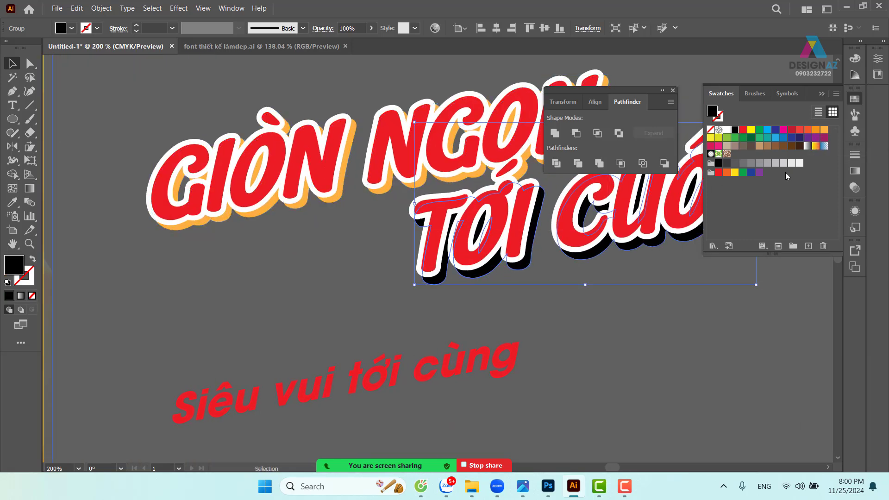
click(824, 130)
click(496, 307)
Duplicate the orange "TỚI CUỐI" shadow slightly down and to the right, fill the copy with black and send it to the back
drag(496, 308, 282, 331)
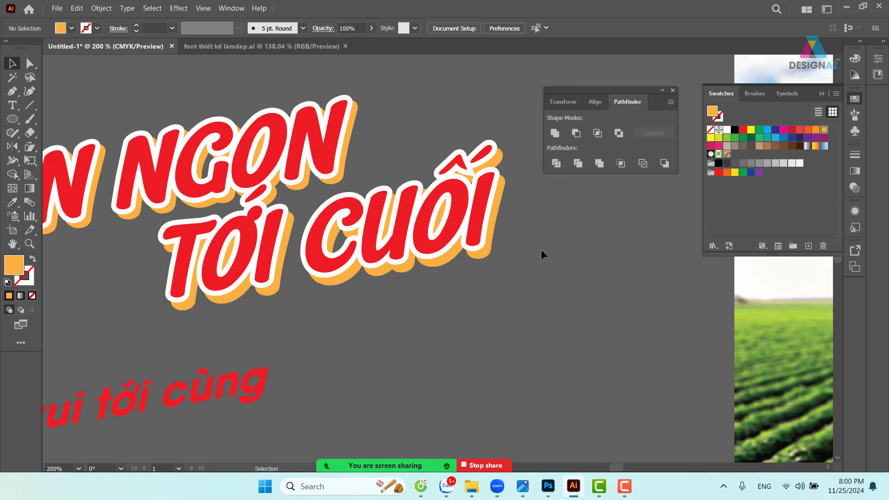
drag(490, 256, 496, 262)
click(734, 131)
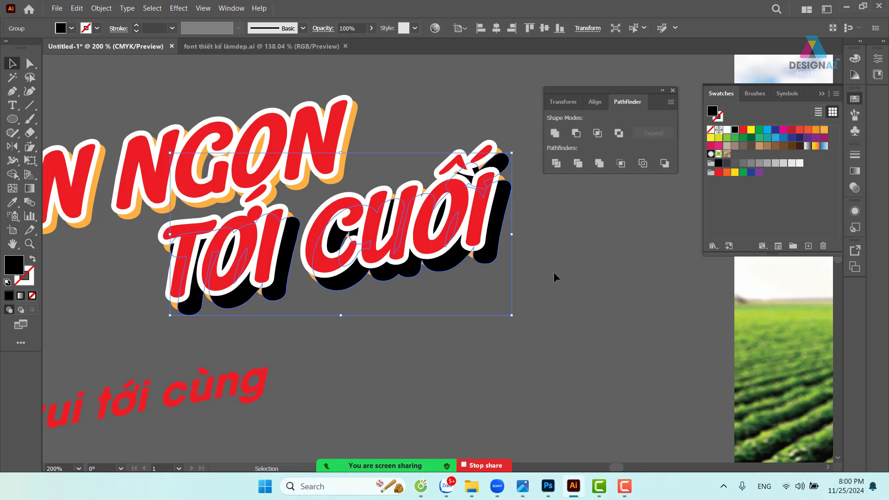
key(a)
key(ctrl+shift+bracketleft)
key(v)
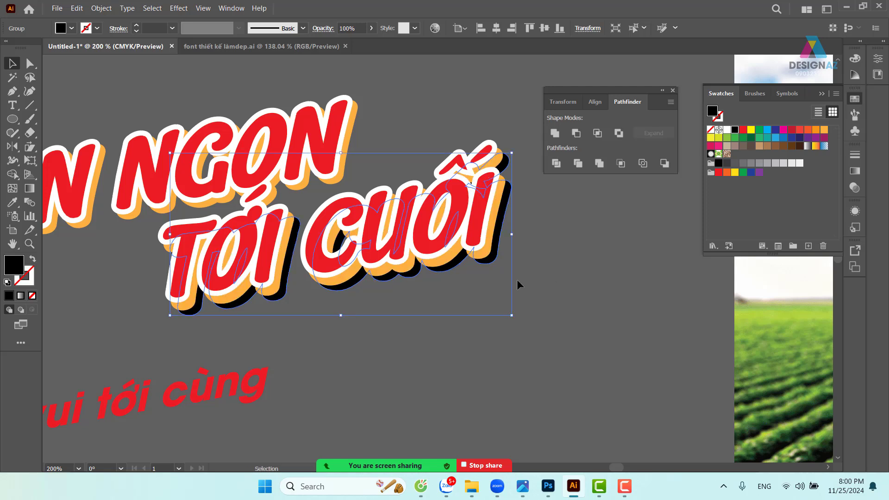
click(533, 318)
Duplicate the orange "GIÒN NGON" shadow slightly down and to the right, fill it with black and place it behind the orange one
click(339, 178)
drag(338, 178, 347, 187)
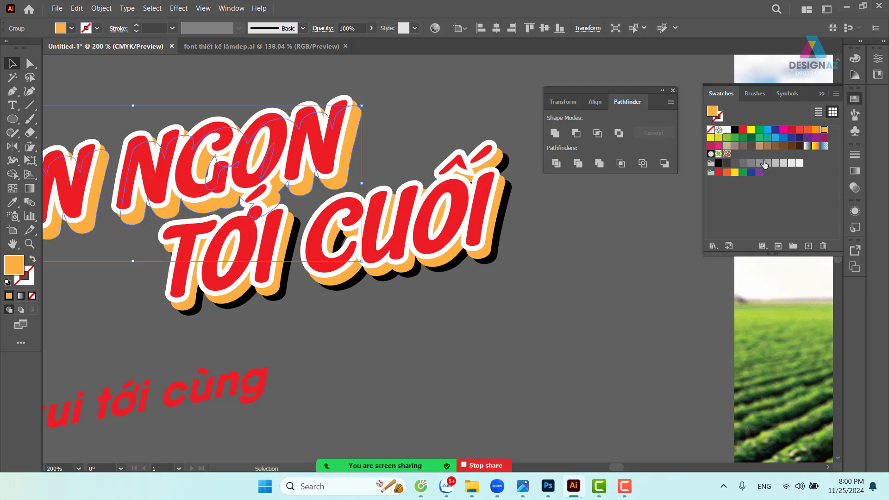
click(735, 131)
key(ctrl+[)
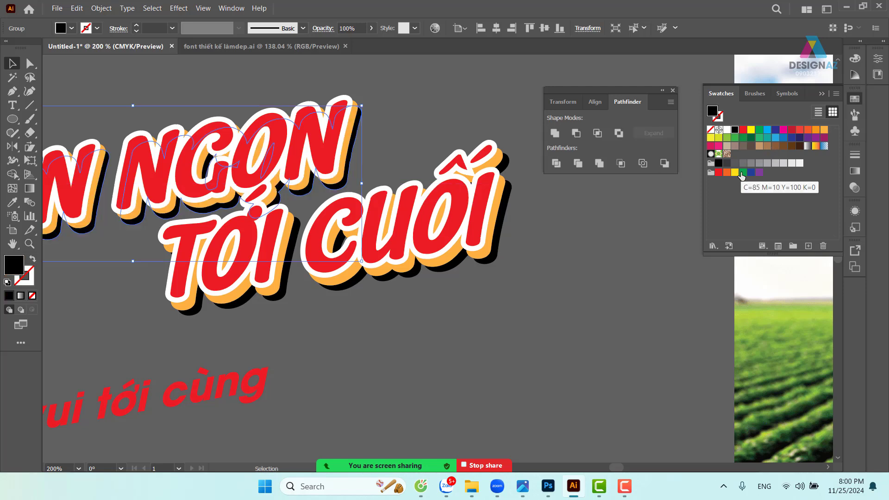
key(Right)
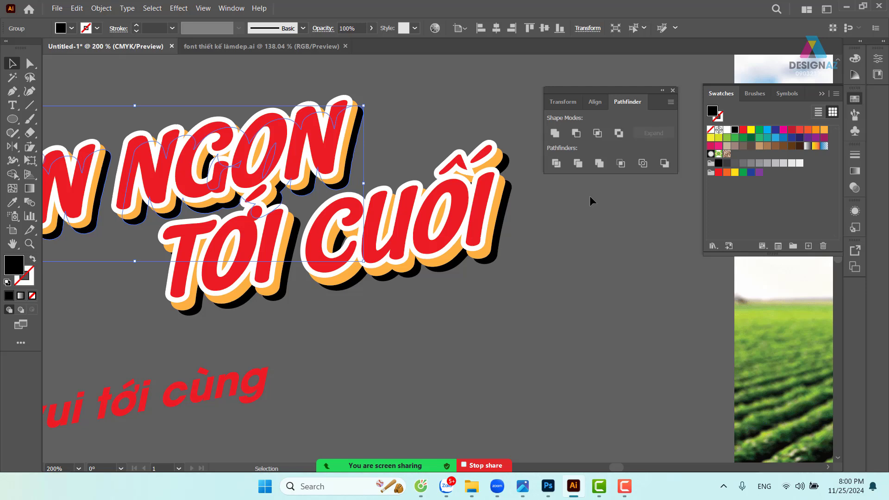
click(477, 105)
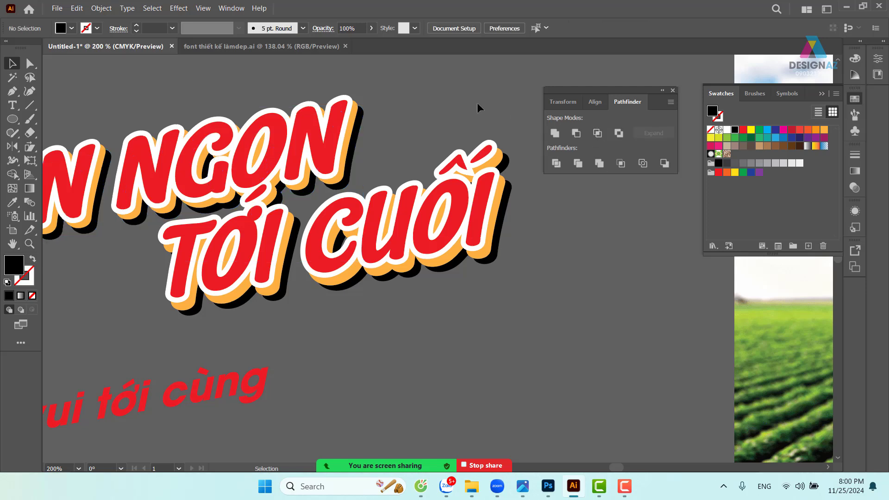
Group the headline with the "Siêu vui tới cùng" tagline and move the group onto the poster, just above the blue chip bag
key(ctrl+minus)
key(ctrl+minus)
key(ctrl+minus)
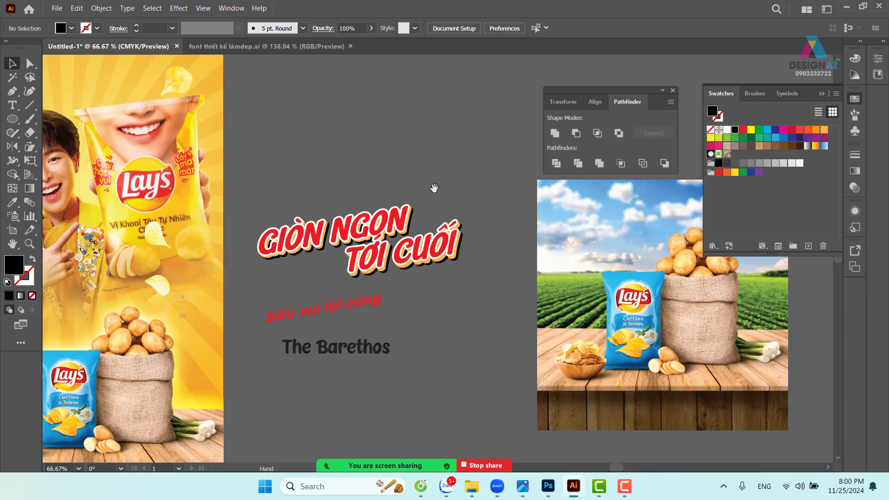
drag(434, 187, 526, 159)
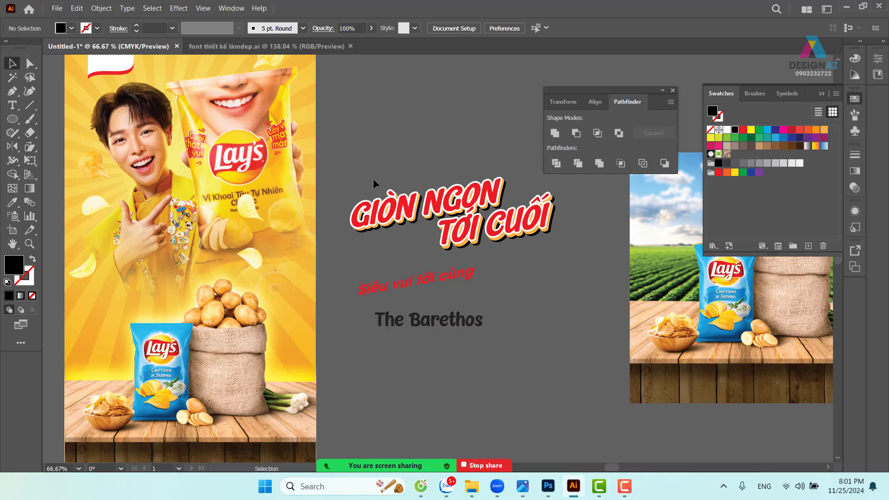
drag(445, 280, 443, 271)
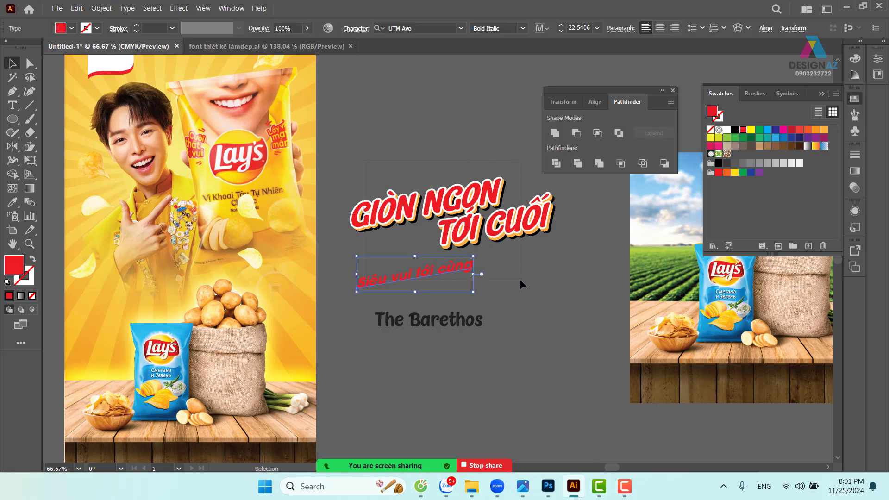
key(ctrl+a)
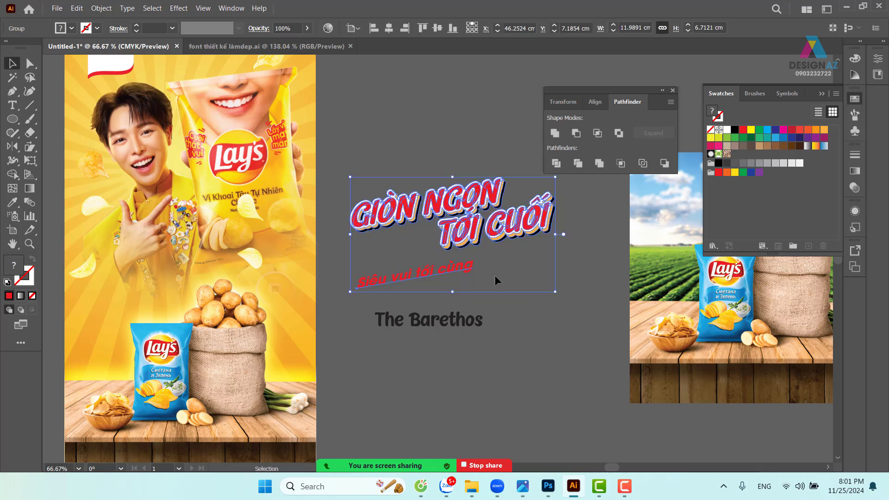
drag(494, 279, 591, 290)
drag(560, 246, 313, 274)
click(520, 276)
drag(503, 264, 520, 258)
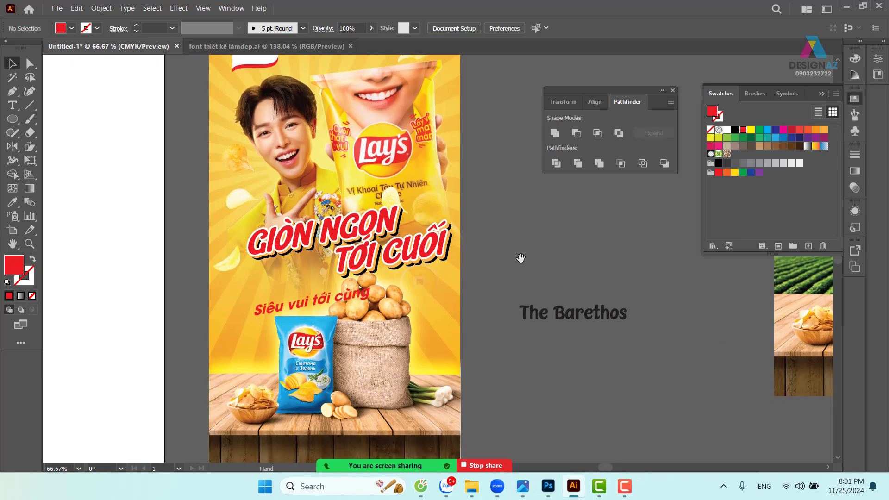
drag(438, 261, 421, 276)
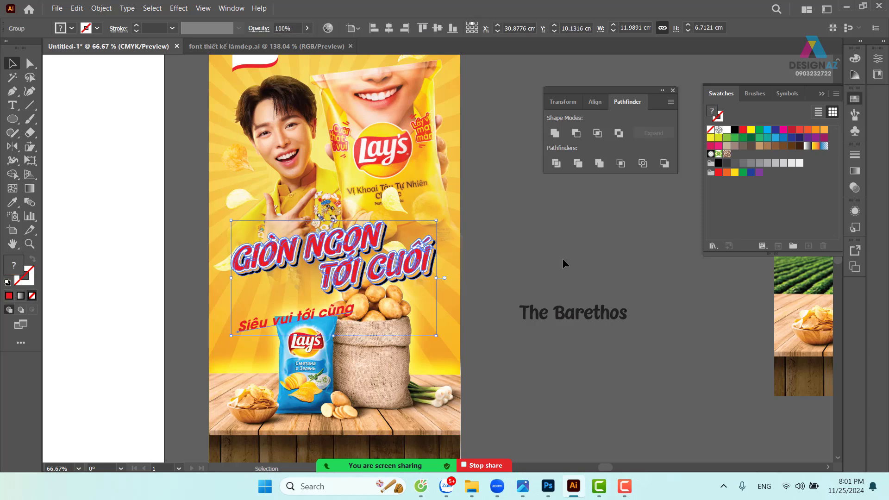
Inside the group, scale the "Siêu vui tới cùng" tagline down to about 20.35 pt and move it up closer to the headline
key(ctrl+a)
key(ctrl+1)
key(ctrl+shift+a)
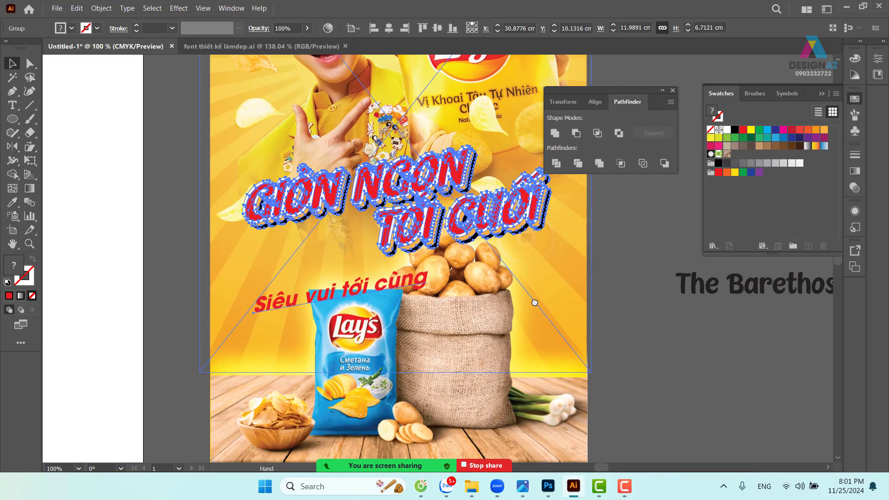
drag(671, 315, 629, 288)
click(359, 291)
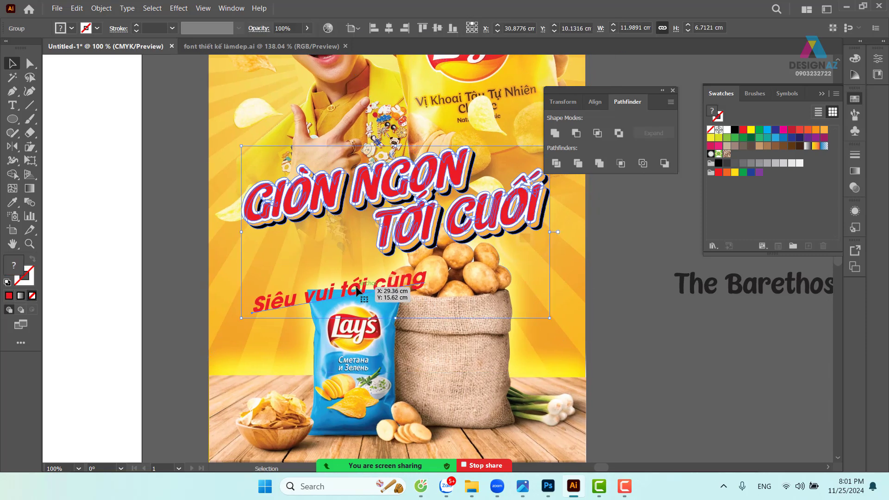
double_click(356, 291)
drag(357, 291, 349, 276)
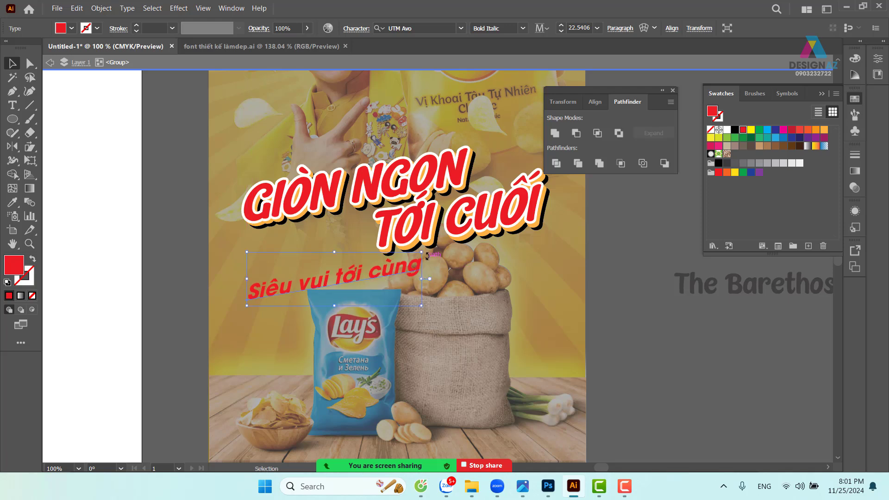
drag(422, 253, 412, 257)
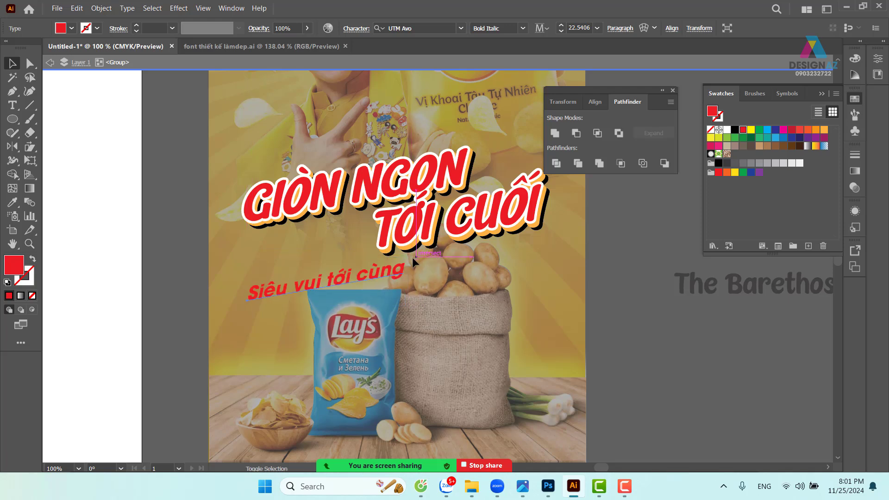
drag(359, 280, 362, 272)
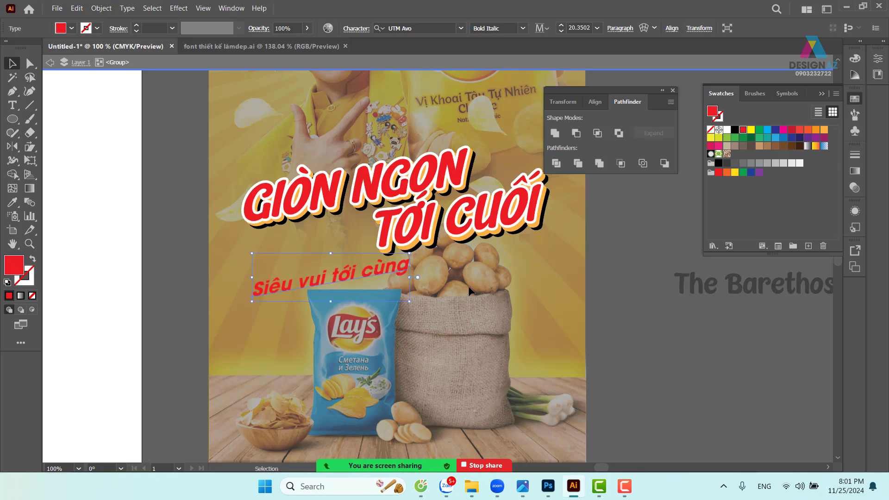
click(606, 290)
Bring the potato sack and chip bag image to the front so the potatoes overlap the headline
scroll(496, 297, right, 3)
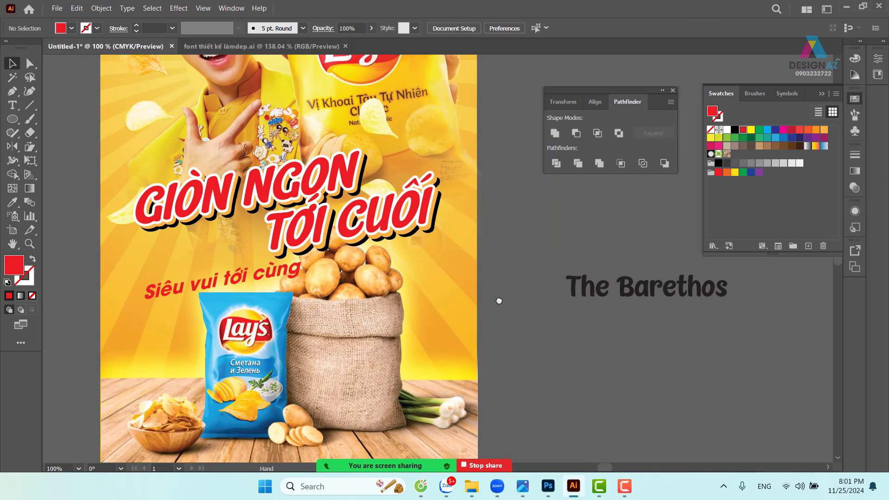
click(374, 295)
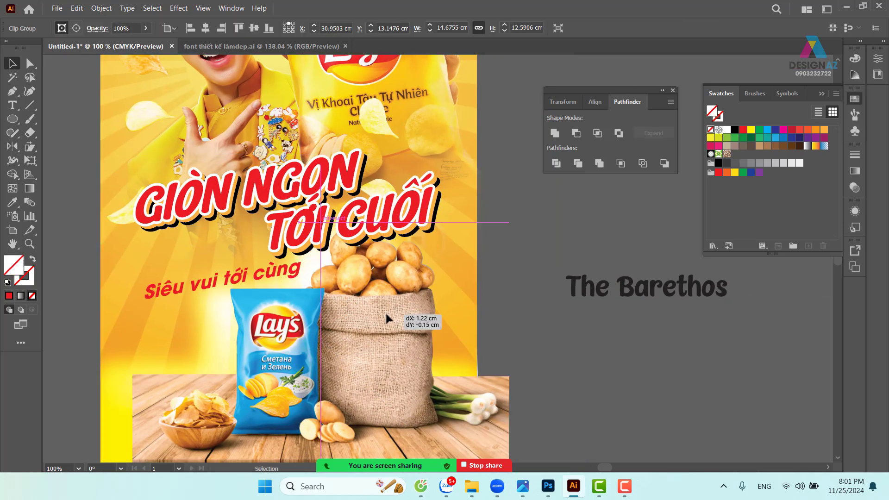
key(ctrl+shift+bracketright)
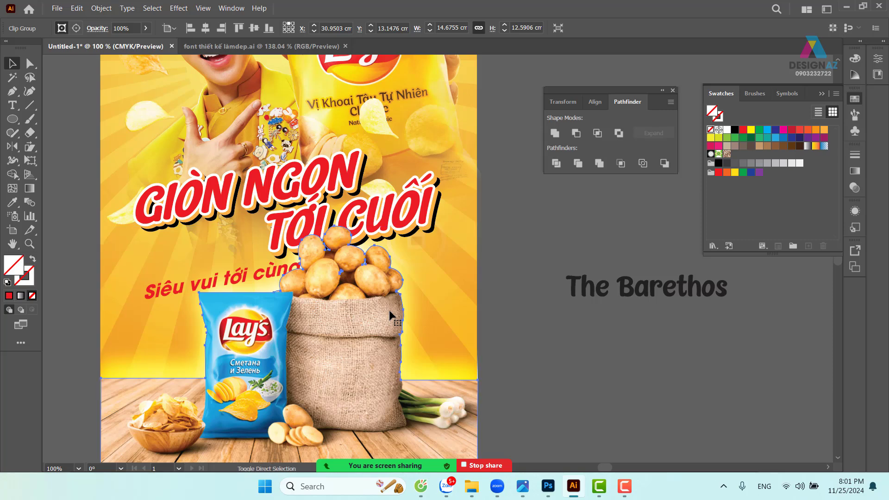
click(524, 324)
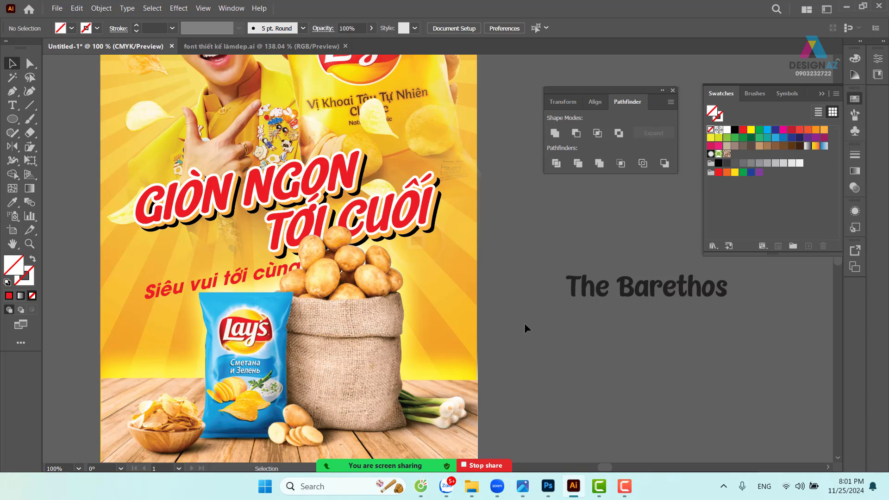
Set the blending mode of the black shadow behind "TỚI CUỐI" to Multiply, trying Overlay first
drag(418, 295, 462, 312)
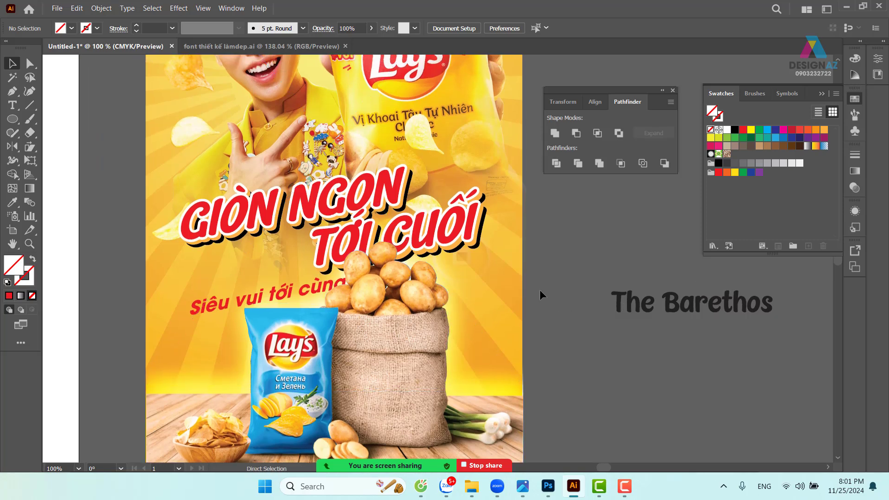
key(ctrl+plus)
key(ctrl+plus)
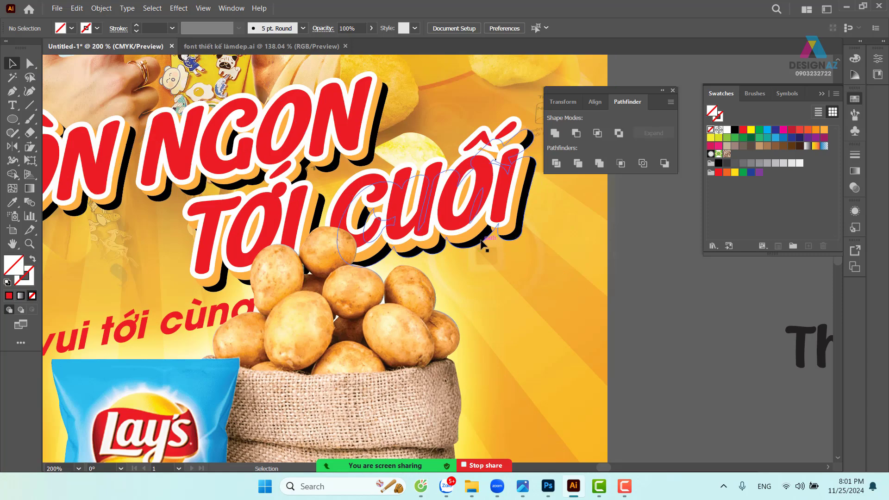
double_click(481, 243)
drag(481, 243, 493, 270)
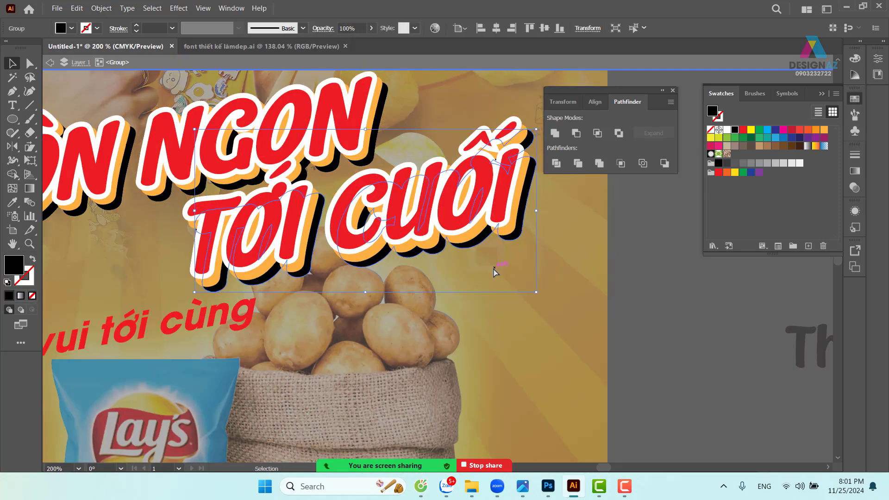
click(855, 188)
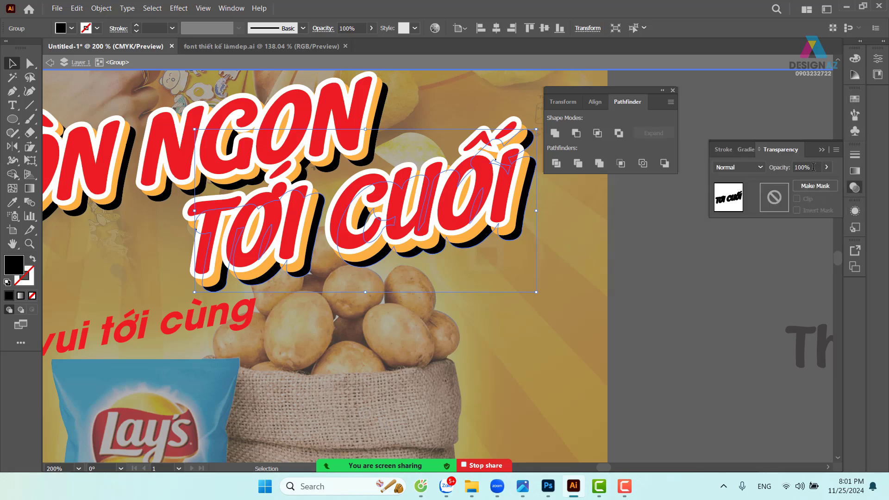
click(741, 167)
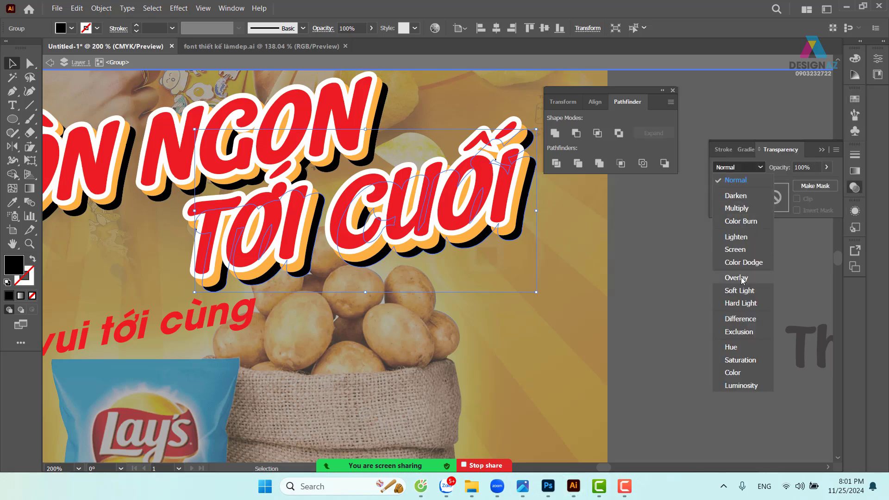
click(741, 278)
click(749, 167)
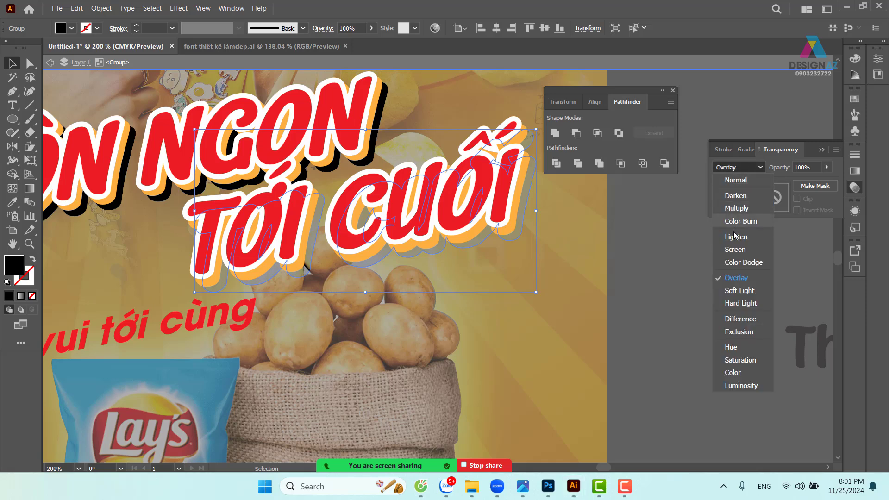
click(736, 207)
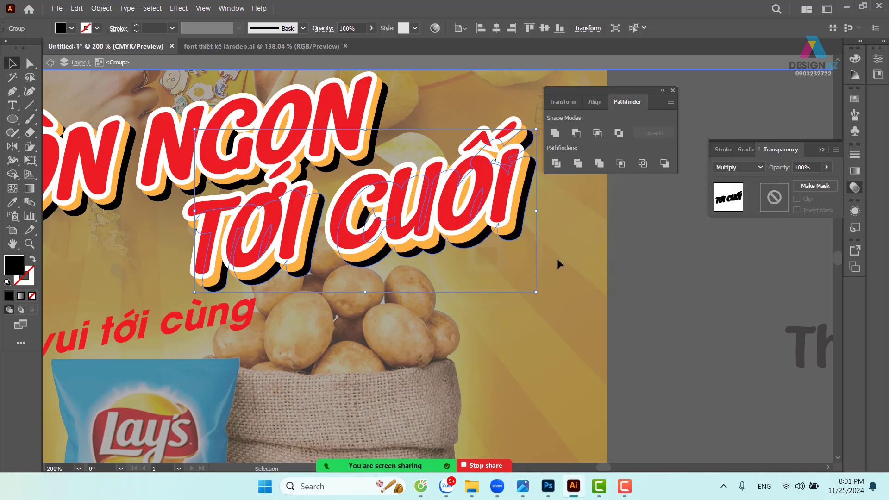
Reduce the opacity of the black "TỚI CUỐI" shadow to 68%
click(815, 167)
text(86)
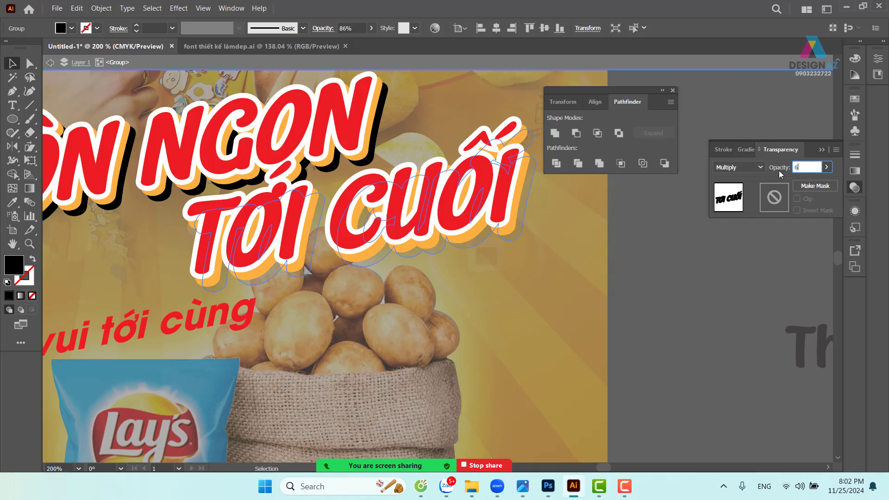
text(68)
key(Return)
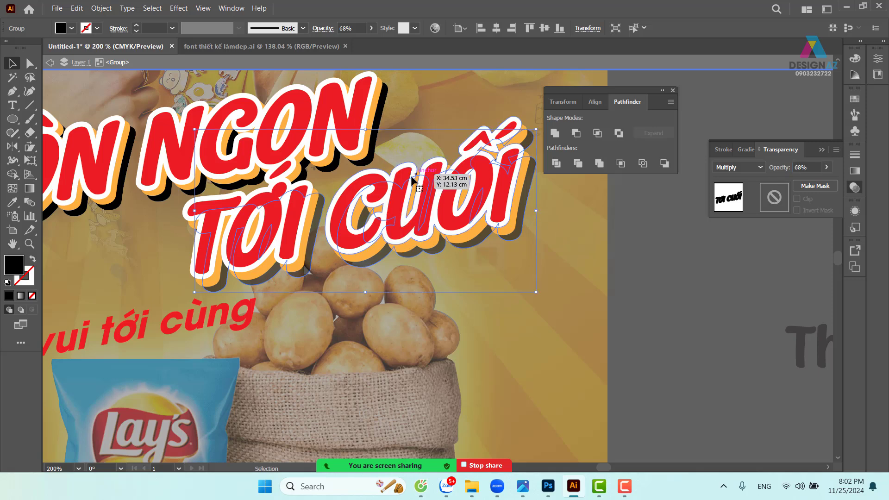
Give the black shadow behind "GIÒN NGON" the Multiply blending mode and 68% opacity, then leave the group
click(218, 153)
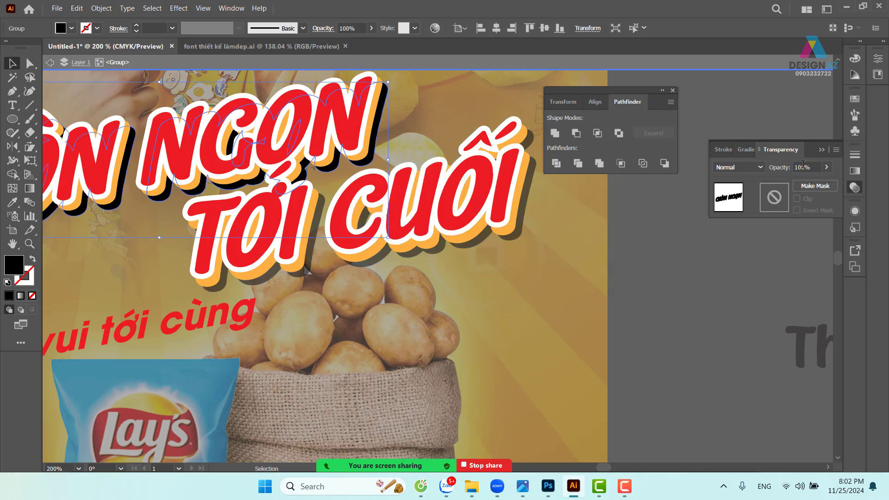
click(745, 167)
click(736, 202)
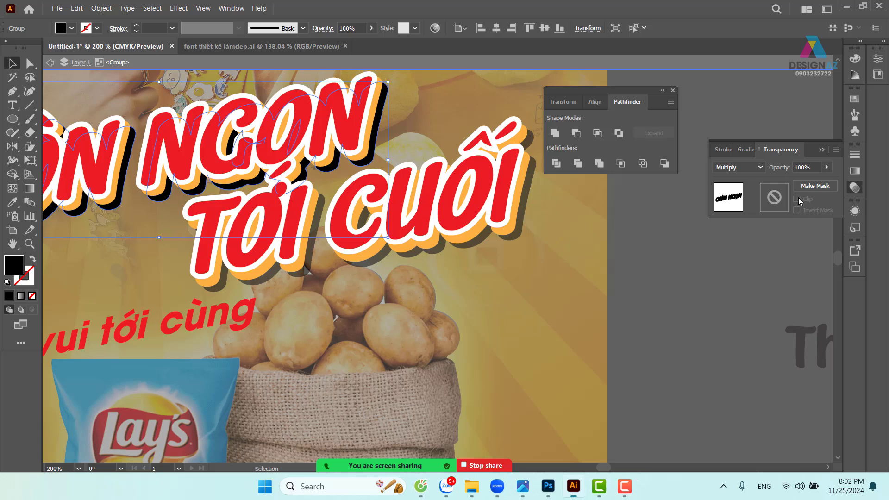
click(805, 167)
text(68)
key(Return)
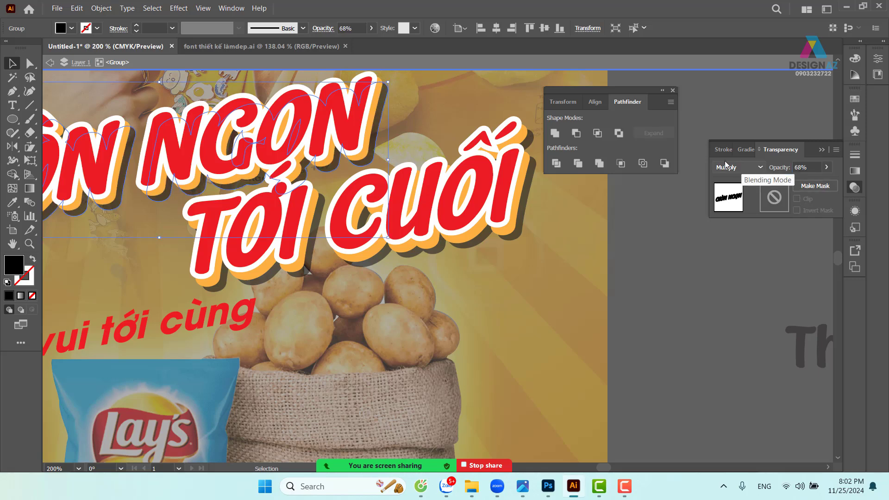
double_click(676, 280)
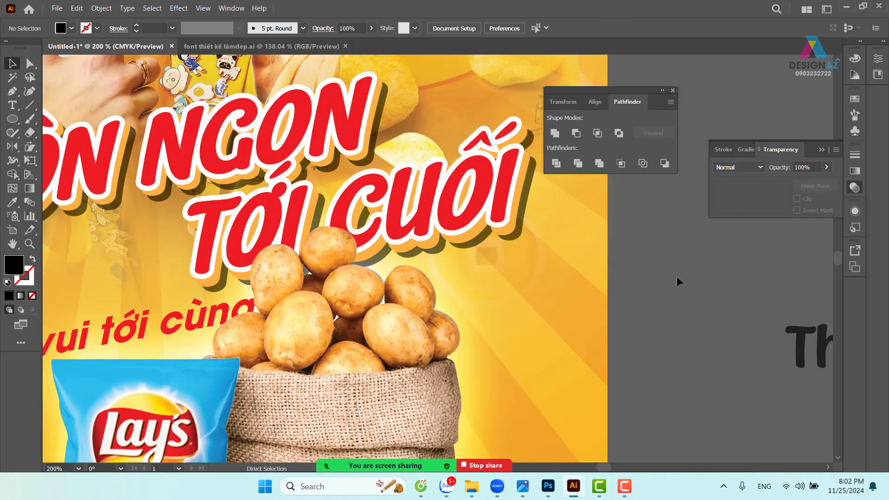
Move the headline and tagline group slightly up and to the right on the poster, keeping its size
key(ctrl+minus)
key(ctrl+minus)
key(ctrl+minus)
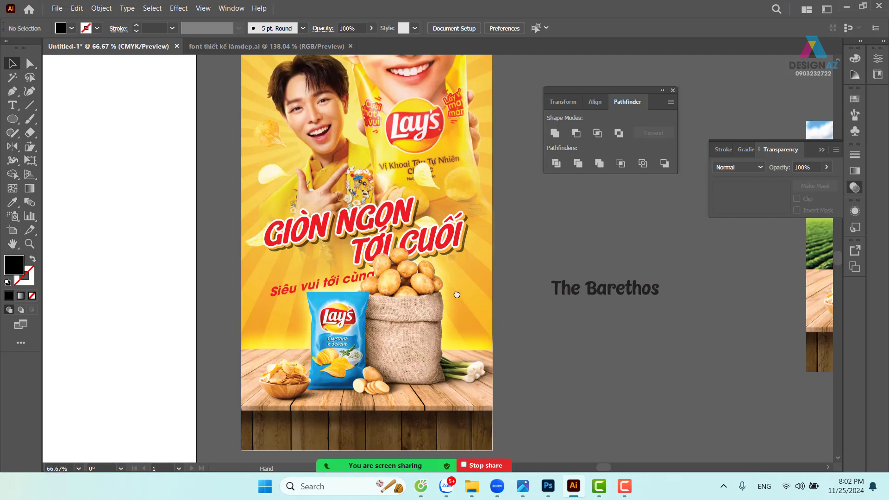
drag(486, 297, 456, 292)
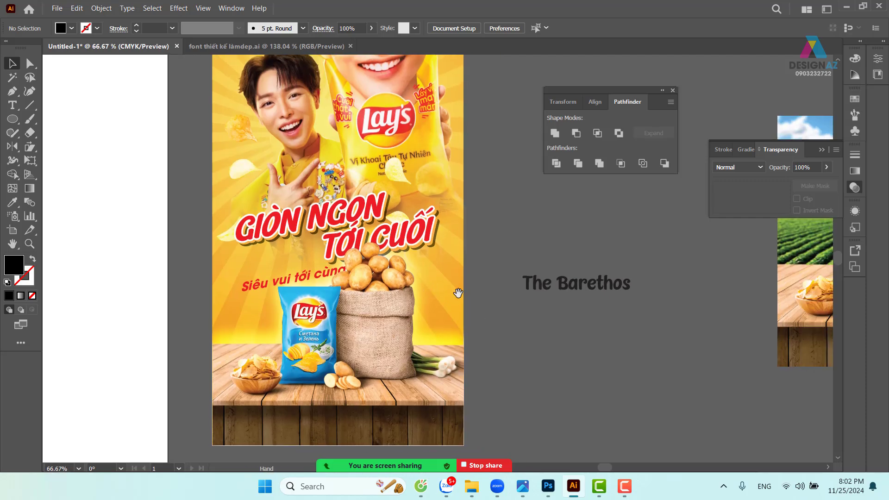
click(425, 244)
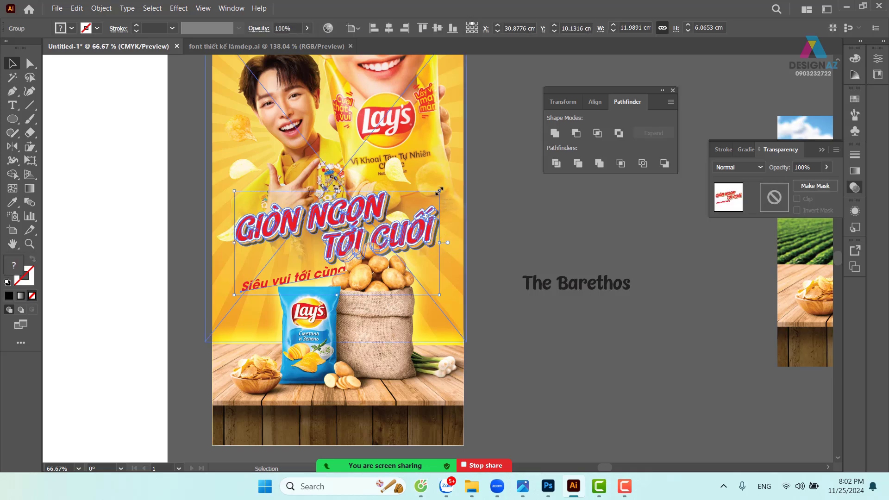
drag(438, 191, 431, 196)
key(ctrl+z)
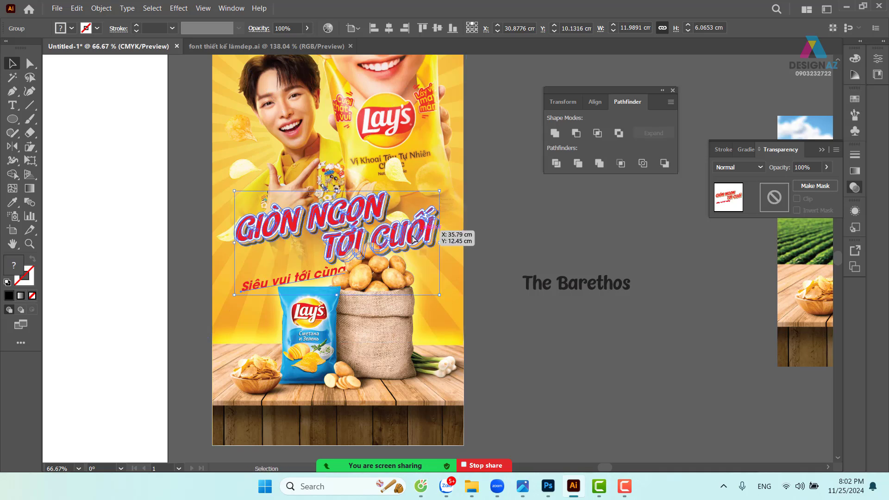
mouse_move(420, 239)
mouse_down()
mouse_move(411, 246)
mouse_move(449, 243)
mouse_move(441, 251)
mouse_move(424, 228)
mouse_up()
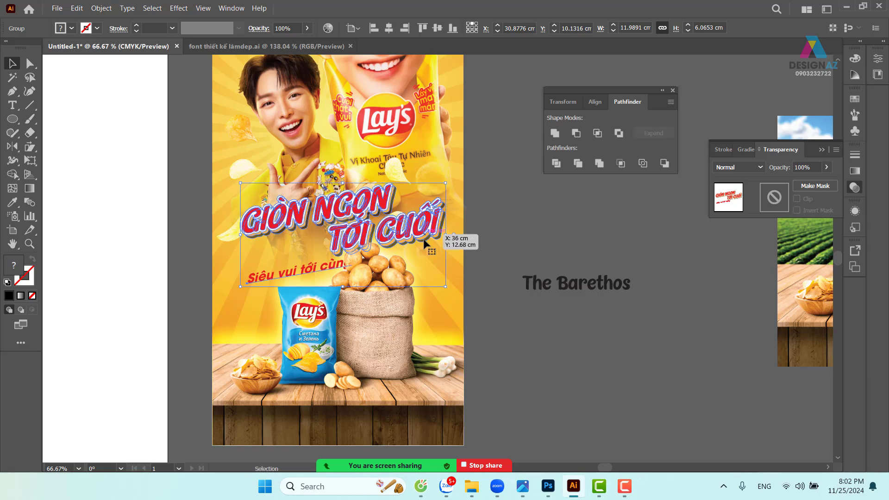
Scale the linked image of the man with the chip bag down to the poster's width and move it slightly up
scroll(458, 277, up, 5)
click(476, 294)
click(386, 242)
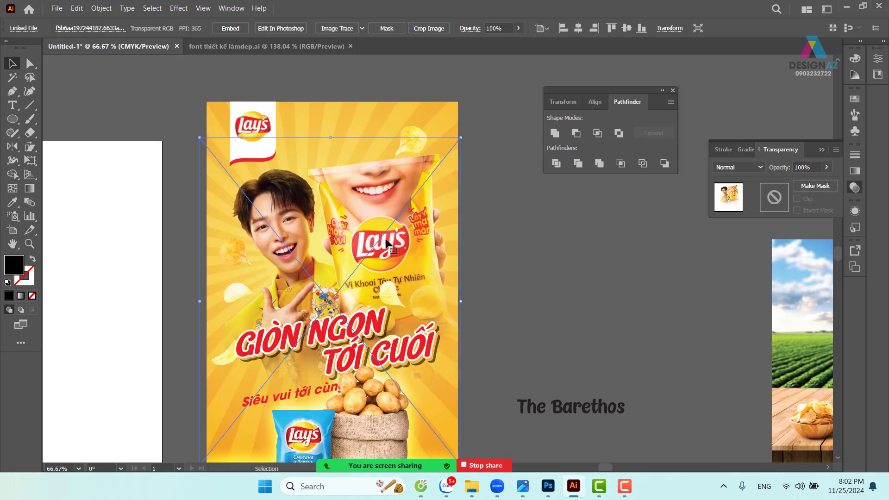
drag(200, 138, 206, 147)
drag(460, 145, 457, 149)
drag(393, 230, 389, 209)
scroll(501, 212, down, 3)
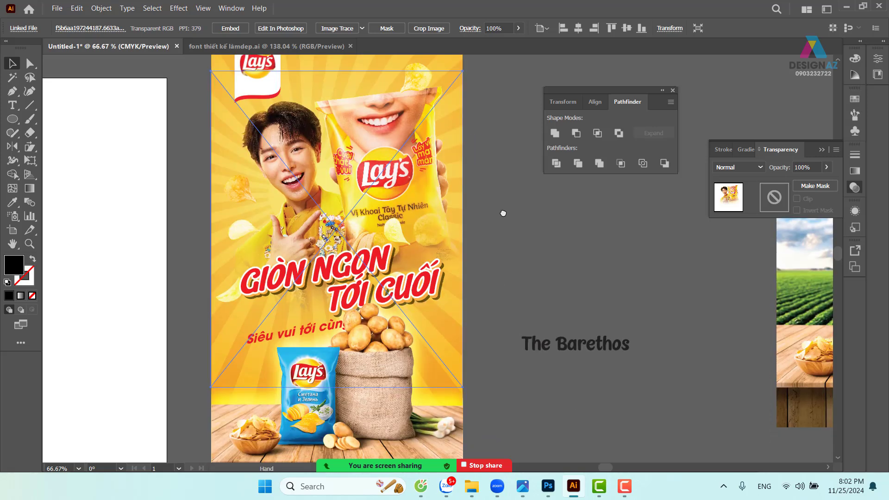
click(513, 246)
click(320, 324)
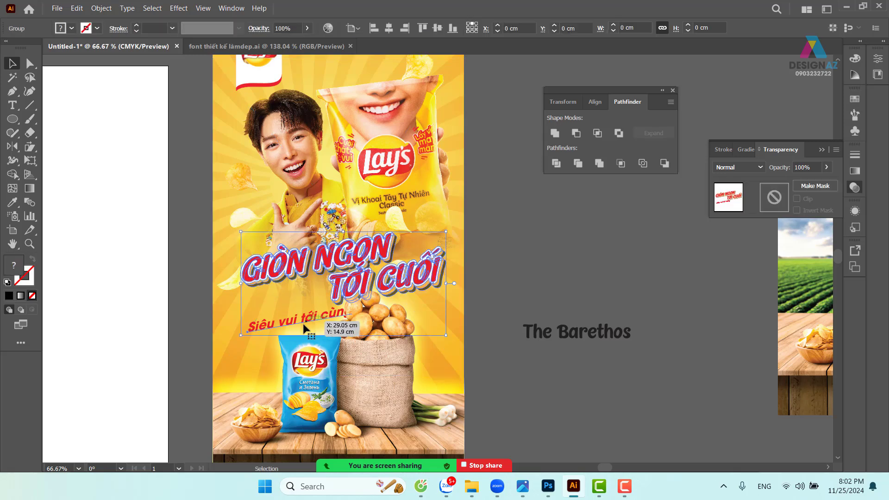
click(332, 318)
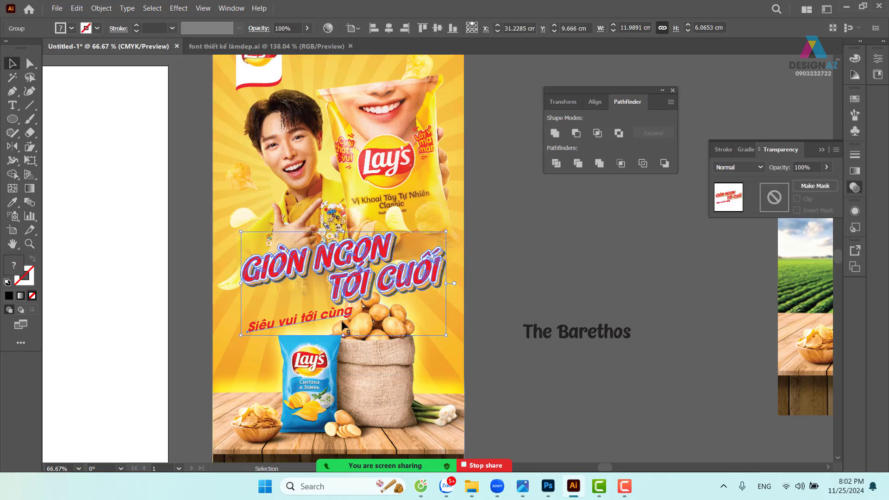
click(320, 323)
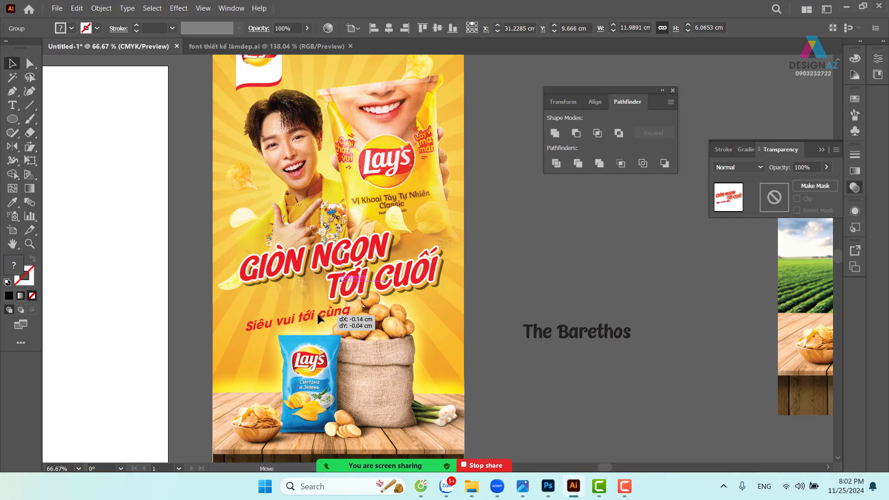
double_click(318, 322)
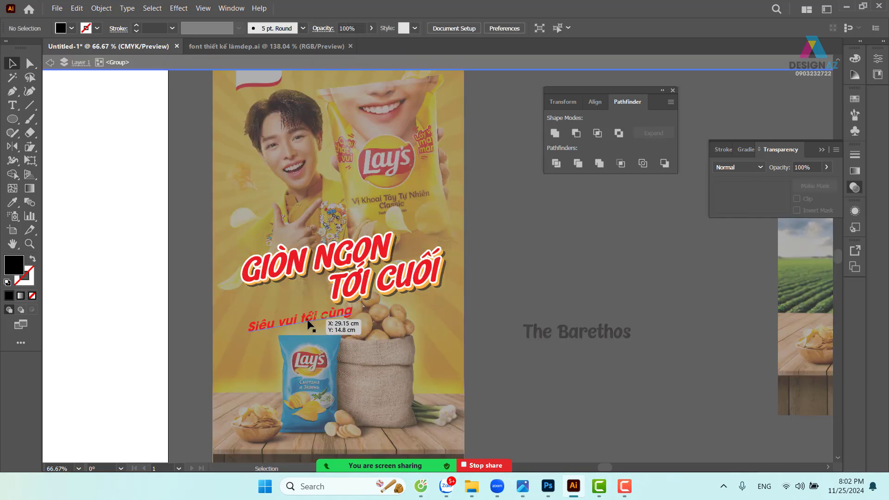
double_click(415, 326)
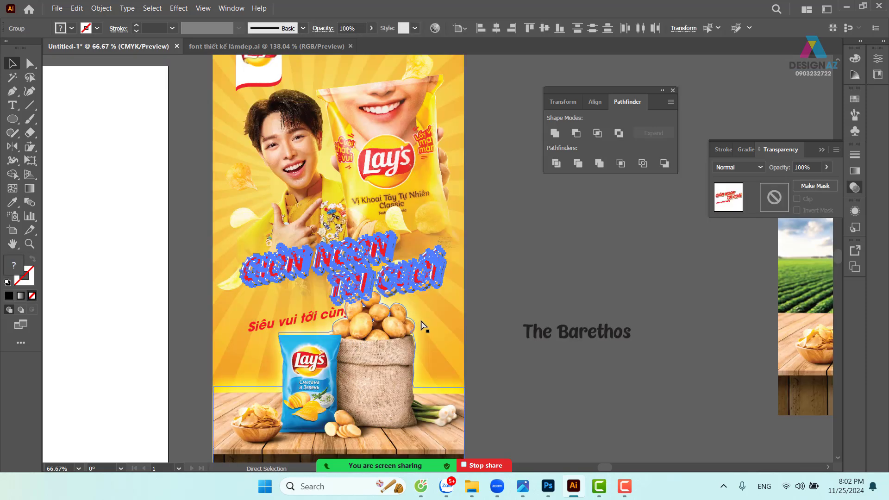
click(490, 282)
Inside the group, shrink the "Siêu vui tới cùng" tagline to about 17.85 pt and place it clear of the potatoes
double_click(297, 327)
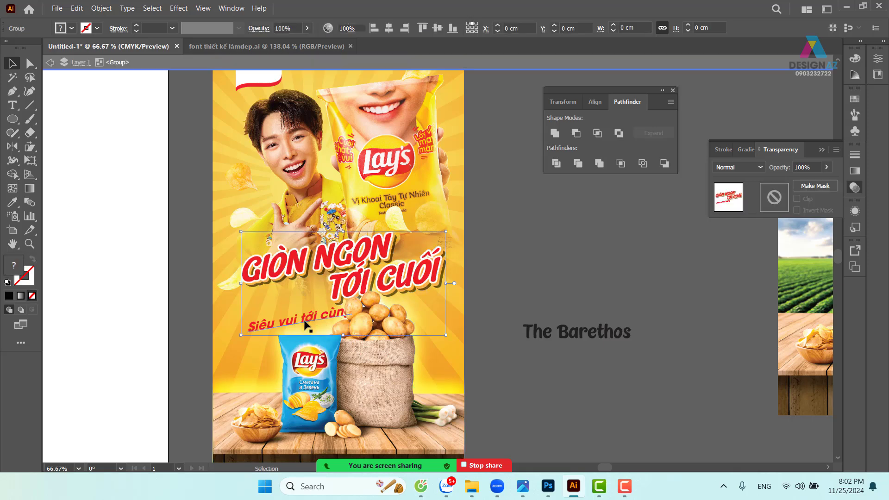
drag(371, 317, 309, 315)
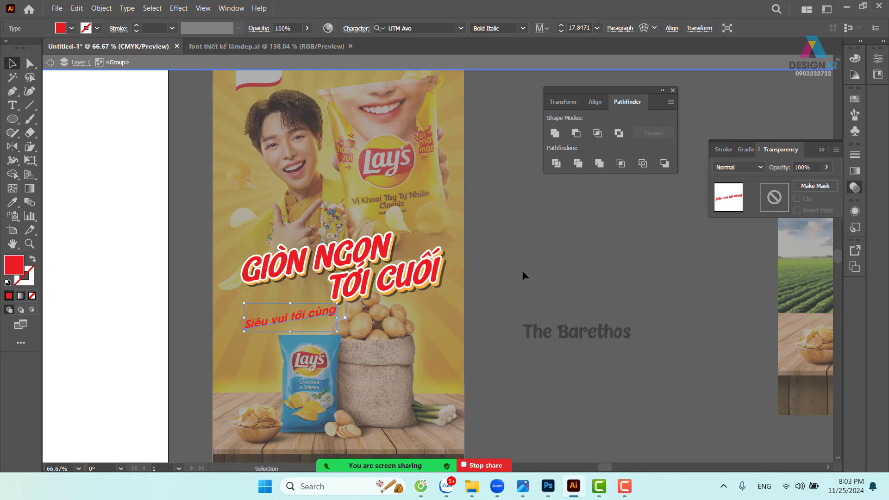
double_click(523, 271)
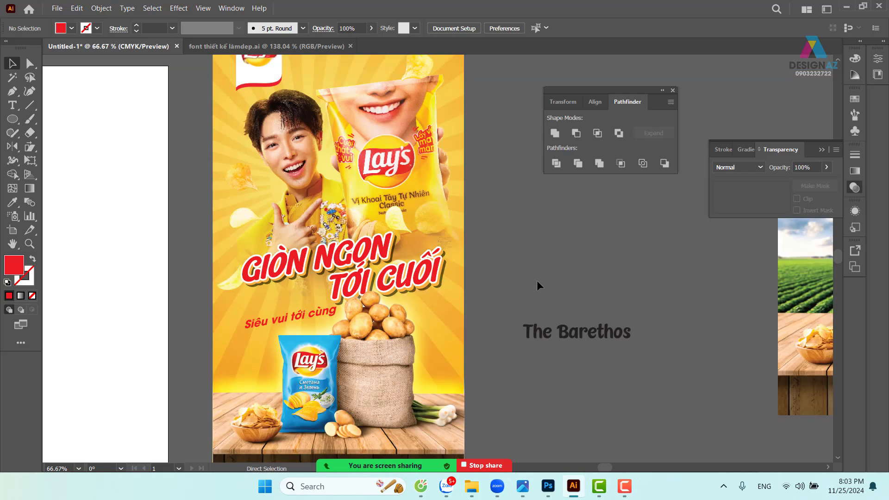
Draw a thin horizontal red rectangle in the gap between "GIÒN NGON" and the tagline, and shift it slightly up
key(ctrl+equal)
key(ctrl+equal)
drag(324, 316, 452, 207)
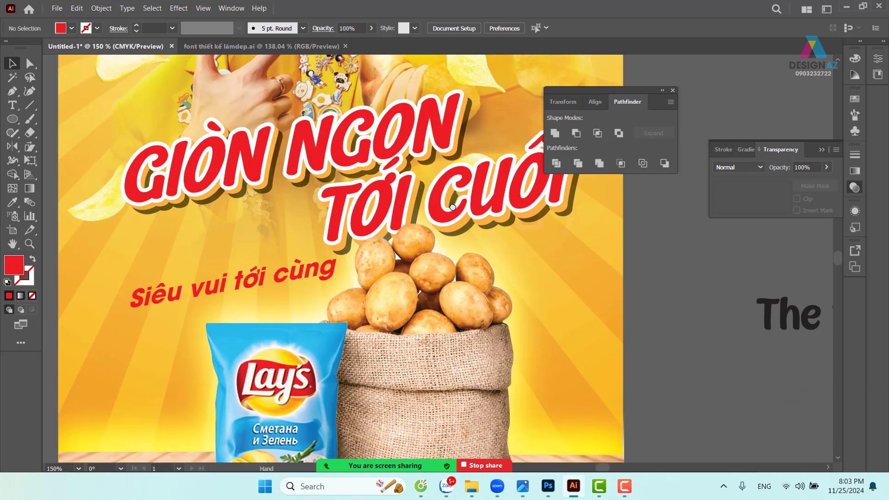
drag(245, 253, 300, 232)
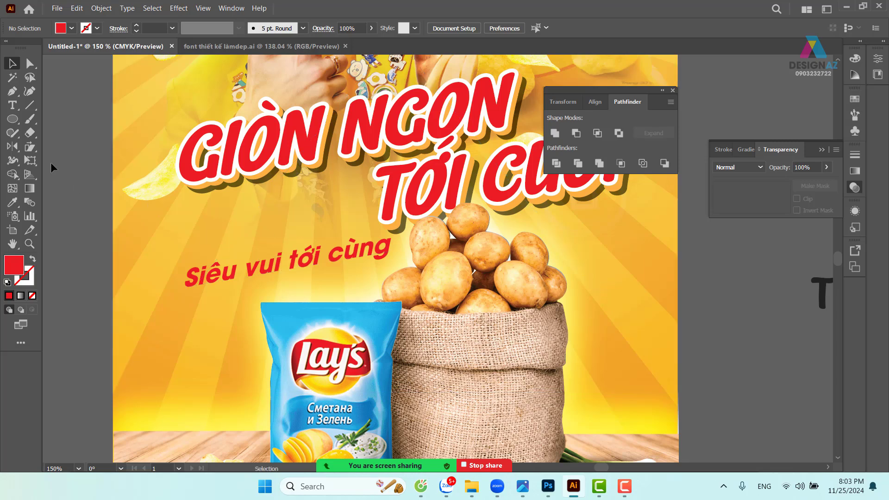
drag(16, 122, 44, 124)
drag(185, 243, 341, 223)
click(12, 67)
key(a)
key(v)
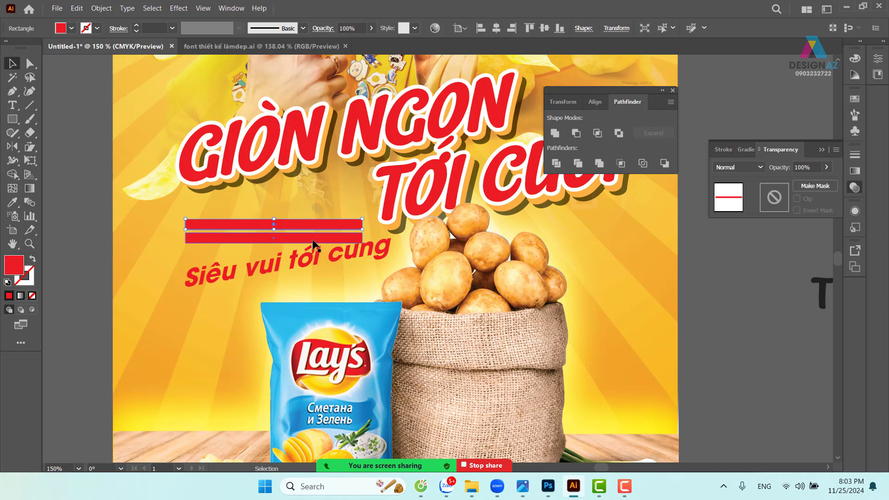
drag(265, 241, 277, 228)
key(ctrl+shift+a)
click(276, 228)
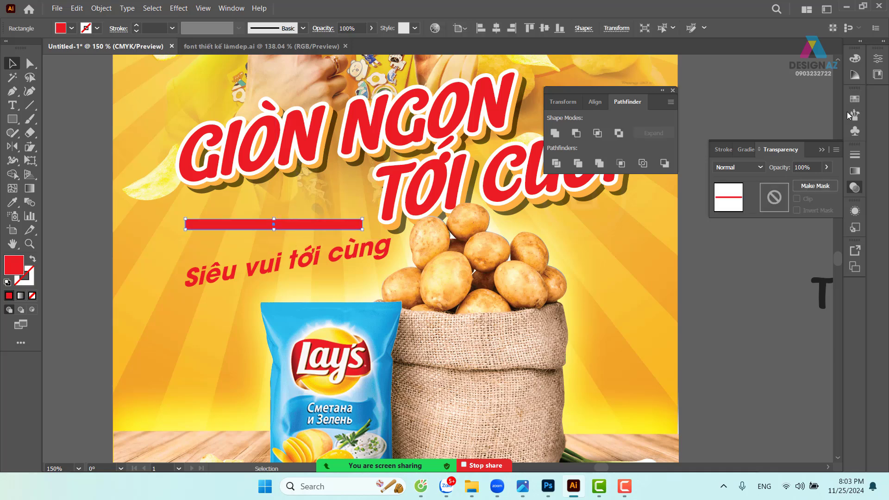
Fill the thin rectangle with white, place a copy of it just above, and select the lower one
click(854, 99)
click(728, 134)
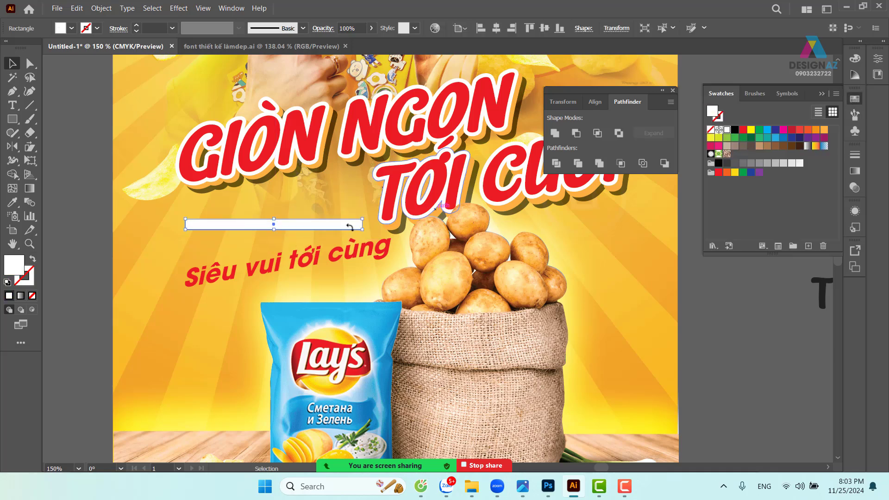
drag(337, 226, 337, 213)
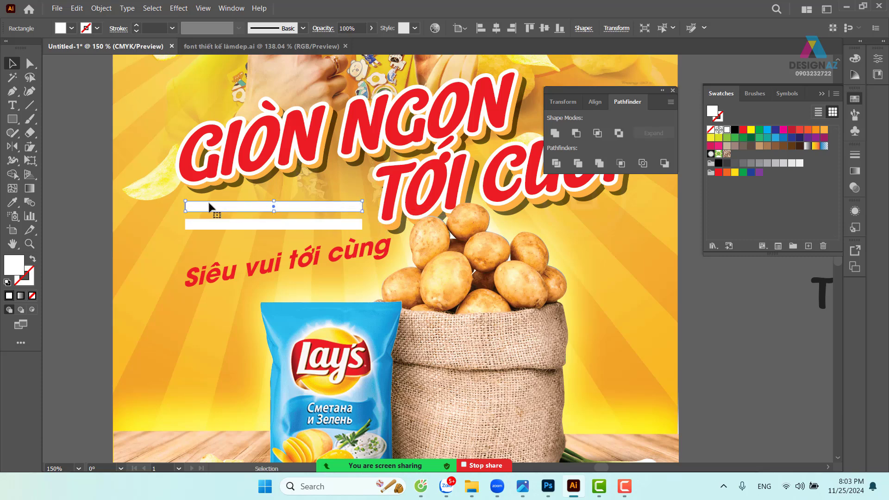
click(199, 225)
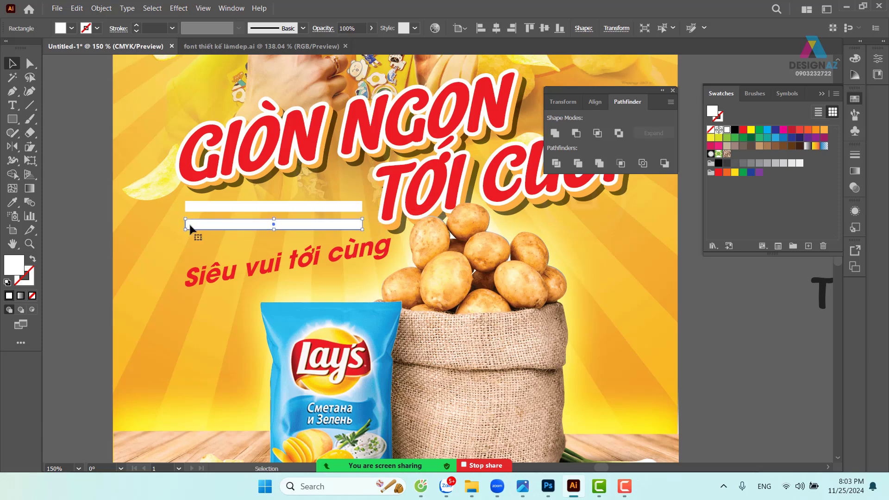
Shorten the lower white bar from its left end, then copy it just below and make that third bar shorter still
key(ctrl+equal)
key(ctrl+equal)
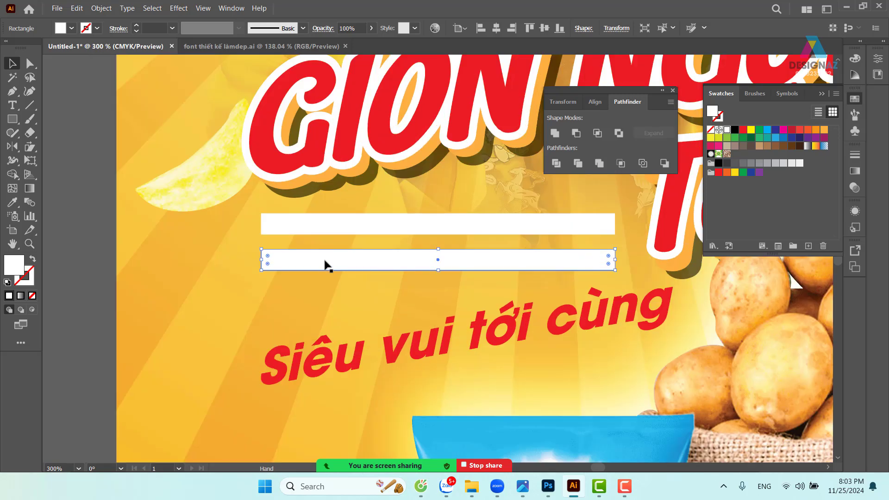
scroll(411, 289, right, 3)
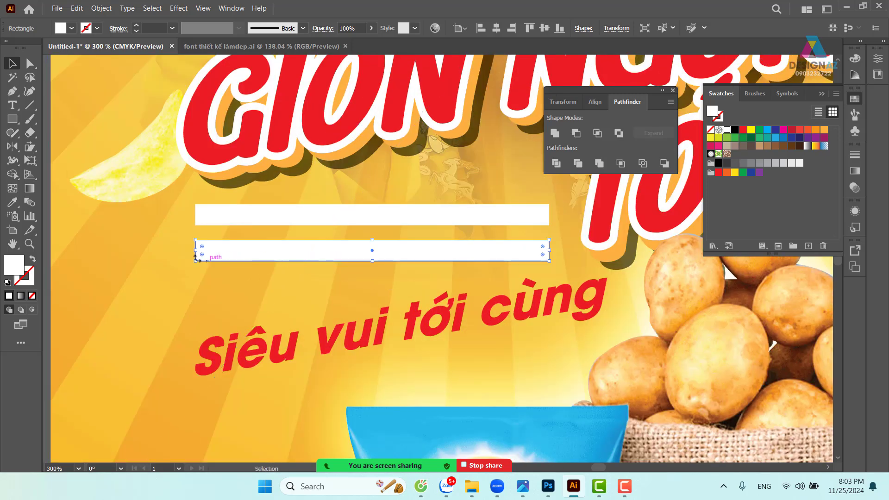
drag(199, 252, 280, 253)
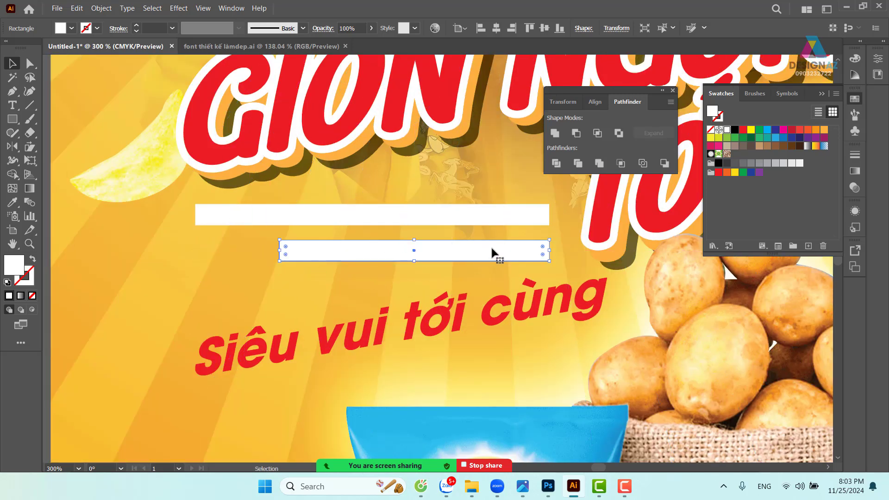
drag(494, 255, 487, 285)
drag(281, 284, 340, 285)
Space the three white bars evenly in the vertical direction and position them as a group between "GIÒN NGON" and the tagline
shift+click(487, 250)
shift+click(495, 218)
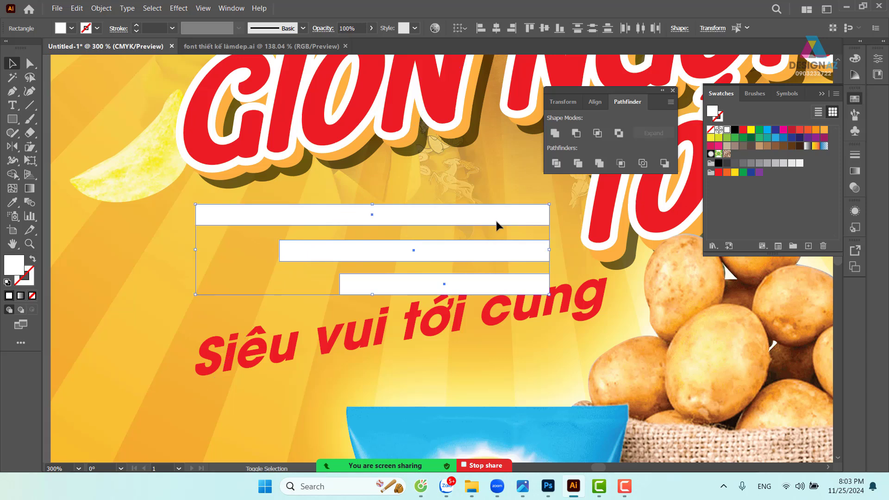
drag(495, 219, 443, 218)
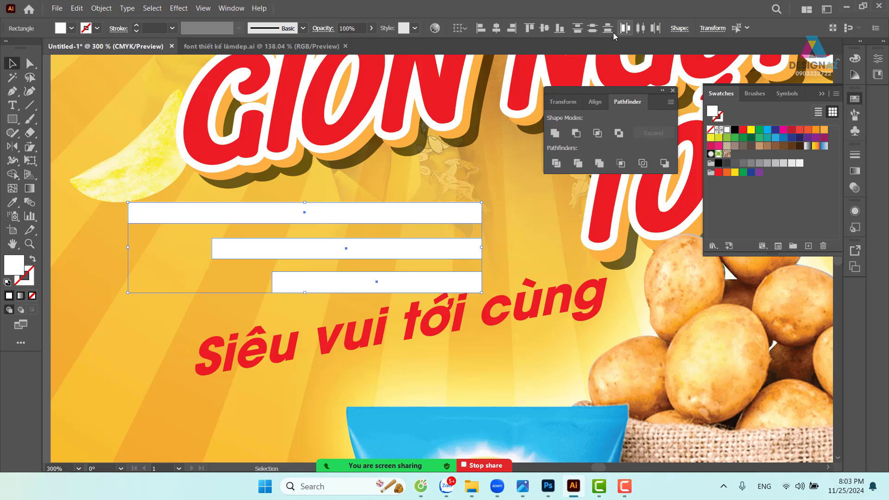
click(595, 30)
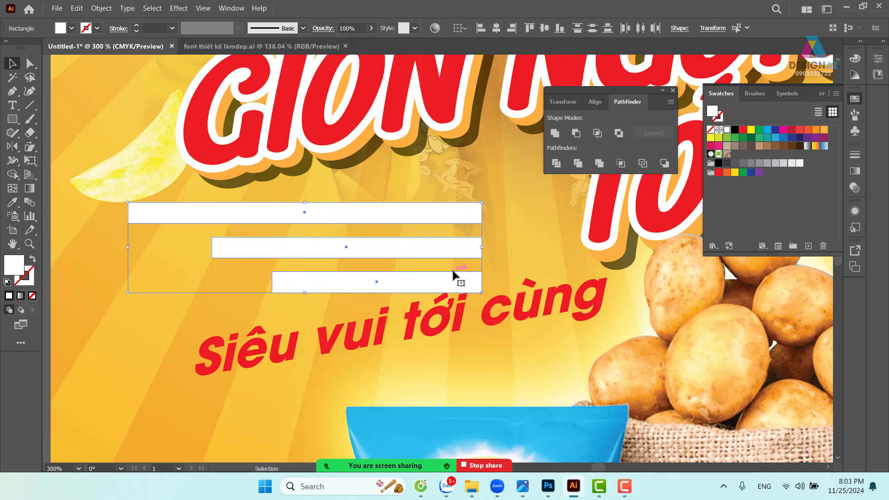
drag(453, 275, 523, 206)
drag(565, 238, 466, 241)
drag(415, 181, 413, 184)
drag(349, 215, 411, 199)
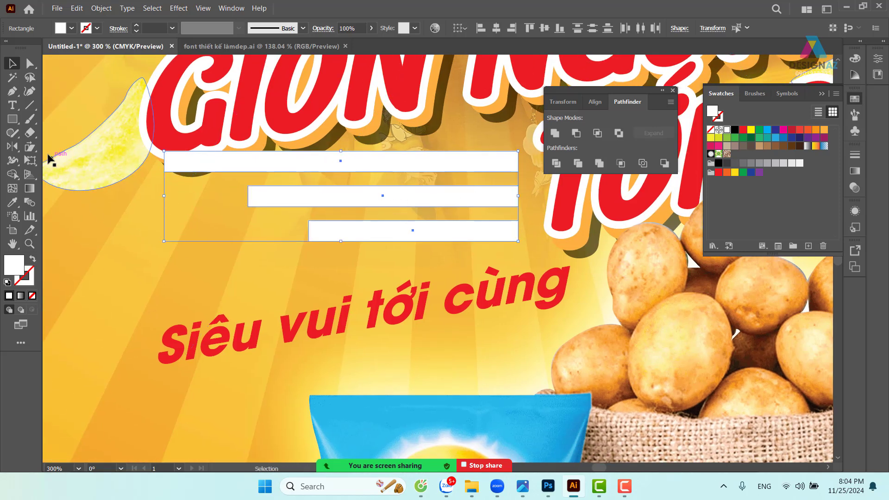
Shear the three white bars so they rise to the right with slanted ends, matching the tilt of the headline and tagline
click(33, 150)
mouse_move(138, 188)
mouse_down()
mouse_move(138, 198)
mouse_move(143, 189)
mouse_up()
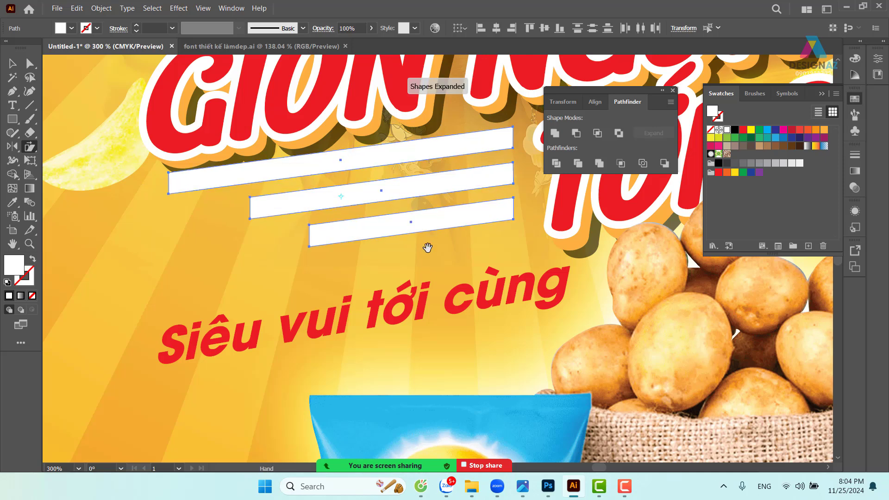
drag(427, 244, 319, 255)
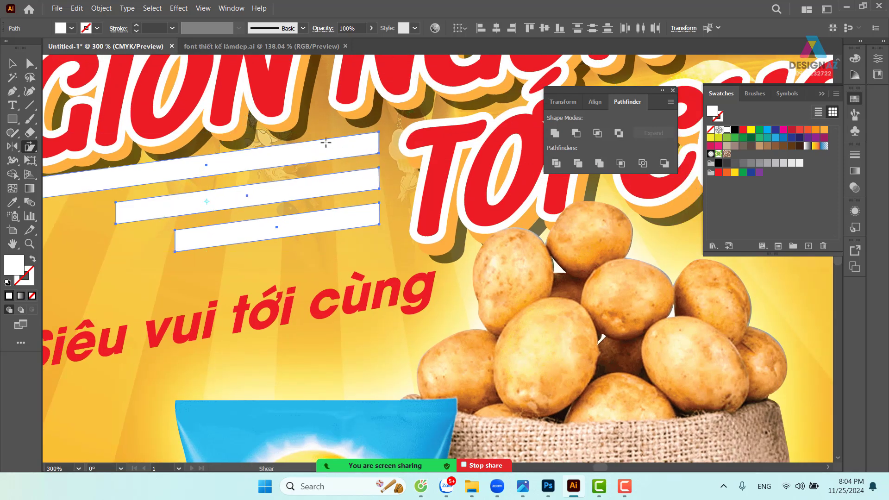
drag(327, 143, 293, 127)
drag(155, 195, 273, 194)
drag(133, 159, 135, 167)
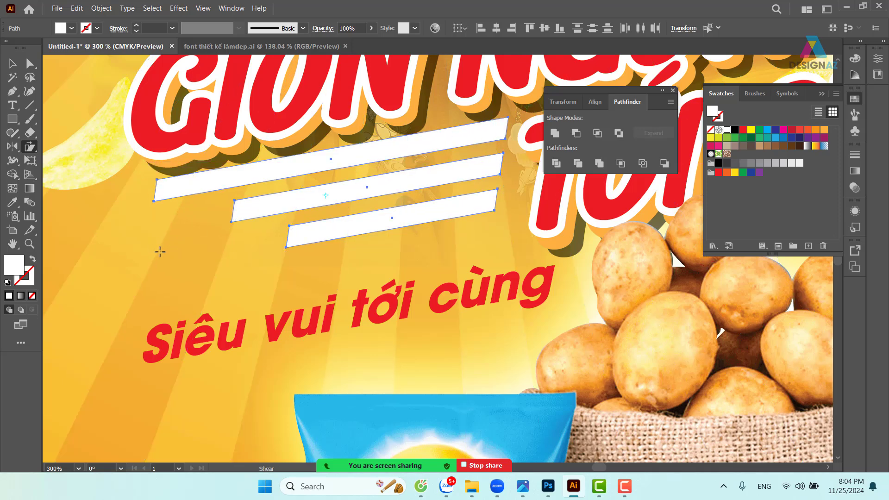
Move the three slanted bars slightly down from "GIÒN NGON" toward the "Siêu vui tới cùng" tagline
key(v)
drag(444, 143, 446, 178)
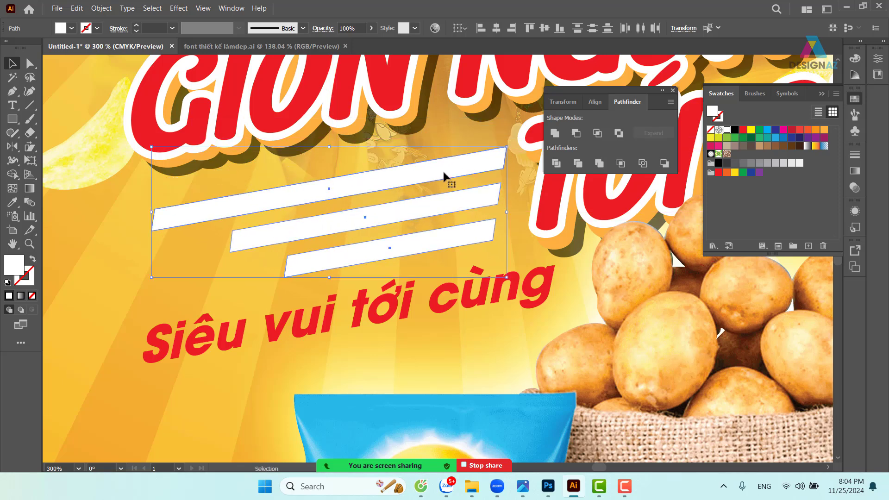
key(ctrl+minus)
key(ctrl+minus)
key(ctrl+minus)
key(ctrl+minus)
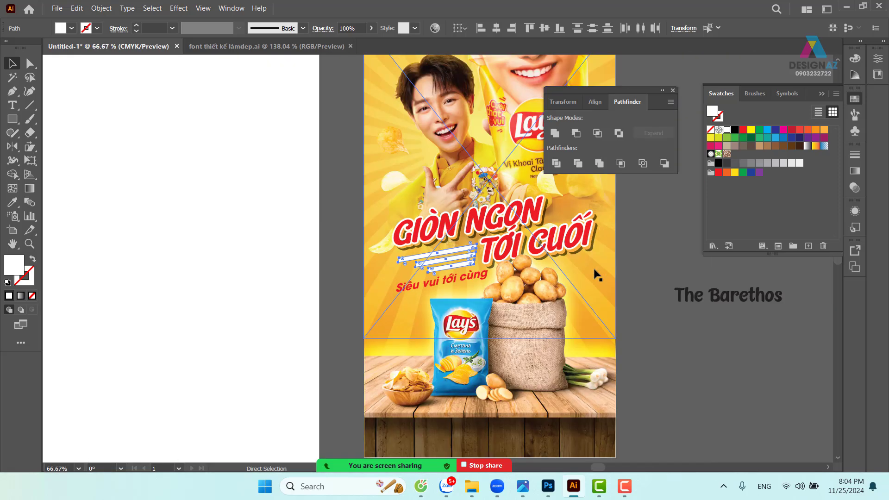
drag(499, 264, 309, 250)
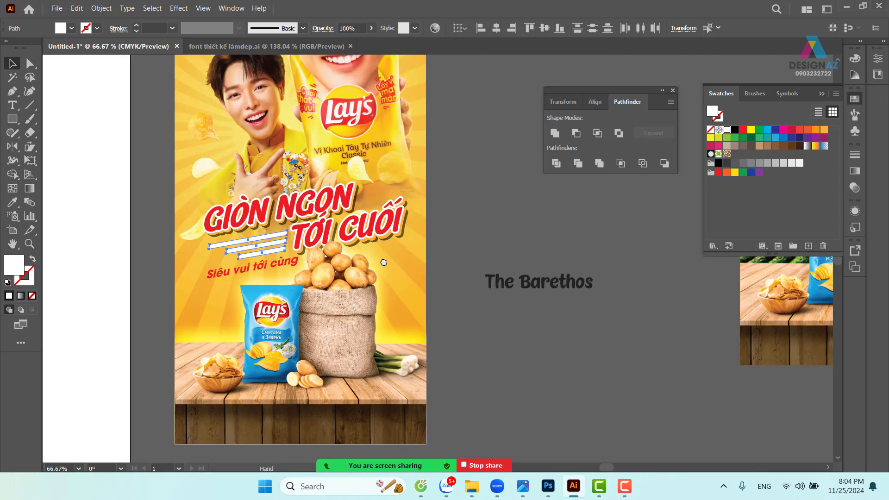
click(504, 215)
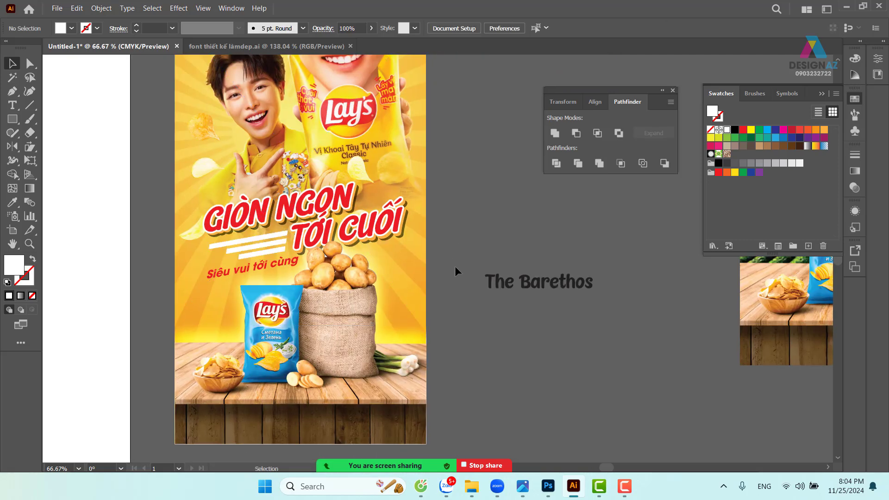
scroll(423, 272, left, 2)
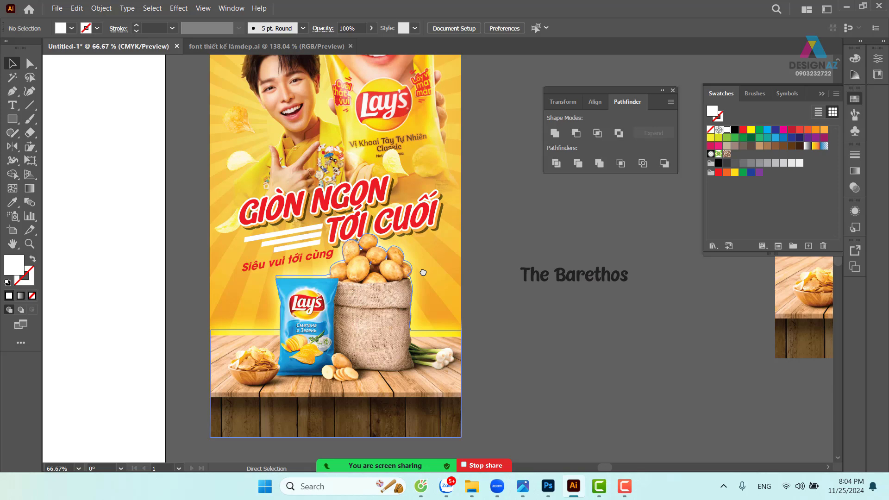
Set the blending mode of all three white bars to Overlay
key(ctrl+plus)
drag(363, 197, 393, 254)
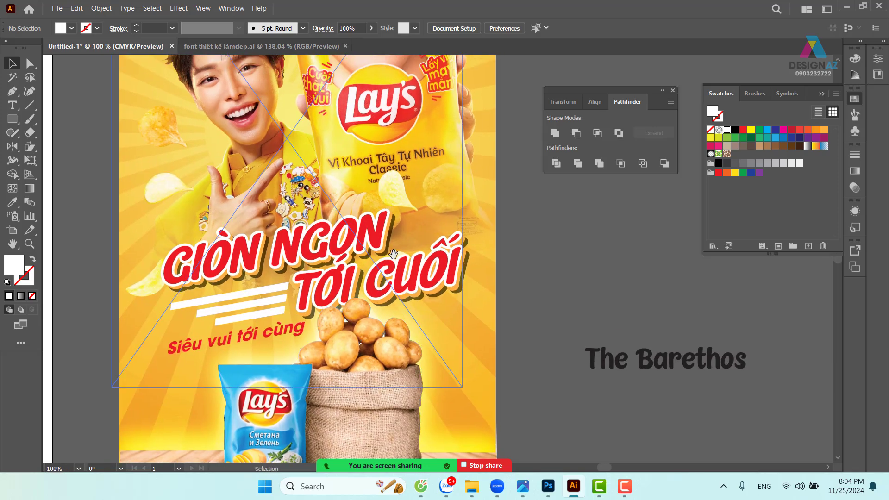
scroll(393, 254, down, 3)
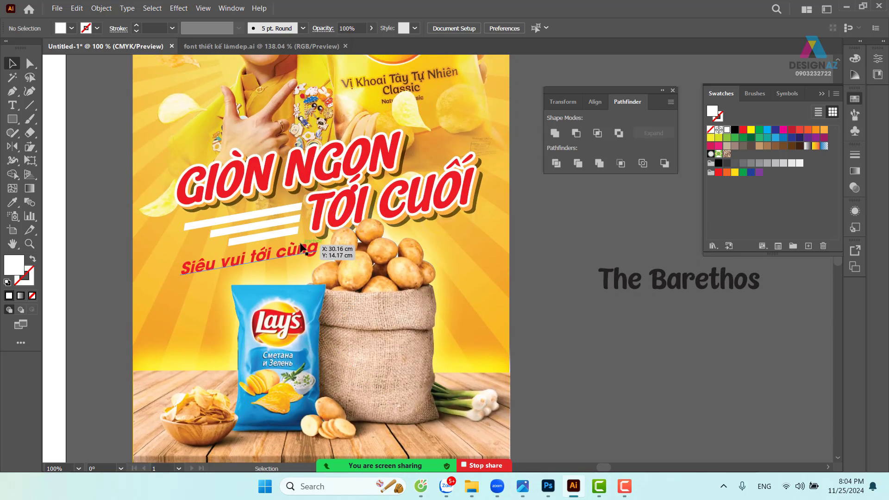
click(286, 219)
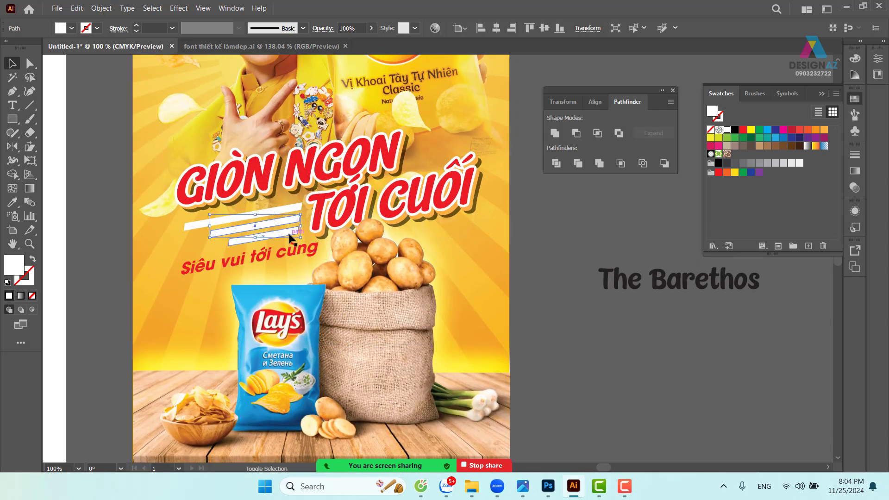
click(290, 225)
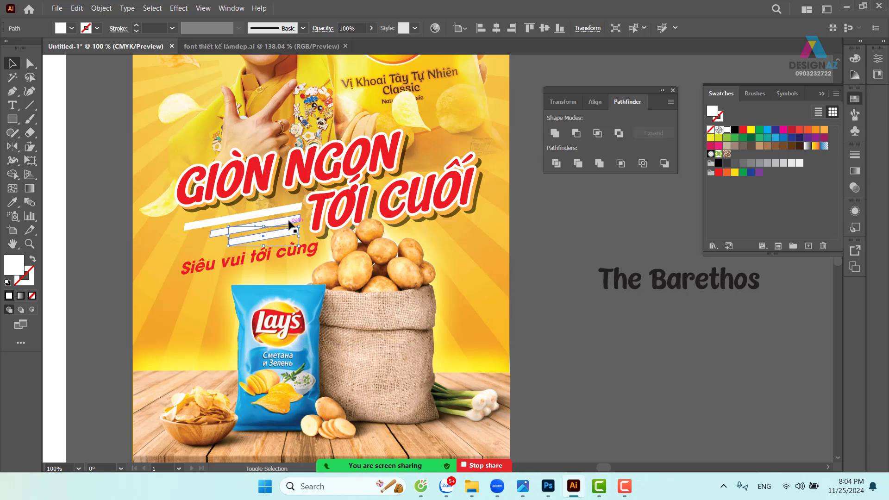
shift+click(291, 221)
shift+click(294, 208)
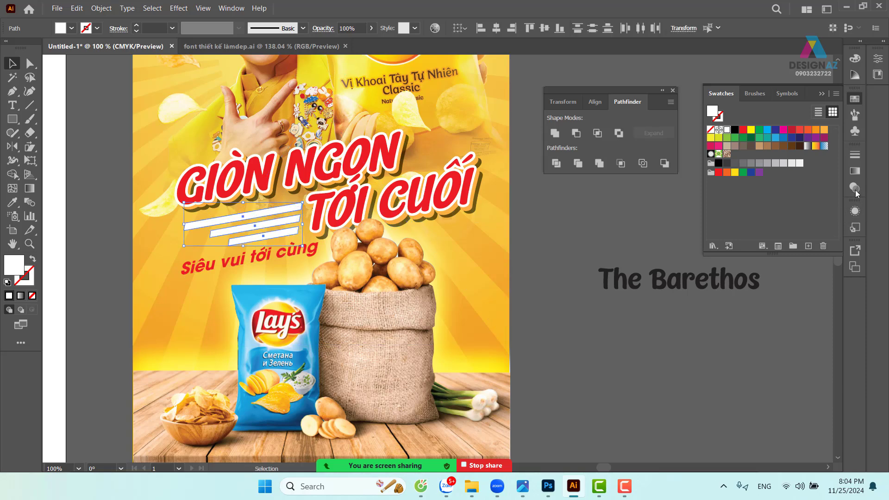
click(855, 190)
click(750, 168)
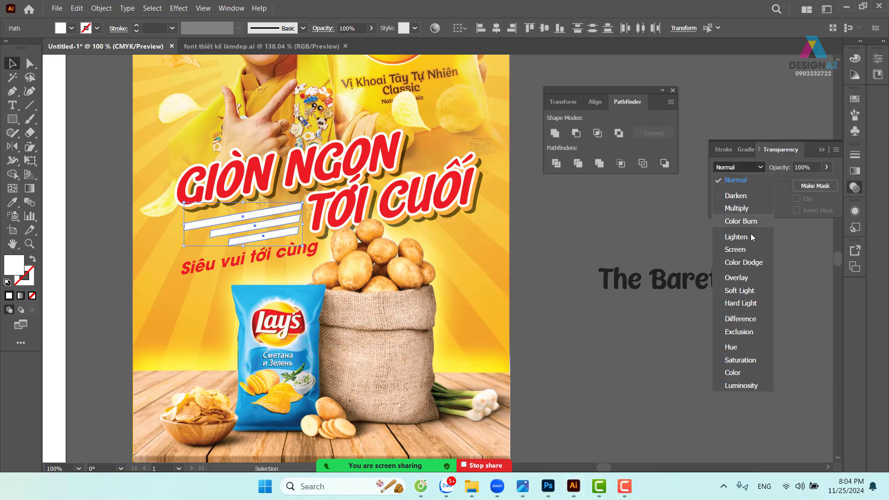
click(749, 278)
click(637, 299)
scroll(336, 260, left, 1)
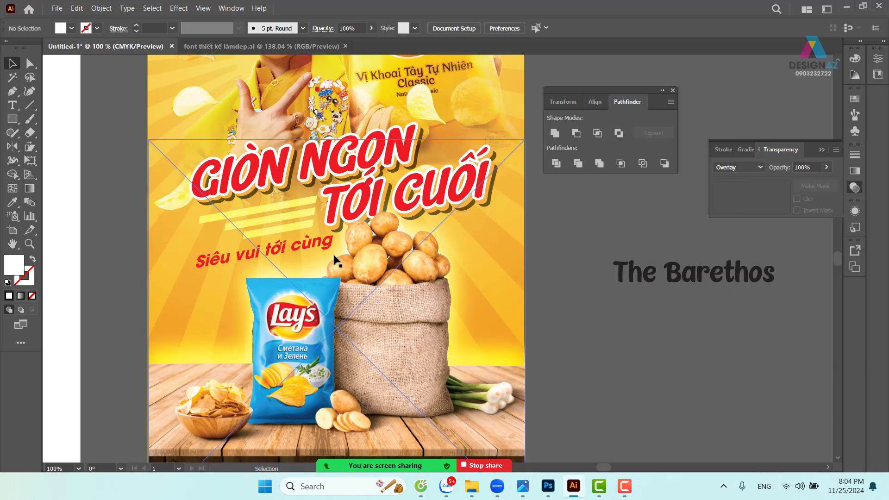
Set the opacity of the shortest, lowest bar to 50% and that of the middle bar to 80%
click(301, 227)
click(360, 27)
text(50)
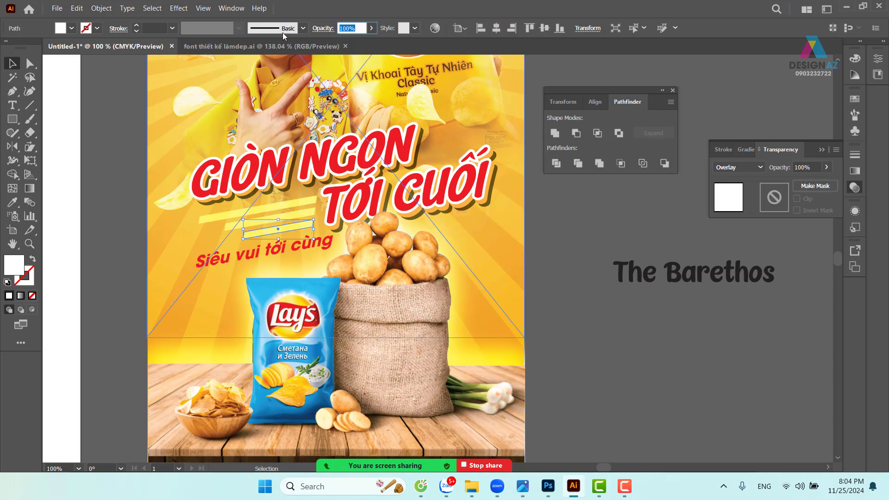
key(Return)
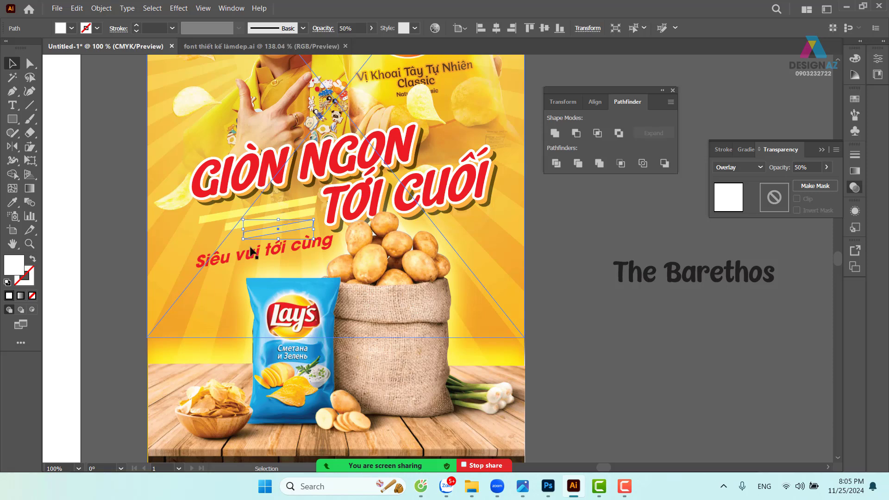
click(306, 212)
click(348, 28)
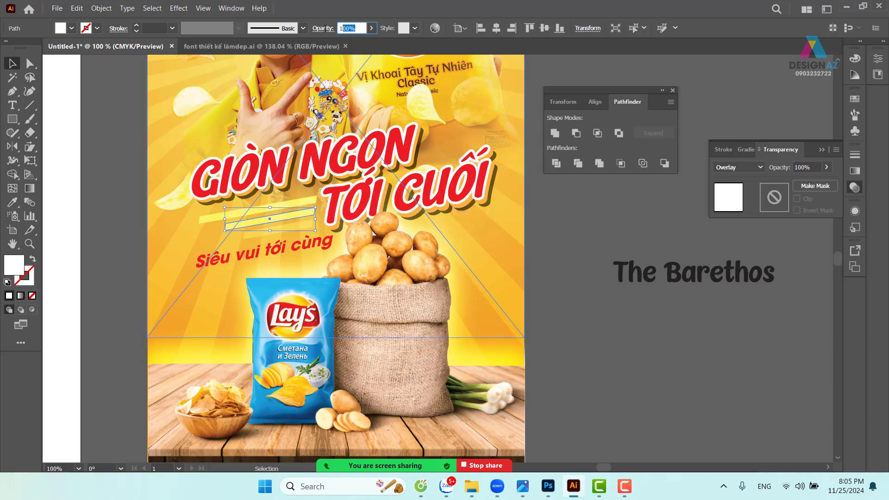
text(80)
key(Return)
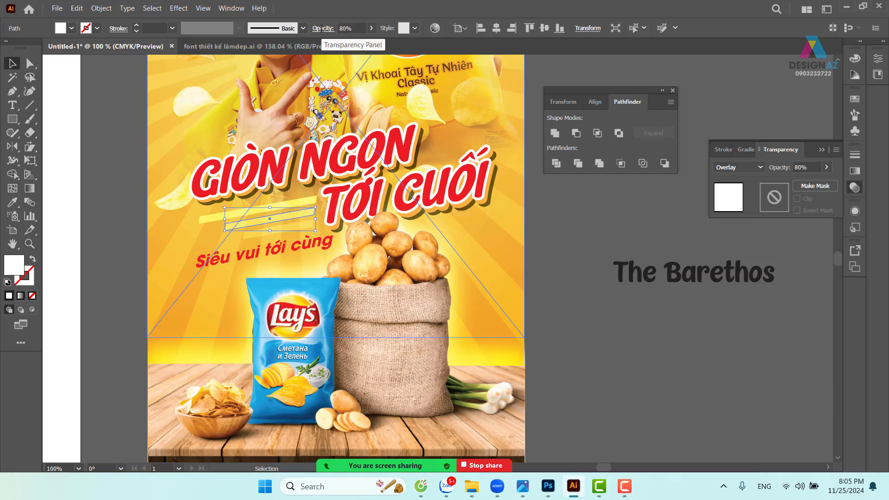
click(575, 254)
Fully round the corners of all three bars with the Direct Selection tool
key(ctrl+plus)
key(ctrl+plus)
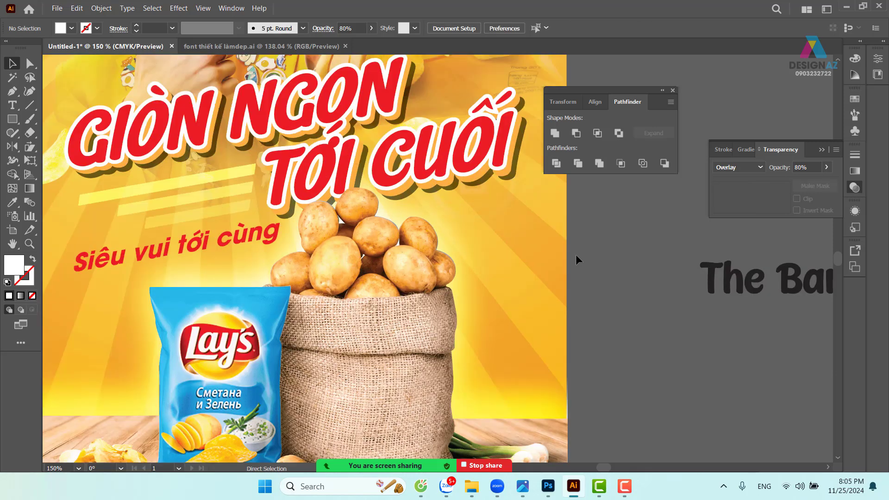
drag(282, 252, 445, 251)
click(241, 204)
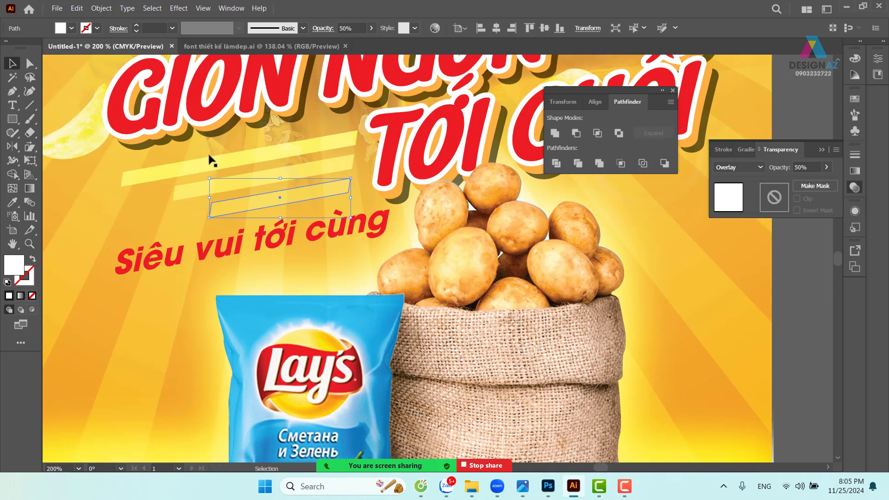
click(29, 64)
drag(345, 186, 287, 218)
click(315, 165)
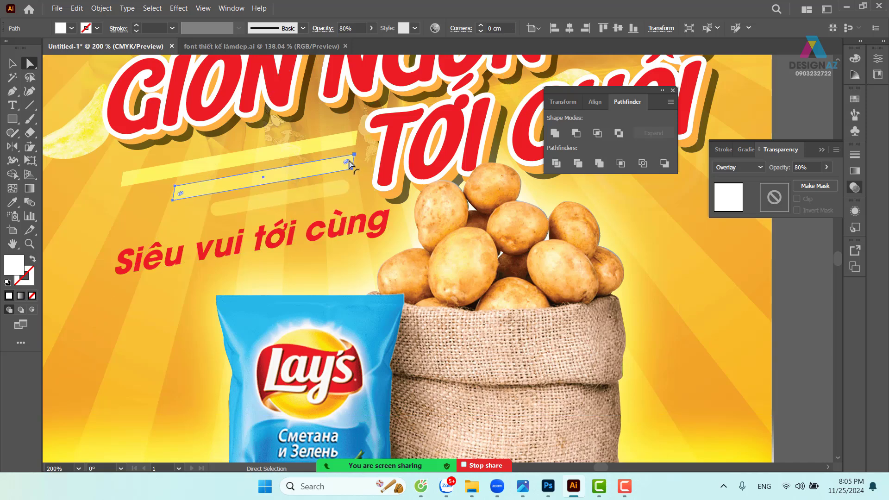
drag(346, 161, 289, 186)
click(340, 142)
drag(350, 140, 199, 179)
key(v)
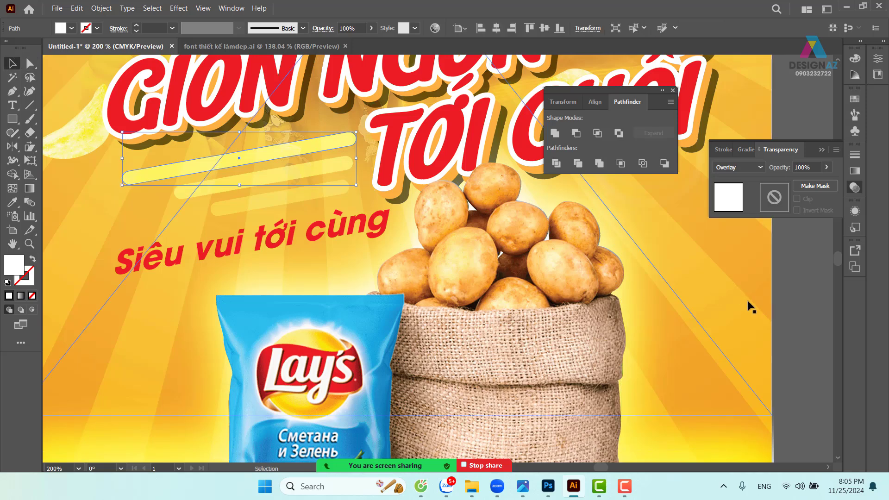
click(790, 286)
Place copies of the two shorter bars to the right of "GIÒN NGON", just above "TỚI CUỐI"
key(ctrl+minus)
key(ctrl+minus)
key(ctrl+minus)
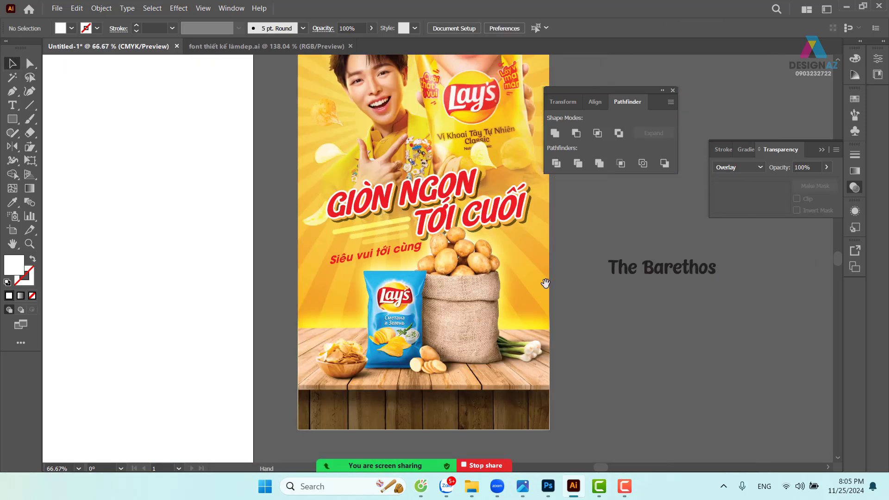
scroll(518, 259, right, 5)
scroll(518, 259, up, 1)
drag(316, 244, 418, 199)
click(547, 239)
drag(296, 252, 409, 200)
click(531, 262)
mouse_move(490, 240)
mouse_down()
mouse_move(470, 249)
mouse_move(486, 250)
mouse_up()
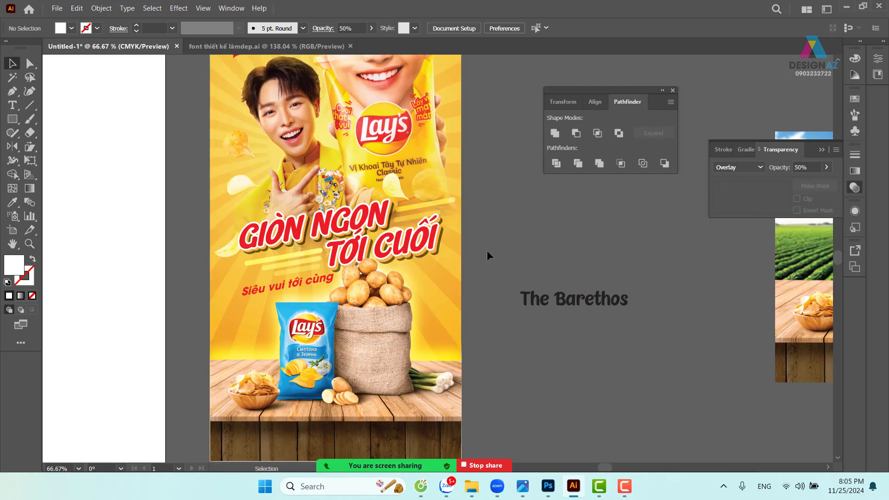
drag(417, 271, 390, 312)
click(398, 246)
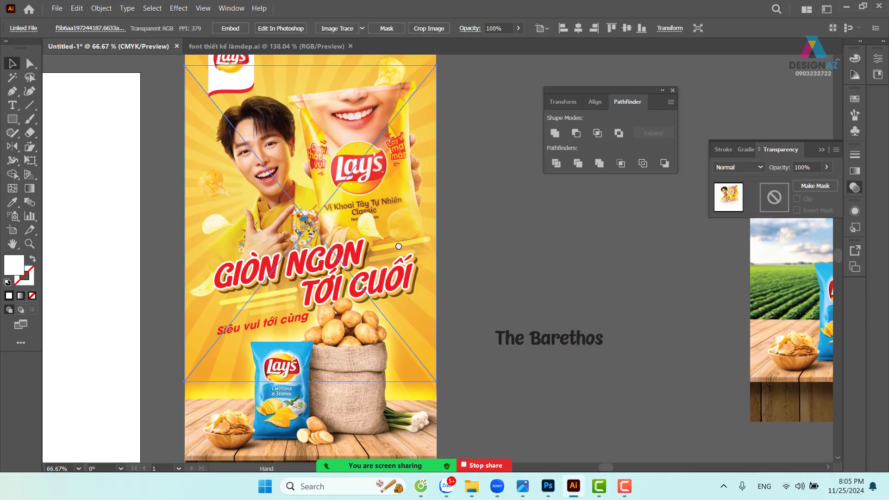
drag(398, 246, 415, 144)
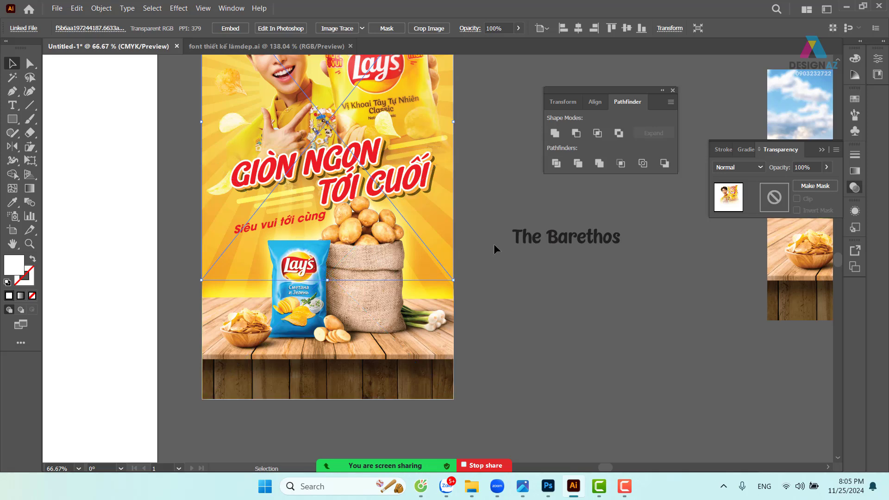
key(ctrl+minus)
key(ctrl+minus)
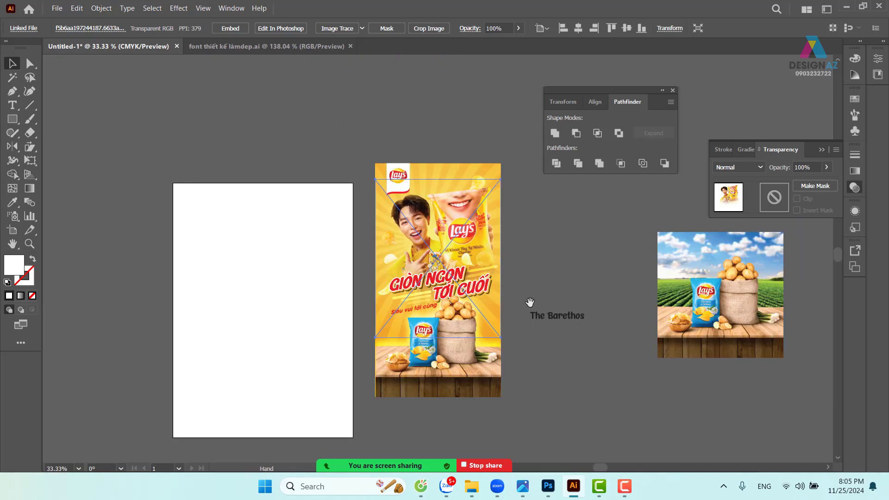
Move the photo of the man holding the yellow chip bag slightly upward on the poster
drag(528, 302, 414, 282)
drag(407, 211, 428, 219)
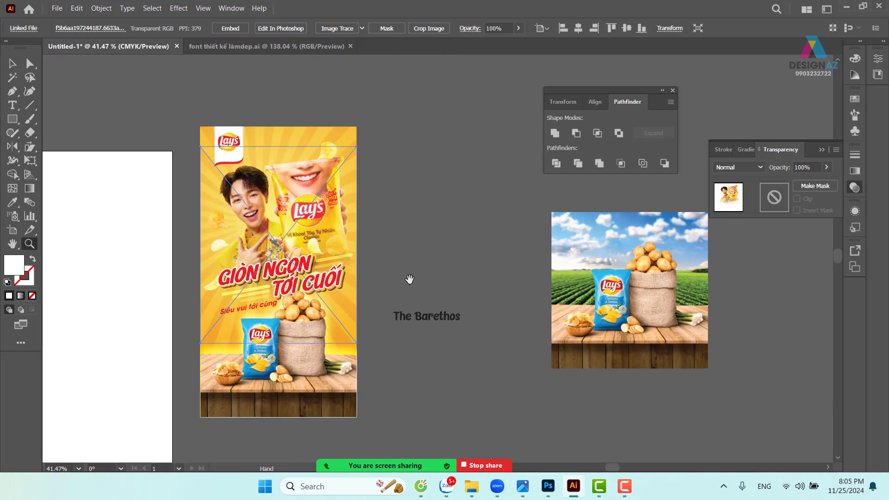
drag(409, 280, 404, 268)
key(v)
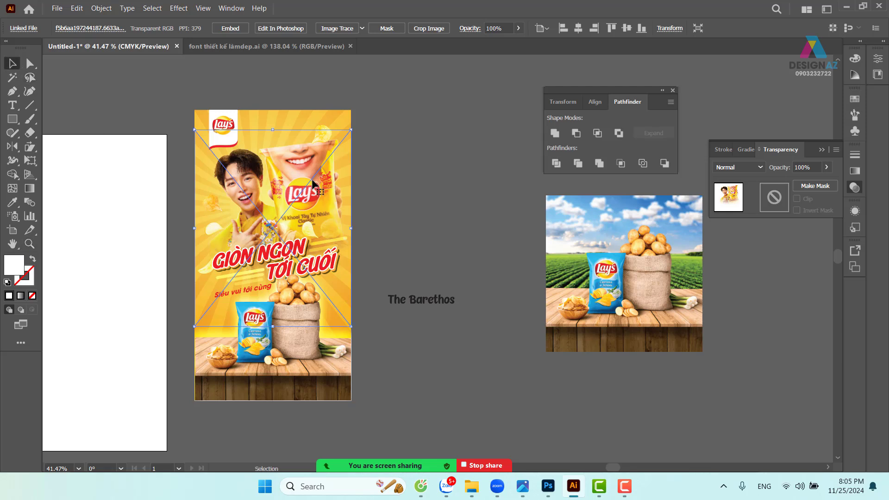
drag(305, 200, 290, 178)
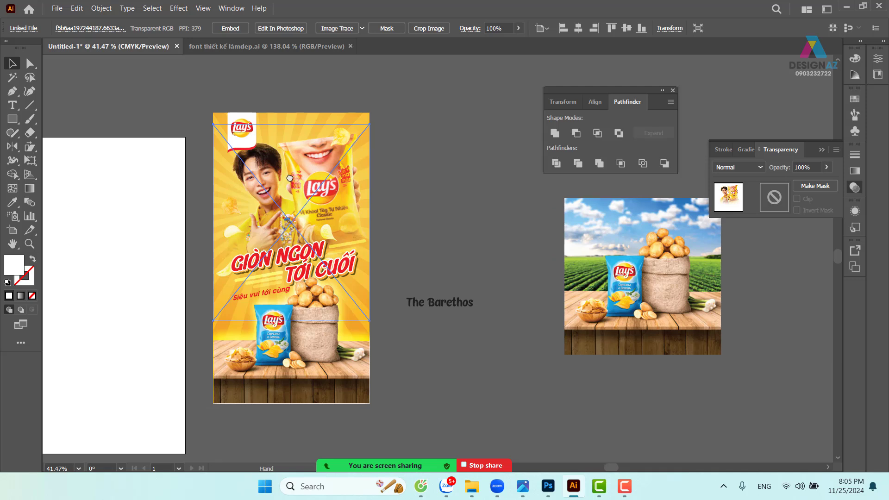
click(393, 196)
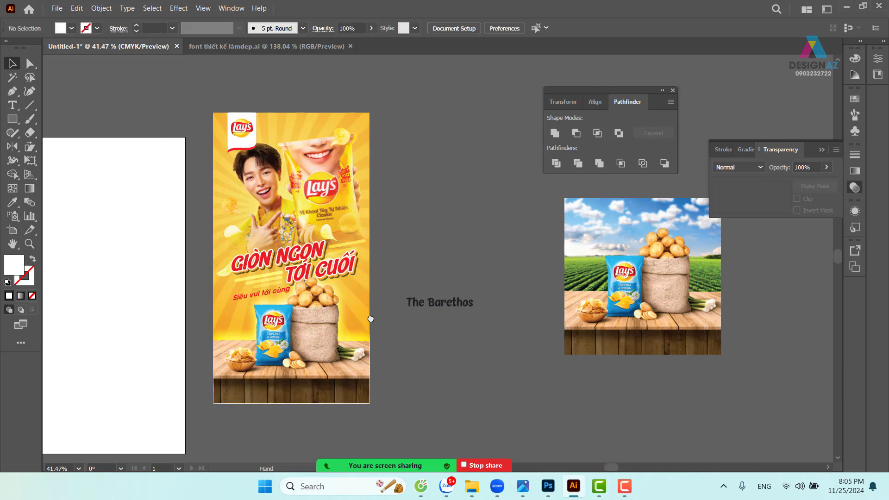
Examine the poster's layout close up and as a whole, from the logo and headline down to the wooden table
drag(299, 343, 308, 284)
click(308, 285)
click(461, 306)
scroll(437, 337, up, 2)
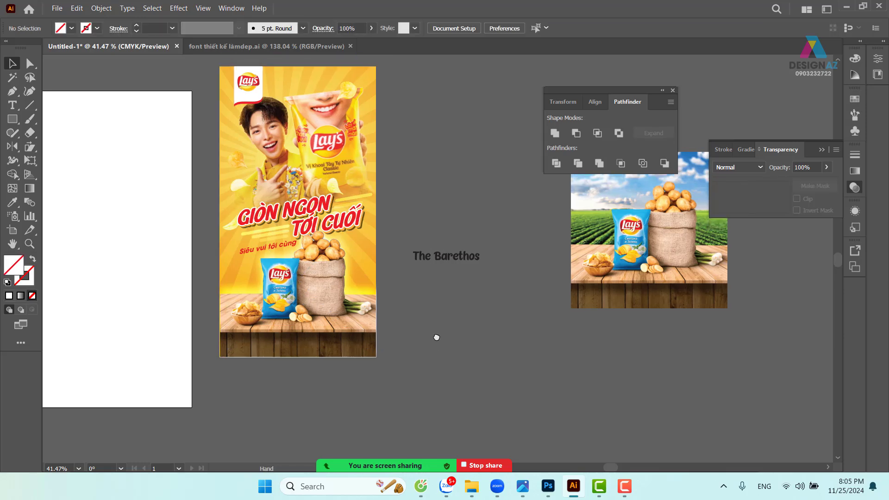
key(ctrl+plus)
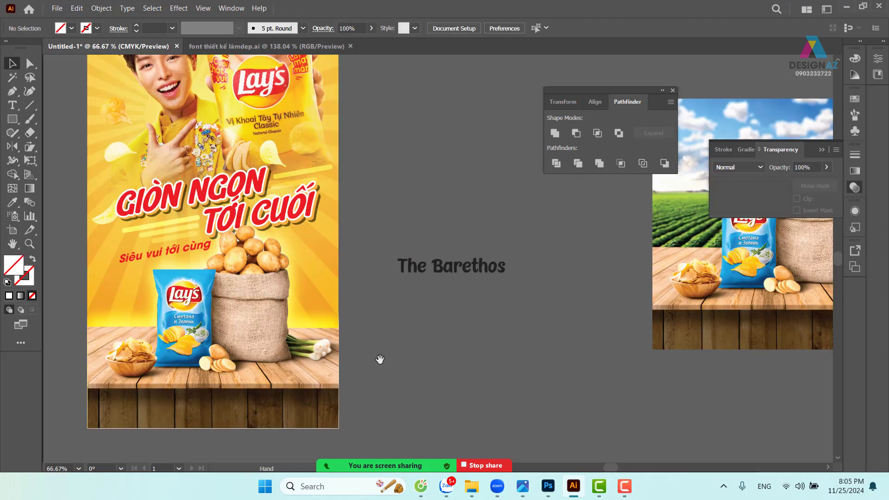
drag(379, 359, 493, 270)
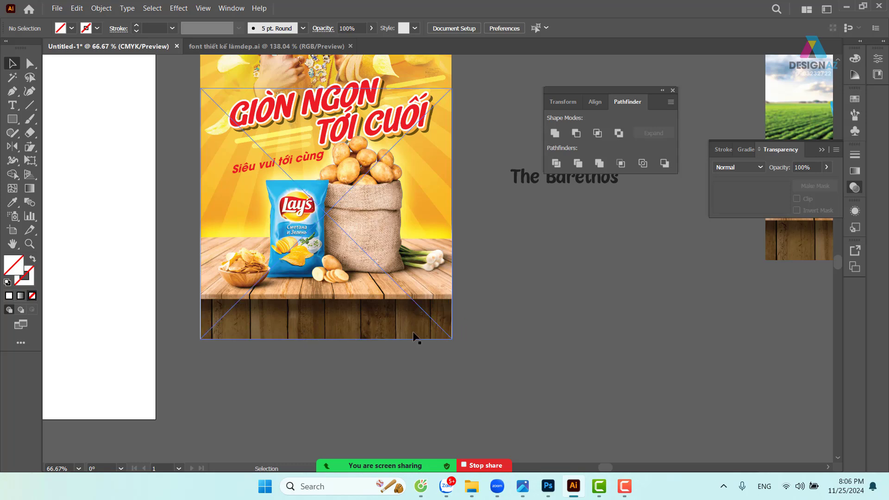
drag(456, 69, 389, 260)
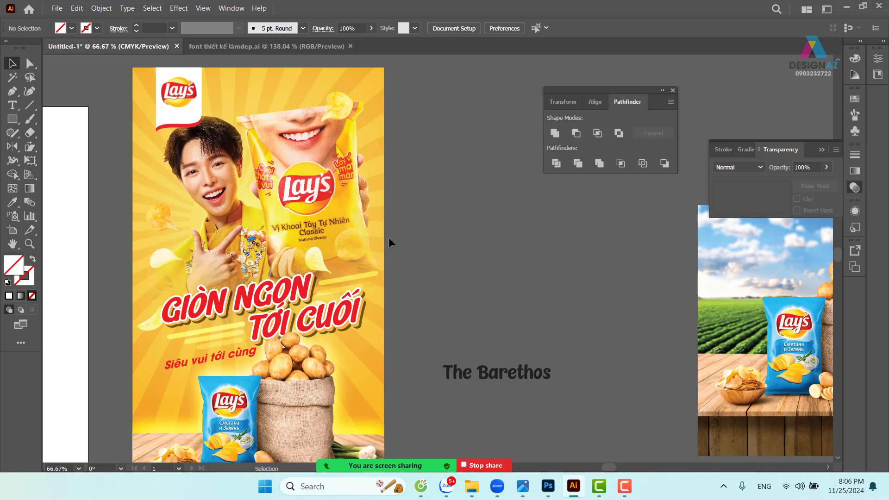
click(284, 224)
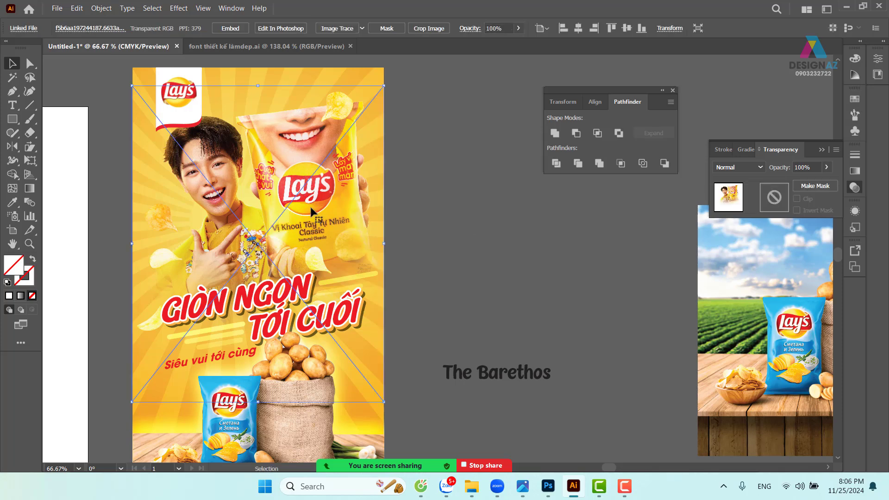
scroll(315, 214, down, 1)
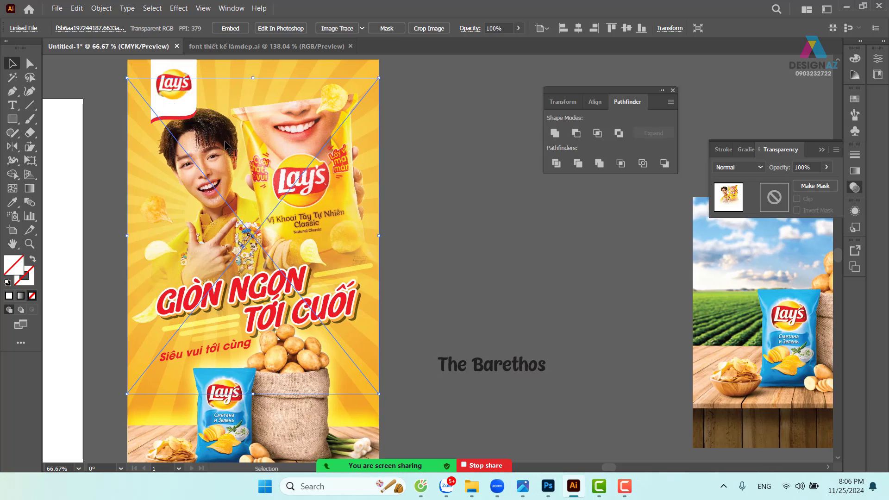
scroll(324, 227, down, 2)
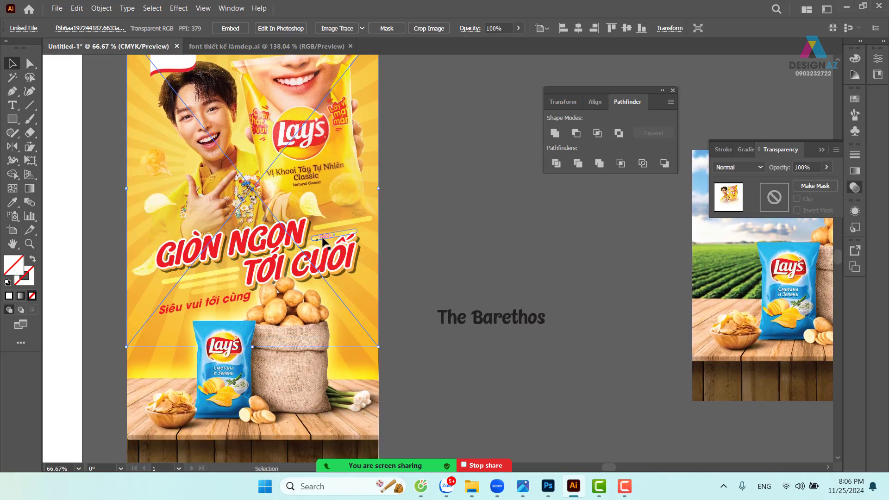
click(475, 229)
scroll(394, 272, down, 1)
scroll(393, 272, left, 1)
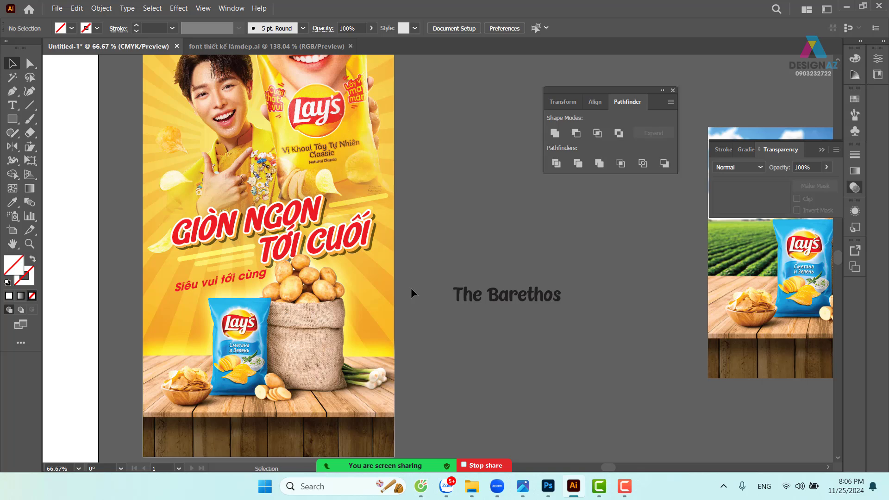
click(326, 241)
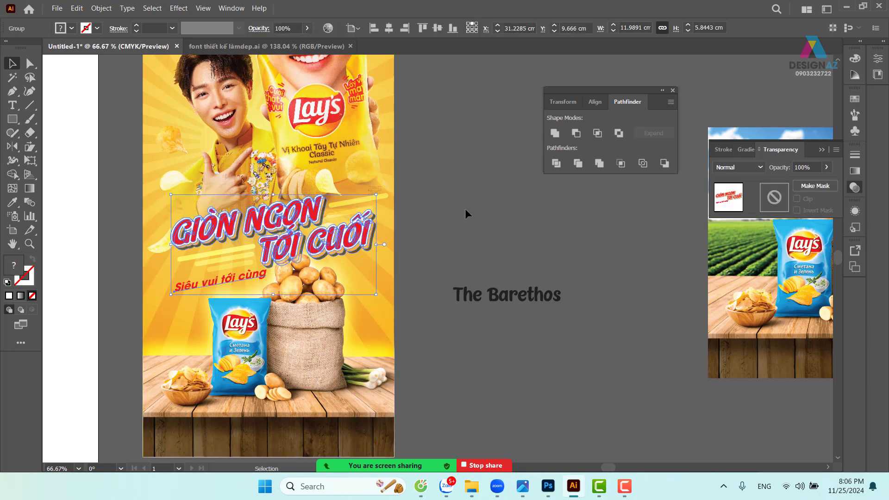
click(477, 277)
scroll(446, 299, down, 1)
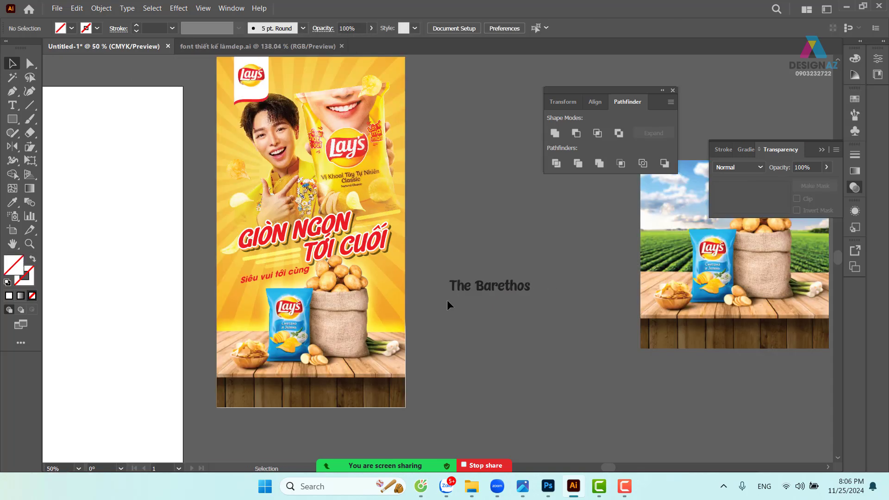
drag(514, 339, 471, 348)
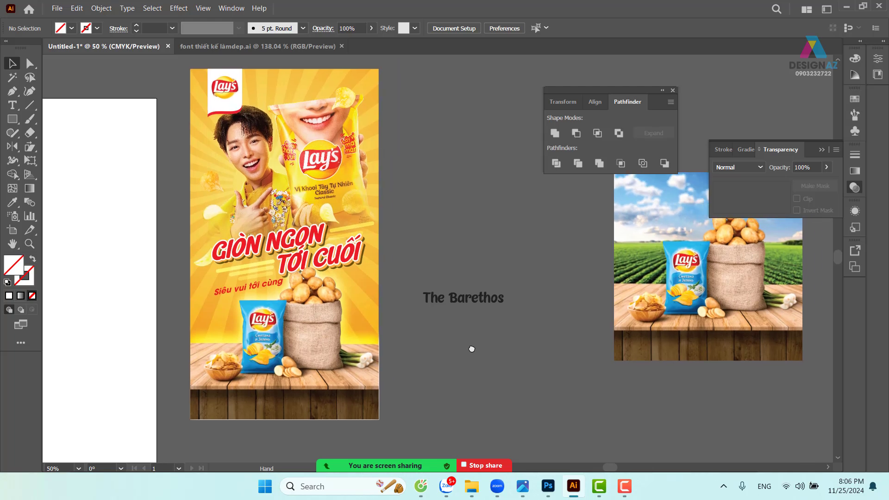
Close Pathfinder and delete the leftover farm-field photo and the "The Barethos" sample text beside the poster
click(674, 90)
drag(471, 305, 519, 133)
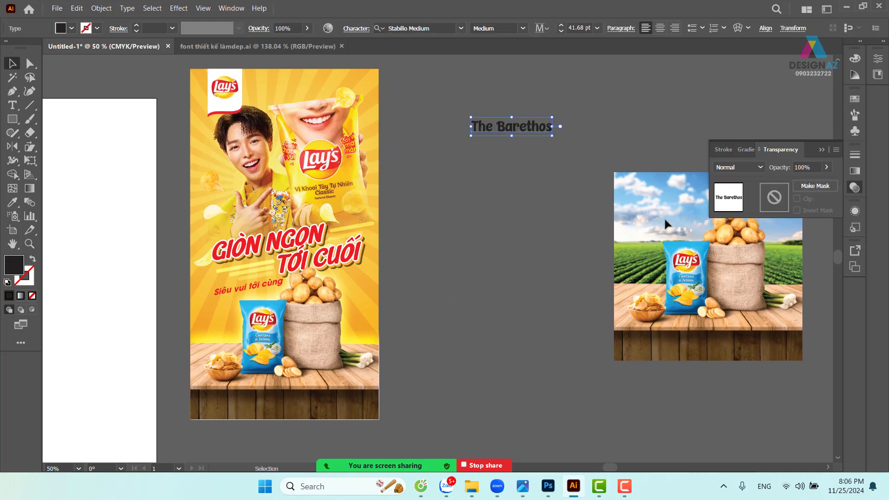
drag(670, 232, 517, 205)
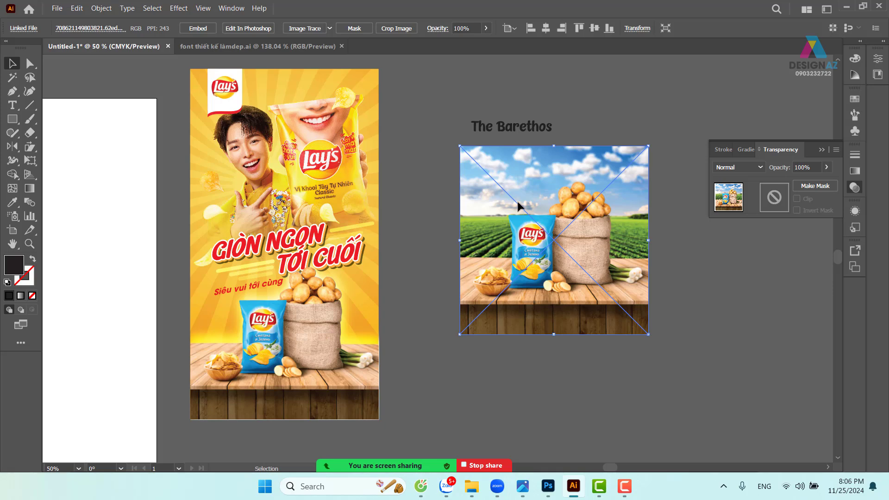
key(Delete)
click(512, 129)
key(Delete)
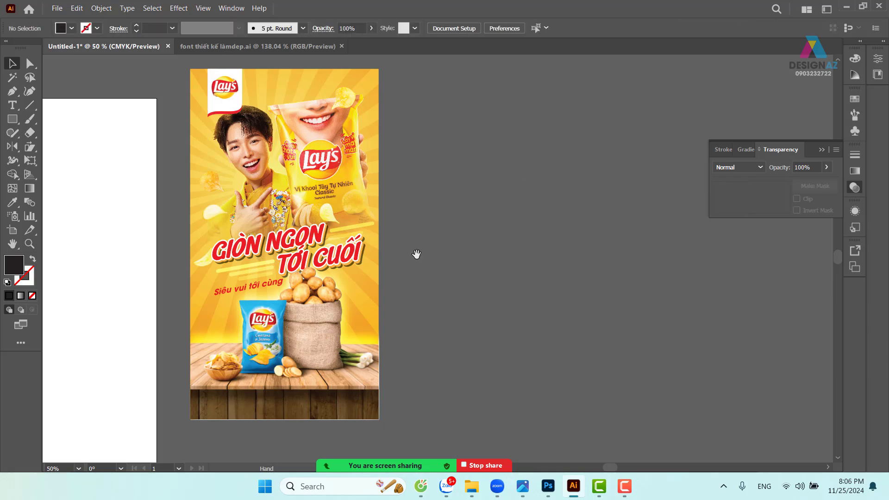
Review the poster at several zoom levels, including in full-screen mode without the interface
drag(416, 254, 408, 250)
key(z)
drag(187, 64, 227, 65)
drag(322, 231, 313, 181)
key(ctrl+minus)
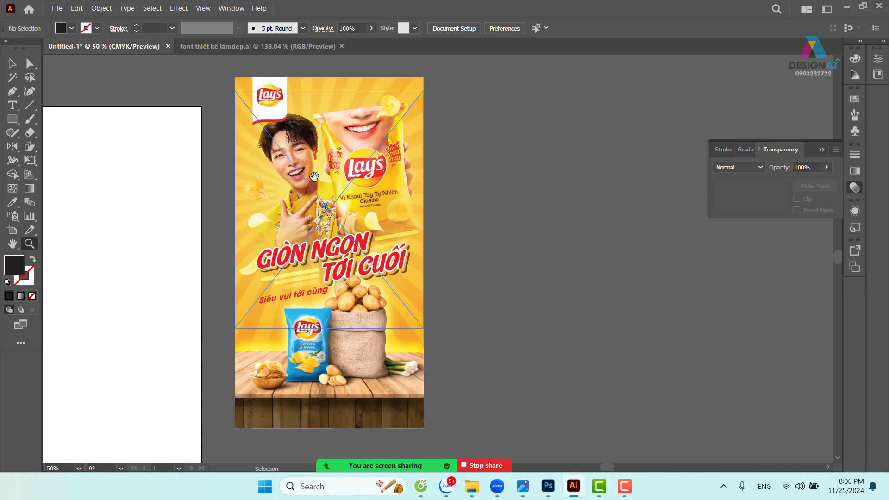
drag(378, 227, 334, 222)
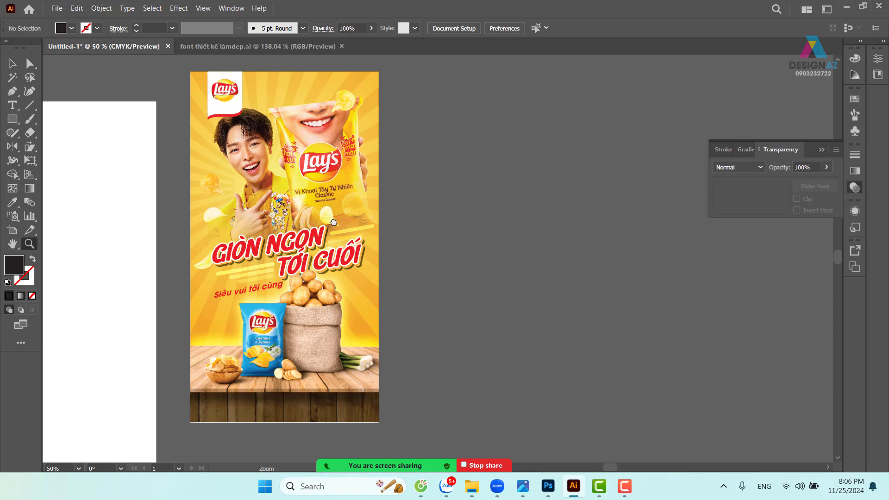
click(12, 63)
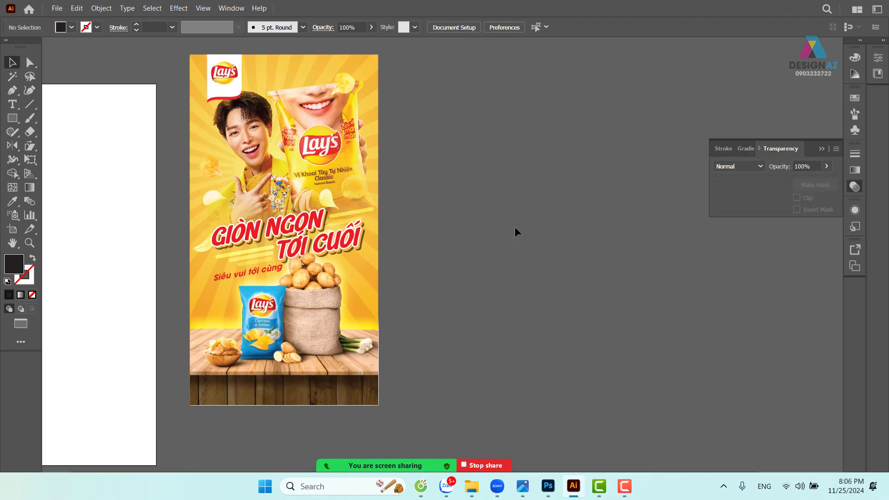
key(f)
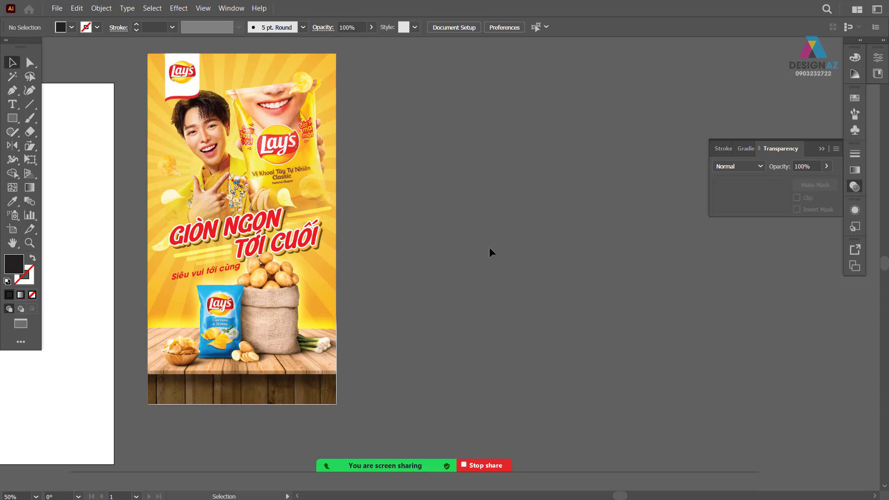
key(f)
key(space)
drag(322, 213, 432, 244)
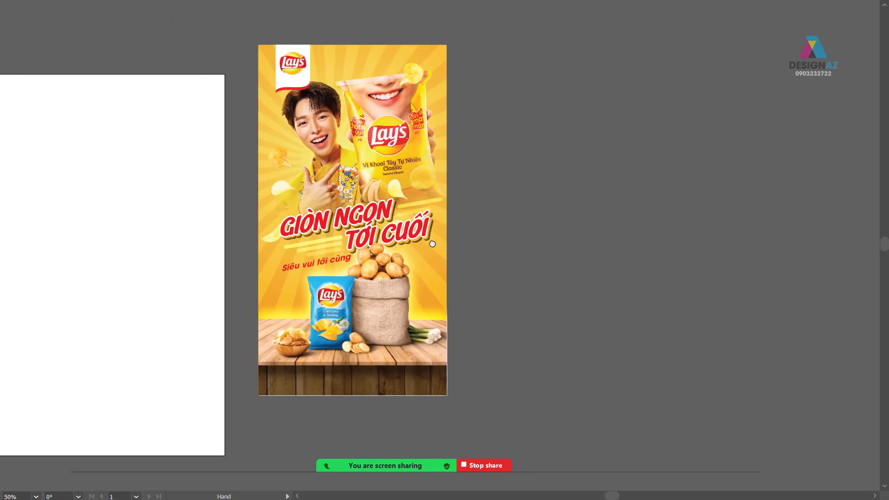
key(ctrl+=)
key(space)
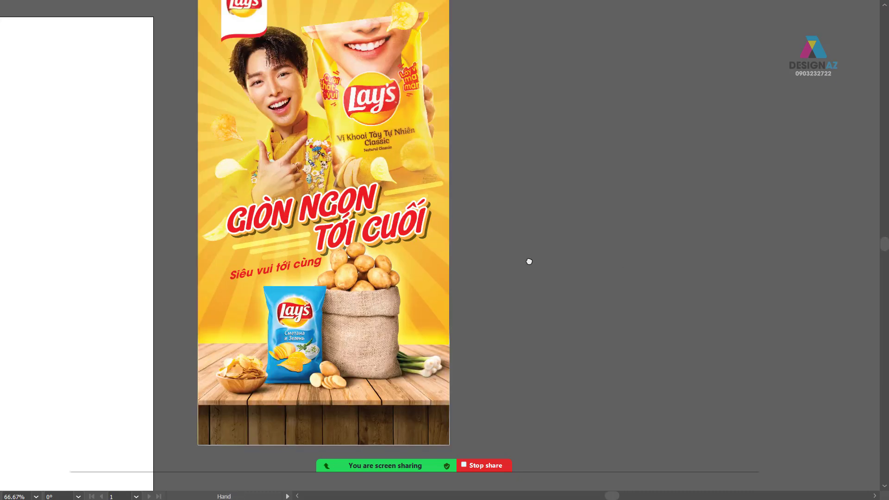
drag(528, 260, 611, 268)
key(f)
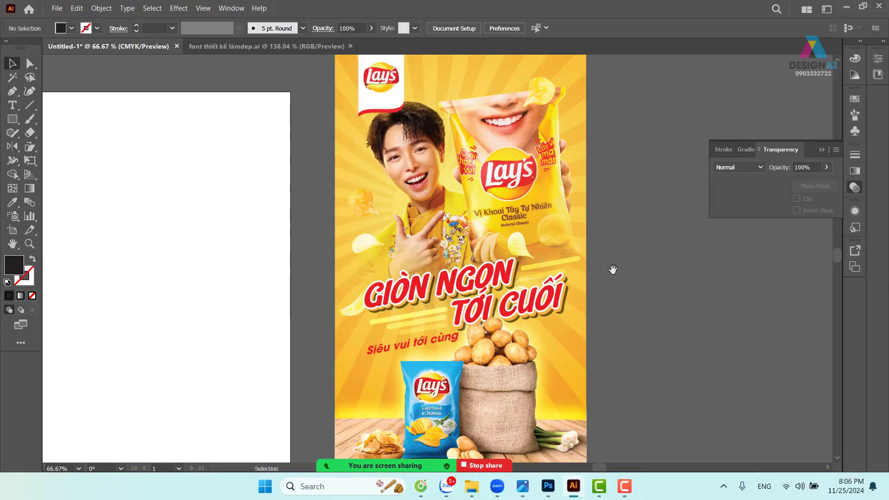
key(f)
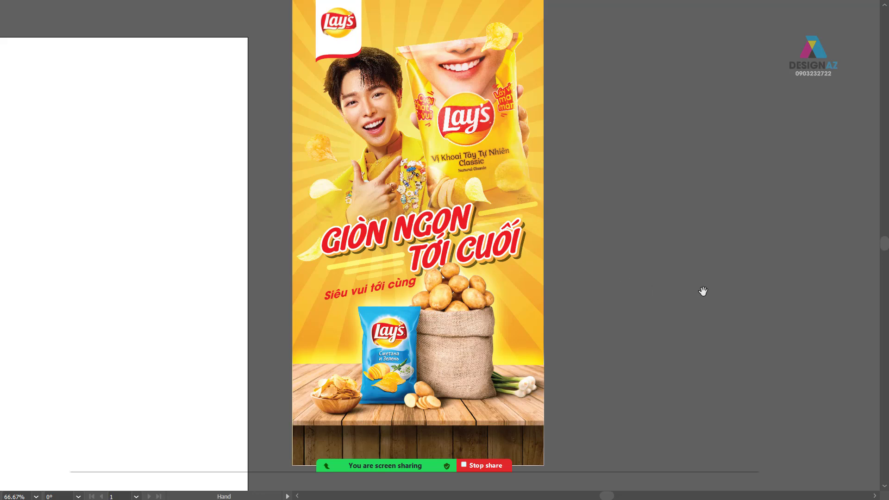
drag(702, 290, 675, 284)
key(ctrl+minus)
key(ctrl+minus)
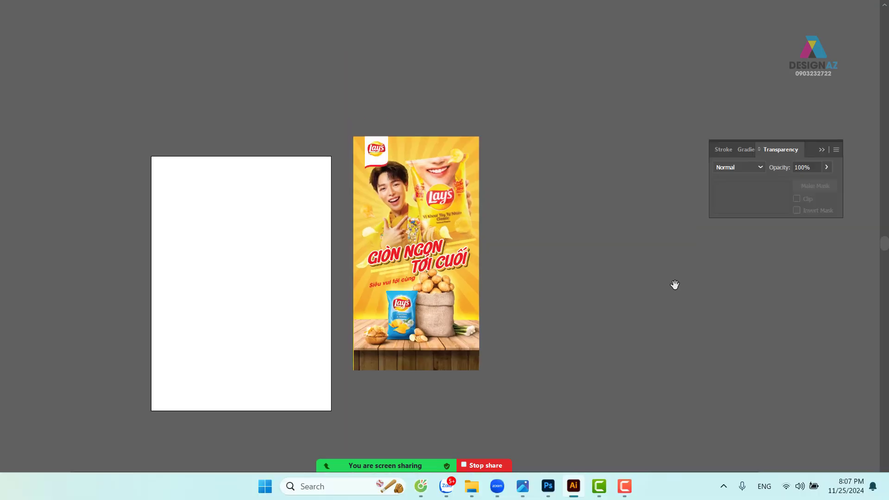
key(f)
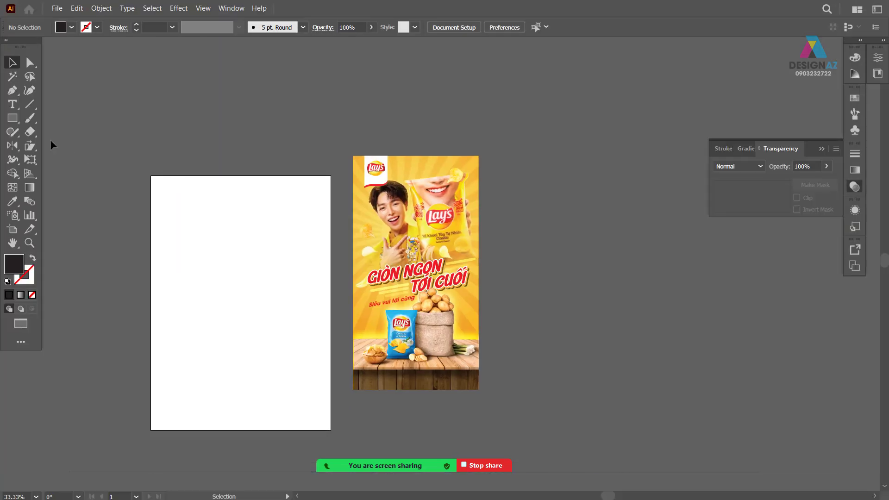
key(t)
drag(336, 147, 510, 398)
key(Escape)
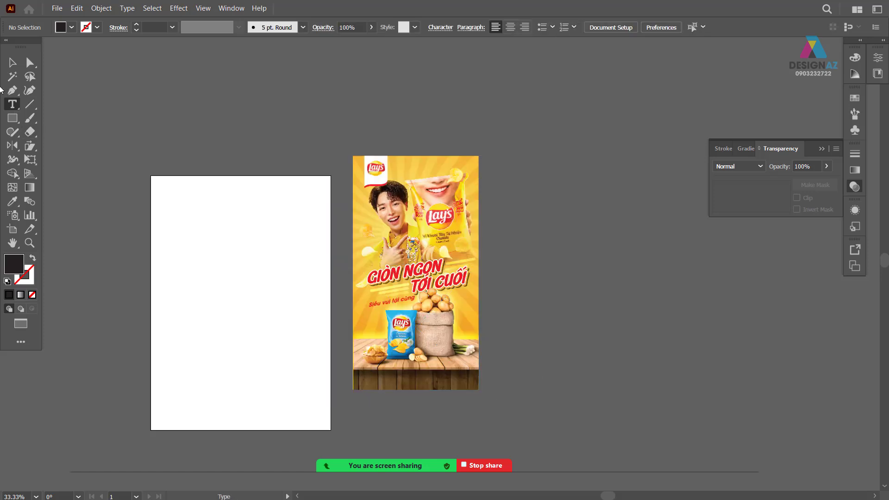
Draw a black rectangle about 20.3 by 31.1 cm behind the poster and centre it around the poster
click(18, 119)
drag(338, 139, 511, 405)
key(ctrl+shift+bracketleft)
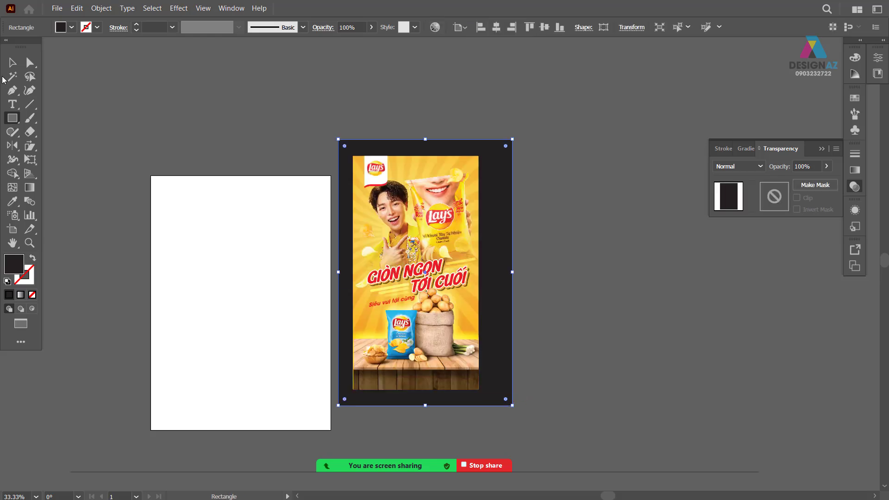
click(13, 62)
click(565, 191)
mouse_move(508, 234)
mouse_down()
mouse_move(500, 237)
mouse_move(508, 235)
mouse_up()
Move the complete poster together with its black backing rectangle onto the white artboard
shift+click(461, 303)
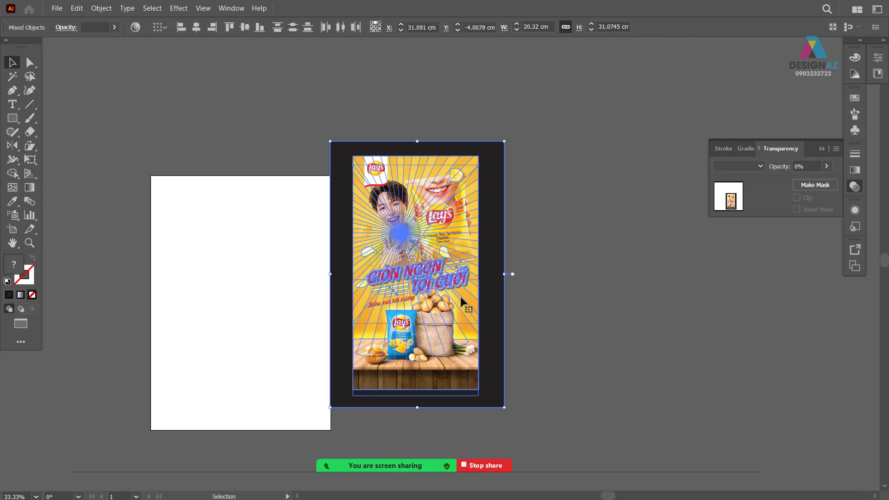
click(585, 133)
click(339, 398)
drag(455, 313, 285, 338)
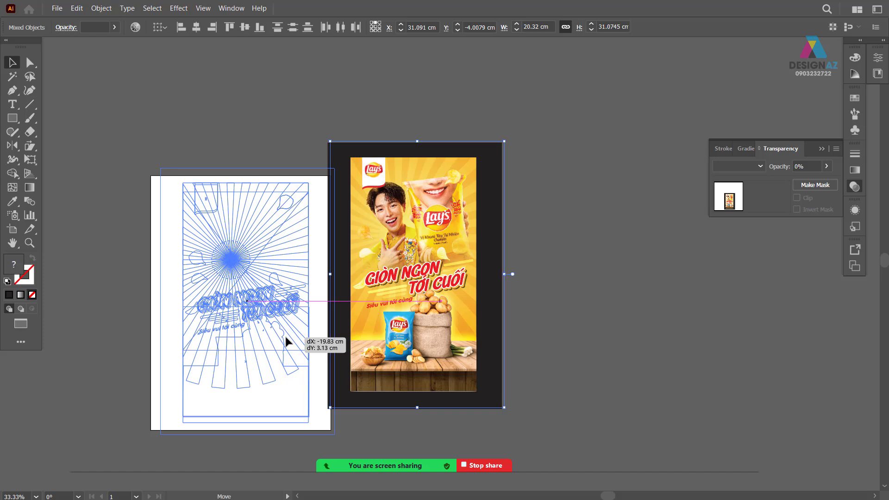
click(560, 260)
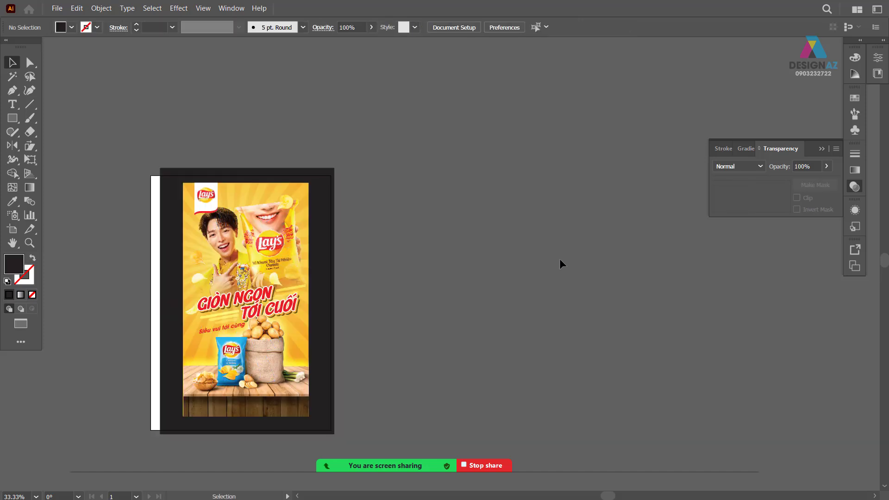
Resize the black backing rectangle to about 22.1 by 29.7 cm so that it covers the white artboard on all sides
click(324, 208)
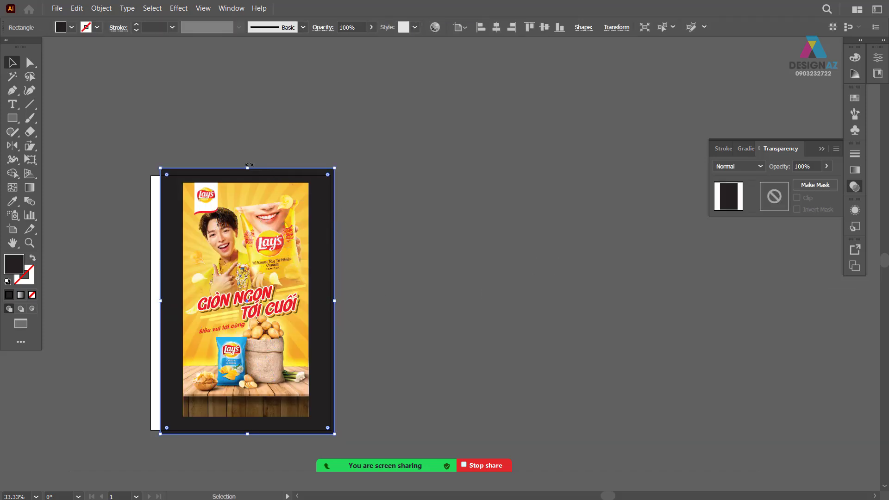
drag(248, 168, 248, 175)
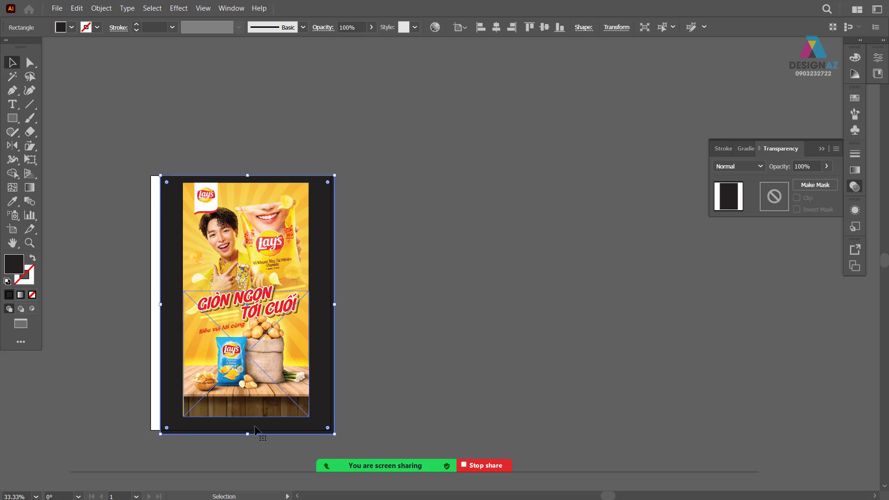
drag(247, 435, 248, 429)
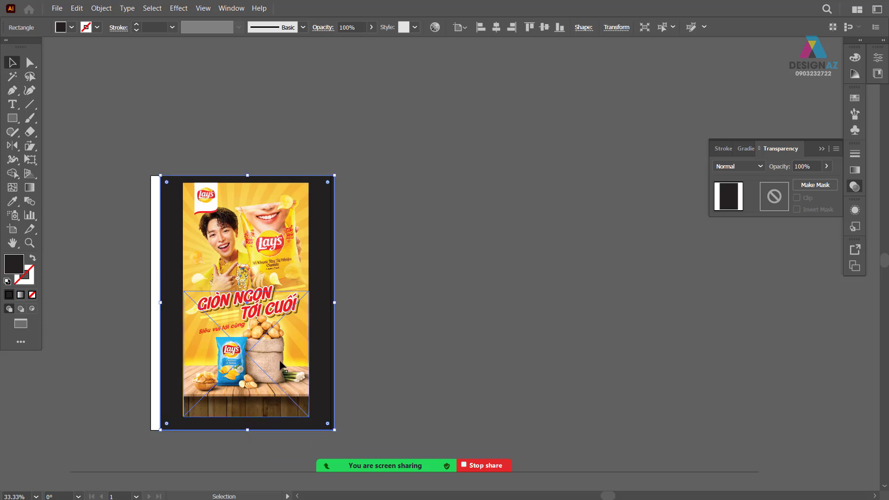
drag(160, 302, 150, 302)
drag(334, 302, 340, 301)
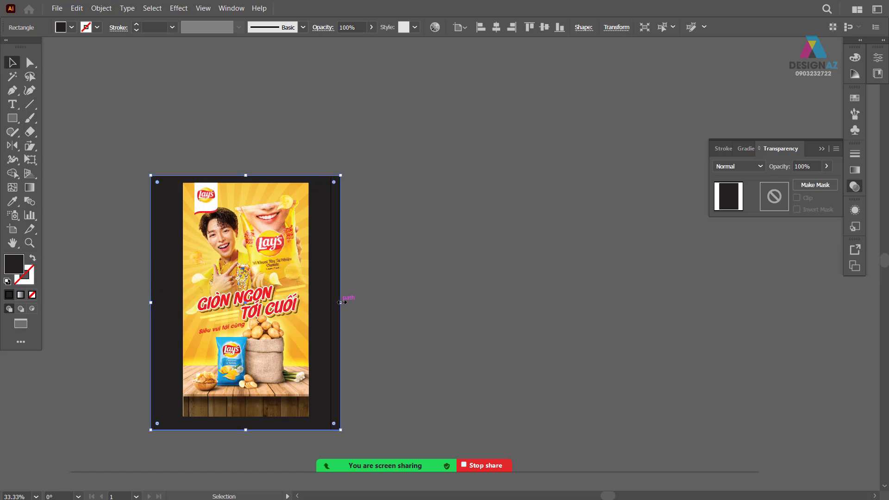
click(435, 173)
key(ctrl+a)
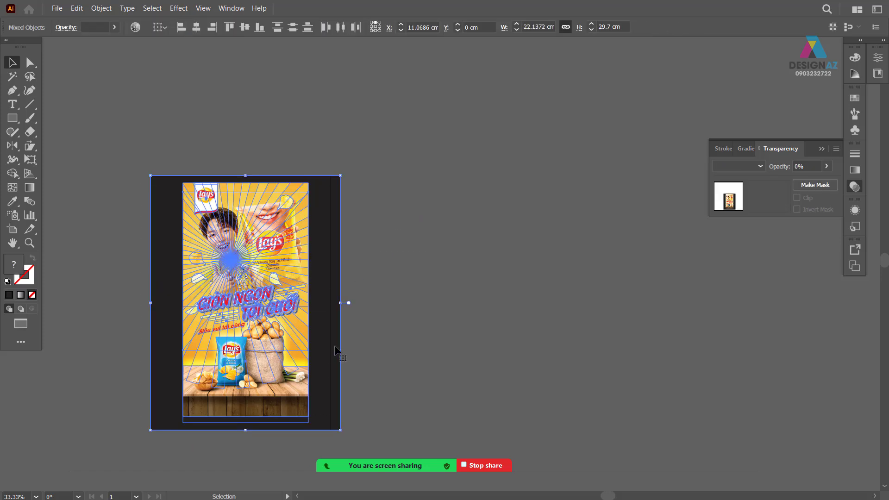
click(402, 286)
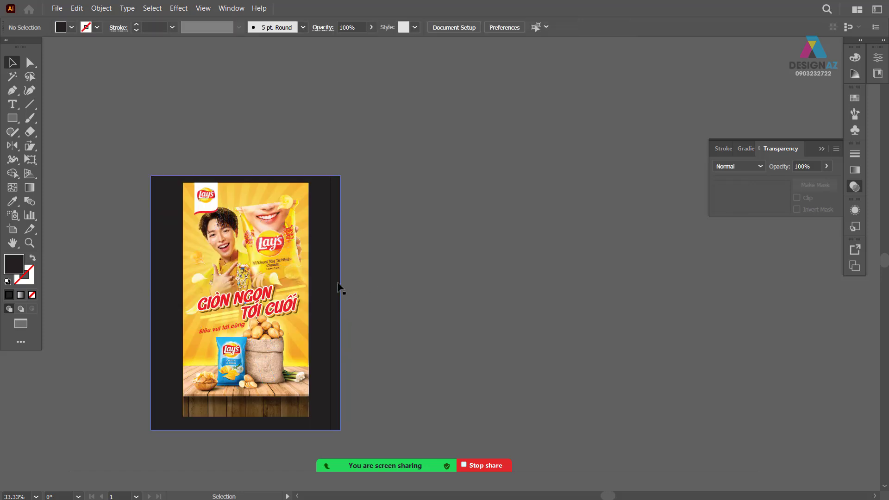
Start a Drop Shadow effect with preview on the photo of the man holding the chip bag
key(z)
drag(180, 192, 232, 195)
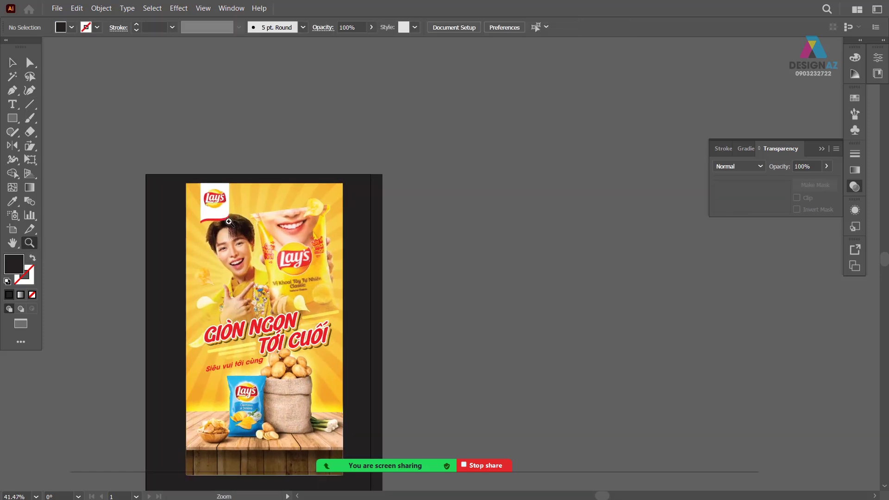
drag(319, 291, 477, 194)
click(483, 228)
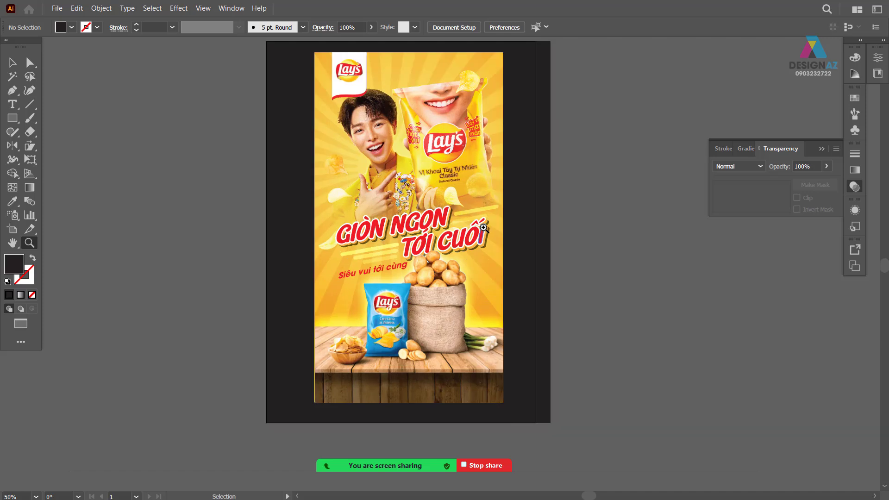
drag(505, 293, 473, 322)
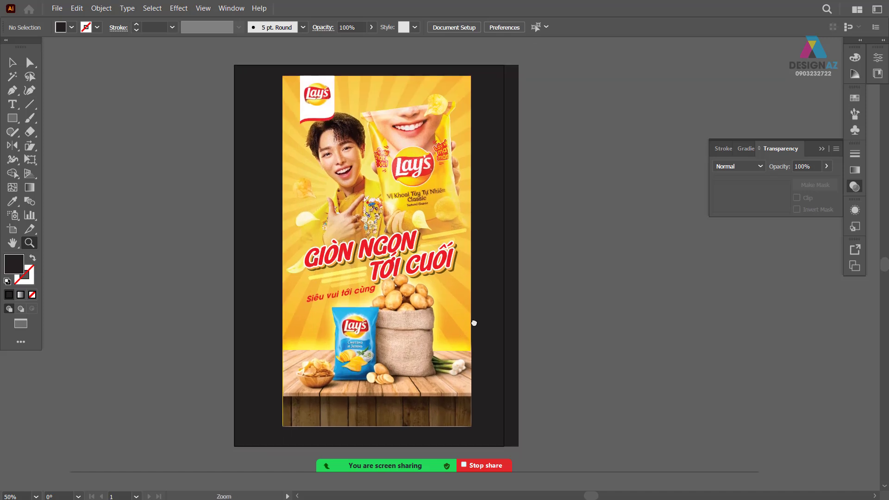
click(12, 62)
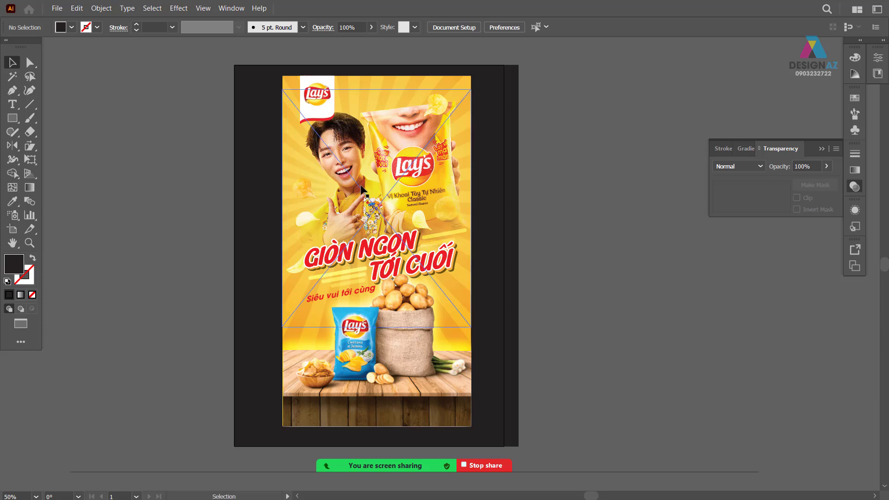
click(346, 149)
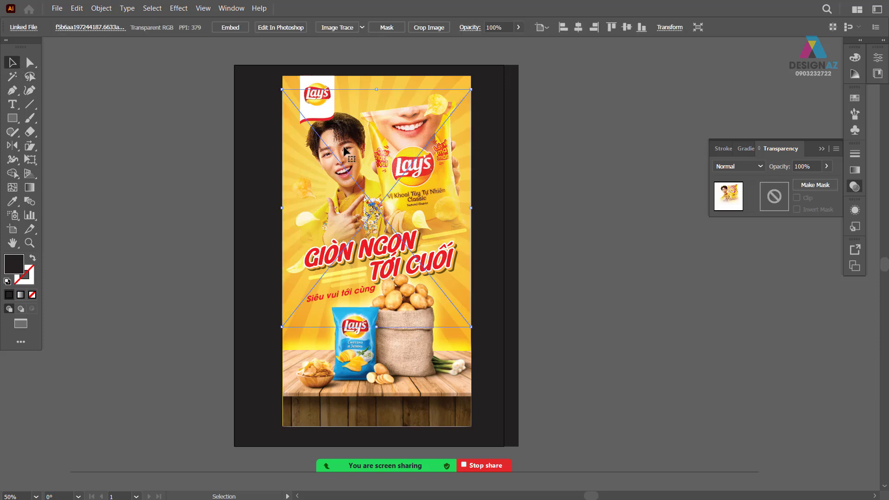
drag(422, 177, 451, 173)
key(Escape)
click(180, 9)
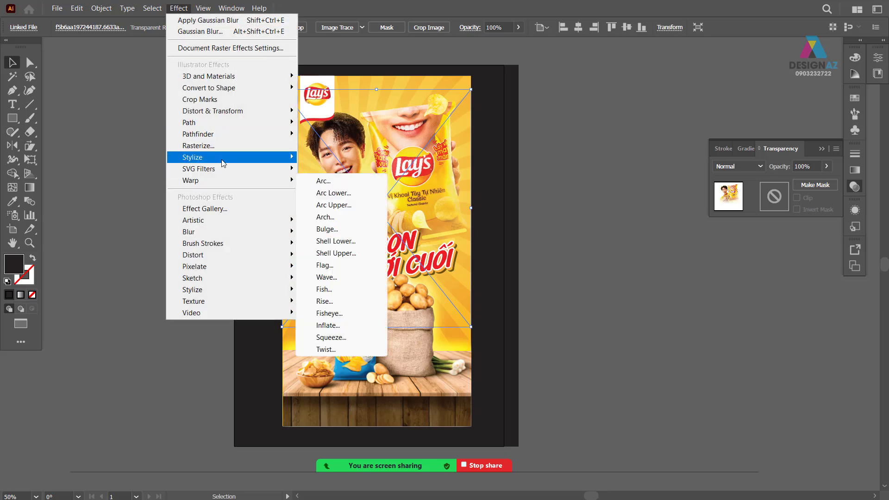
mouse_move(233, 159)
click(344, 159)
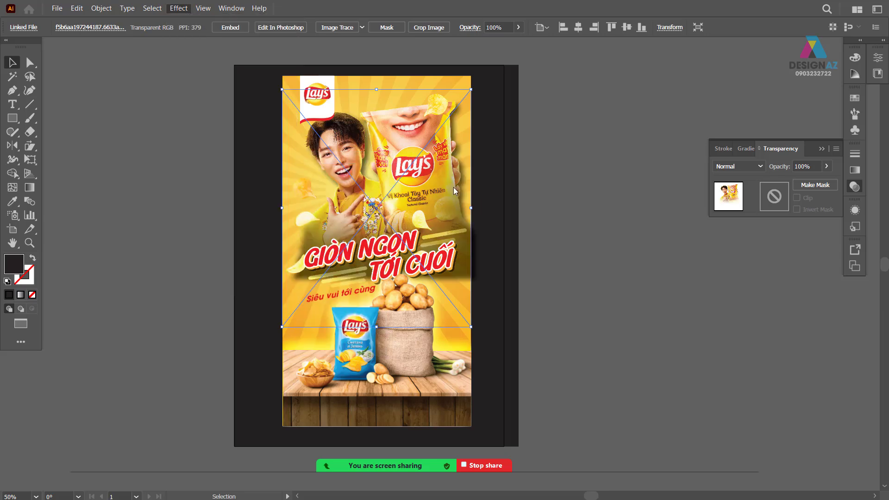
drag(509, 59, 640, 66)
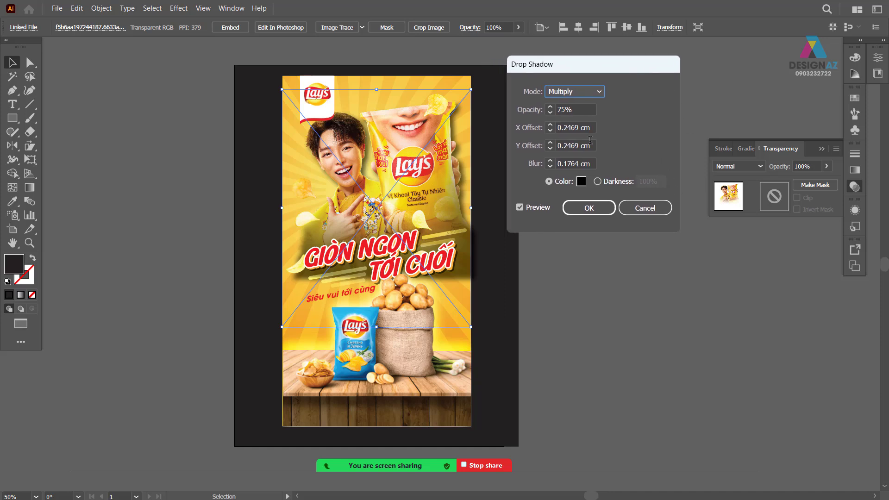
Set the drop shadow's colour to white (FFFFFF) and its blending mode to Overlay
click(581, 181)
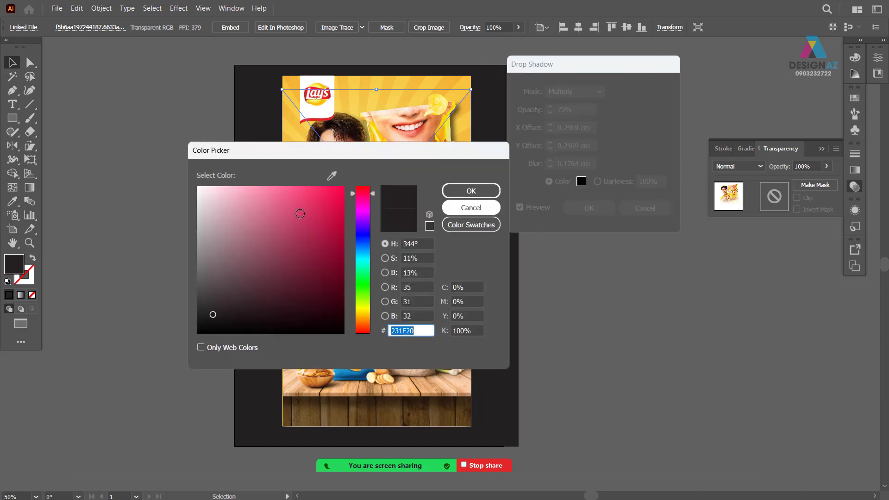
text(ffffff)
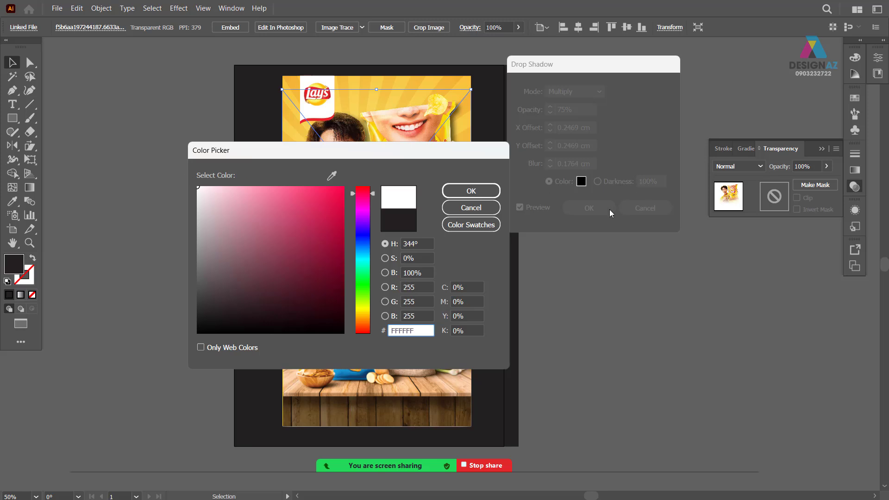
click(472, 192)
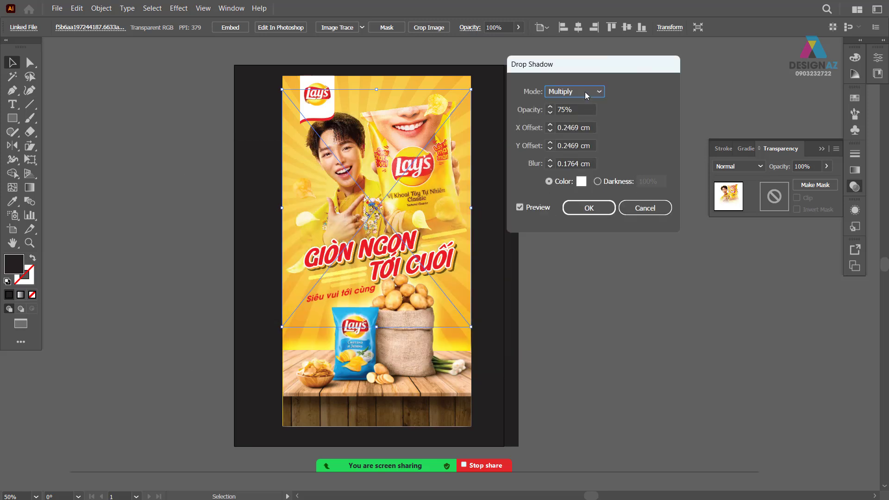
click(585, 91)
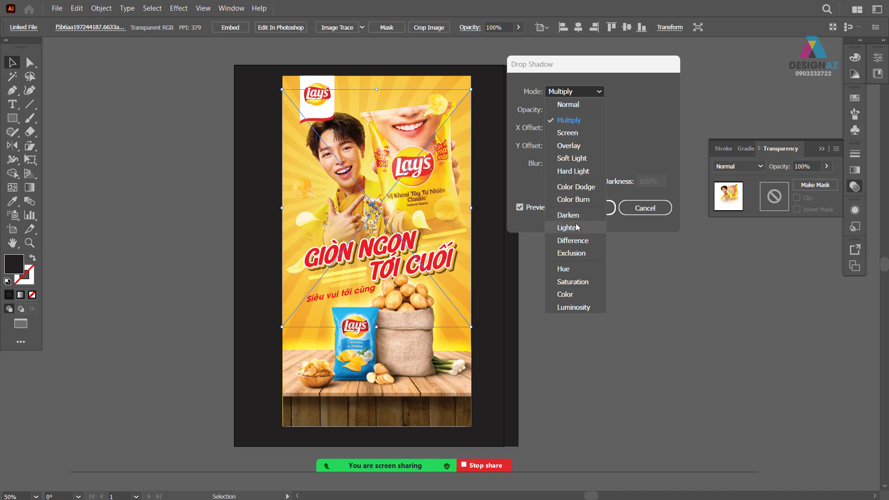
click(575, 147)
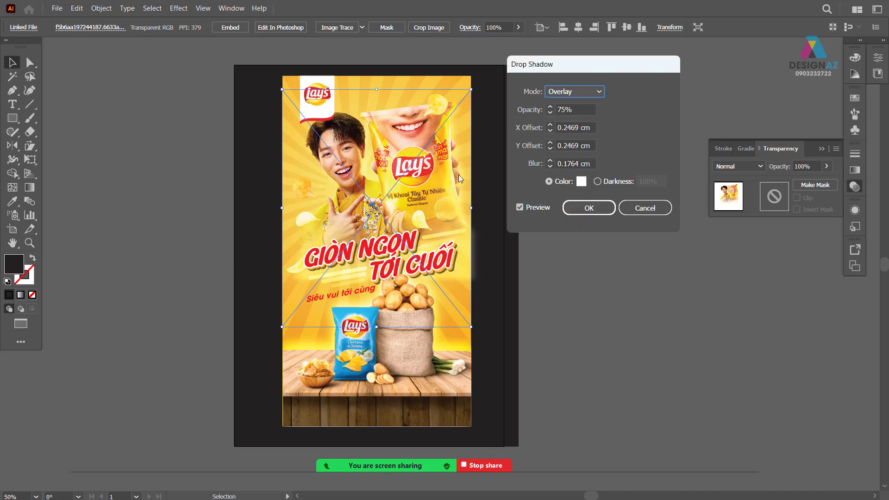
Set the drop shadow's X and Y offsets to 0 cm and its blur to 0.3 cm, and apply it
double_click(584, 127)
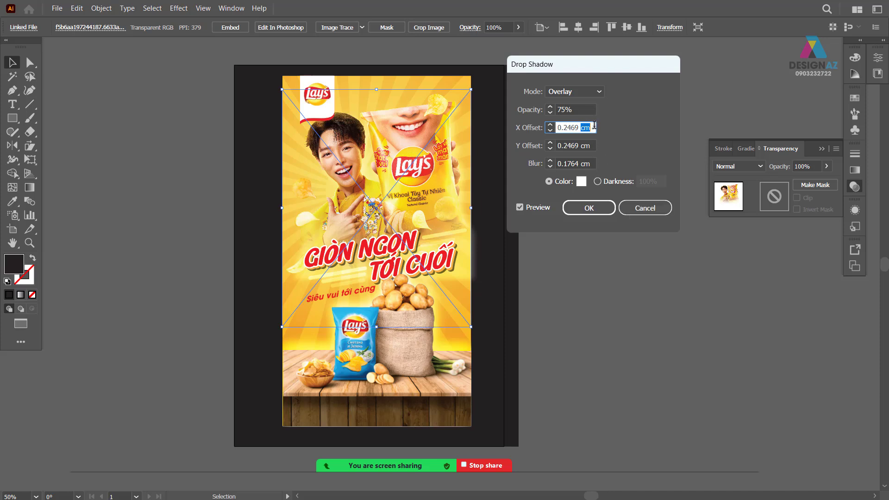
drag(594, 126, 531, 125)
text(0)
key(Tab)
text(0)
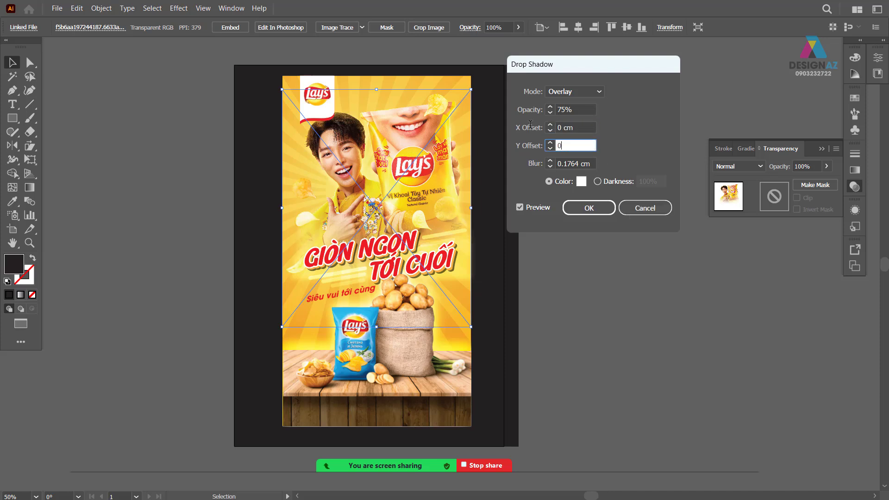
key(Tab)
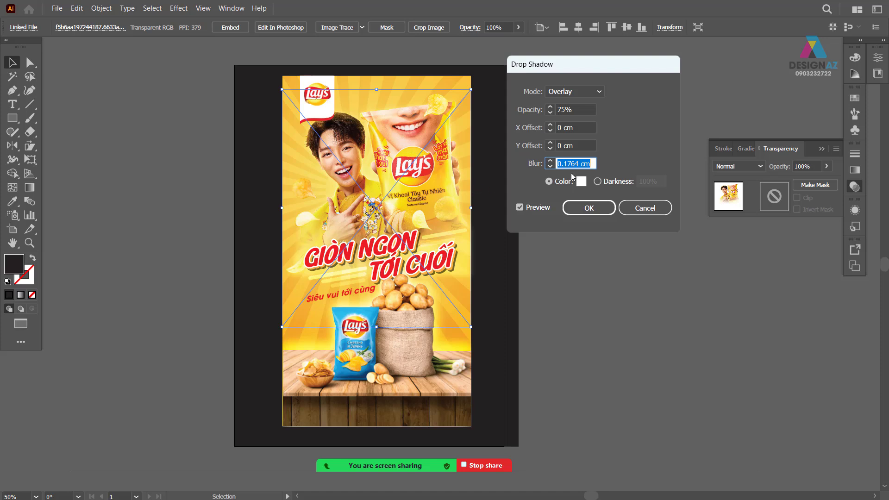
click(594, 163)
key(Up)
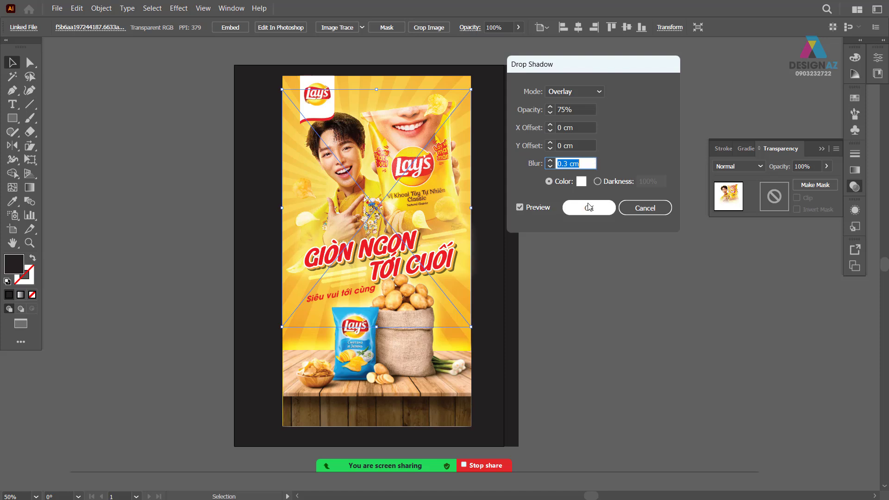
click(519, 209)
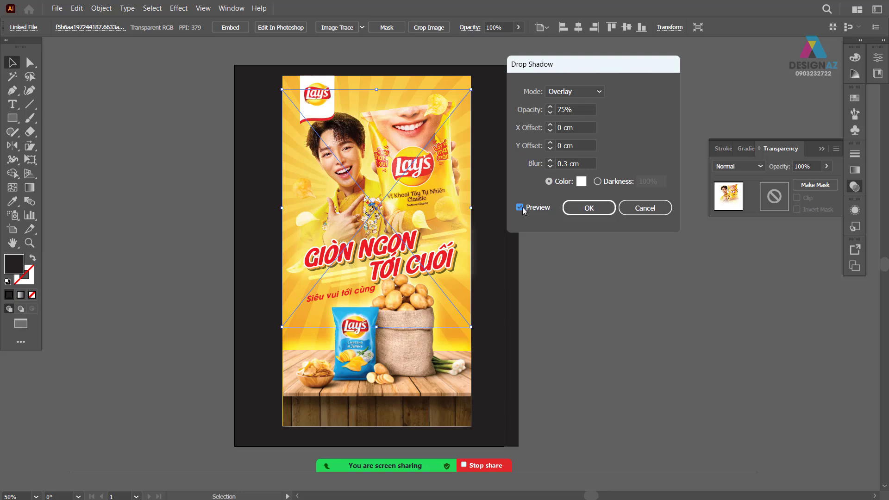
click(597, 213)
click(606, 211)
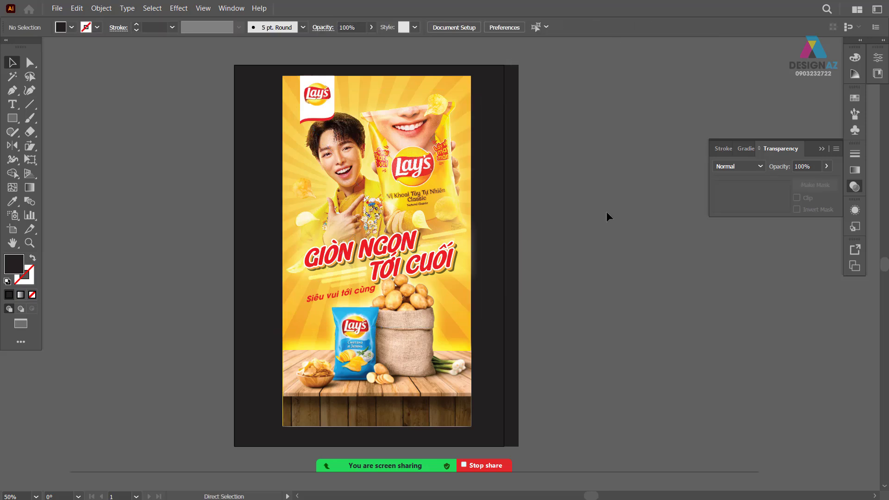
Isolate the slogan group and raise the opacity of the dark shadow shape behind "GIÒN NGỌN" to 100%
key(ctrl+equal)
drag(449, 190, 461, 151)
key(ctrl+minus)
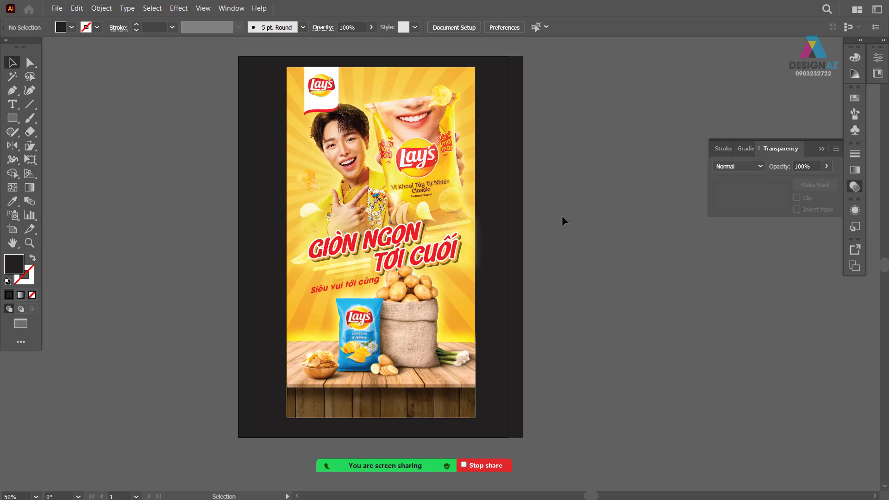
key(z)
drag(319, 239, 372, 233)
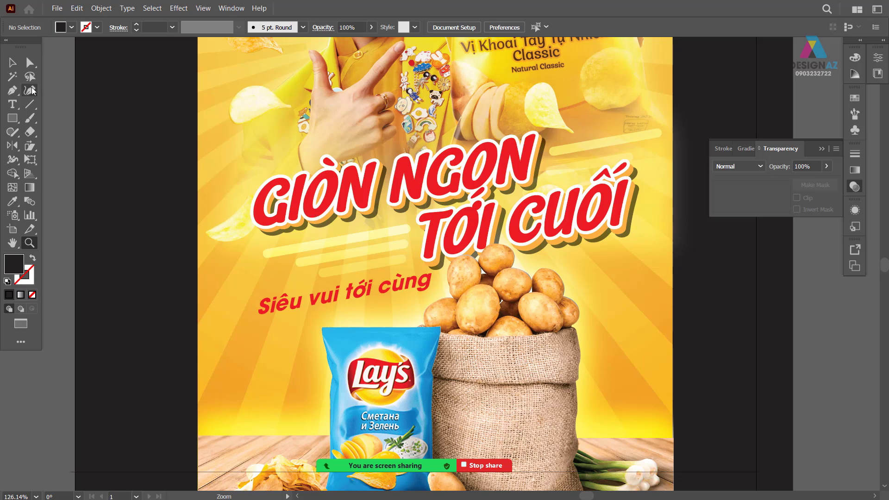
key(v)
click(329, 226)
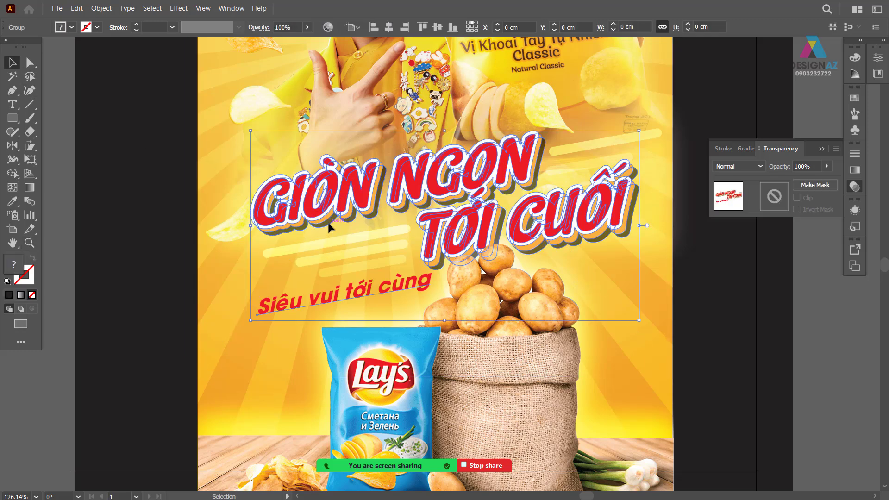
double_click(329, 225)
click(328, 225)
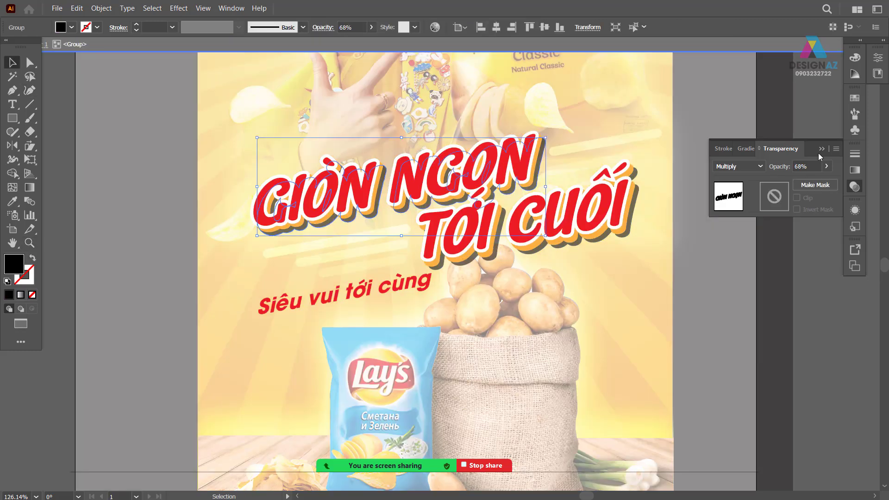
click(855, 98)
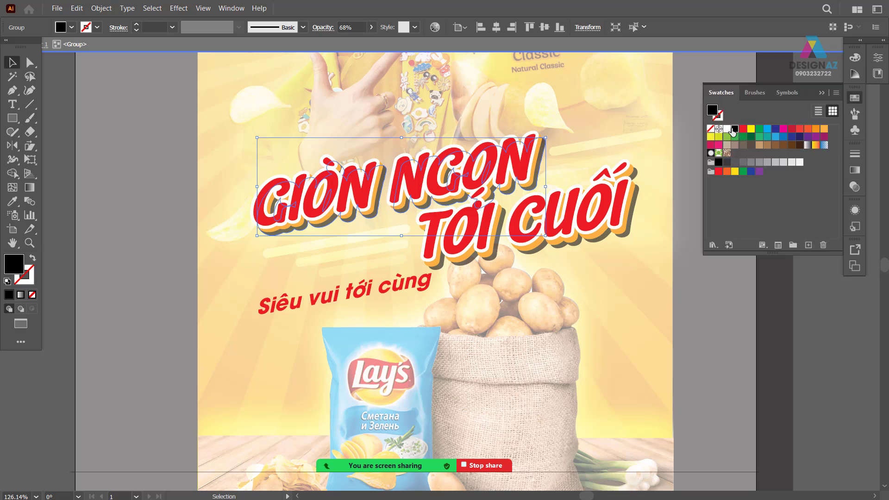
click(854, 186)
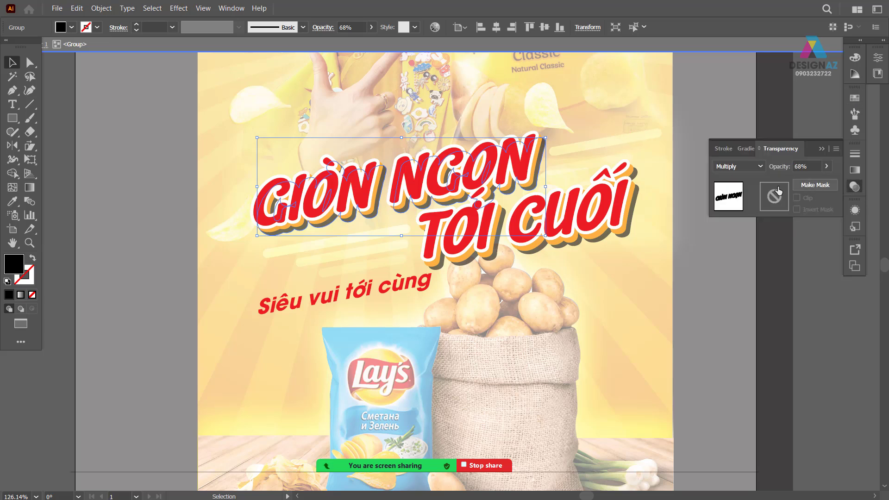
click(826, 166)
drag(810, 179, 884, 177)
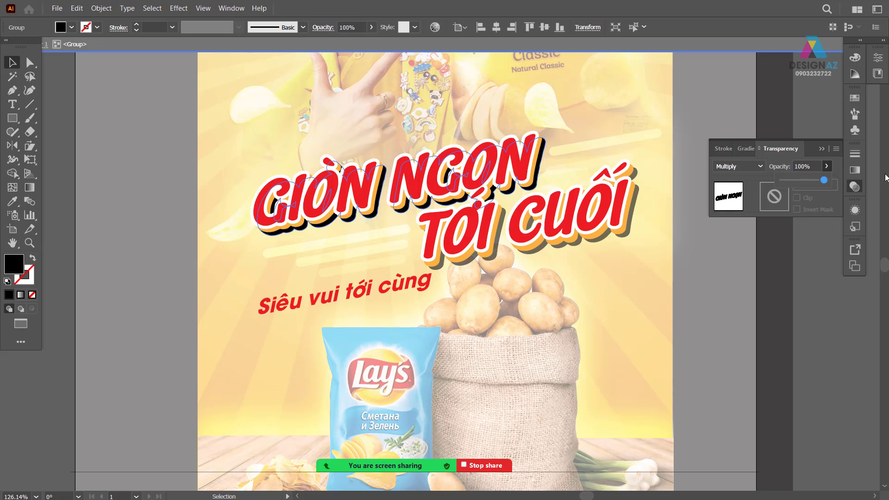
Raise the opacity of the dark shadow shape behind "TỚI CUỐI" to 100% and leave the slogan group's isolation
click(629, 235)
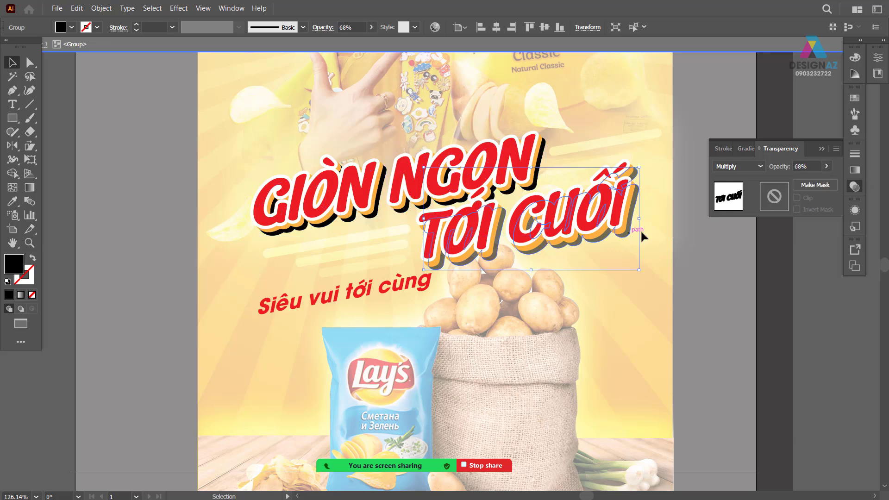
click(826, 167)
drag(810, 184, 865, 180)
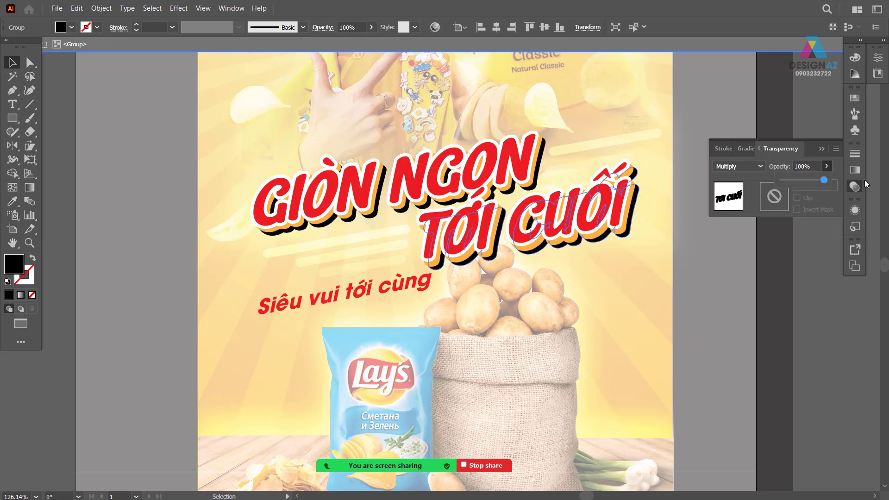
click(784, 318)
double_click(786, 307)
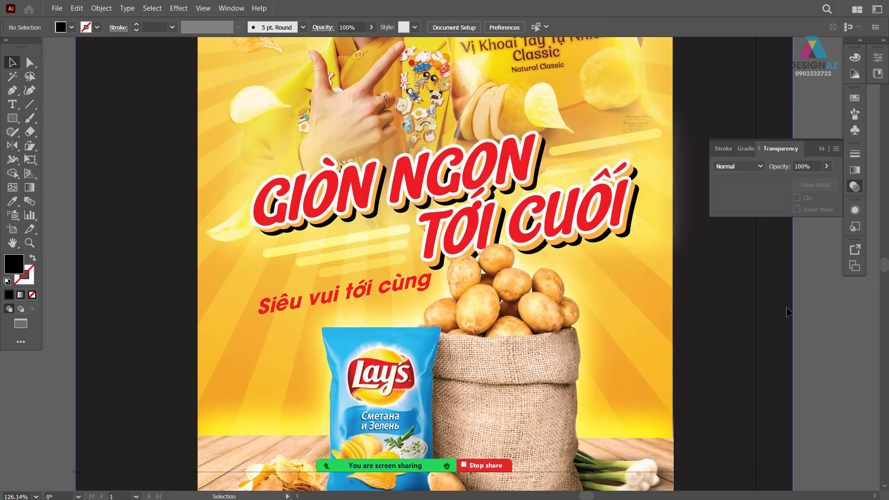
Review the whole poster in full screen and return to the normal screen mode
key(ctrl+minus)
key(ctrl+minus)
key(ctrl+minus)
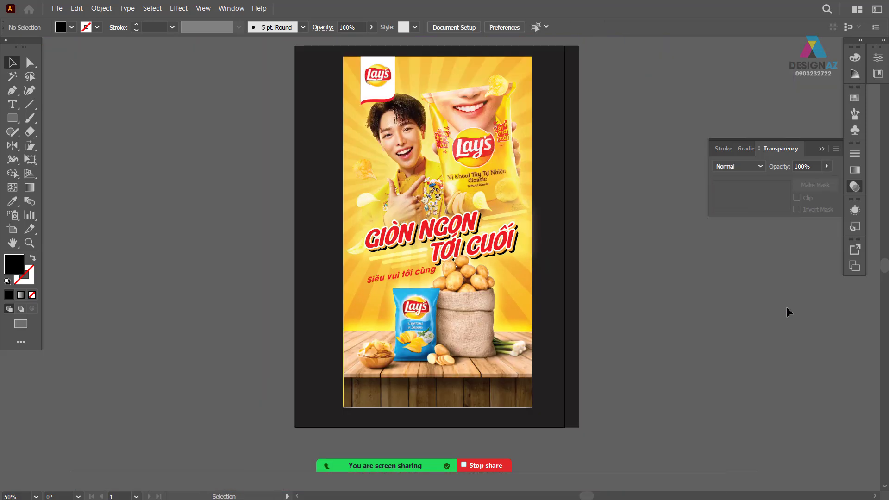
drag(579, 293, 526, 301)
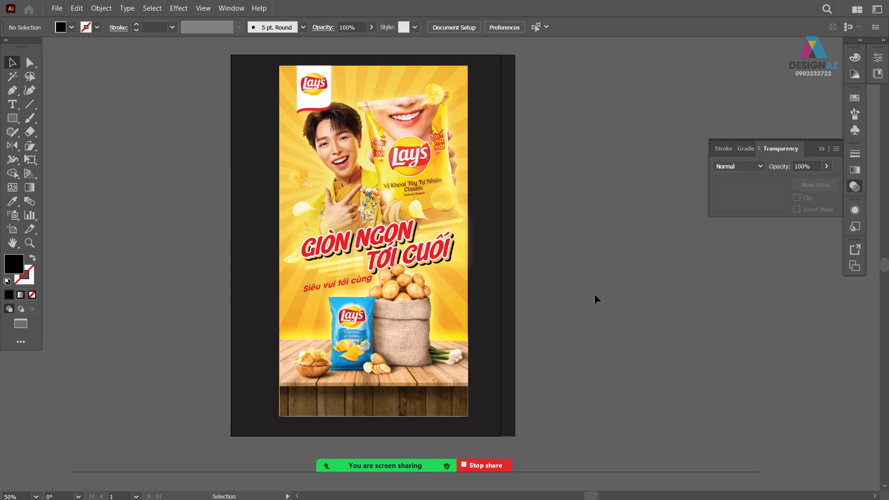
key(f)
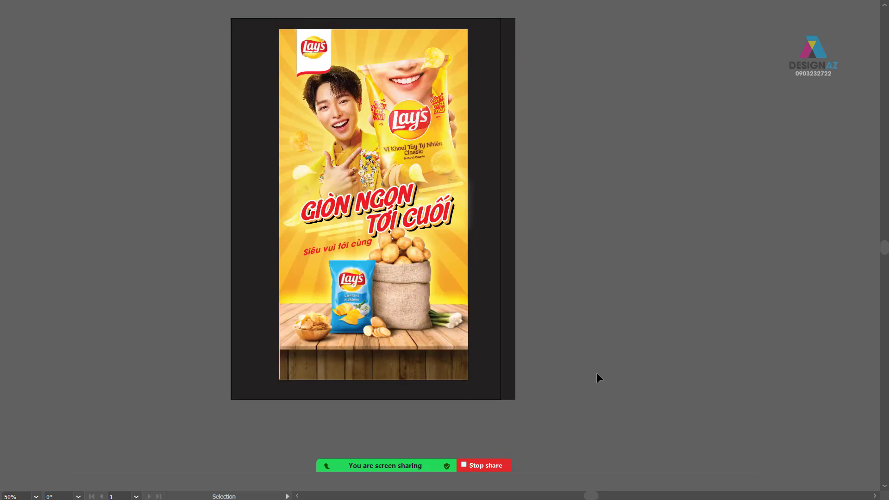
key(f)
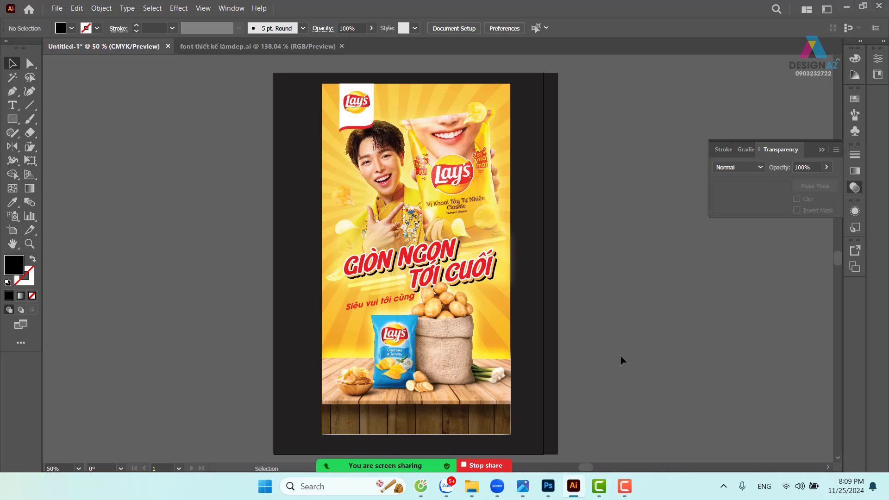
drag(590, 367, 473, 353)
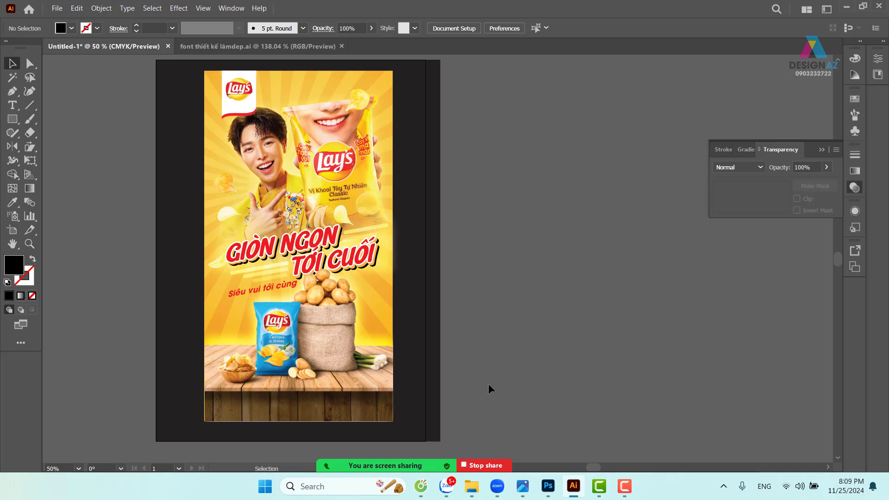
Pull the clipped white glow behind the chip bag and potato sack out beside the poster, and undo the move
mouse_move(387, 465)
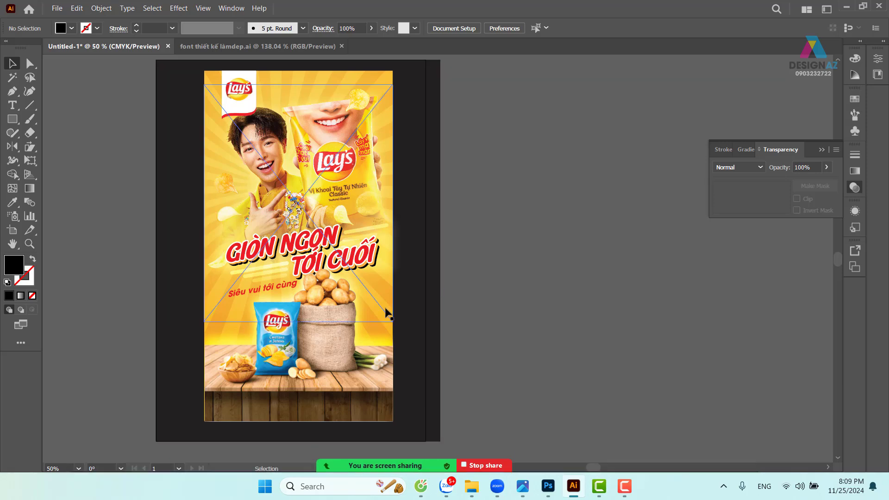
click(388, 314)
click(390, 329)
drag(391, 328, 598, 300)
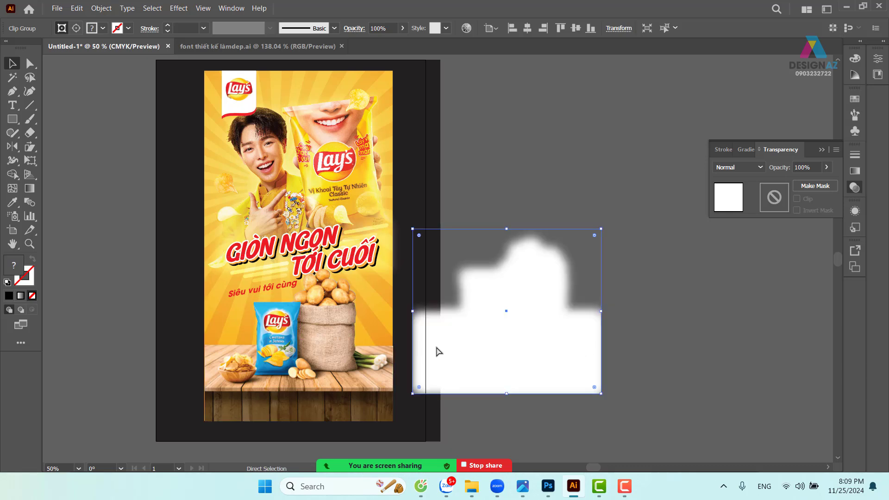
key(ctrl+z)
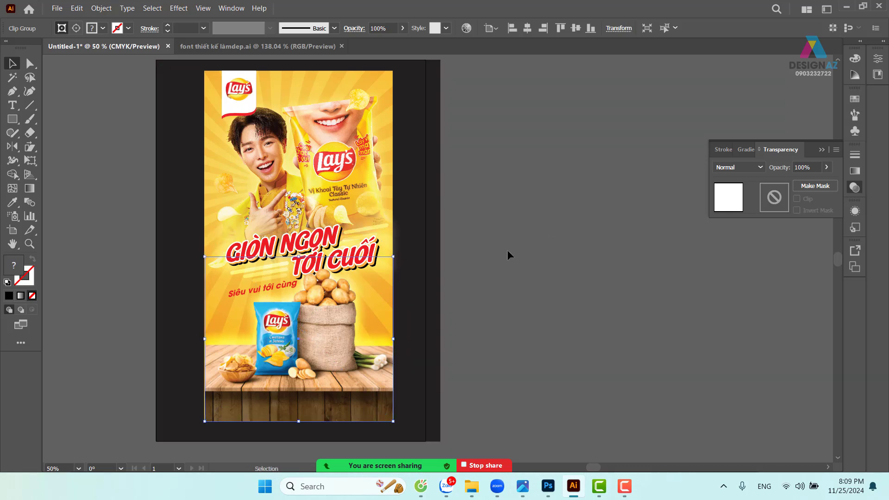
click(508, 254)
Start placing an image and open the folder ảnh mới tư liệu\25-11-2024 on drive D
scroll(527, 263, right, 1)
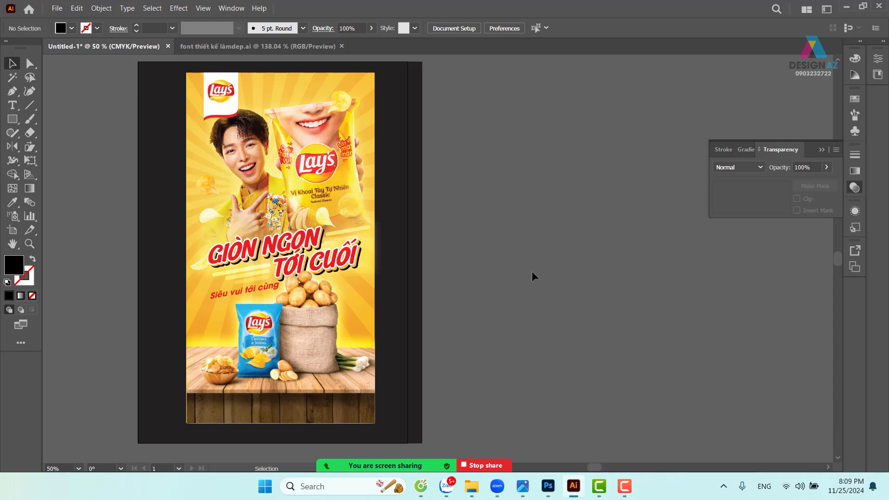
click(57, 8)
click(119, 207)
click(85, 261)
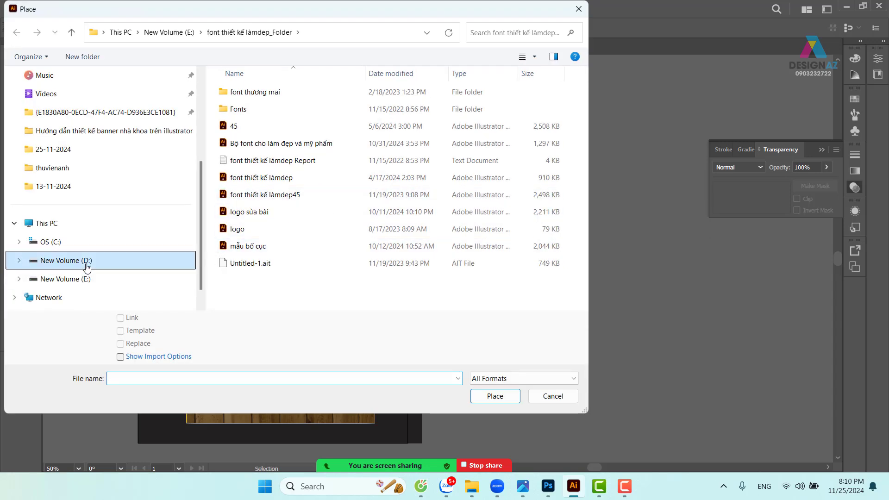
double_click(260, 113)
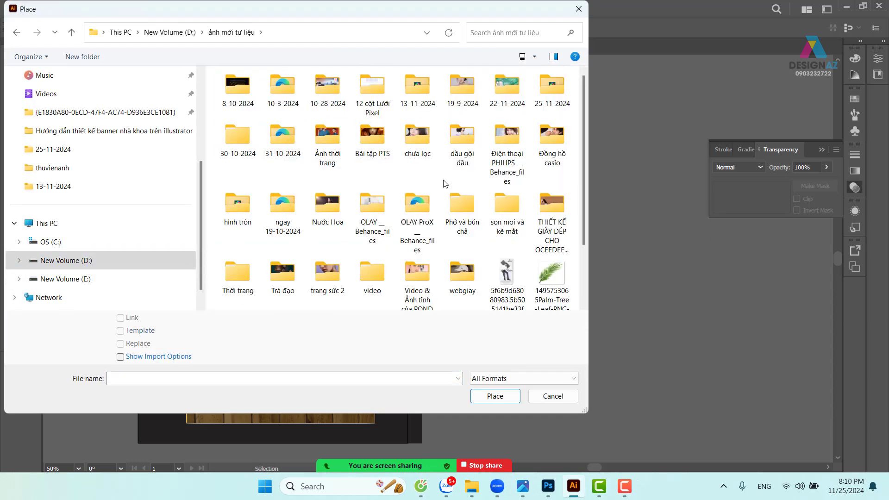
double_click(551, 88)
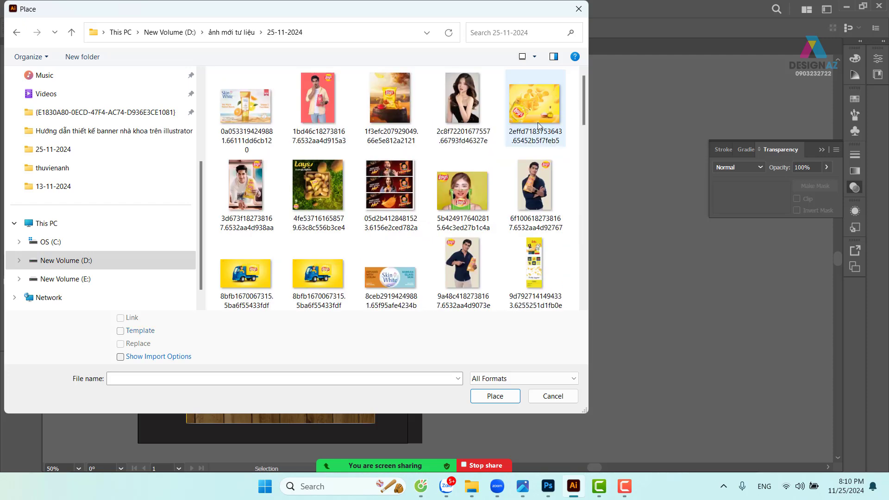
Place the linked image c5ea44127612645.61452217ca167 on the empty canvas beside the poster and deselect it
scroll(487, 200, down, 8)
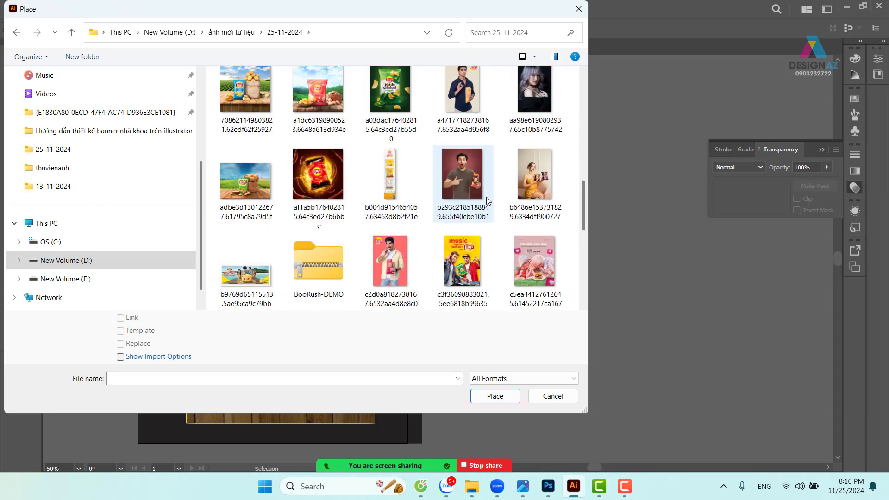
scroll(487, 201, down, 1)
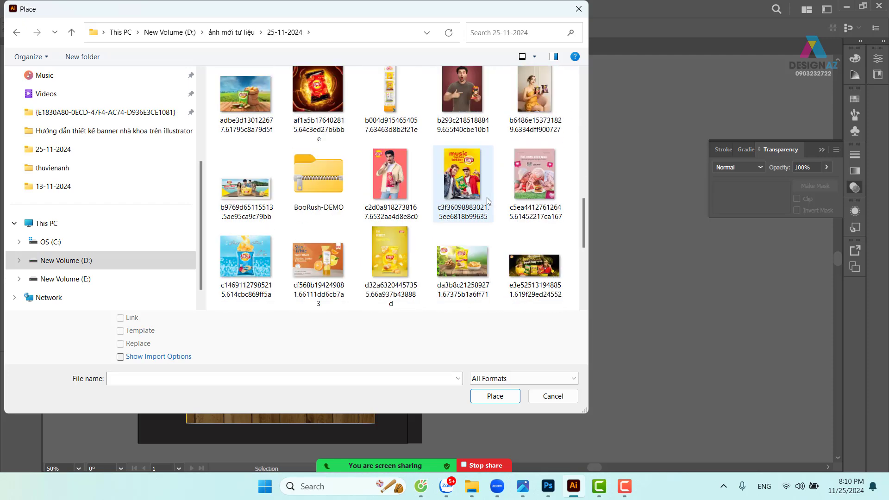
click(551, 197)
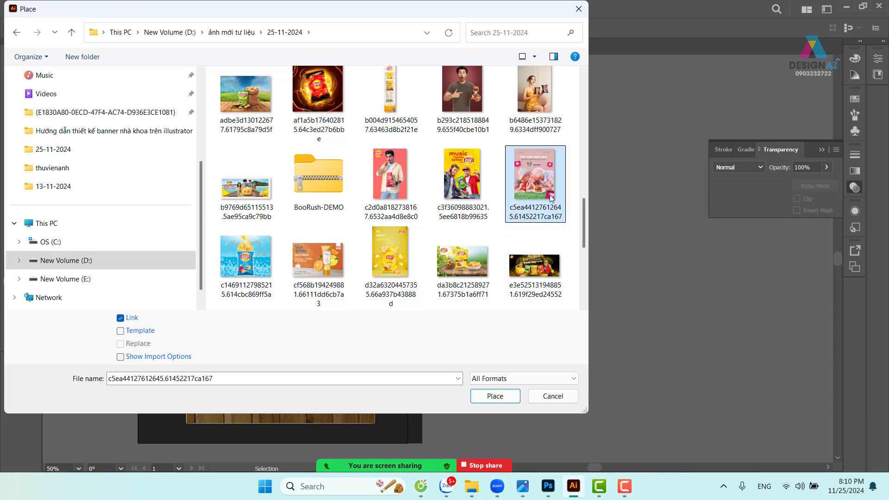
click(517, 397)
drag(487, 144, 698, 360)
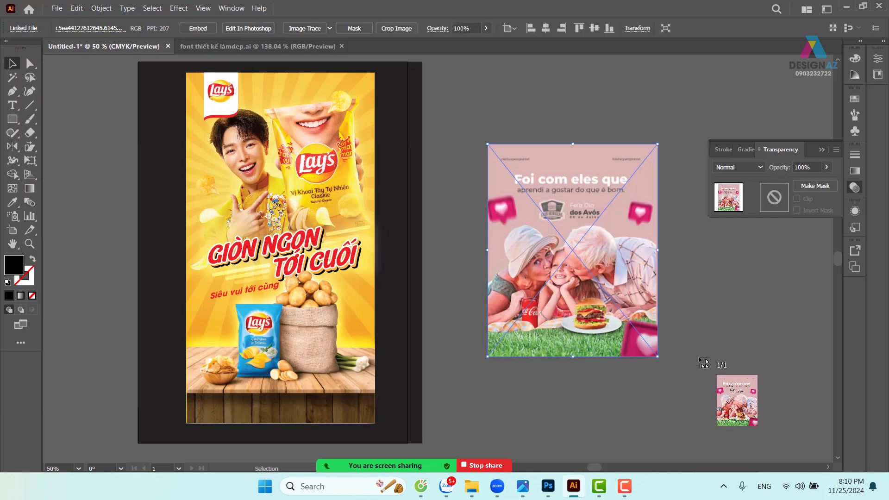
click(720, 343)
Examine the people, burger, plate and grass in the placed family image up close and in full
key(z)
drag(571, 286, 683, 357)
scroll(683, 358, down, 3)
scroll(684, 358, right, 4)
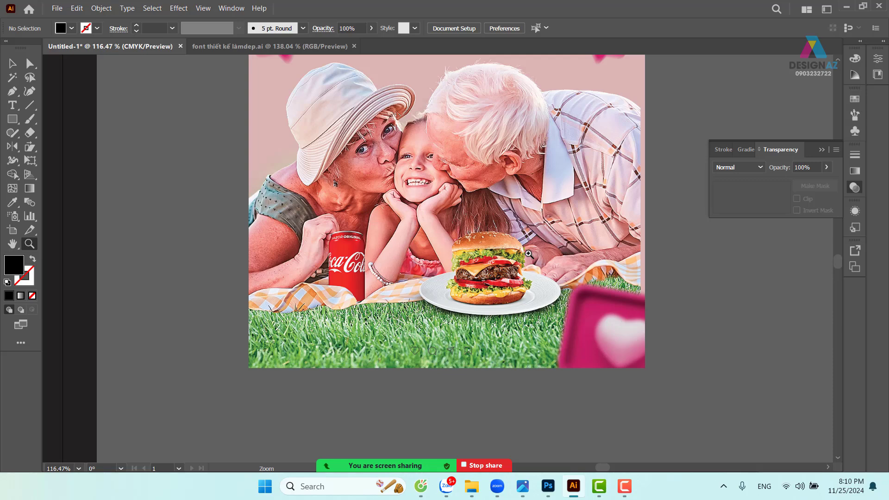
key(v)
key(ctrl+minus)
key(ctrl+minus)
key(ctrl+minus)
key(ctrl+minus)
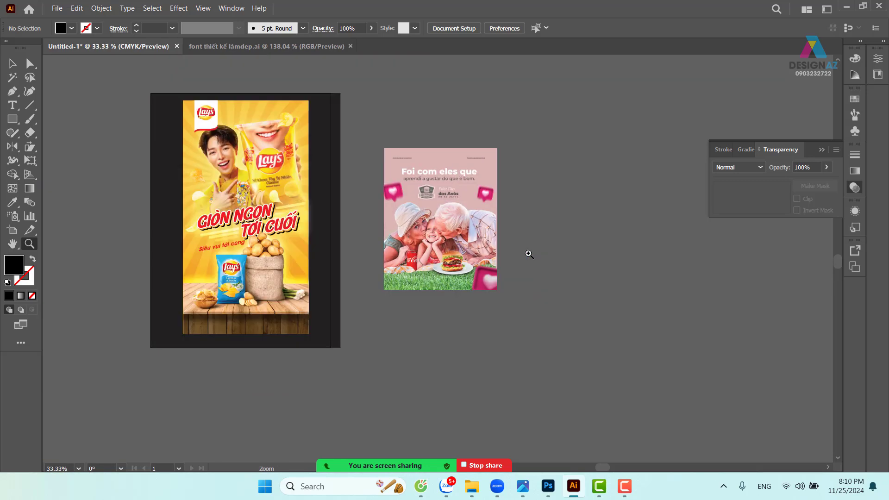
Delete the family image placed beside the poster
click(12, 63)
drag(454, 227, 515, 244)
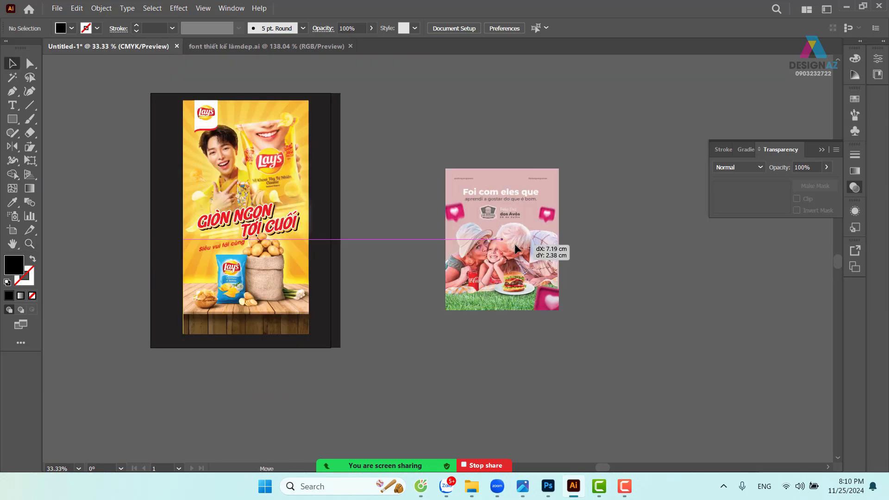
key(Delete)
Save the poster as tk in Adobe Illustrator format in the 25-11-2024 folder, with version Illustrator 2020
key(z)
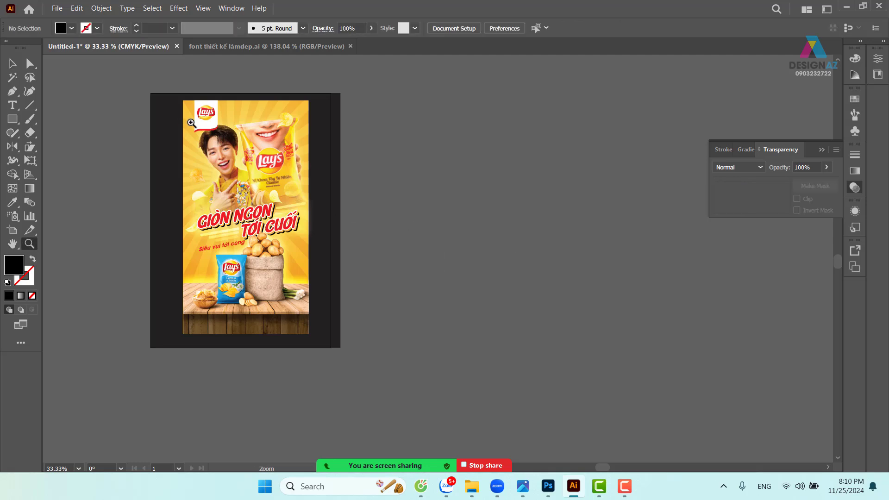
drag(178, 118, 235, 148)
drag(309, 216, 419, 186)
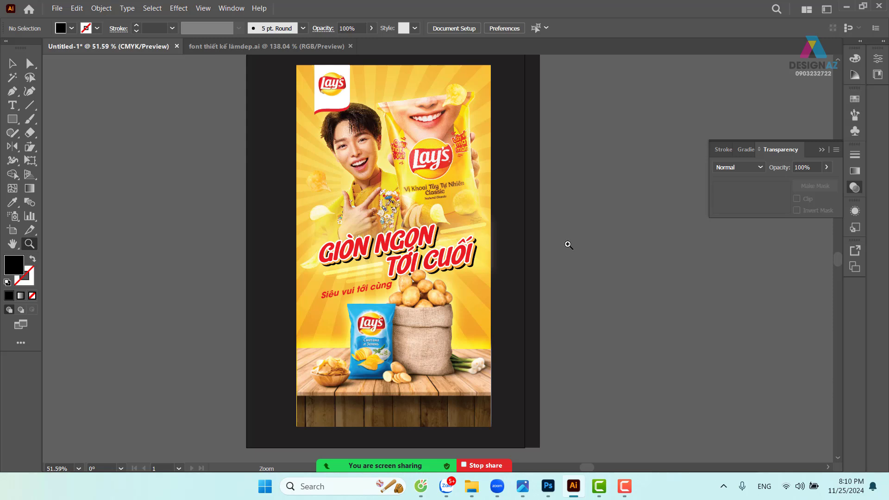
key(v)
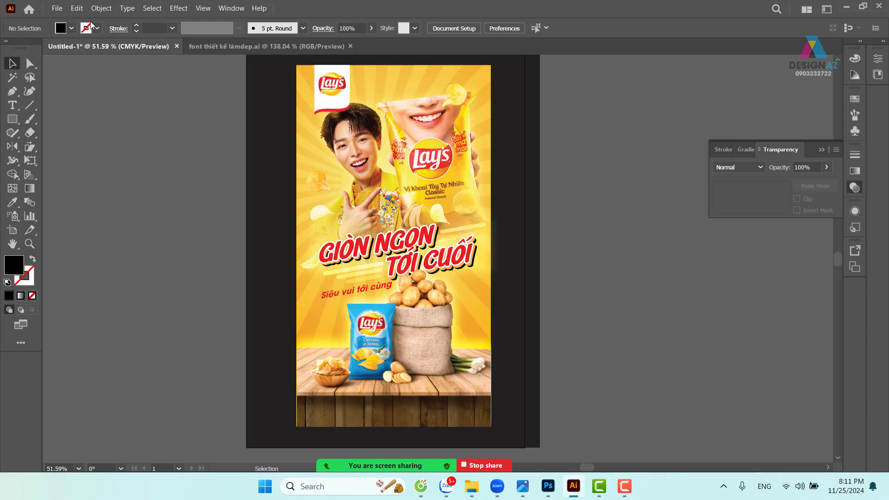
key(ctrl+s)
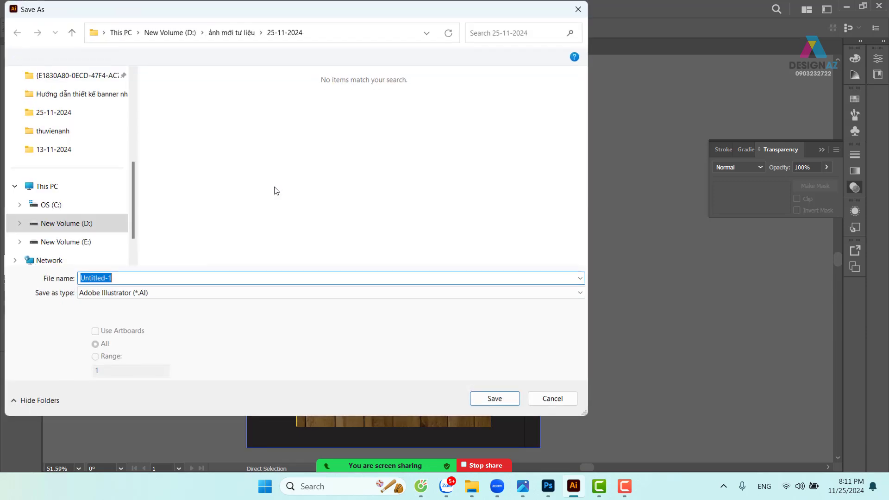
key(BackSpace)
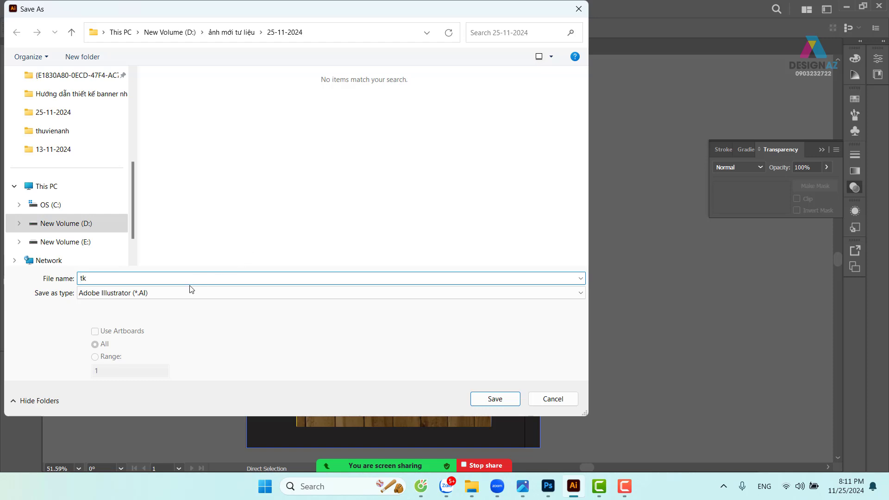
key(Return)
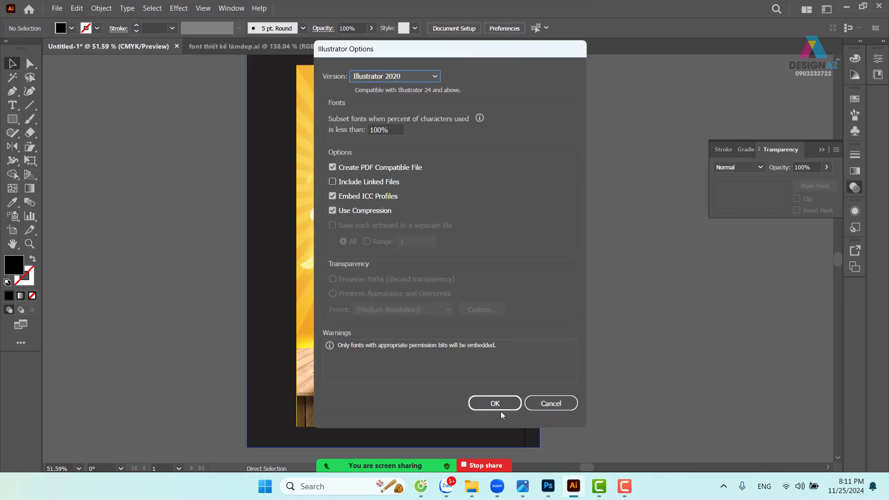
click(502, 406)
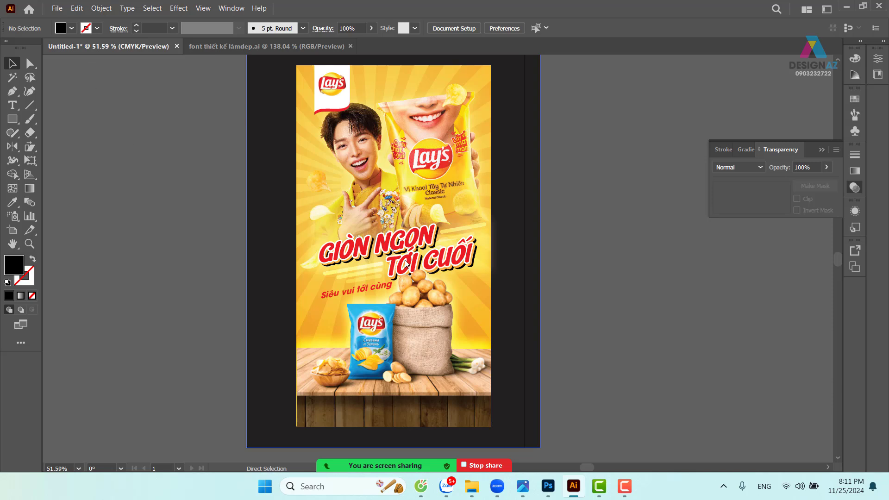
key(Return)
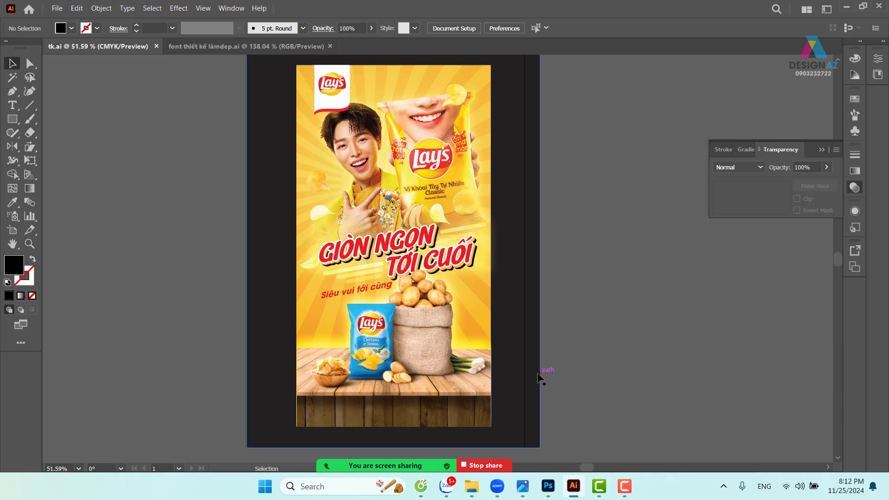
Select the black background rectangle, inspect Artboard 1 in the artboard list and with the Artboard tool, and leave artboard editing
click(538, 377)
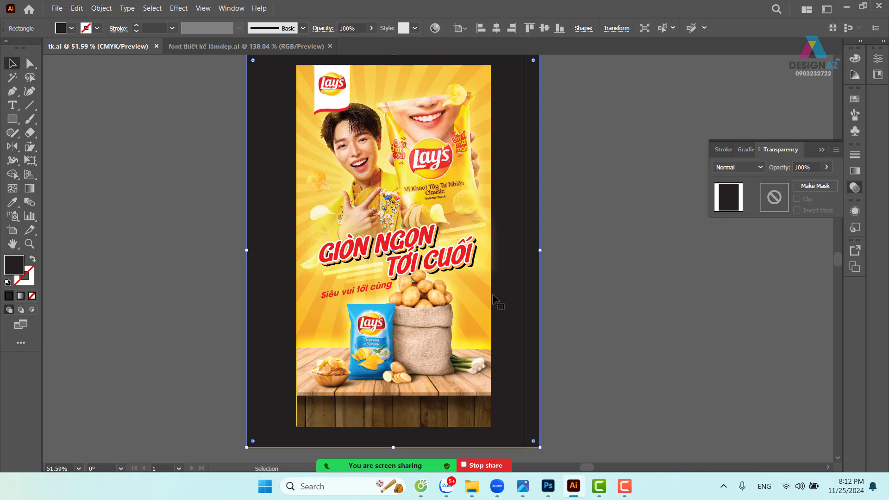
click(853, 268)
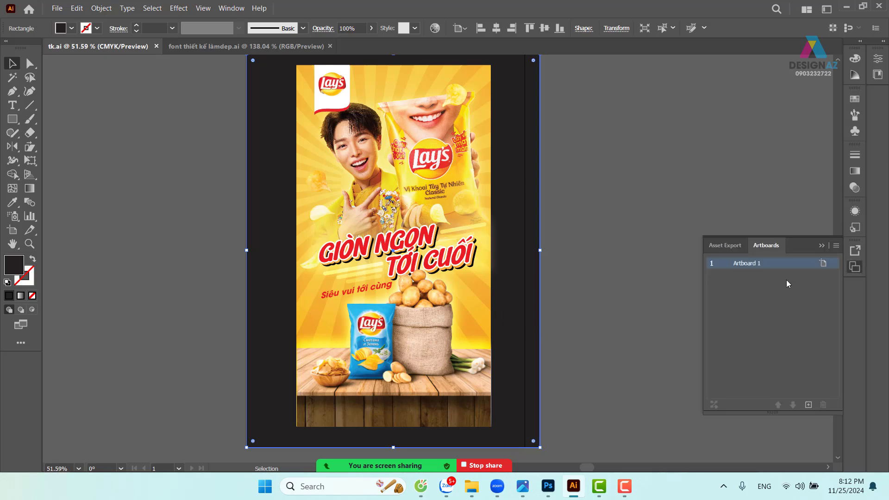
click(12, 230)
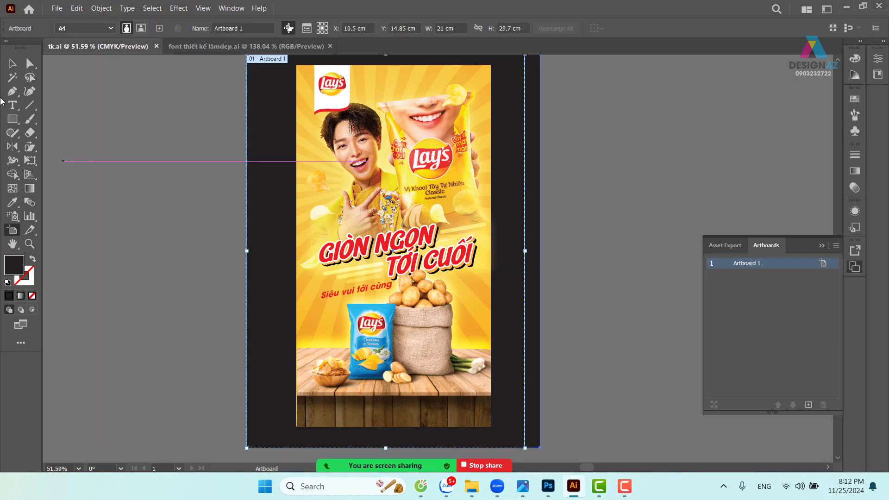
key(Escape)
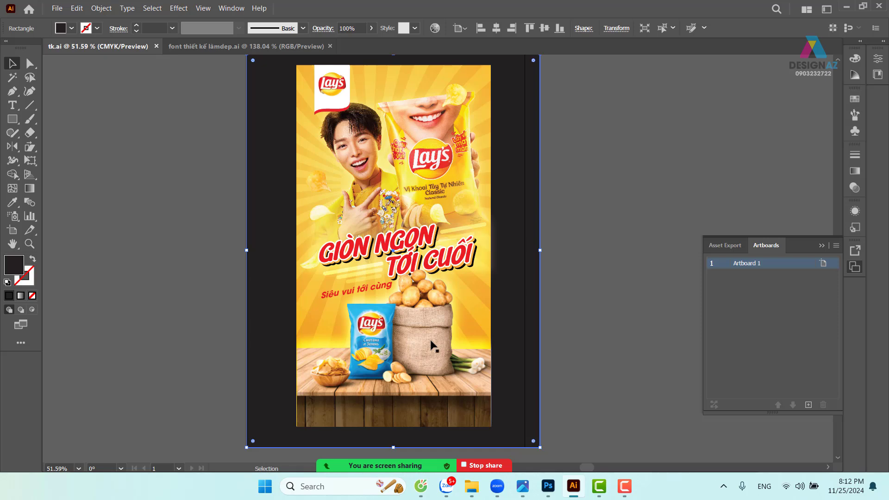
Open the Package settings for the poster and set the location to D:\ảnh mới tư liệu\25-11-2024
click(56, 10)
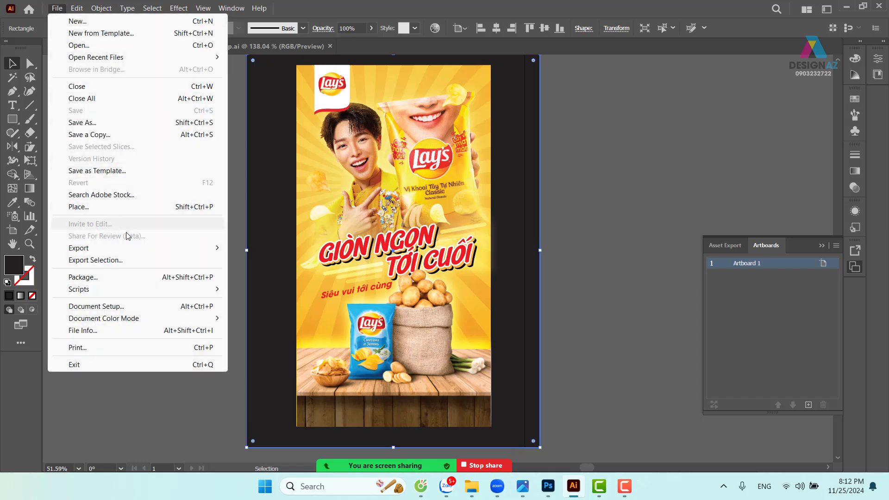
click(134, 278)
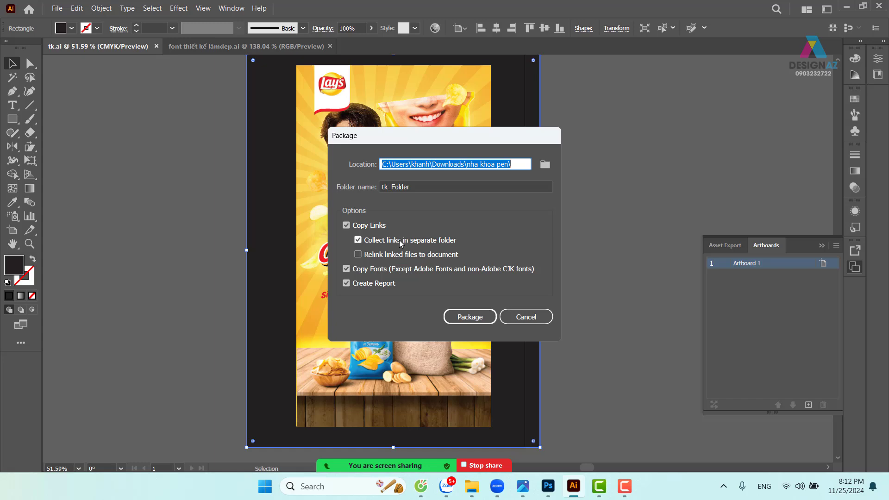
click(544, 165)
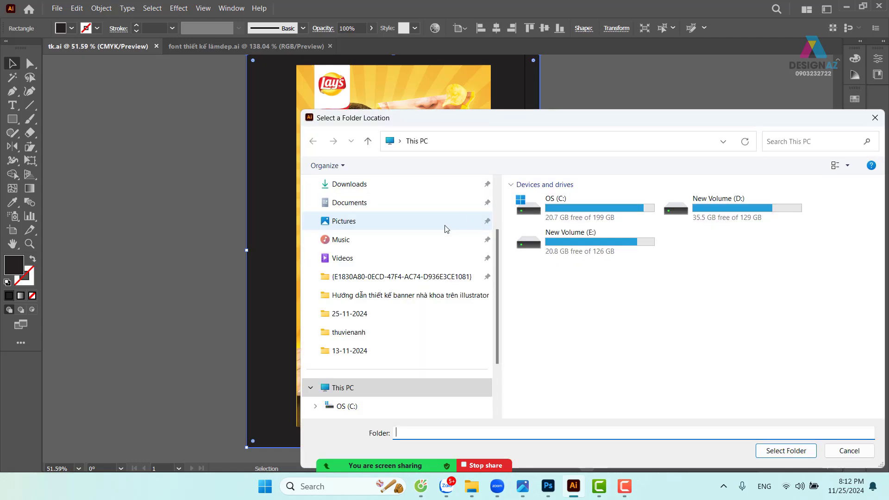
scroll(379, 345, down, 3)
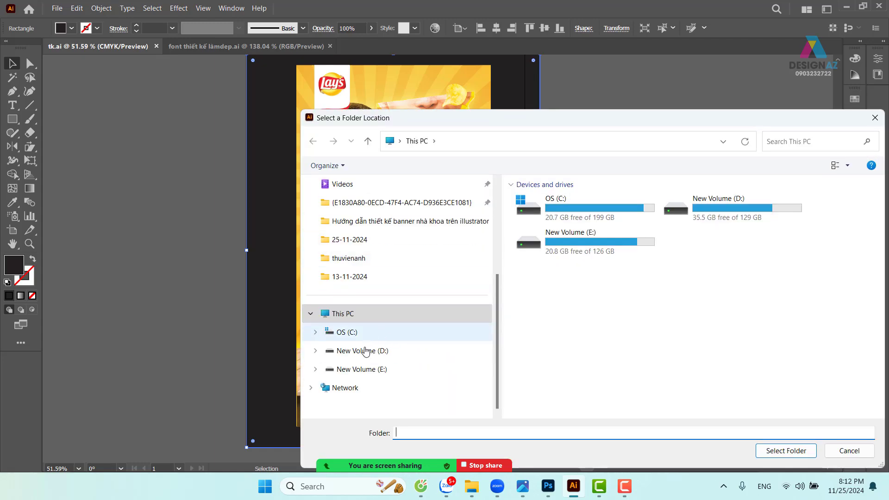
click(363, 350)
double_click(573, 225)
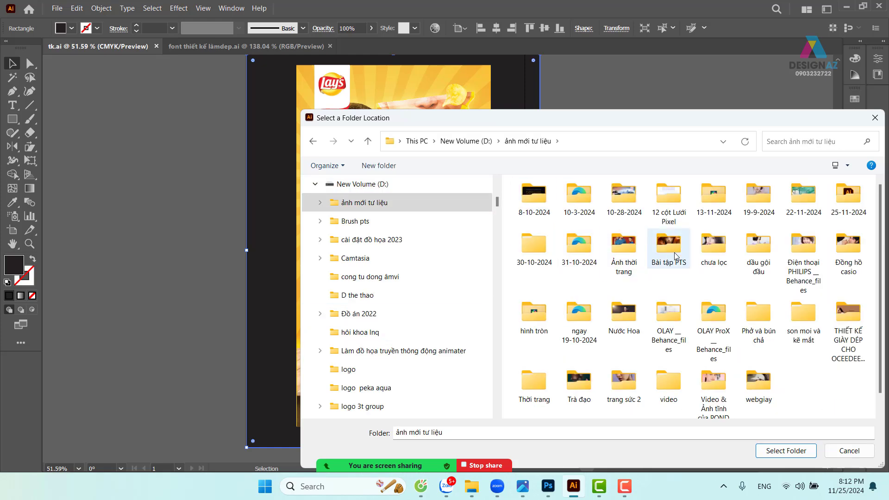
click(839, 208)
double_click(839, 208)
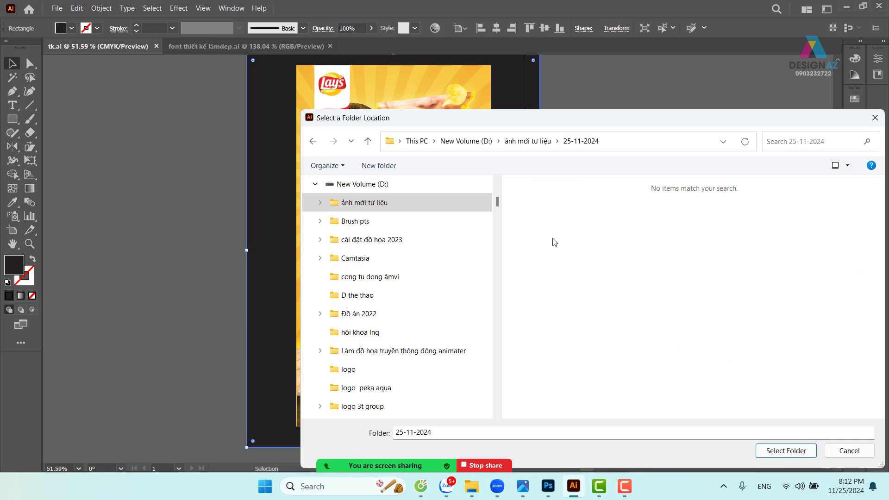
click(784, 448)
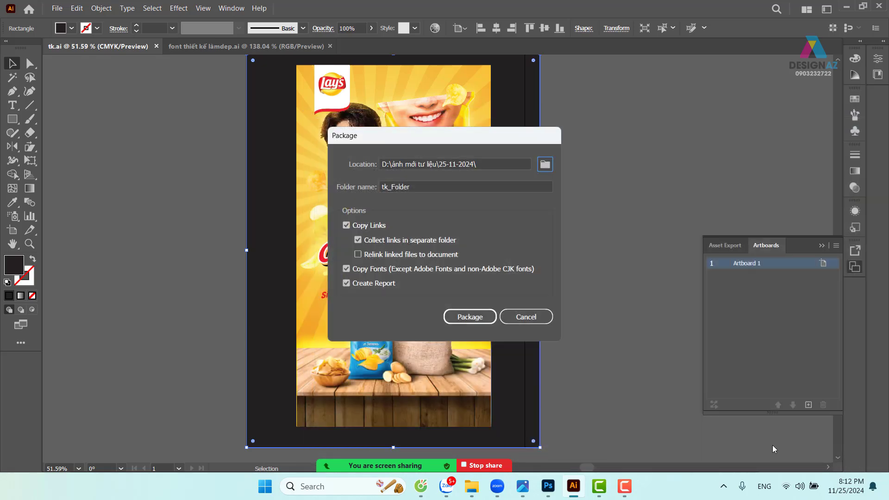
Create the tk_Folder package with copied links, fonts and a report, and show the package contents
click(481, 318)
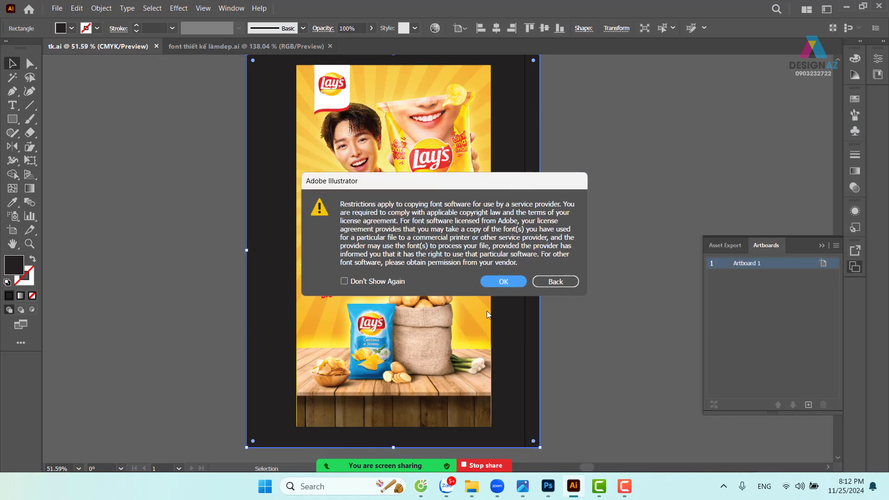
click(503, 280)
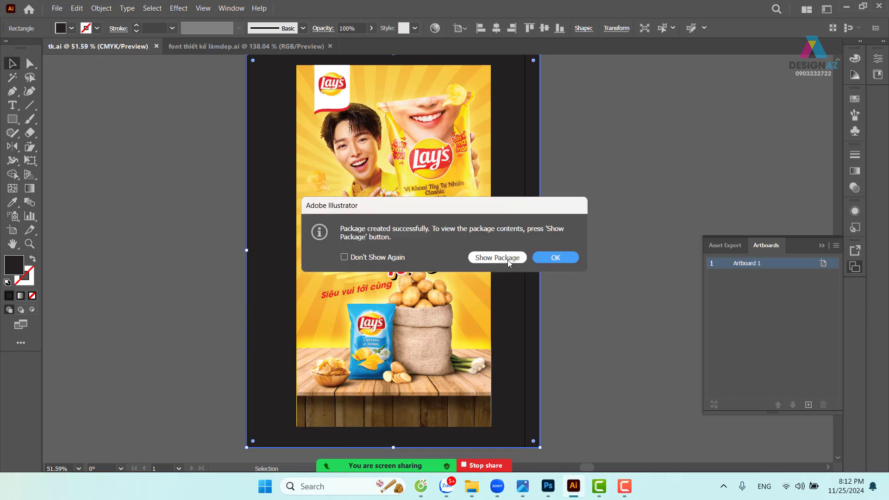
click(508, 260)
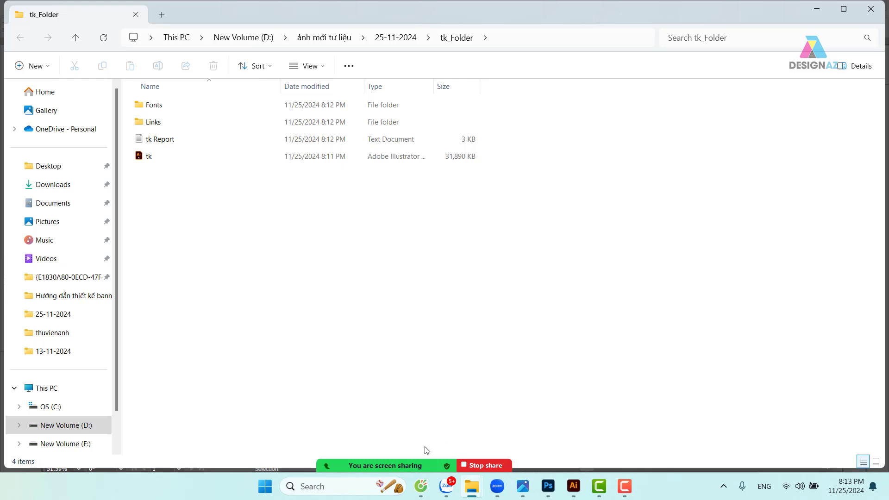
click(537, 38)
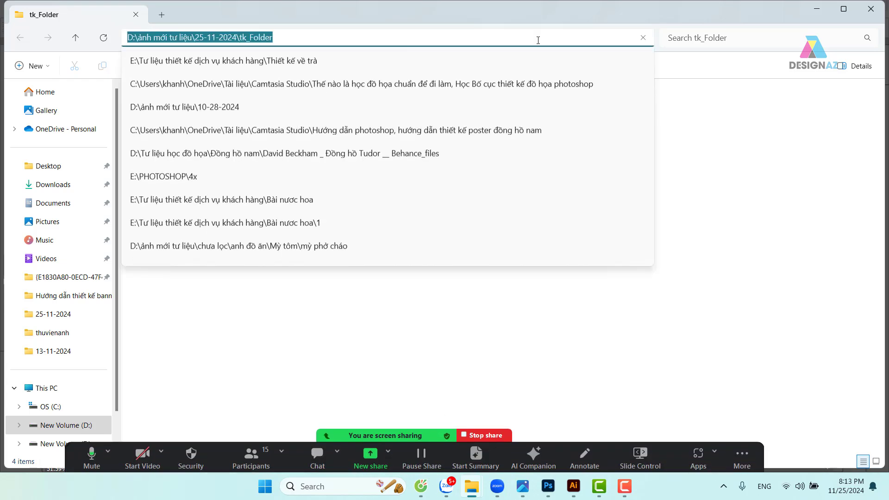
click(370, 454)
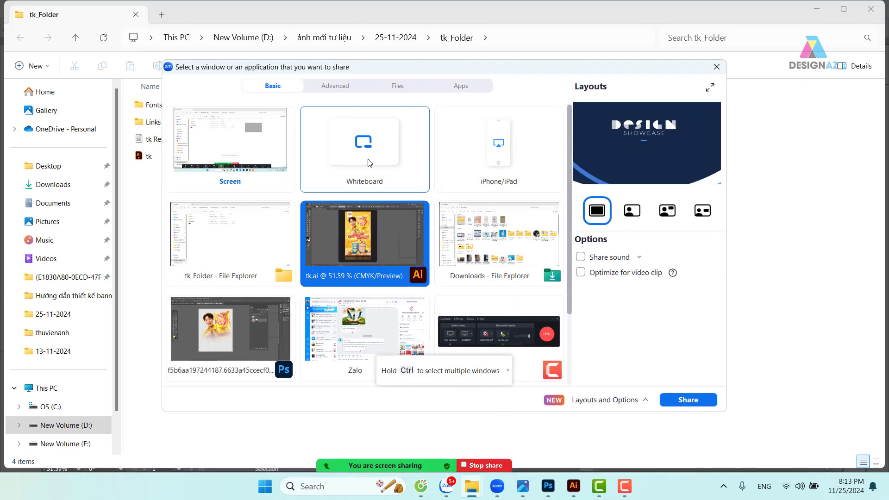
click(716, 67)
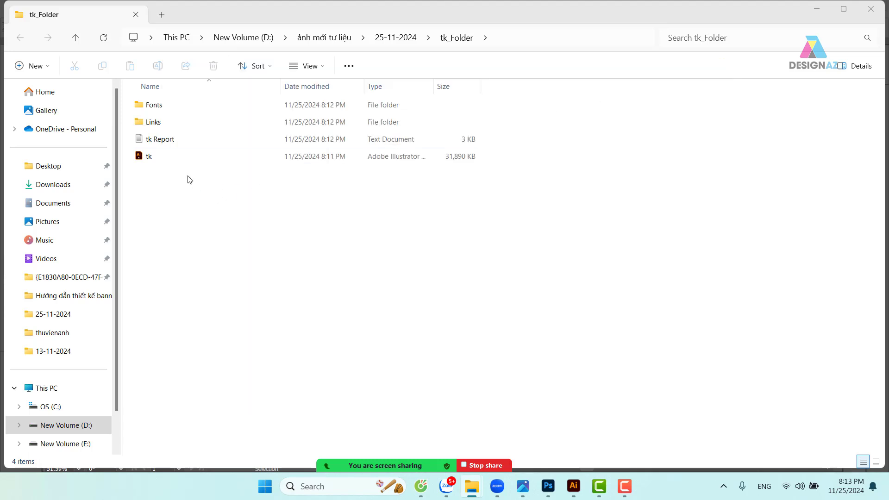
key(alt+d)
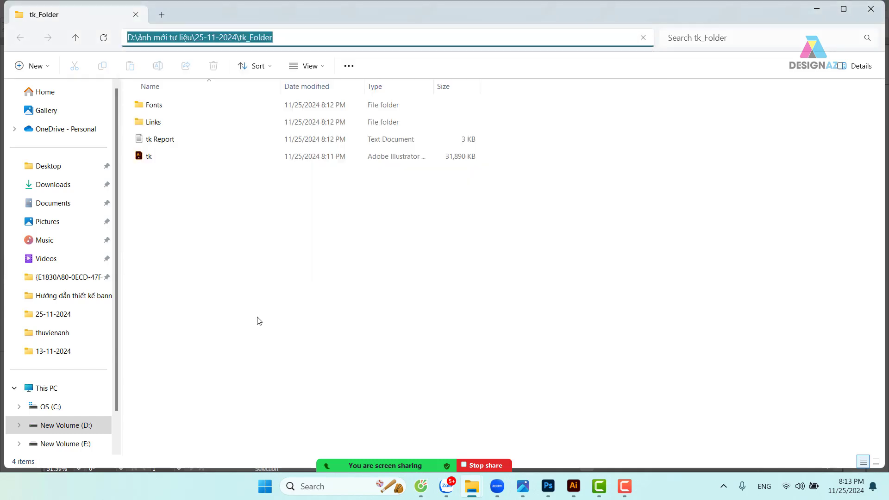
key(Escape)
click(511, 37)
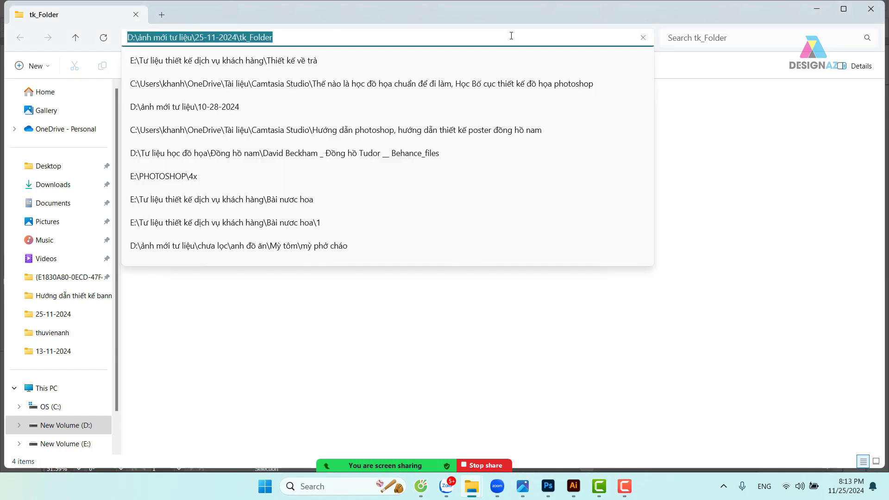
key(Escape)
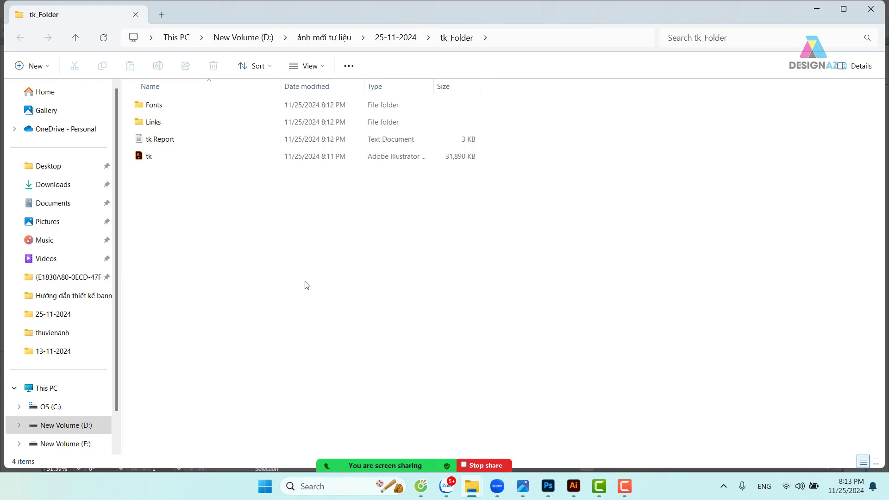
Switch the Zoom screen share to the tk_Folder File Explorer window
mouse_move(435, 466)
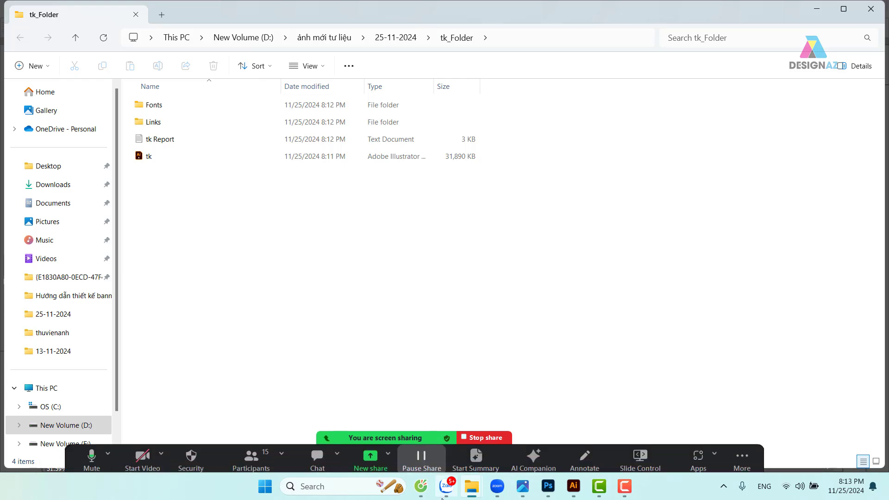
click(368, 458)
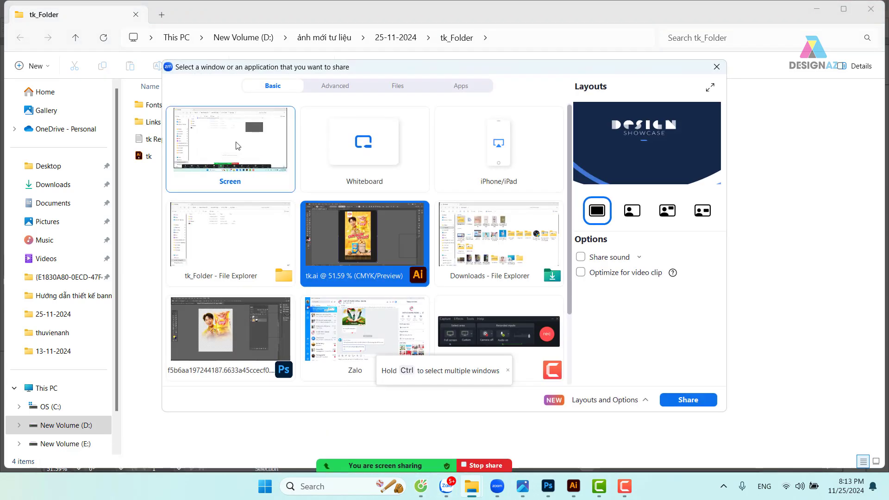
click(238, 146)
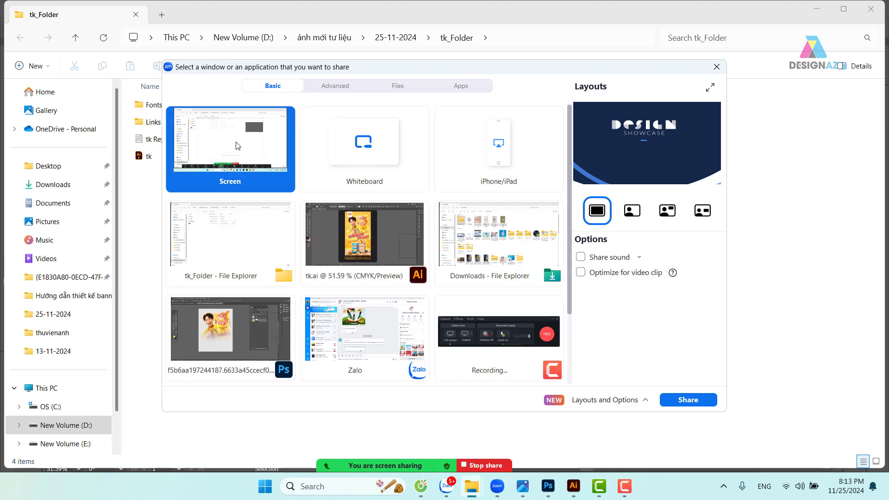
click(248, 234)
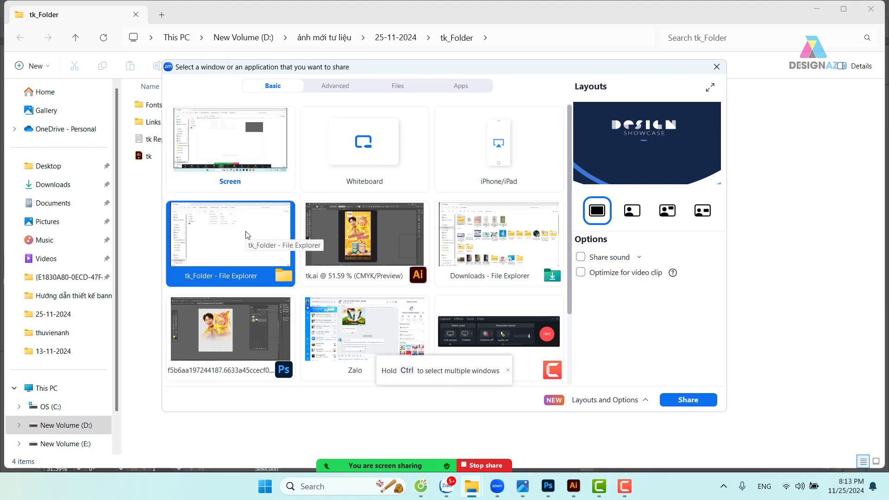
click(688, 401)
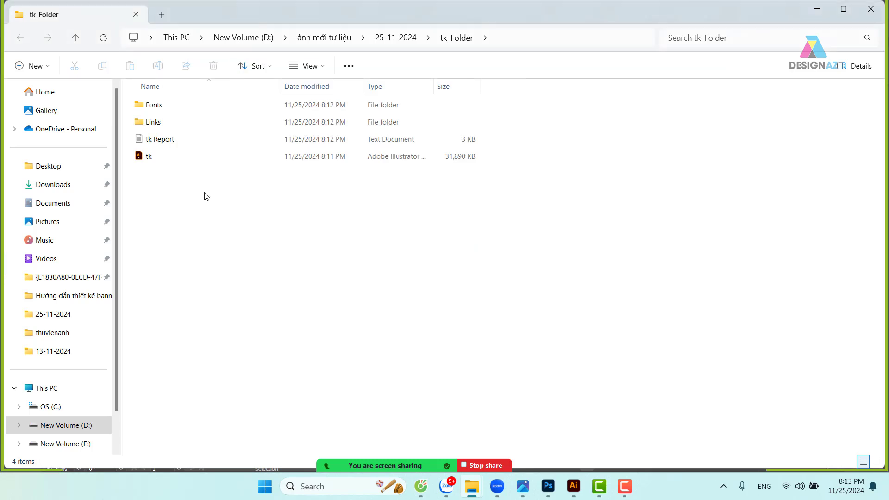
Inspect the images collected in the package's Links folder, return to tk_Folder and select the packaged tk Illustrator file
click(140, 124)
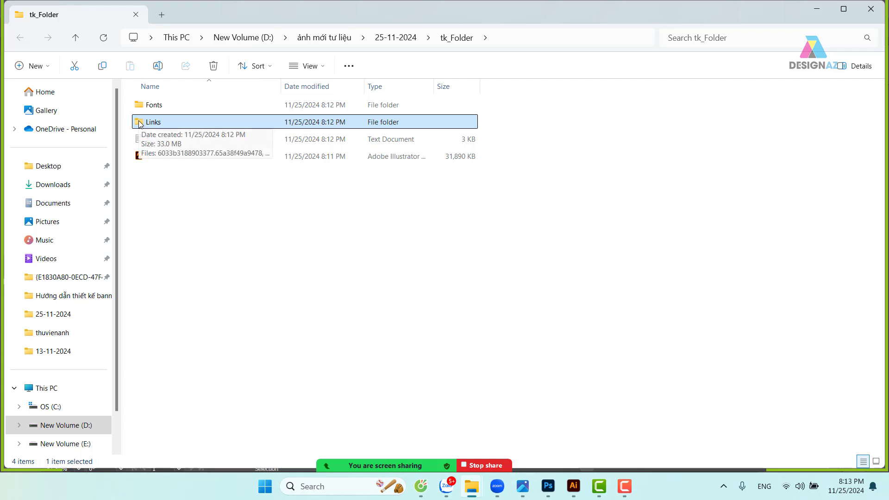
double_click(141, 124)
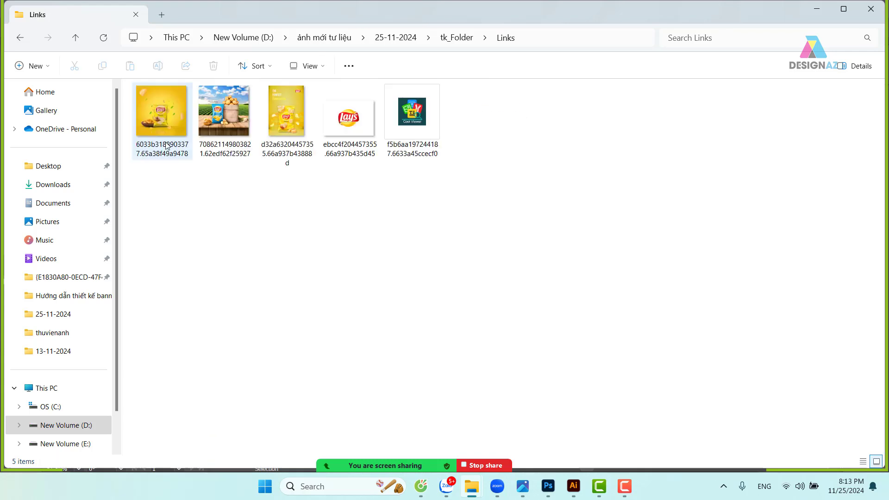
click(414, 112)
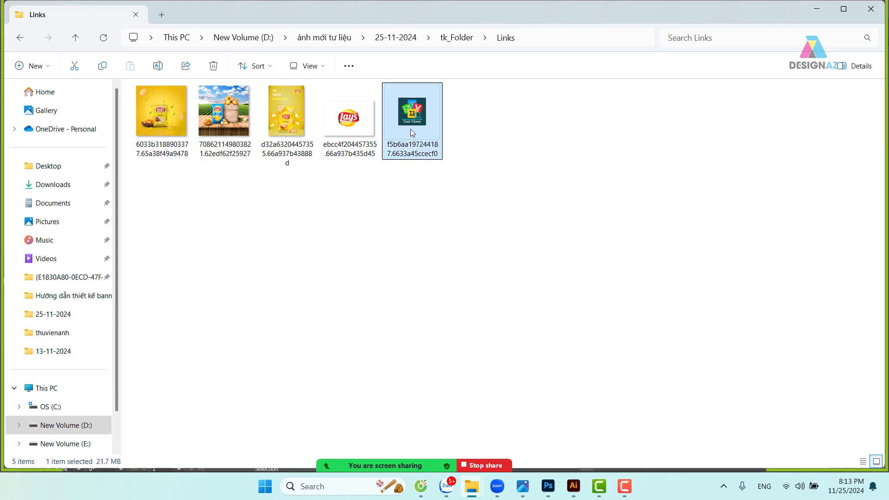
click(20, 38)
click(142, 160)
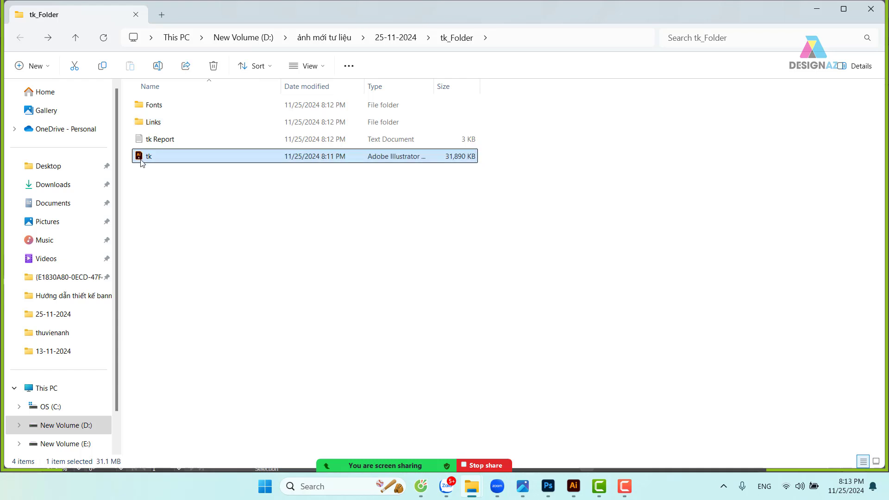
Open the package's Fonts folder, preview the UTM AvoBold_Italic font, and return to tk_Folder
double_click(141, 107)
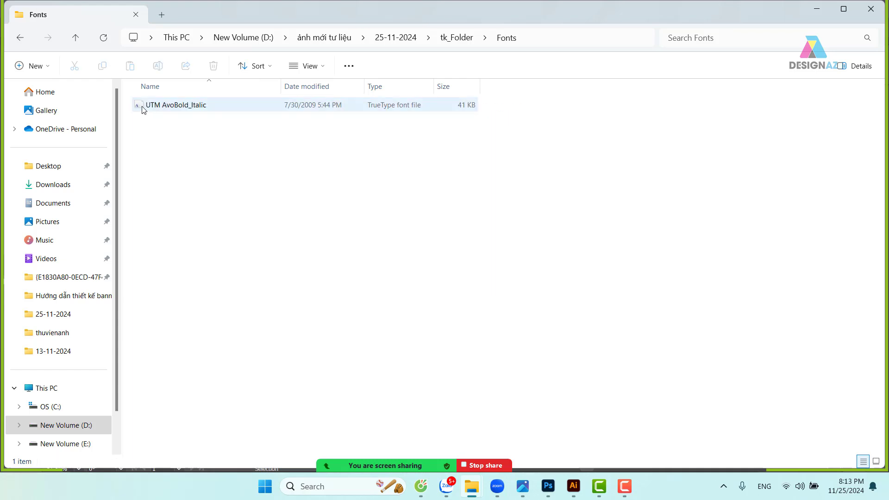
double_click(141, 106)
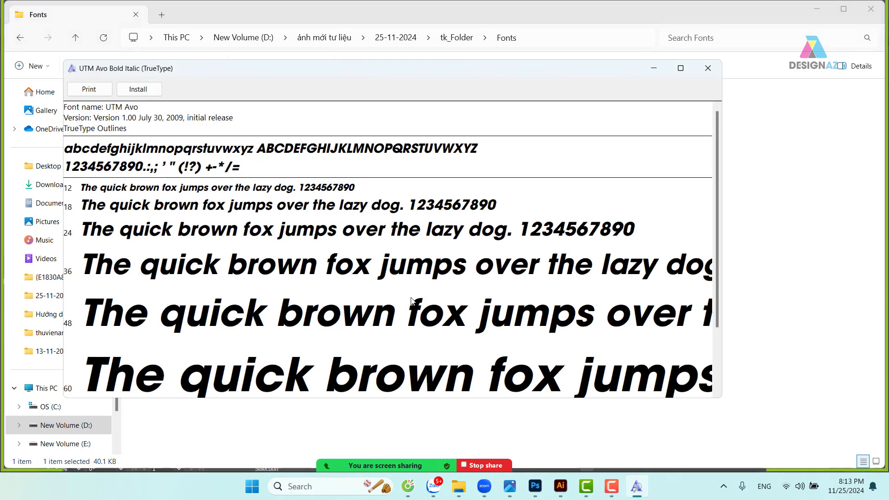
click(709, 74)
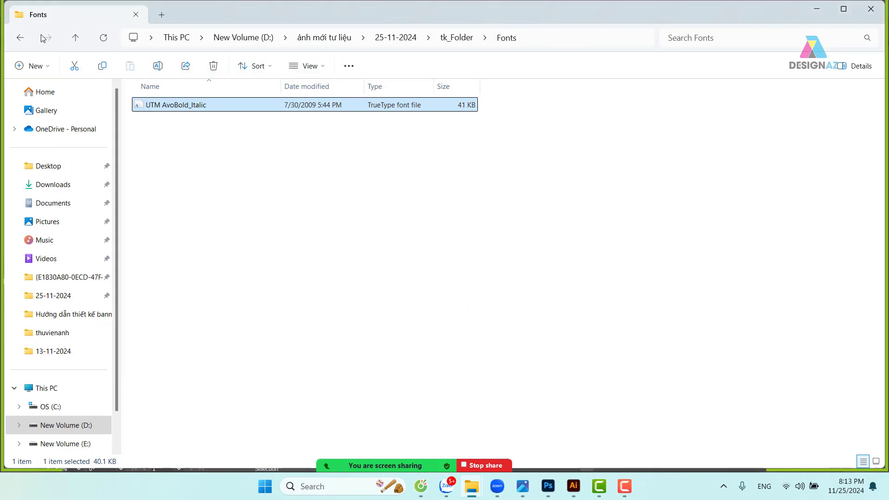
click(20, 37)
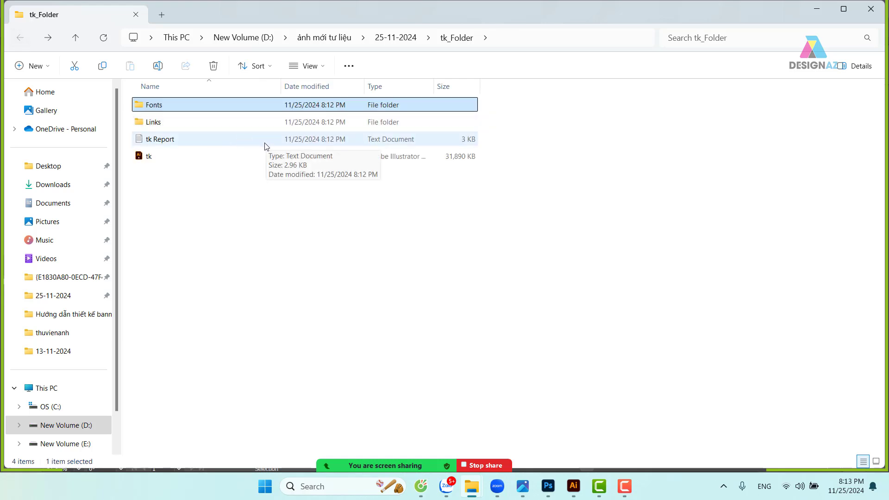
Switch the Zoom screen share back to the Illustrator window with tk.ai
mouse_move(568, 490)
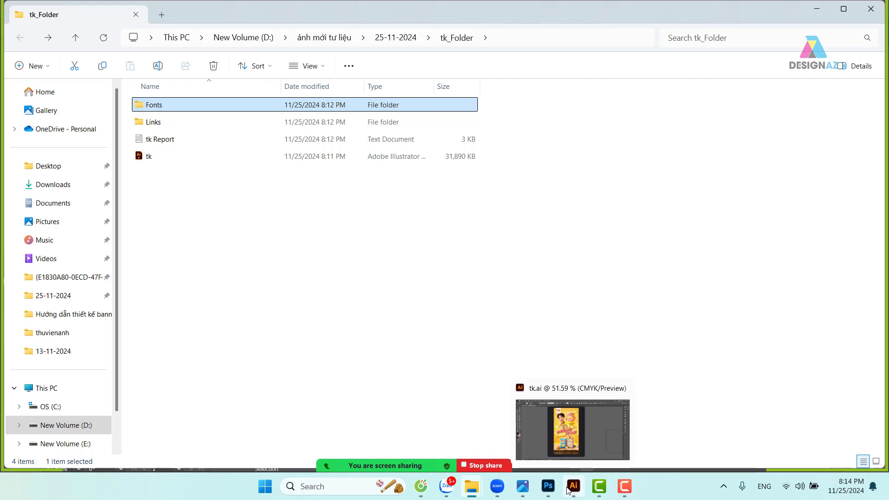
mouse_move(337, 456)
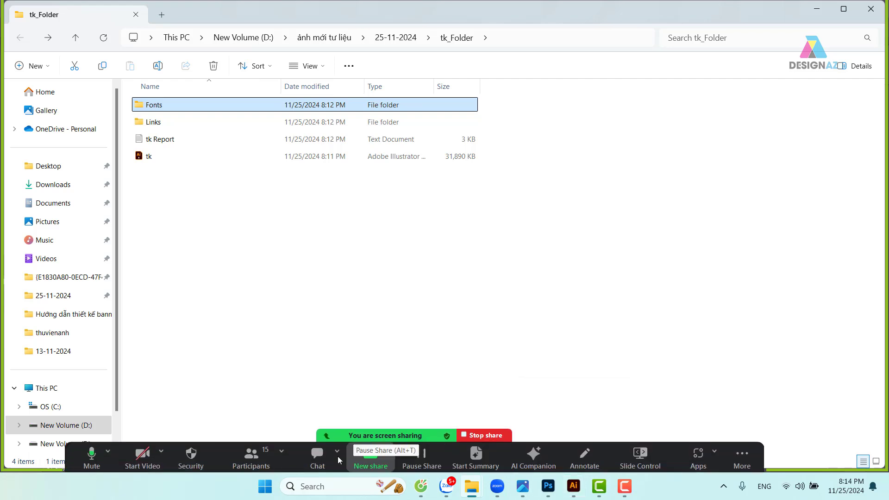
click(381, 459)
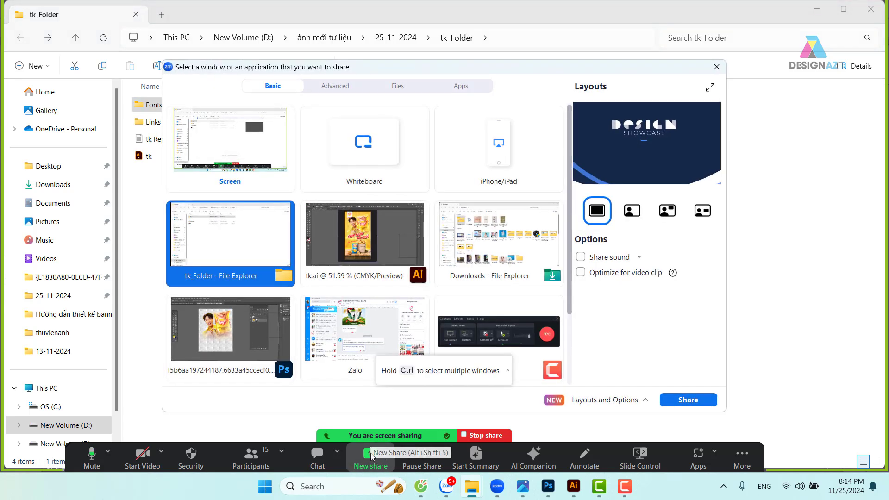
click(394, 251)
click(686, 400)
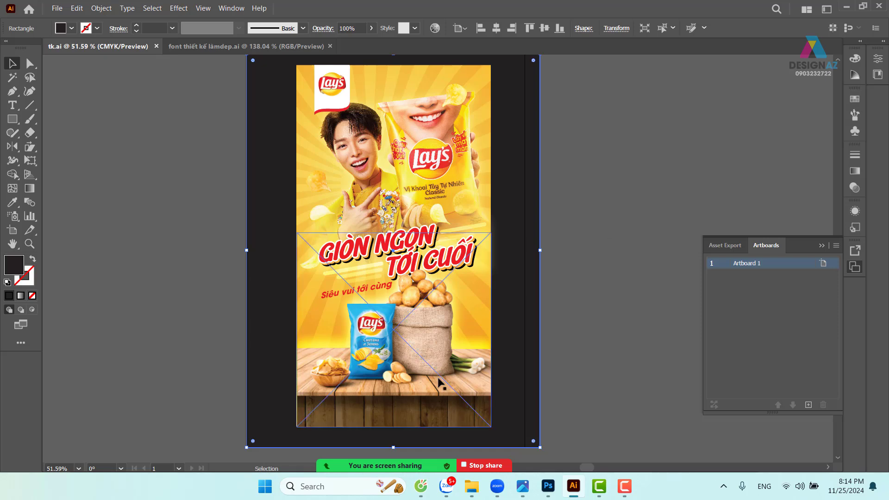
mouse_move(490, 461)
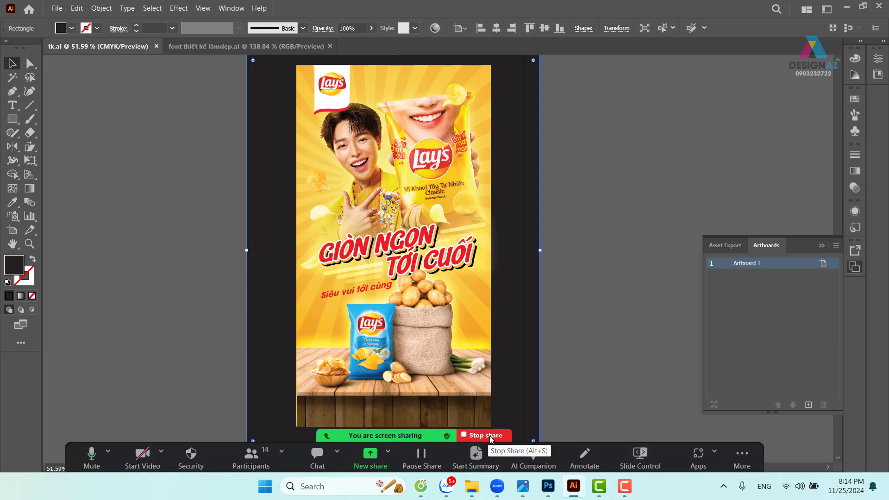
click(624, 487)
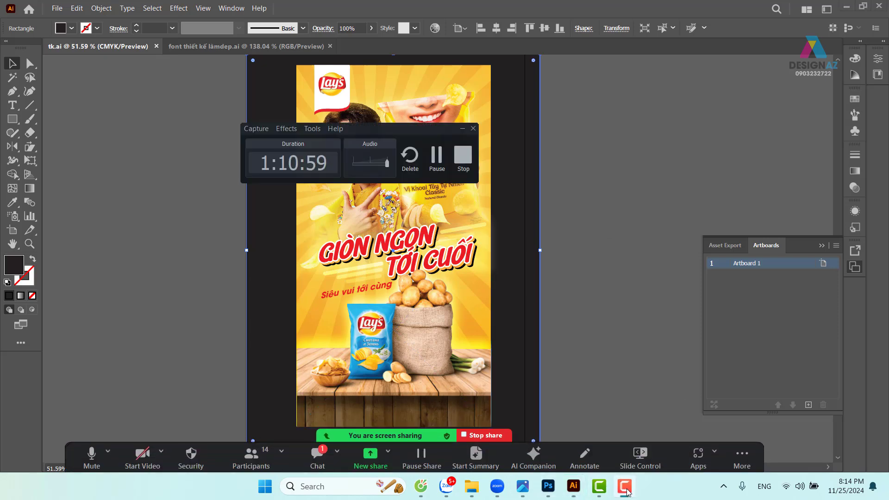